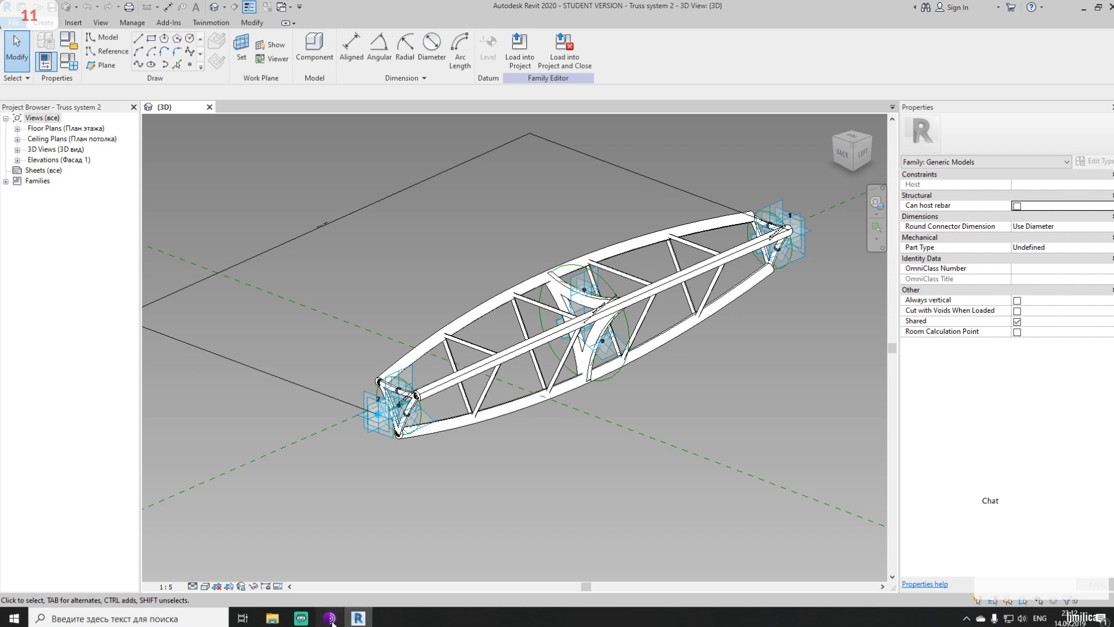
Search for "dubai burj al arab" in Tor Browser and show the image results
click(505, 257)
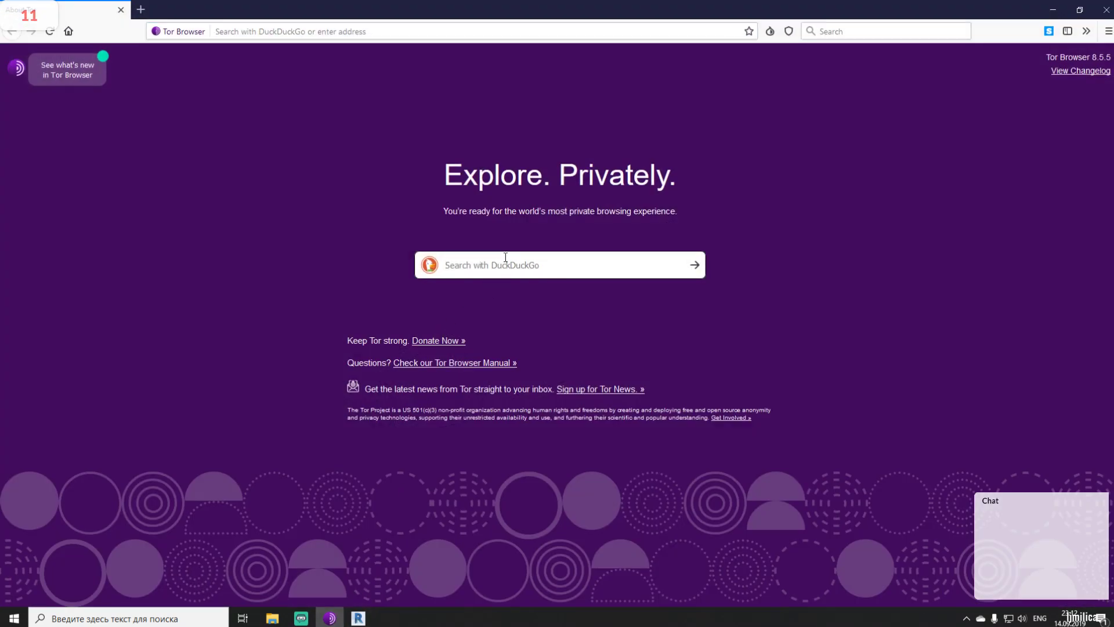
text(dub)
text(iy)
text(burj al ara)
key(Return)
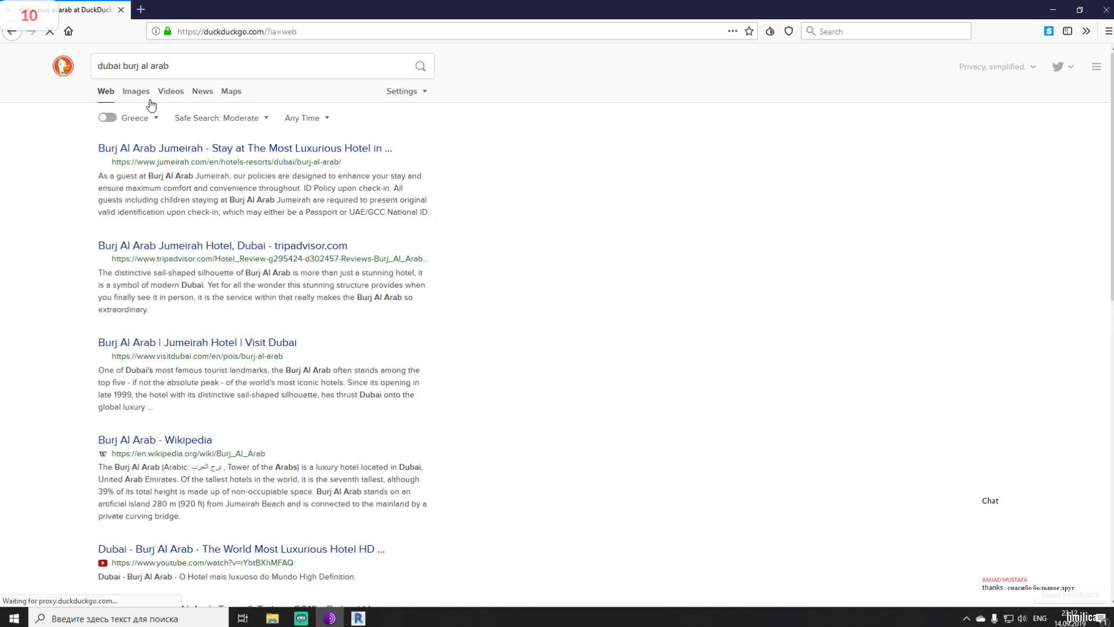
click(137, 91)
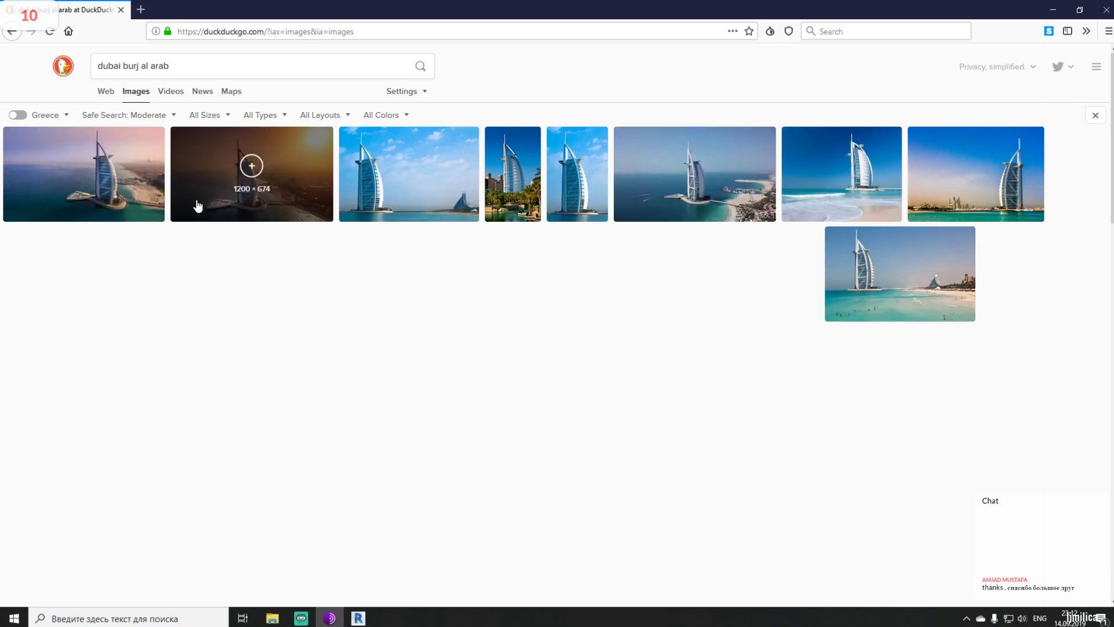
Open the first image result, from jumeirah.com, and save the picture to the Загрузки folder as proxy.duckduckgo.com
click(150, 189)
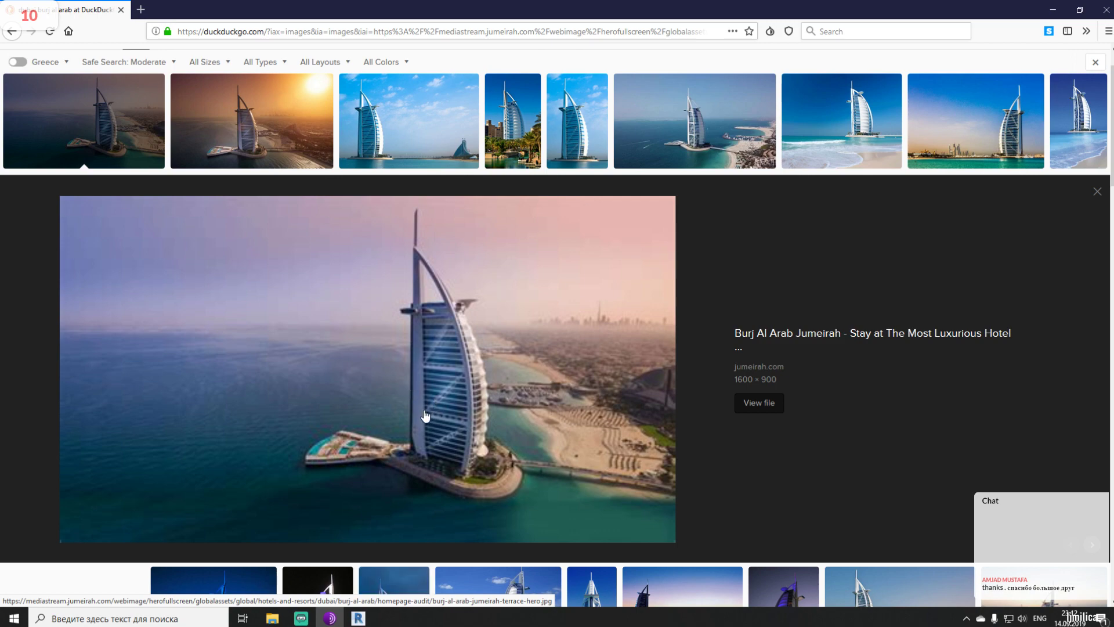
scroll(473, 372, down, 3)
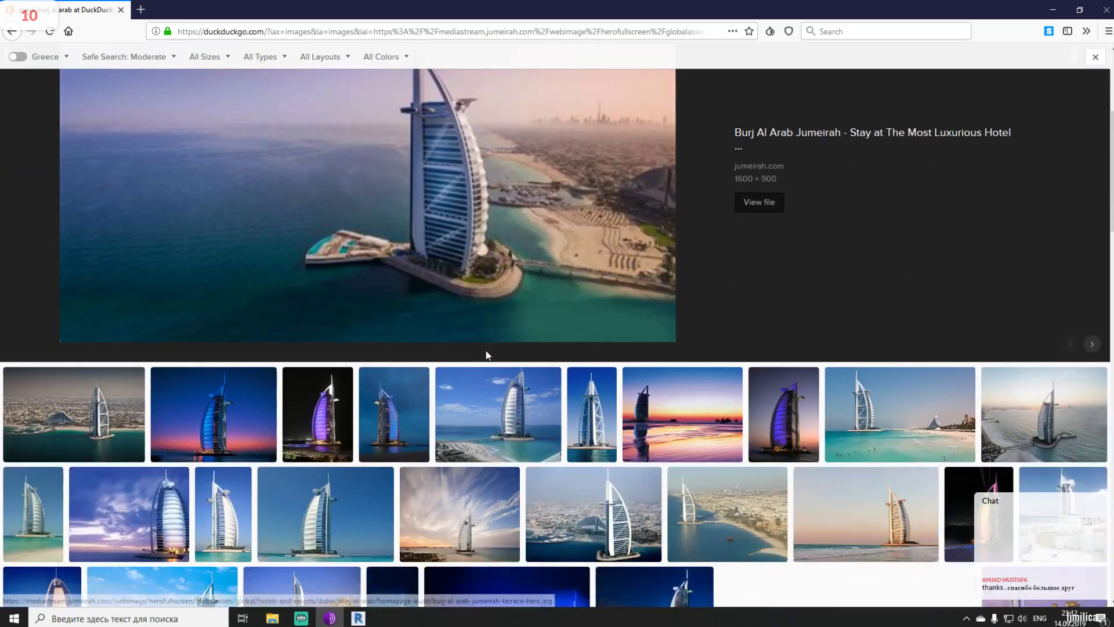
scroll(513, 318, up, 3)
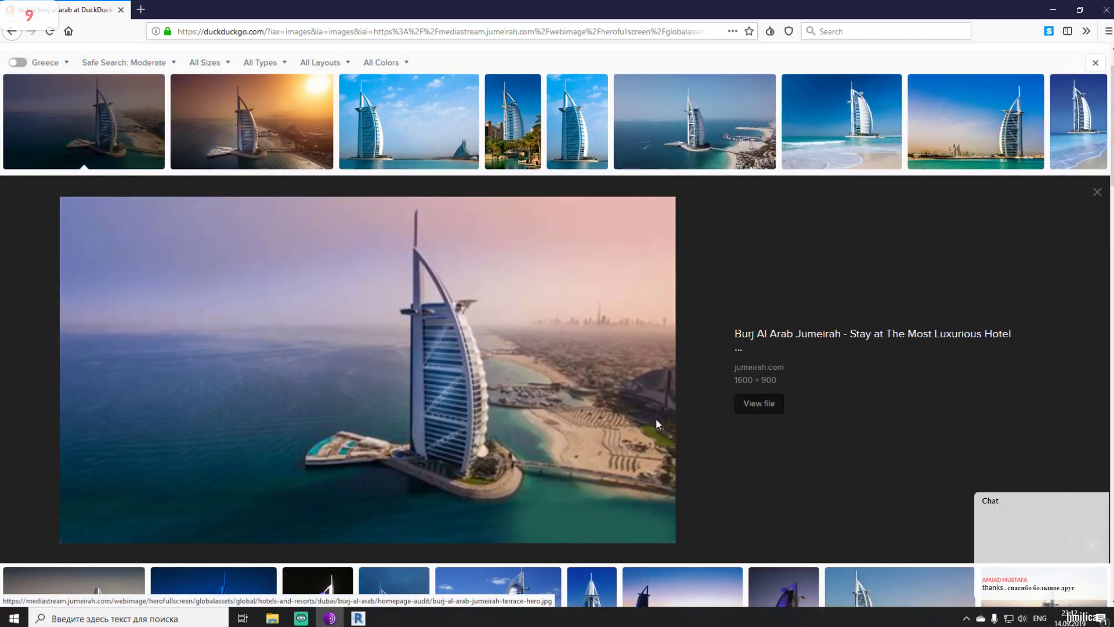
right_click(527, 329)
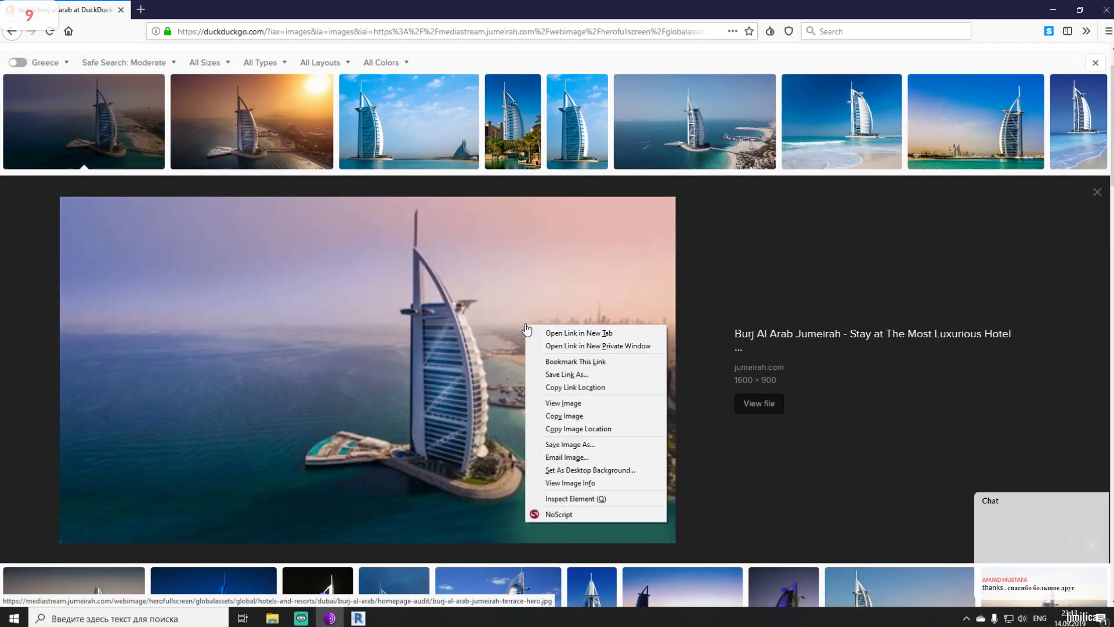
click(574, 445)
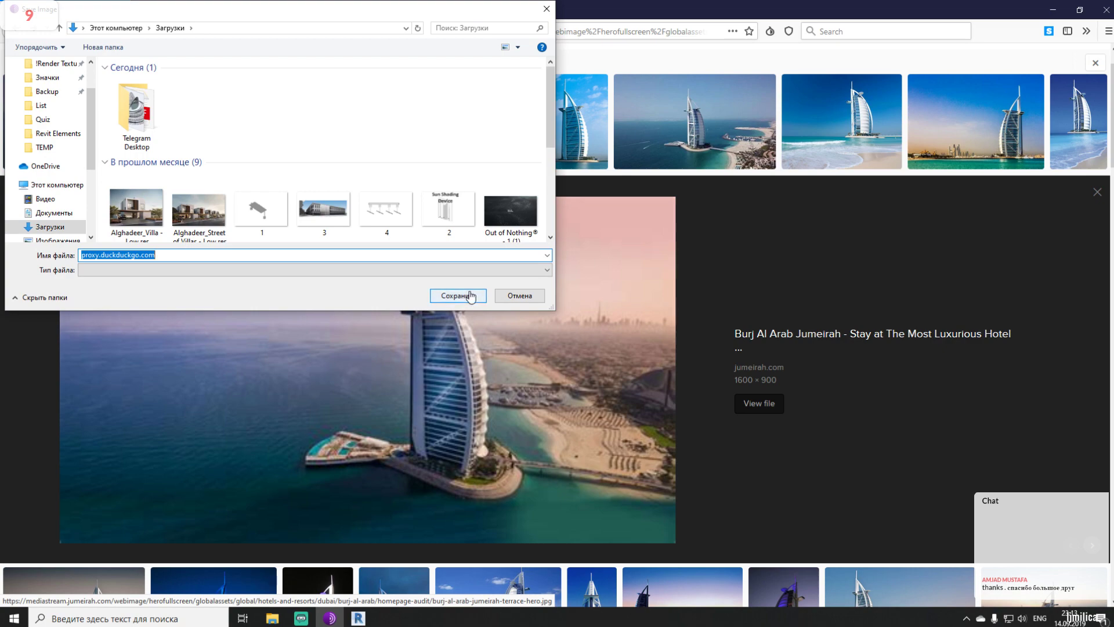
click(469, 293)
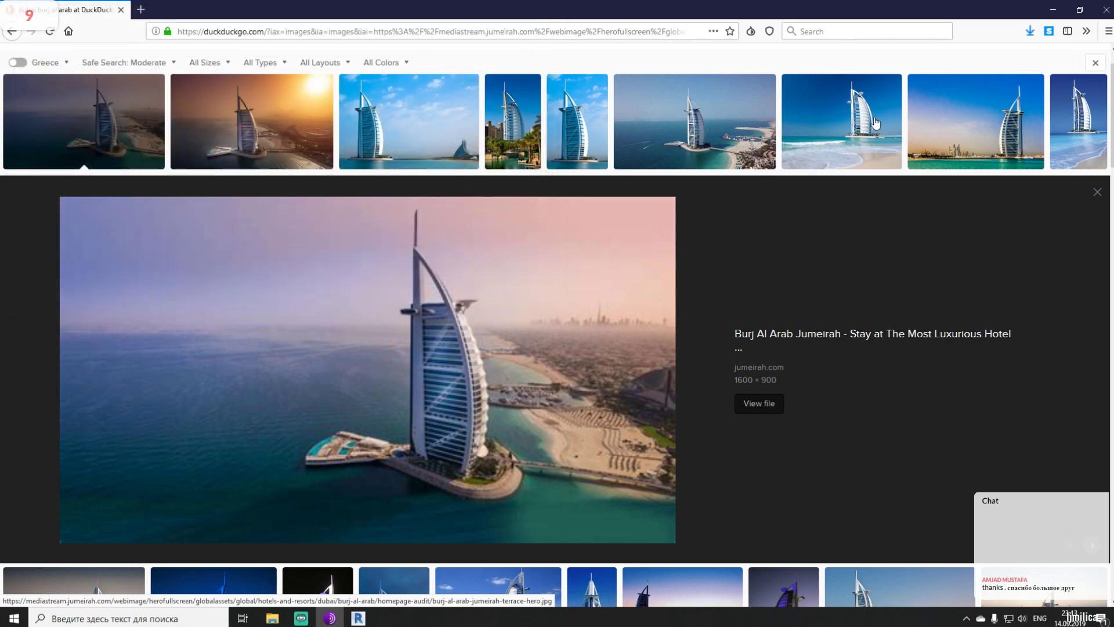
View the downloaded Burj Al Arab picture in the photo viewer, and close it
click(1030, 31)
click(836, 52)
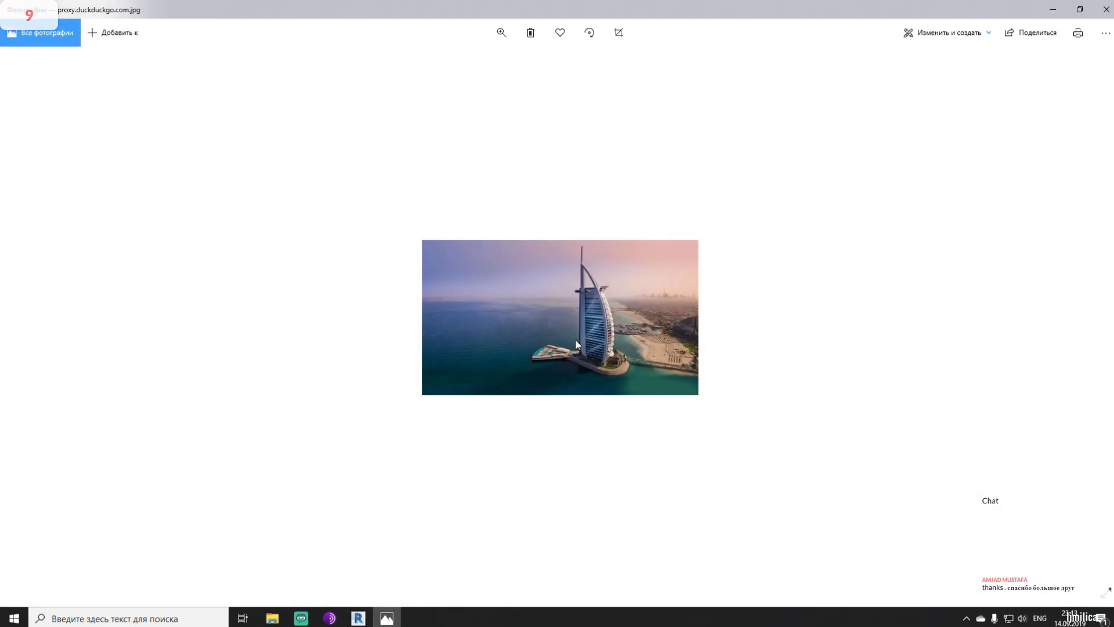
click(1106, 9)
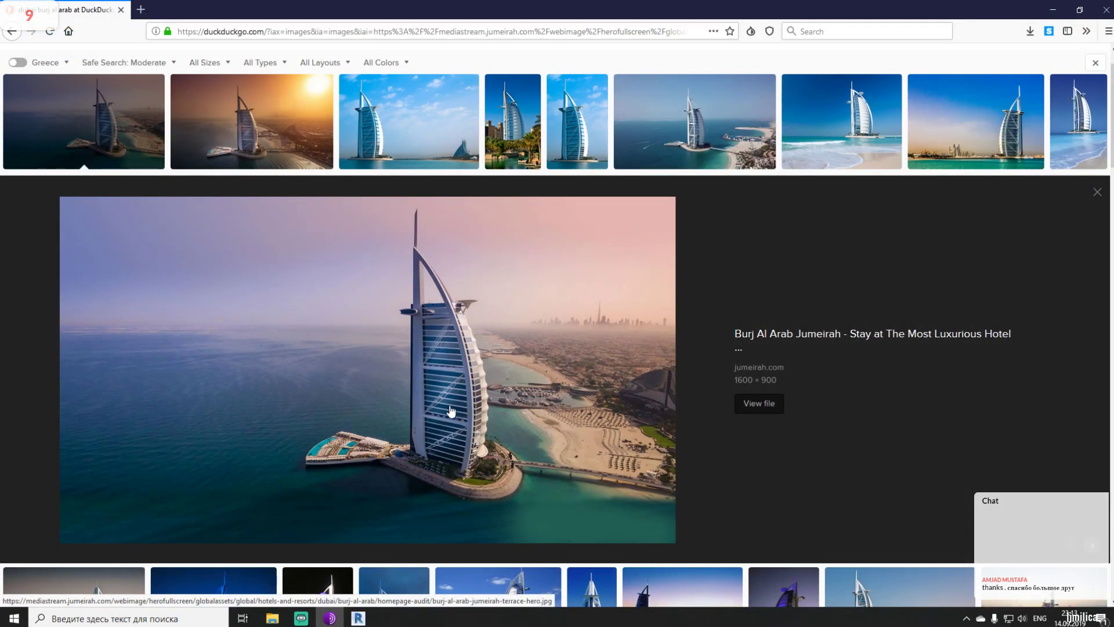
Examine the enlarged Burj Al Arab picture and the other image results for the building's exterior trusses
ctrl+scroll(439, 406, up, 3)
ctrl+scroll(441, 405, up, 5)
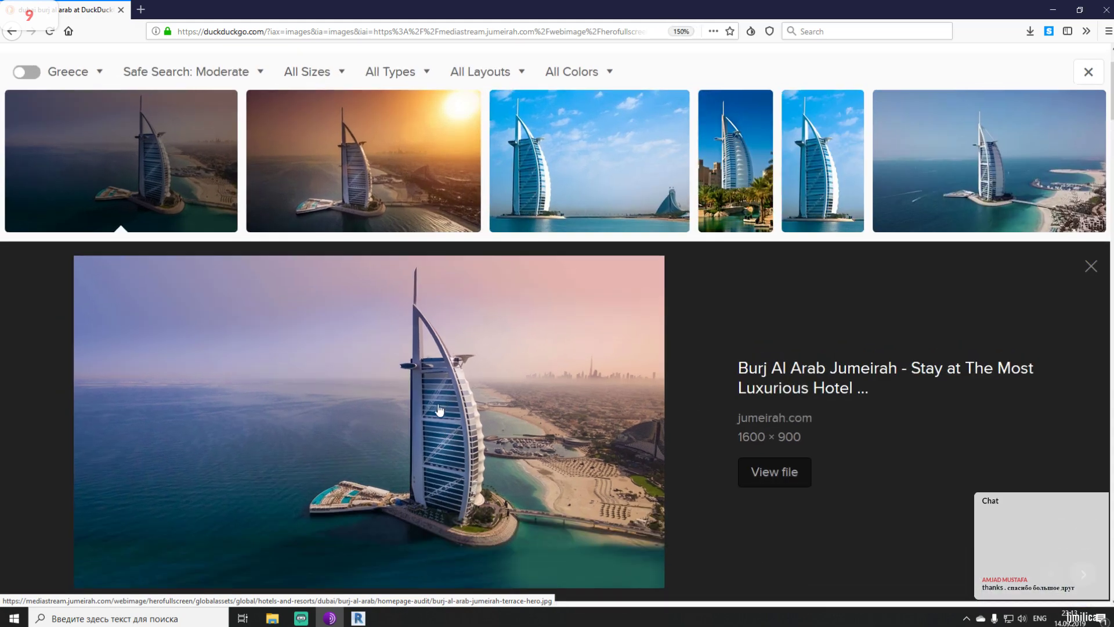
scroll(449, 431, down, 10)
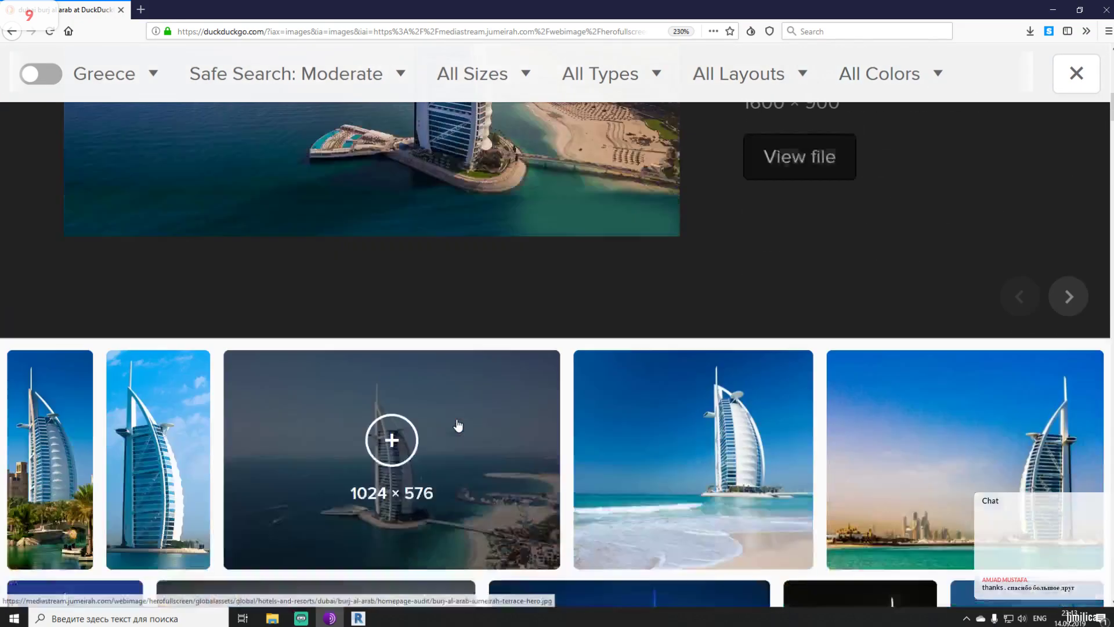
scroll(453, 407, up, 15)
scroll(452, 356, down, 2)
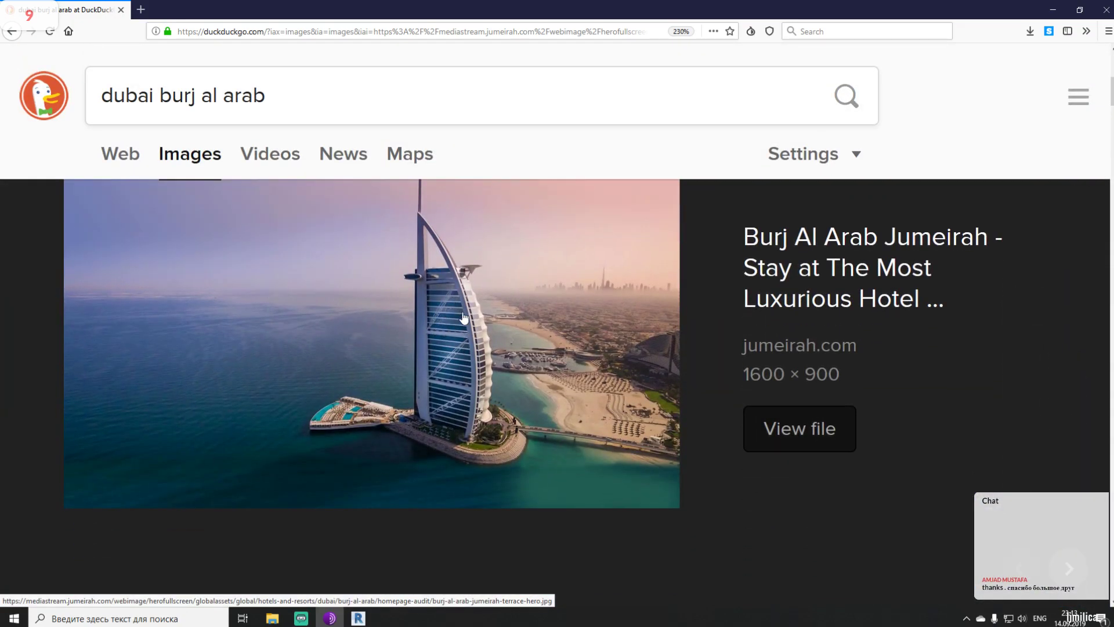
ctrl+scroll(463, 317, down, 5)
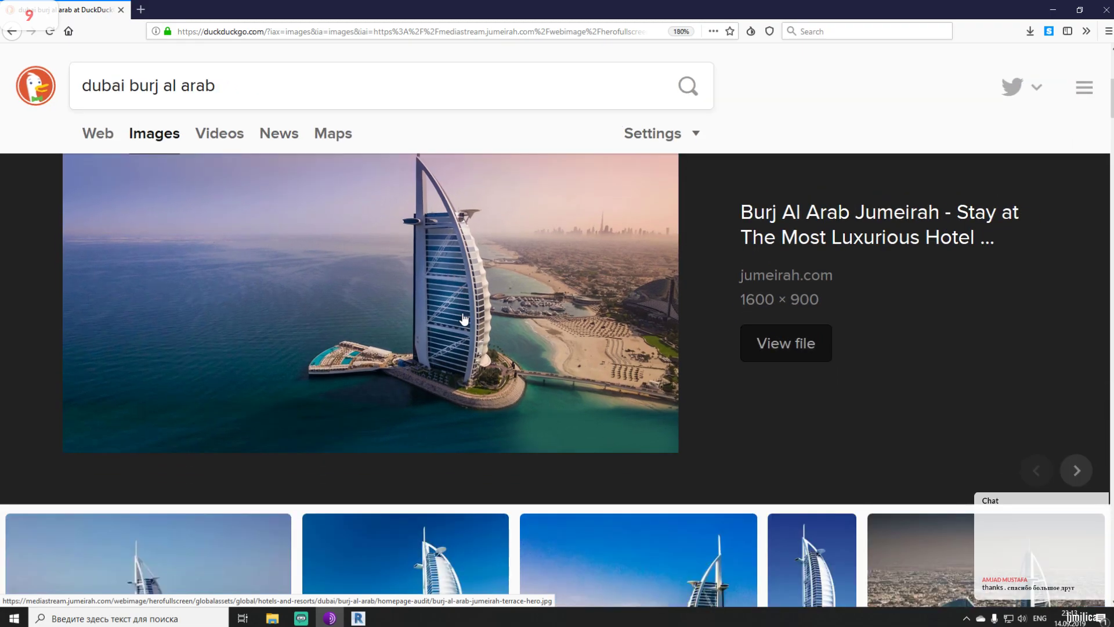
ctrl+scroll(463, 318, down, 1)
scroll(463, 317, down, 5)
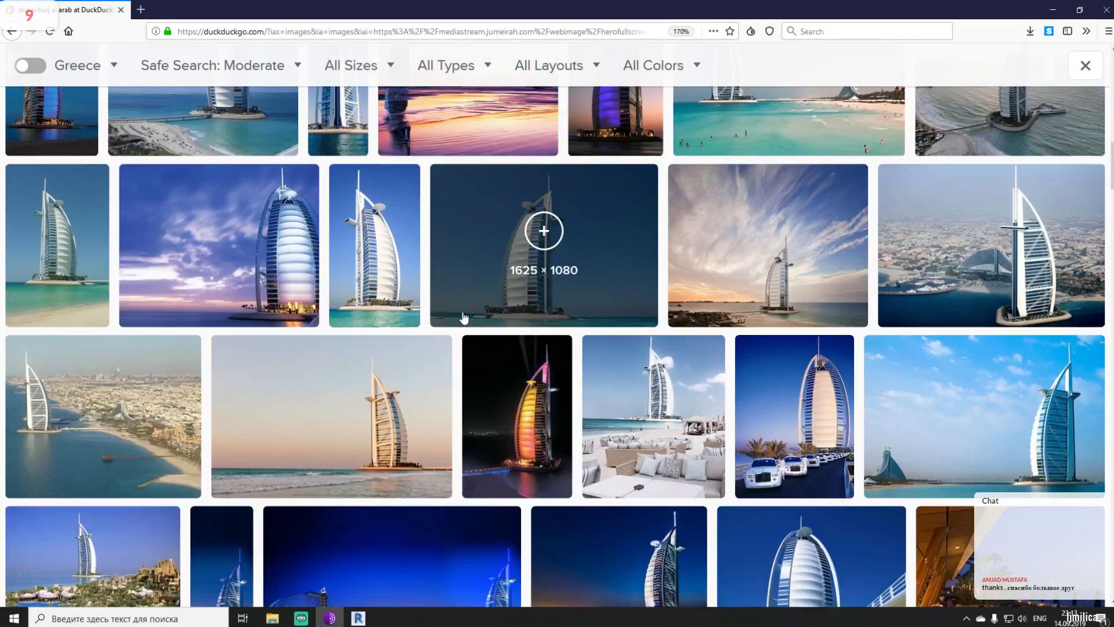
scroll(464, 317, down, 8)
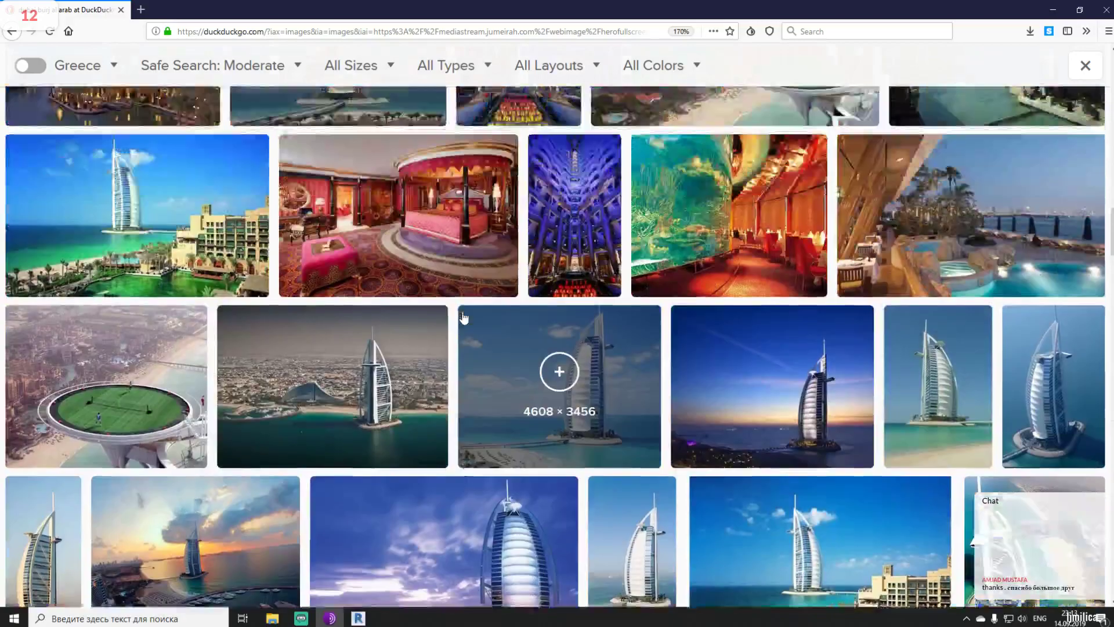
scroll(463, 318, up, 10)
Search the images for "dubai burj al arab trust" and look through the results for the building's structure
click(281, 90)
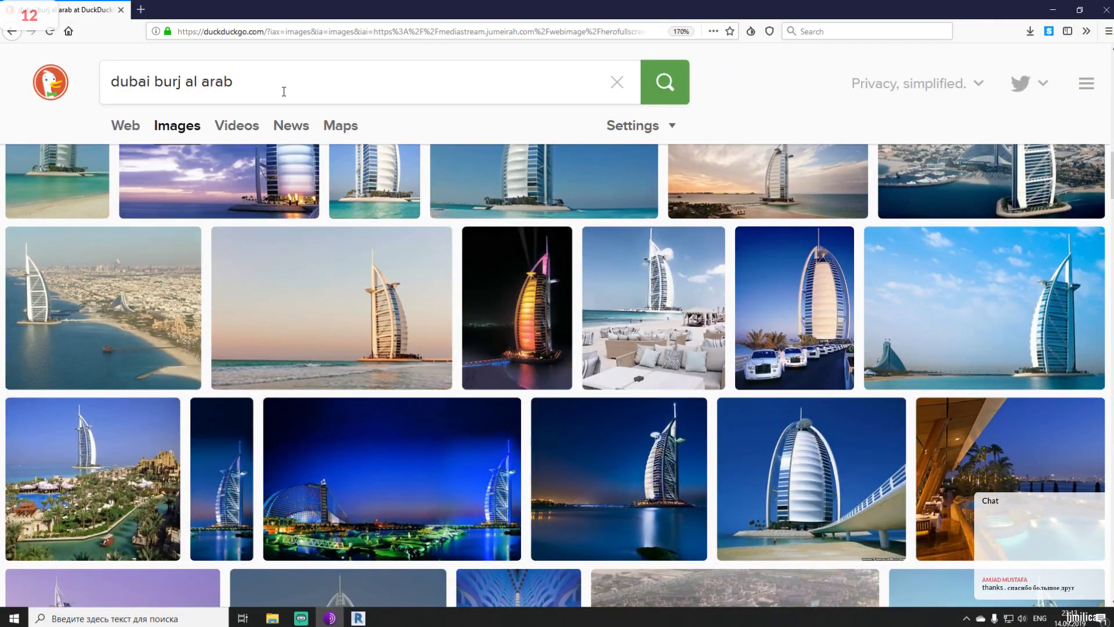
text(trus)
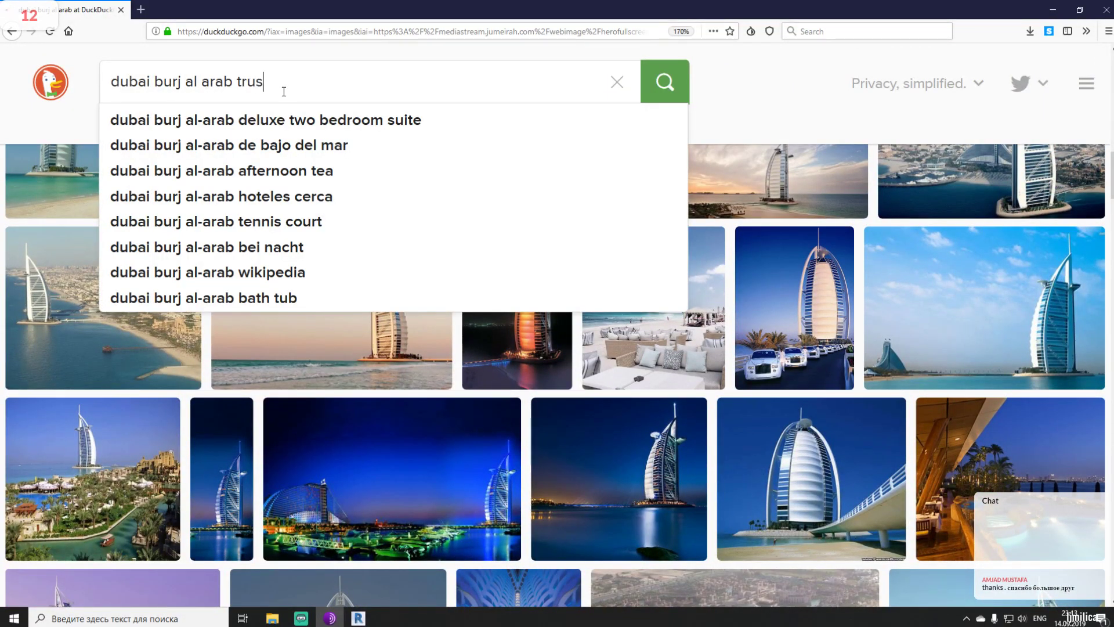
key(Return)
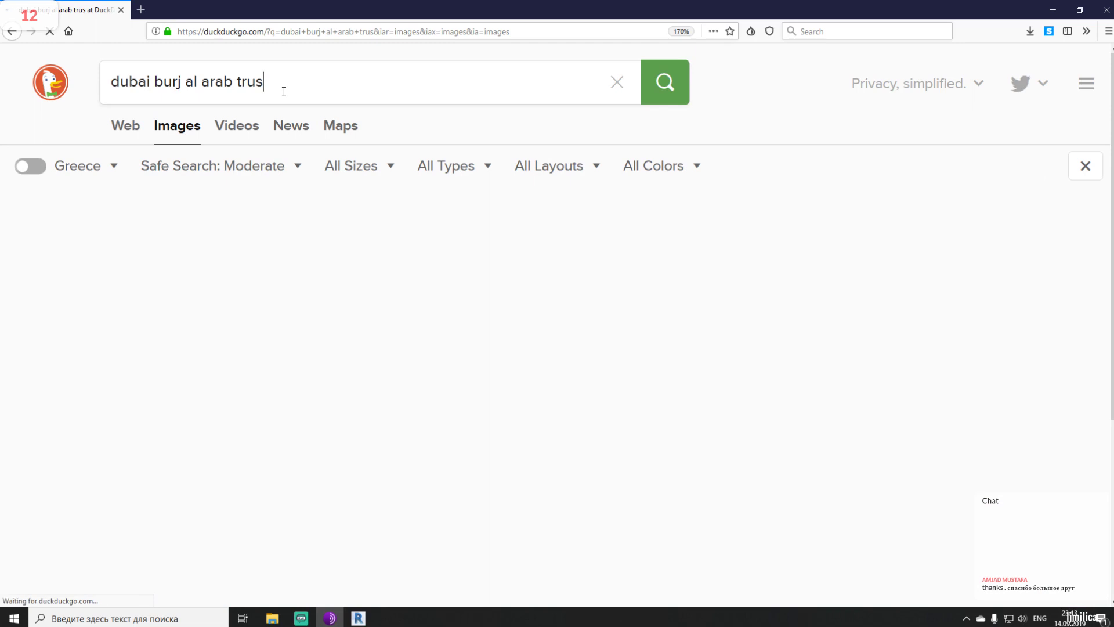
text(t)
key(Return)
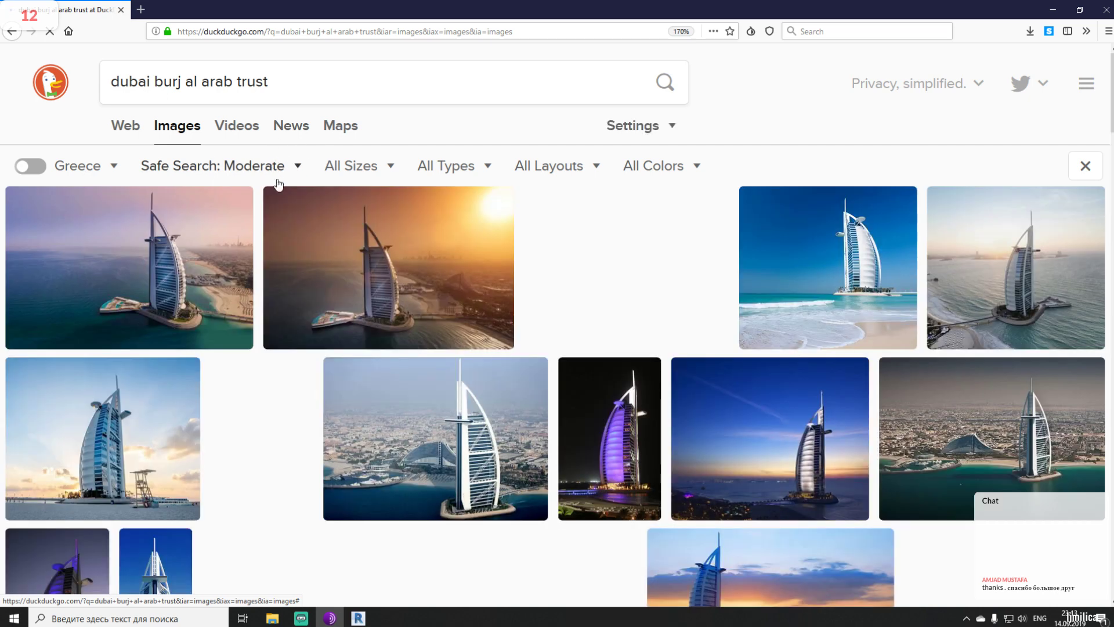
scroll(466, 277, down, 10)
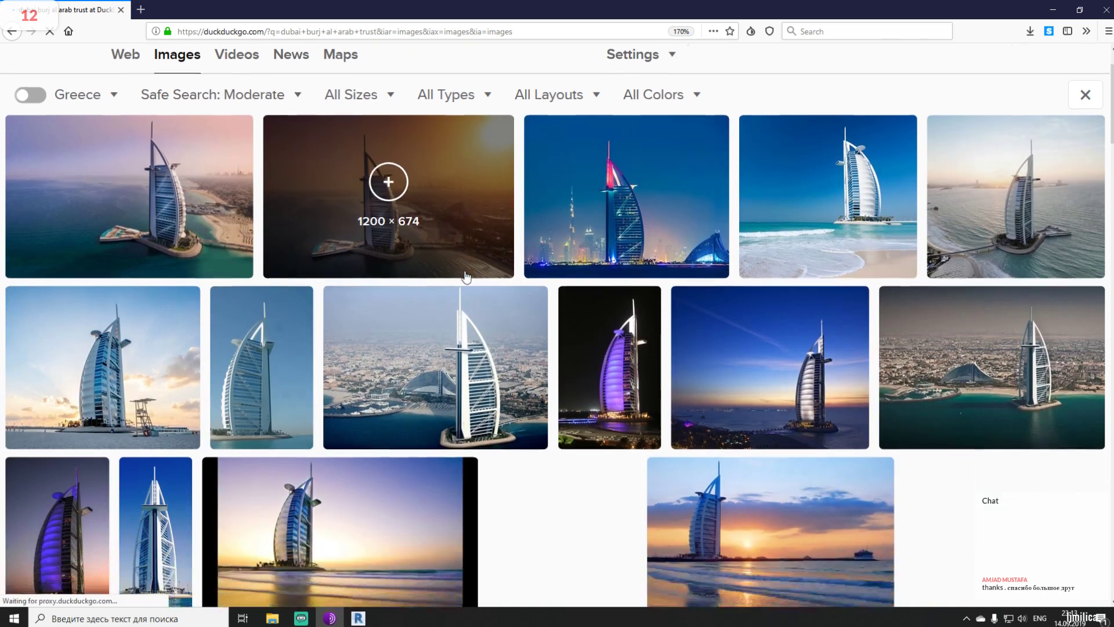
scroll(466, 277, down, 6)
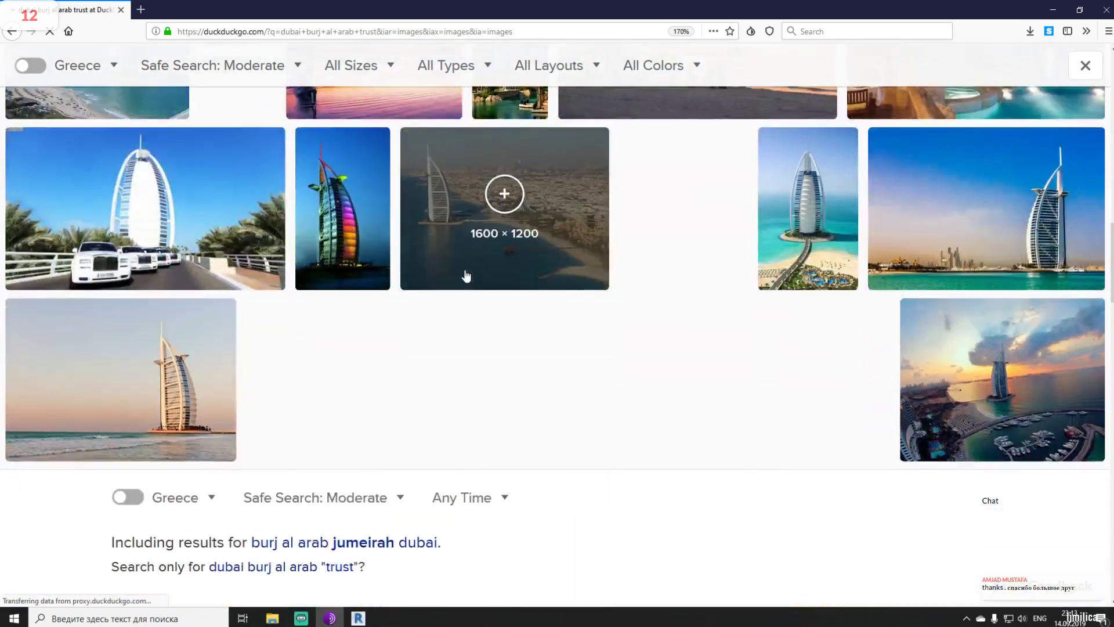
scroll(506, 294, up, 4)
scroll(506, 295, down, 8)
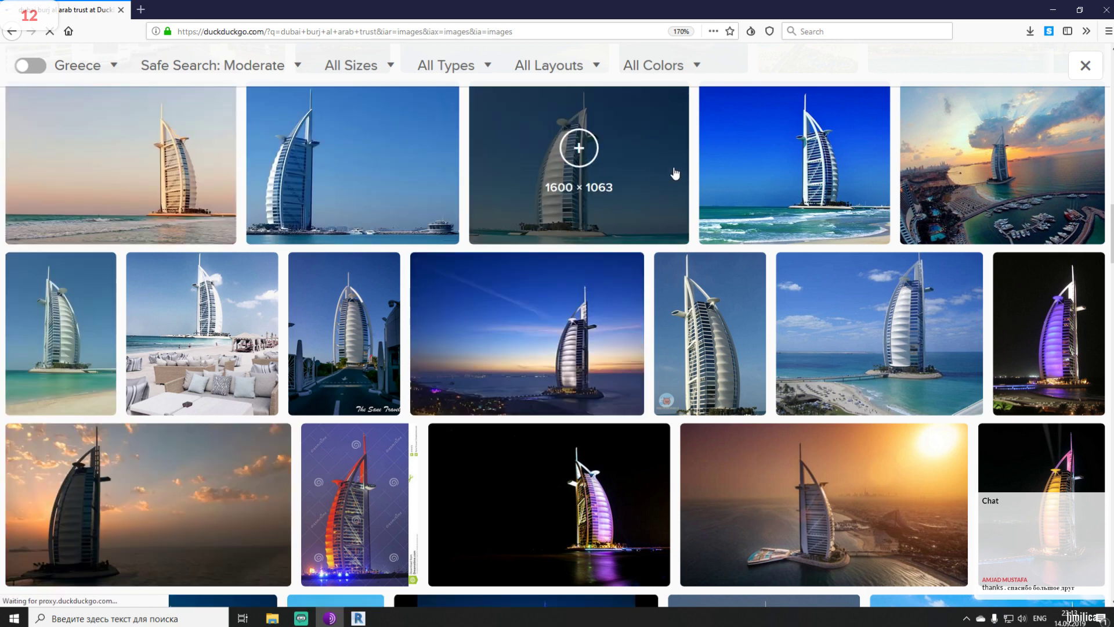
Switch to Revit and create a new family from the Metric Generic Model Adaptive template
click(1053, 10)
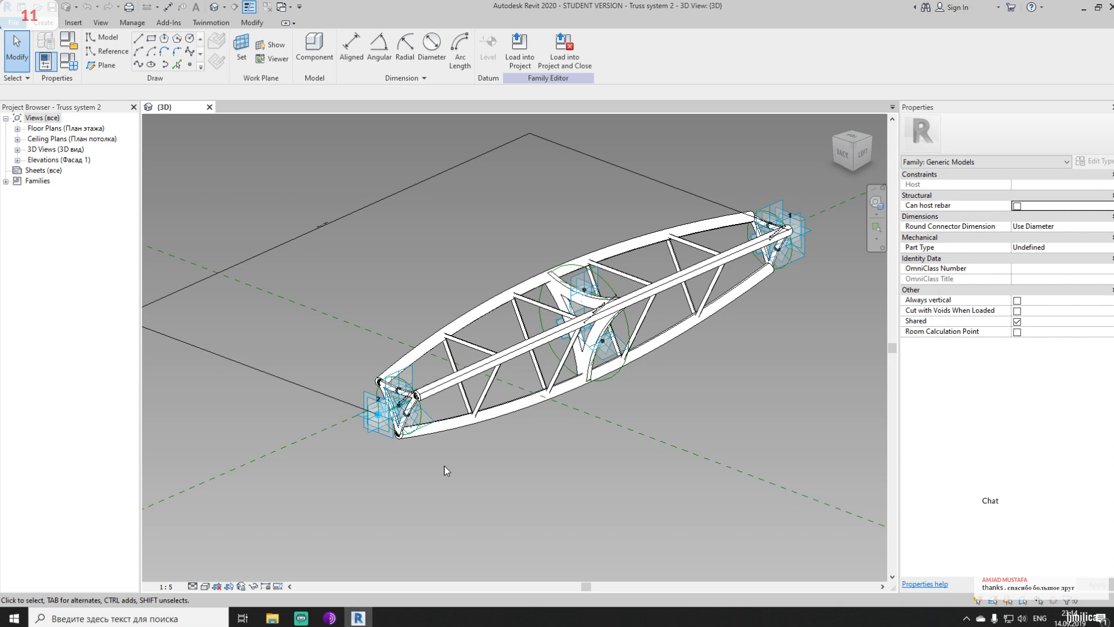
click(12, 22)
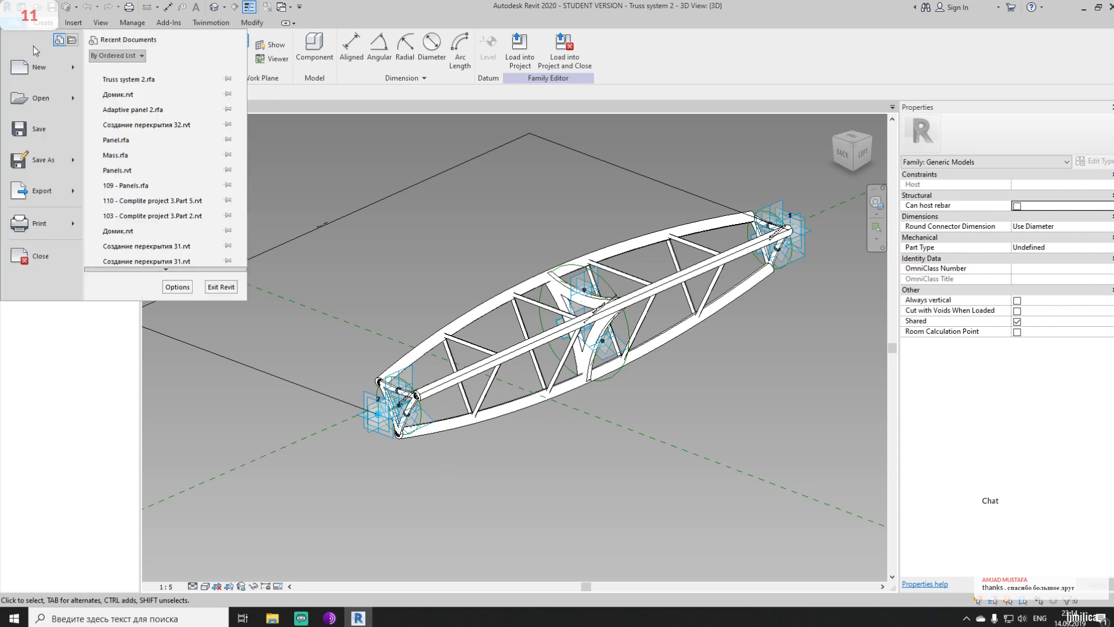
mouse_move(76, 77)
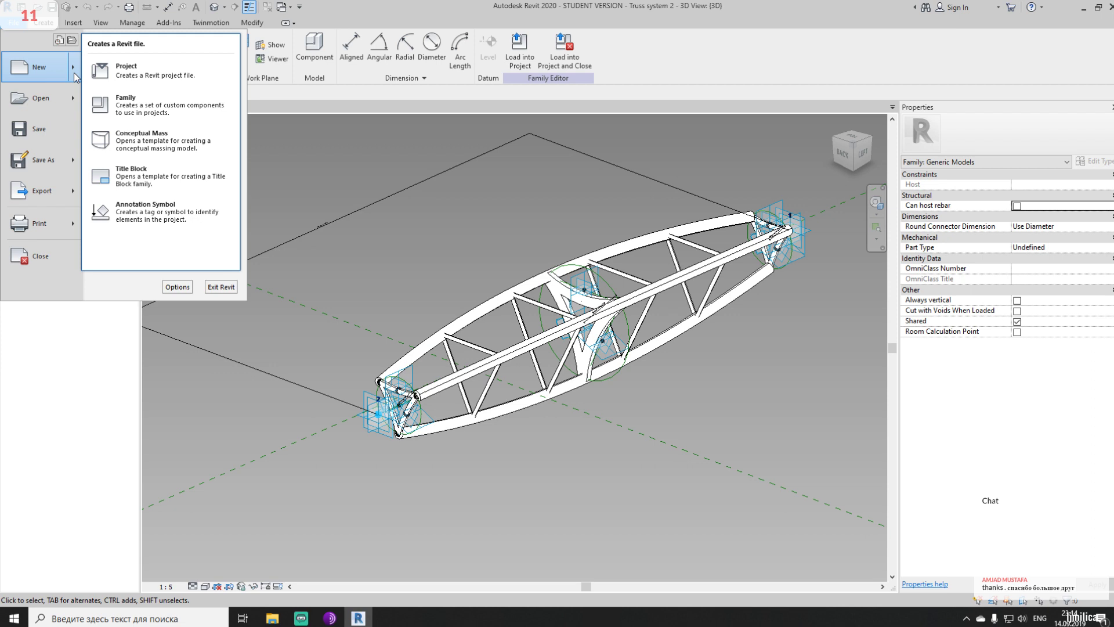
click(132, 104)
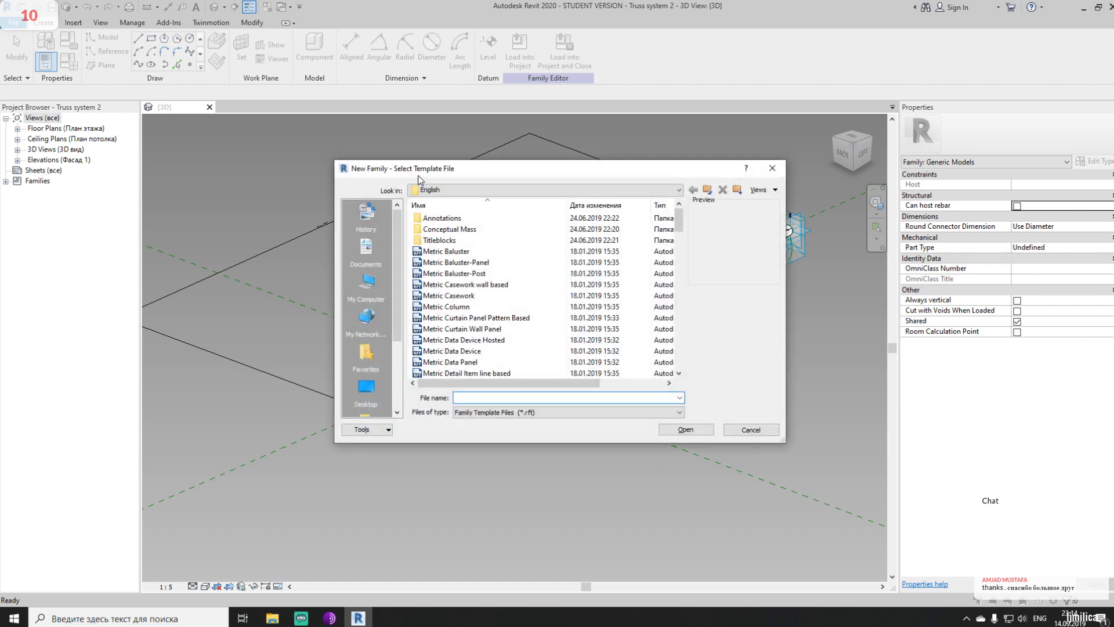
scroll(546, 226, down, 3)
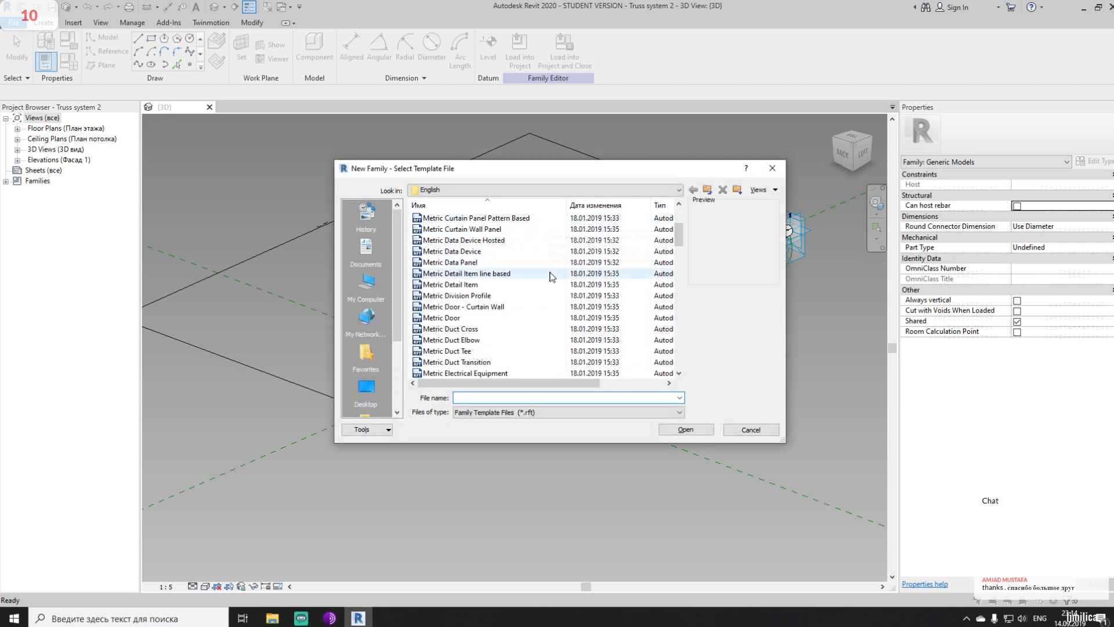
scroll(523, 273, down, 7)
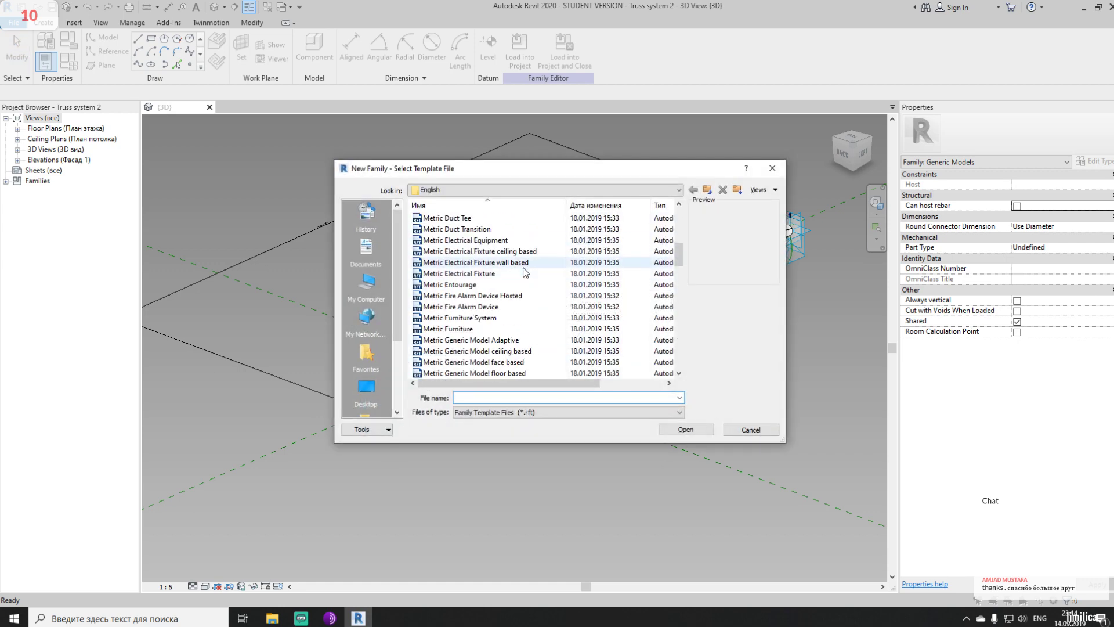
click(443, 240)
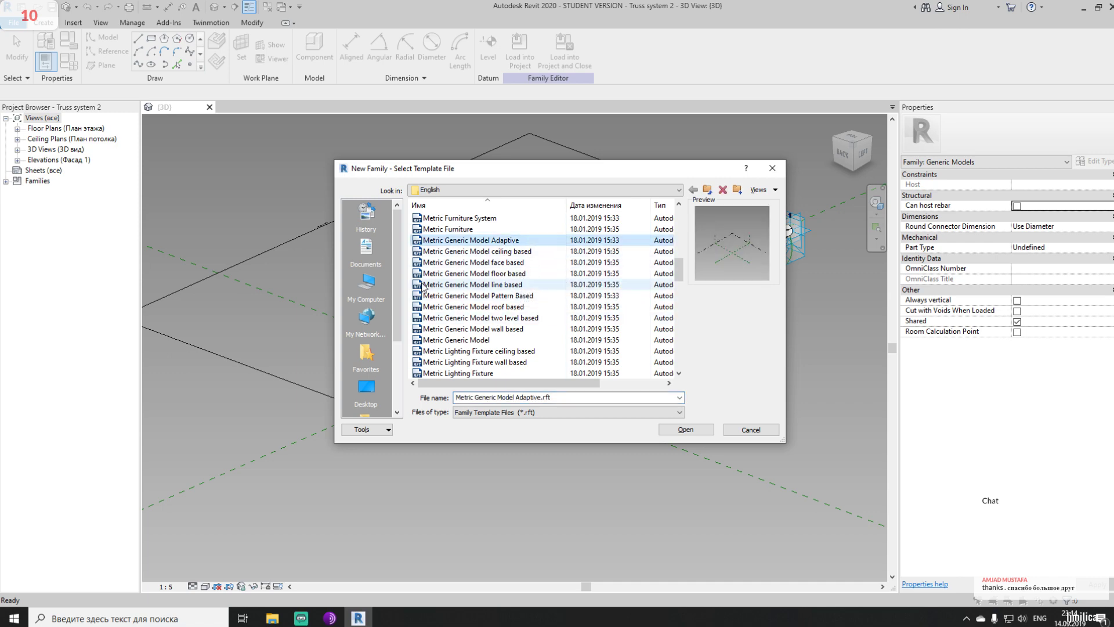
click(687, 428)
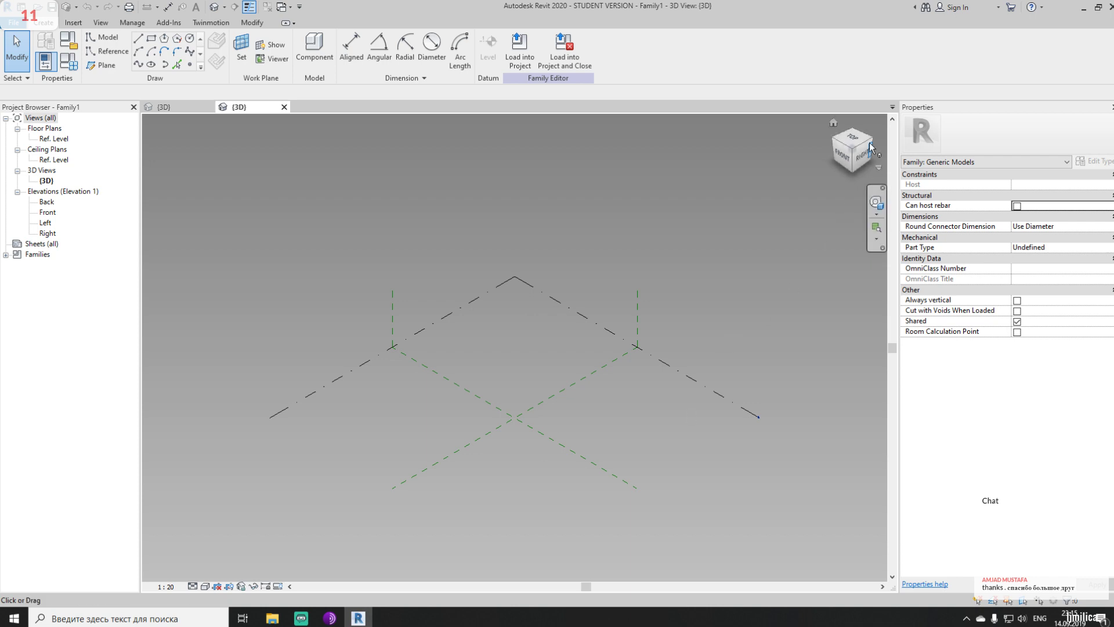
In plan, place two reference points on the vertical reference plane, one on each side of the horizontal reference plane
click(852, 140)
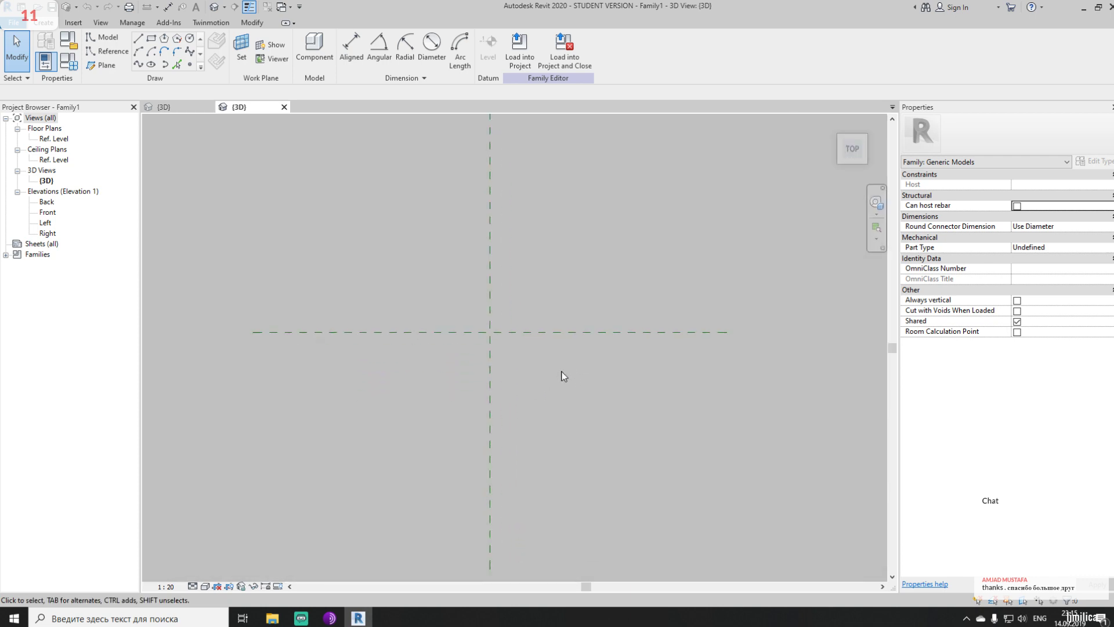
click(193, 65)
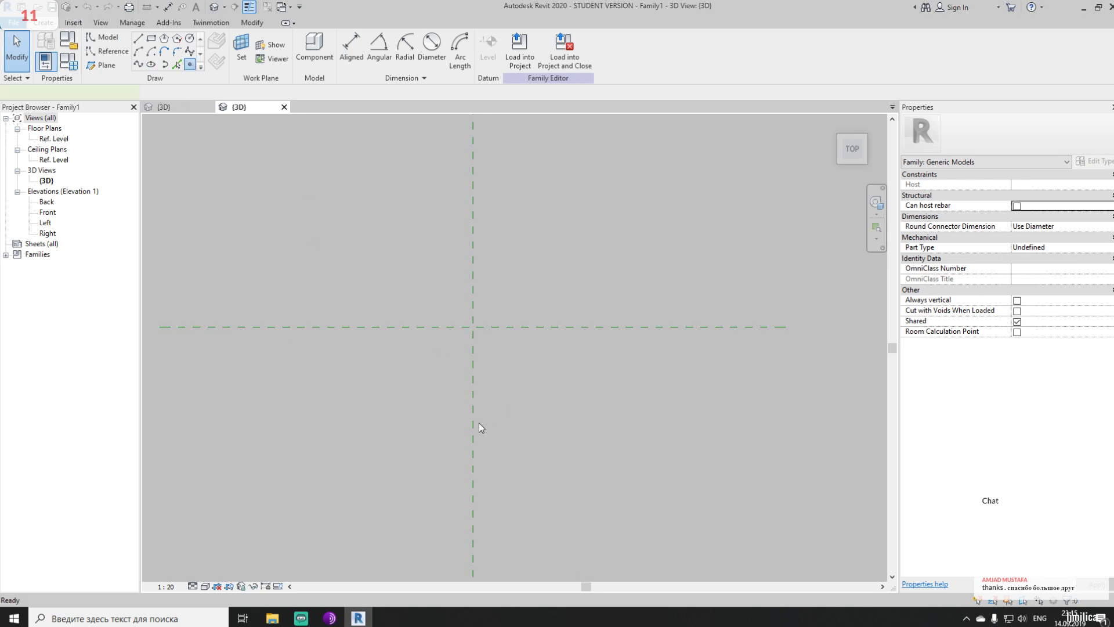
click(473, 420)
click(482, 172)
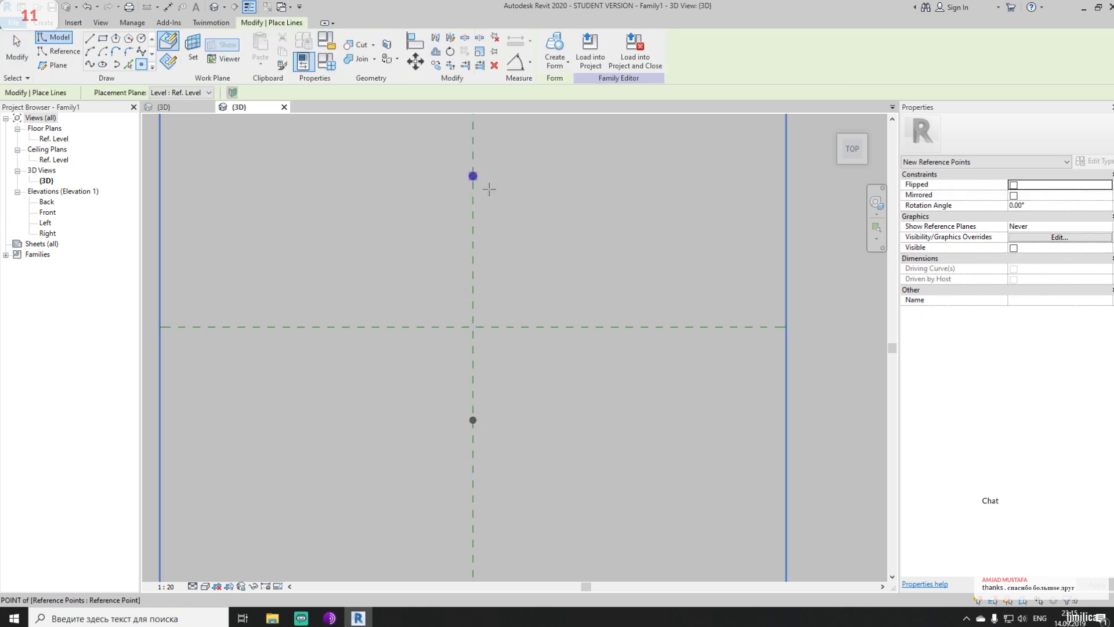
Make both reference points on the Center (Left/Right) plane adaptive
key(Escape)
key(Escape)
shift+middle_drag(541, 270, 301, 388)
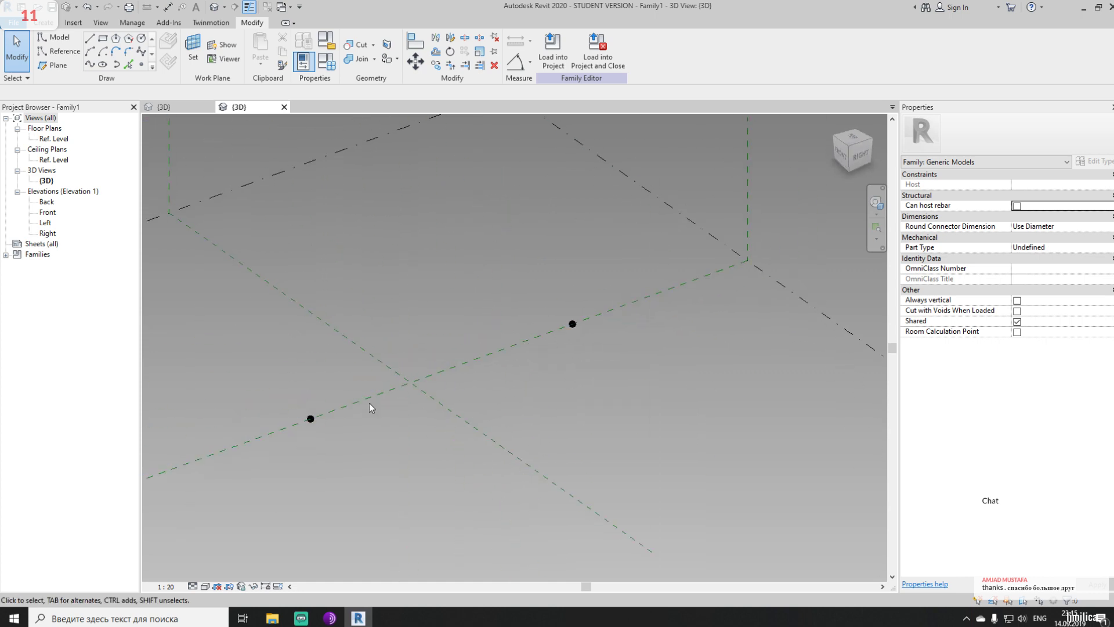
middle_drag(507, 369, 548, 354)
drag(263, 245, 790, 450)
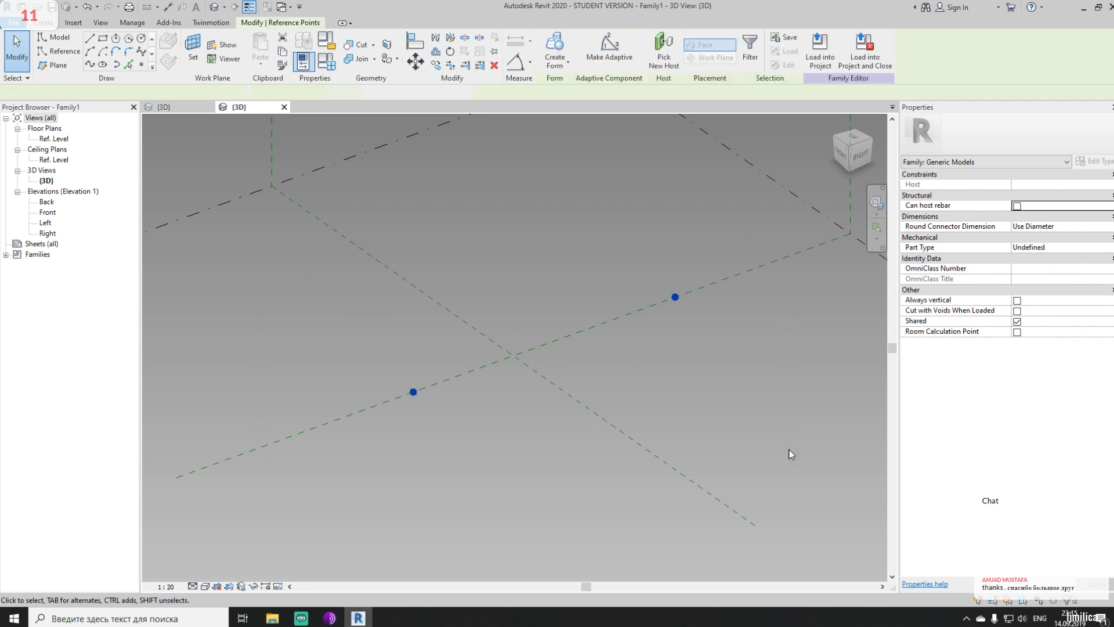
click(610, 46)
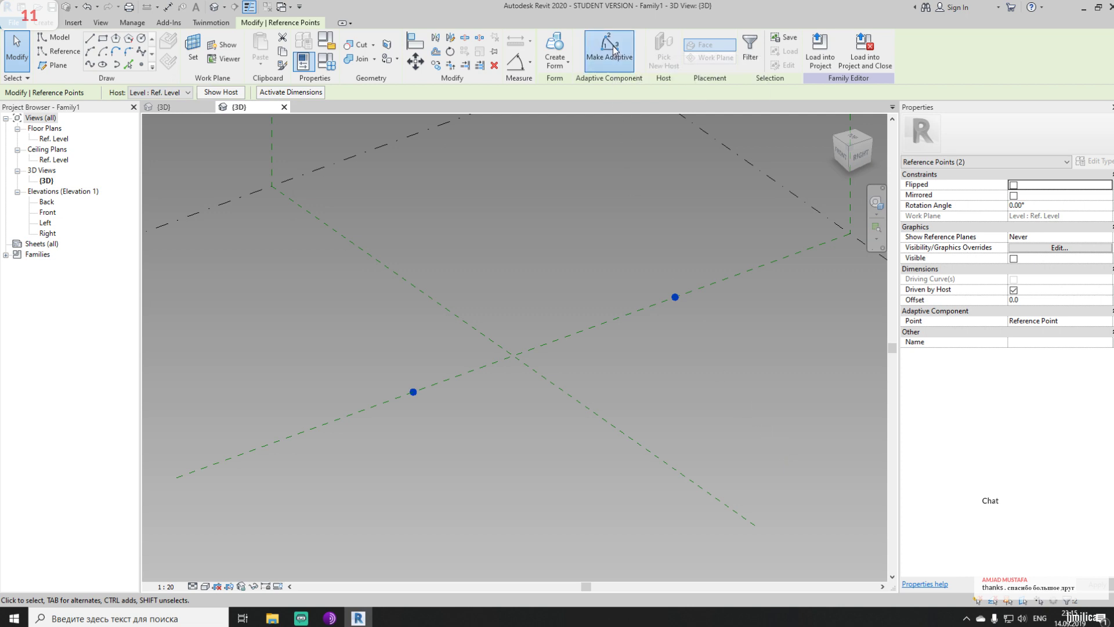
scroll(523, 357, up, 1)
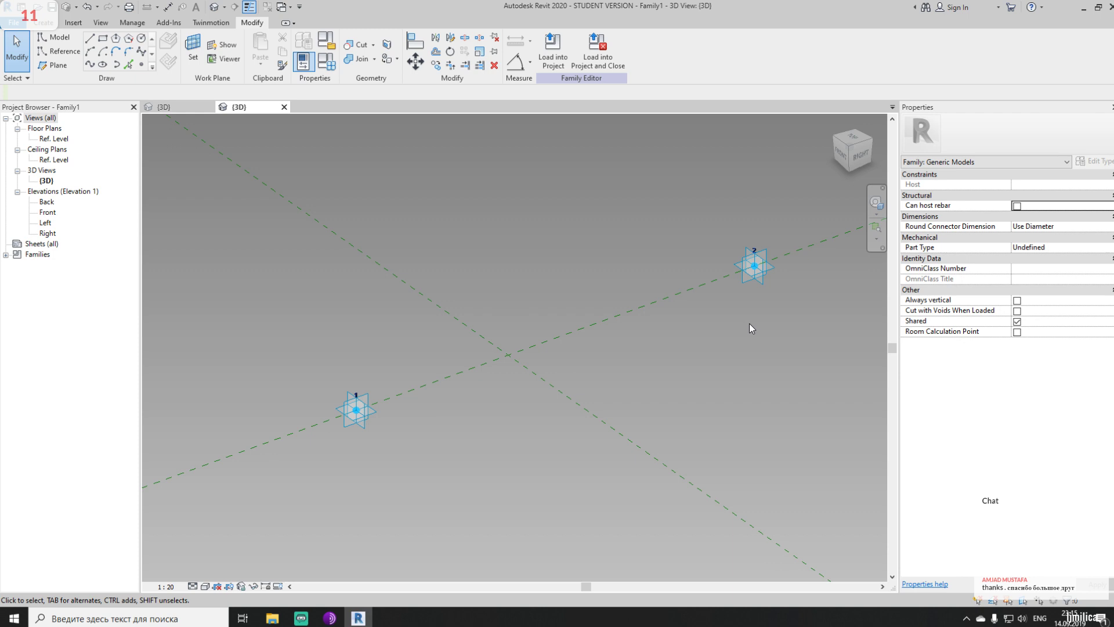
middle_drag(747, 329, 702, 319)
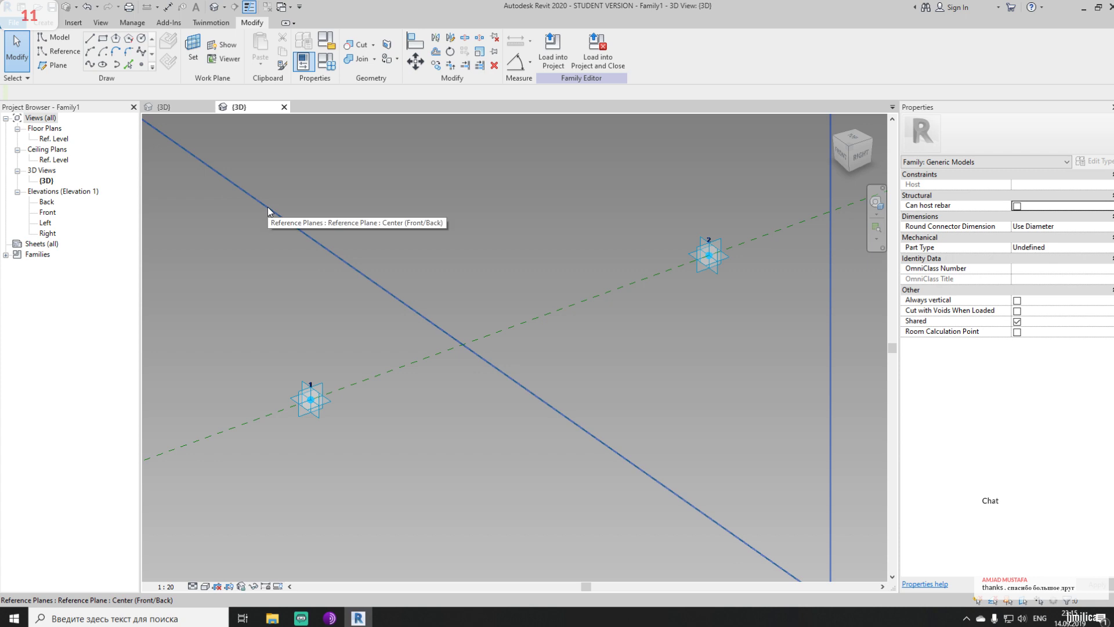
Draw a straight reference line from adaptive point 1 to adaptive point 2 with 3D Snapping enabled
click(57, 52)
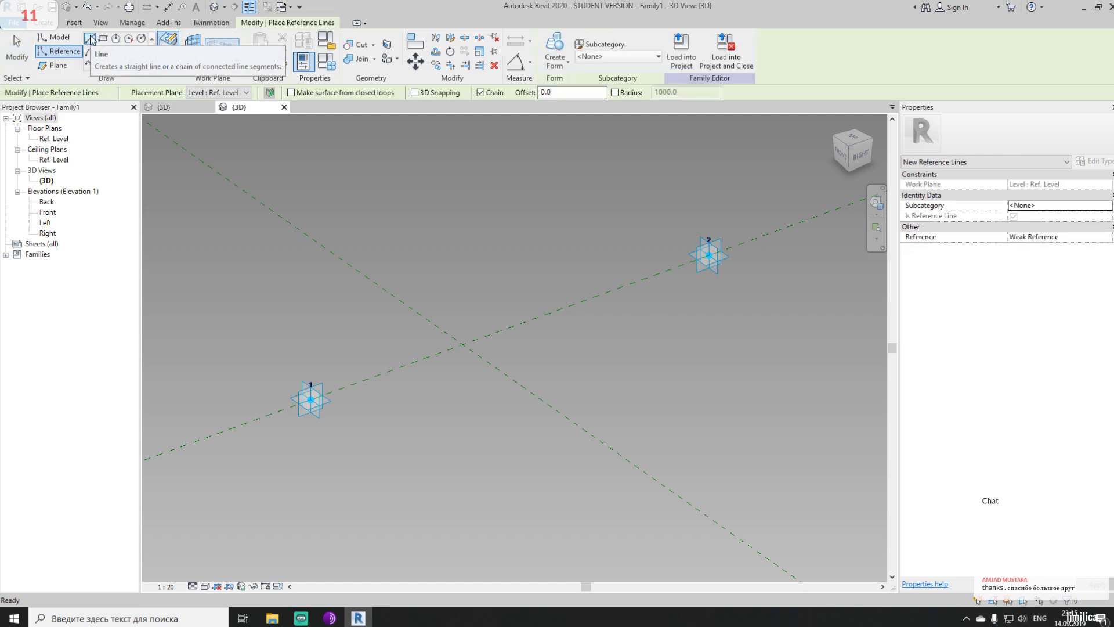
click(432, 93)
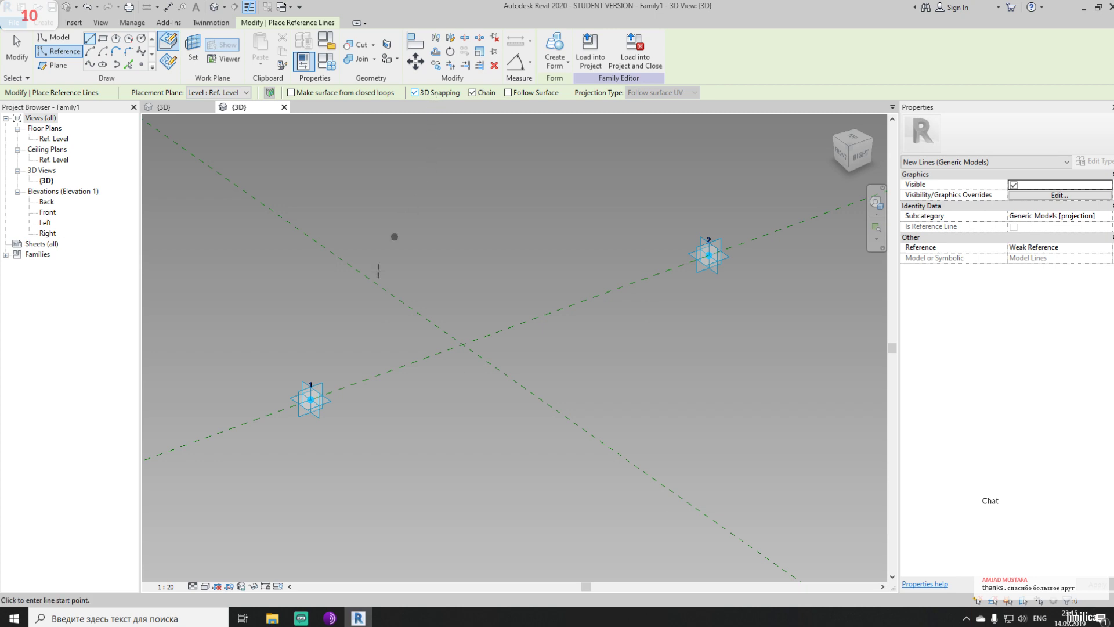
click(310, 399)
click(707, 253)
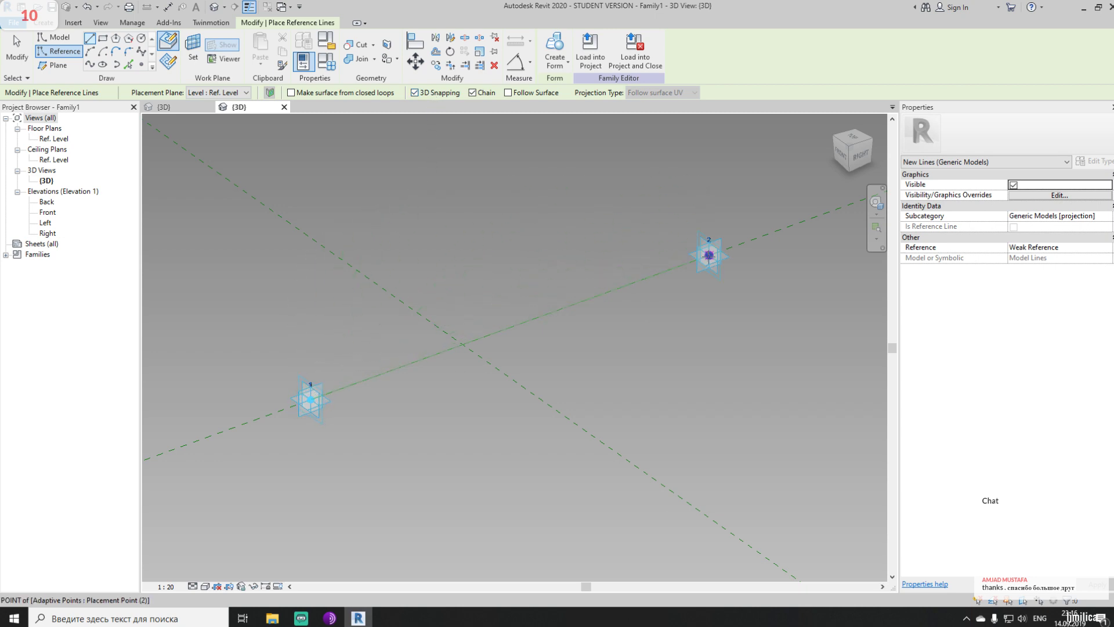
key(Escape)
key(Escape)
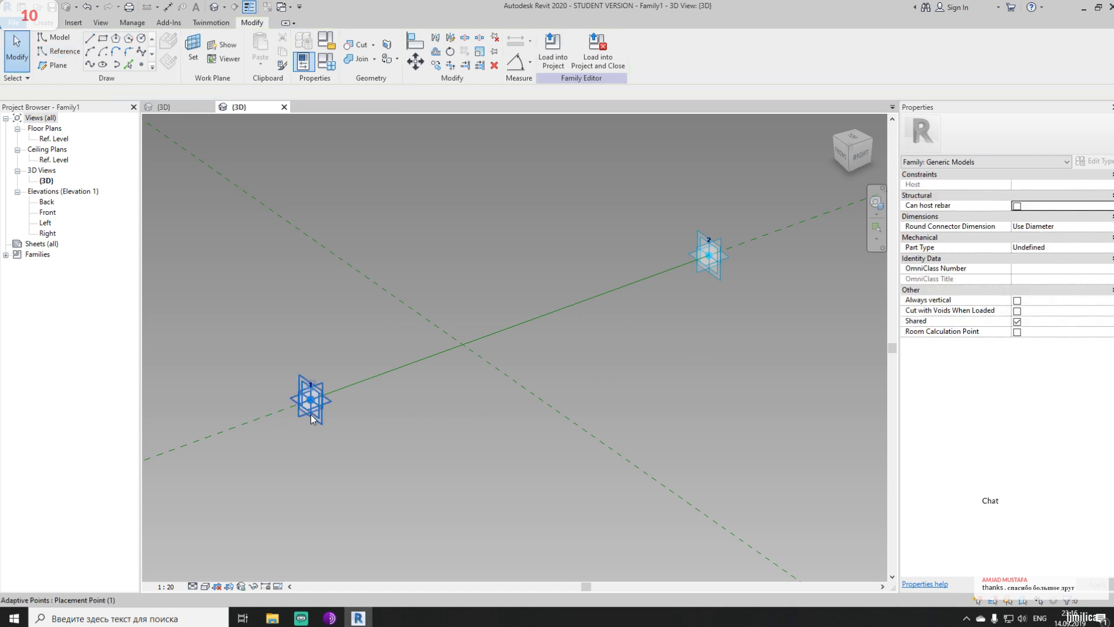
Move adaptive point 1 away from the Center (Left/Right) plane to test the reference line, and undo the move
click(314, 414)
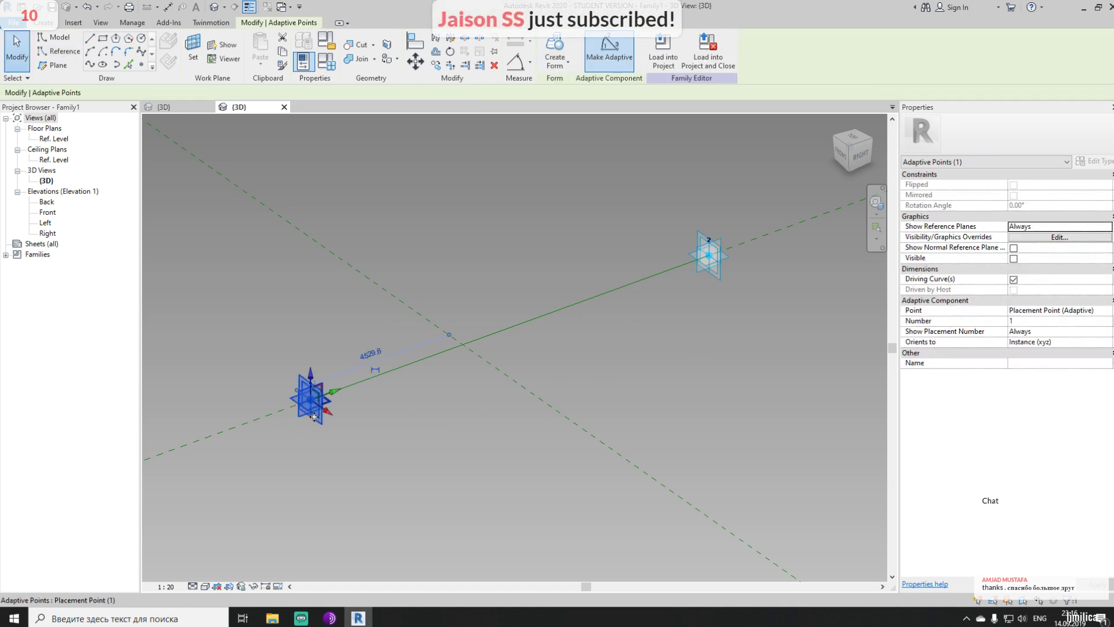
drag(314, 421, 496, 507)
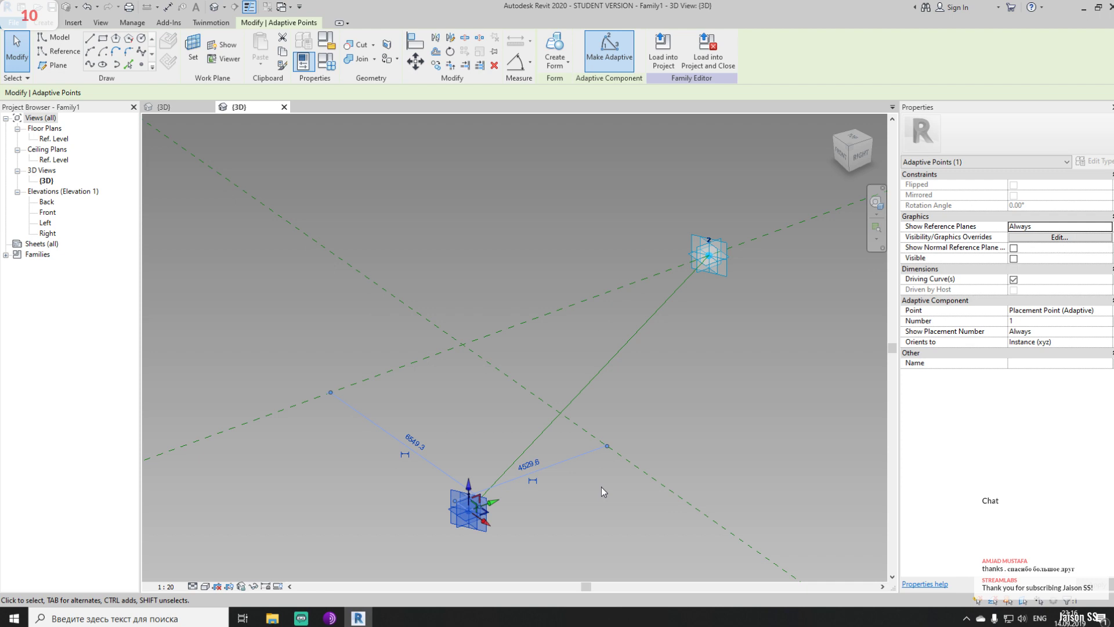
key(ctrl+z)
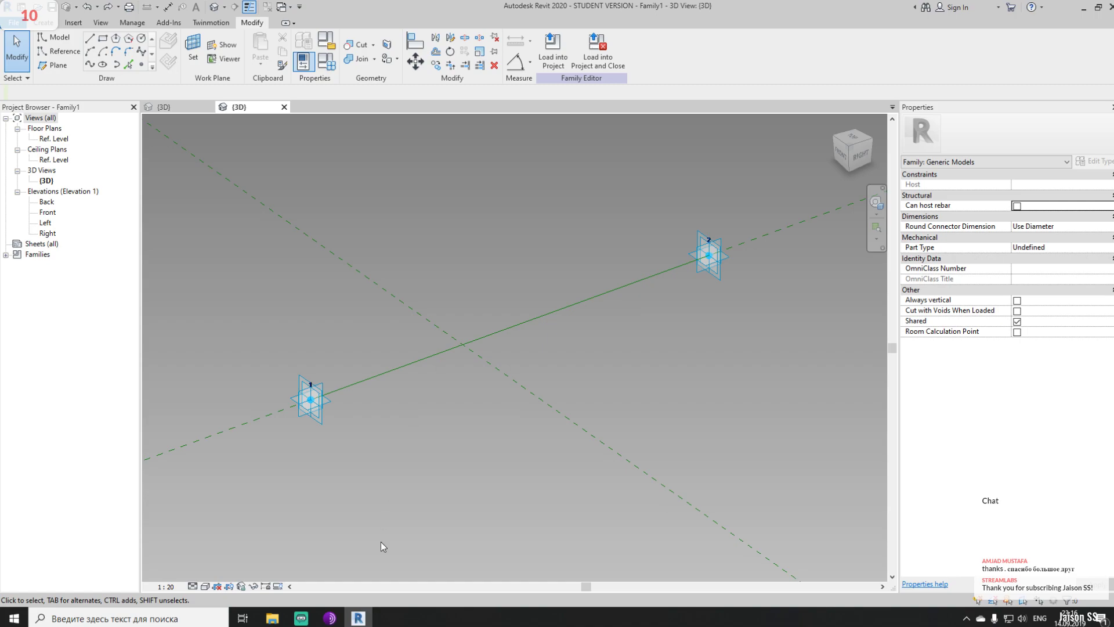
Switch to the browser, search the images for "dubai burj al arab trust system" and look through the results for exterior trusses
click(330, 618)
scroll(418, 360, down, 3)
scroll(418, 360, up, 5)
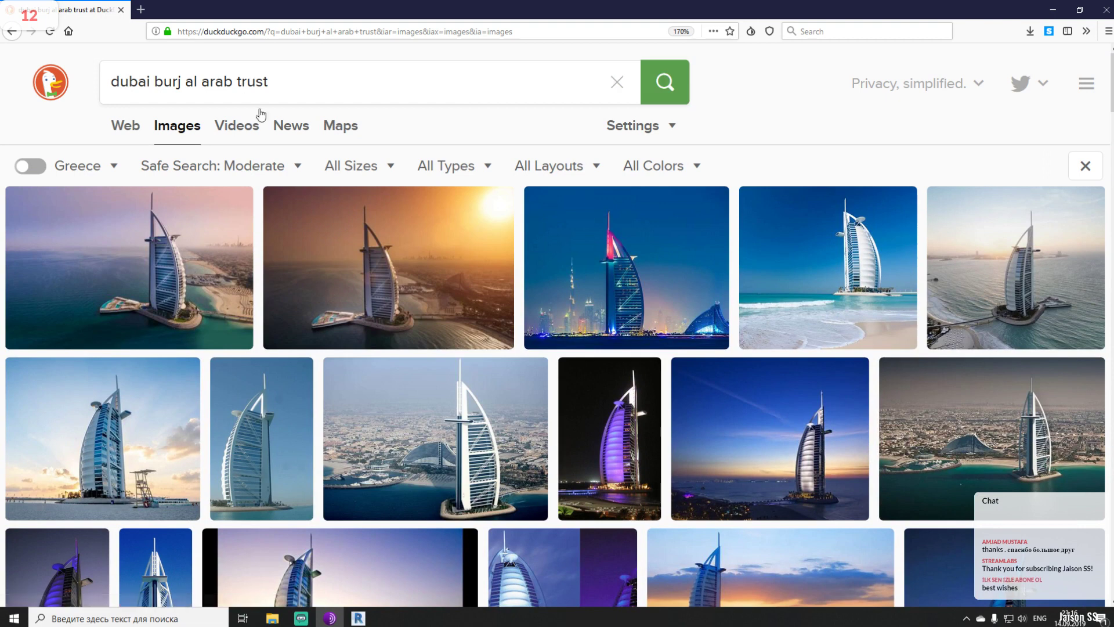
click(313, 85)
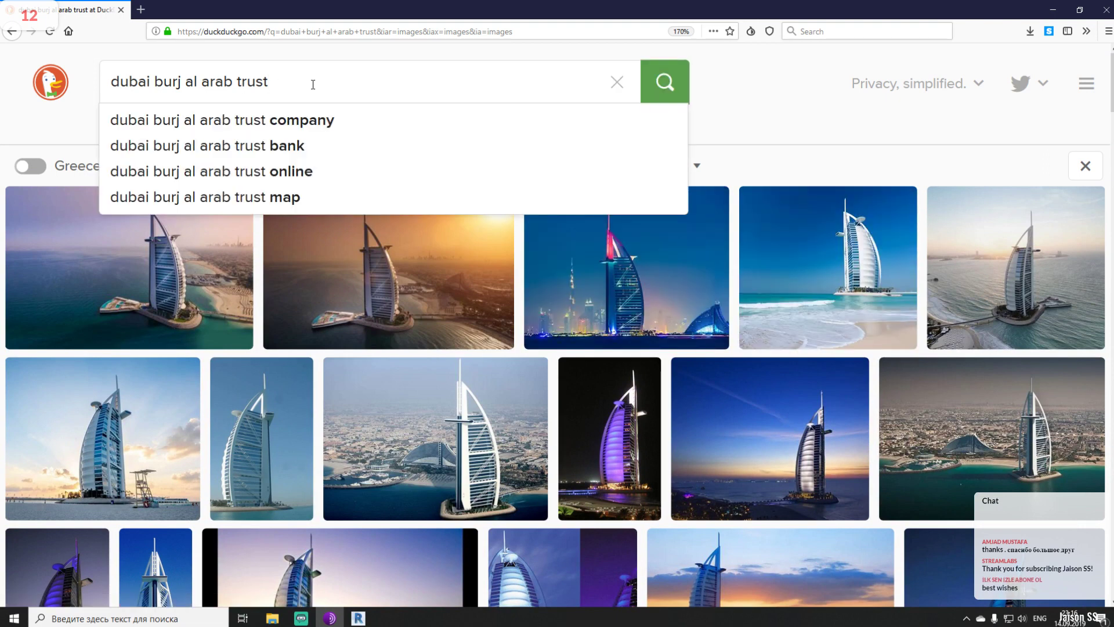
text(system)
key(Return)
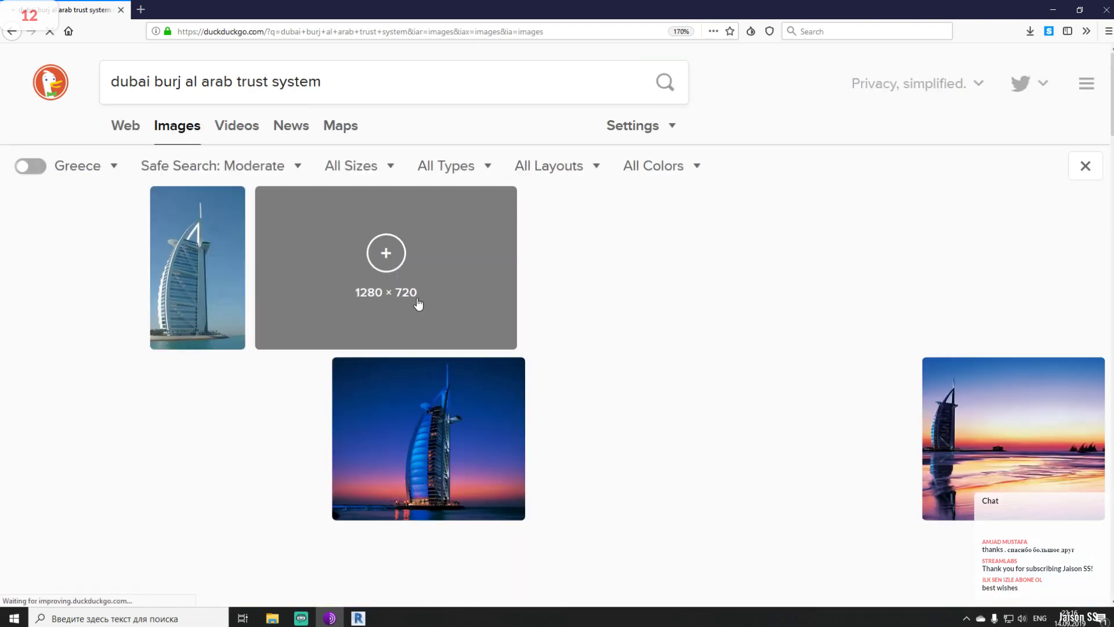
scroll(447, 343, down, 7)
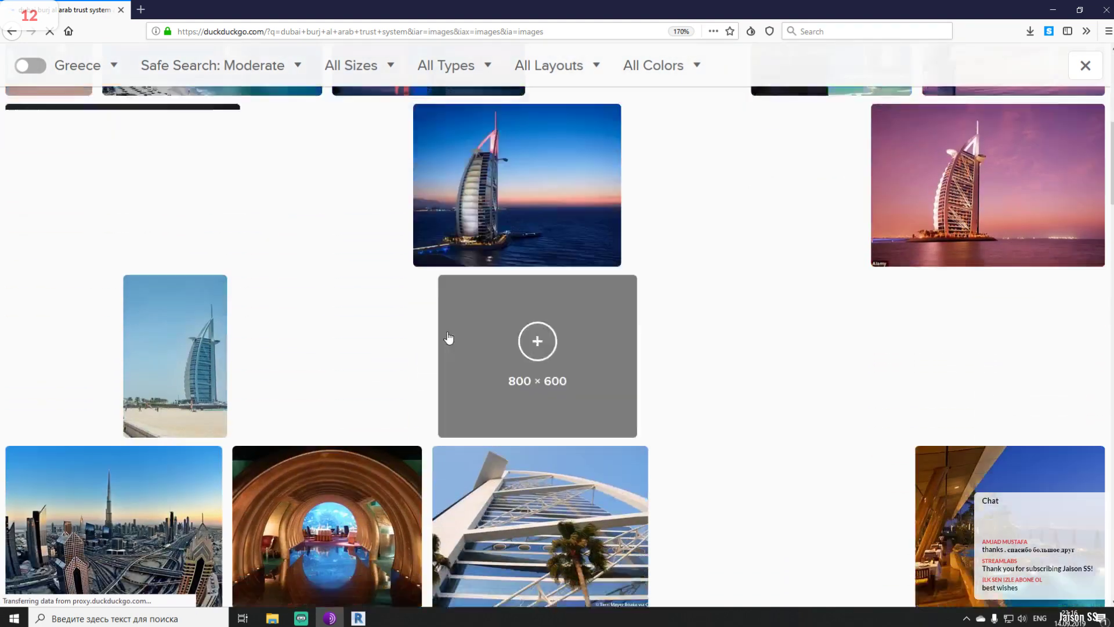
scroll(449, 338, down, 3)
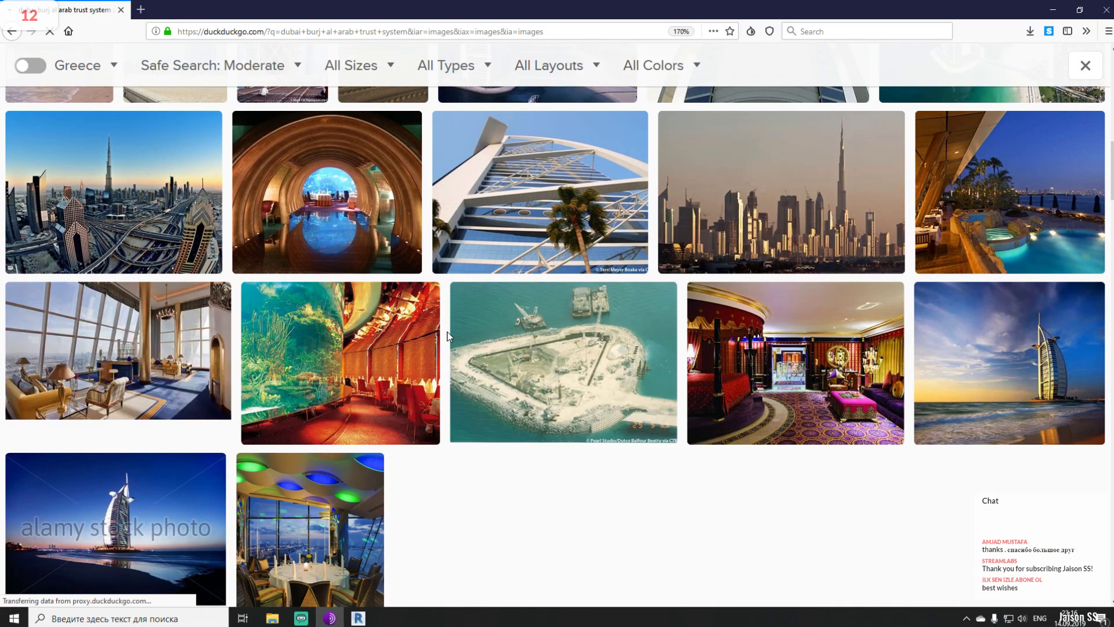
scroll(449, 336, down, 1)
scroll(494, 330, up, 1)
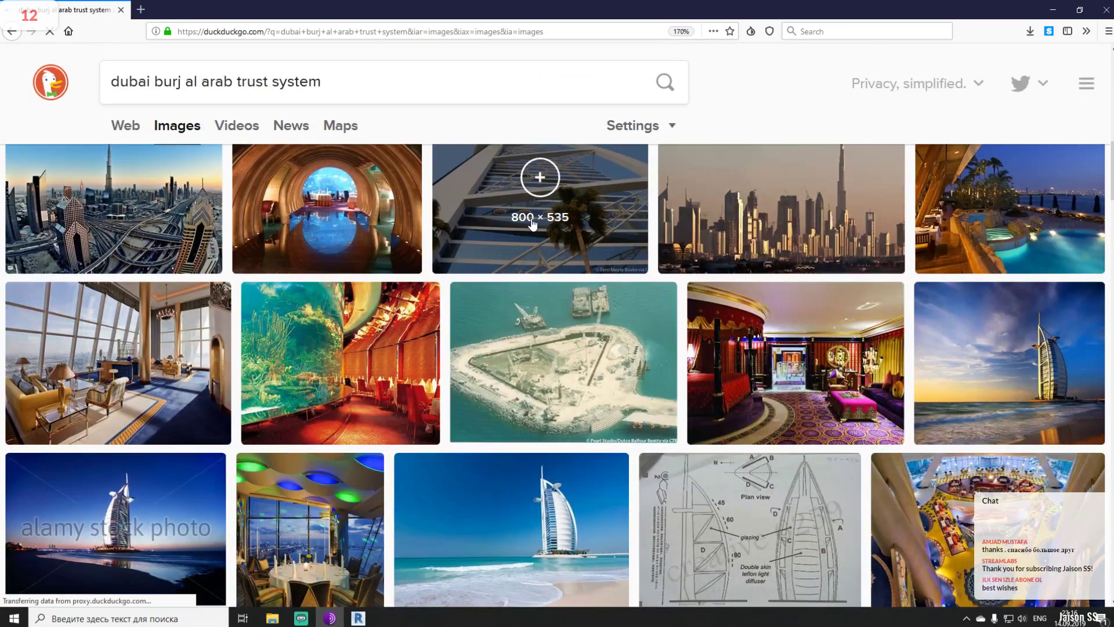
scroll(500, 238, up, 2)
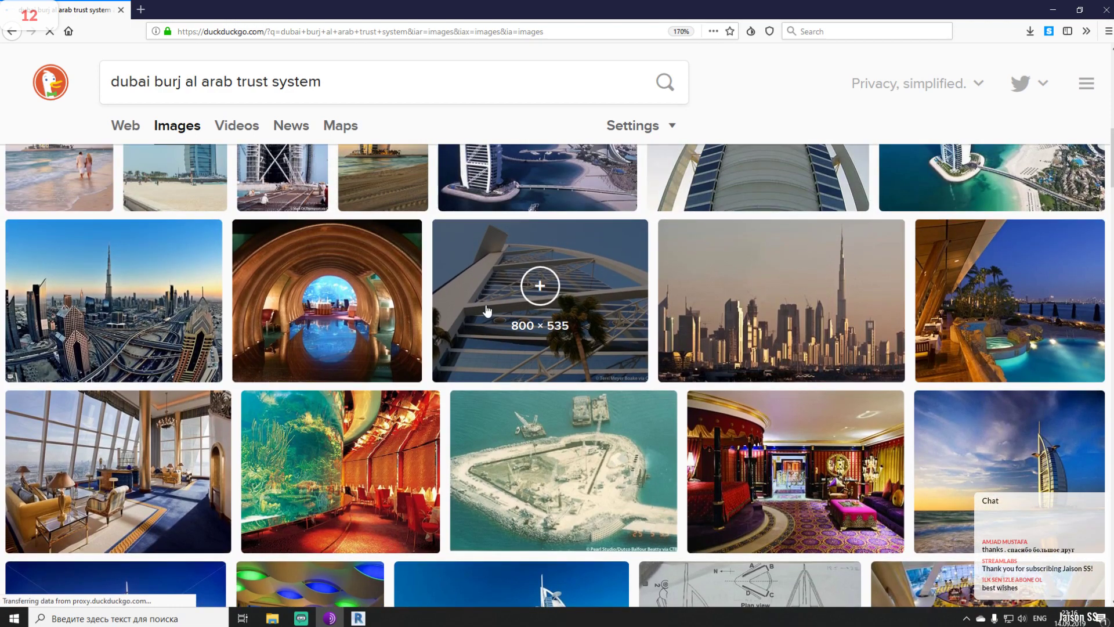
Enlarge the Skyscraper Center picture of the Burj Al Arab facade and examine its diagonal trusses
click(487, 312)
scroll(517, 465, down, 2)
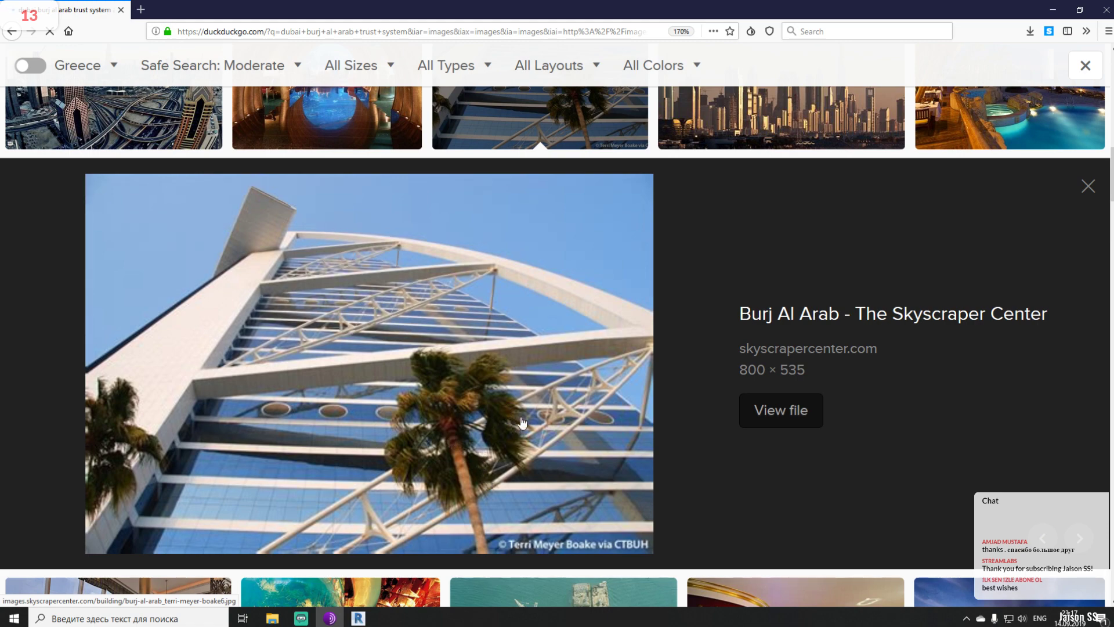
scroll(516, 411, down, 2)
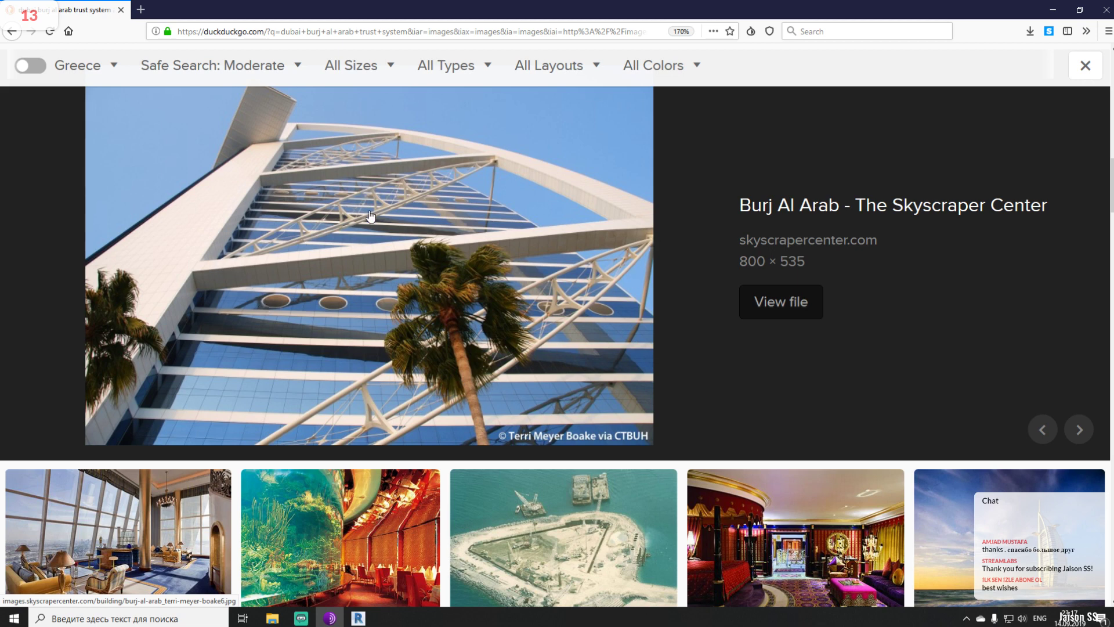
Switch to Revit and place a reference point on the reference line at about 0.55 of its length
click(1053, 10)
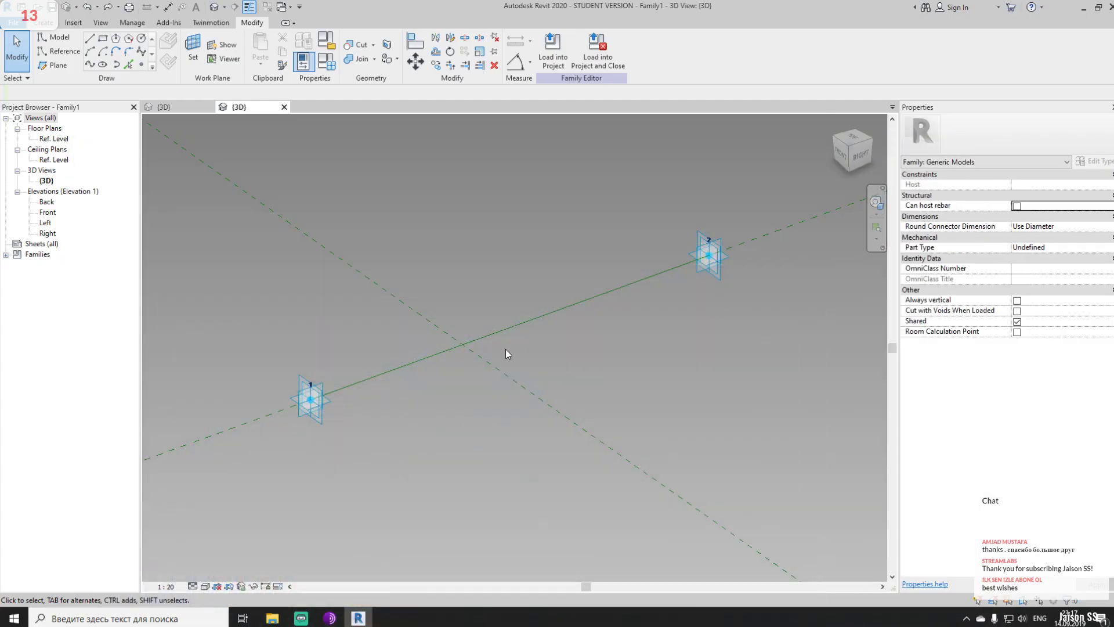
click(140, 64)
click(531, 319)
key(Escape)
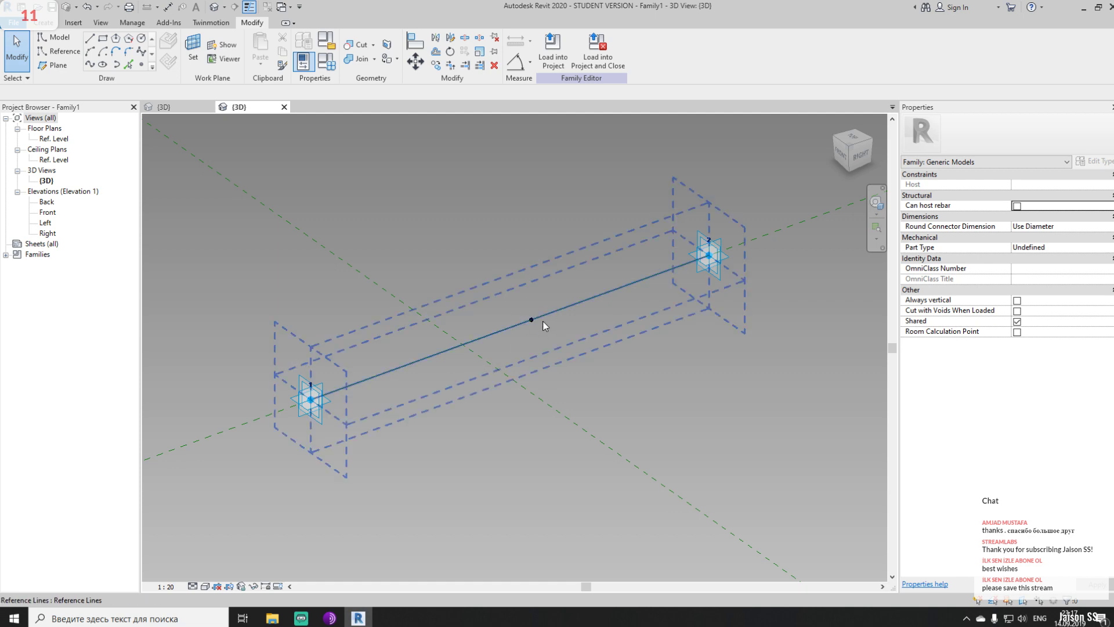
Try normalized curve parameters of 0.8, 0.9 and 0.1 for the reference point hosted on the line
drag(517, 281, 566, 354)
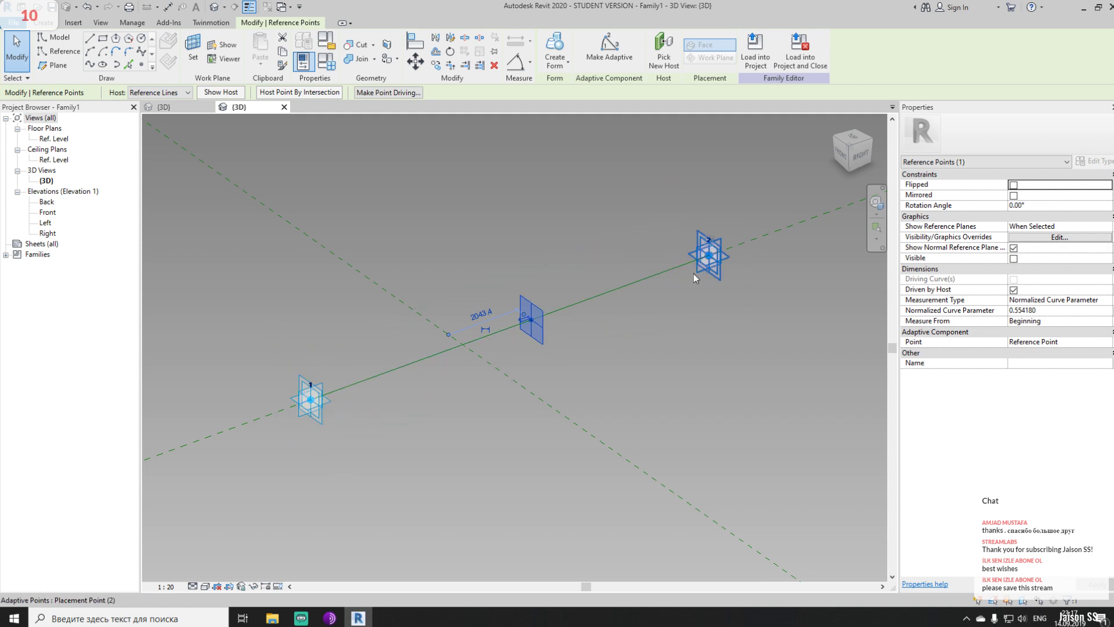
click(1043, 312)
drag(1043, 314, 996, 311)
text(0.8)
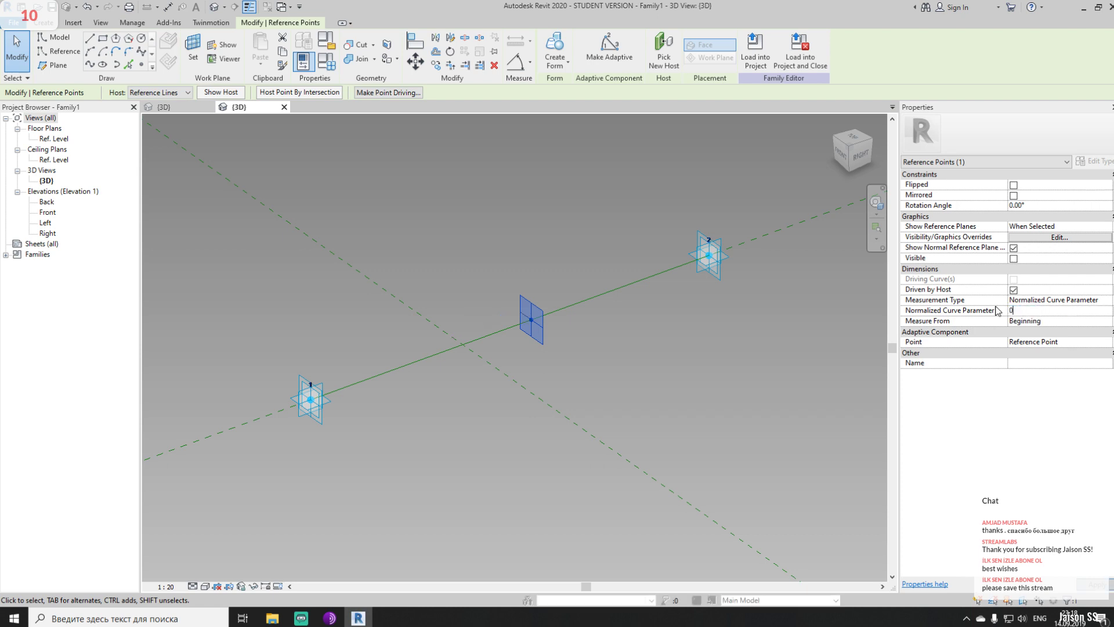
key(Return)
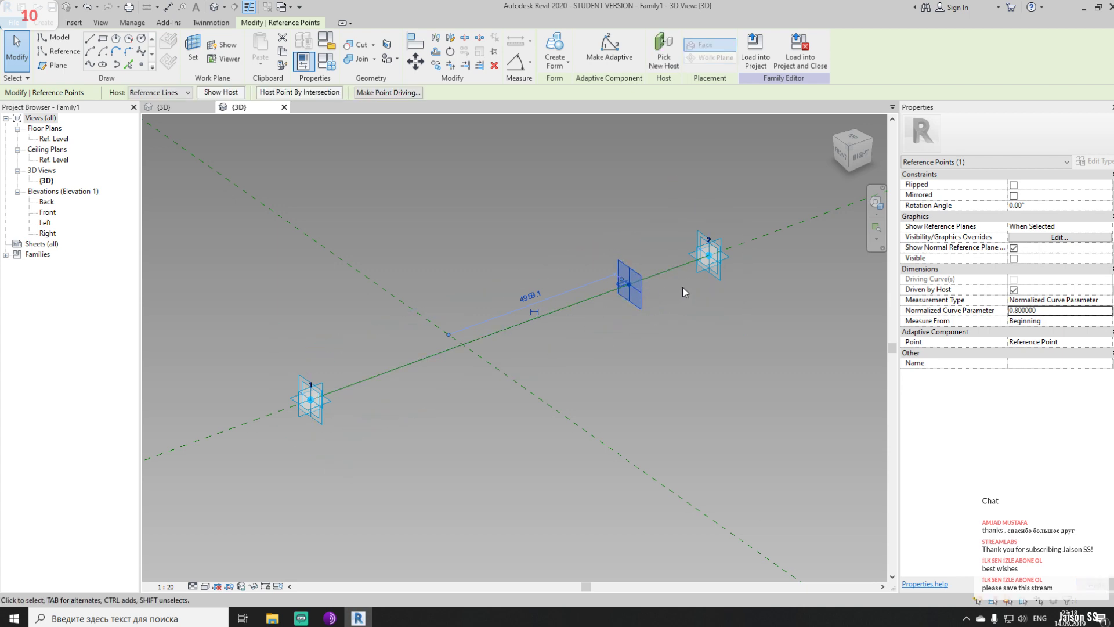
double_click(1063, 311)
text(0.9)
key(Return)
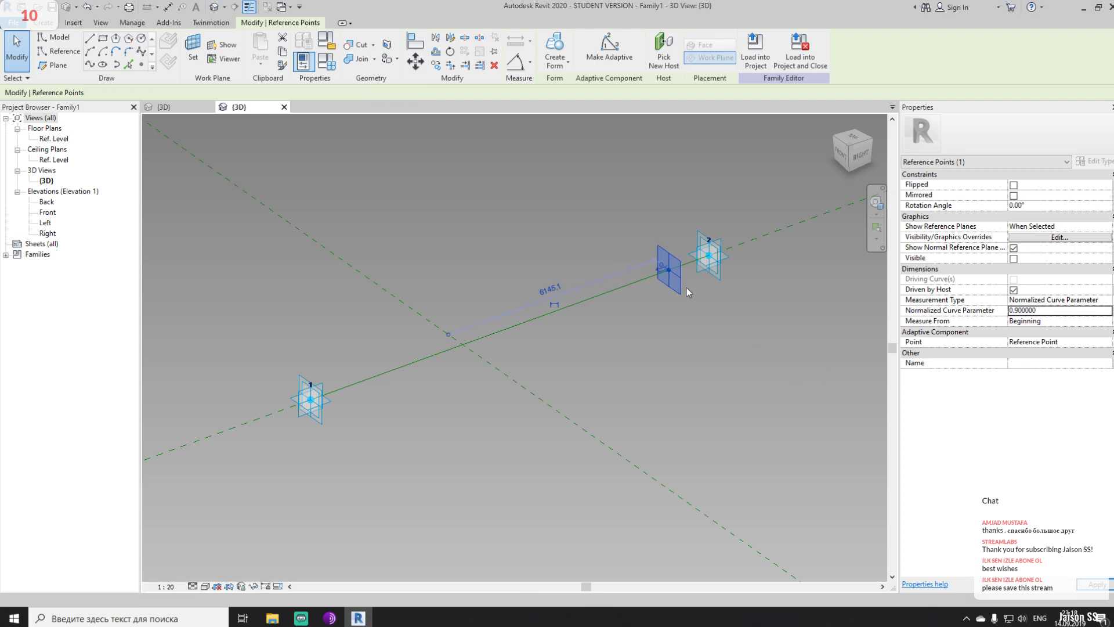
double_click(1058, 311)
text(0.1)
key(Return)
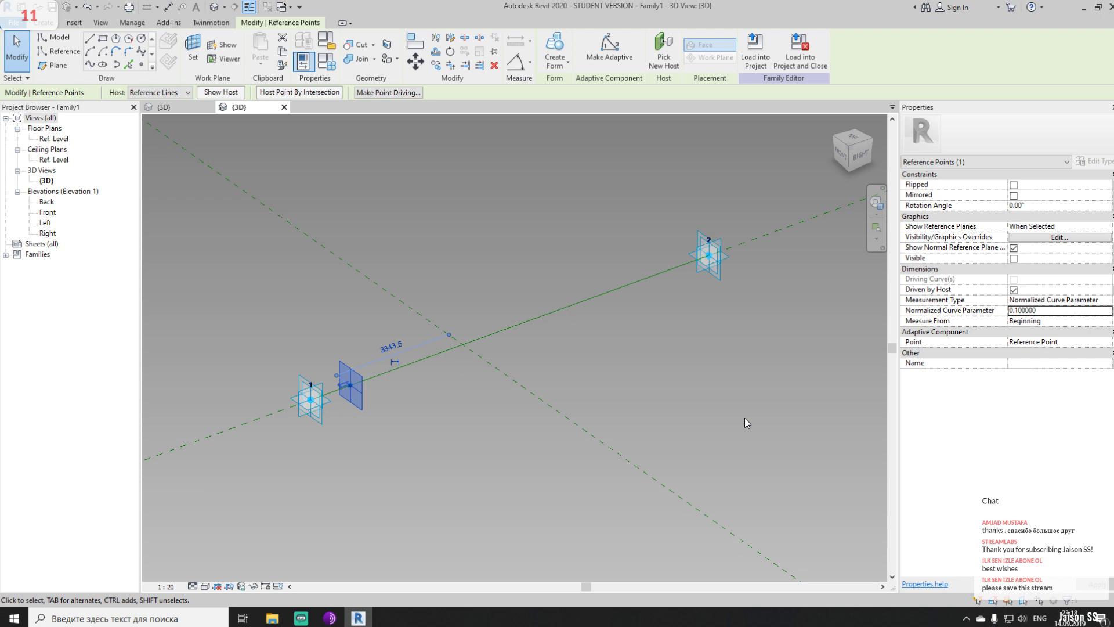
Set the hosted reference point's normalized curve parameter to 0.5 and check the point's properties
double_click(1046, 311)
text(0.5)
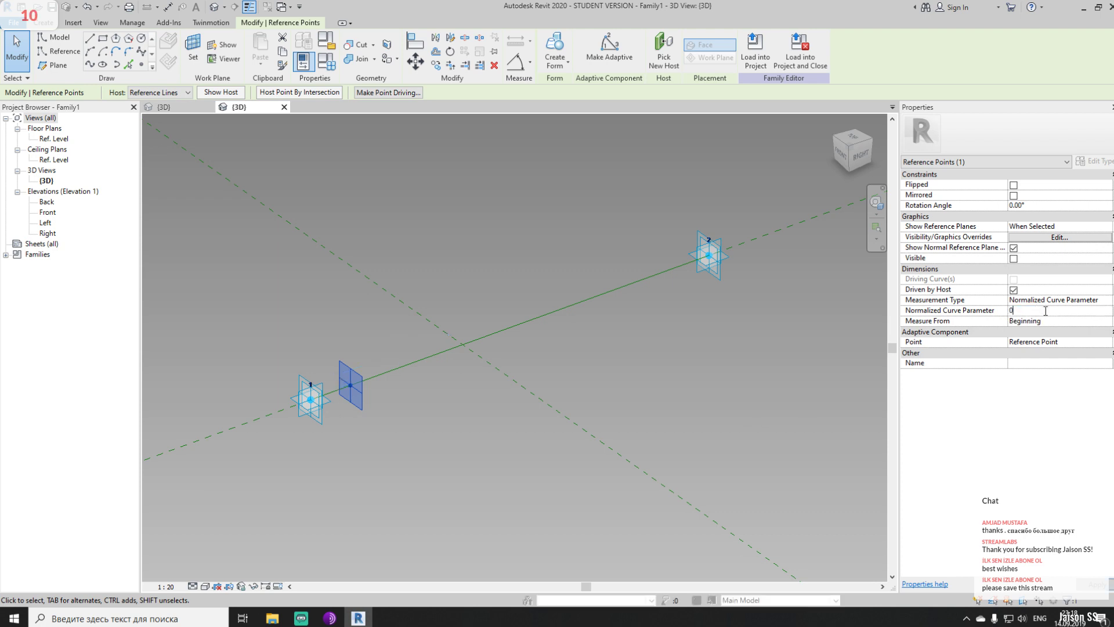
click(698, 405)
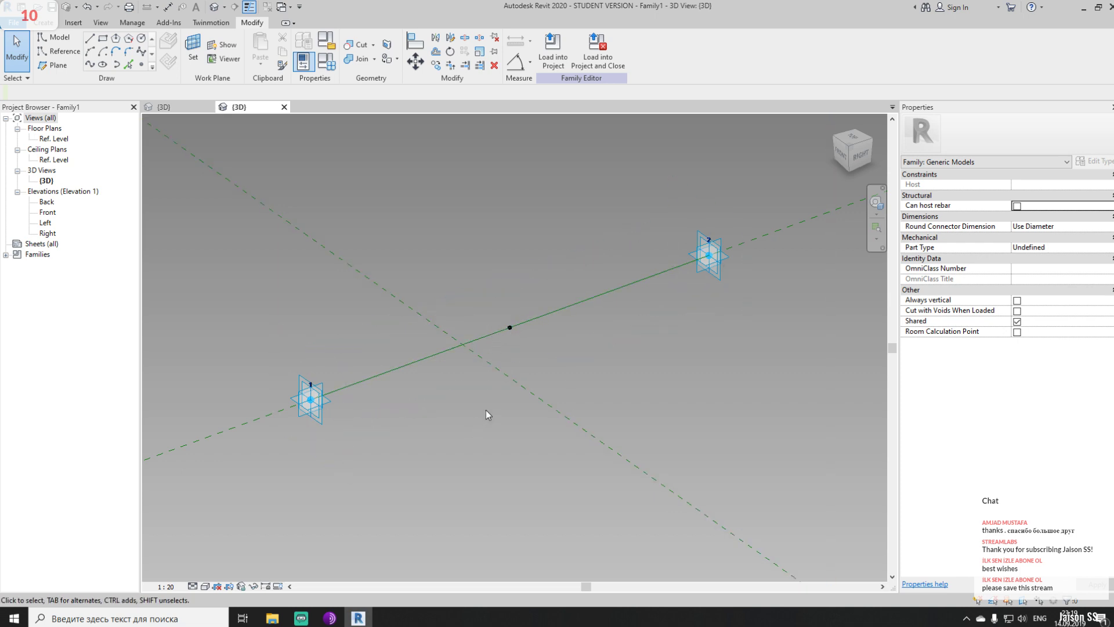
drag(487, 292, 545, 361)
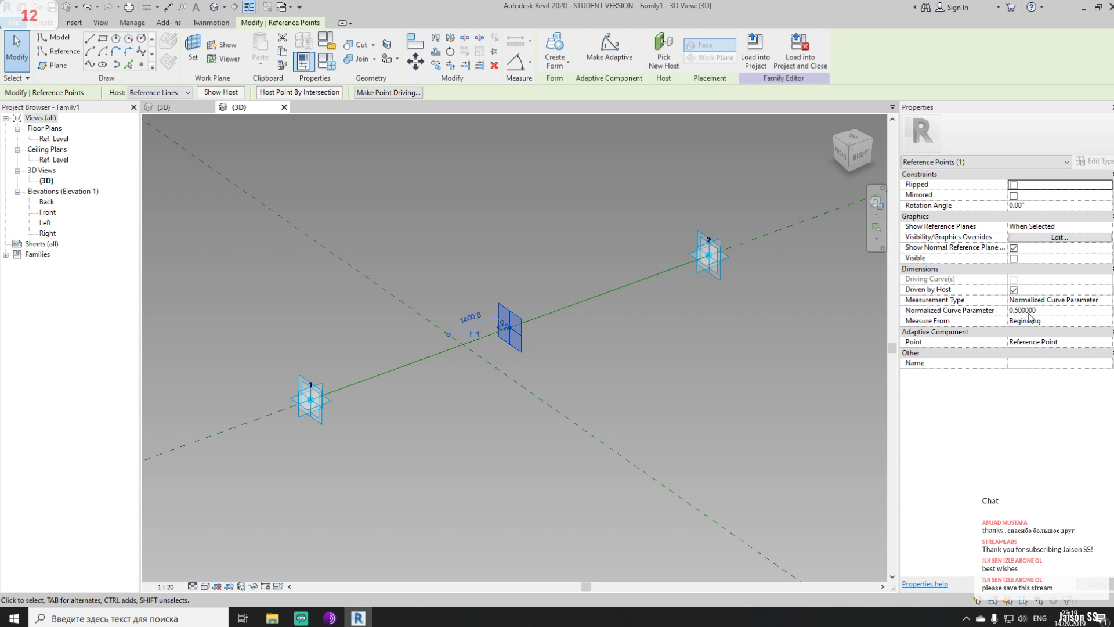
click(319, 437)
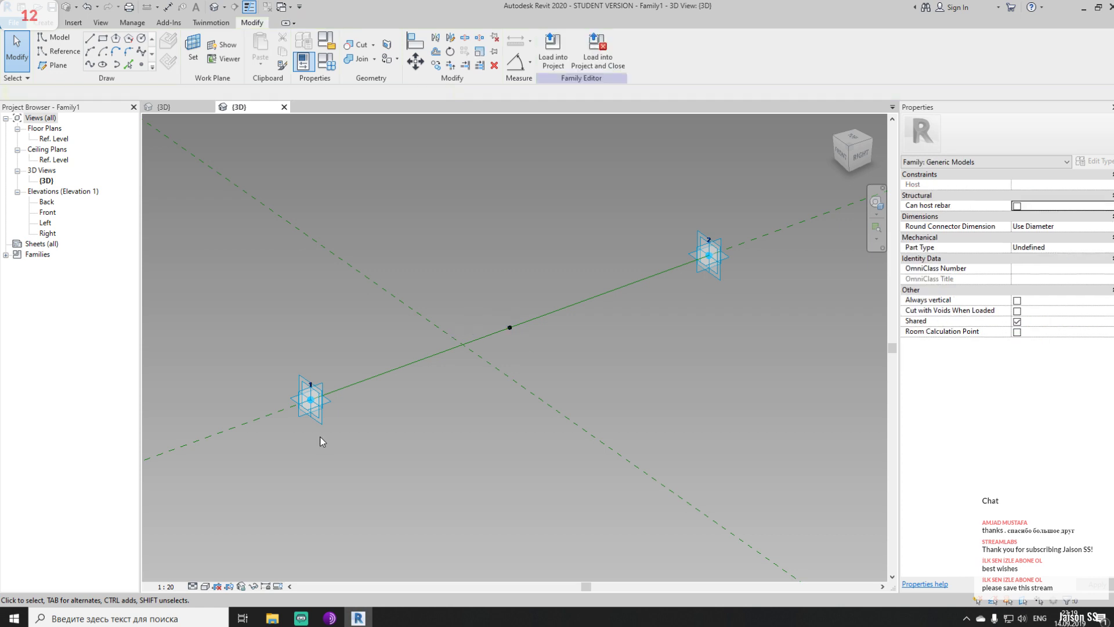
Move adaptive point 1 outward along the Center (Left/Right) plane to about 6675 mm from the Center (Front/Back) plane
middle_drag(319, 437, 386, 427)
click(354, 413)
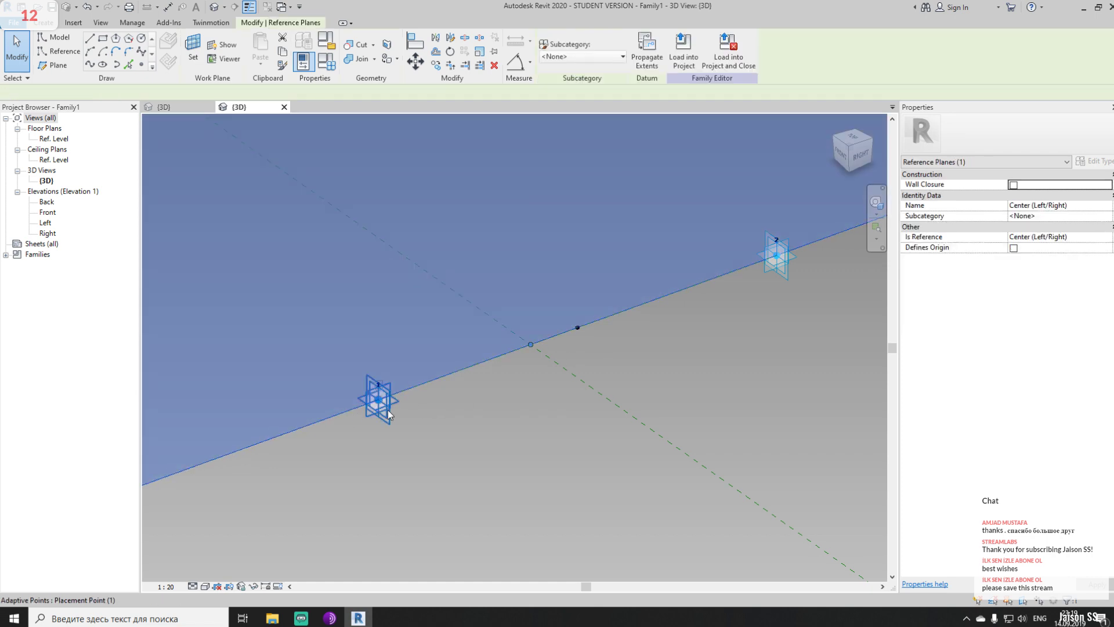
click(388, 410)
drag(397, 410, 352, 480)
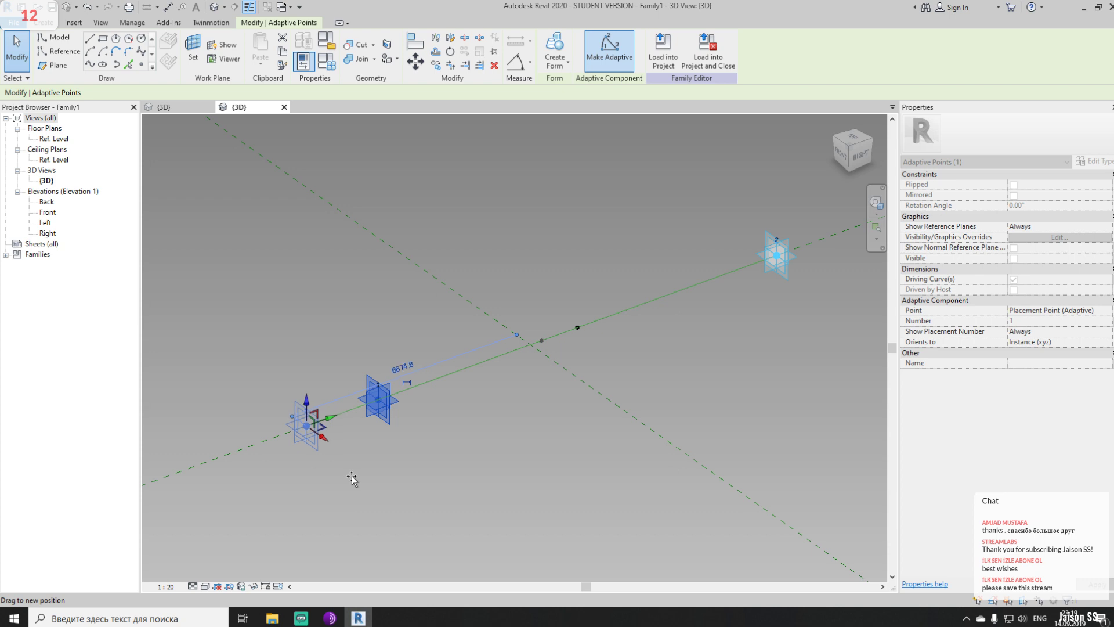
drag(352, 479, 352, 479)
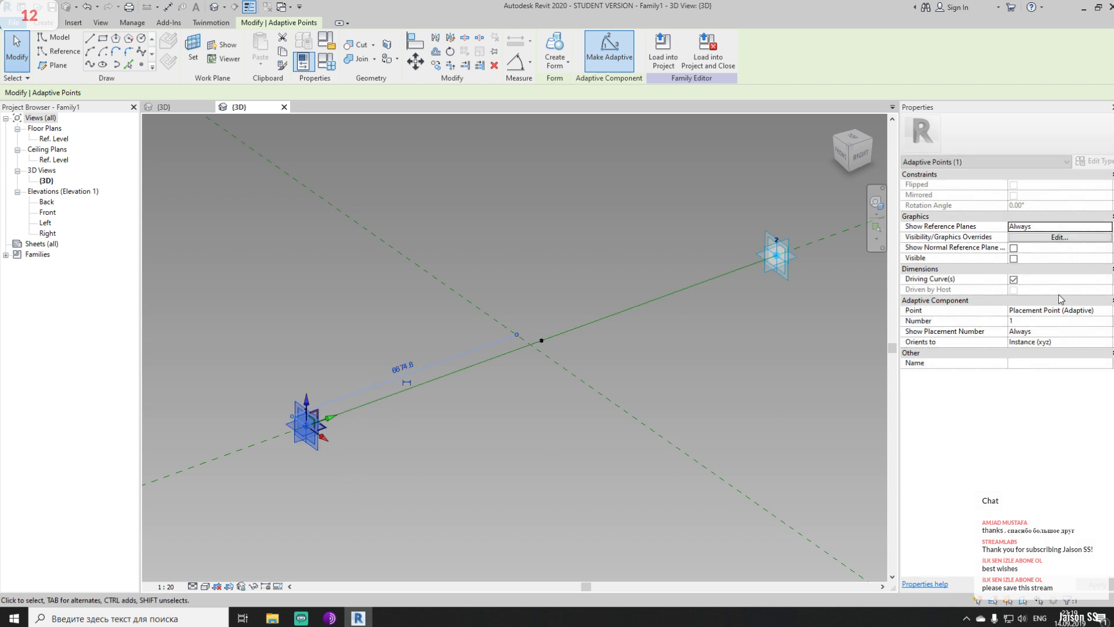
Move adaptive point 1 inward along the Center (Left/Right) plane to about 3485 mm from the Center (Front/Back) plane
click(517, 305)
drag(515, 295, 571, 376)
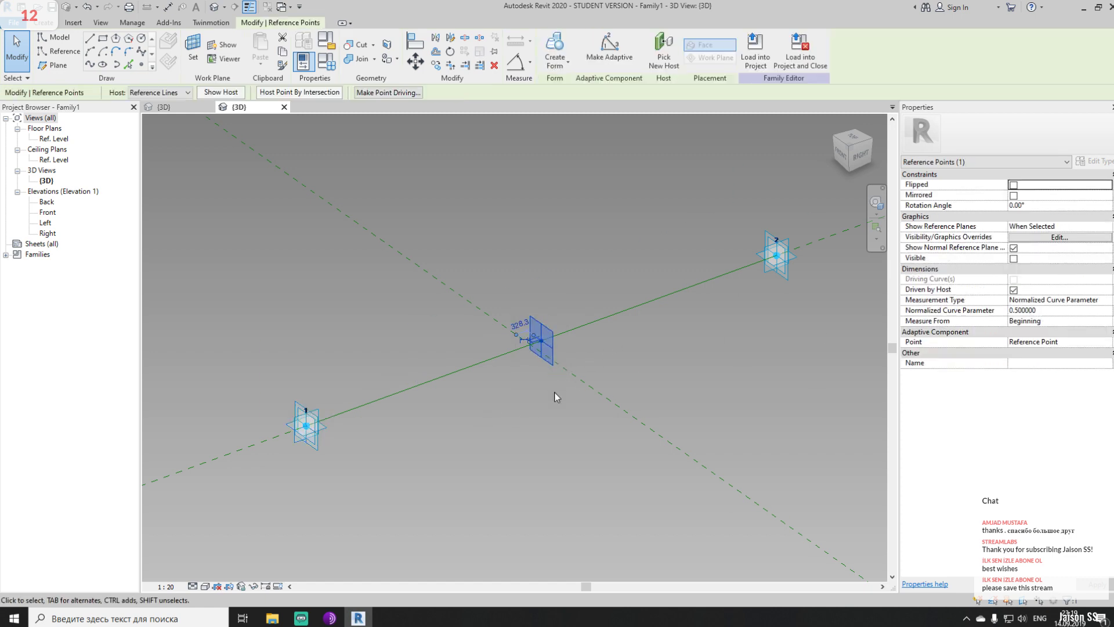
click(306, 429)
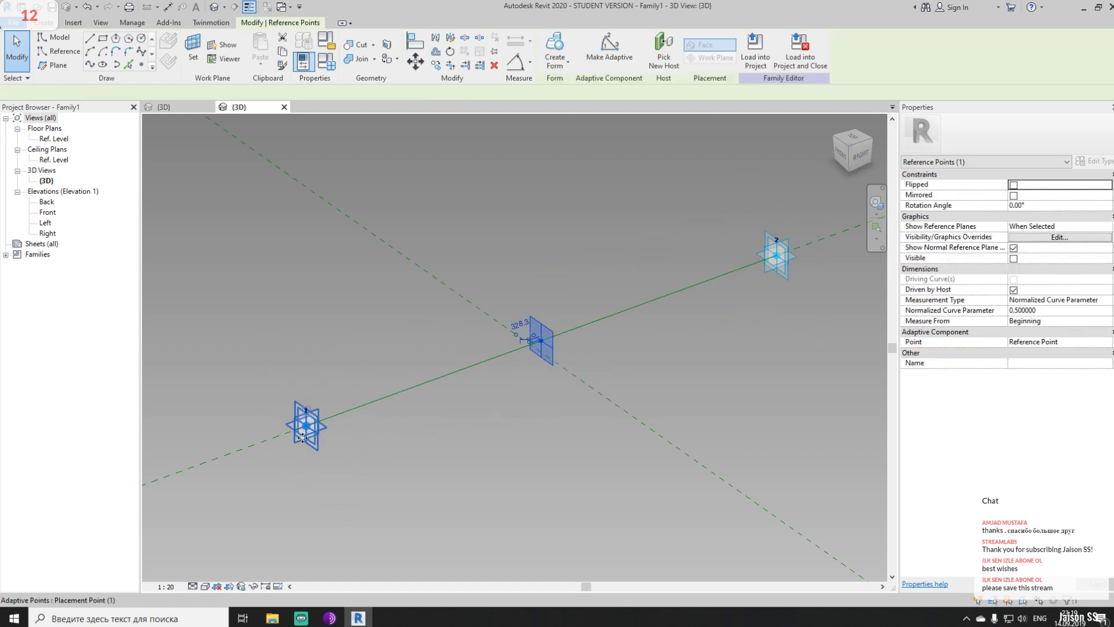
drag(328, 415, 433, 379)
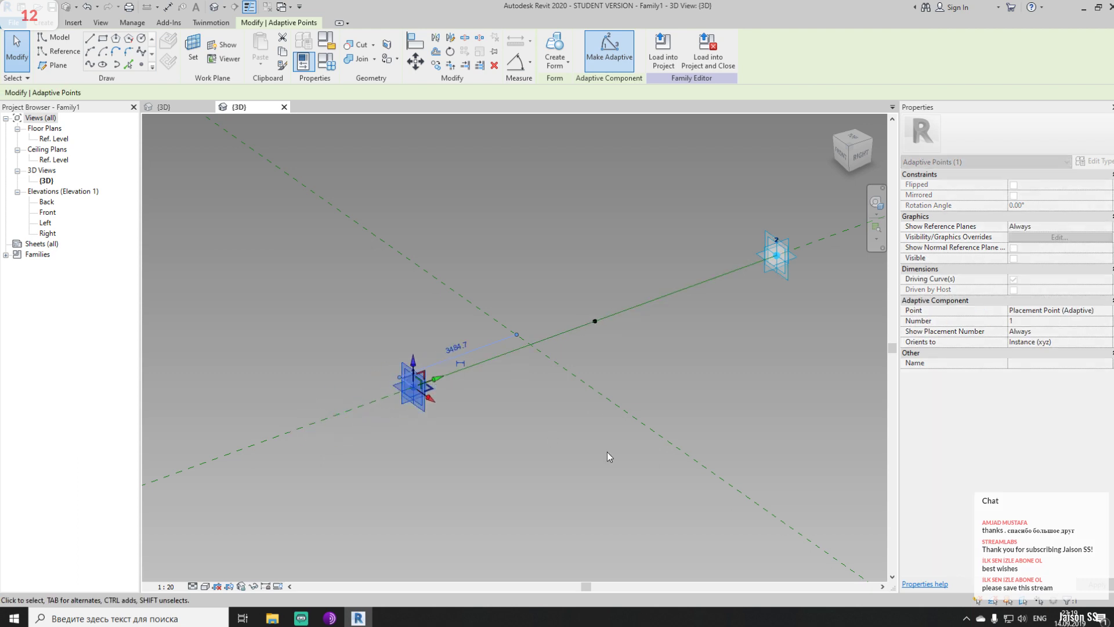
click(607, 452)
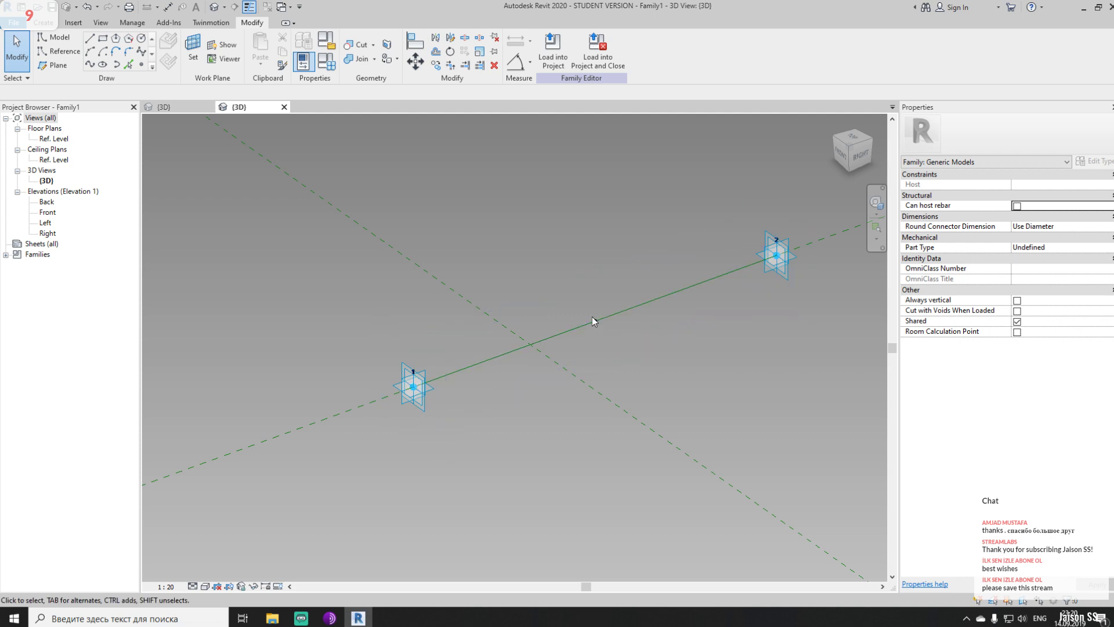
Set the reference point at the middle of the reference line to always show its reference planes
middle_drag(687, 363, 667, 358)
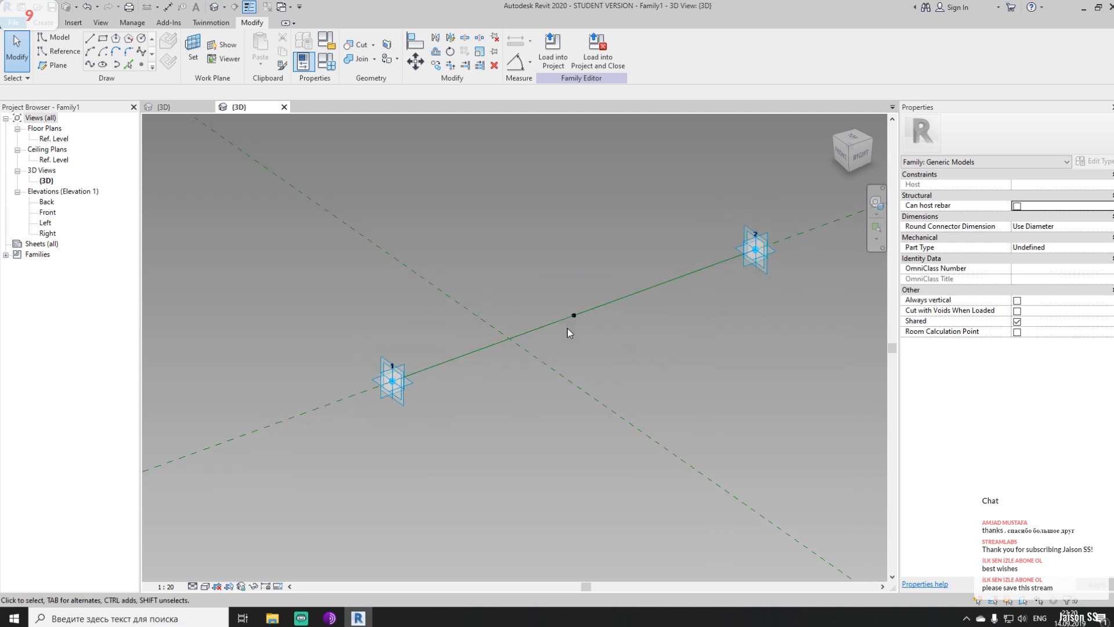
drag(548, 260, 597, 345)
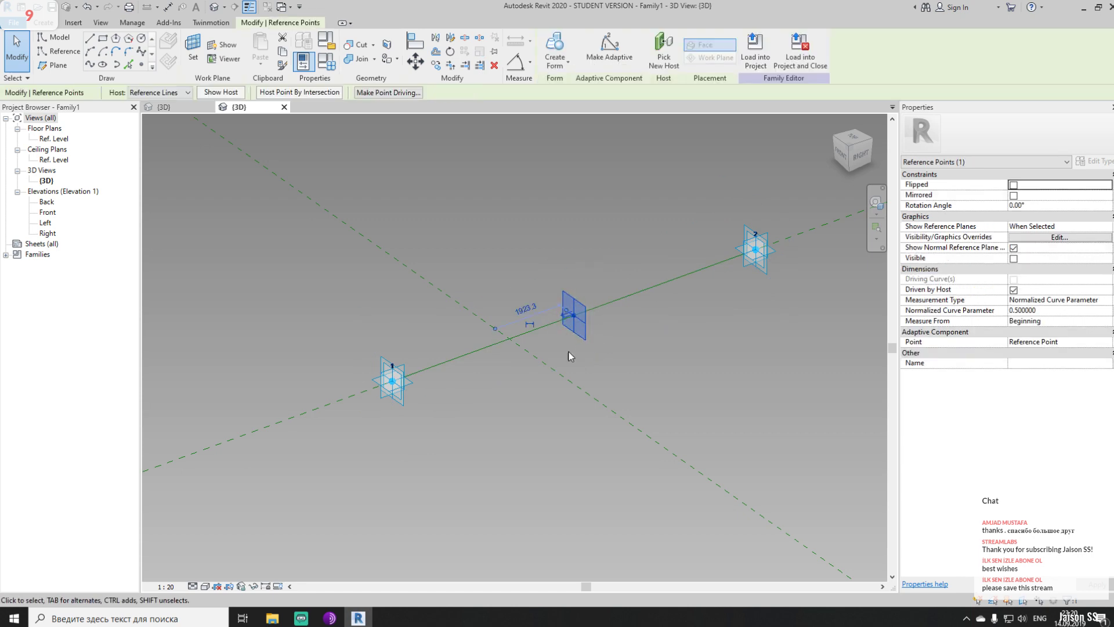
click(637, 376)
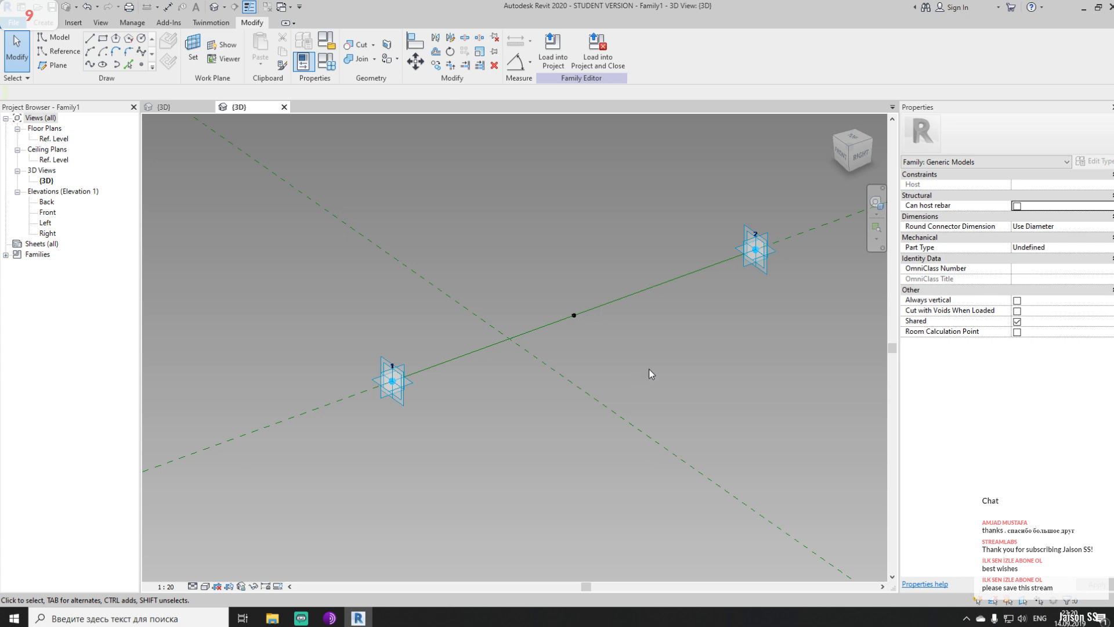
middle_drag(671, 347, 662, 351)
drag(530, 270, 613, 346)
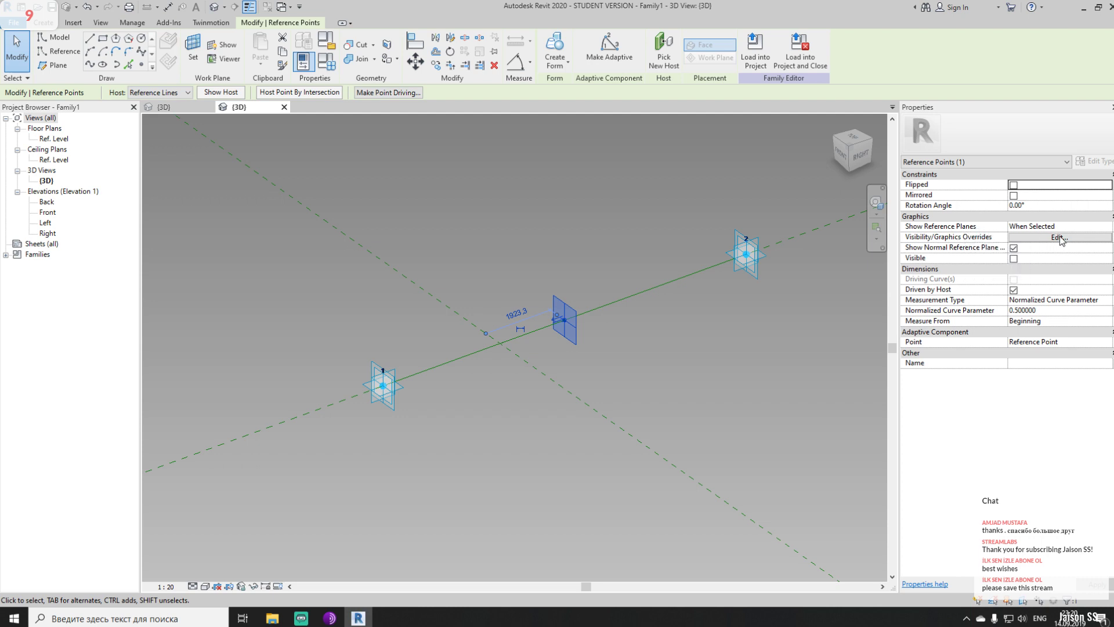
click(1103, 226)
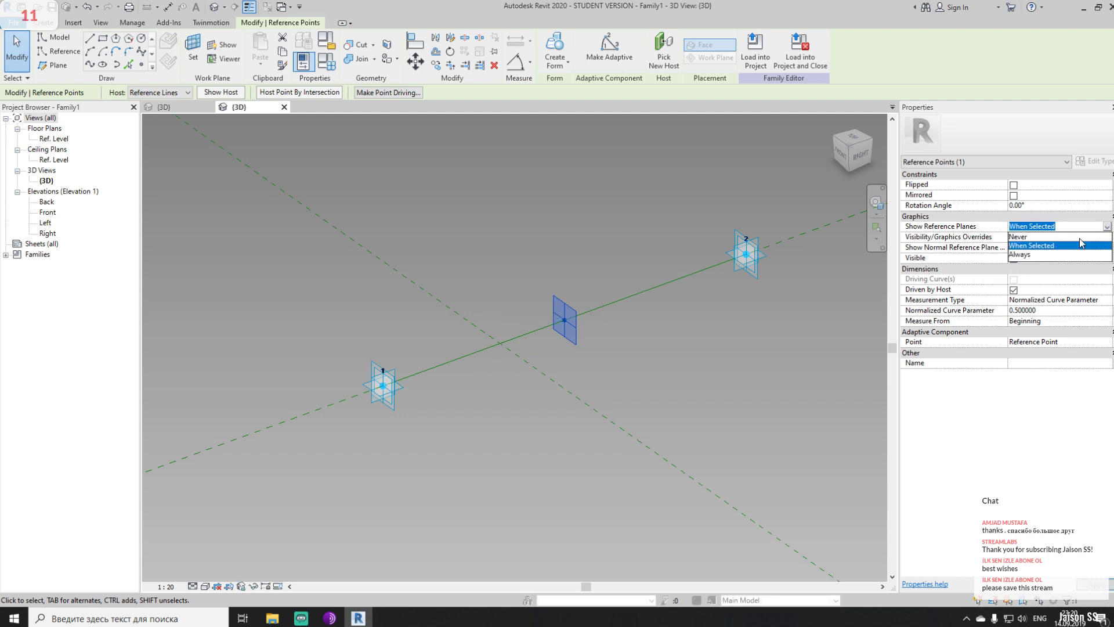
click(1025, 258)
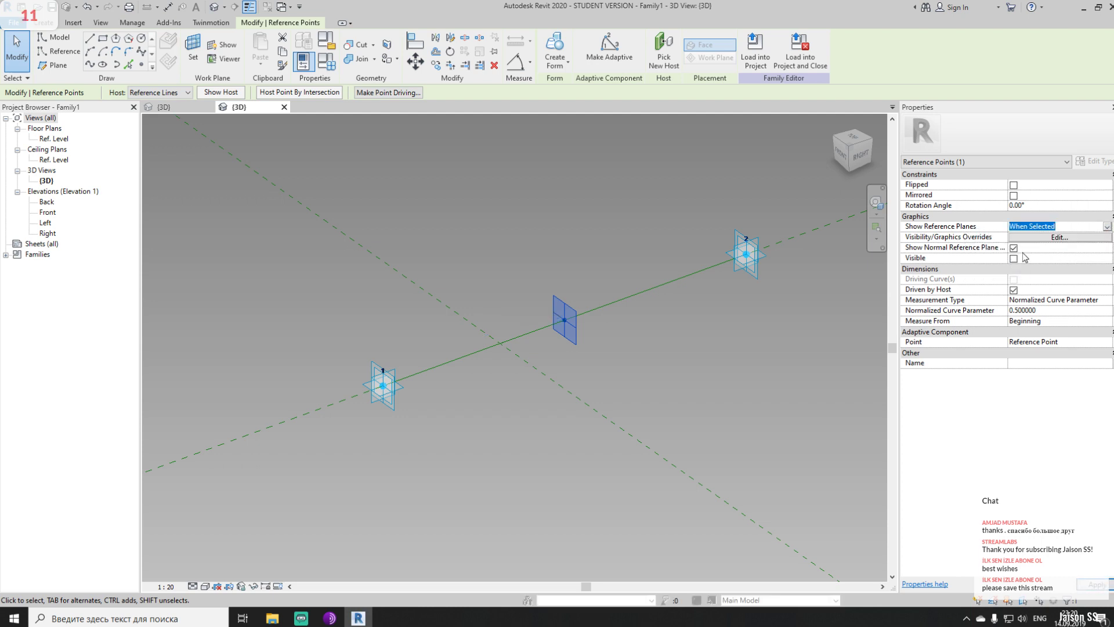
click(776, 348)
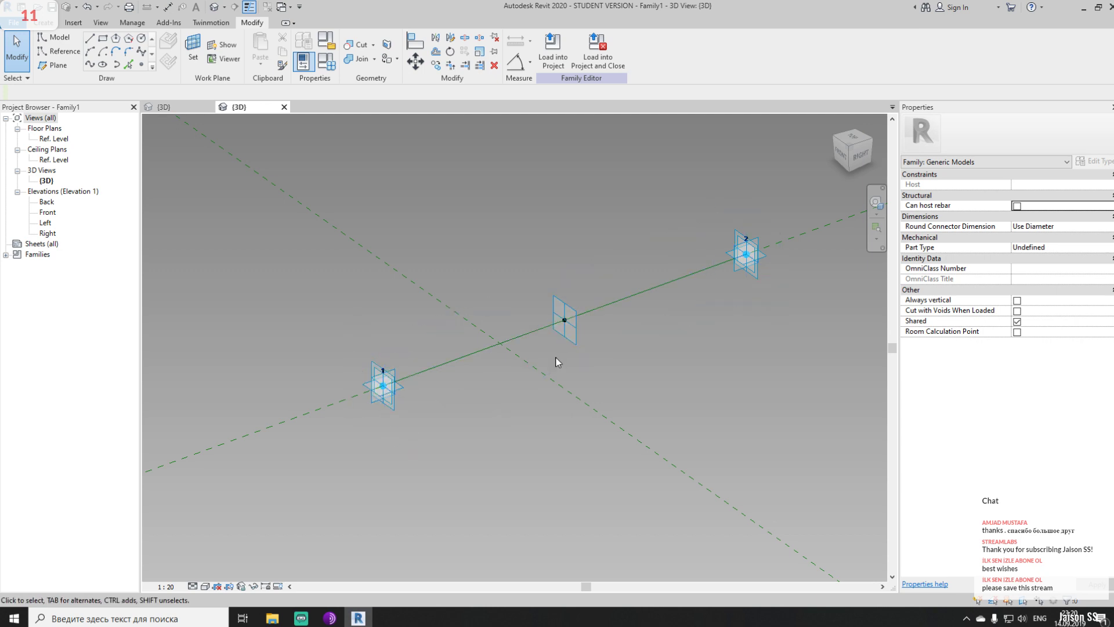
Turn off showing only the normal reference plane for the midpoint so all its reference planes display
drag(534, 268, 610, 360)
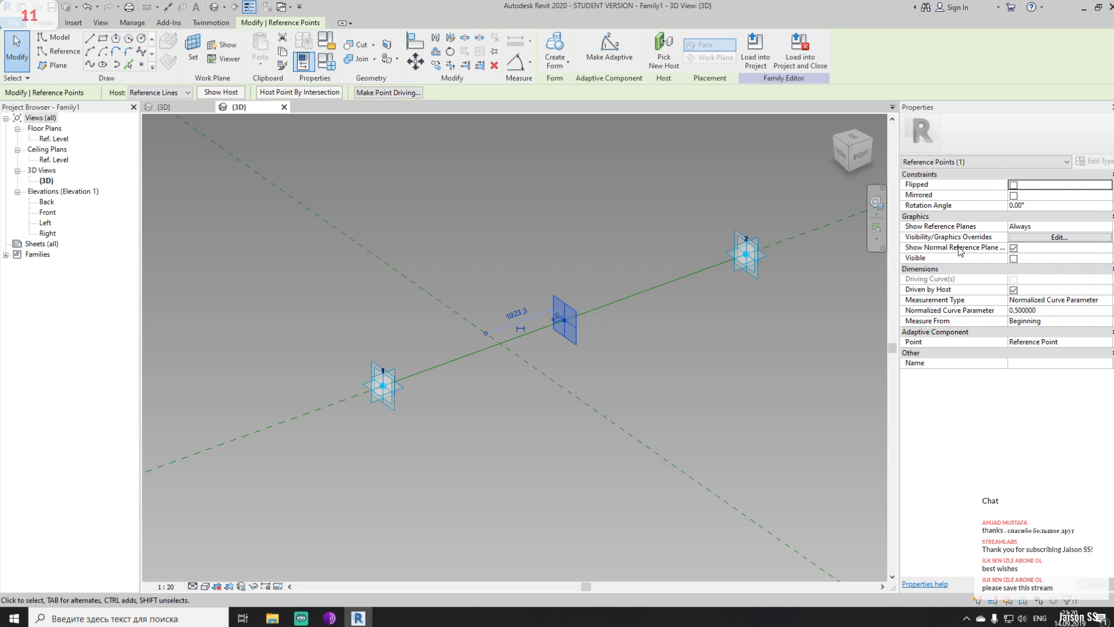
click(1014, 248)
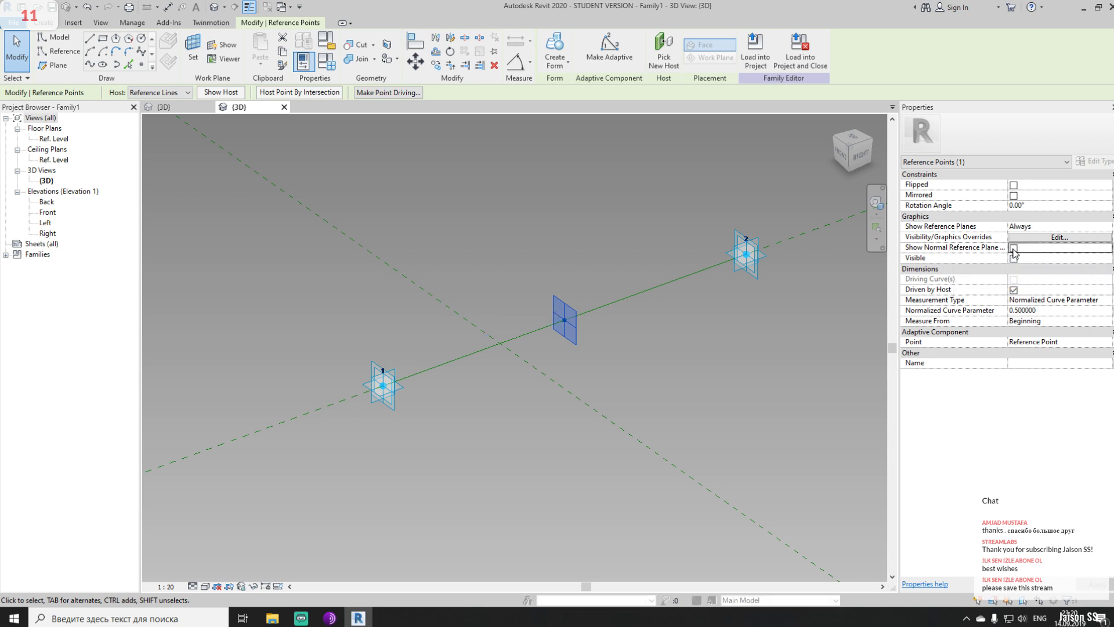
click(740, 350)
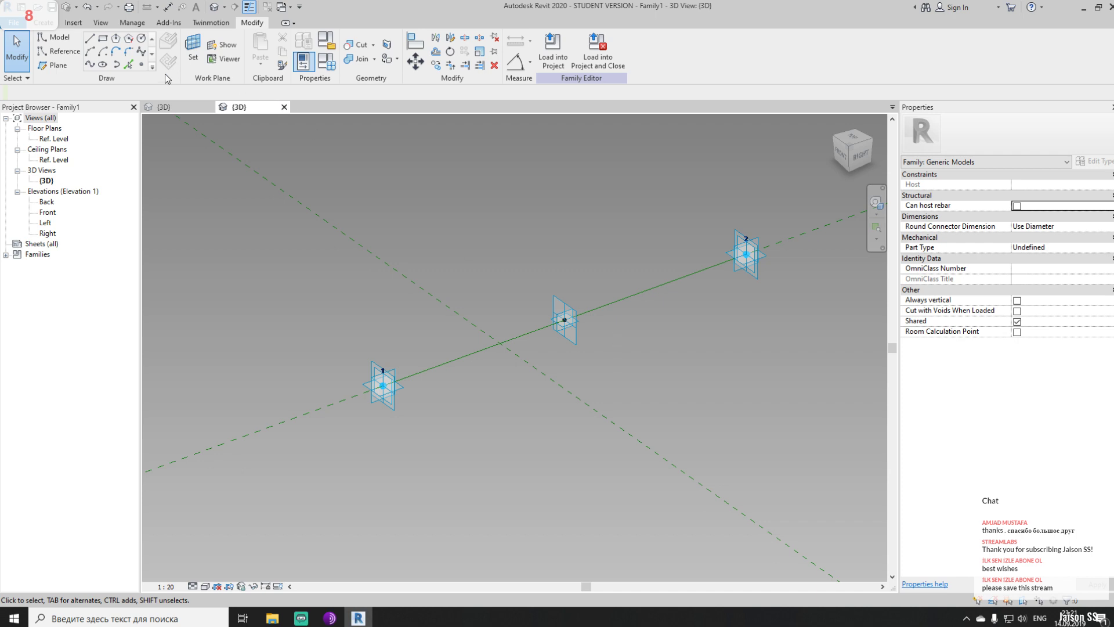
Start reference lines and set the midpoint's plane perpendicular to the existing reference line as the work plane
click(65, 52)
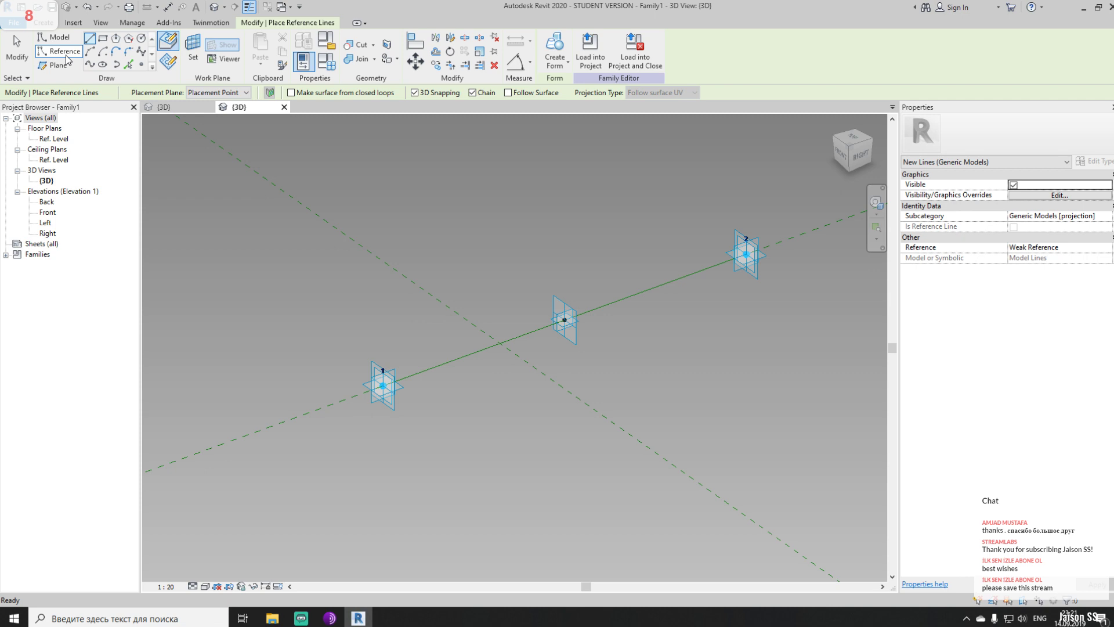
click(65, 53)
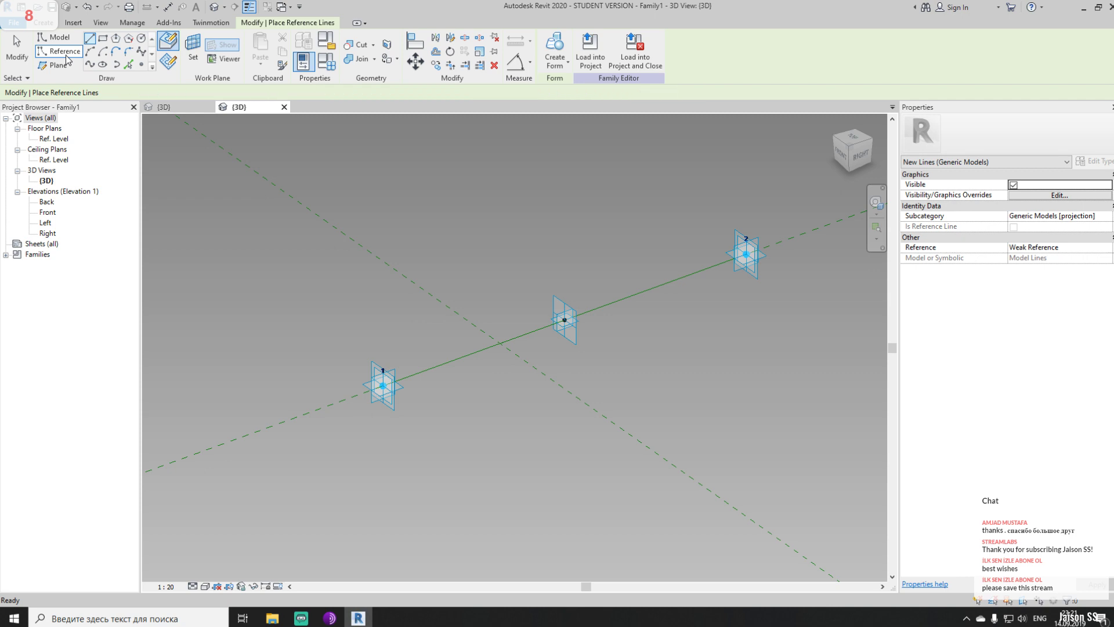
click(194, 57)
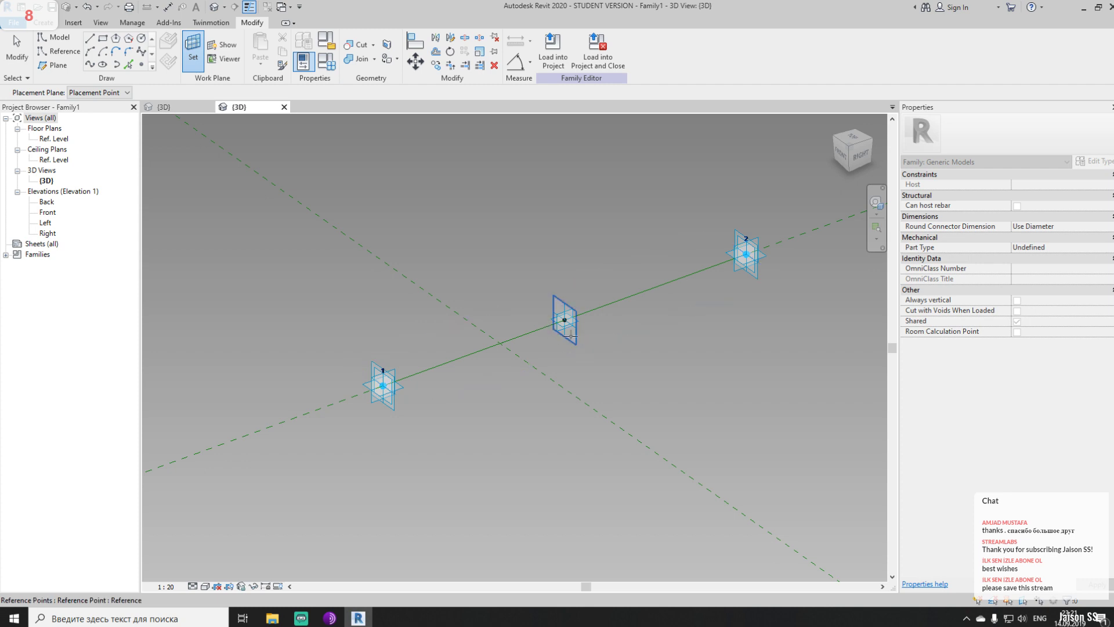
click(559, 303)
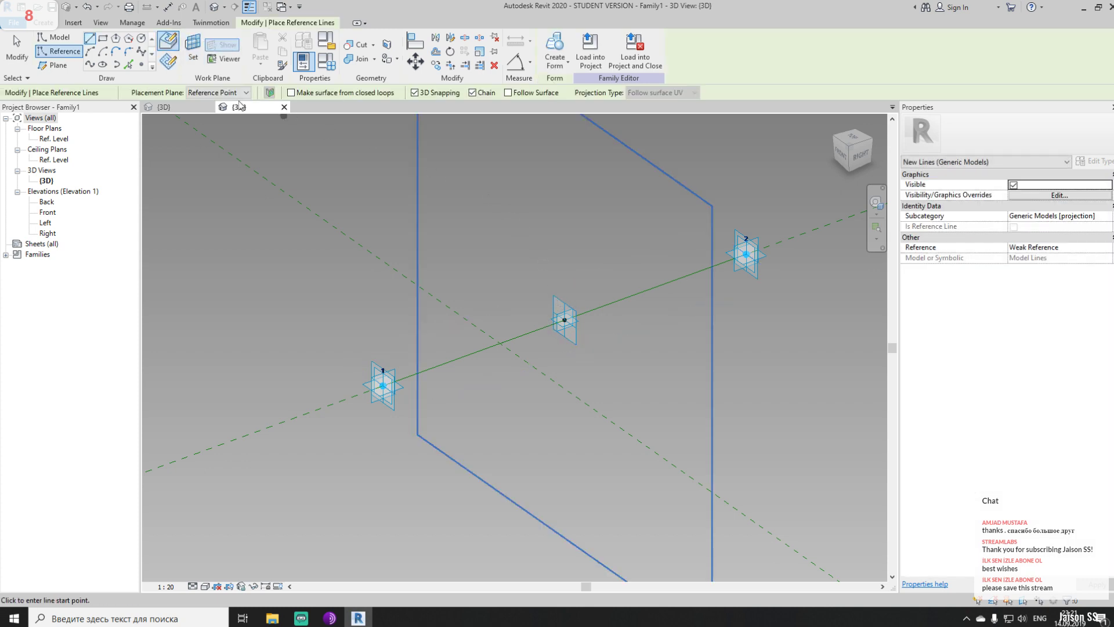
Draw a reference-line circle centred on the midpoint with a radius of about 3800 mm
click(142, 39)
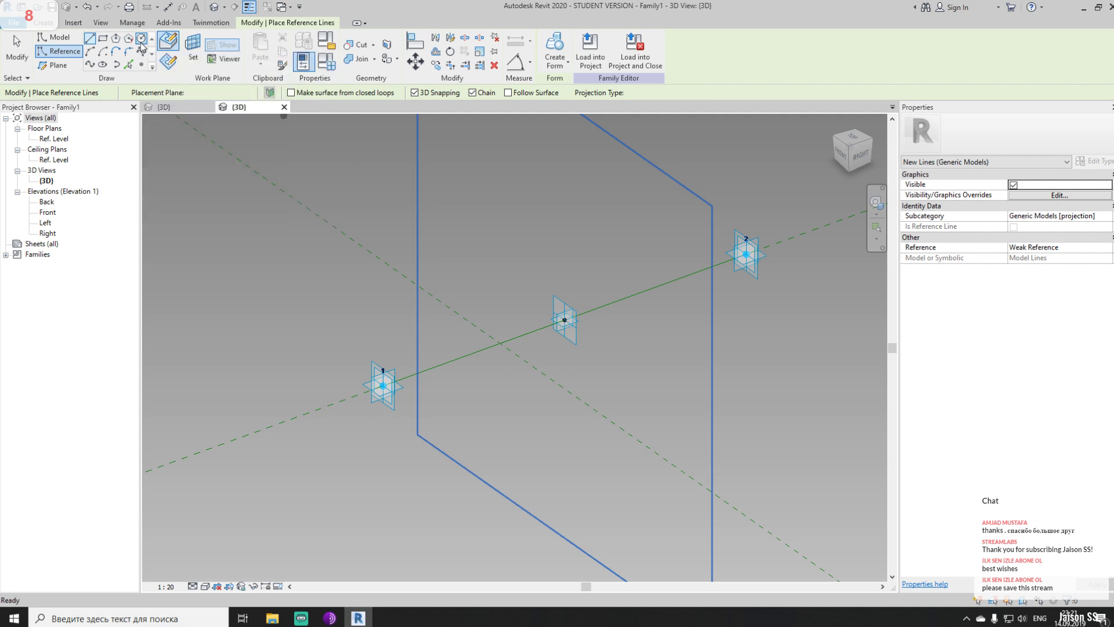
click(564, 320)
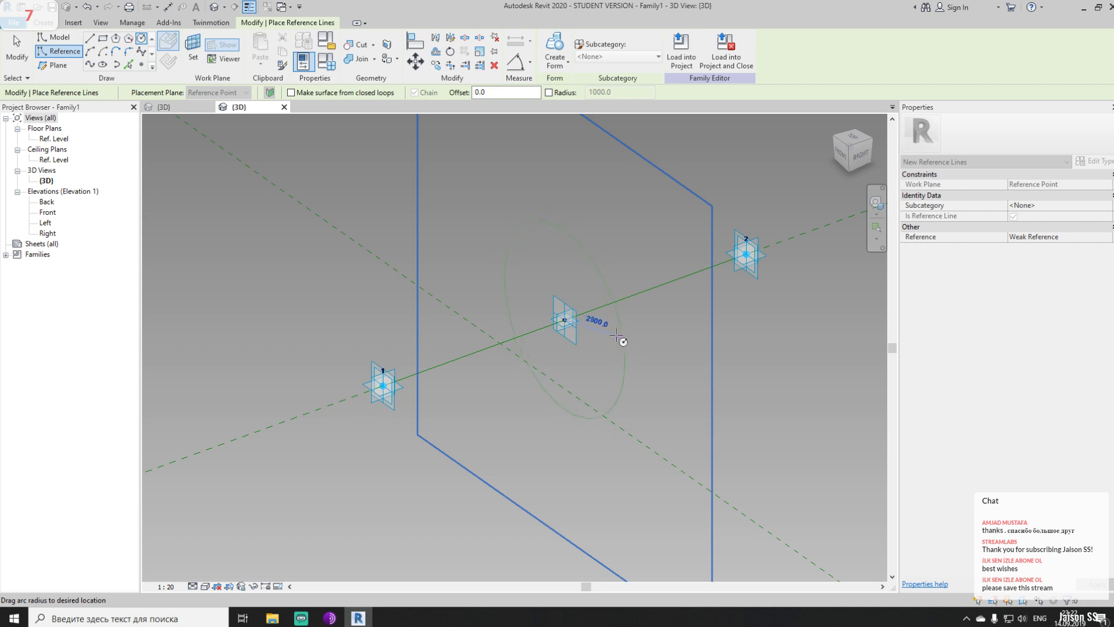
click(651, 337)
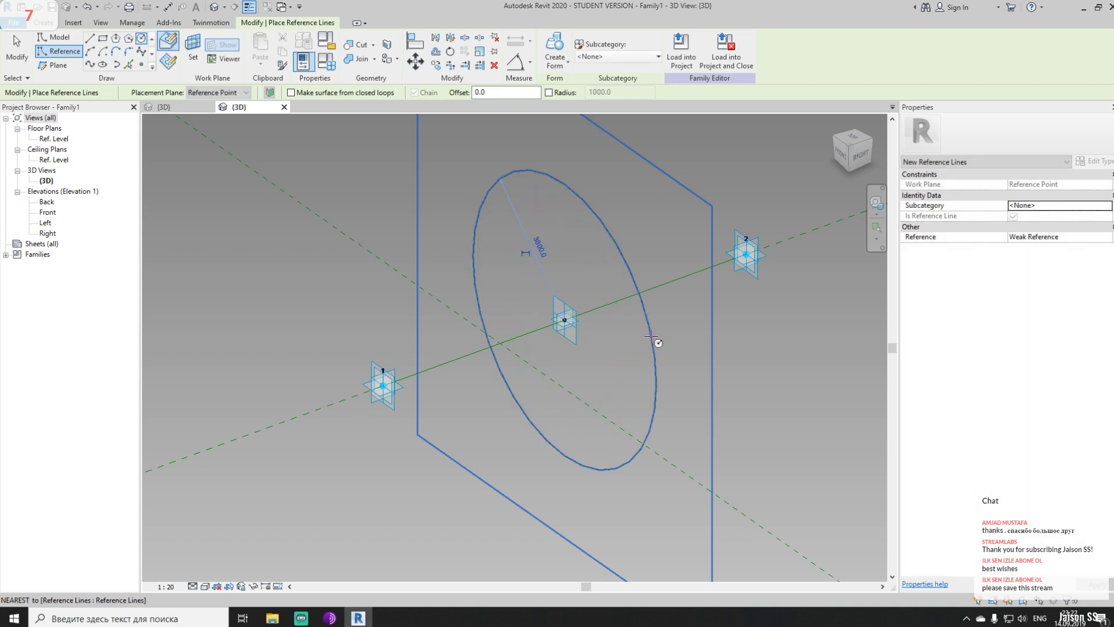
key(Escape)
key(Escape)
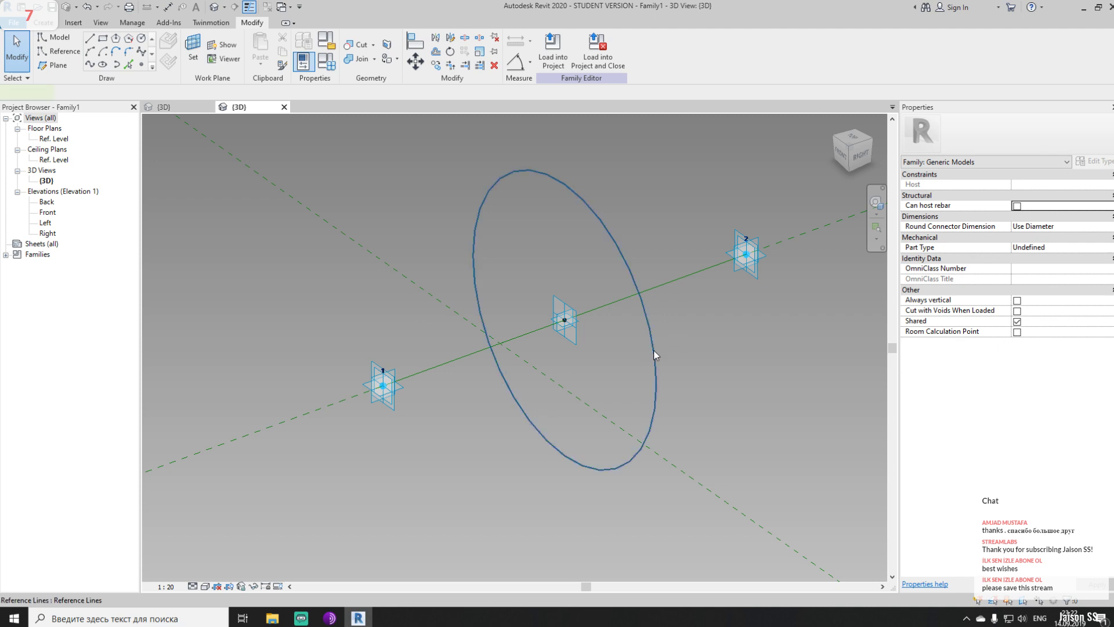
Convert the circle's temporary radius dimension into a permanent dimension
click(654, 350)
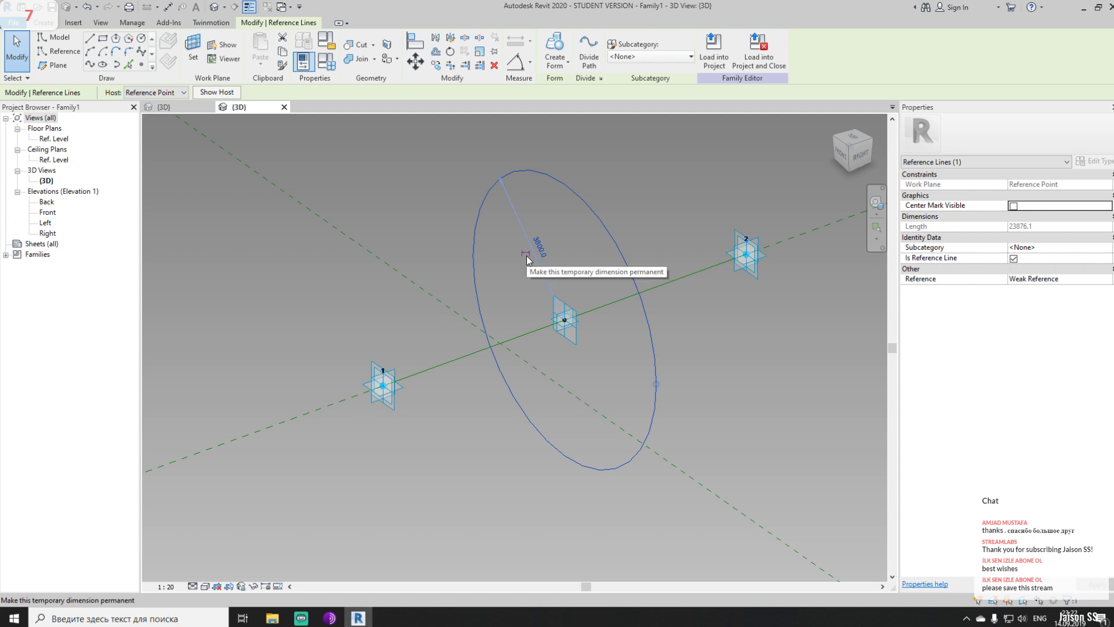
click(526, 256)
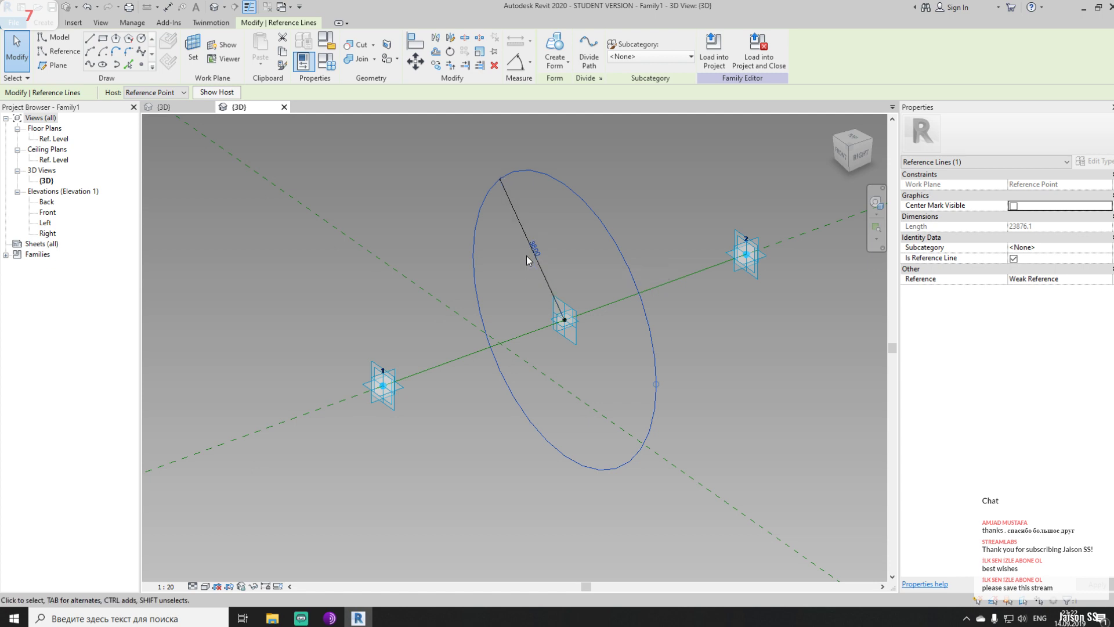
click(511, 288)
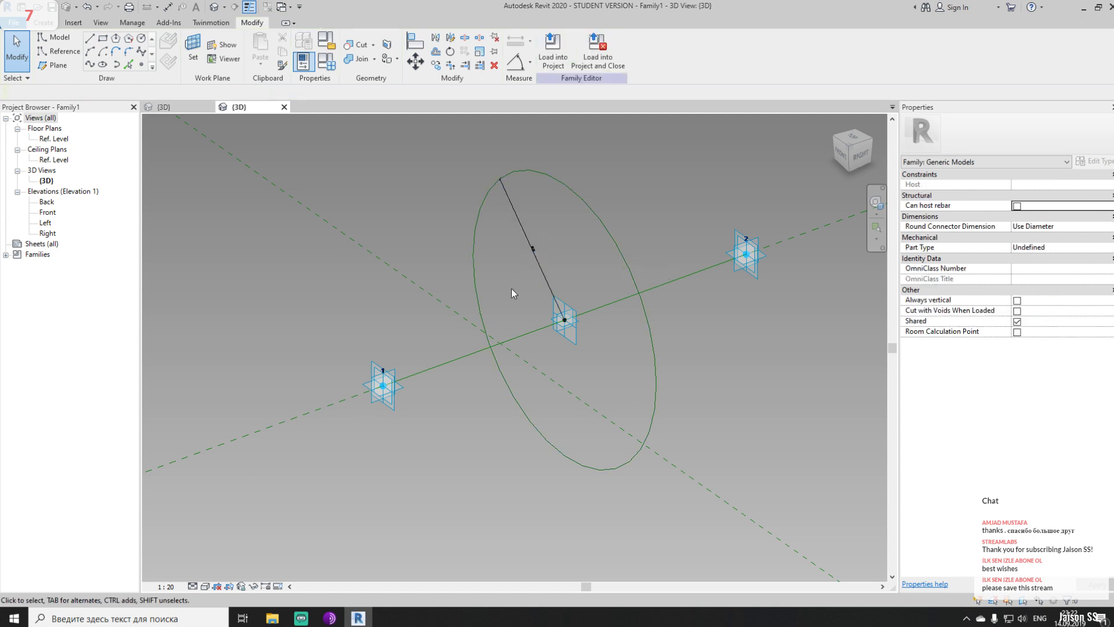
Label the circle's radius dimension with a new instance family parameter named Radius
click(538, 272)
click(664, 51)
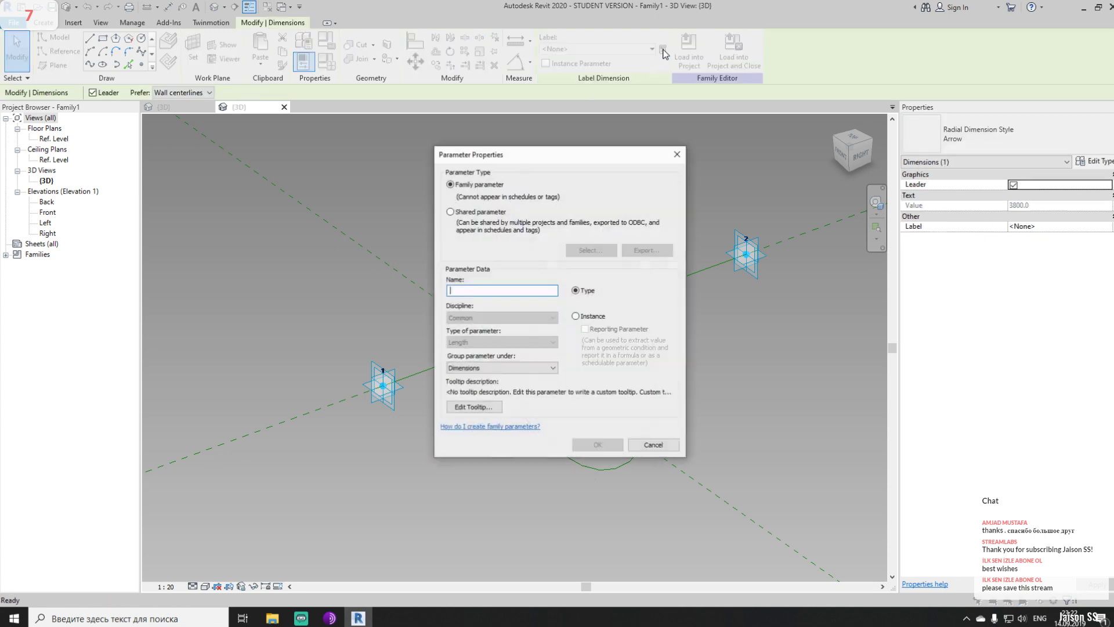
text(Radius)
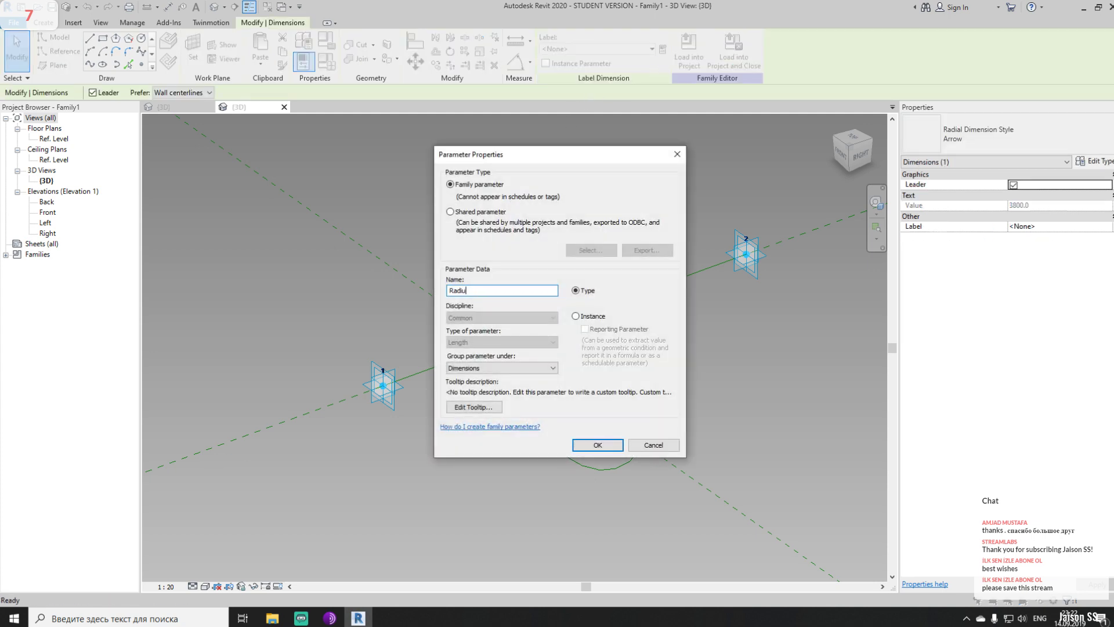
click(589, 319)
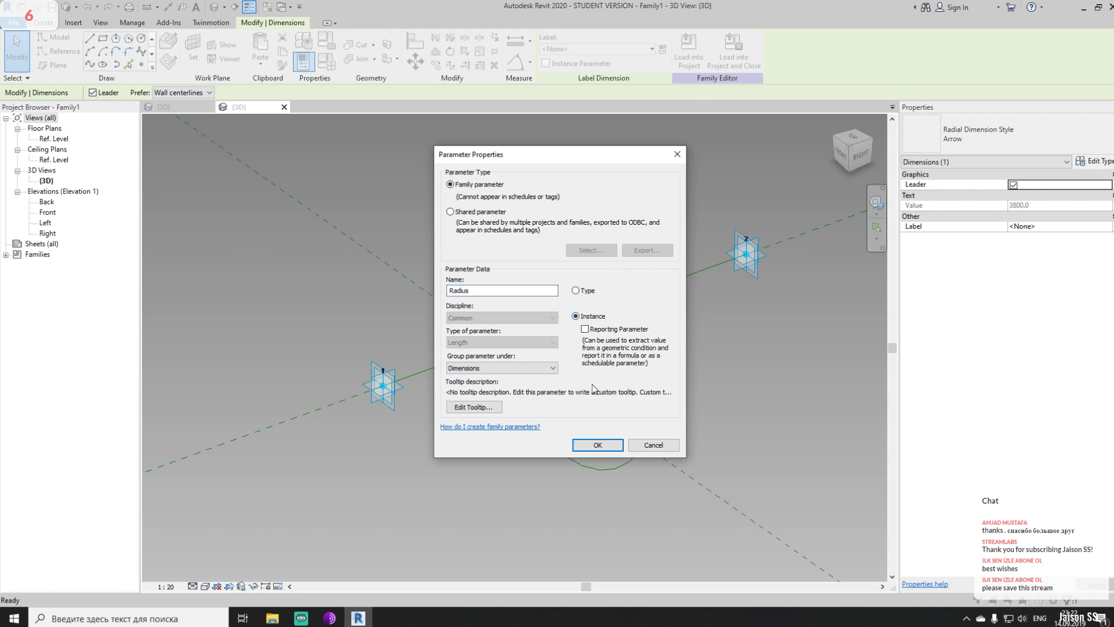
click(588, 446)
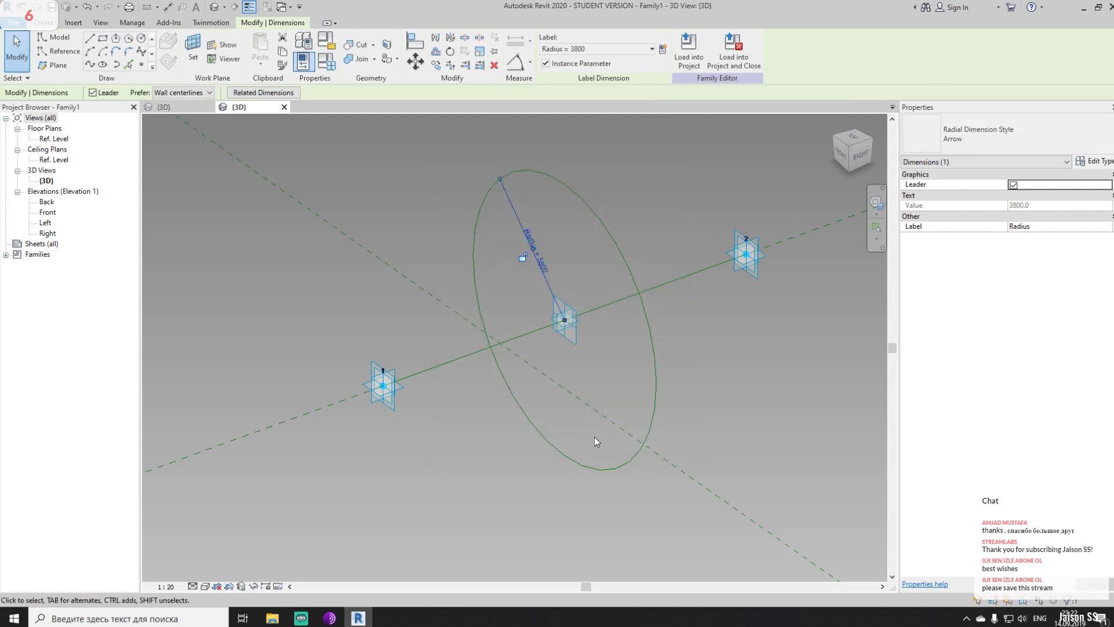
click(695, 332)
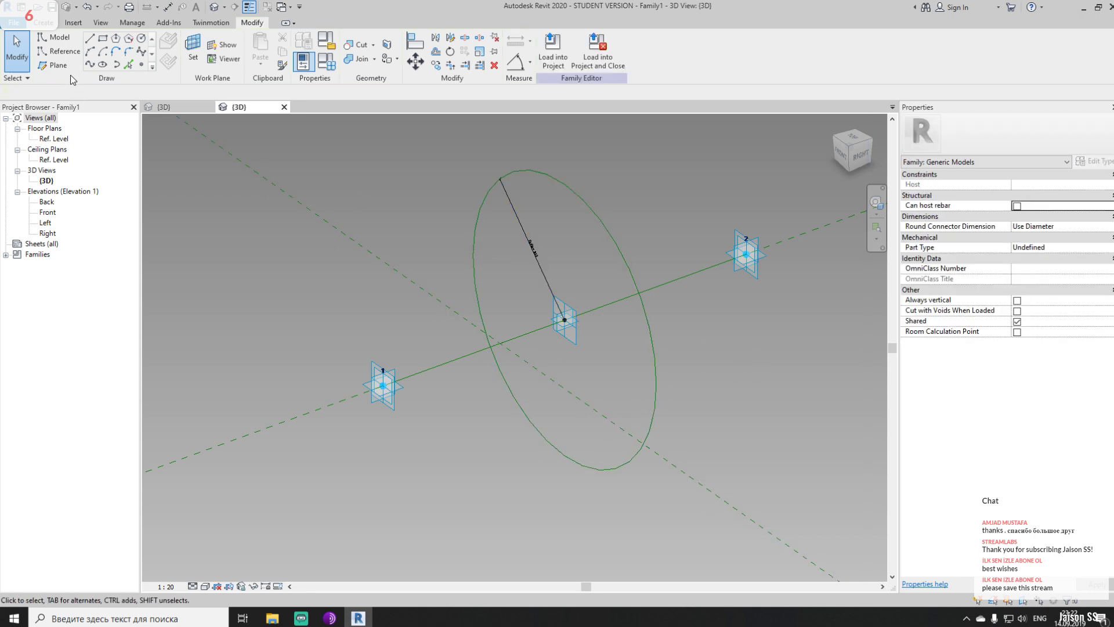
Set the Radius parameter to 1500 in the family types and apply it to the circle
click(45, 24)
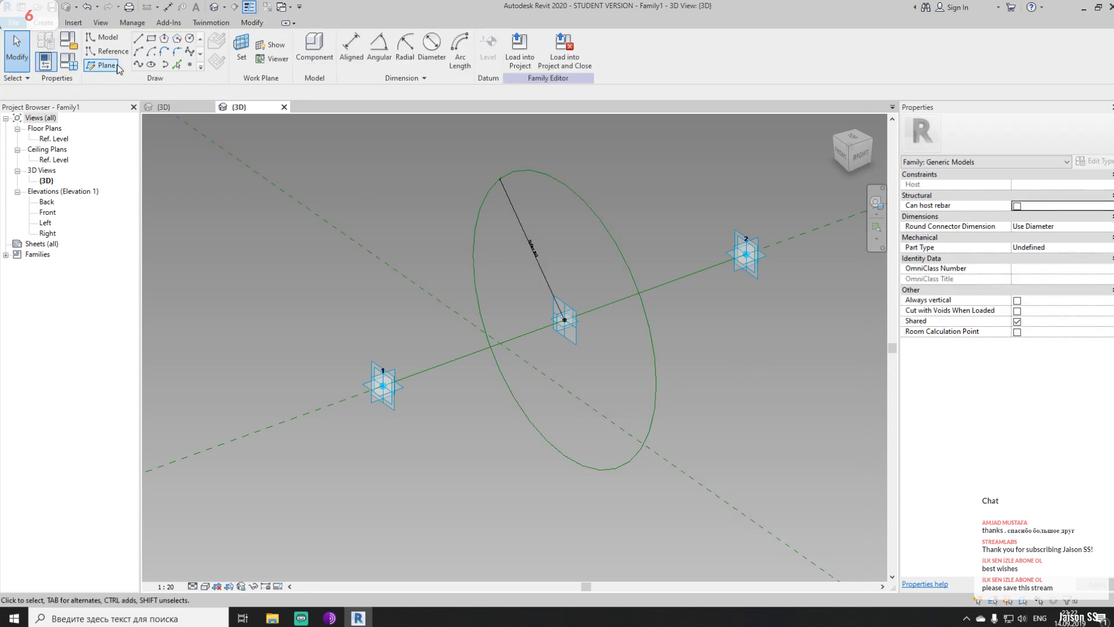
click(68, 61)
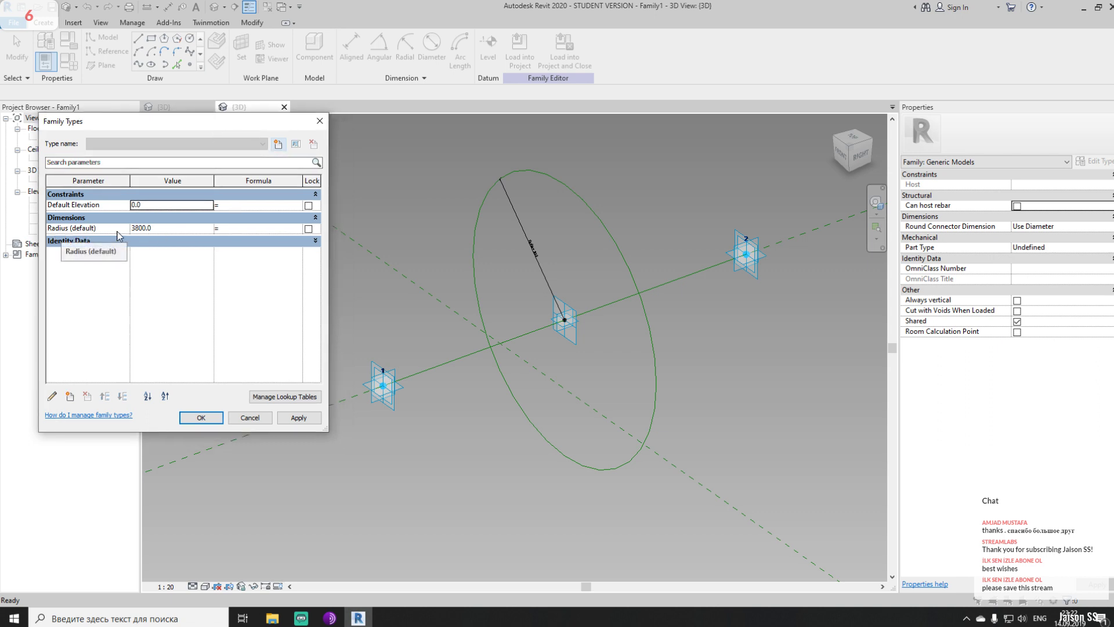
click(164, 227)
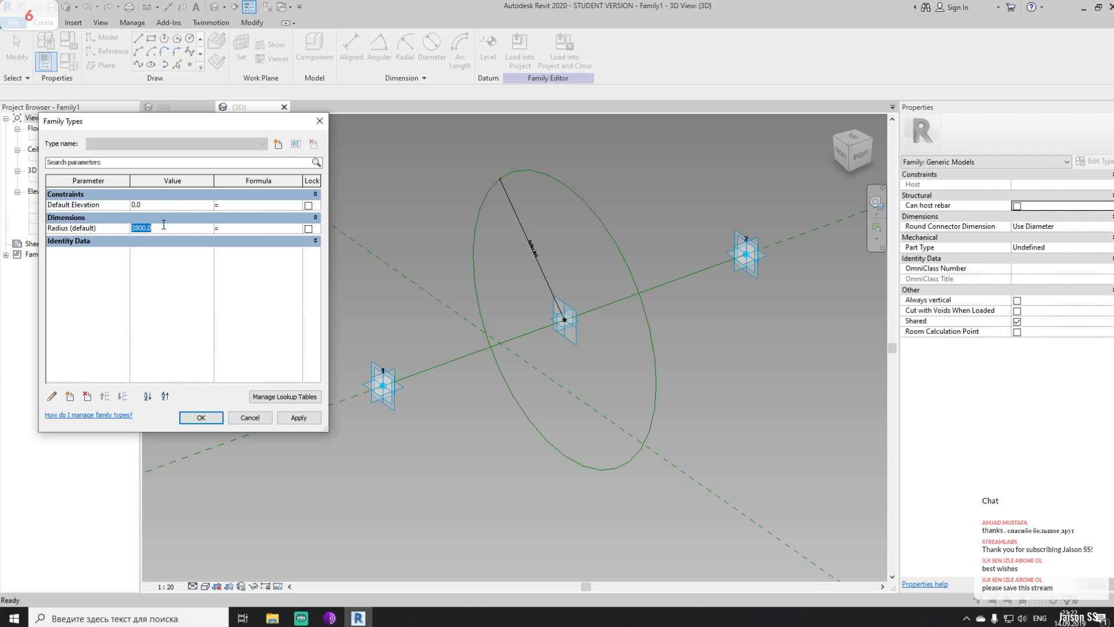
text(1500)
click(290, 423)
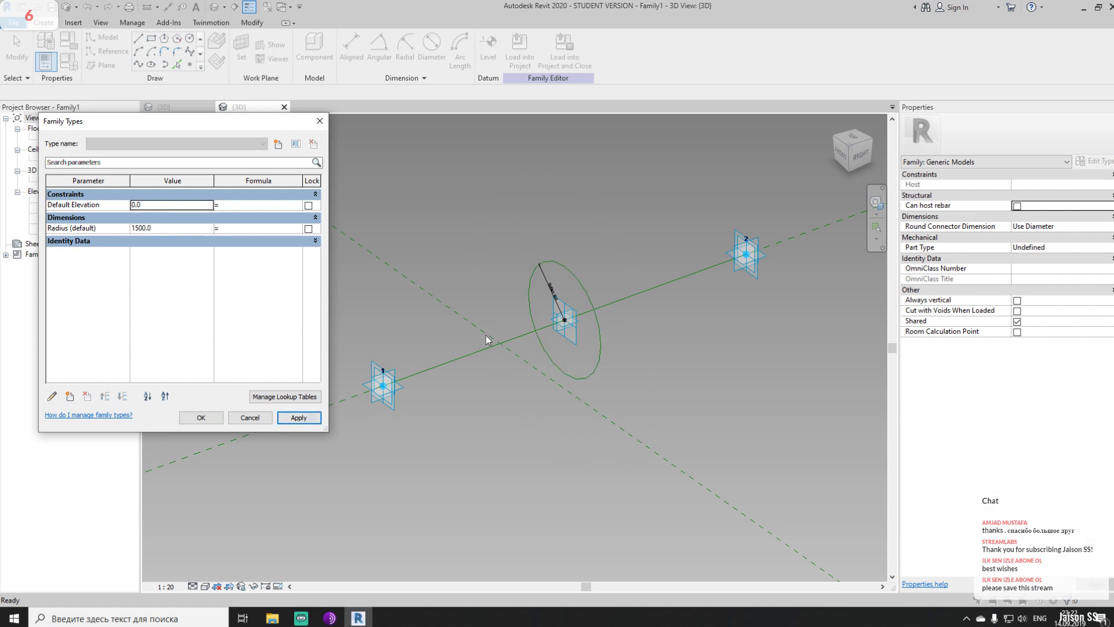
click(210, 422)
Move adaptive point 1 outward along the Center (Left/Right) plane to about 8386 mm from the Center (Front/Back) plane
click(377, 397)
click(377, 400)
drag(405, 374, 227, 472)
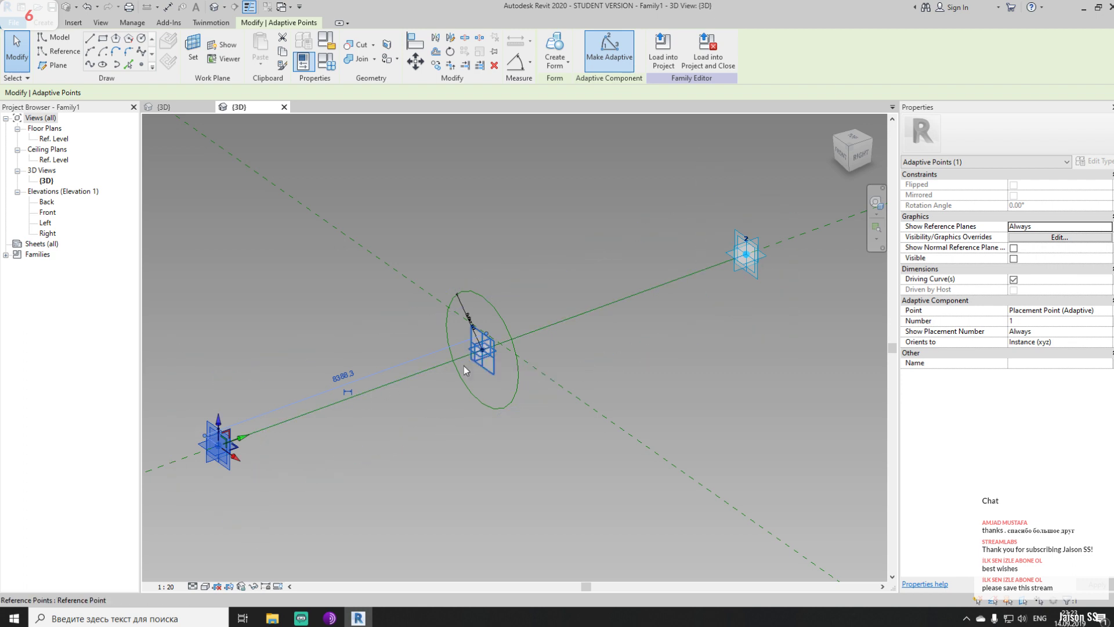
Undo the last move of adaptive point 1
key(ctrl+z)
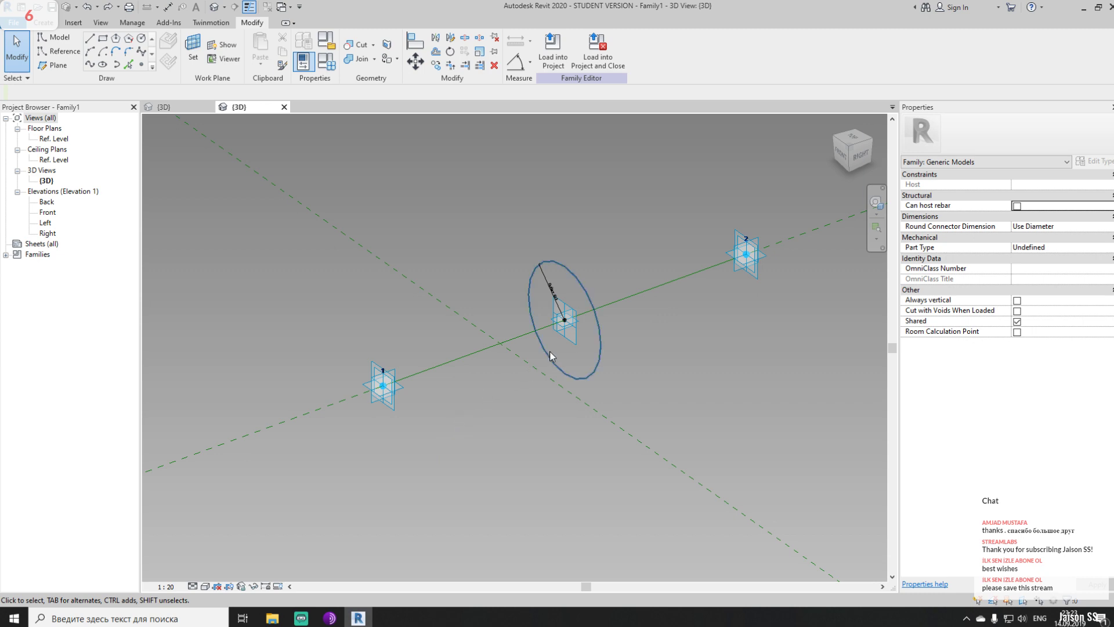
mouse_move(625, 364)
shift+middle_down()
mouse_move(645, 371)
mouse_move(640, 354)
shift+middle_up()
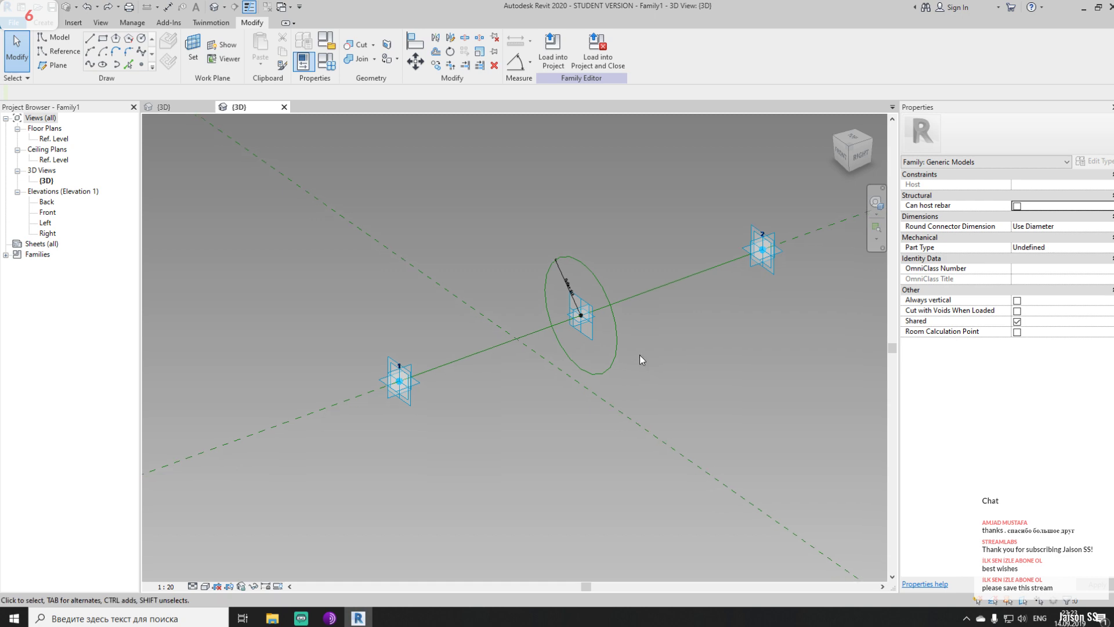
shift+middle_drag(584, 385, 572, 351)
scroll(573, 351, up, 2)
scroll(603, 354, up, 2)
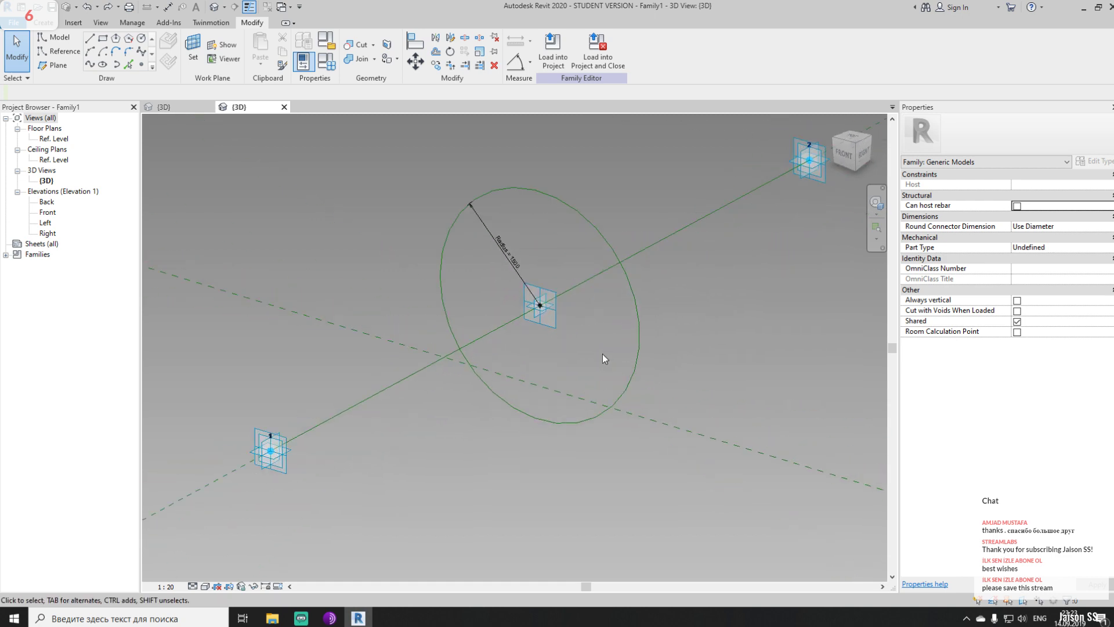
Place three reference points on the circle, one near its top and one on each side
click(140, 64)
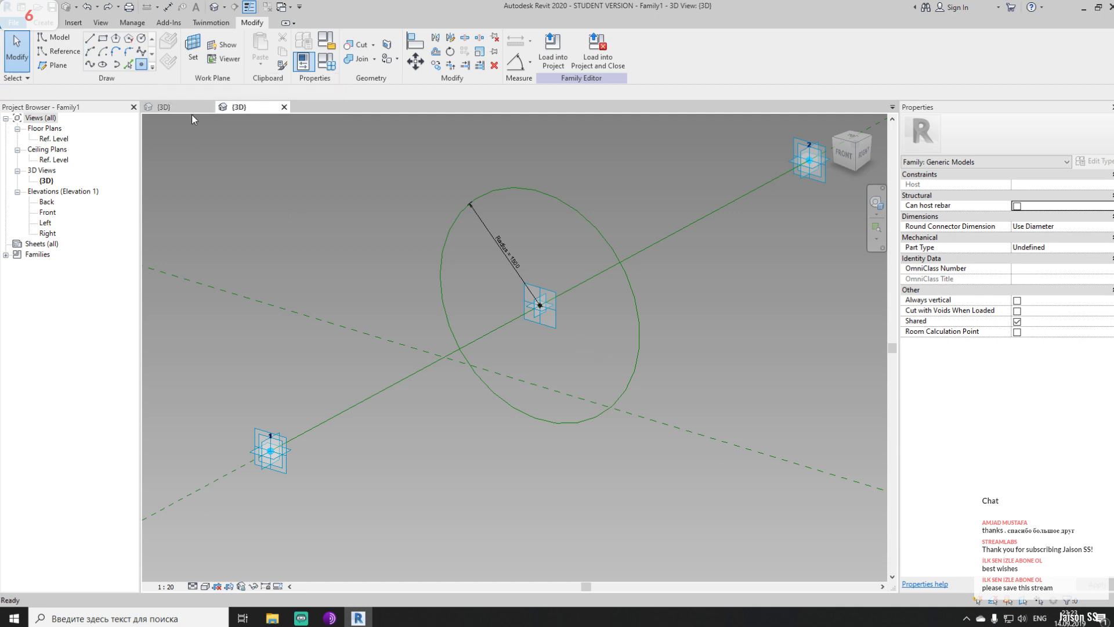
click(523, 187)
click(638, 360)
key(Escape)
key(Escape)
shift+middle_drag(528, 374, 569, 326)
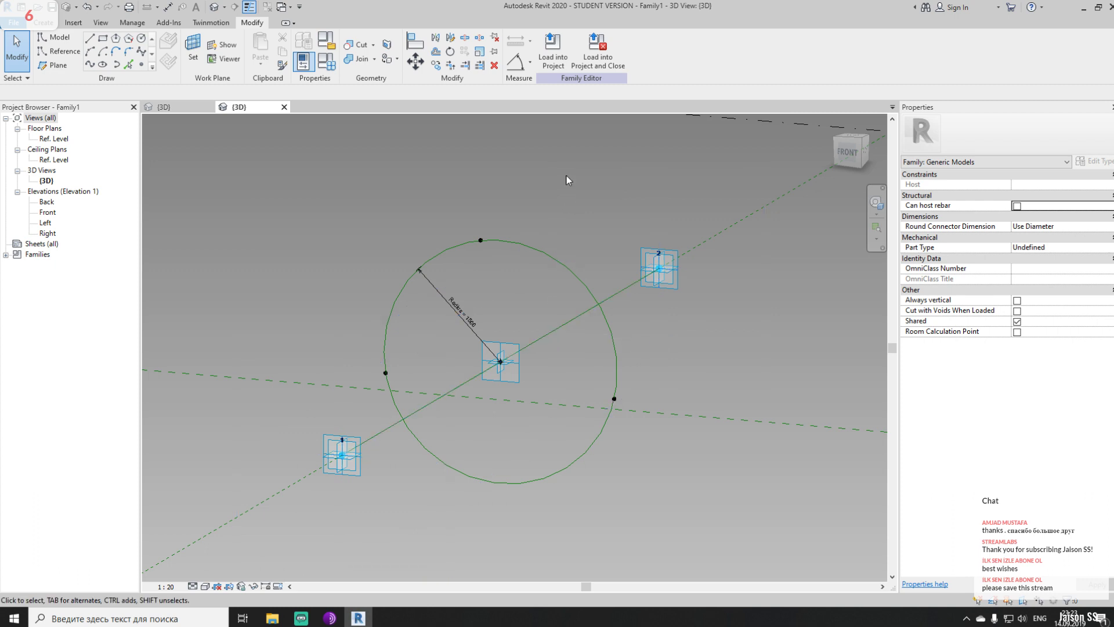
shift+middle_drag(604, 201, 583, 205)
Position the circle's top reference point by trying normalized curve parameters 0.2 and 0.3 and settling on 0.25
drag(470, 214, 548, 278)
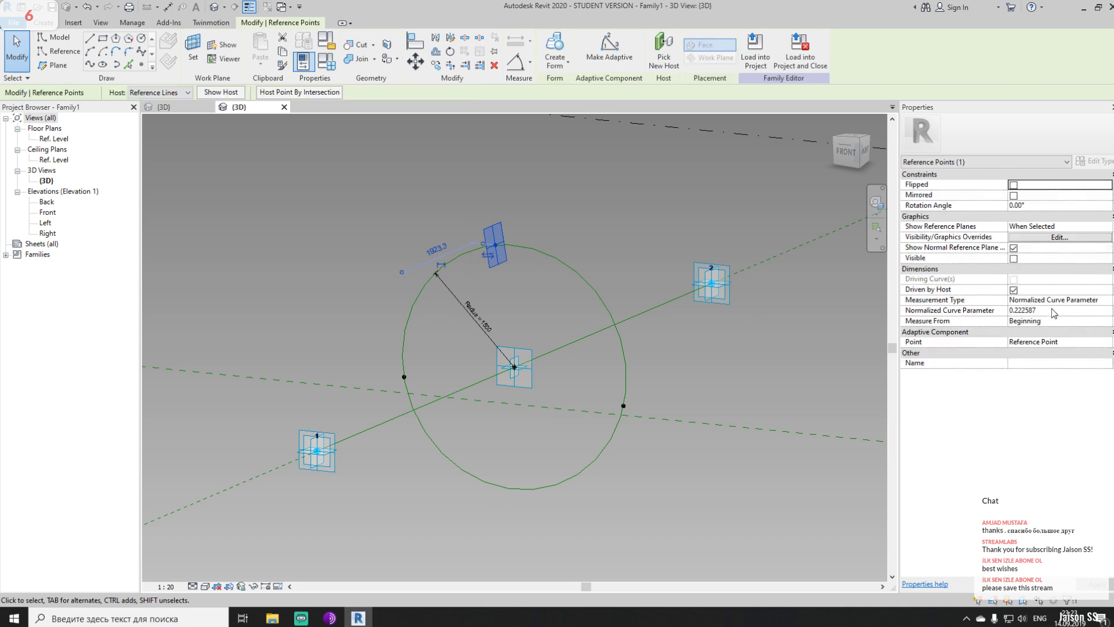
click(1053, 311)
text(0.200000)
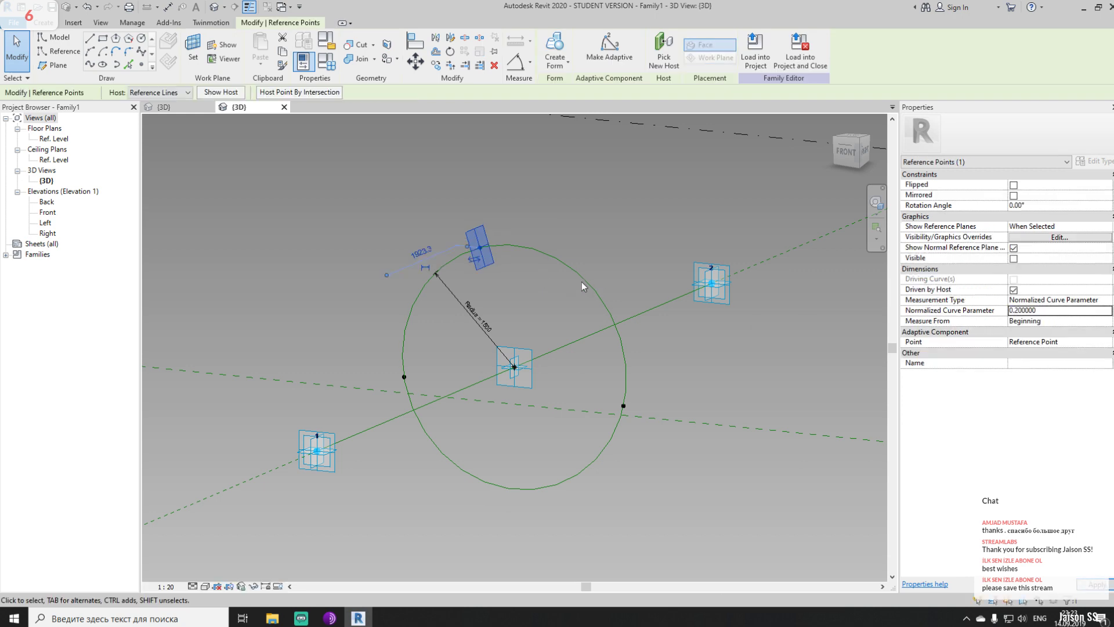
shift+middle_drag(557, 233, 626, 188)
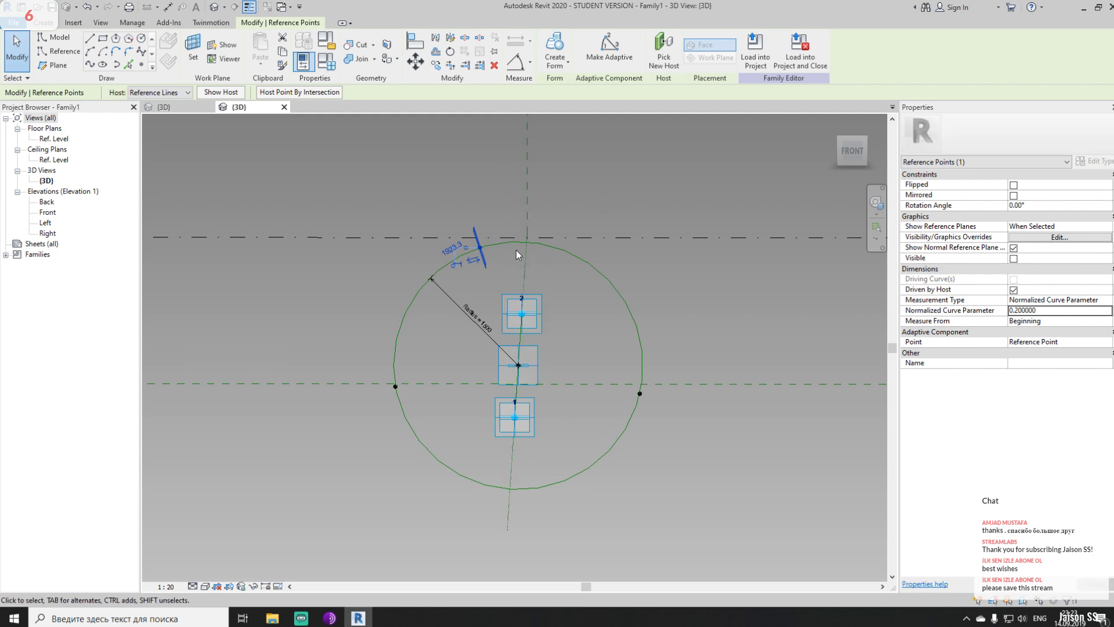
shift+middle_drag(589, 271, 637, 257)
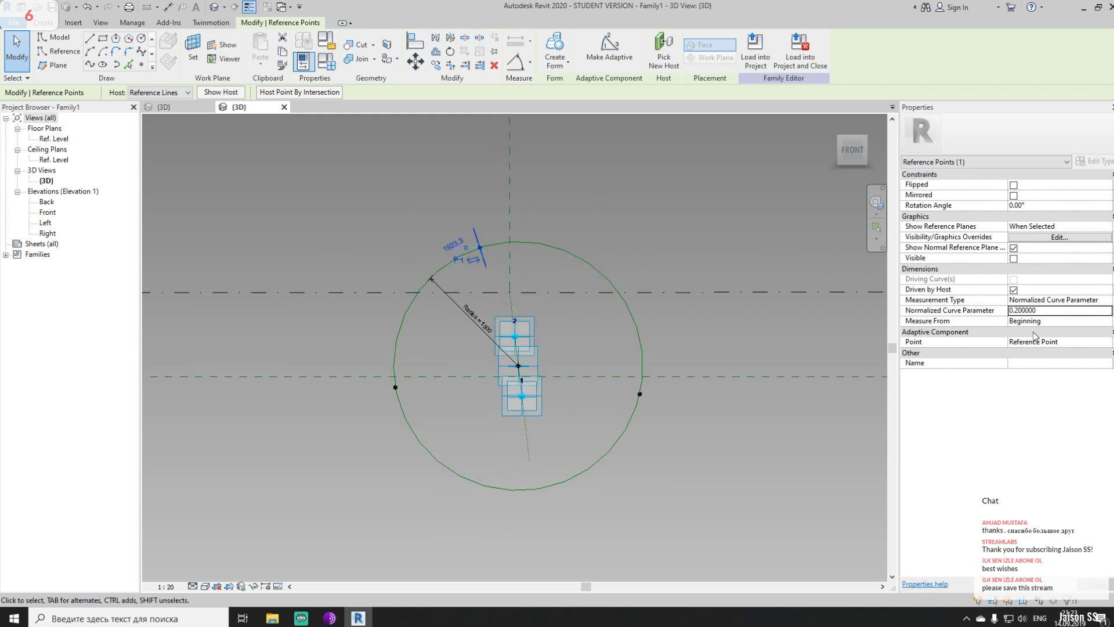
click(1050, 311)
text(0)
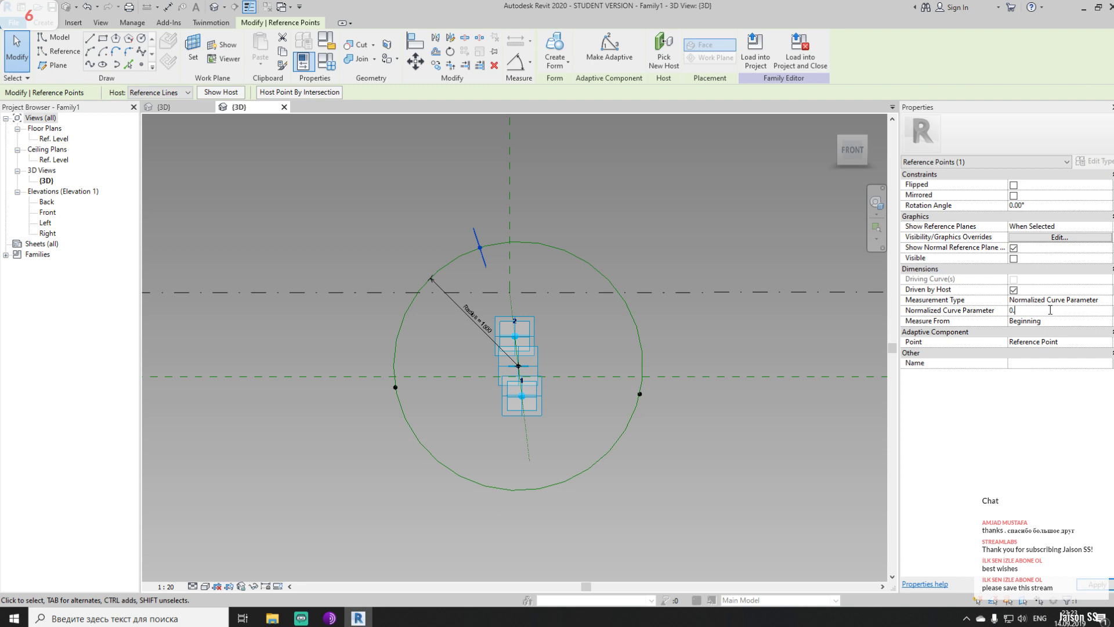
text(.3)
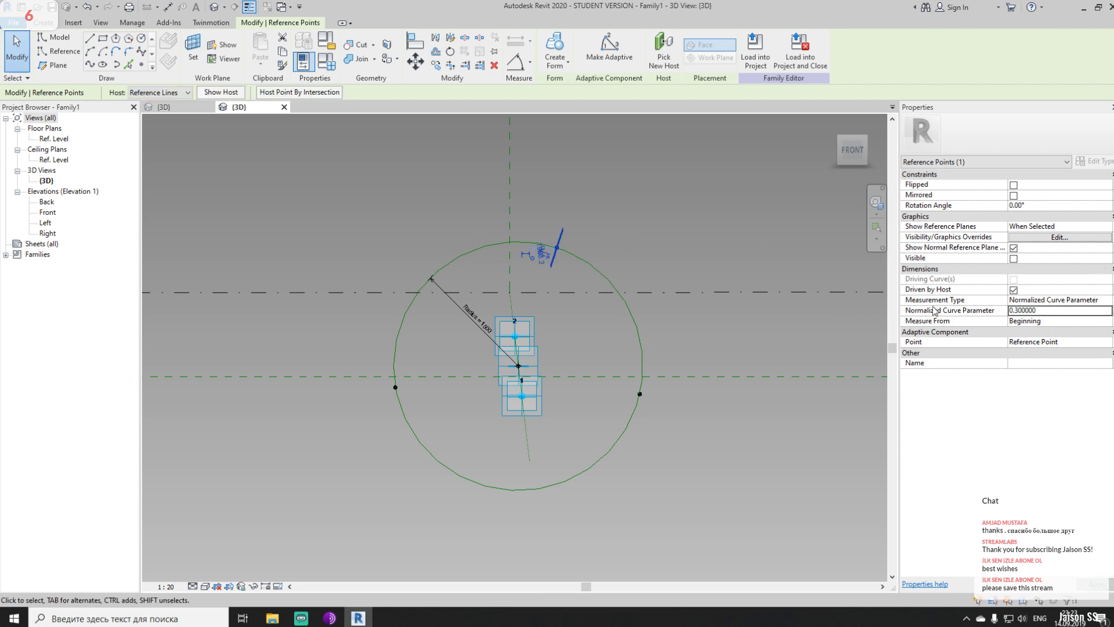
click(1059, 312)
text(0.25)
key(Return)
shift+middle_drag(723, 253, 640, 405)
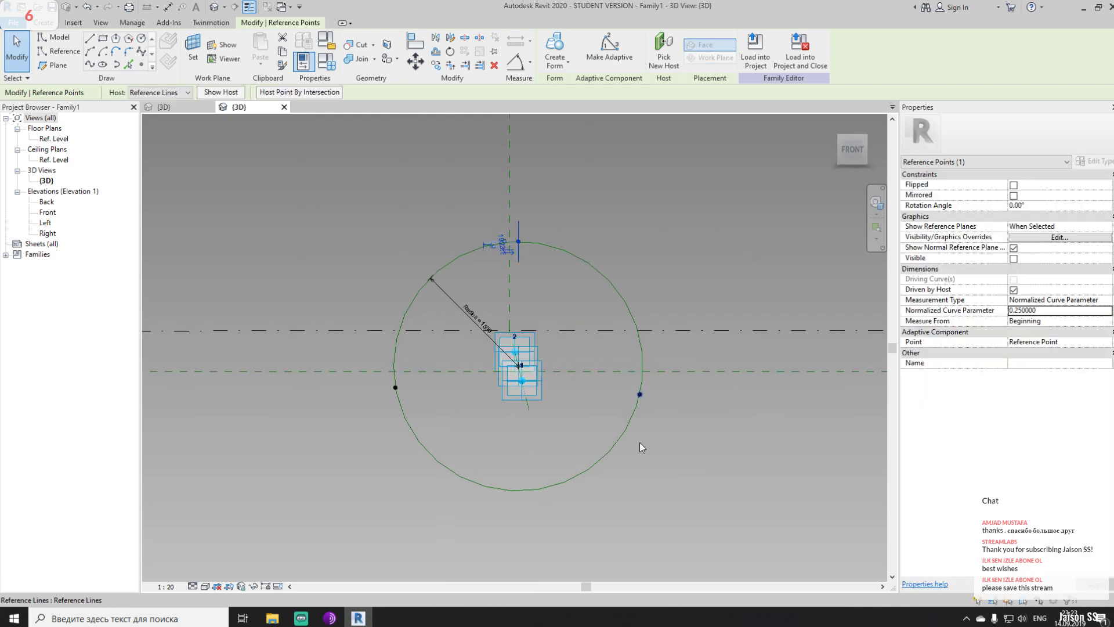
Change the normalized curve parameter of the circle's right-hand reference point to move it further down the circle
drag(596, 504, 671, 370)
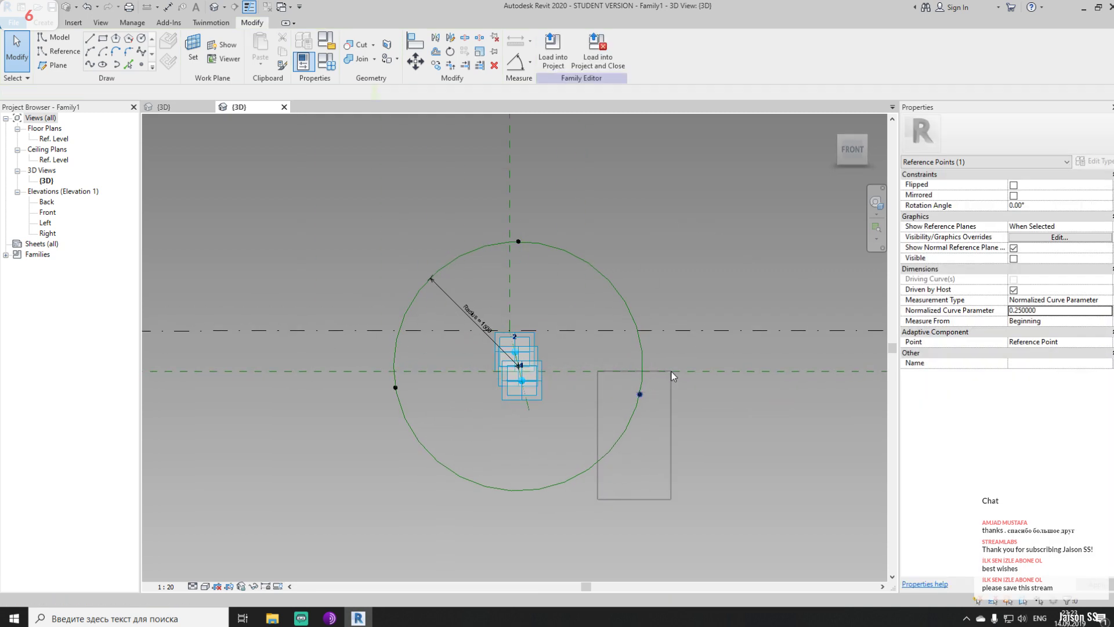
click(1049, 321)
click(1055, 310)
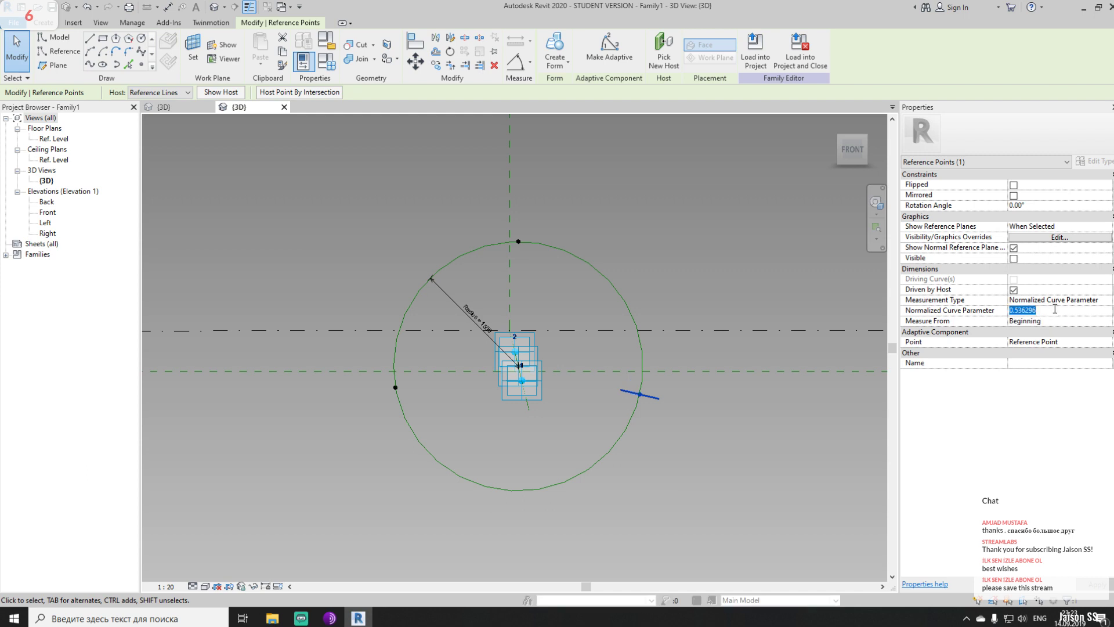
text(0.027385)
key(Return)
Measure the position of the circle's left-hand reference point from the End of the curve
drag(291, 430, 415, 378)
click(1054, 311)
click(1101, 323)
click(1021, 342)
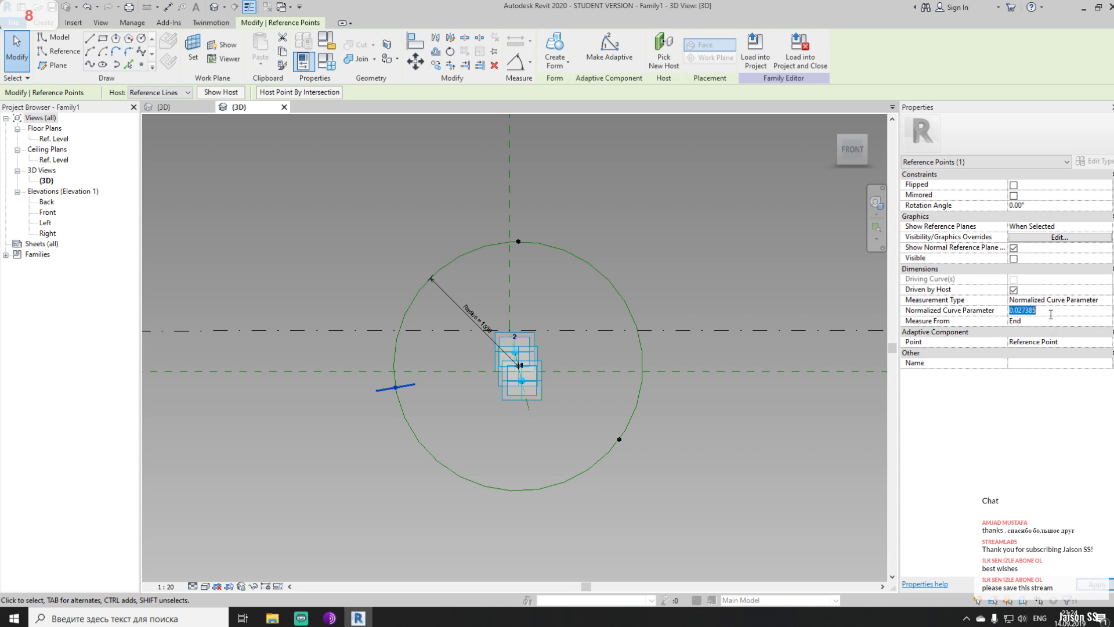
Try normalized curve parameters 0.6, 0.9 and 0.25 for the reference point measured from the End
text(0.600000)
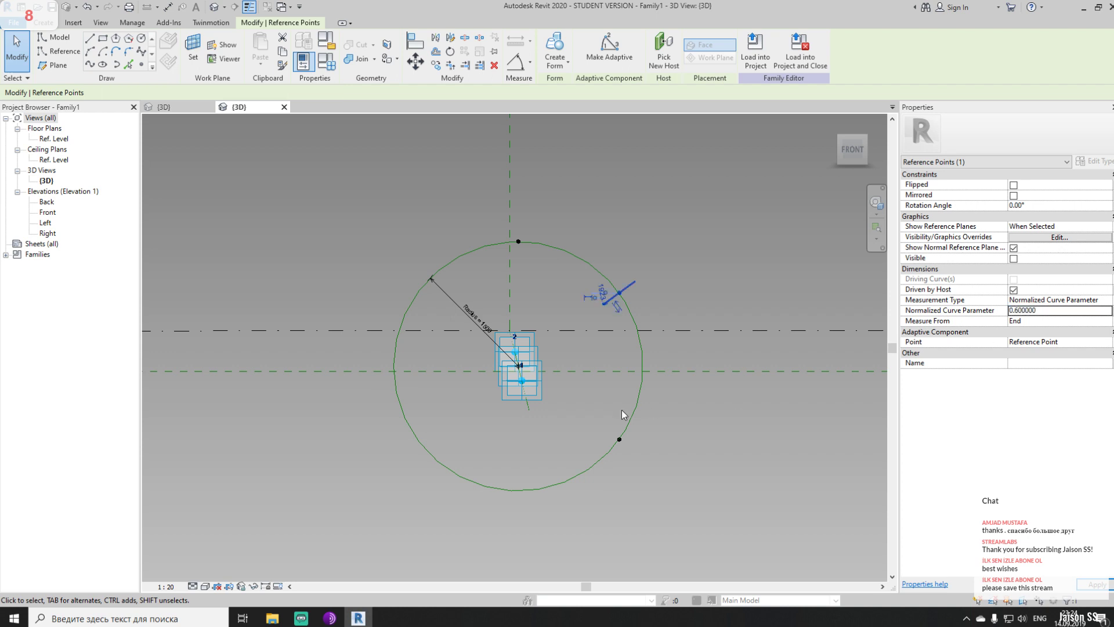
click(1061, 309)
text(0)
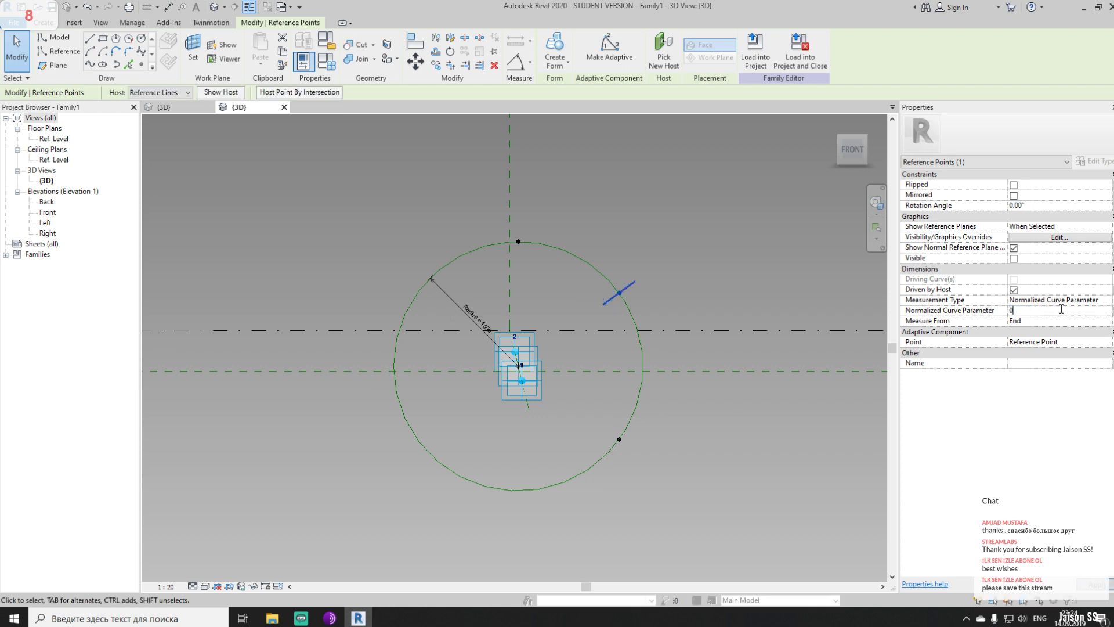
text(.9)
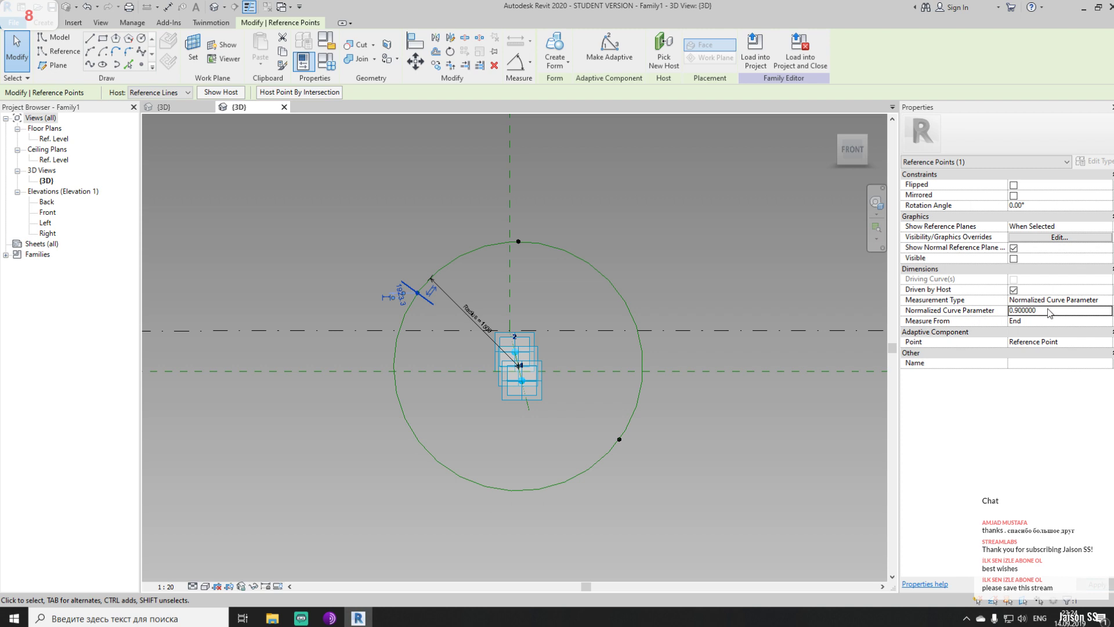
click(1048, 310)
text(0.25)
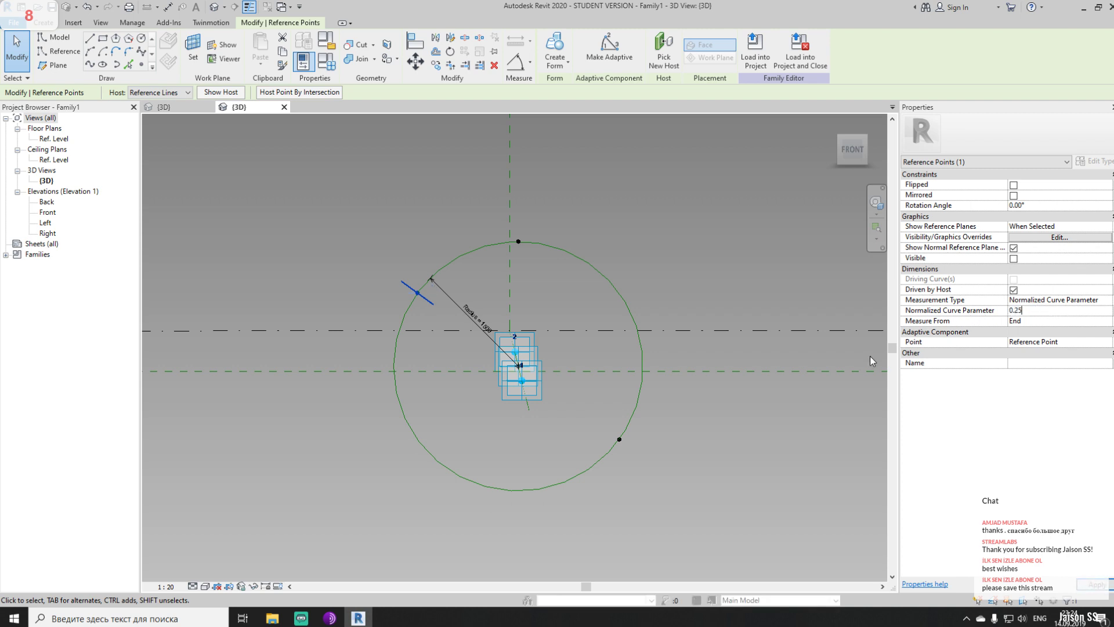
key(Return)
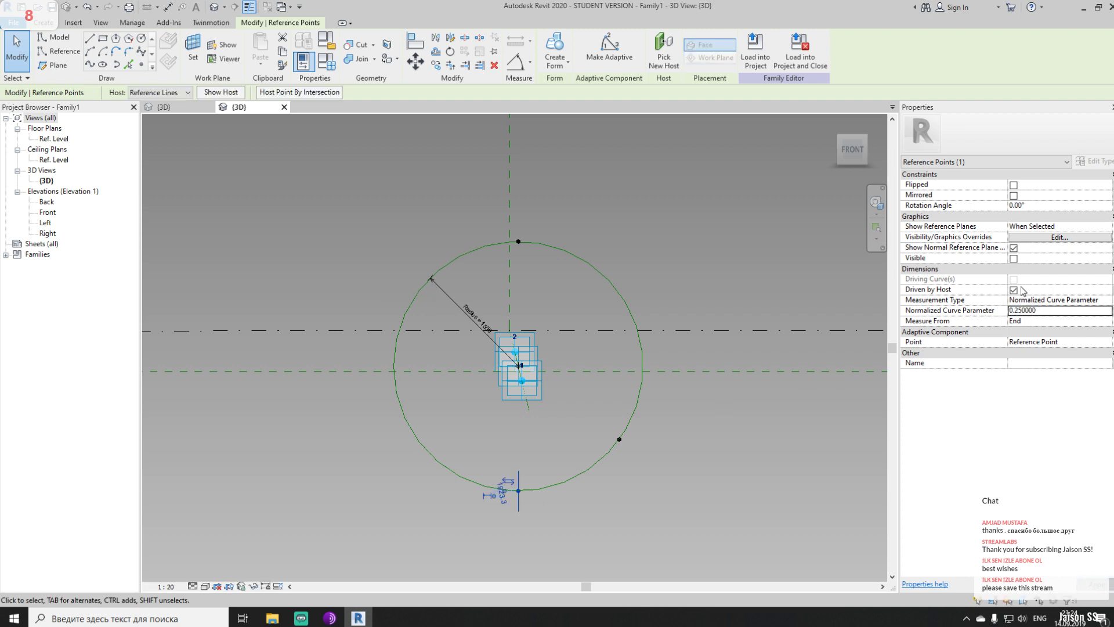
Try normalized curve parameters 0.4 and 0.2 for the same reference point on the circle
click(1052, 312)
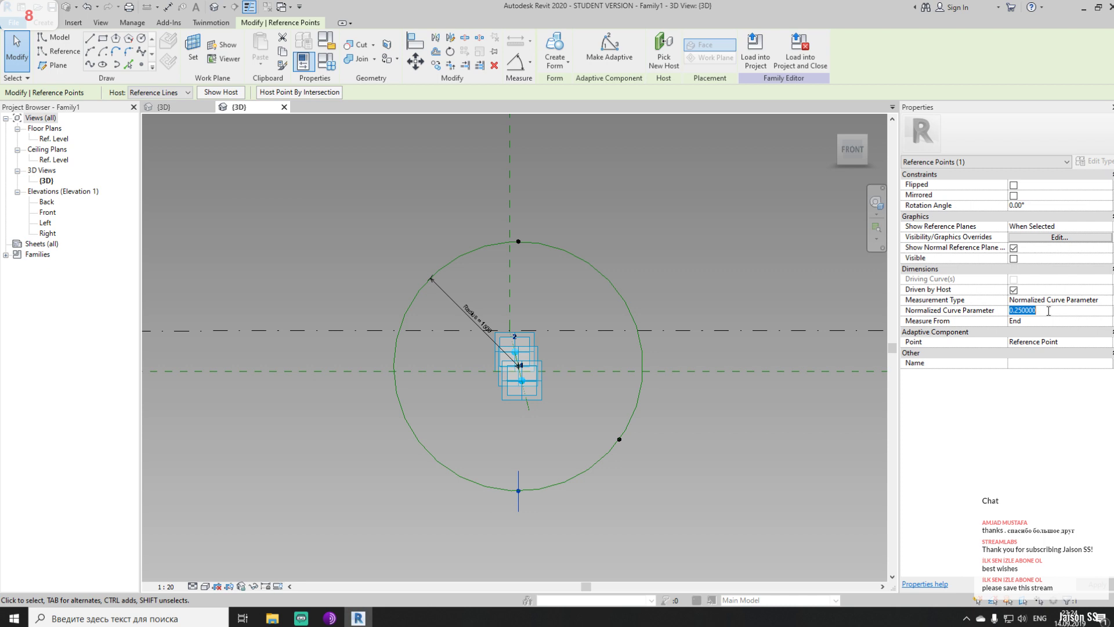
text(0.4)
key(Return)
click(602, 348)
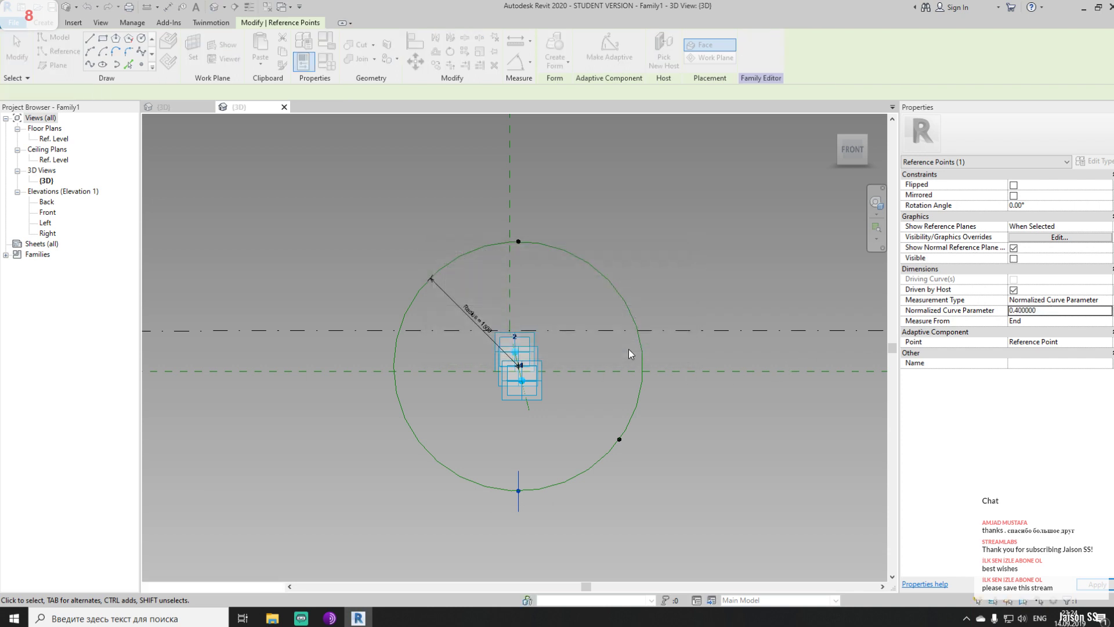
click(1053, 311)
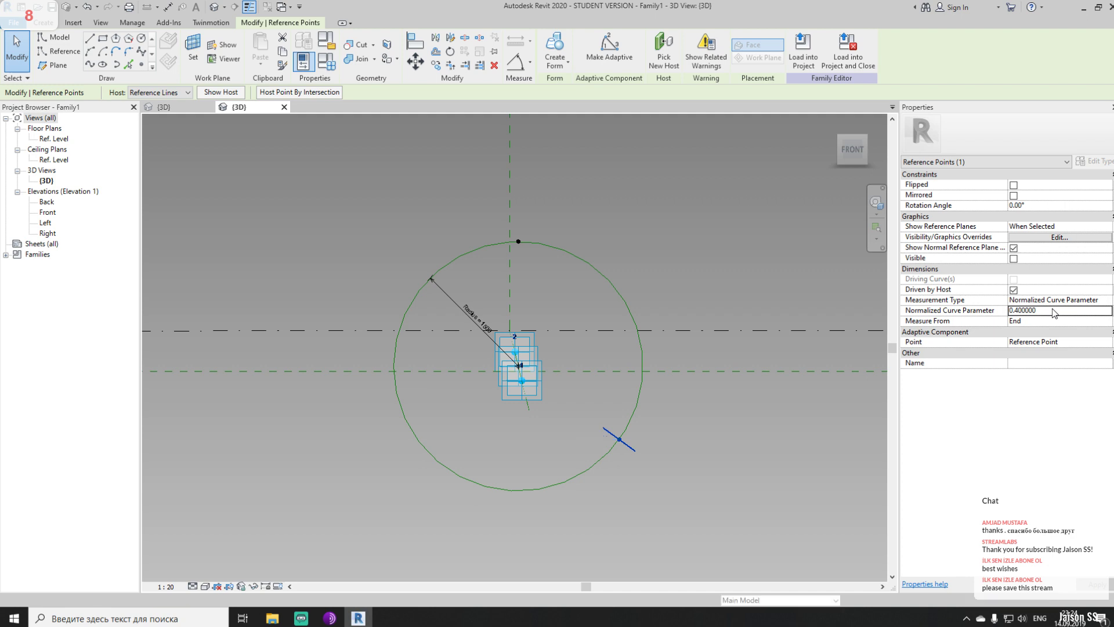
text(0)
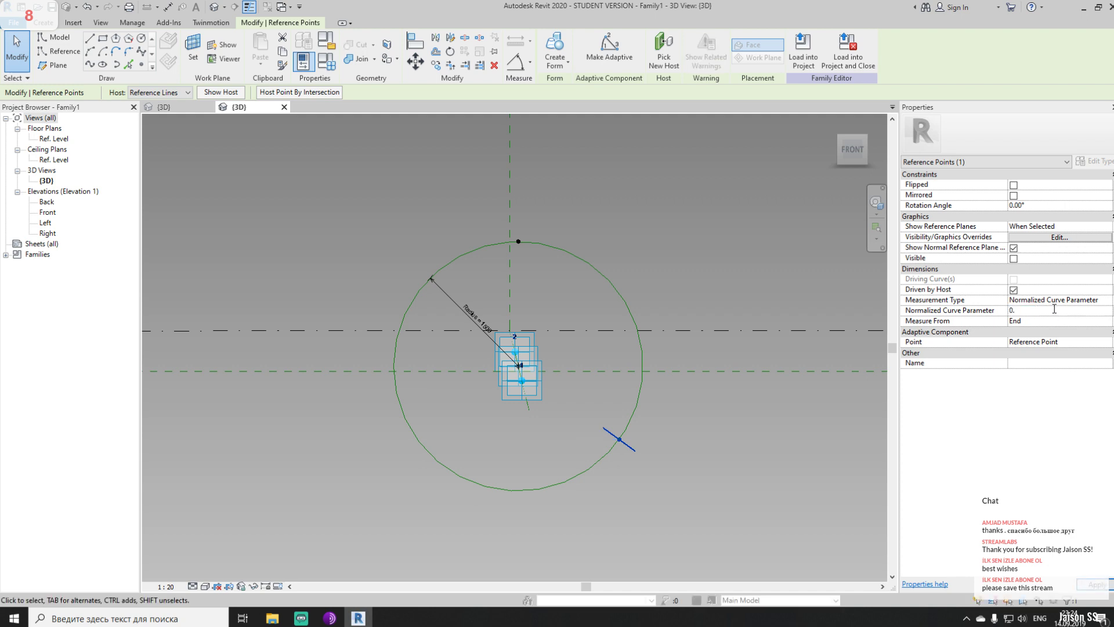
text(.2)
key(Return)
Set the normalized curve parameter of the reference point measured from the End to 0.1
click(1045, 311)
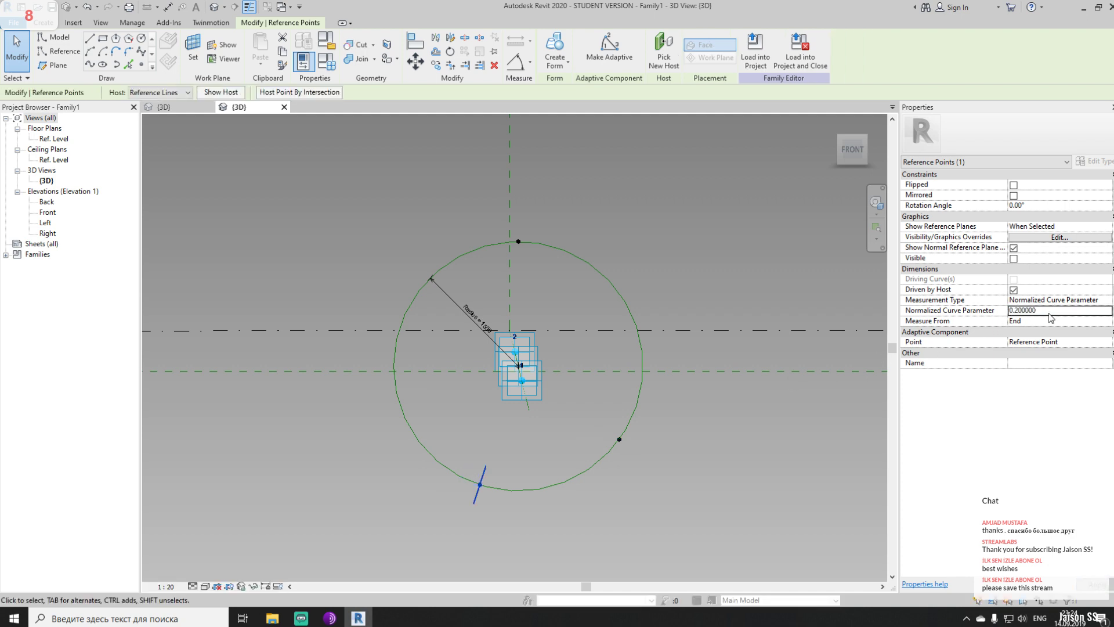
text(0.1)
click(782, 418)
shift+middle_drag(725, 425, 699, 439)
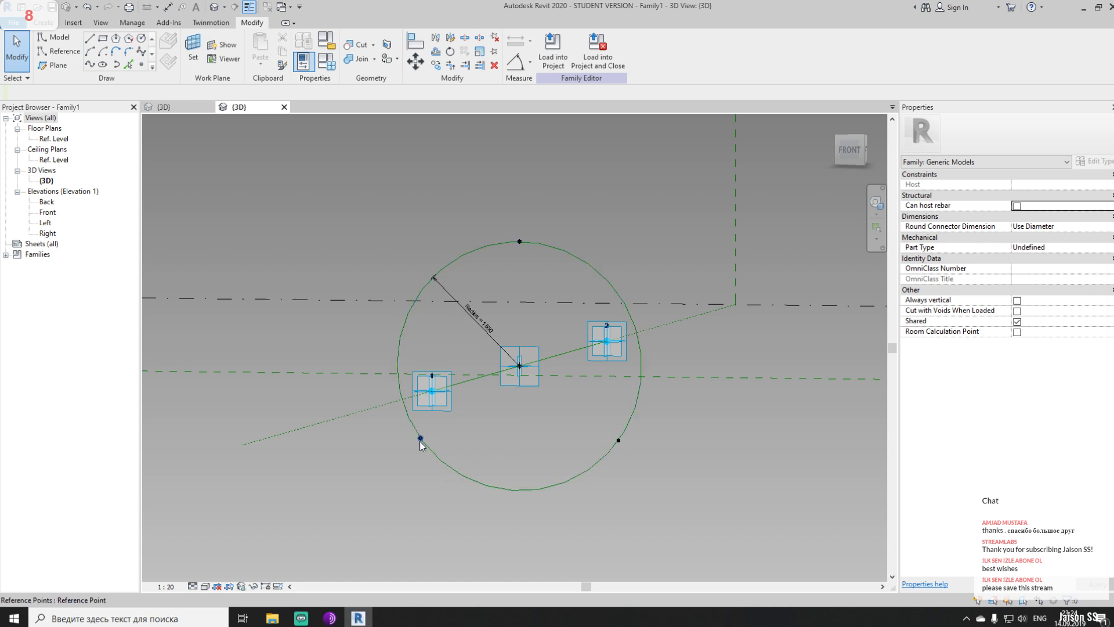
shift+middle_drag(518, 381, 628, 411)
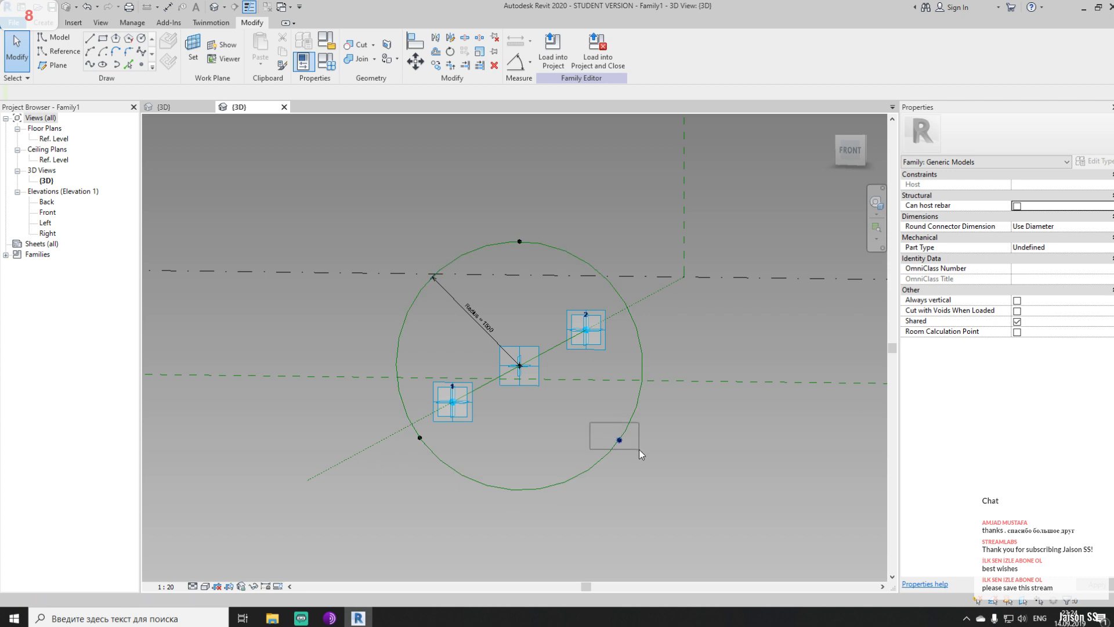
Set the normalized curve parameter of the circle's lower-right reference point to 0.55
click(620, 440)
click(1049, 310)
text(0)
key(Return)
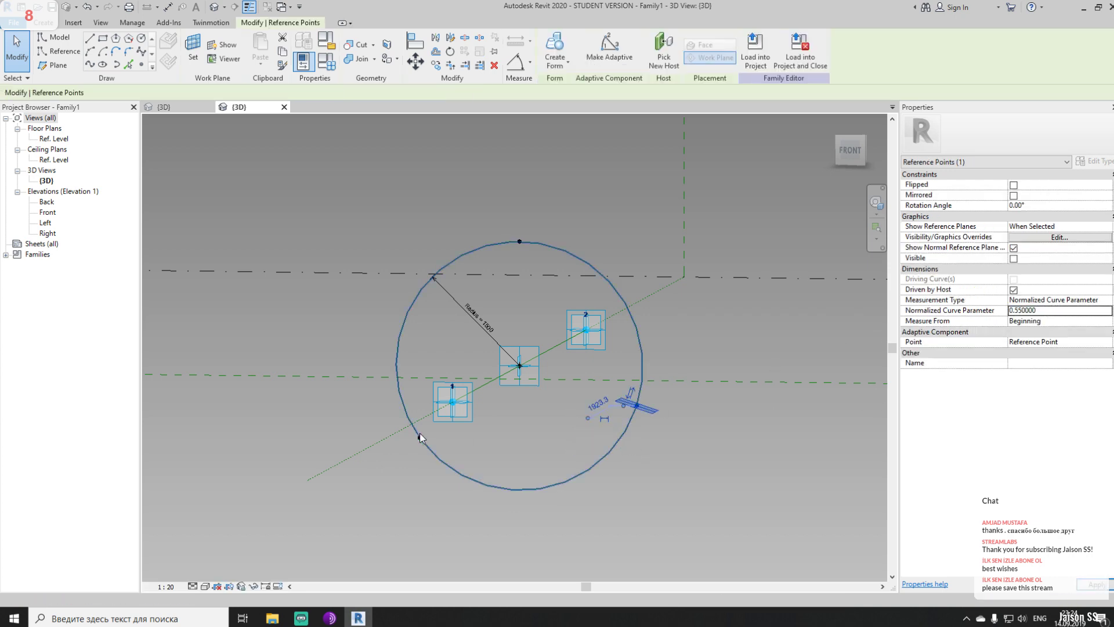
Set the normalized curve parameter of the circle's lower-left reference point to 0.05
drag(402, 456, 455, 413)
click(1044, 311)
text(0)
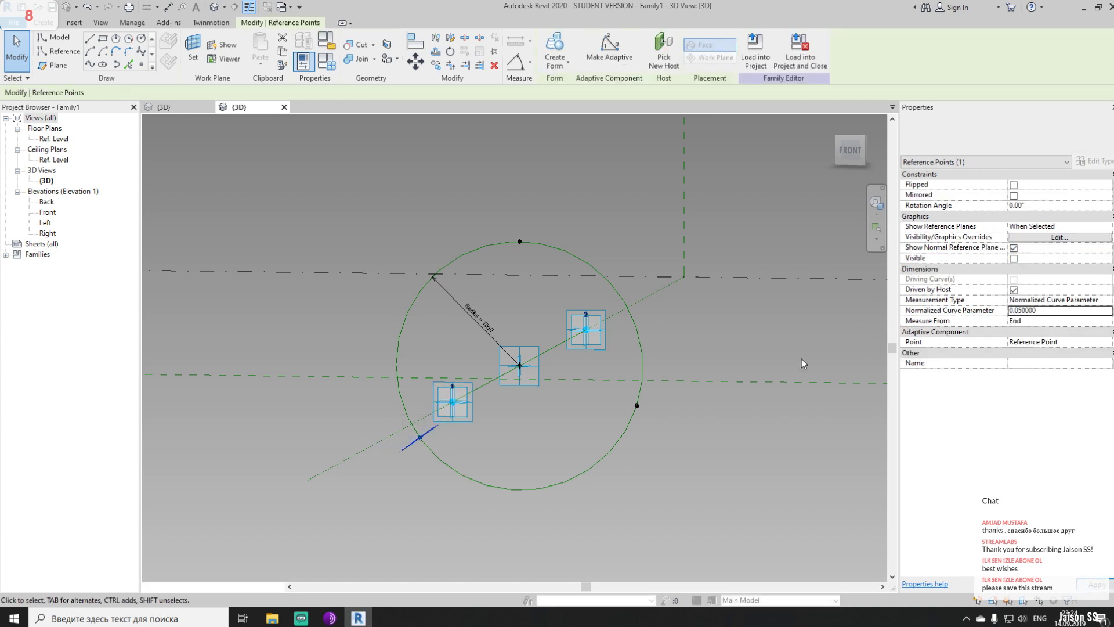
click(686, 405)
shift+middle_drag(686, 405, 643, 449)
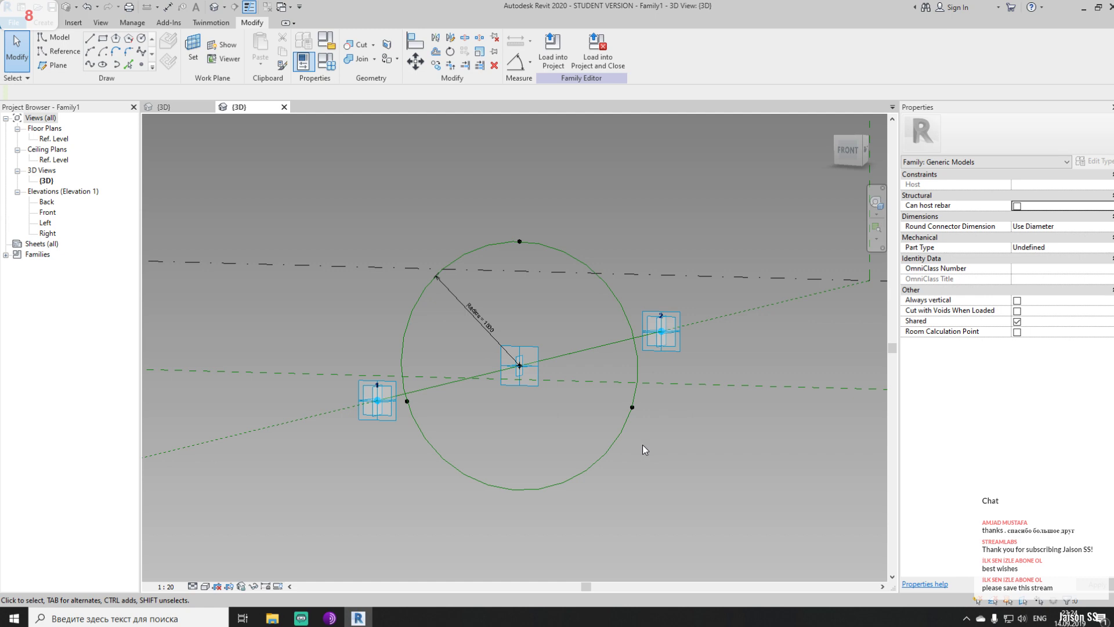
click(118, 40)
key(Escape)
key(Escape)
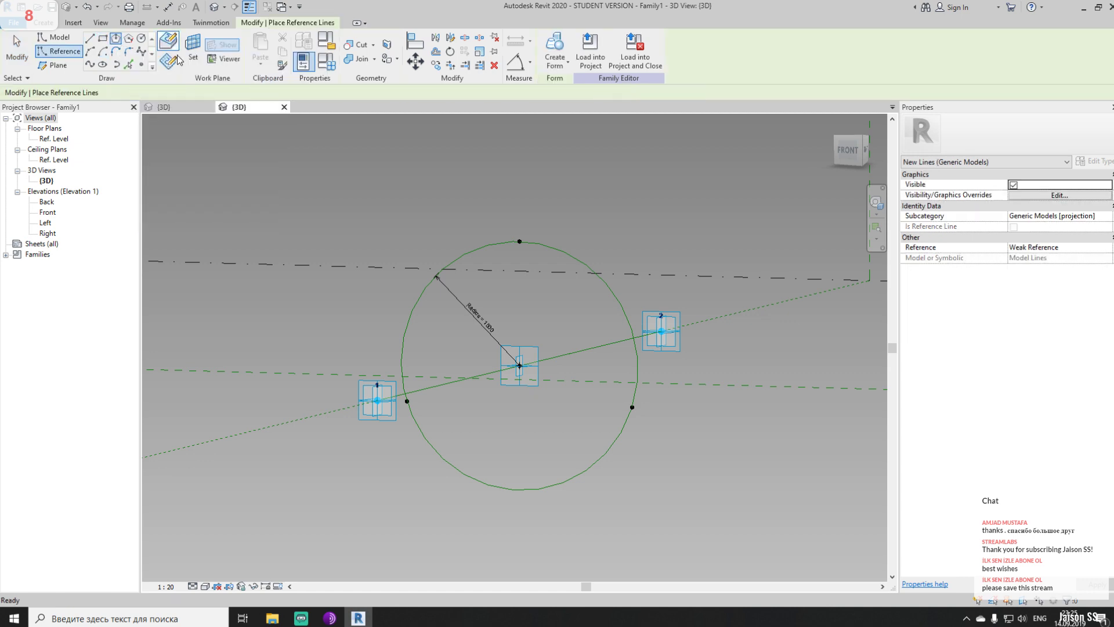
key(Return)
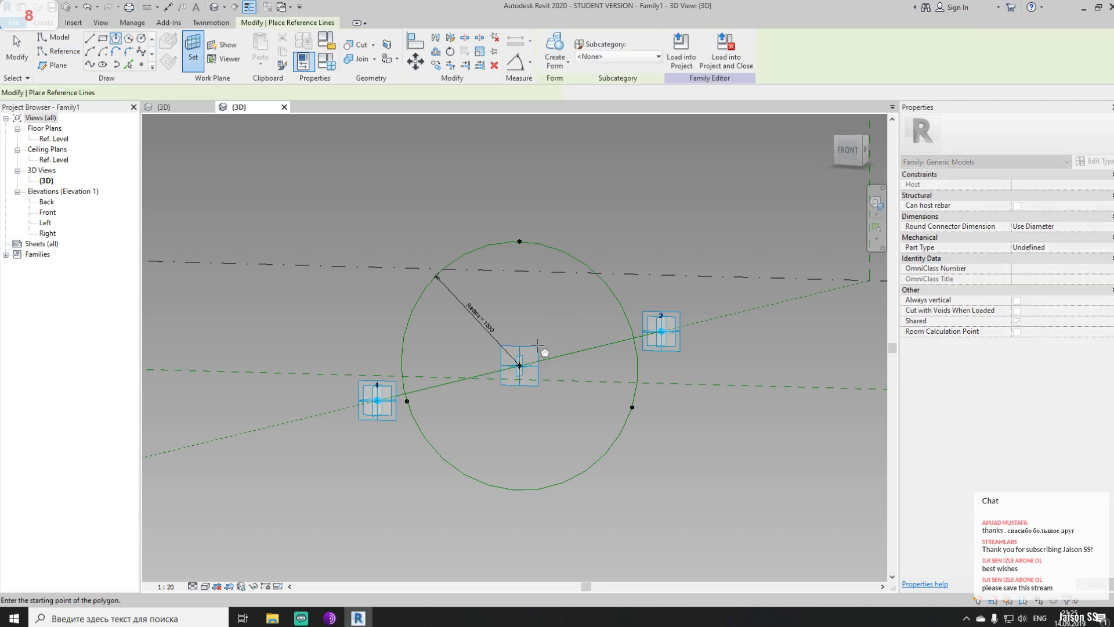
double_click(487, 94)
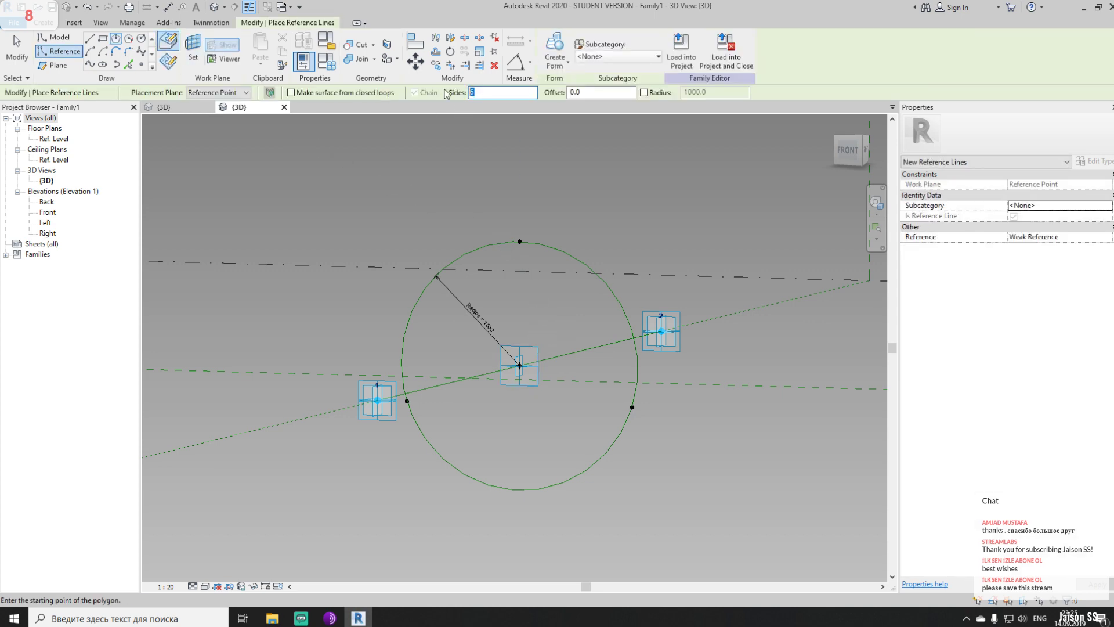
text(3)
click(520, 366)
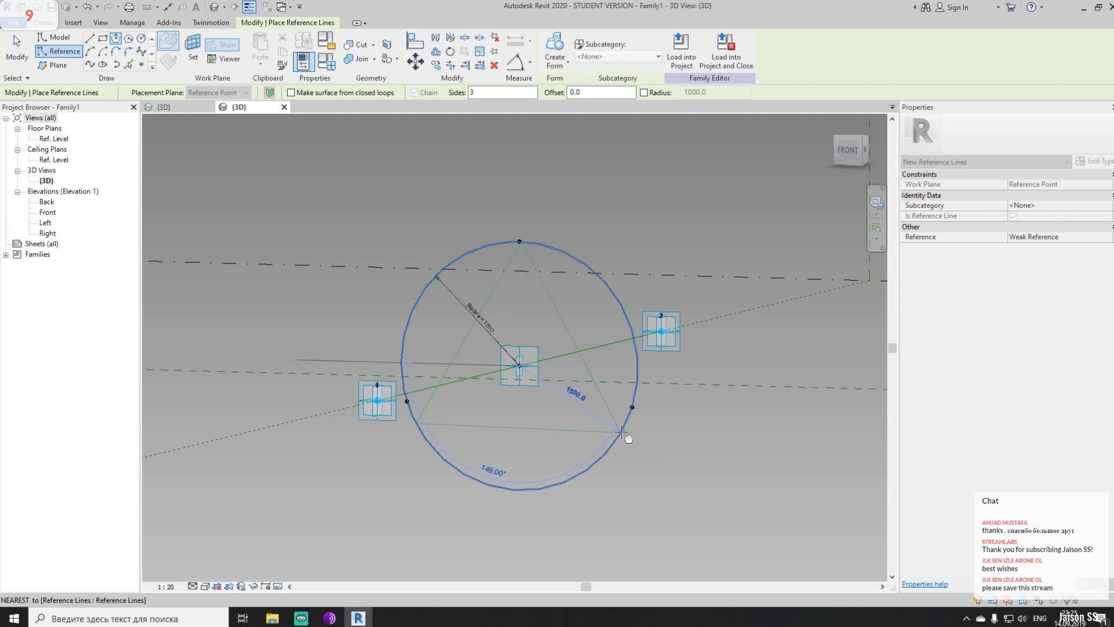
key(Escape)
key(Escape)
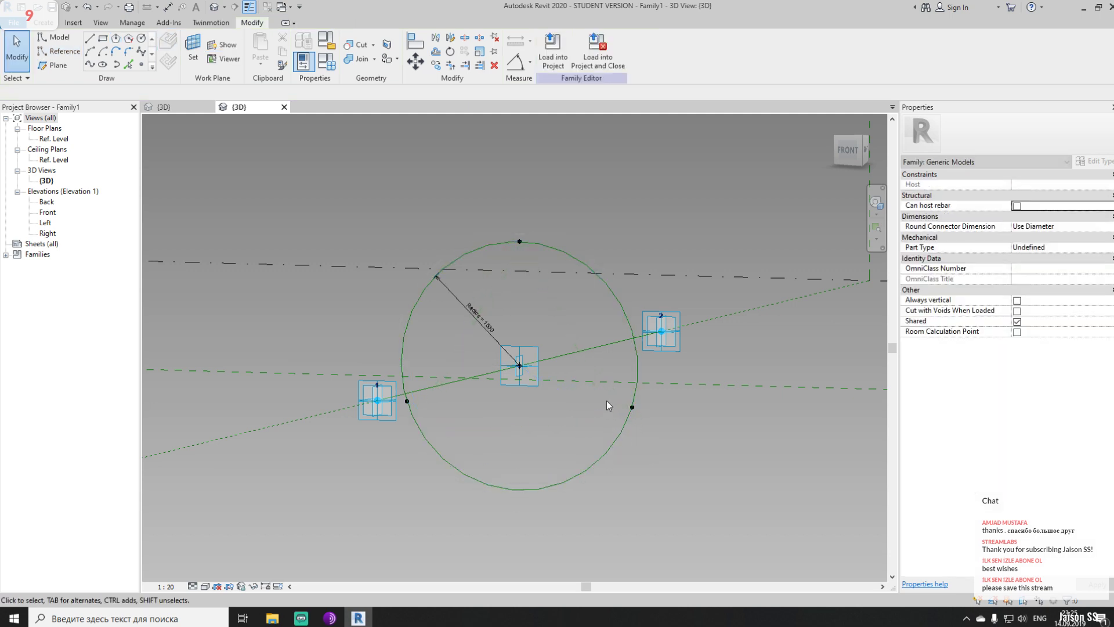
Review the circle's three corner points from several angles and compare them with the Burj Al Arab truss photo in the browser
click(620, 408)
shift+middle_drag(638, 398, 616, 464)
click(645, 494)
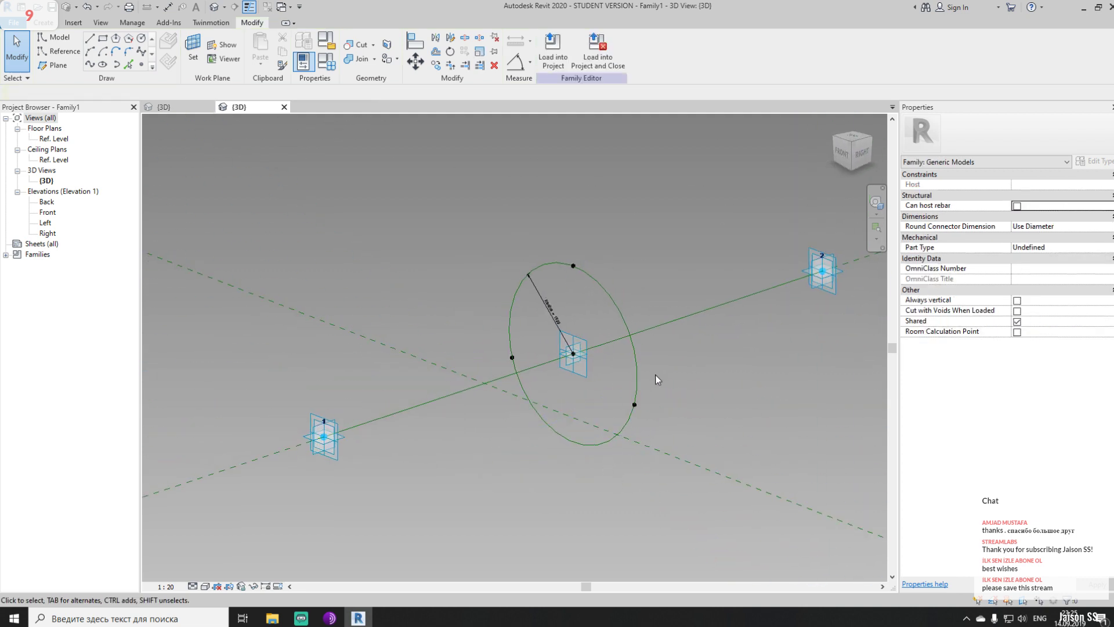
shift+middle_drag(600, 399, 283, 559)
click(330, 618)
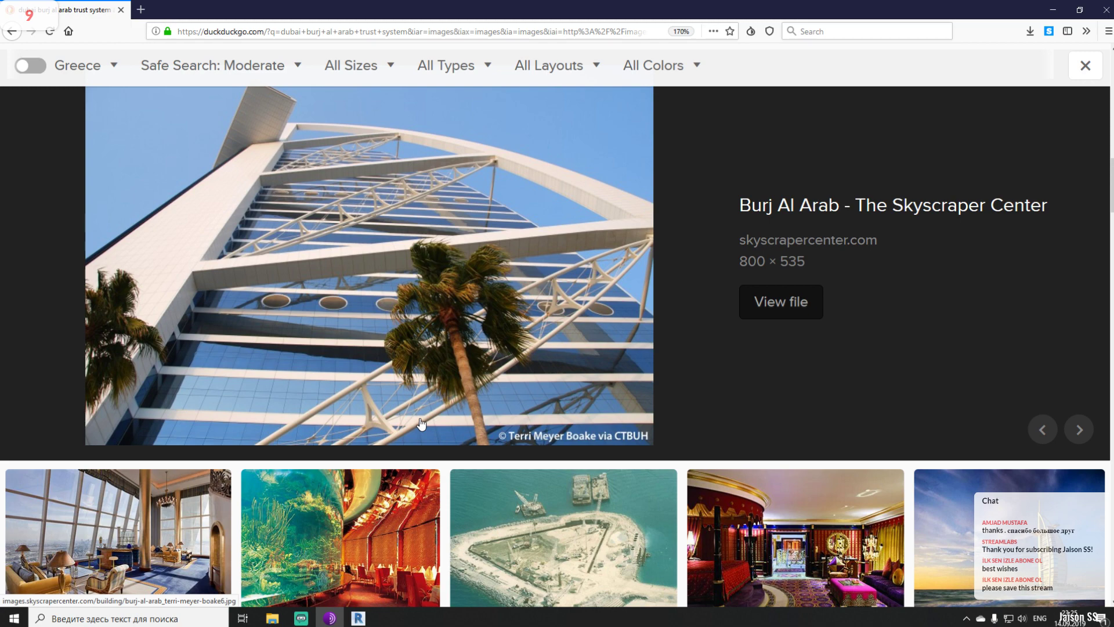
click(1052, 10)
Draw a spline reference line from adaptive point 1 through the circle's lower-right reference point to adaptive point 2
shift+middle_drag(749, 452, 560, 450)
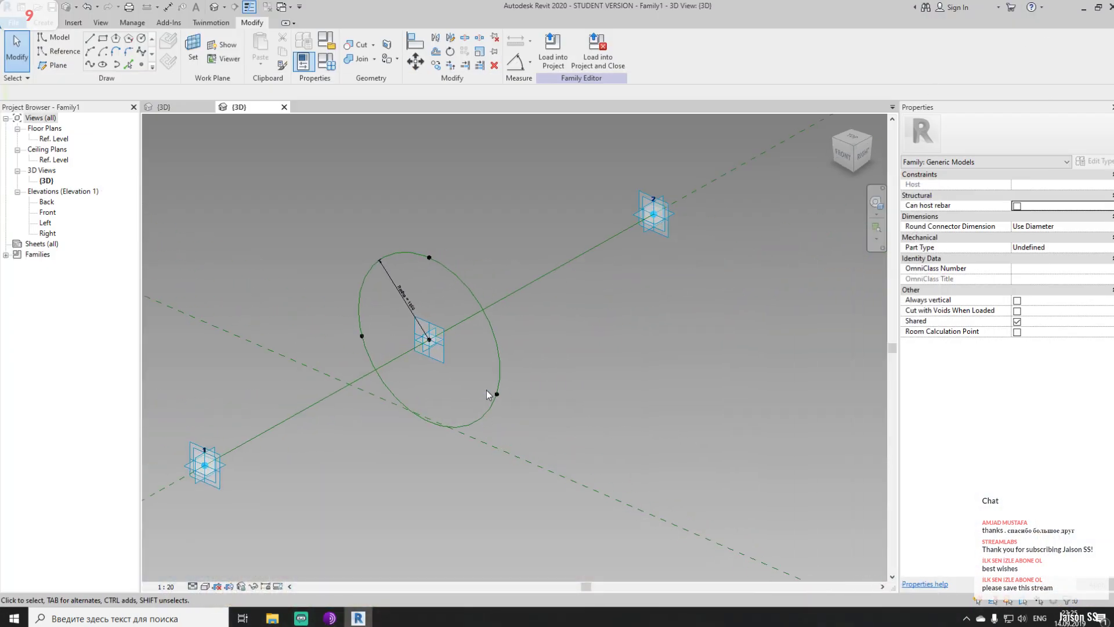
click(46, 54)
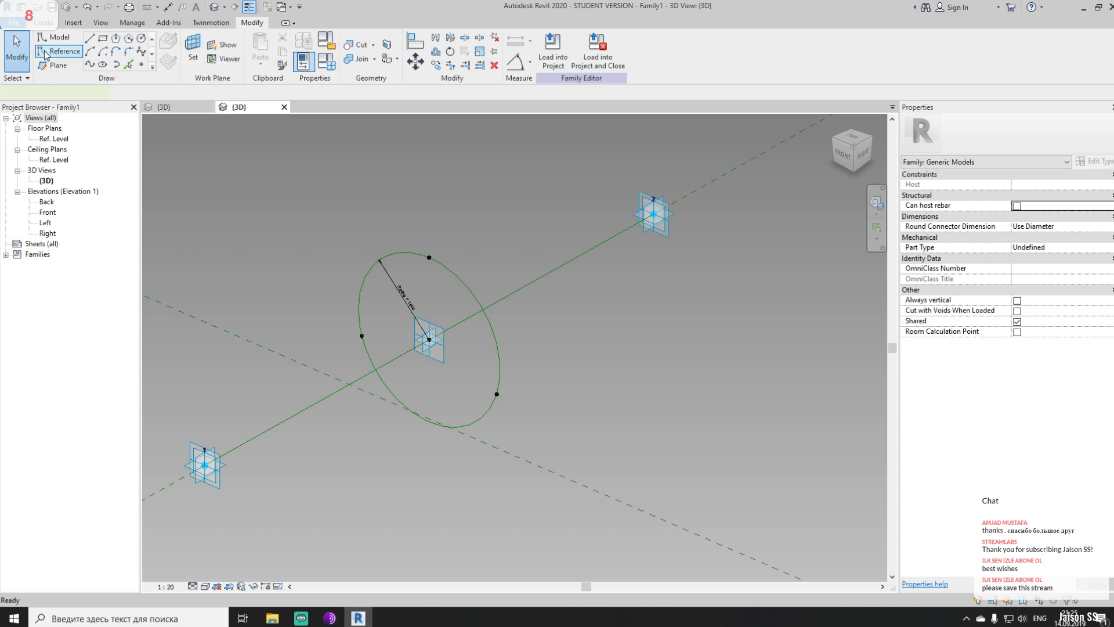
click(90, 66)
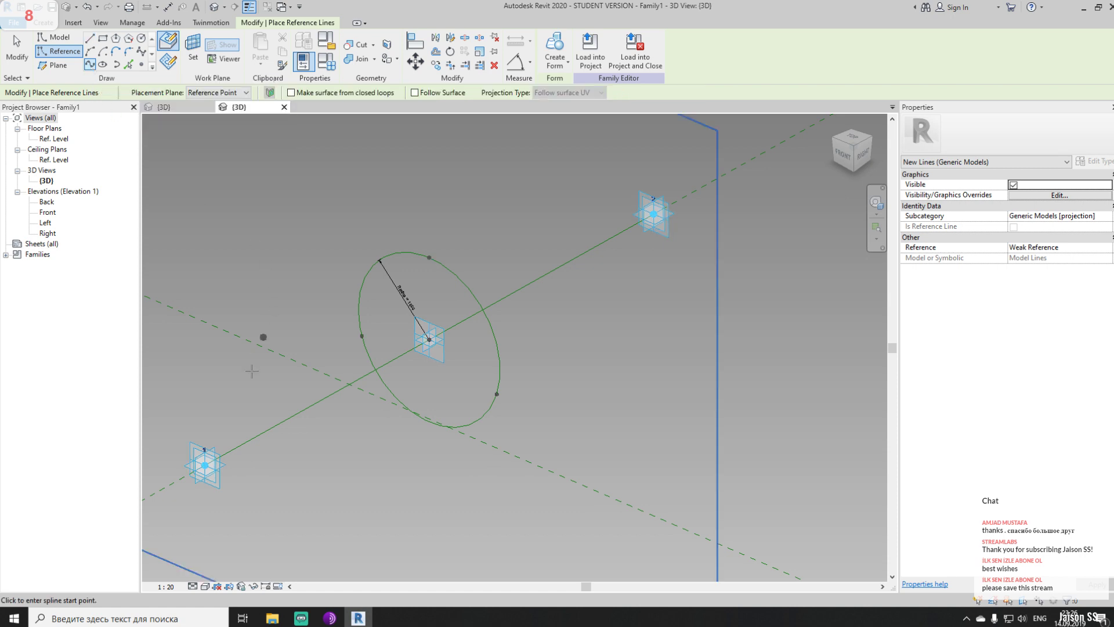
click(204, 469)
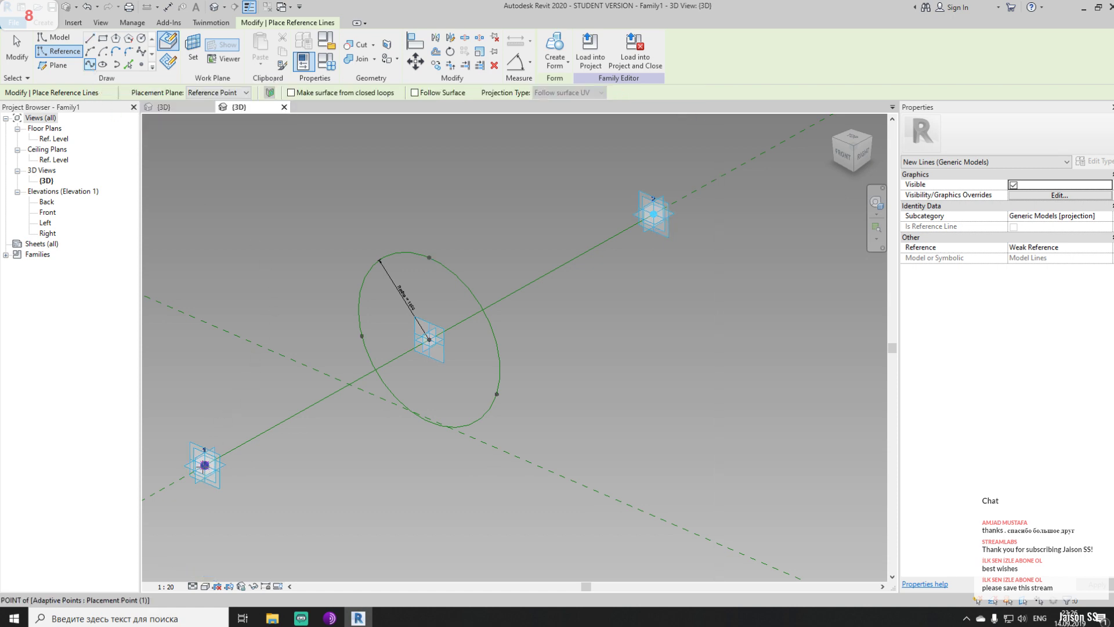
click(497, 394)
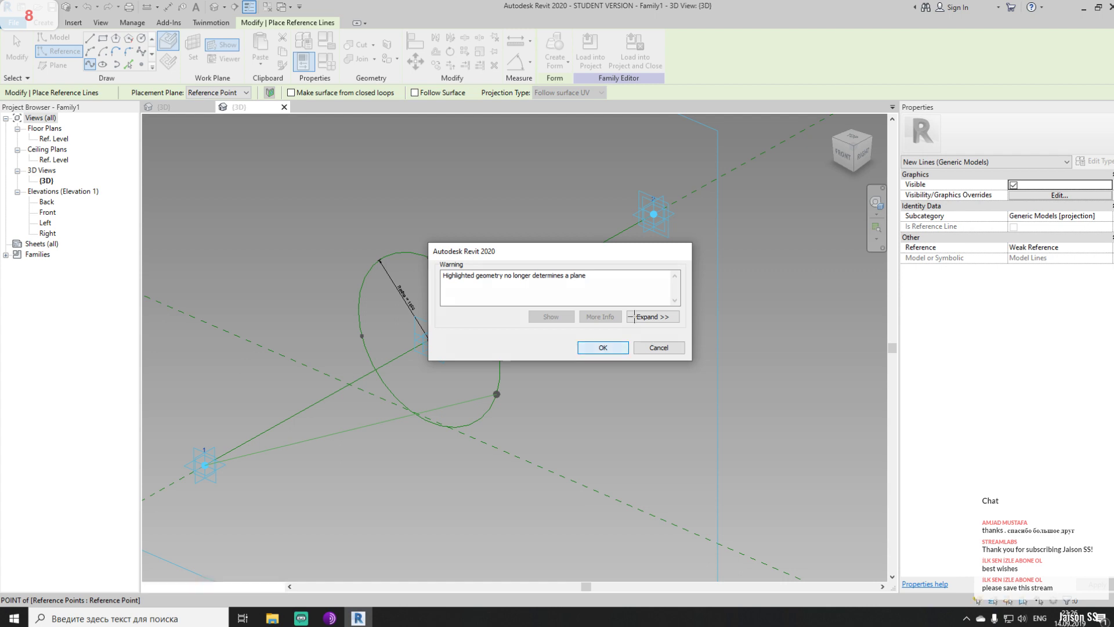
click(616, 345)
click(654, 214)
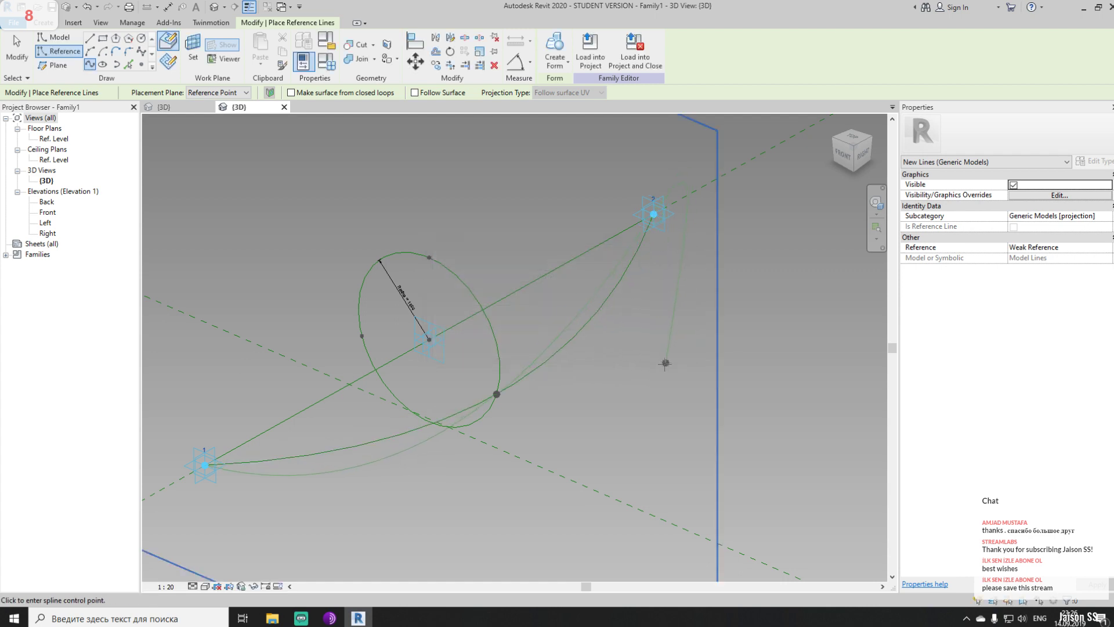
key(Escape)
key(Escape)
Draw a second spline reference line from adaptive point 1 through the circle's topmost reference point to adaptive point 2
mouse_move(575, 406)
shift+middle_down()
mouse_move(681, 375)
mouse_move(634, 314)
mouse_move(576, 393)
shift+middle_up()
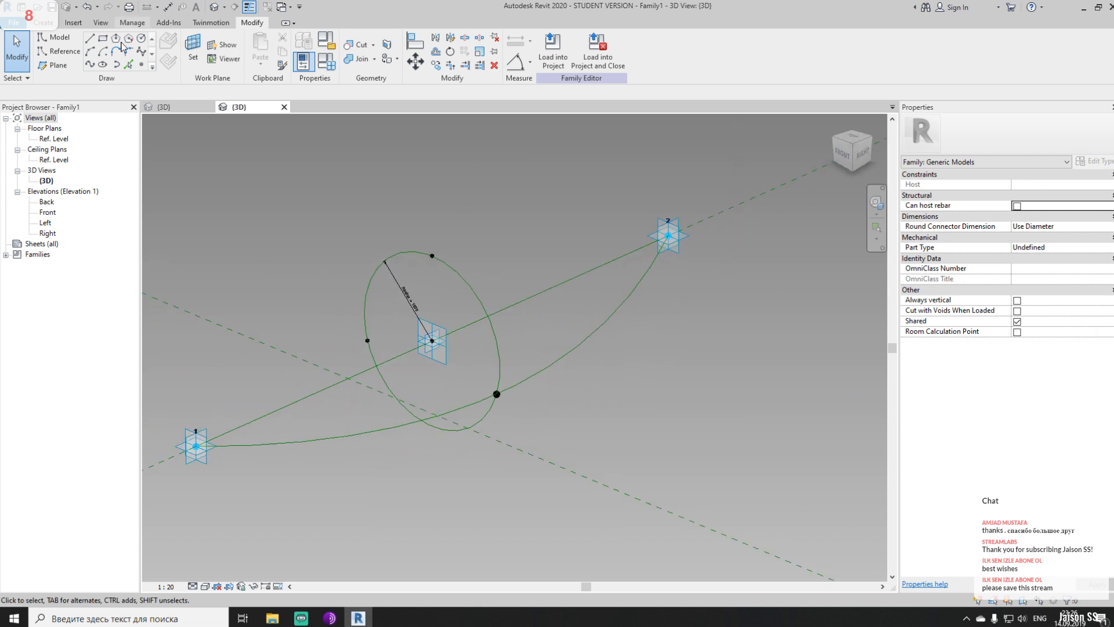
click(89, 65)
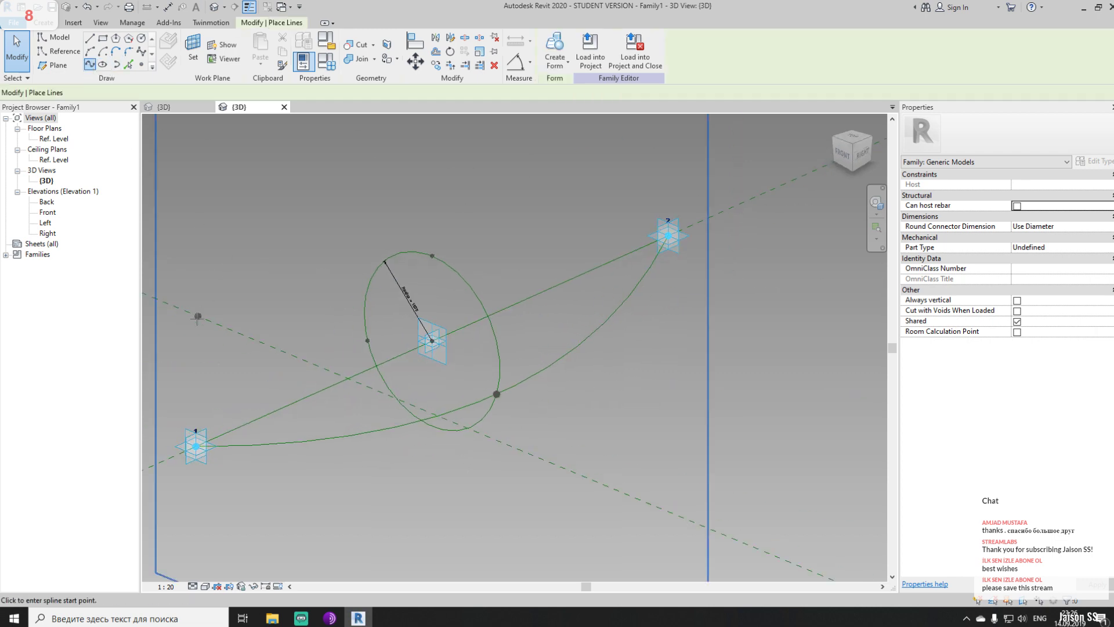
click(68, 53)
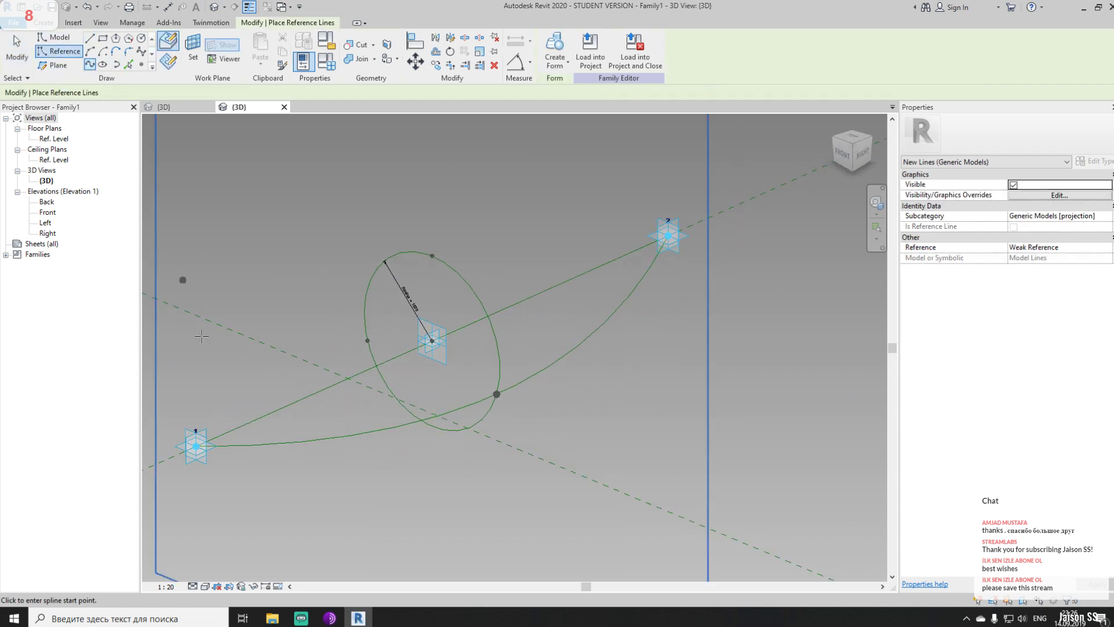
click(196, 446)
click(433, 256)
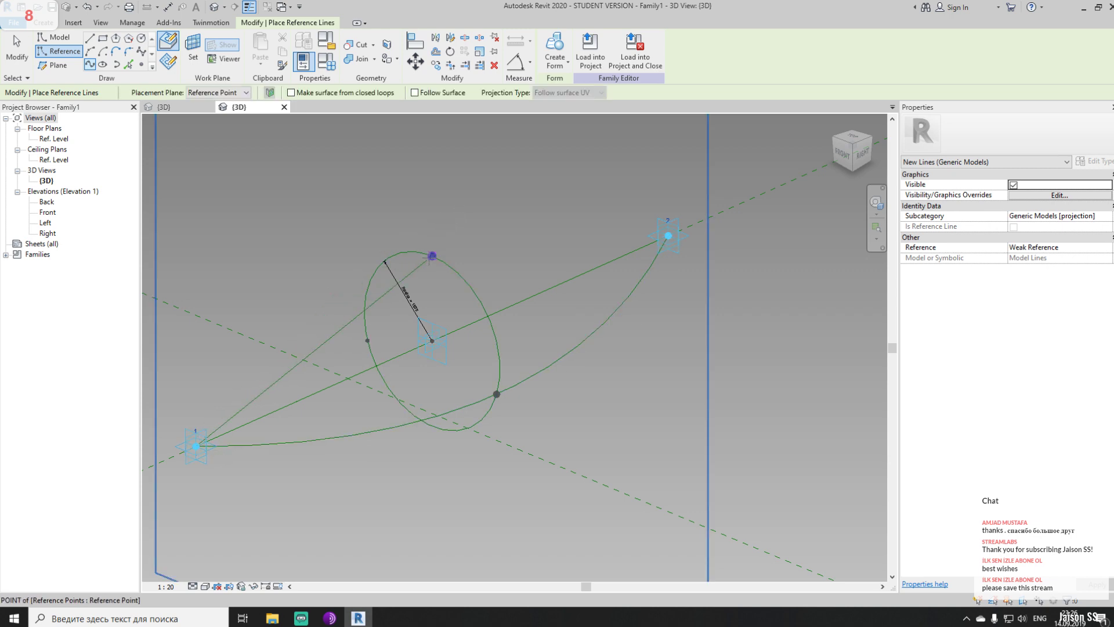
click(666, 236)
key(Escape)
Draw a third spline reference line between the two adaptive points through the circle's remaining lower-left reference point
scroll(568, 325, down, 1)
shift+middle_drag(410, 364, 682, 346)
click(683, 419)
click(435, 411)
click(266, 327)
key(Escape)
key(Escape)
Inspect the three curved reference lines of the truss from above and from several 3D angles
shift+middle_drag(660, 295, 433, 414)
click(441, 382)
drag(481, 370, 399, 382)
click(513, 446)
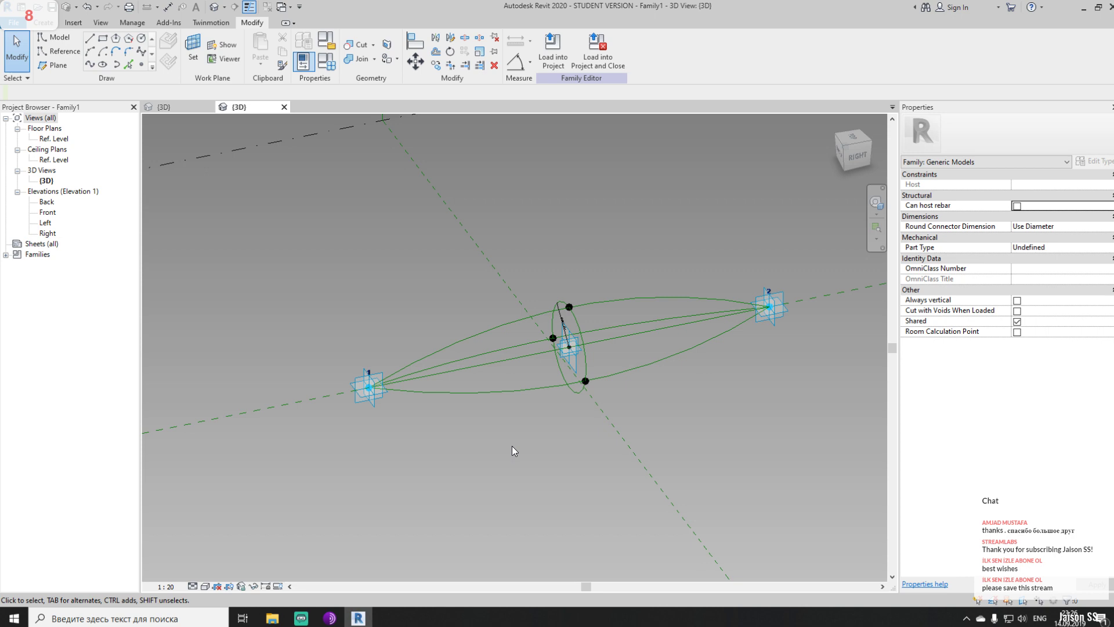
shift+middle_drag(512, 451, 601, 351)
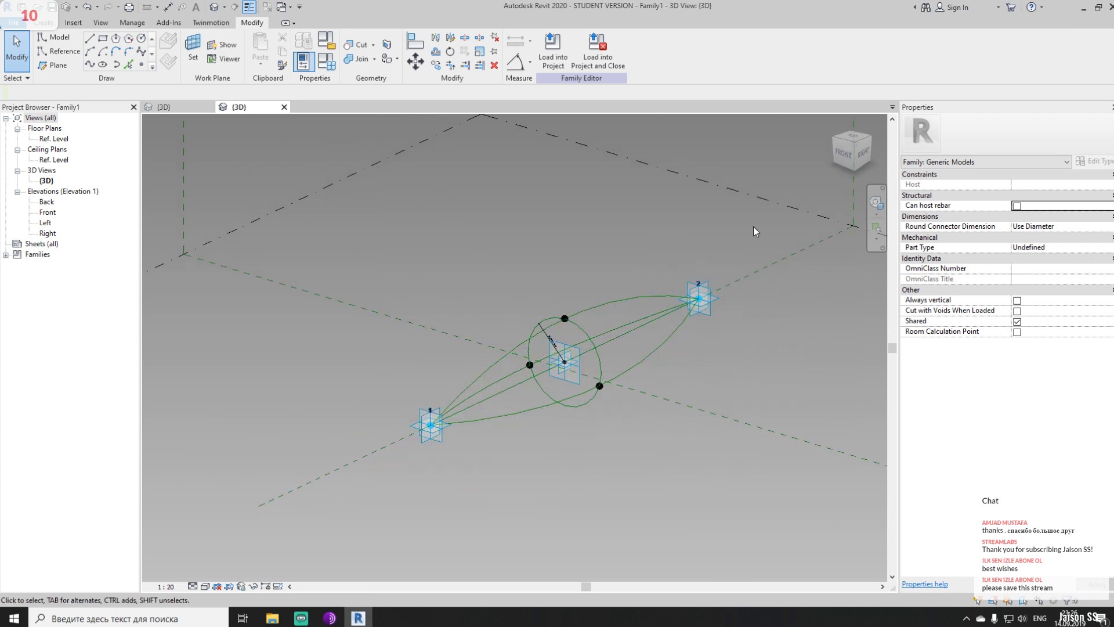
click(851, 138)
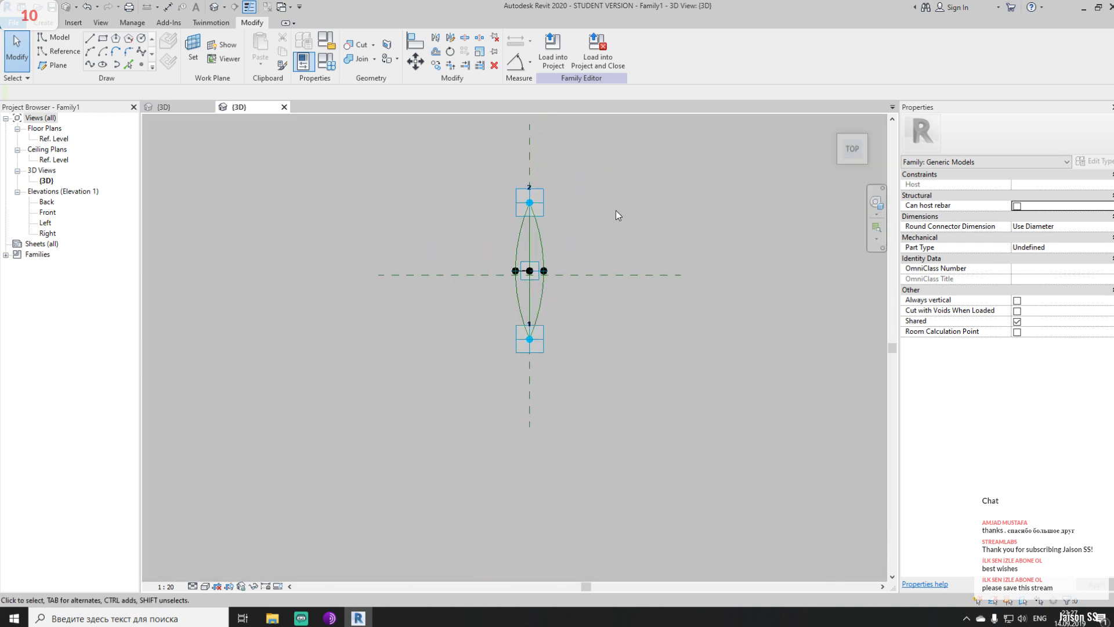
scroll(530, 364, up, 1)
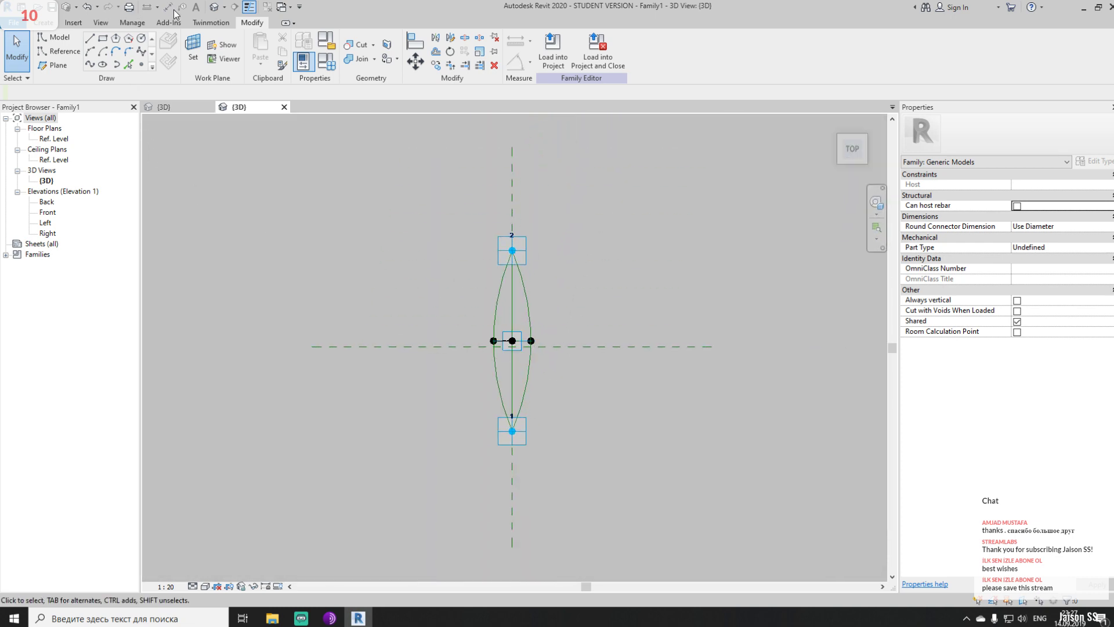
shift+middle_drag(458, 248, 545, 314)
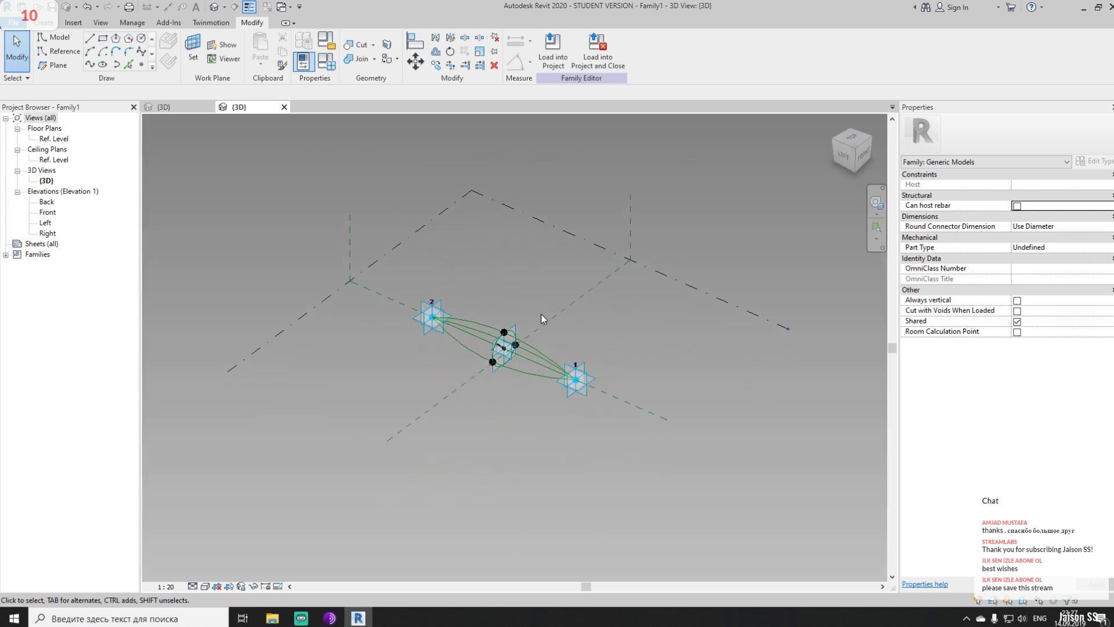
shift+middle_drag(522, 421, 366, 344)
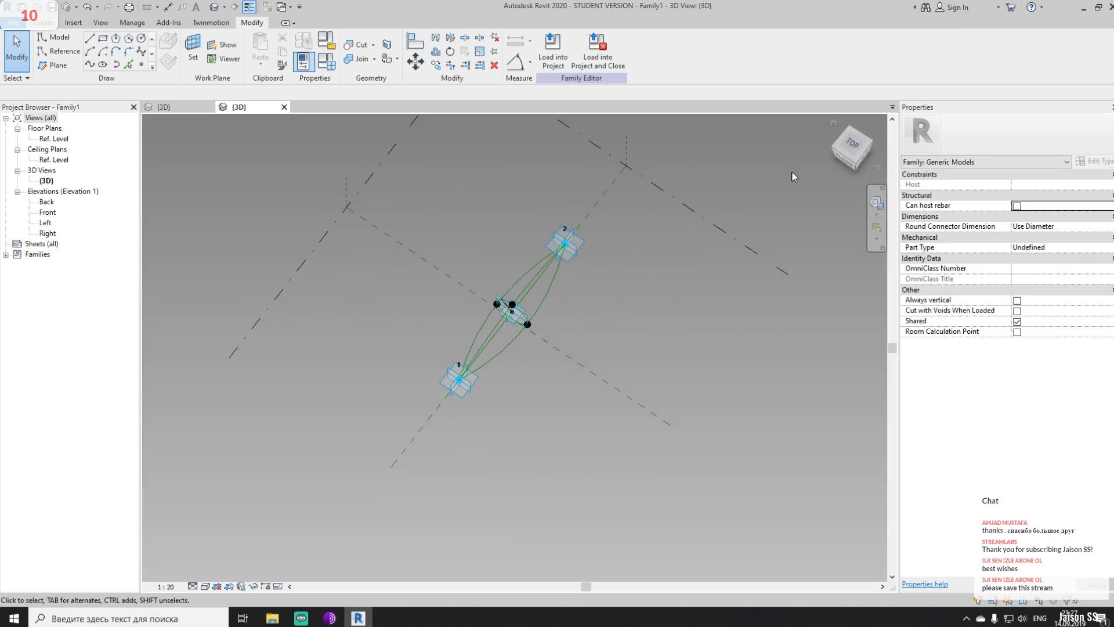
click(851, 146)
middle_drag(511, 255, 558, 208)
scroll(541, 429, up, 1)
middle_drag(507, 425, 522, 388)
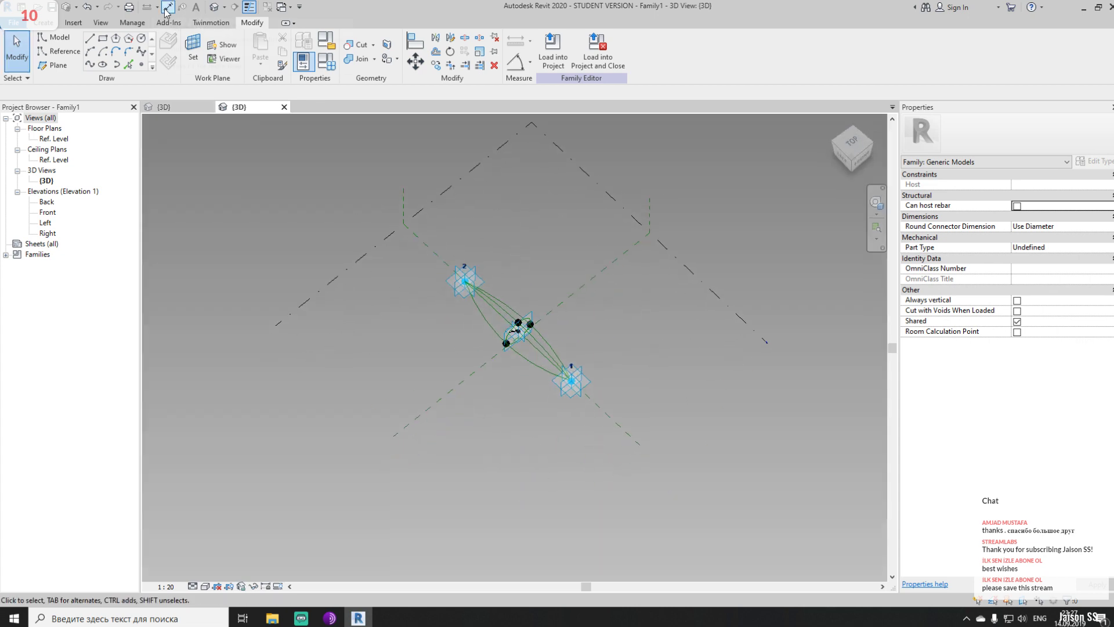
Set the horizontal plane of adaptive point 2 as work plane and place an aligned dimension between adaptive points 2 and 1
click(167, 7)
scroll(413, 307, up, 2)
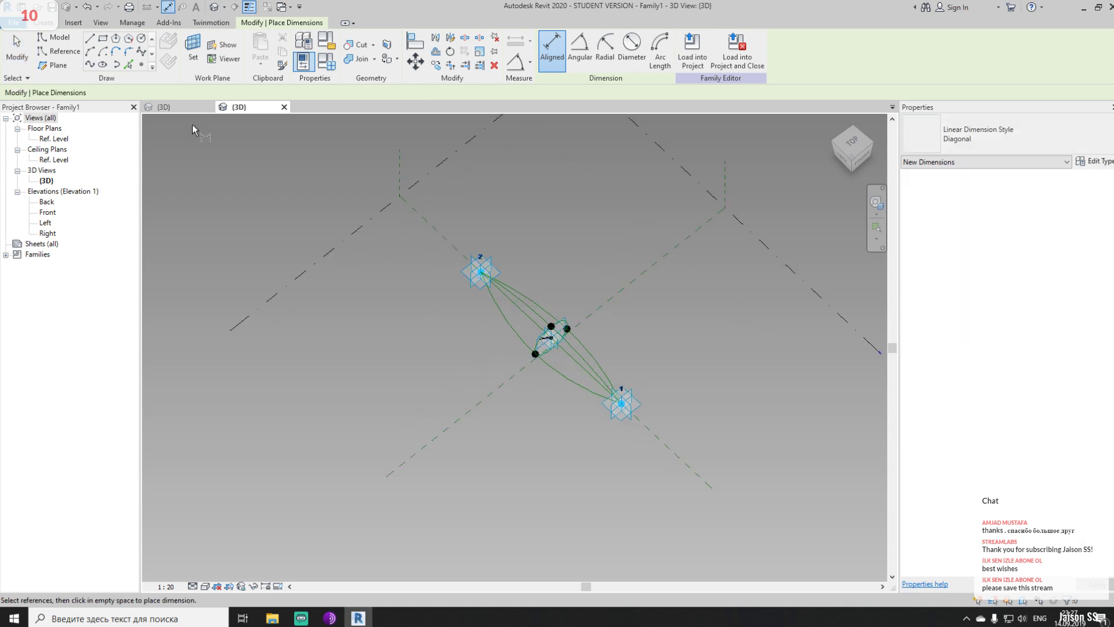
click(196, 50)
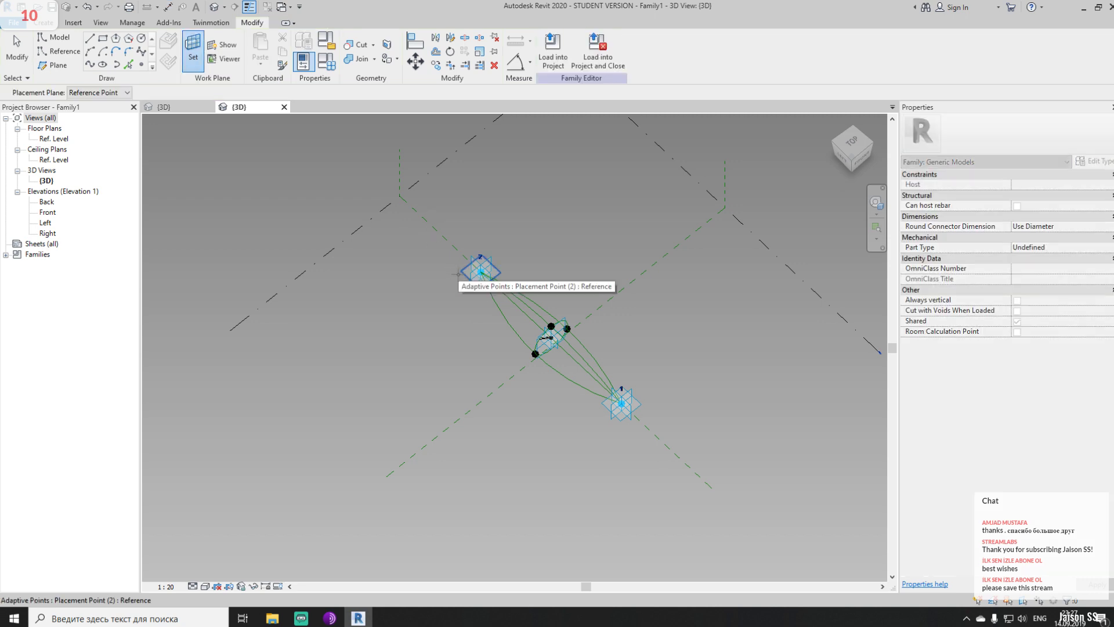
click(458, 273)
key(d)
key(i)
click(473, 278)
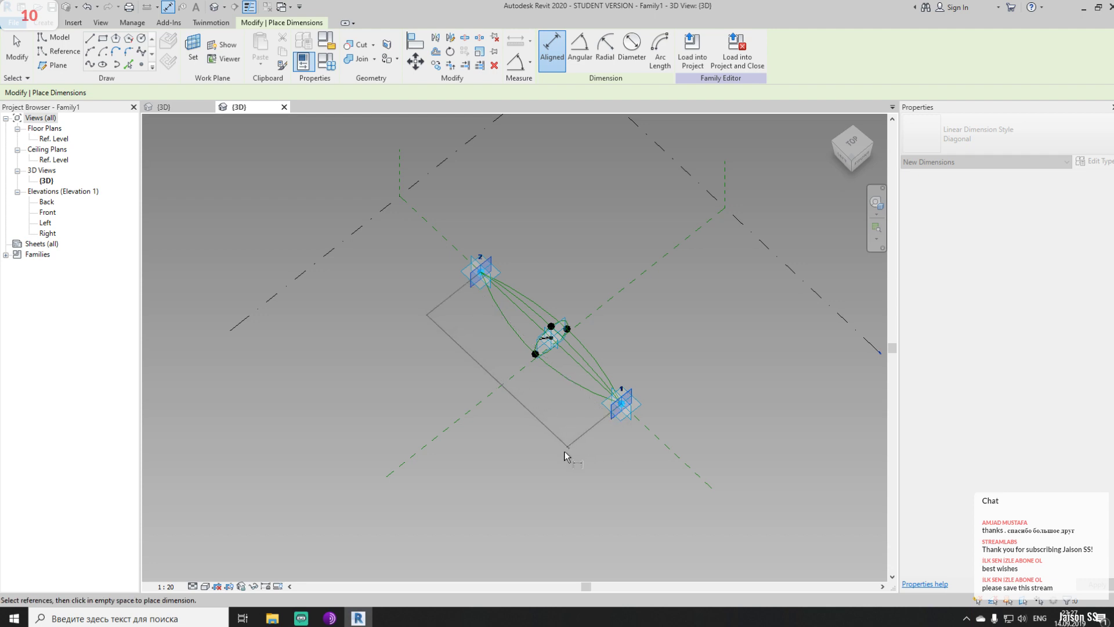
key(Escape)
key(Escape)
Move adaptive point 1 outward along the truss axis until it is about 17482 mm from adaptive point 2
scroll(512, 372, up, 3)
scroll(512, 371, up, 5)
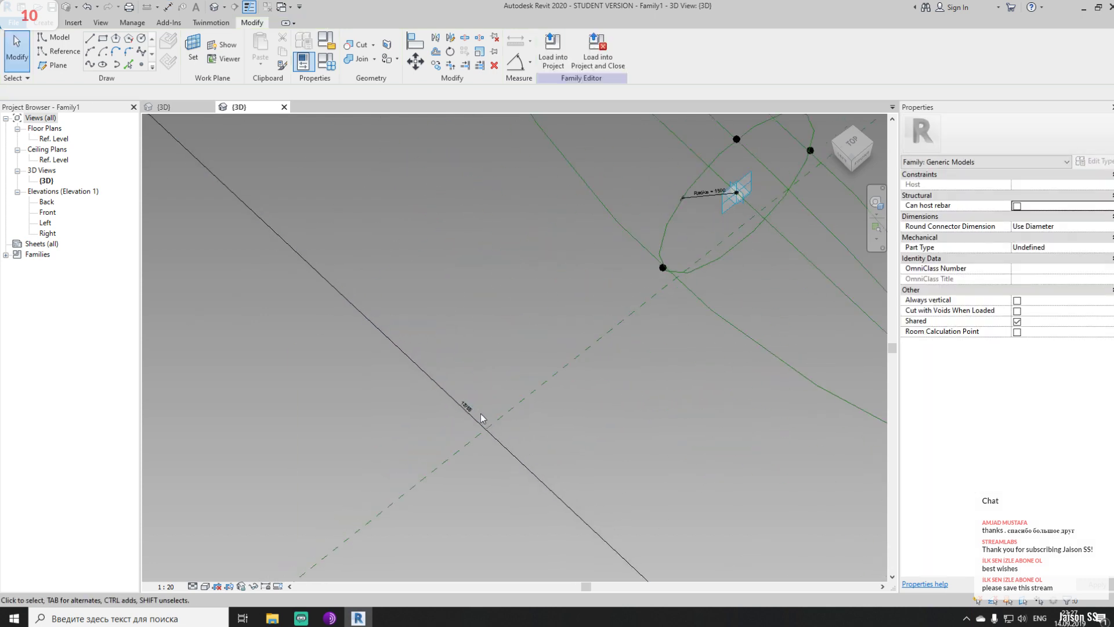
scroll(482, 377, down, 6)
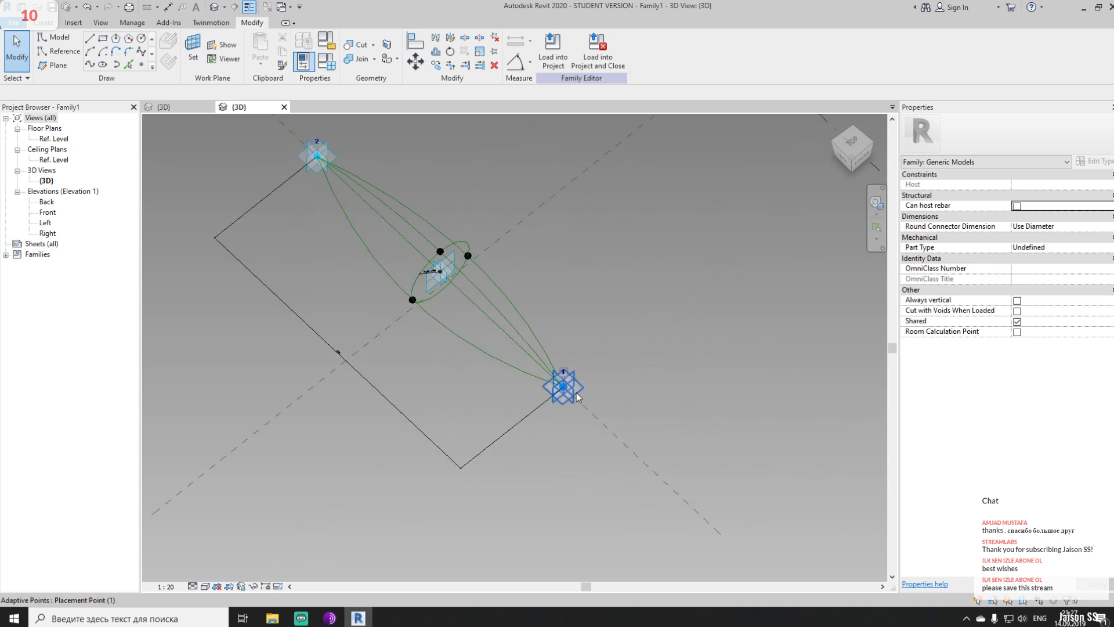
click(577, 396)
drag(554, 377, 608, 440)
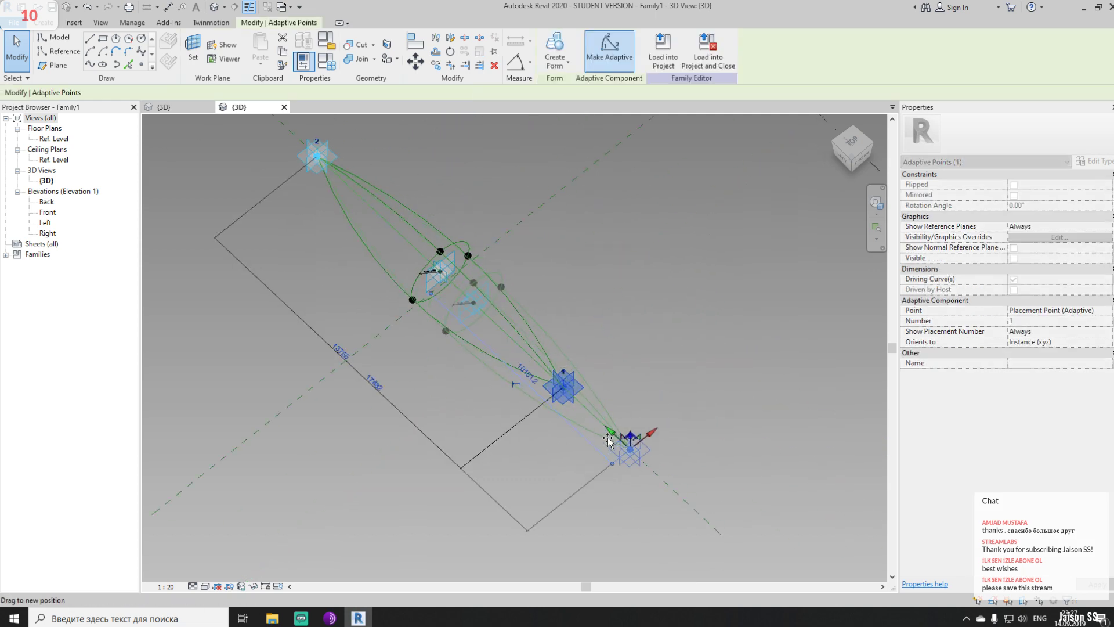
scroll(325, 385, up, 3)
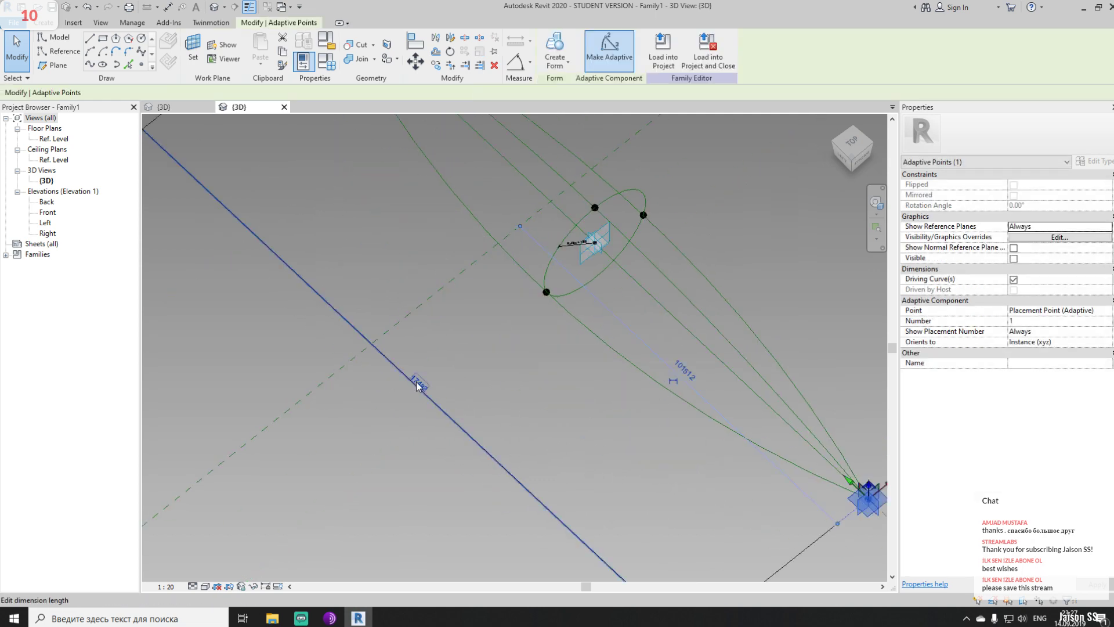
Label the dimension between the adaptive points with a new instance reporting parameter named Distance
click(534, 387)
middle_drag(505, 415, 442, 366)
click(428, 404)
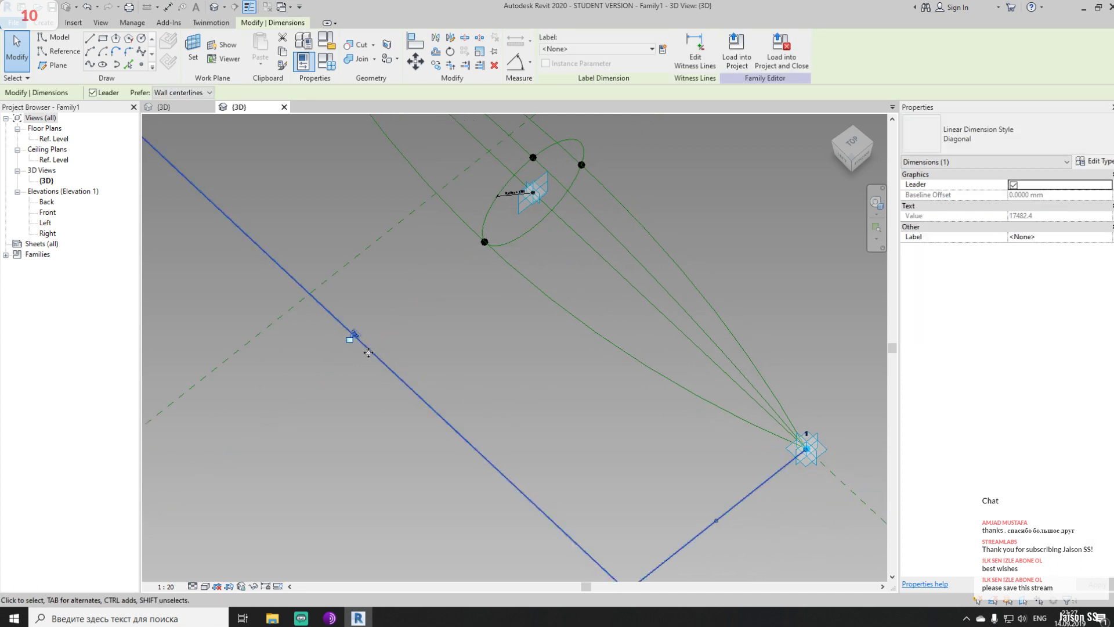
click(665, 52)
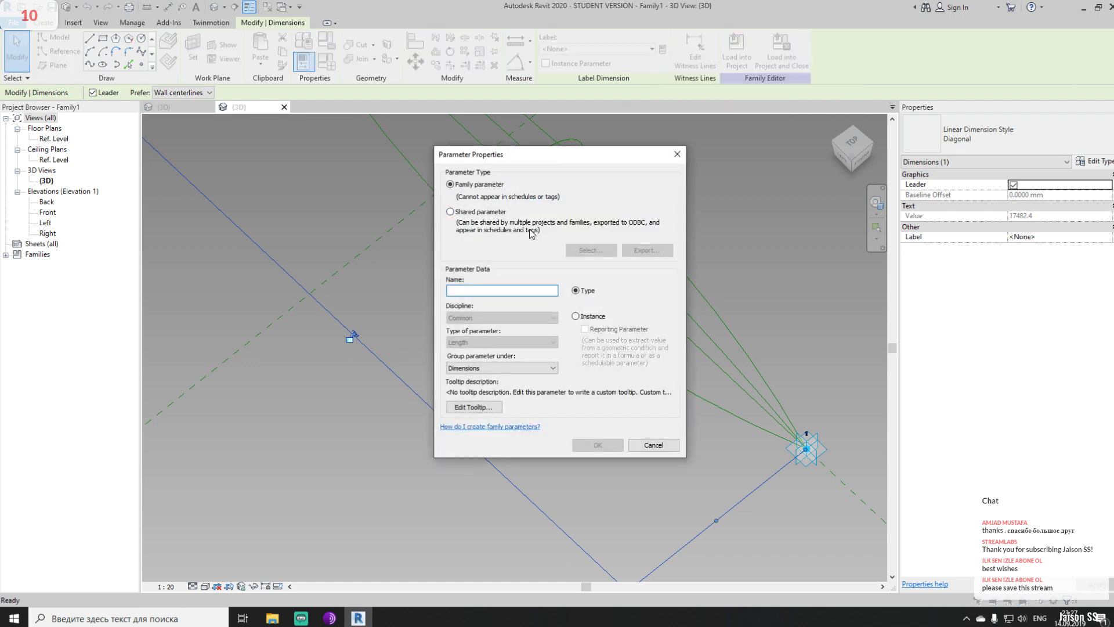
text(Distance)
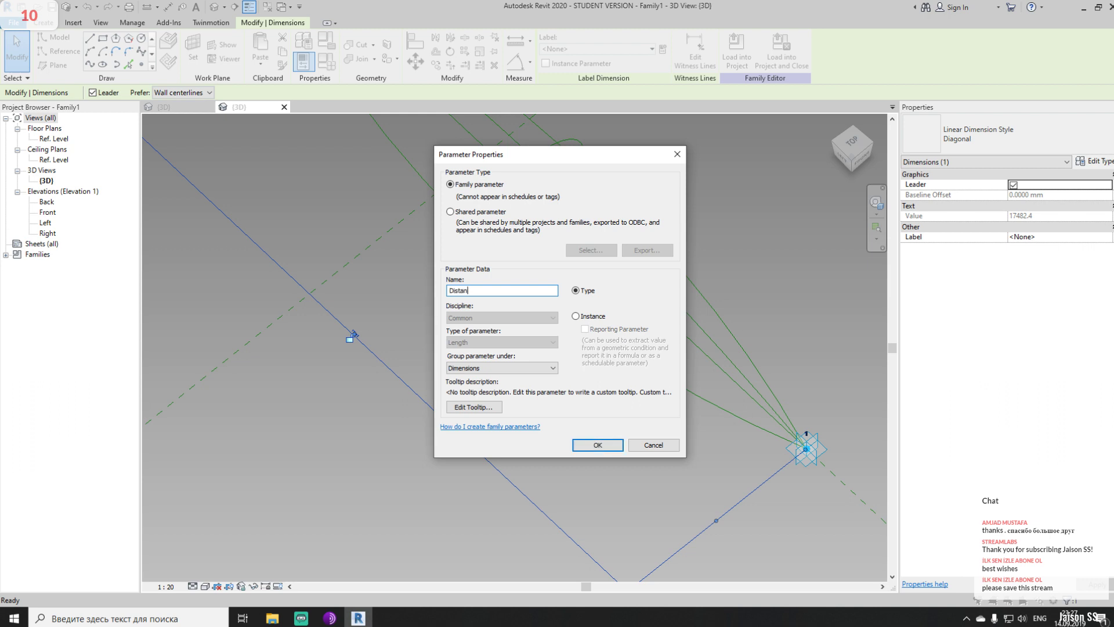
click(589, 318)
click(605, 444)
click(561, 383)
Move adaptive point 1 inward along the truss axis to a distance of about 14314 mm from adaptive point 2
scroll(562, 369, down, 2)
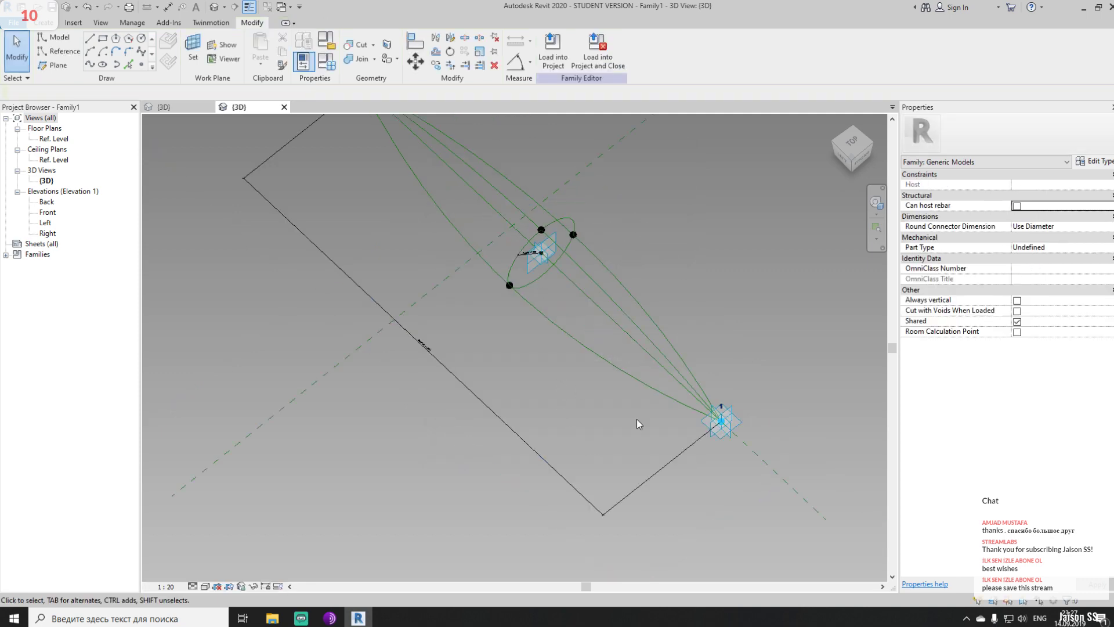
click(720, 438)
drag(702, 405, 496, 235)
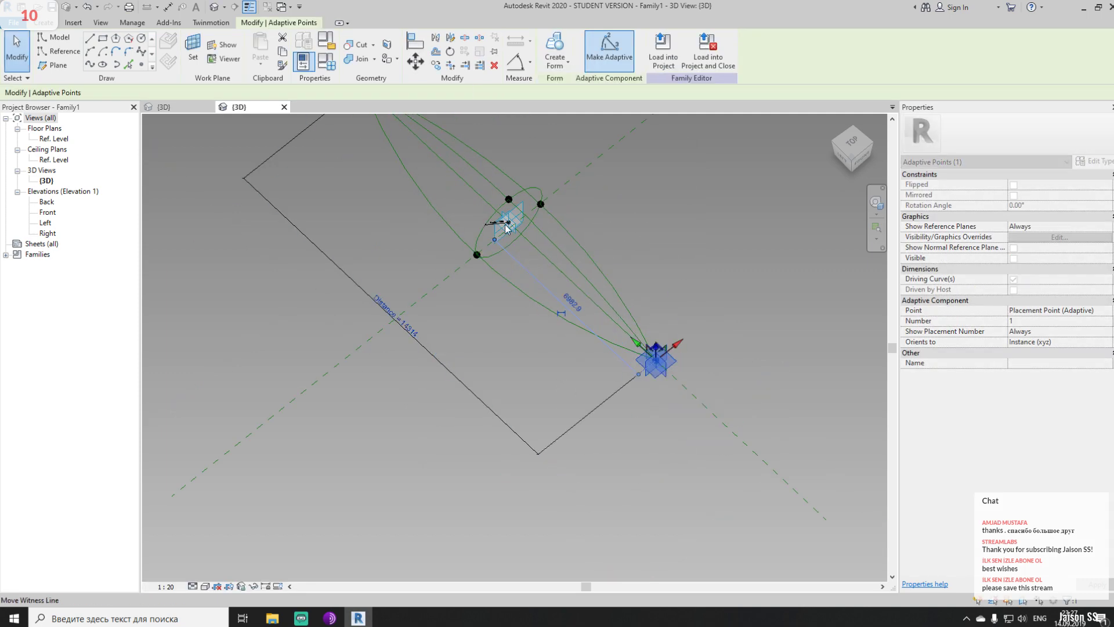
click(707, 298)
Drive the Radius parameter in the family types with the formula Distance / 10
shift+middle_drag(708, 302, 522, 253)
scroll(368, 184, up, 2)
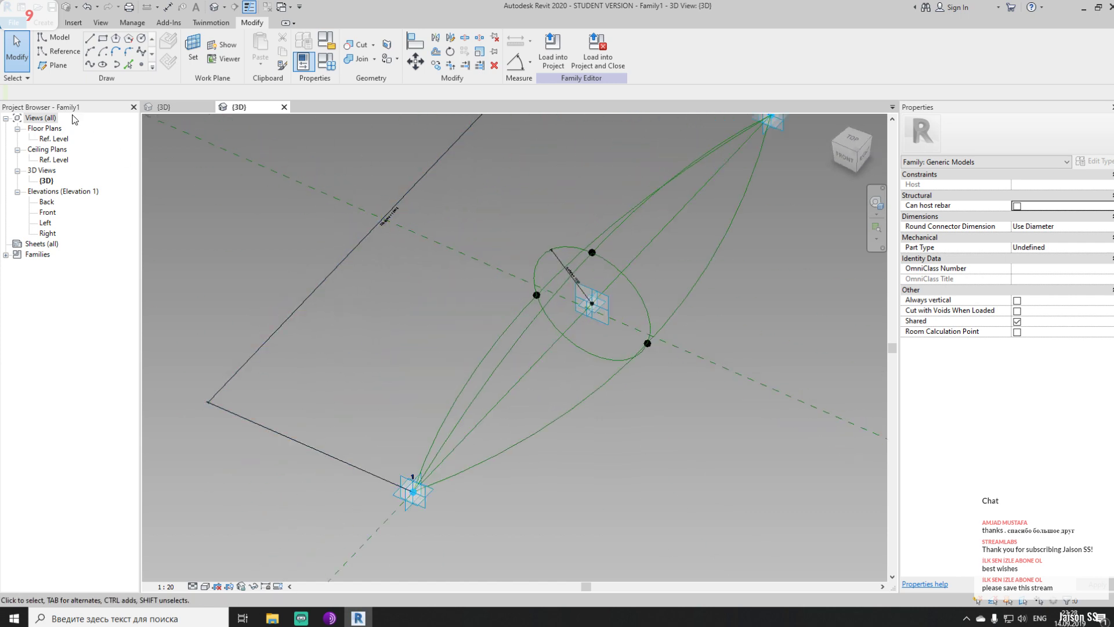
click(44, 23)
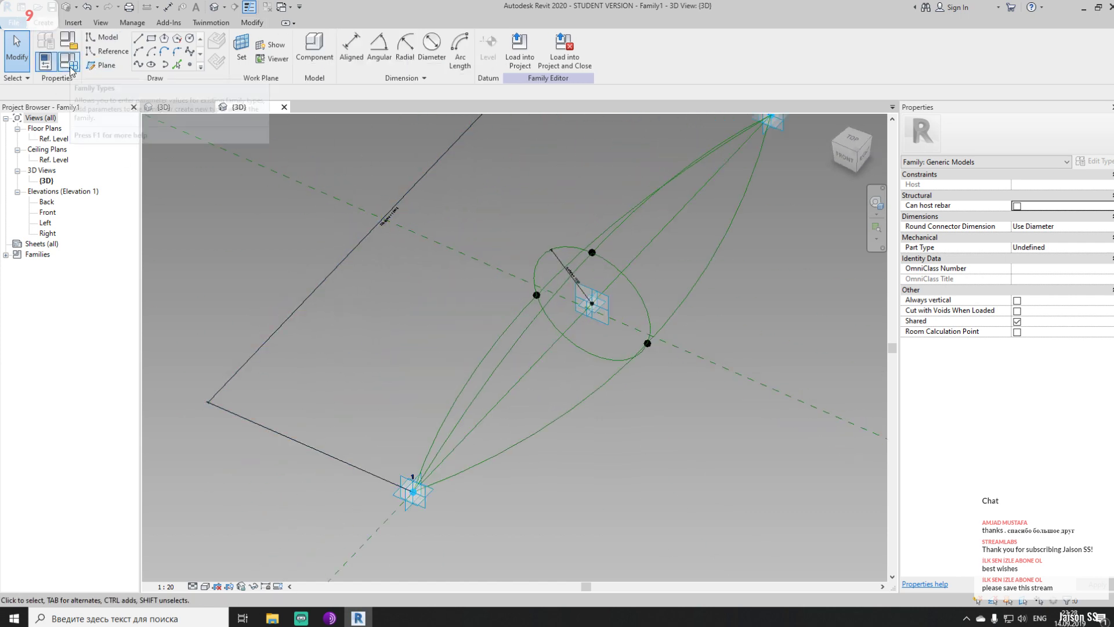
click(69, 65)
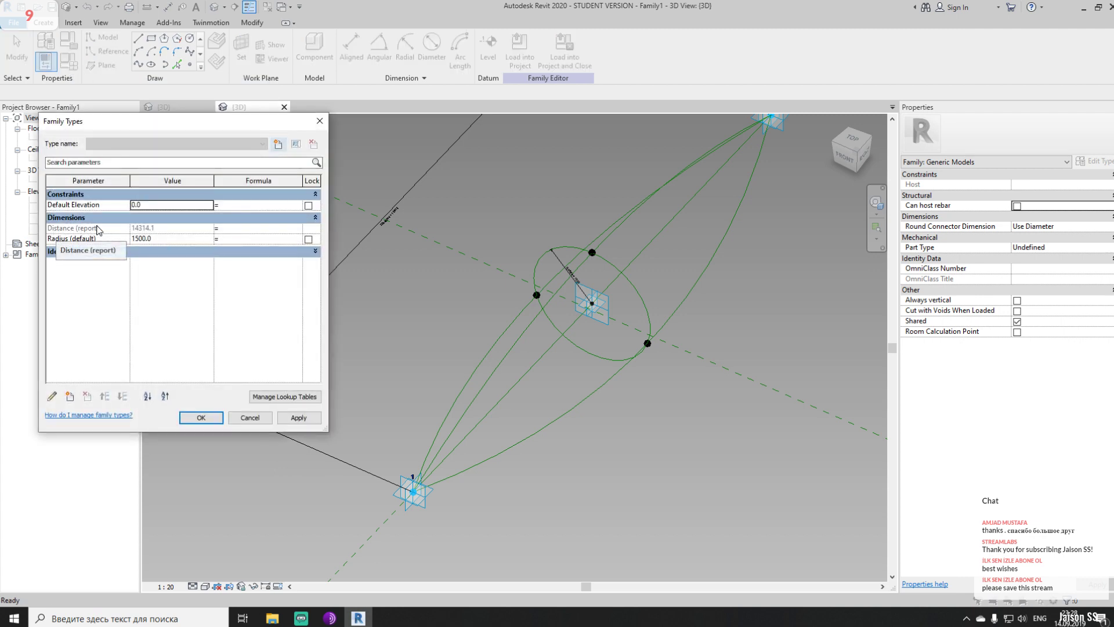
click(97, 229)
click(256, 238)
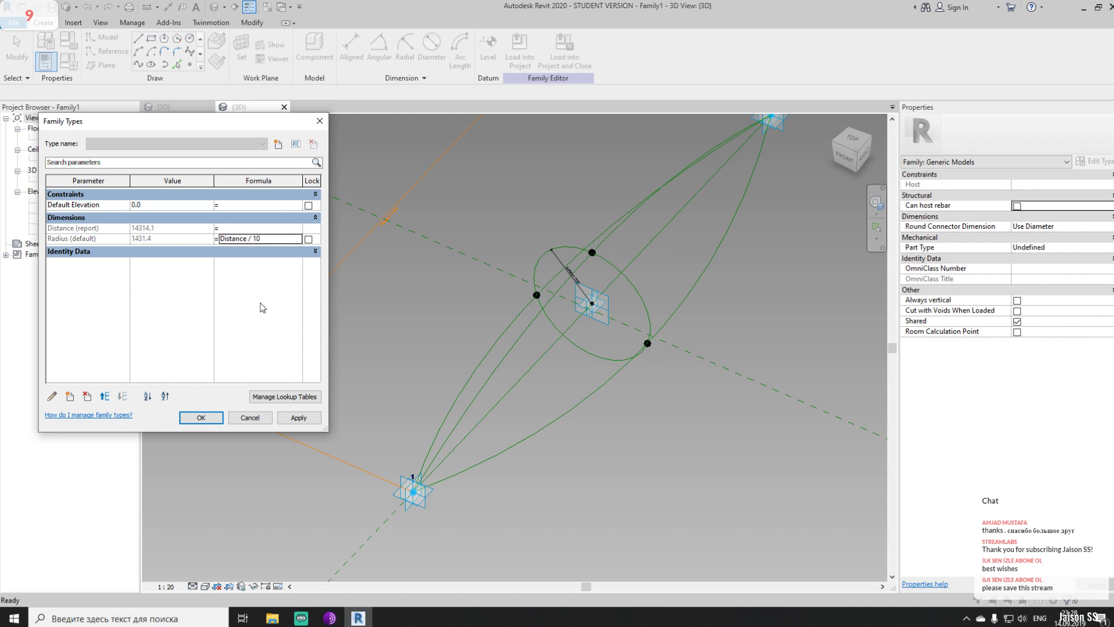
Apply the Radius formula and move adaptive point 1 outward along the truss axis to about 16492 mm from adaptive point 2
click(293, 415)
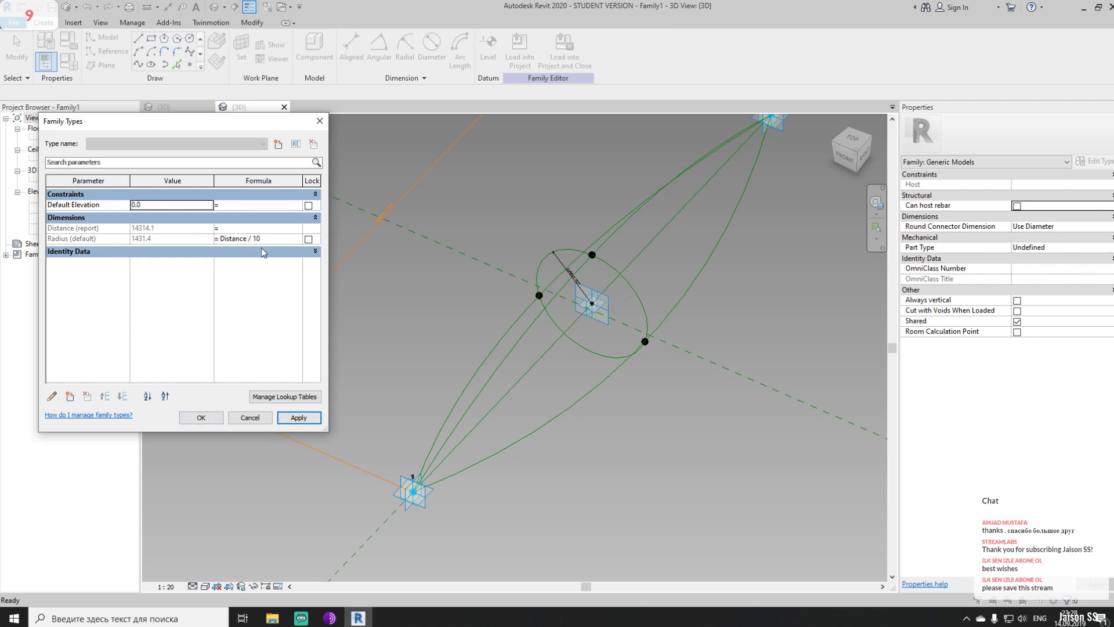
click(200, 419)
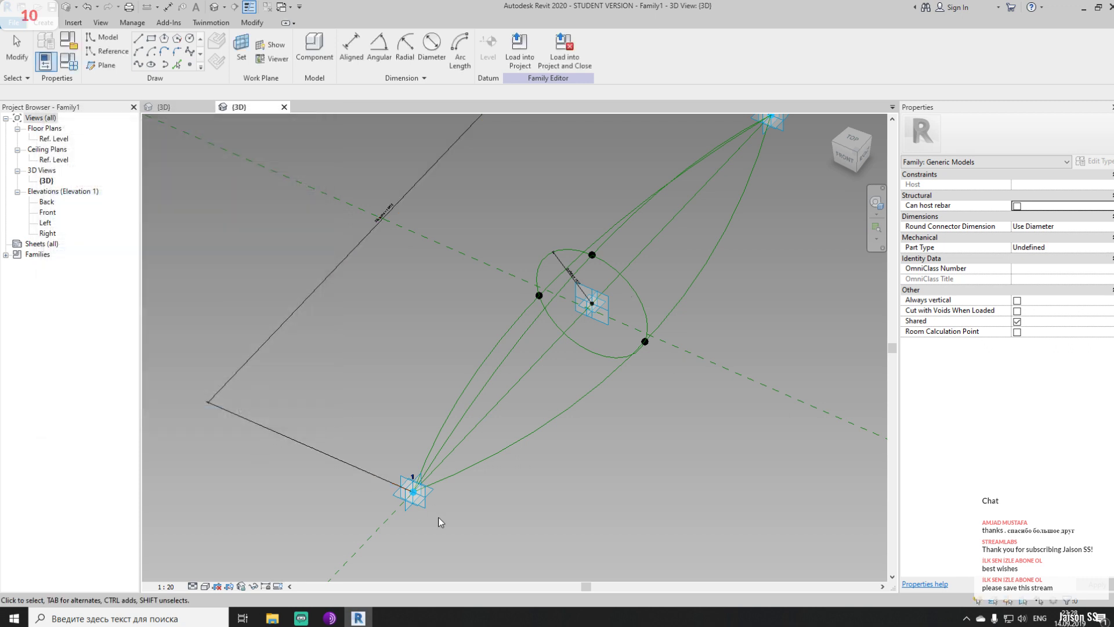
click(413, 492)
middle_drag(488, 455, 565, 404)
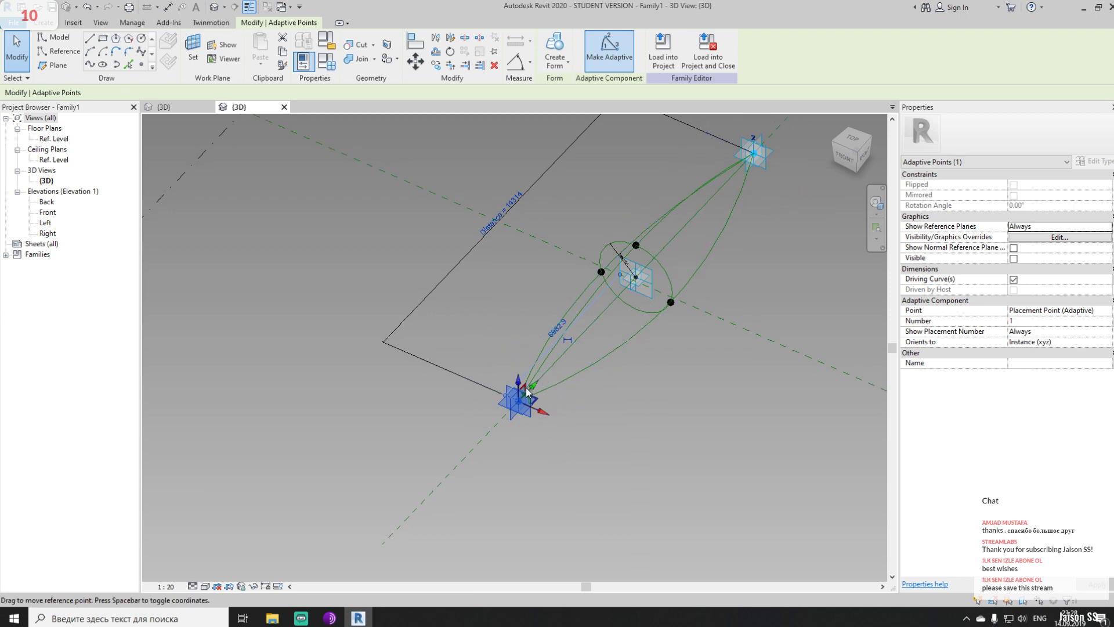
drag(532, 389, 523, 446)
click(523, 447)
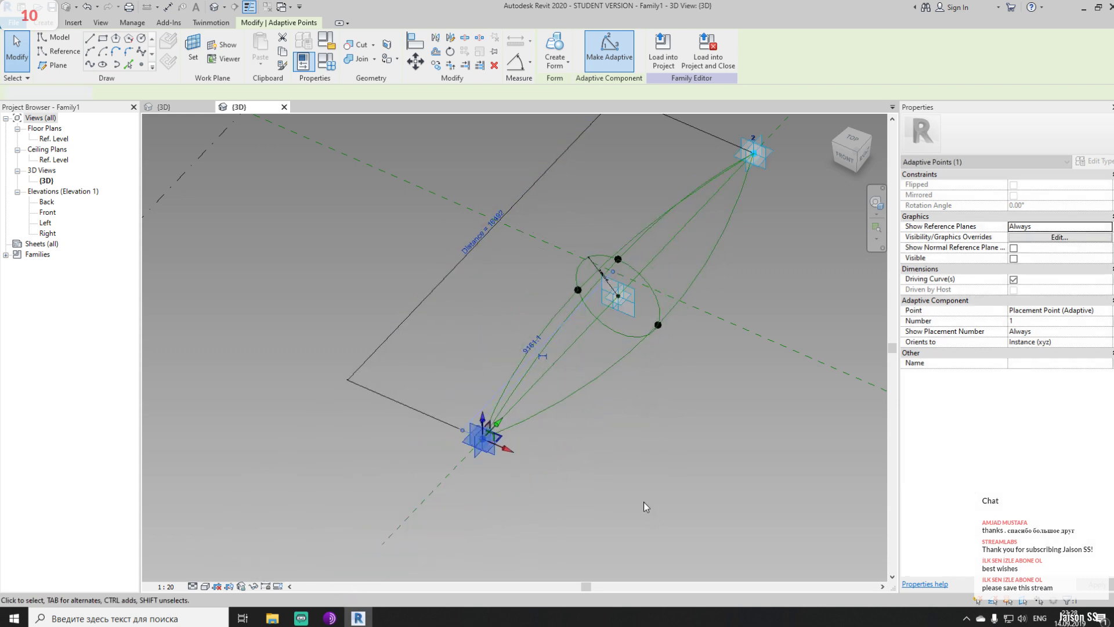
shift+middle_drag(643, 499, 573, 441)
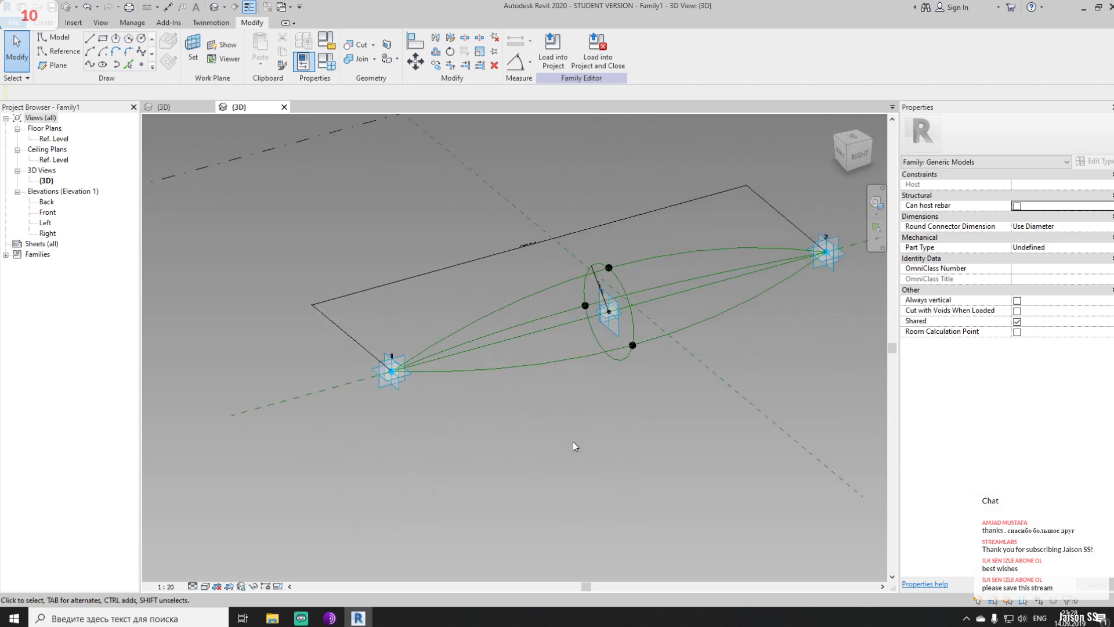
Add a type length parameter named 111 under Dimensions in the family types
click(43, 22)
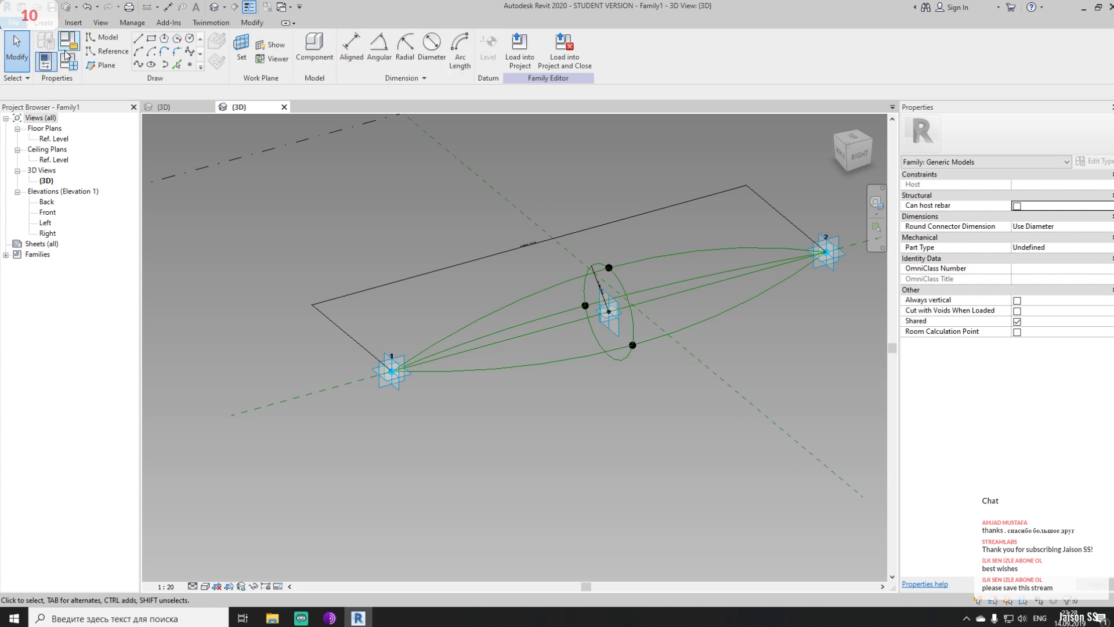
click(69, 60)
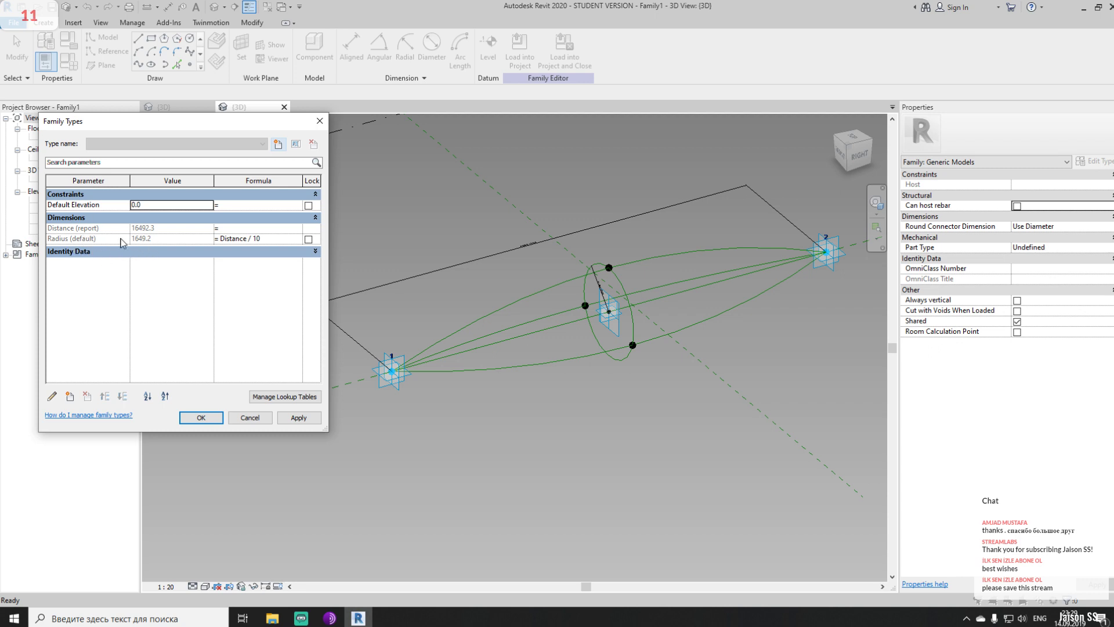
click(69, 395)
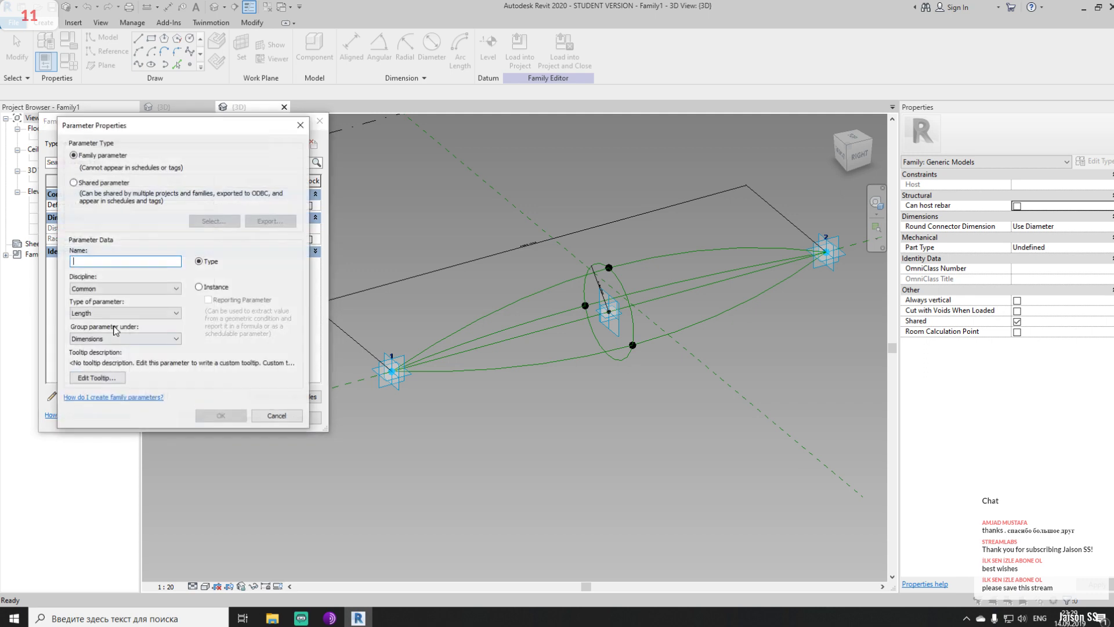
text(111)
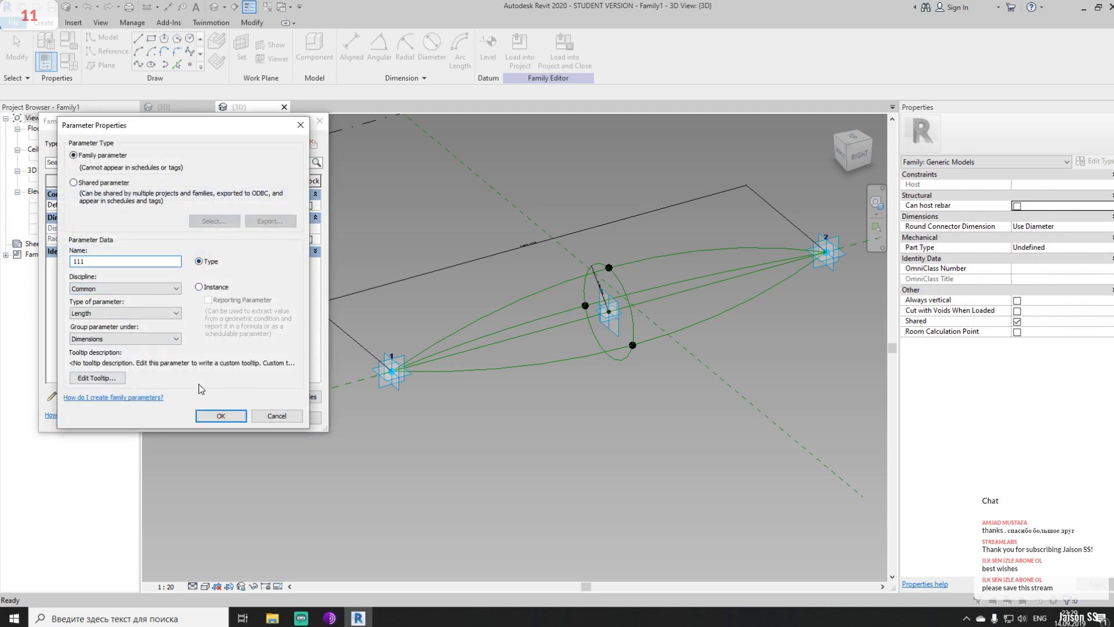
click(221, 415)
Try to drive the type parameter 111 with the formula Distance
click(76, 238)
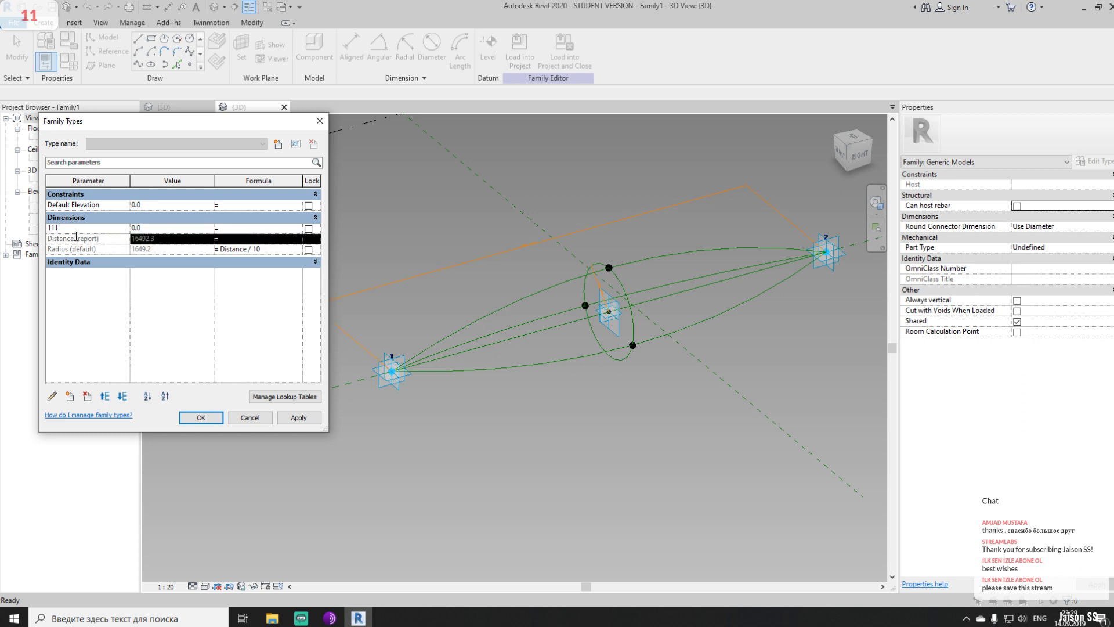
click(258, 228)
text(Distance)
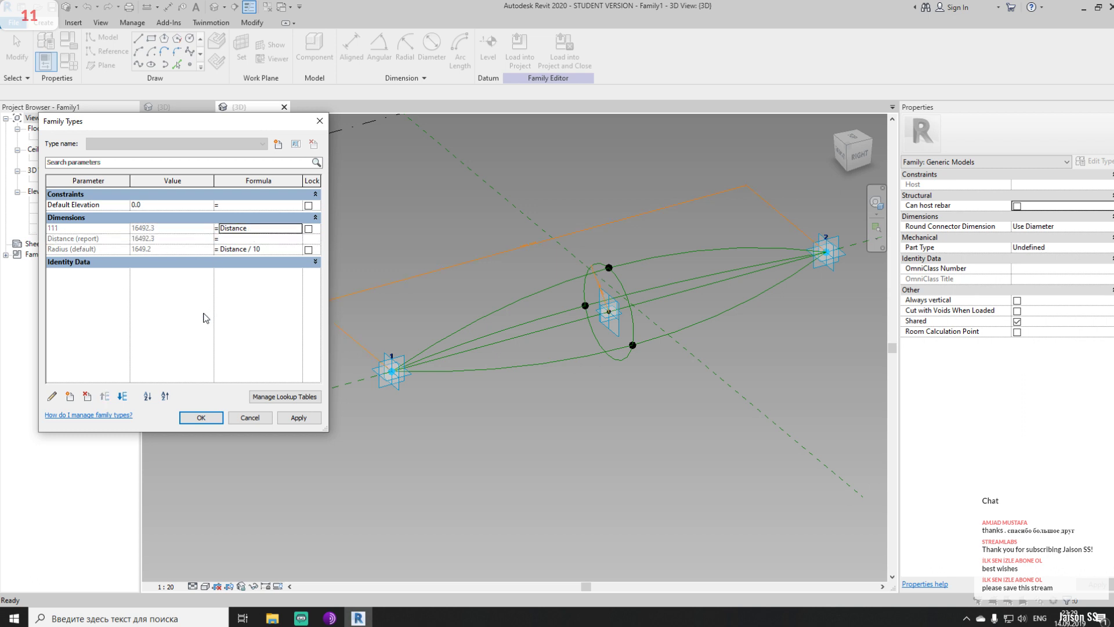
click(292, 418)
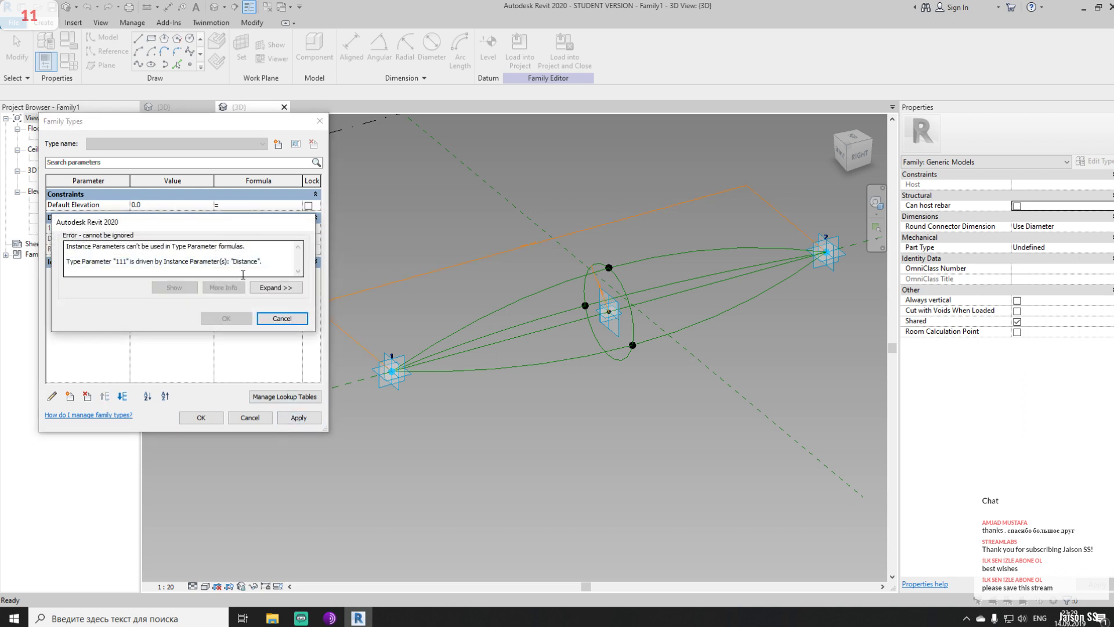
click(273, 322)
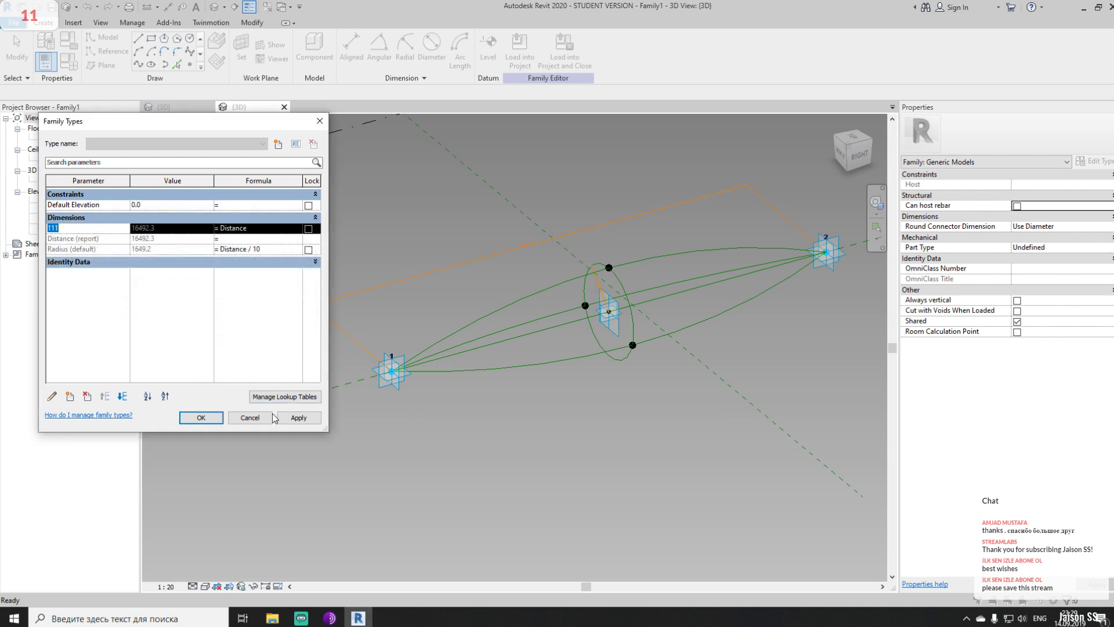
Discard the test parameter 111 by cancelling the family types changes, and check the remaining parameters
click(87, 396)
click(586, 309)
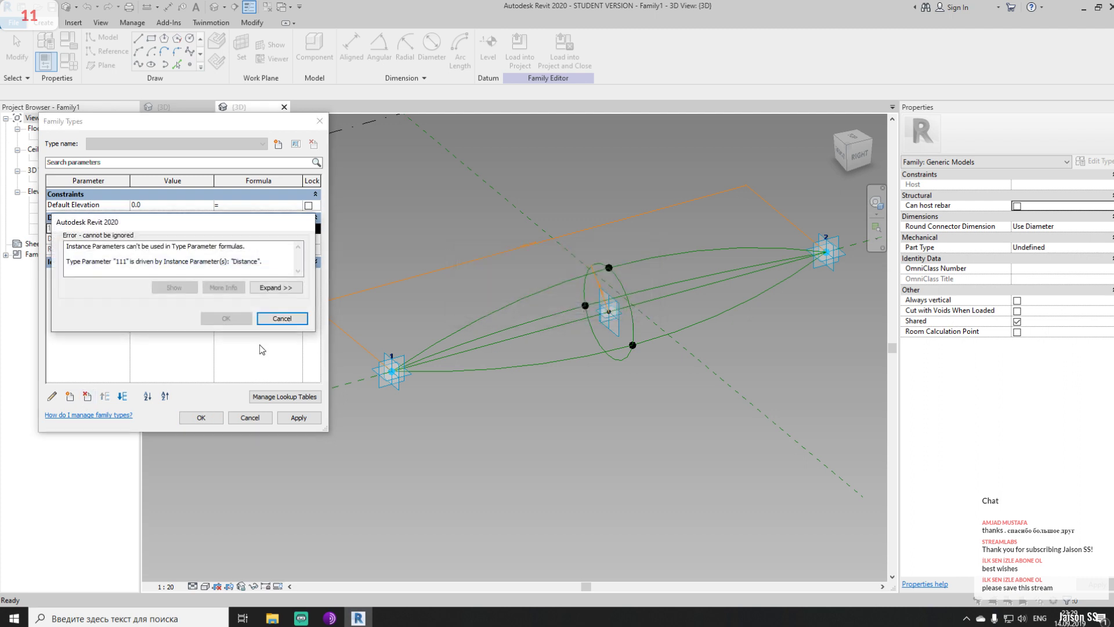
click(282, 318)
click(261, 417)
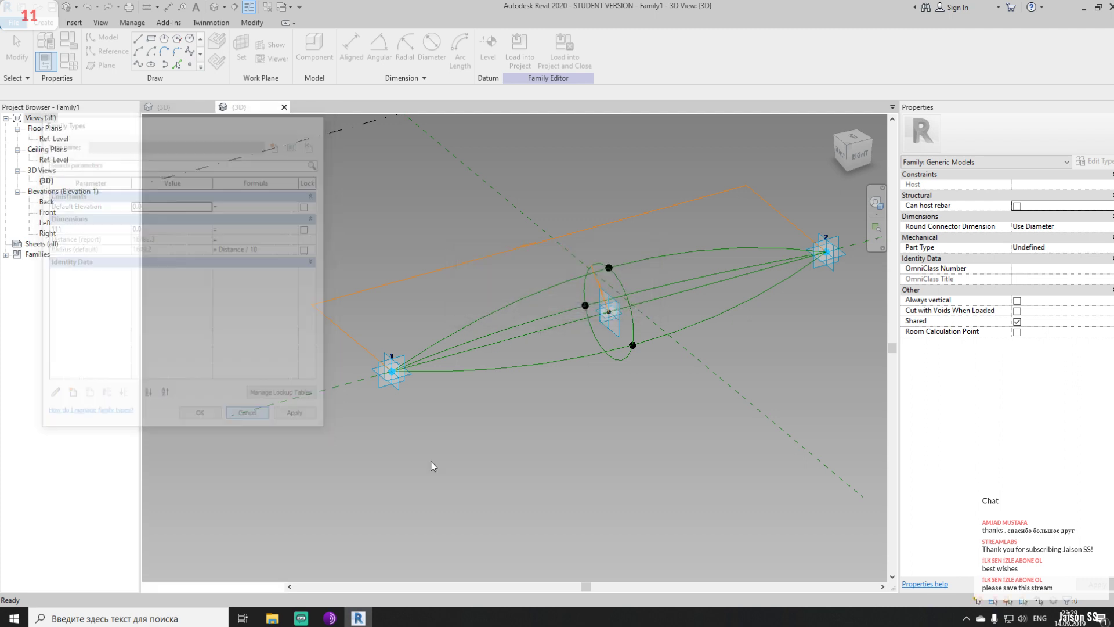
click(69, 60)
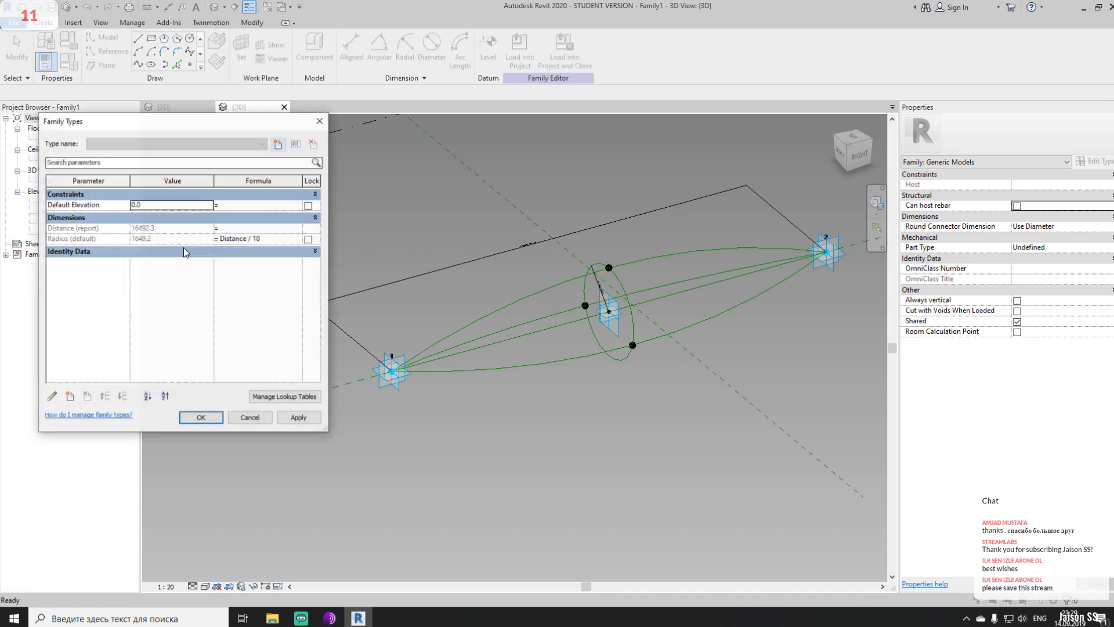
click(208, 419)
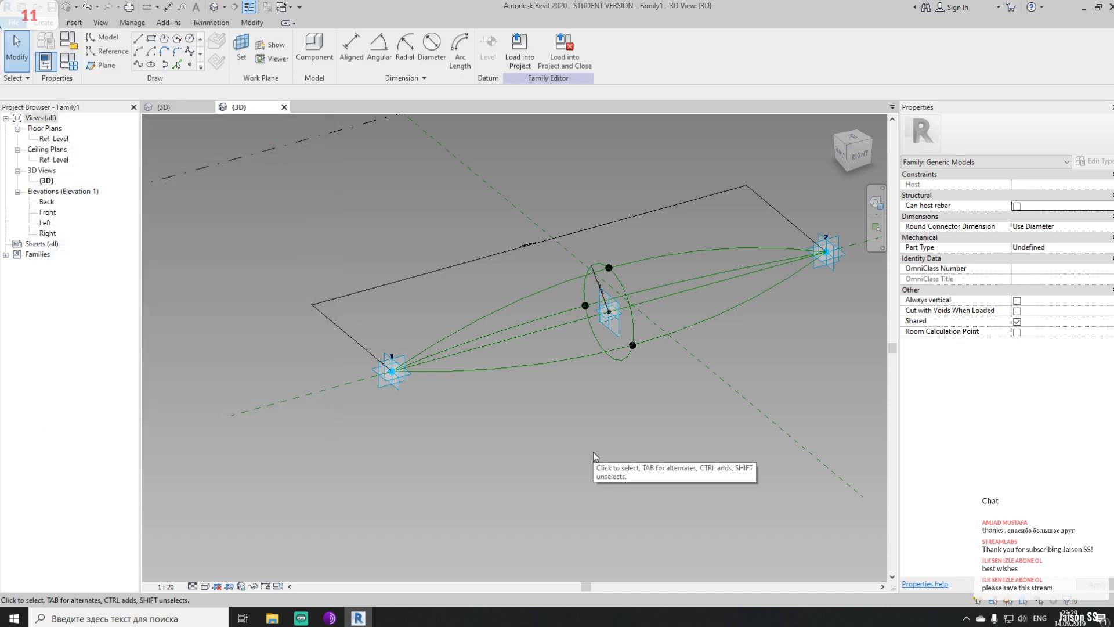
Create a new family from the Metric Generic Model Adaptive template
shift+middle_drag(595, 452, 496, 458)
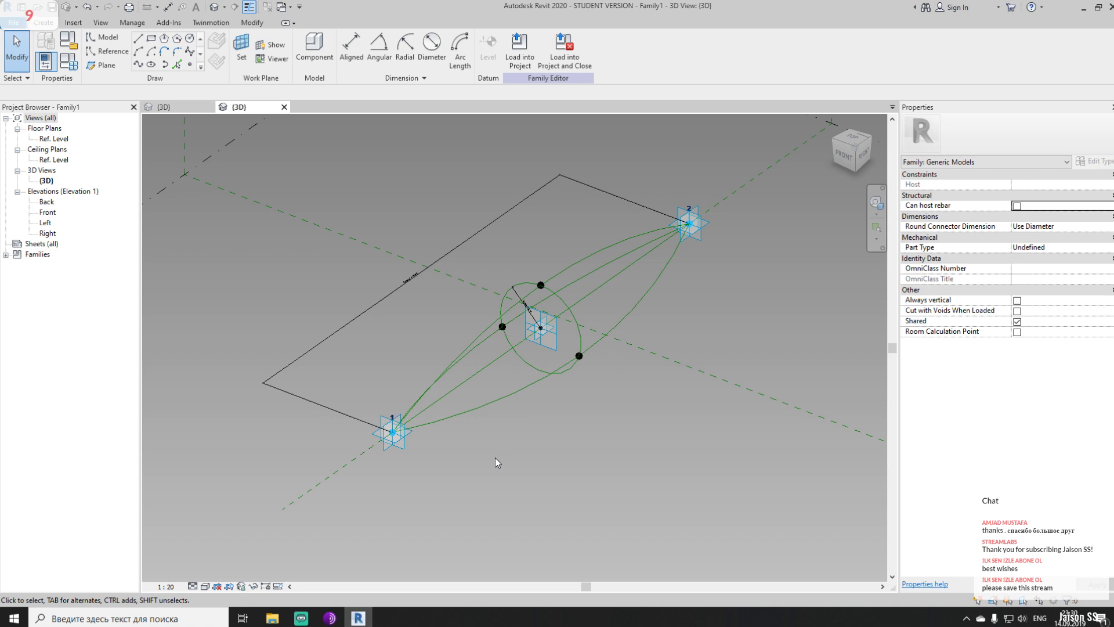
mouse_move(577, 447)
shift+middle_down()
mouse_move(662, 429)
mouse_move(574, 427)
shift+middle_up()
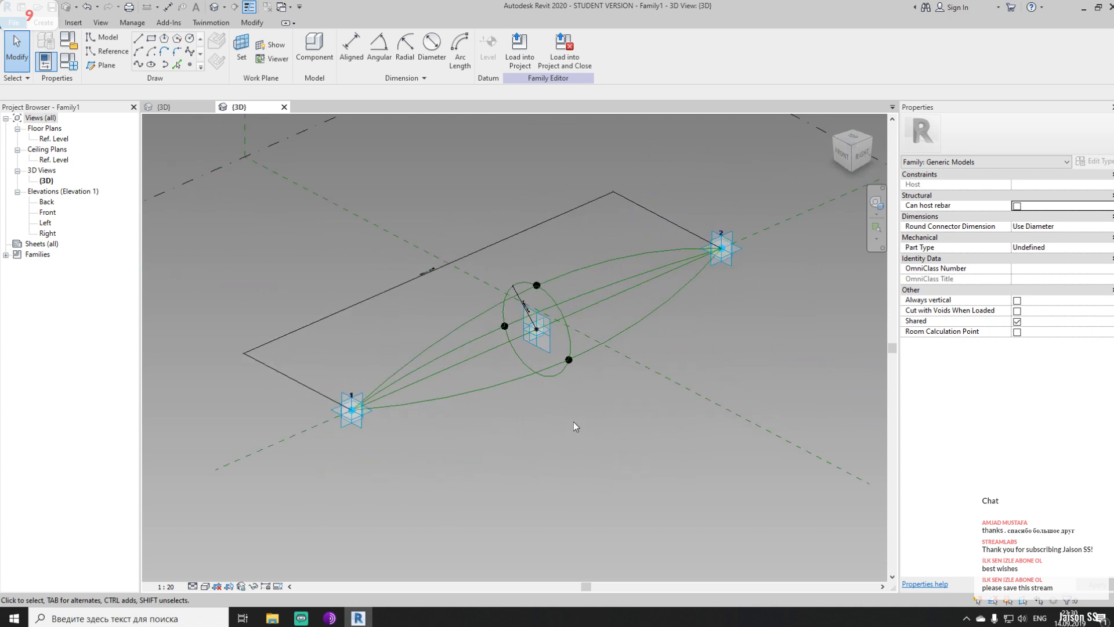
click(16, 23)
mouse_move(77, 77)
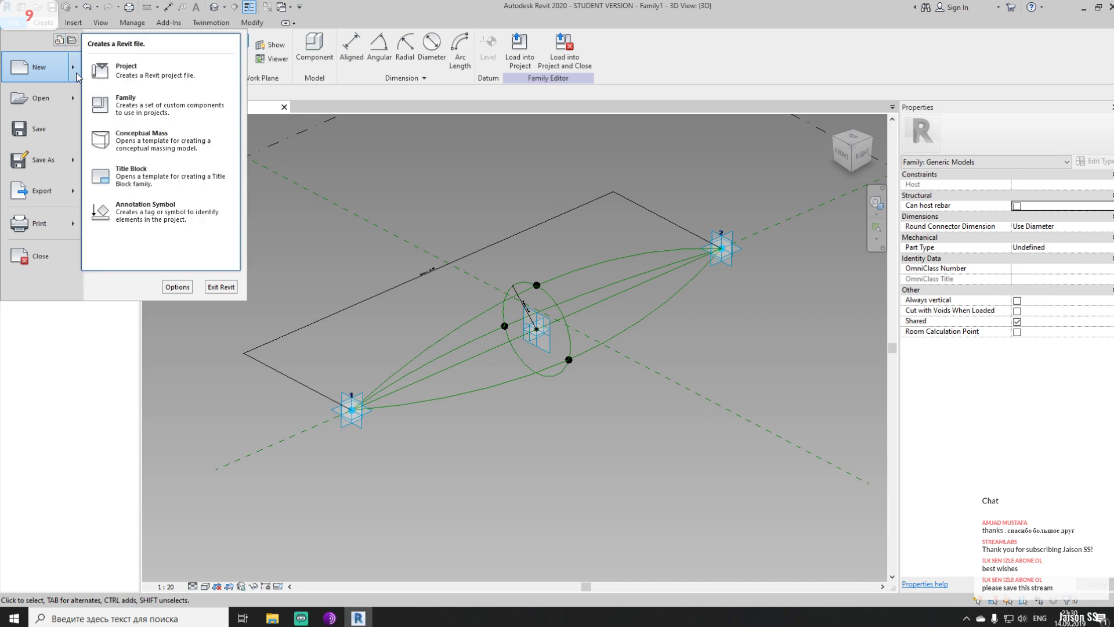
click(125, 103)
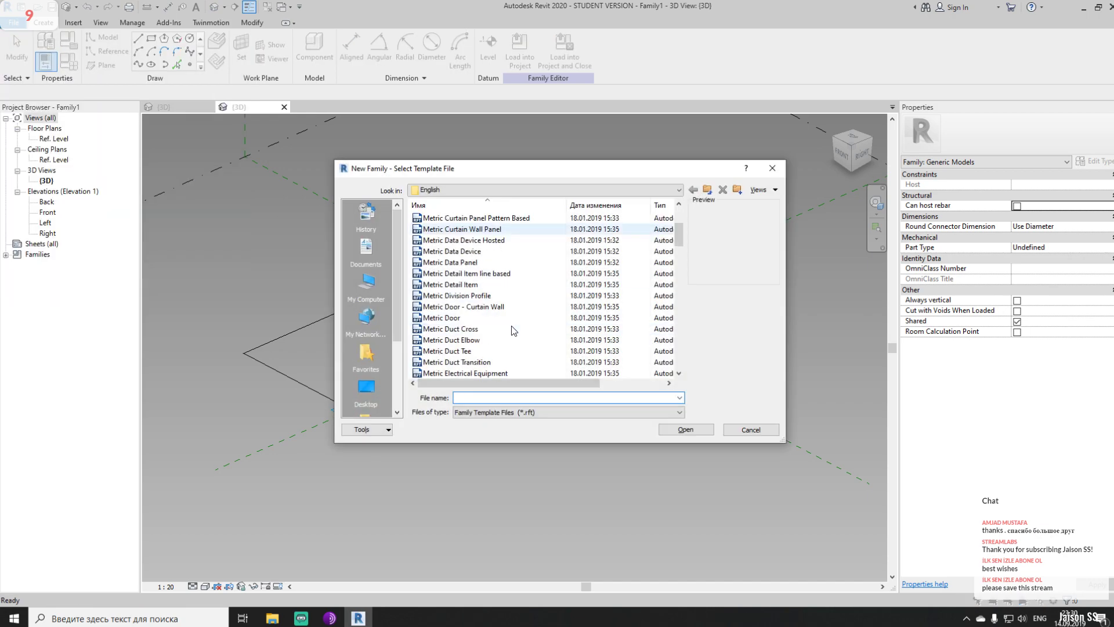
click(476, 239)
drag(592, 176, 583, 251)
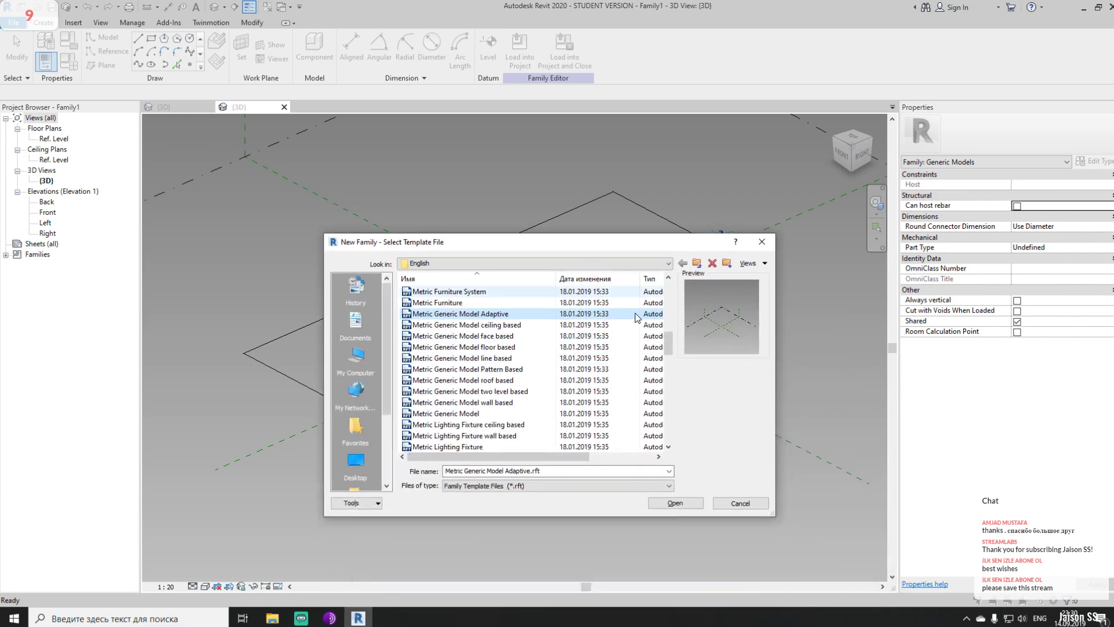
click(673, 506)
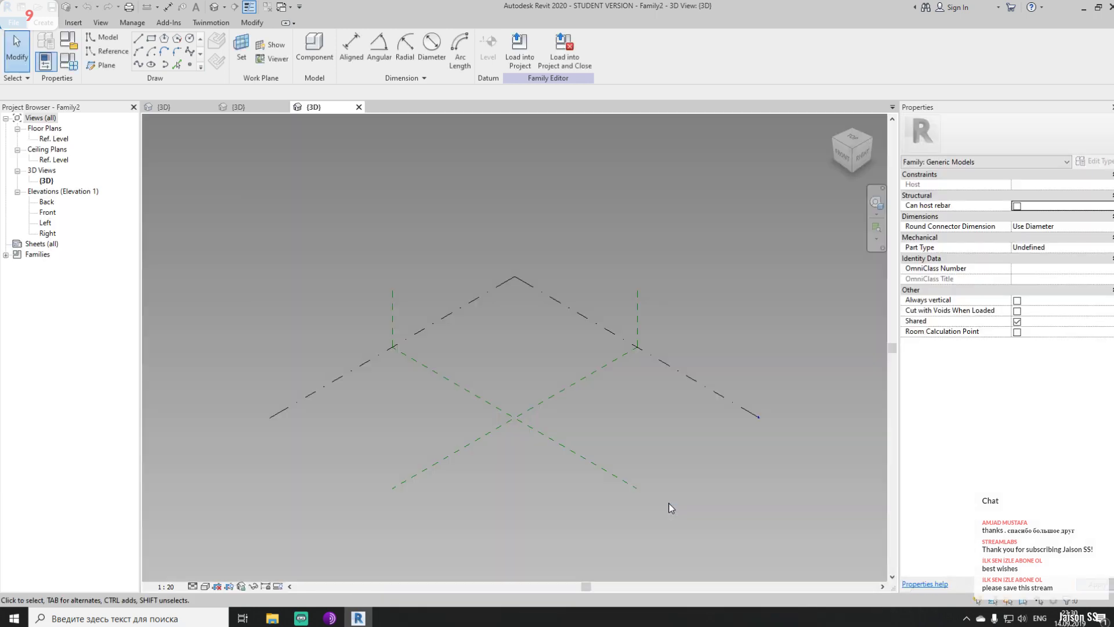
Save the new family as Pipe in a new desktop folder named TEst
click(13, 22)
mouse_move(79, 161)
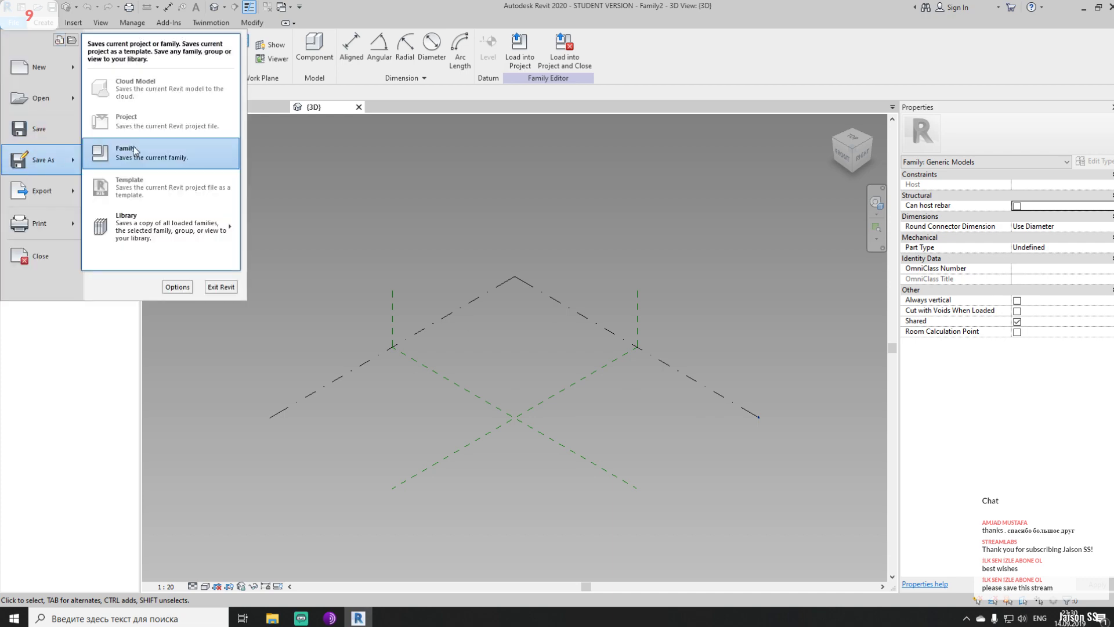
click(143, 157)
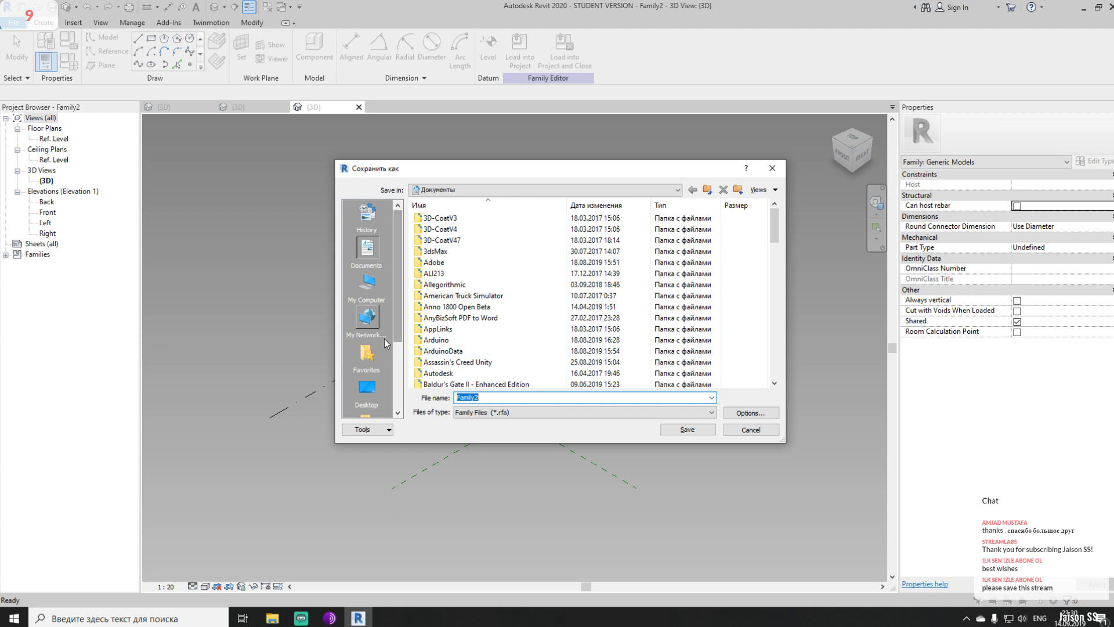
click(367, 389)
right_click(502, 355)
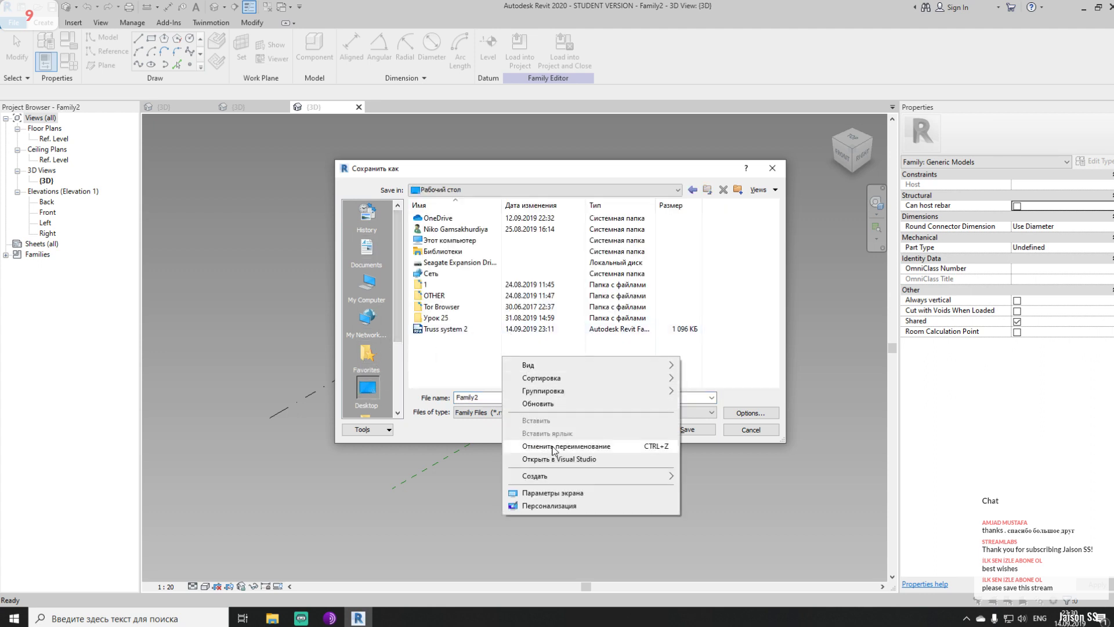
mouse_move(638, 459)
click(709, 476)
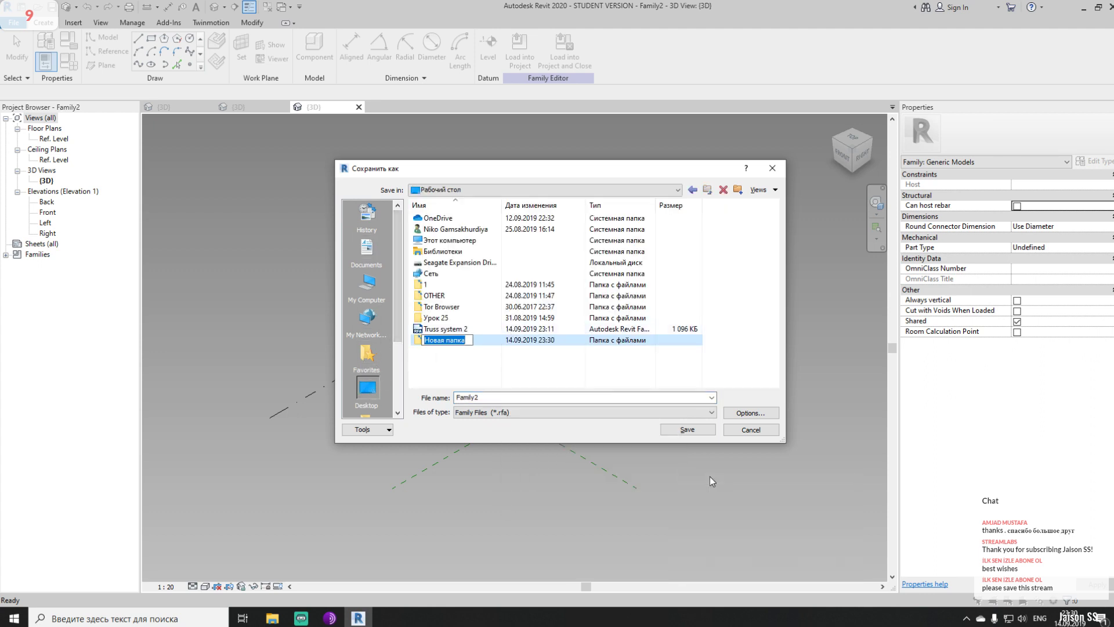
text(TEs)
key(Return)
key(Return)
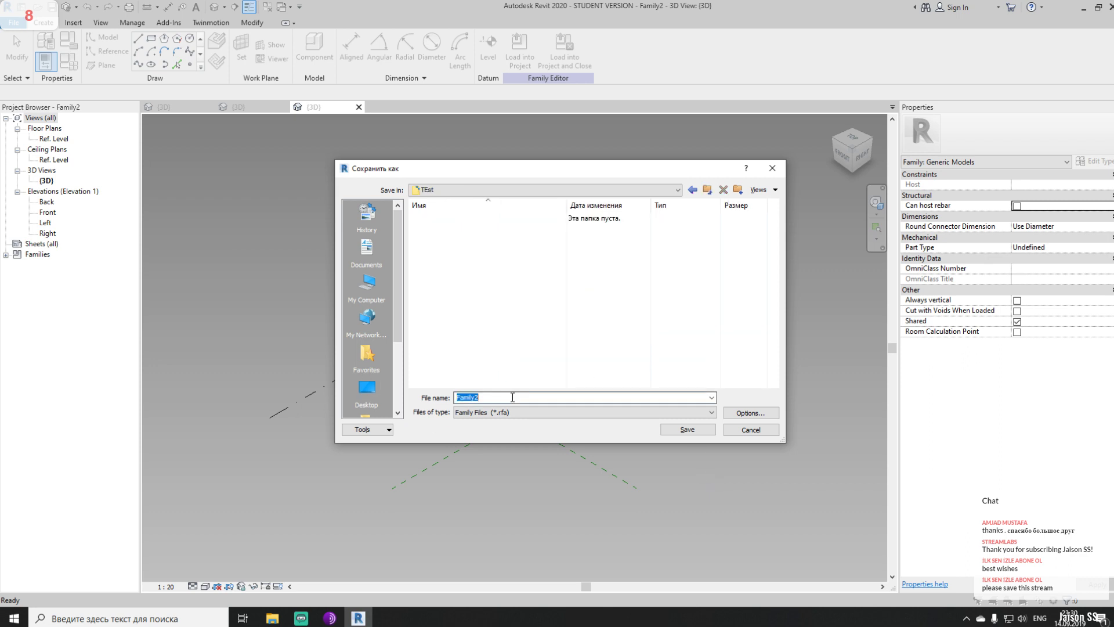
text(Pl)
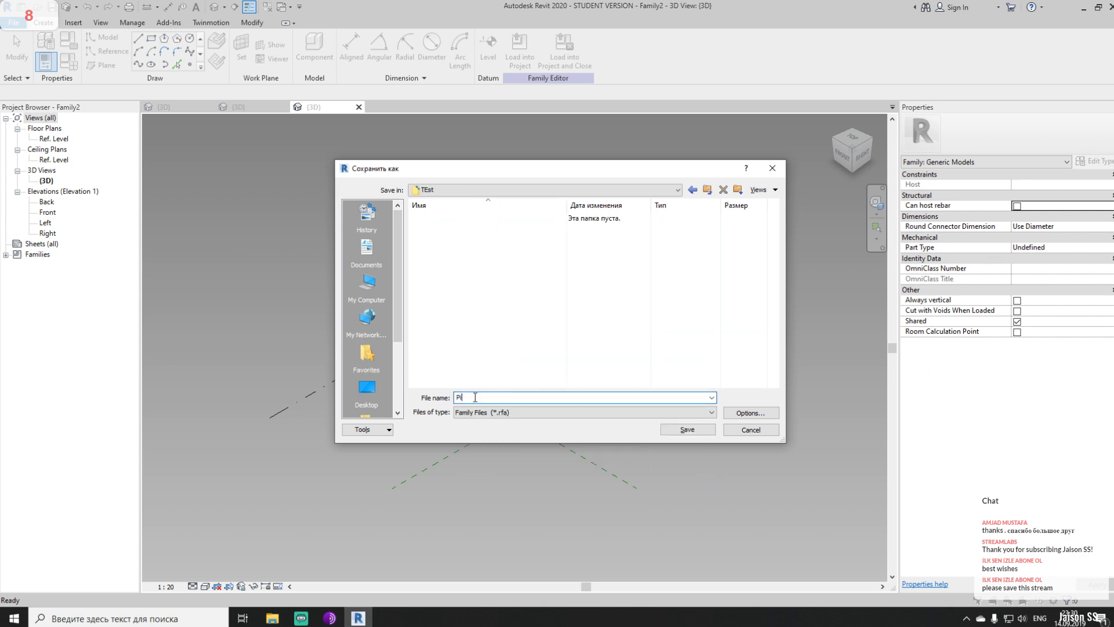
click(685, 430)
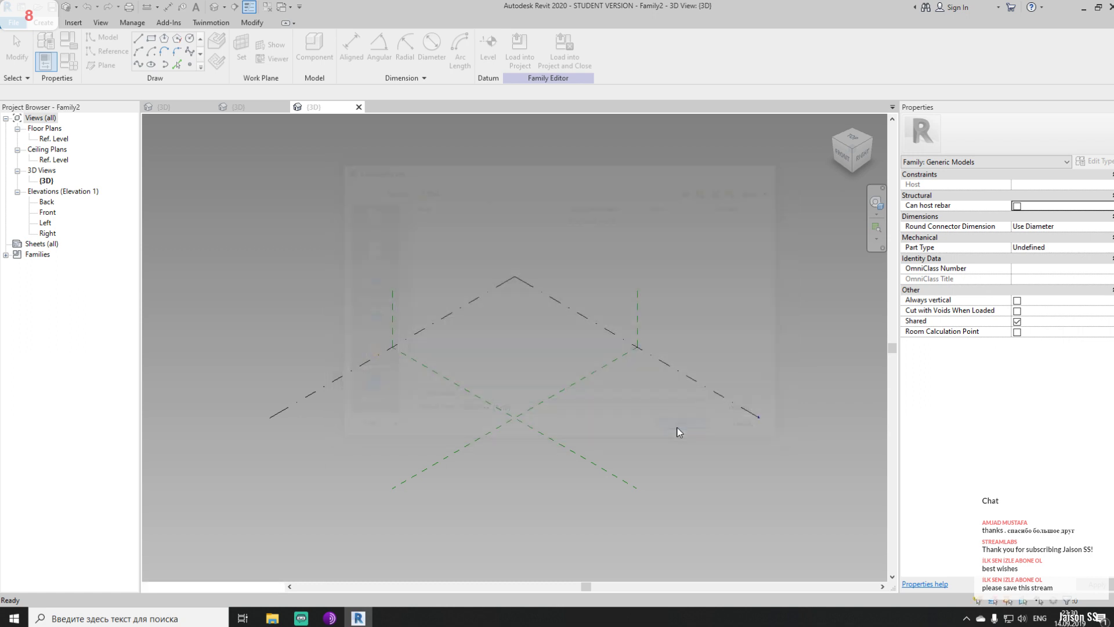
Place three reference points in a roughly diagonal row on the Ref. Level plane of the Pipe family, near the reference plane crossing
scroll(524, 432, up, 4)
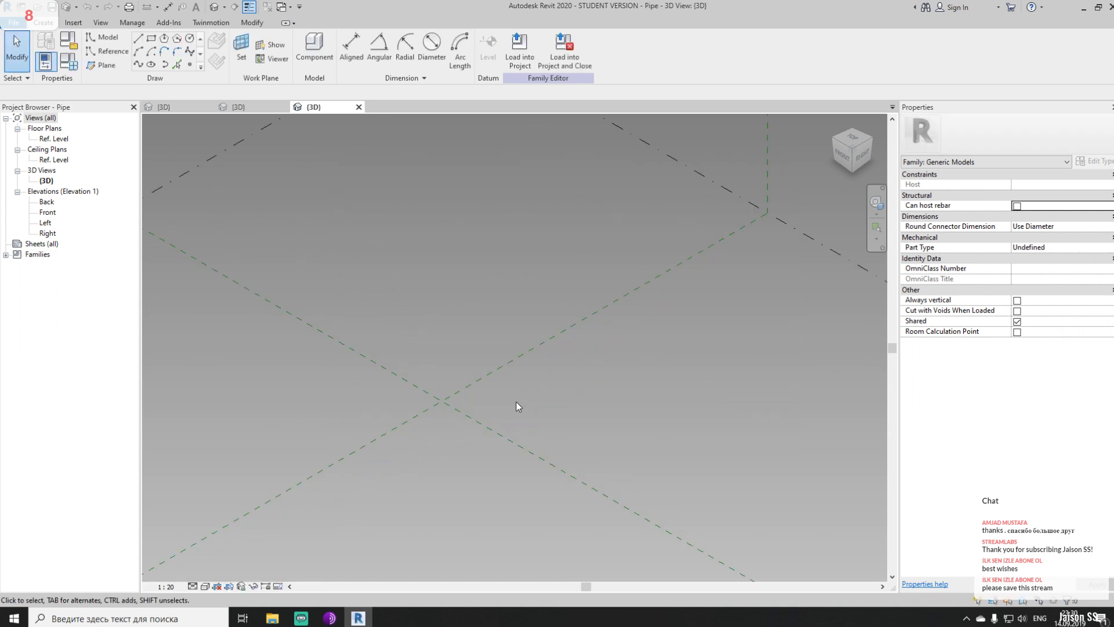
click(246, 111)
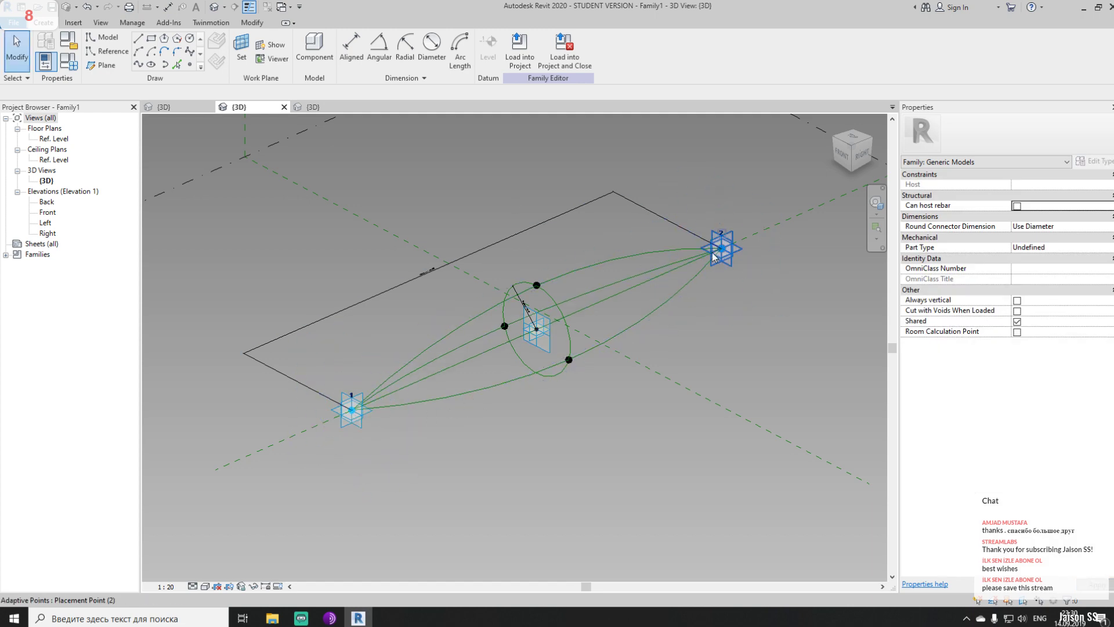
click(312, 107)
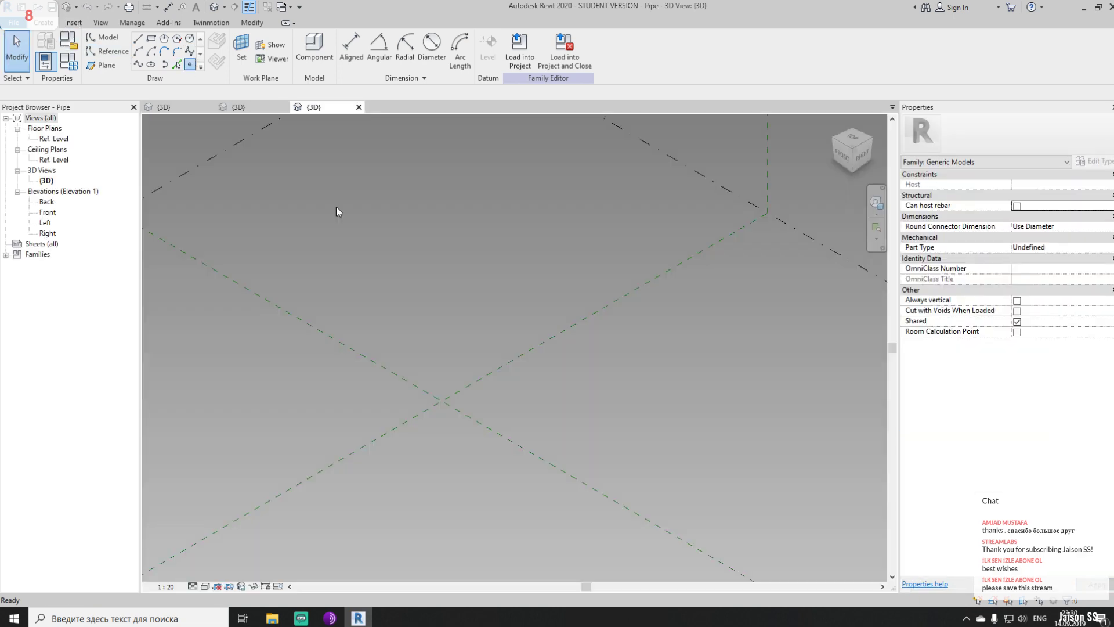
click(190, 65)
click(401, 484)
click(527, 392)
click(626, 323)
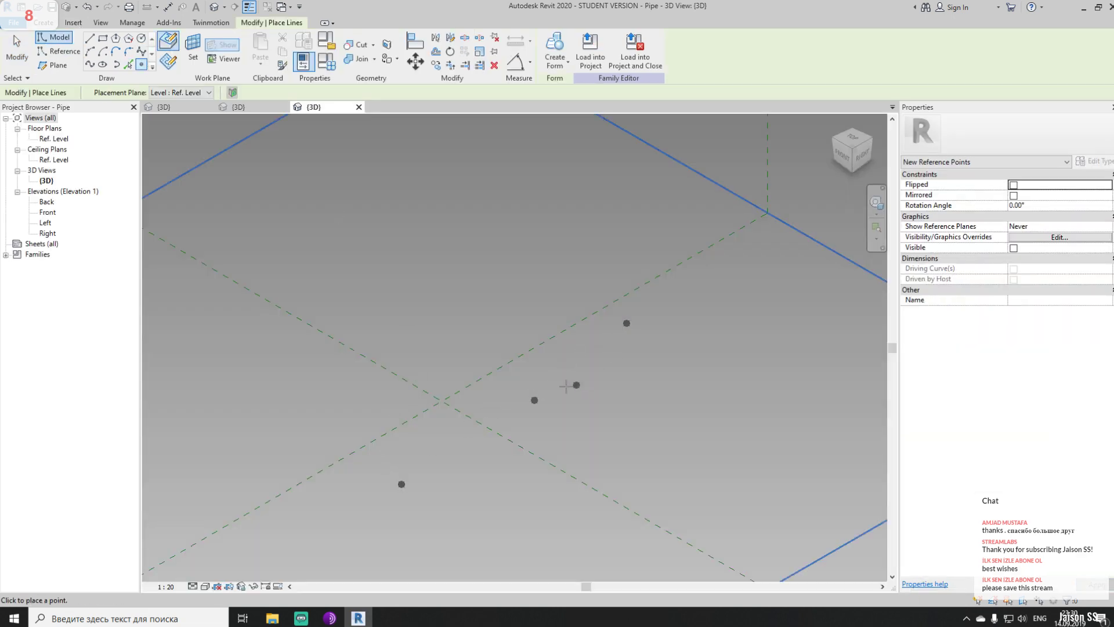
key(Escape)
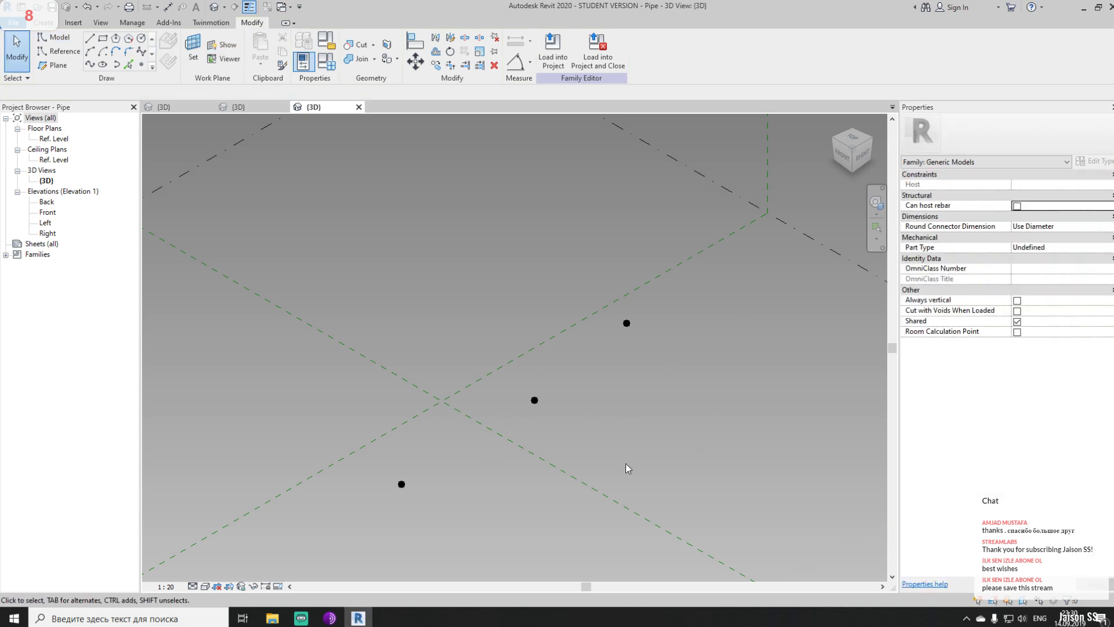
Convert the three reference points into adaptive placement points
drag(326, 227, 738, 541)
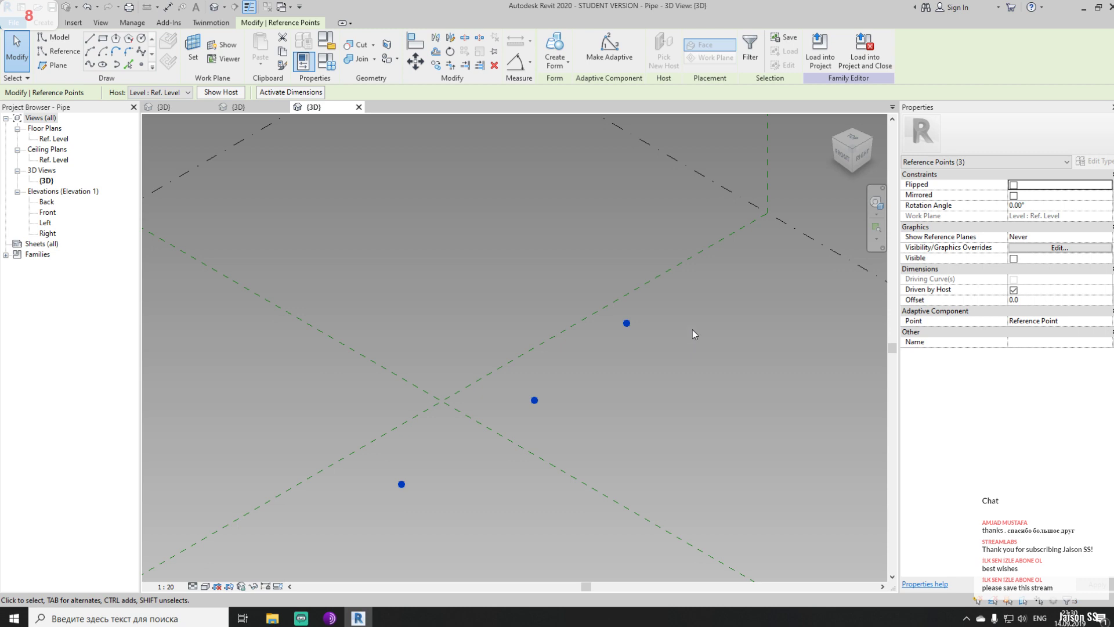
click(609, 49)
click(694, 388)
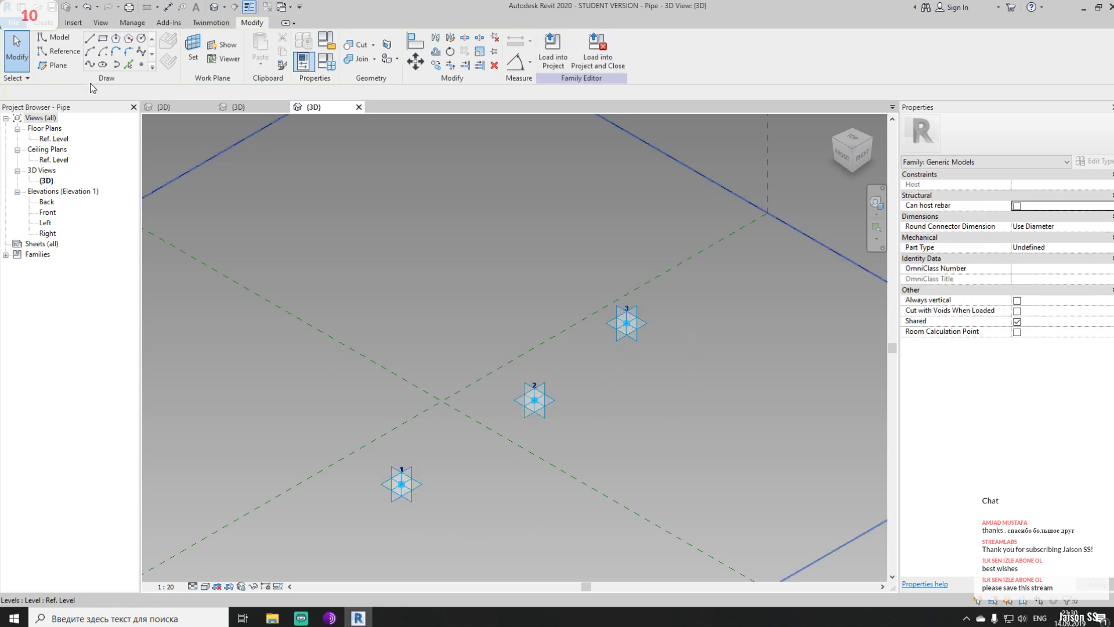
Draw a reference spline through adaptive points 1, 2 and 3
click(72, 53)
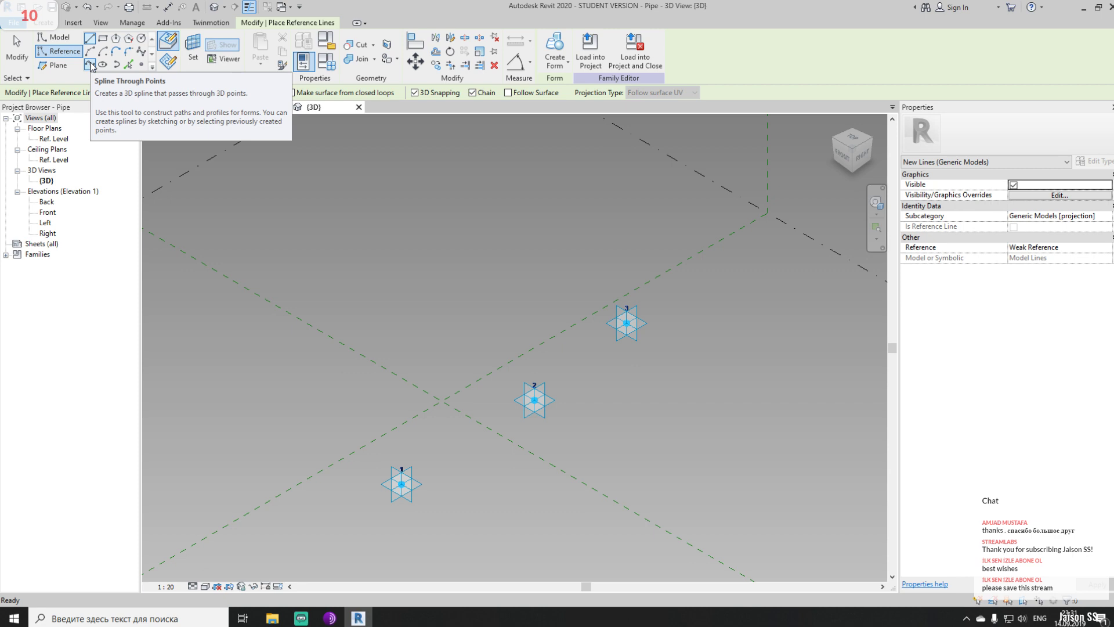
click(90, 65)
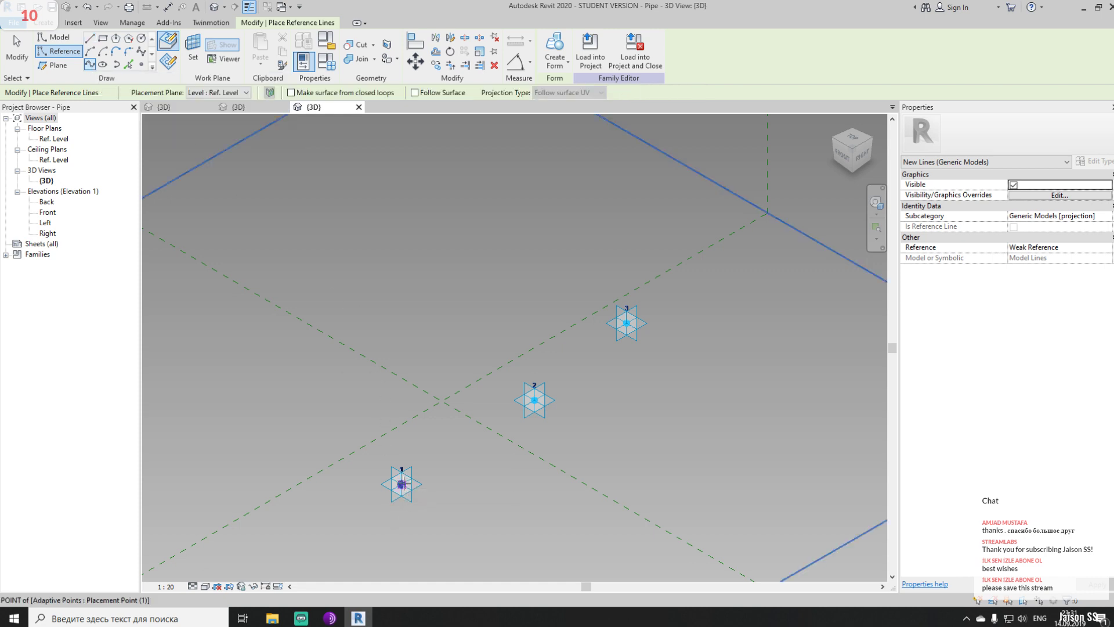
click(401, 484)
click(535, 400)
click(626, 323)
key(Escape)
key(Escape)
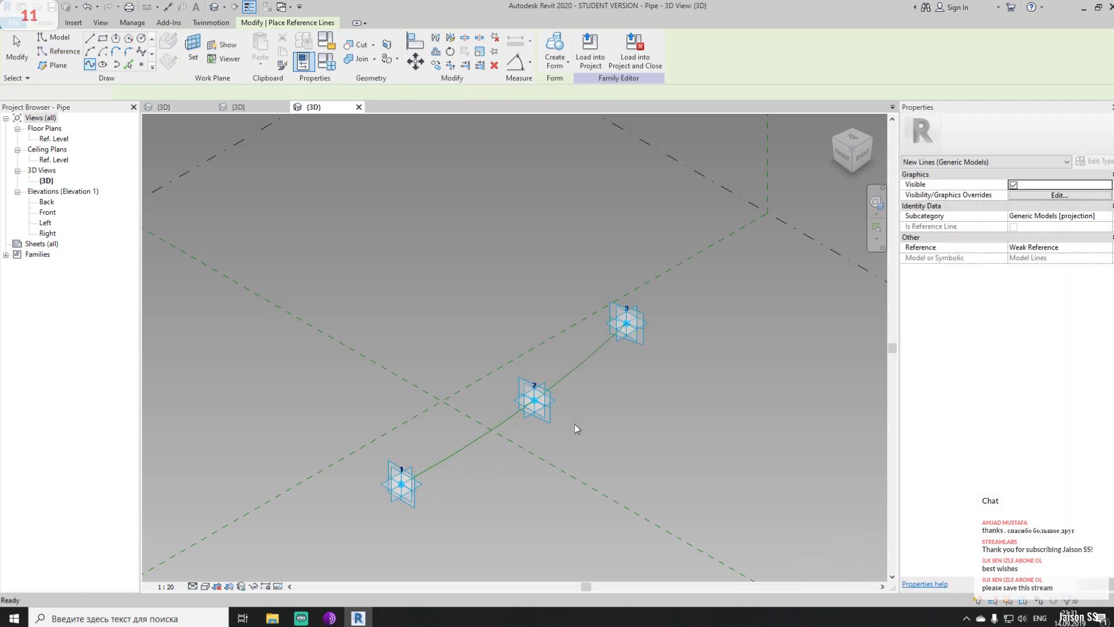
Place a reference point on the spline roughly midway between adaptive points 1 and 2
scroll(574, 424, up, 3)
middle_drag(559, 467, 573, 406)
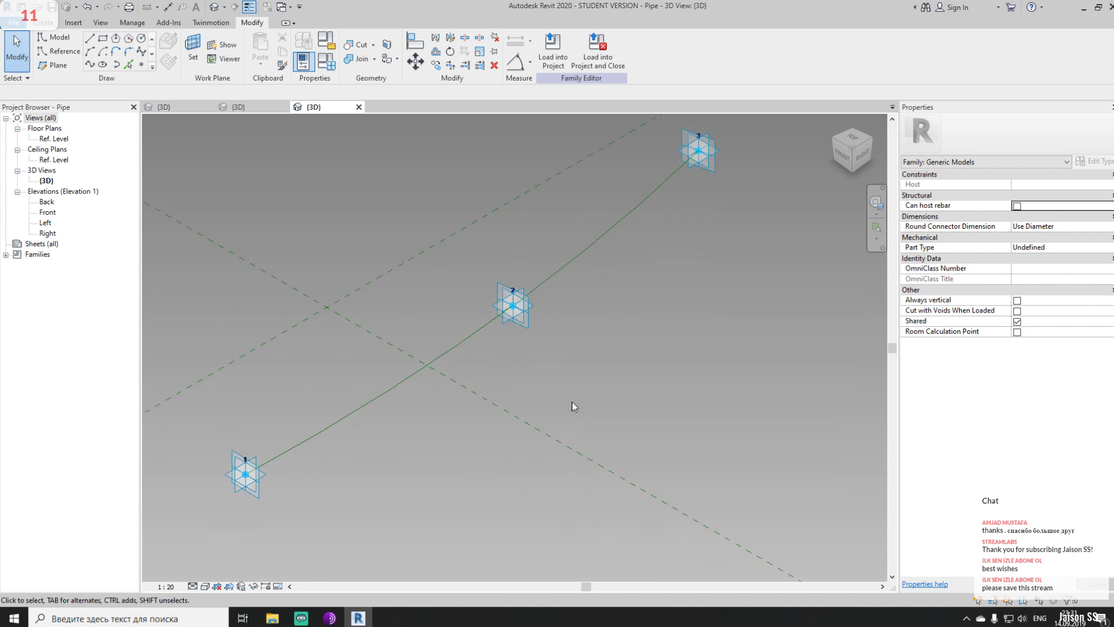
click(141, 64)
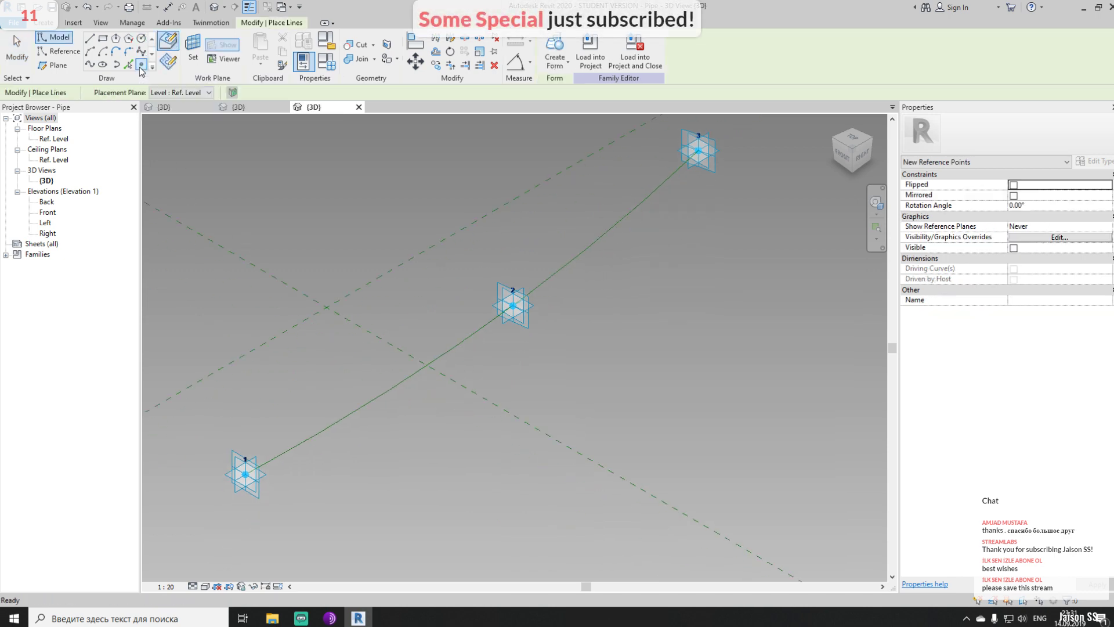
click(361, 408)
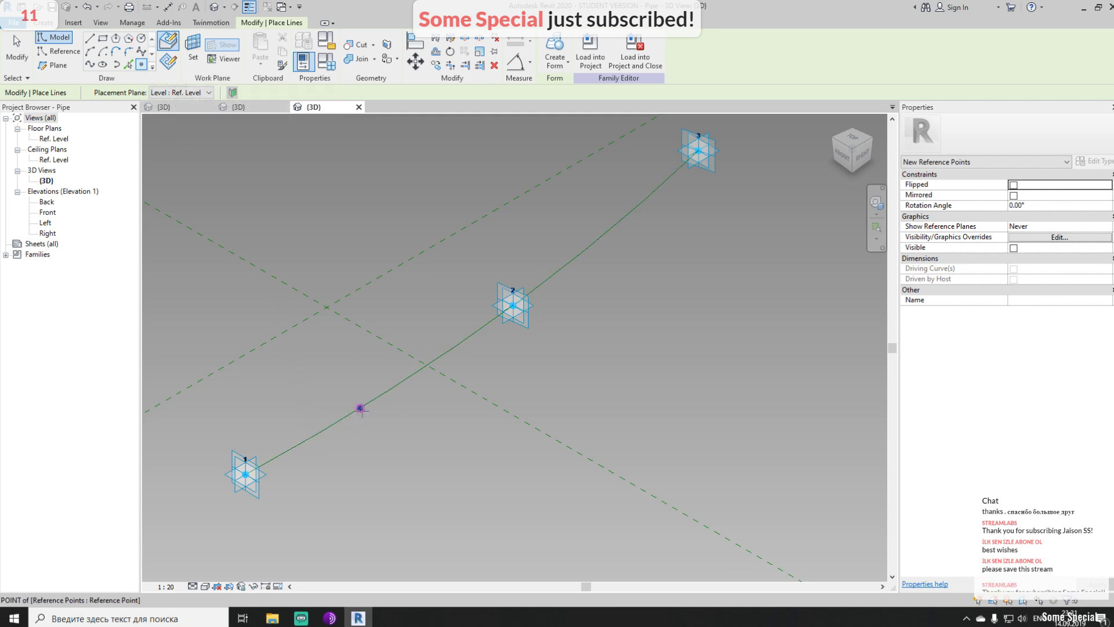
key(Escape)
Set the reference planes of the point hosted on the spline to show Always
drag(339, 369, 394, 442)
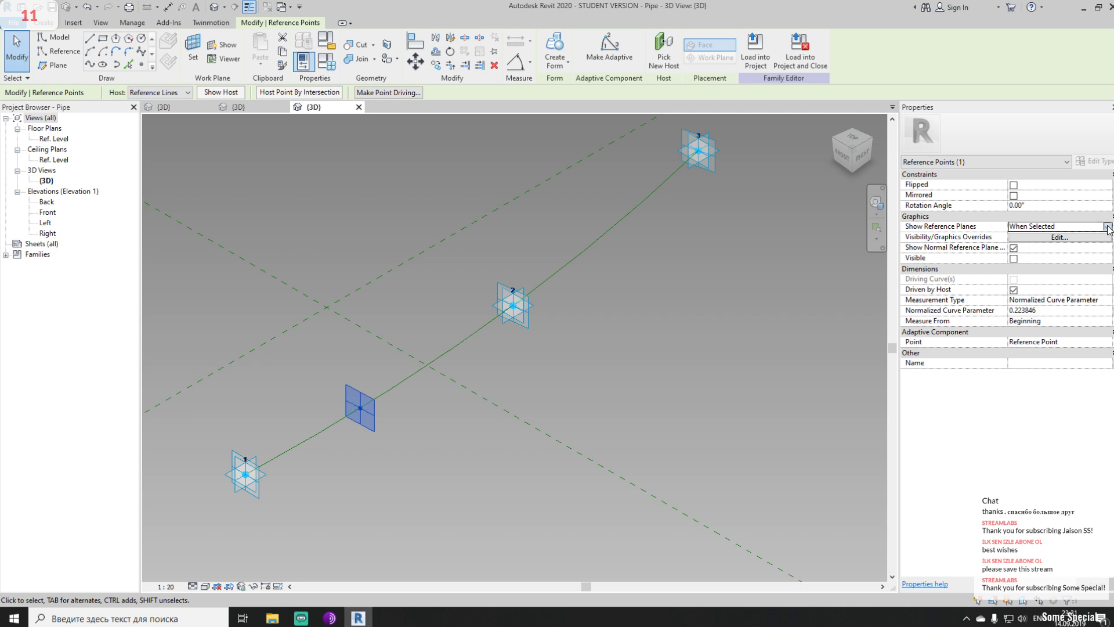
click(1107, 228)
click(1039, 254)
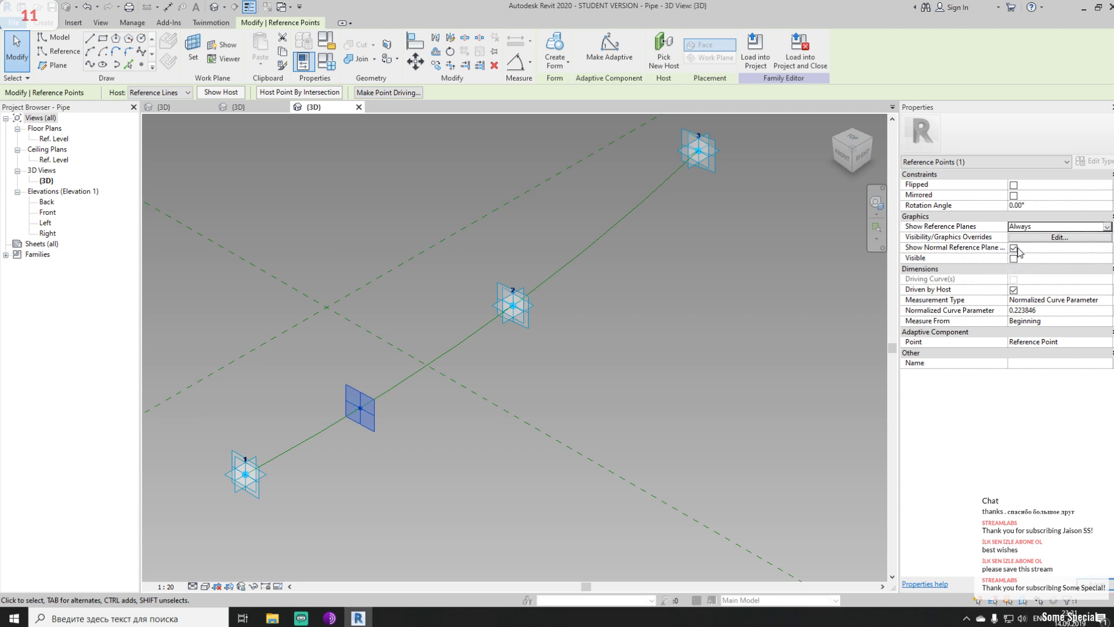
click(624, 401)
Draw a reference circle of about 1100 mm radius centred on the hosted point, on its plane perpendicular to the spline
middle_drag(436, 483, 513, 395)
scroll(451, 388, up, 2)
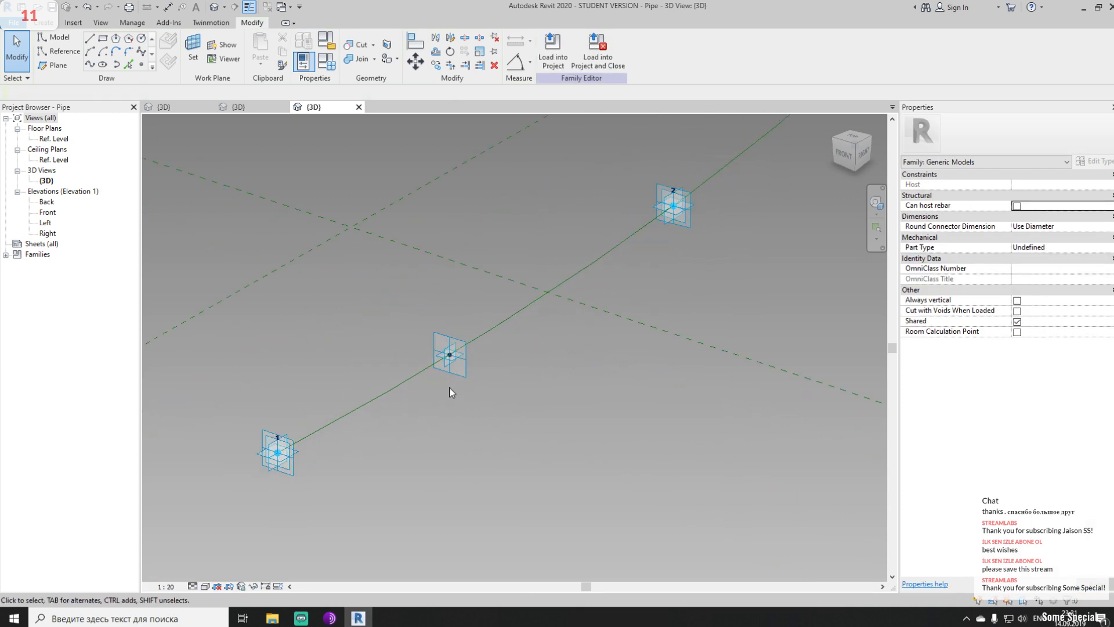
click(58, 51)
key(Escape)
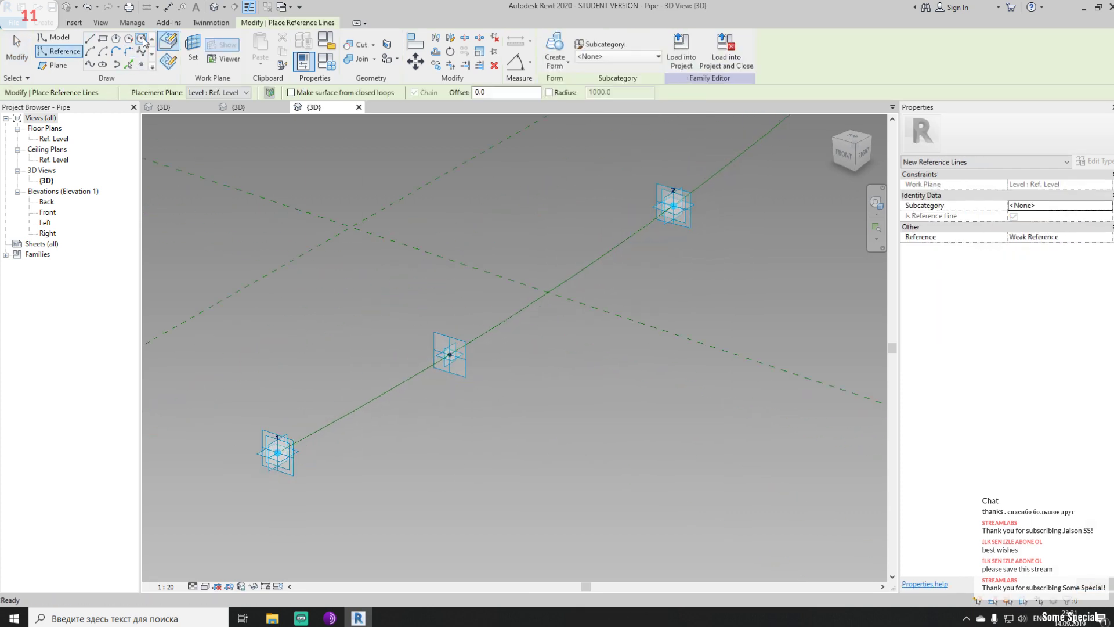
click(190, 58)
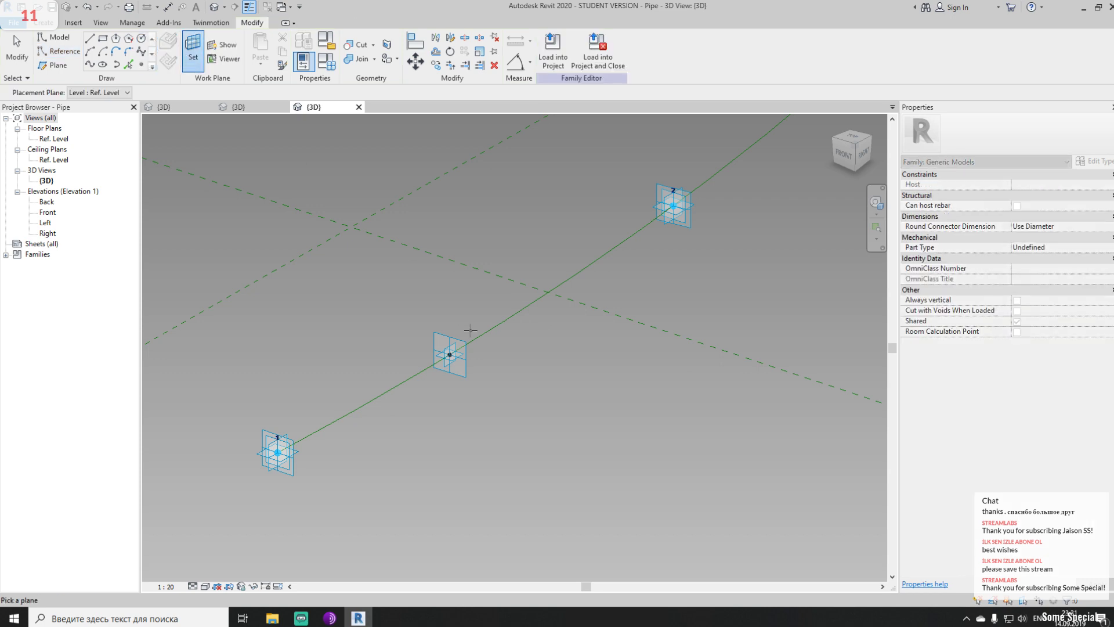
click(442, 336)
click(450, 355)
click(543, 407)
key(Escape)
key(Escape)
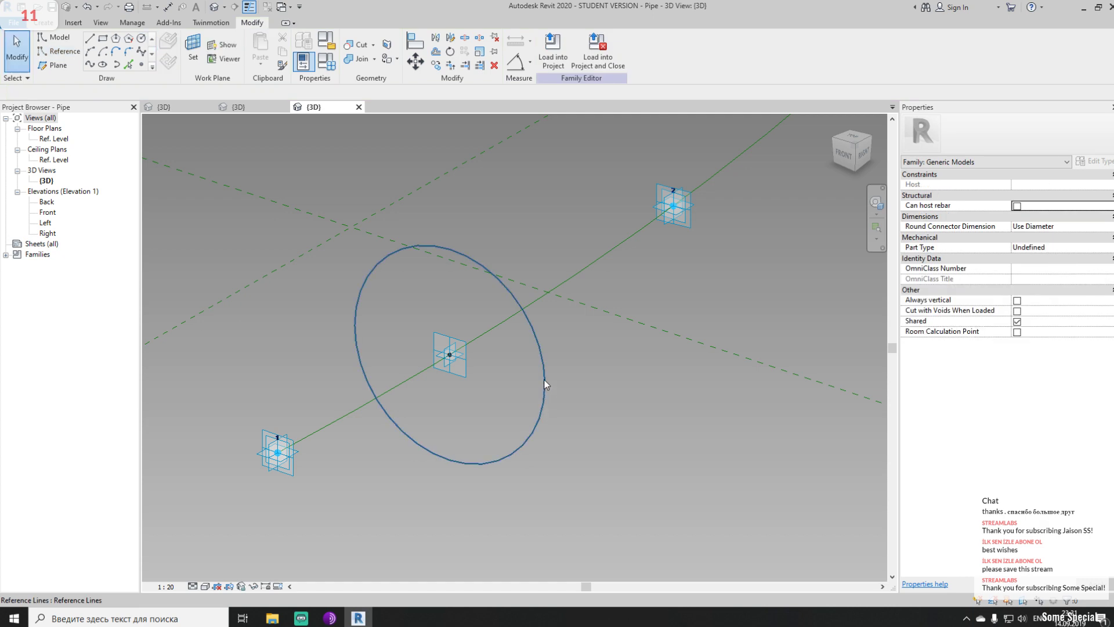
Make the circle's radius dimension permanent and label it with a new instance family parameter named Radius
click(544, 379)
click(410, 313)
click(426, 325)
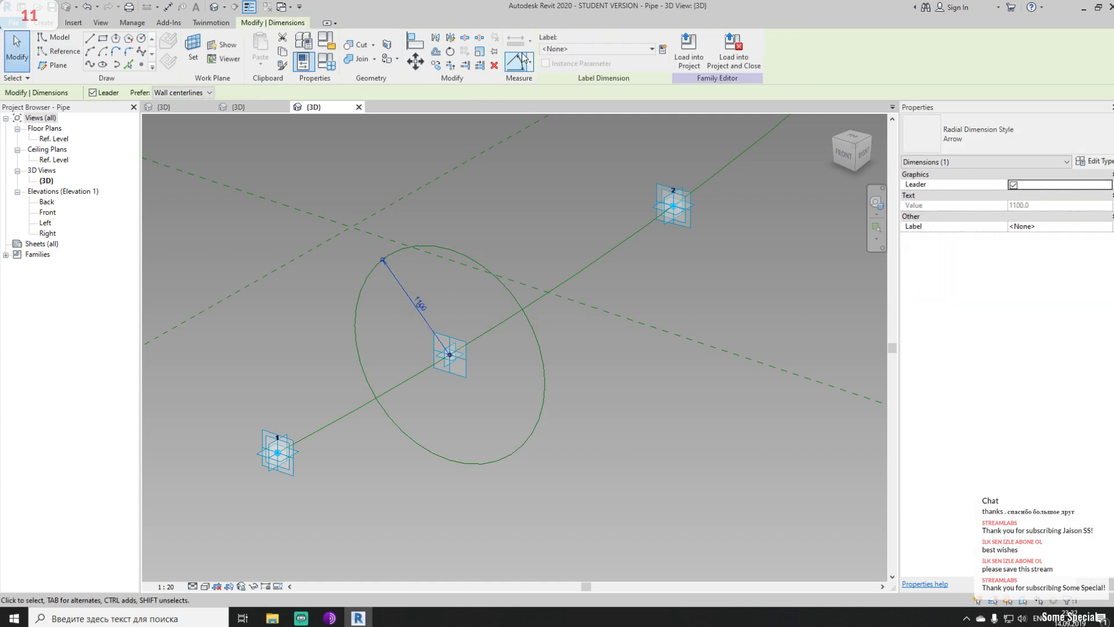
click(662, 50)
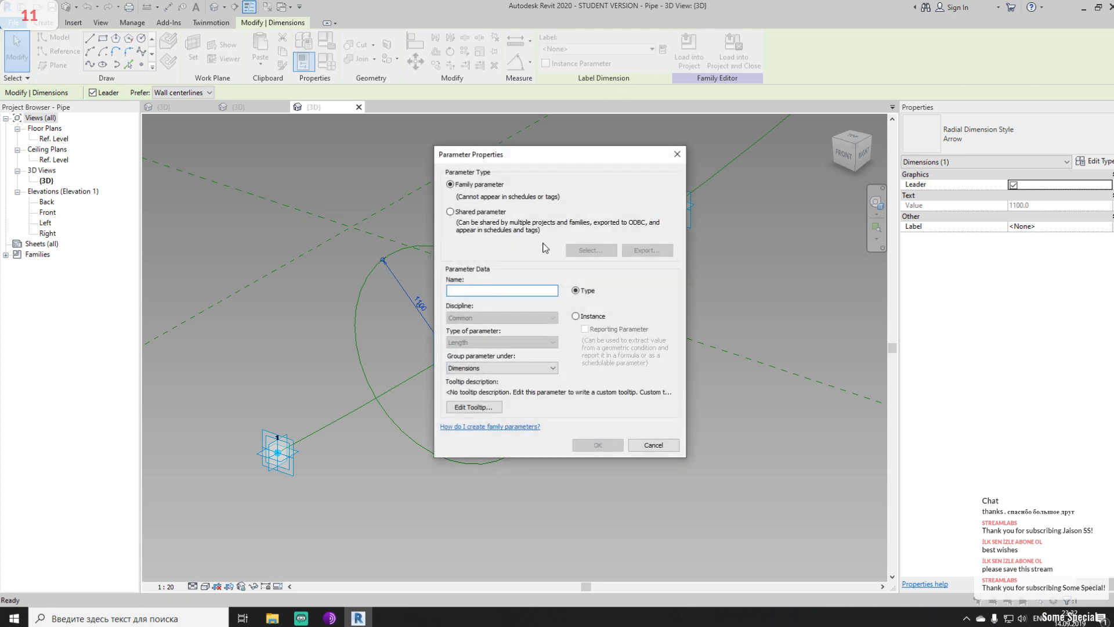
text(Radius)
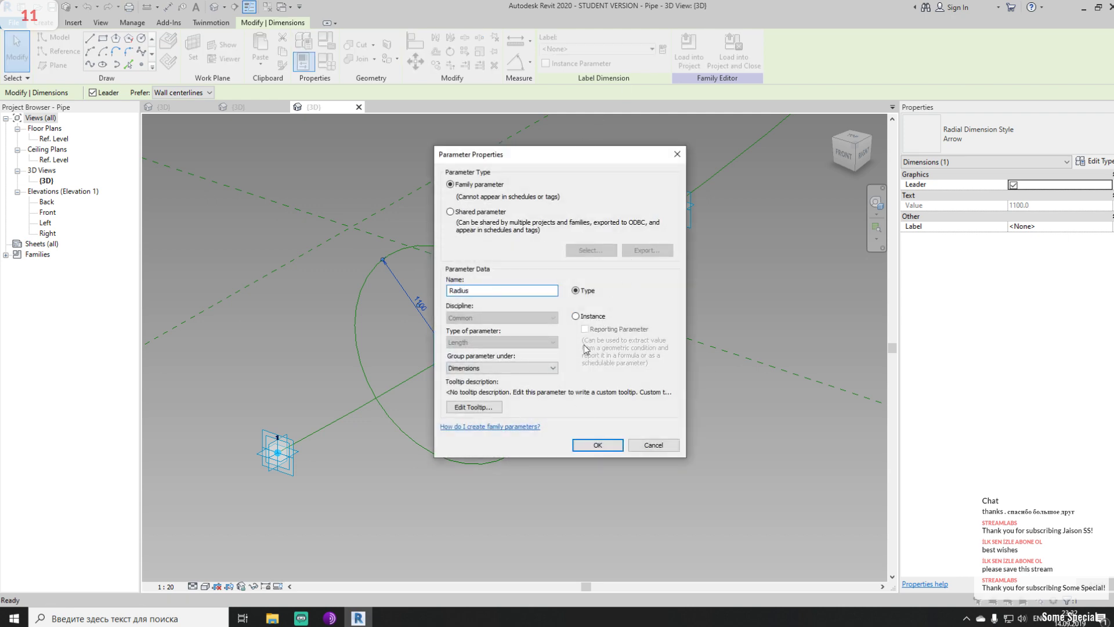
click(576, 315)
click(598, 445)
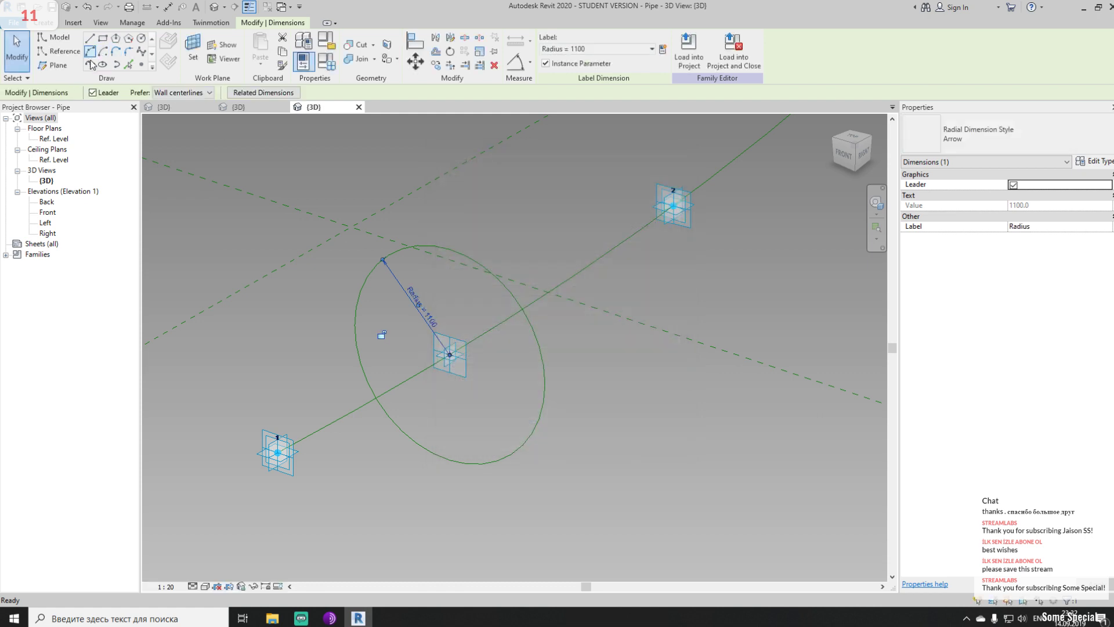
Set the Radius parameter to 25 in the family types
click(44, 25)
click(69, 63)
click(164, 228)
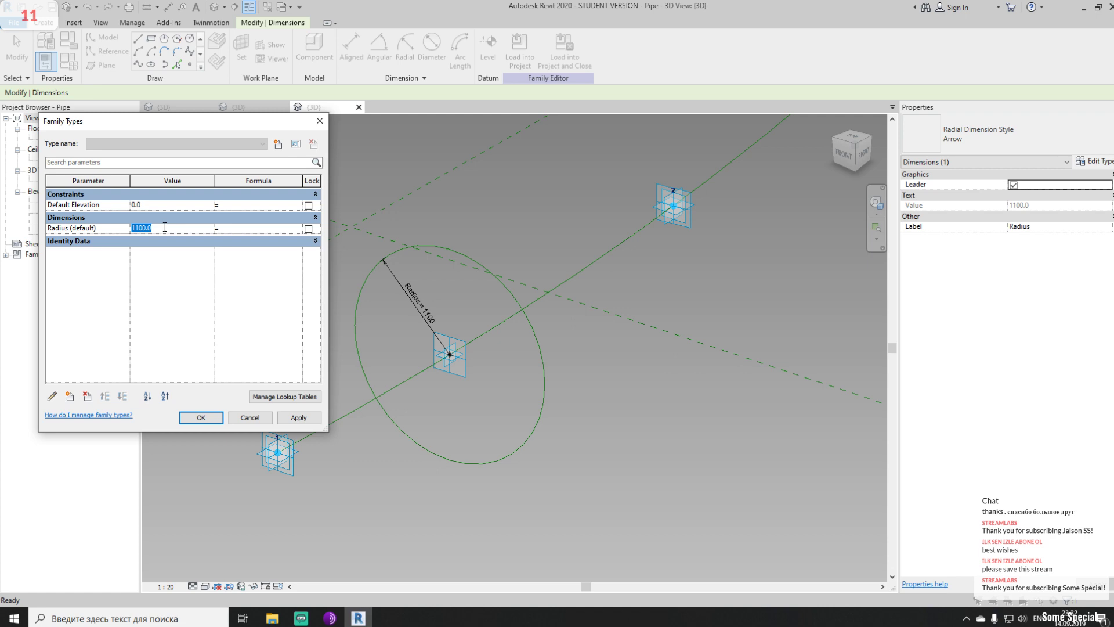
text(25)
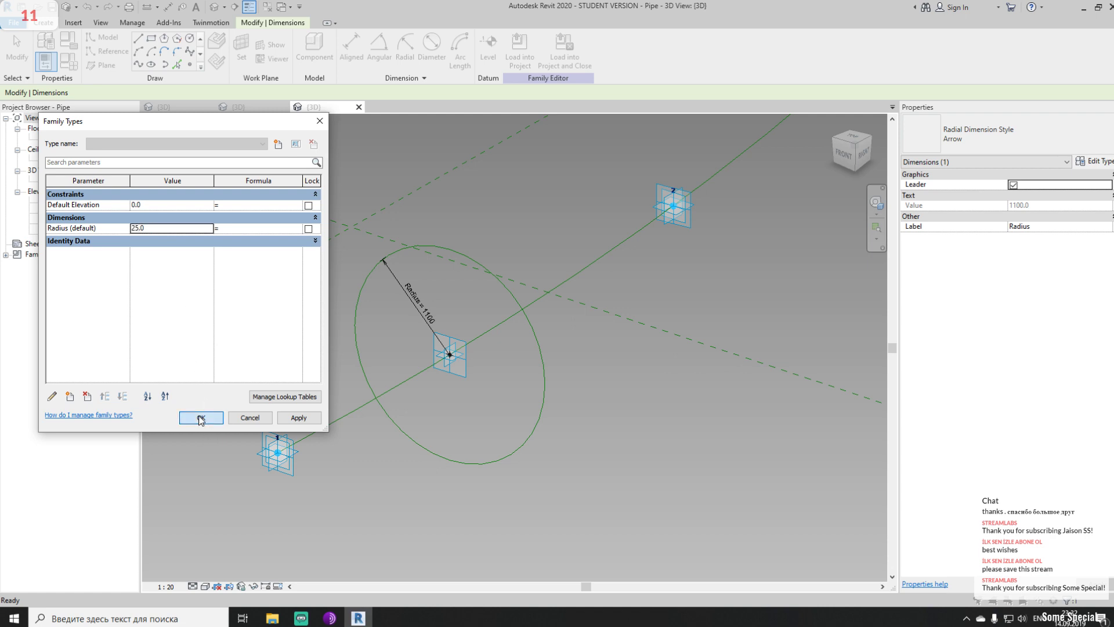
click(200, 418)
click(410, 453)
Set the scale of the 3D view to 1:2
scroll(461, 355, up, 5)
scroll(461, 355, up, 2)
click(166, 586)
click(187, 431)
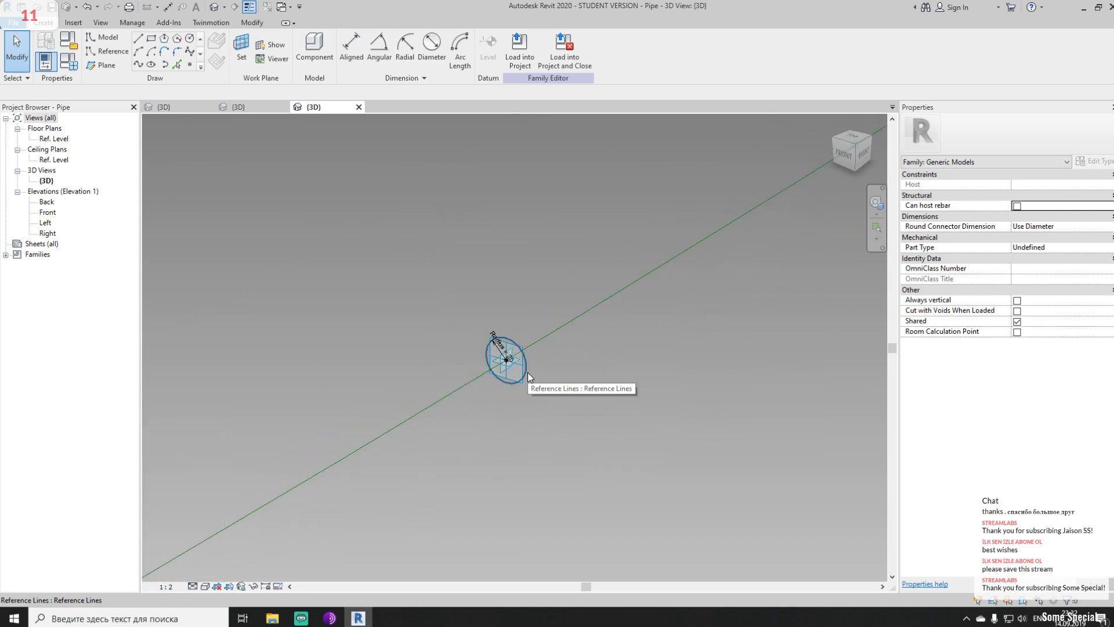
Create a solid form by sweeping the reference circle along the reference spline
click(527, 373)
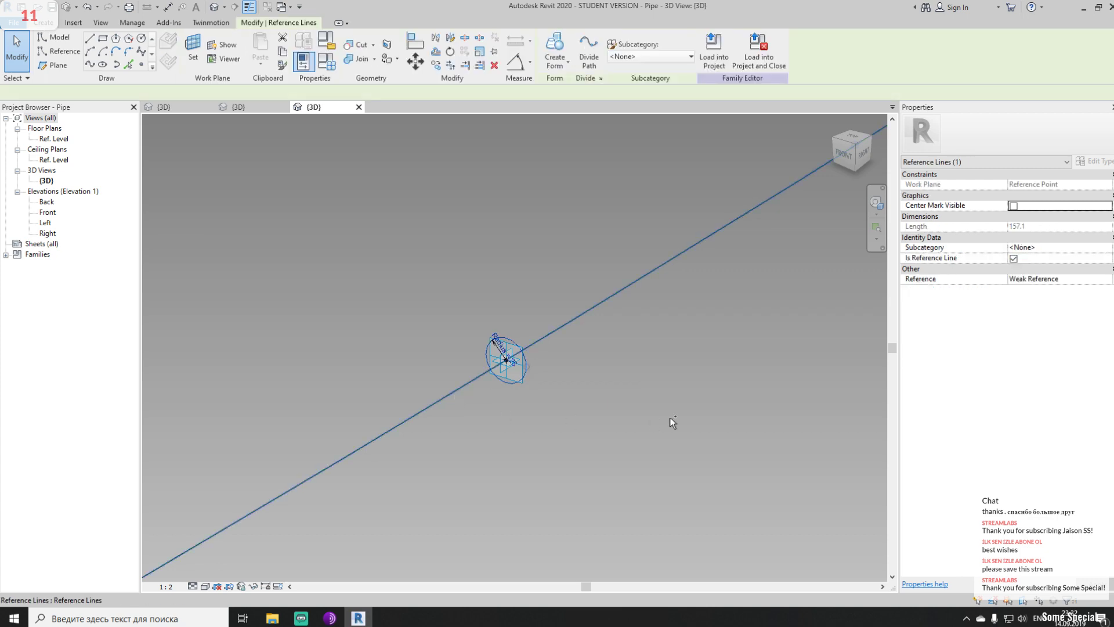
ctrl+click(455, 394)
scroll(675, 413, down, 3)
middle_drag(651, 415, 451, 359)
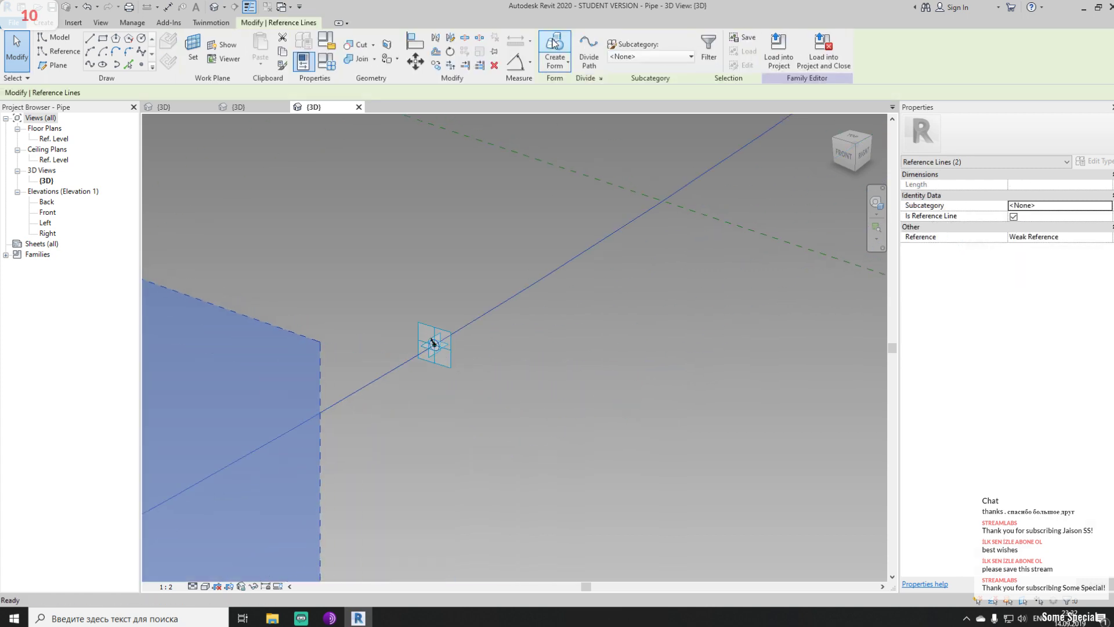
click(554, 44)
scroll(602, 378, down, 3)
middle_drag(500, 404, 585, 468)
scroll(452, 418, up, 6)
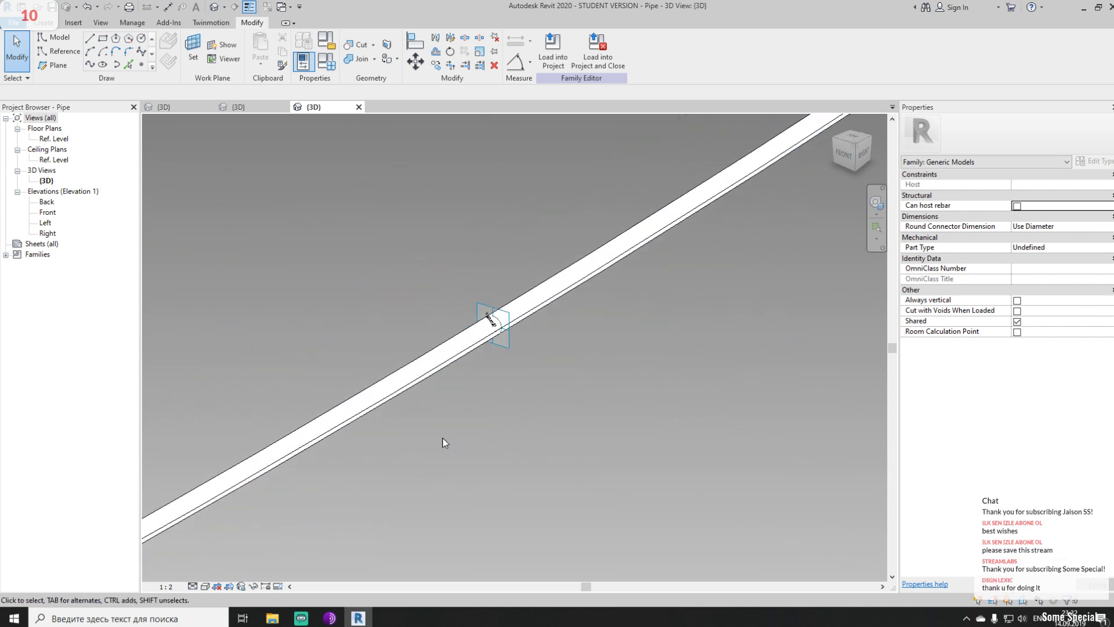
Lock the profiles of the swept pipe form
click(394, 390)
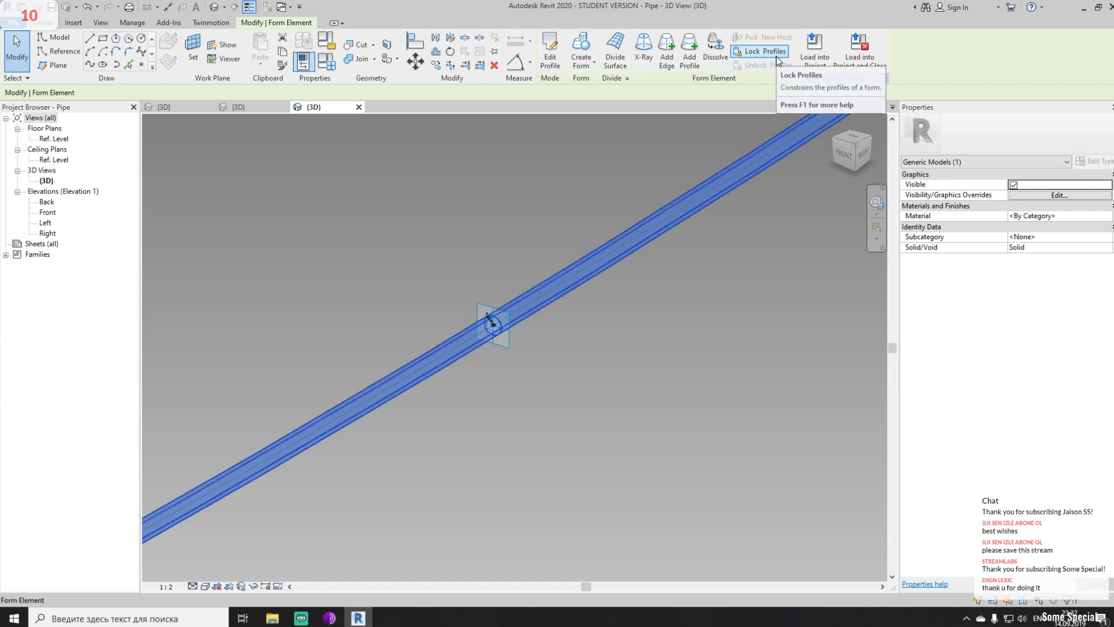
click(764, 52)
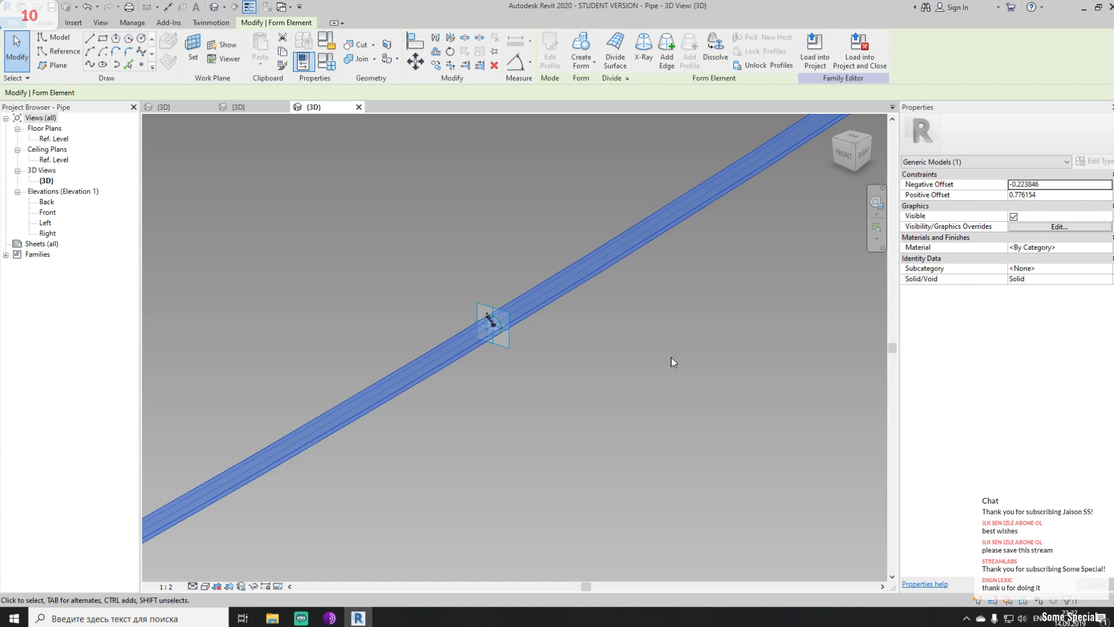
click(672, 362)
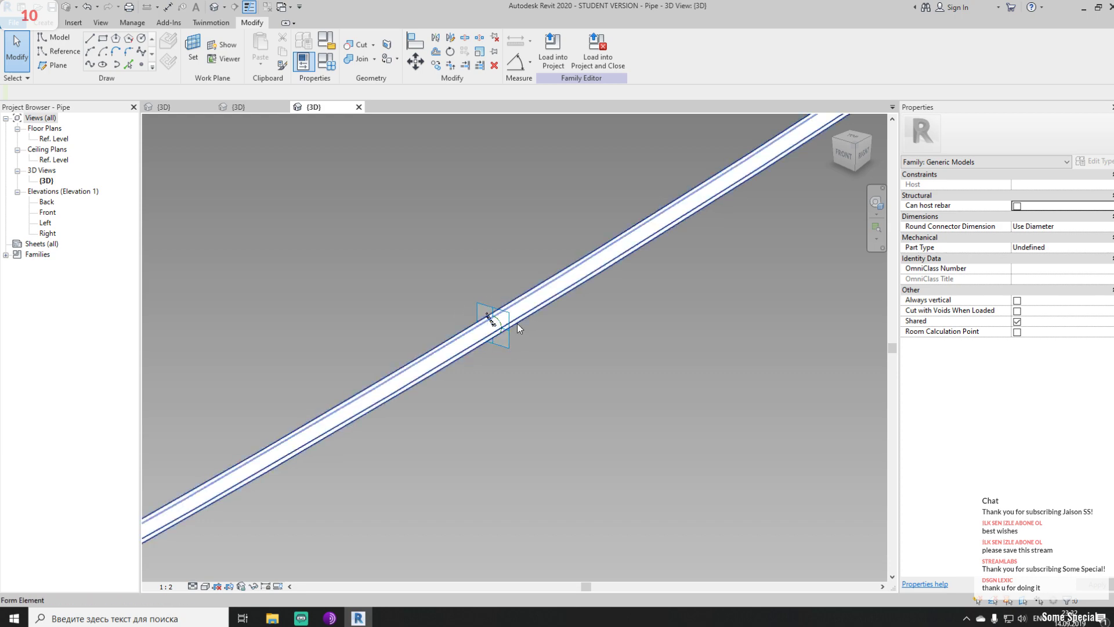
Load the Pipe family into Family1 and close the Pipe family
scroll(494, 324, down, 5)
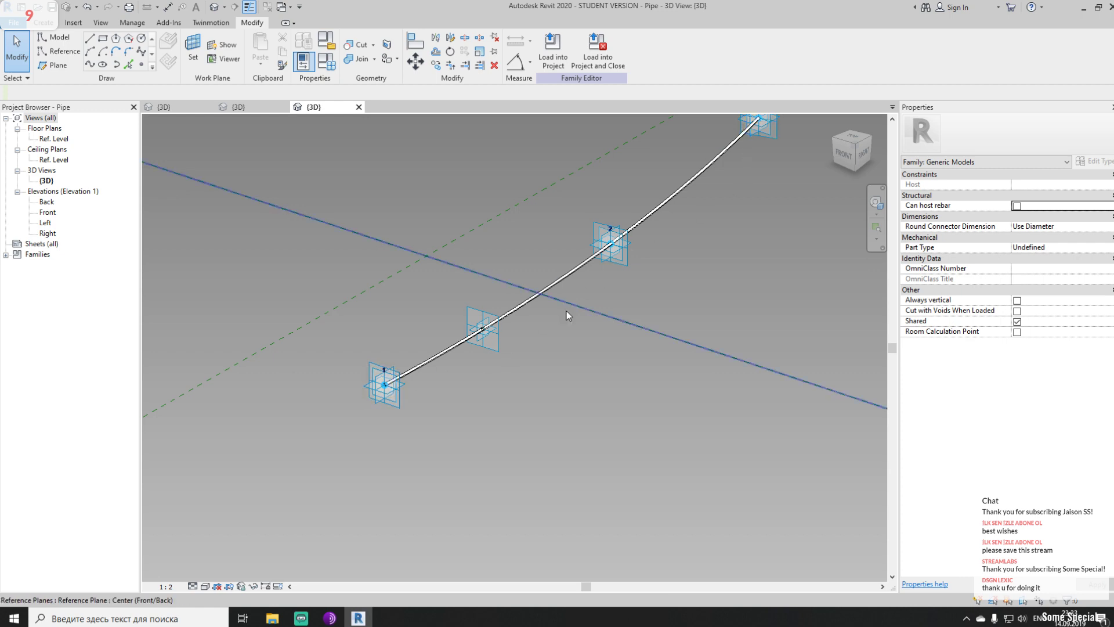
middle_drag(665, 258, 646, 298)
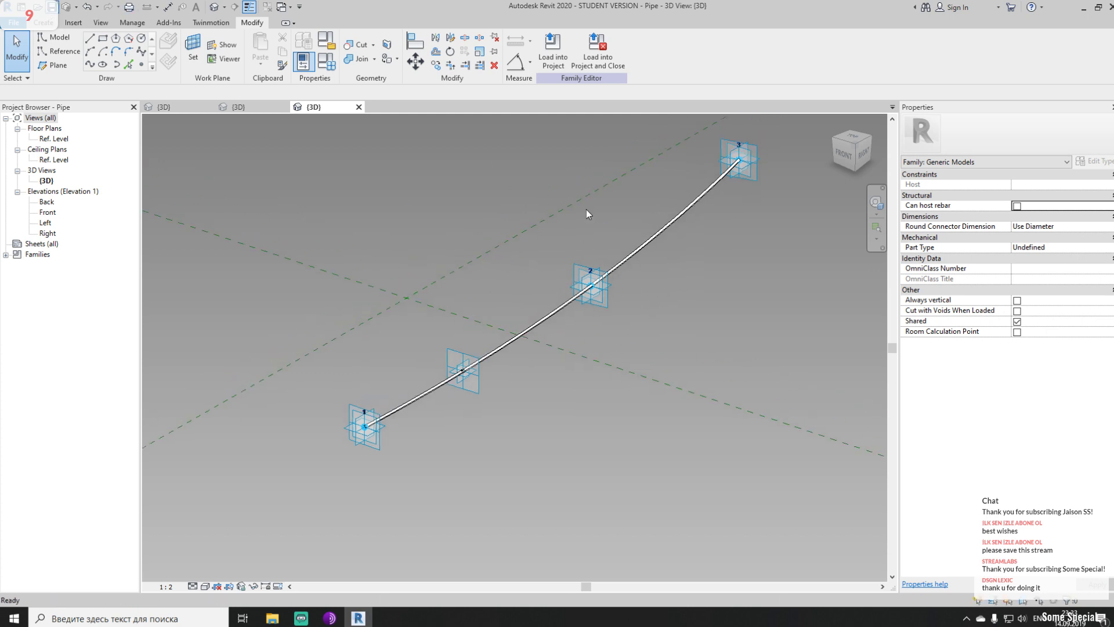
click(595, 64)
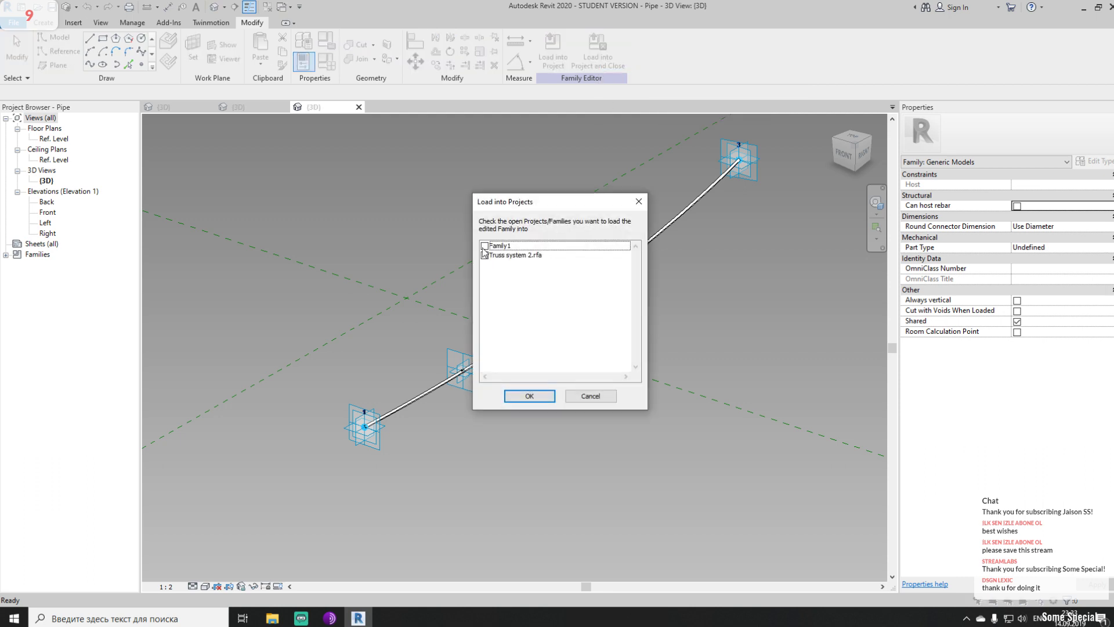
click(528, 397)
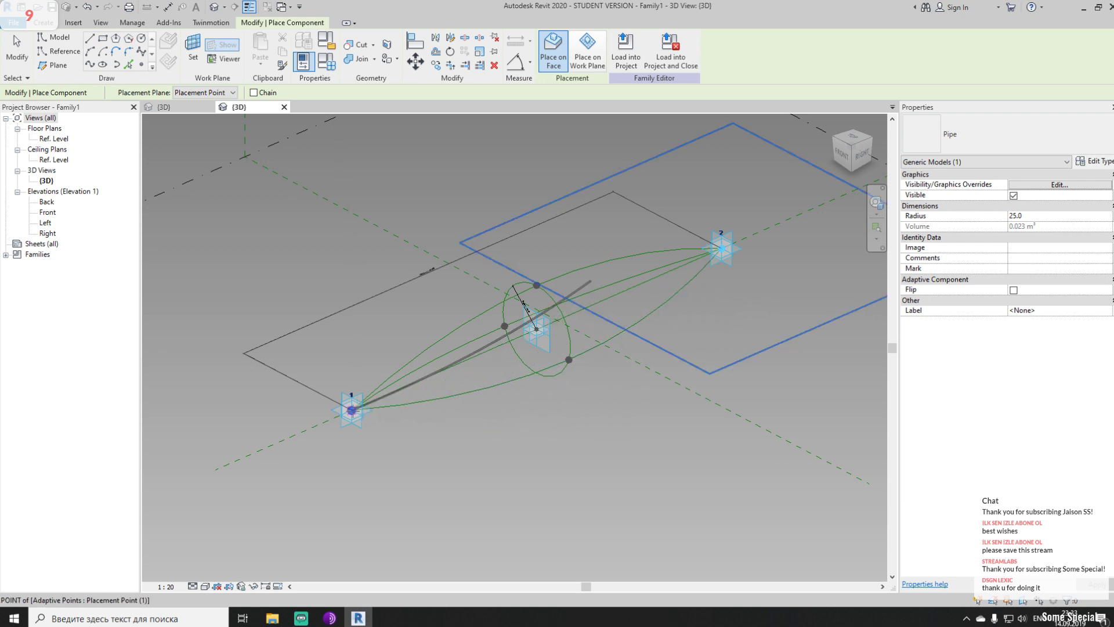
Place three Pipe components along the curved chords, each from adaptive point 1 through a circle point to adaptive point 2
click(352, 410)
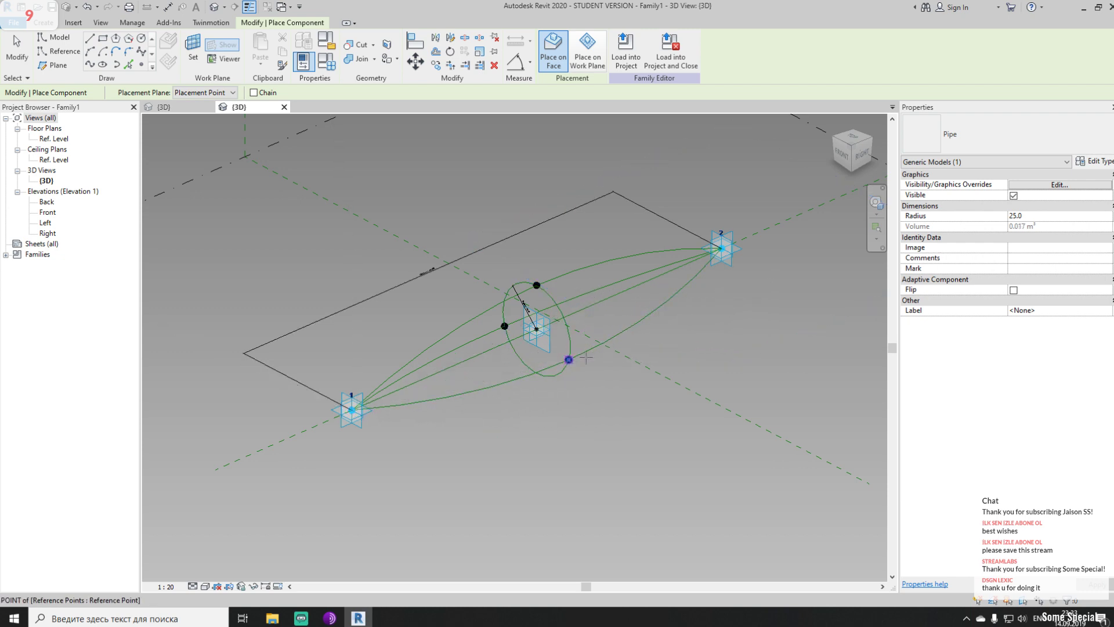
click(721, 249)
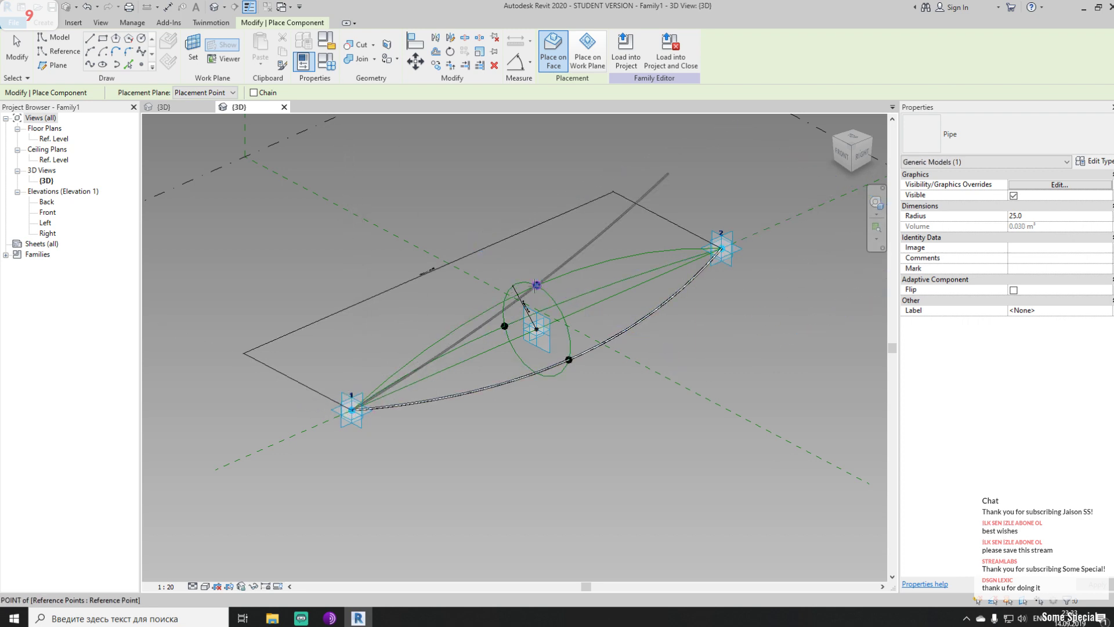
click(719, 229)
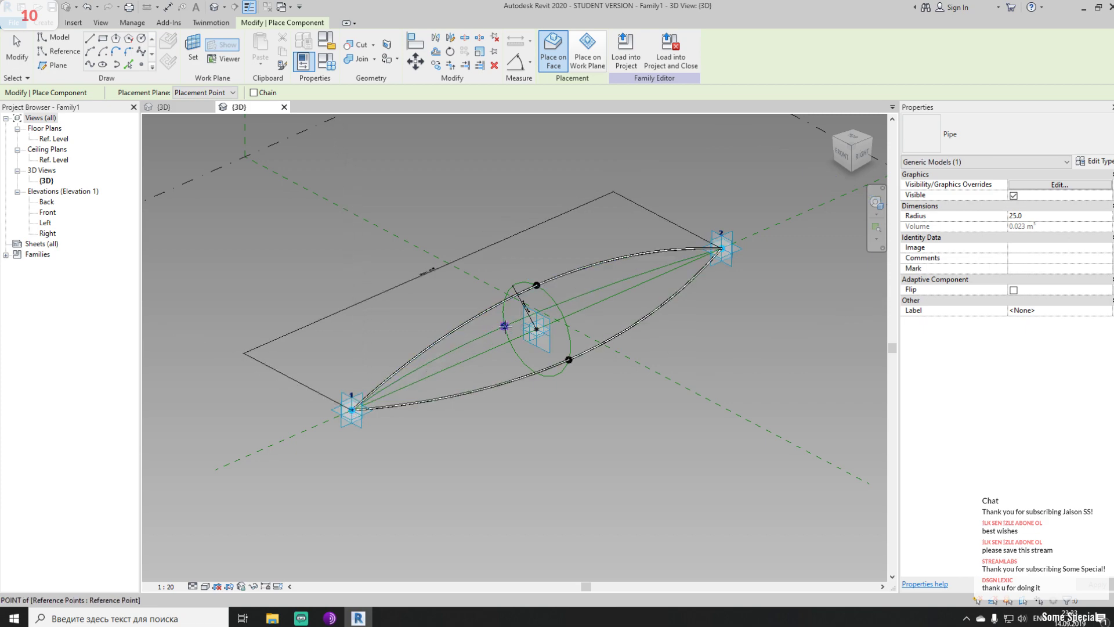
click(722, 249)
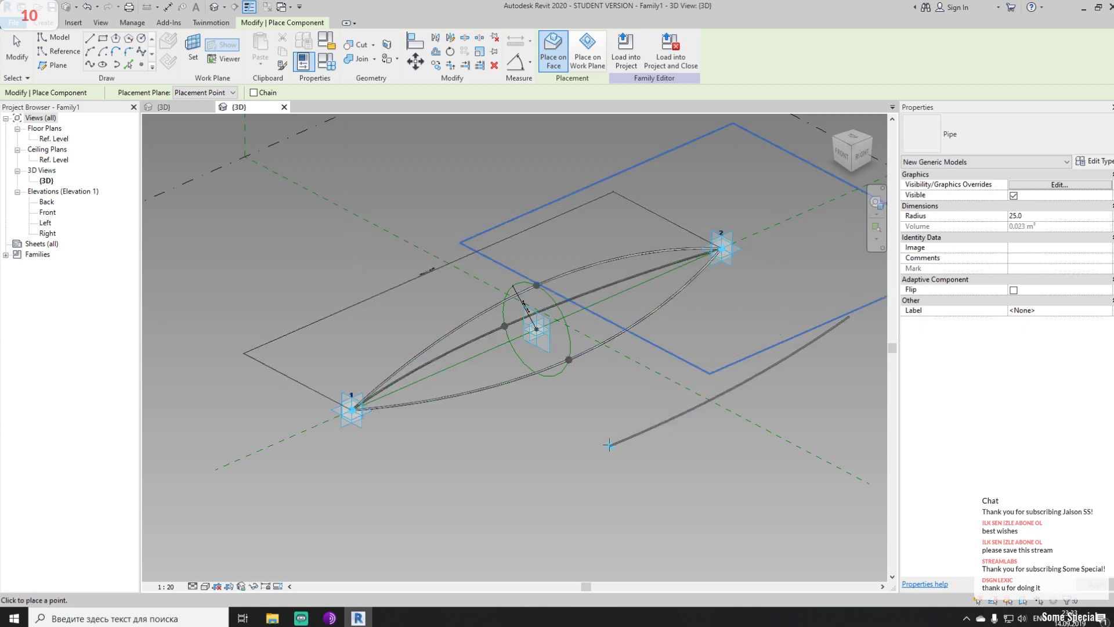
Associate the lower Pipe component's Radius with a new instance parameter named Pipe_Radius
key(Escape)
key(Escape)
shift+middle_drag(457, 456, 701, 360)
scroll(691, 353, up, 2)
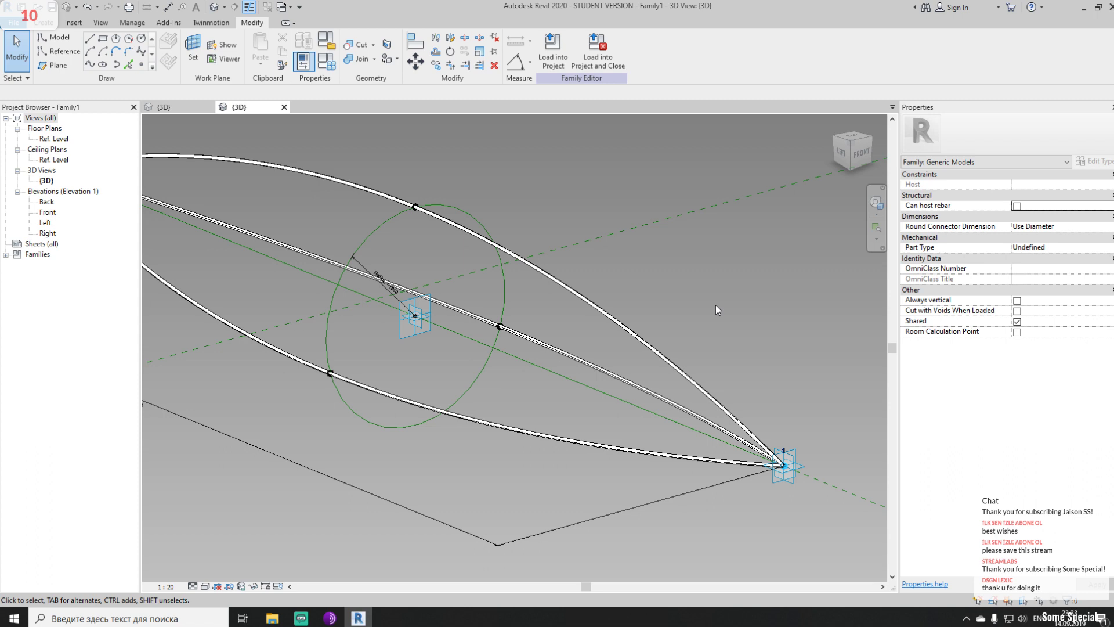
click(417, 404)
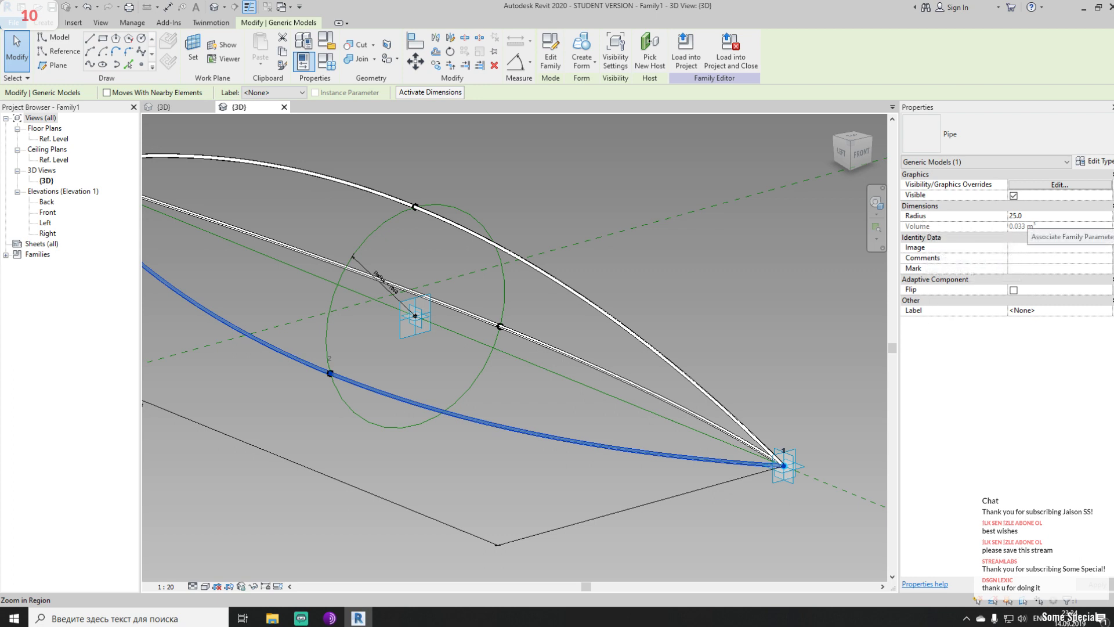
click(1108, 216)
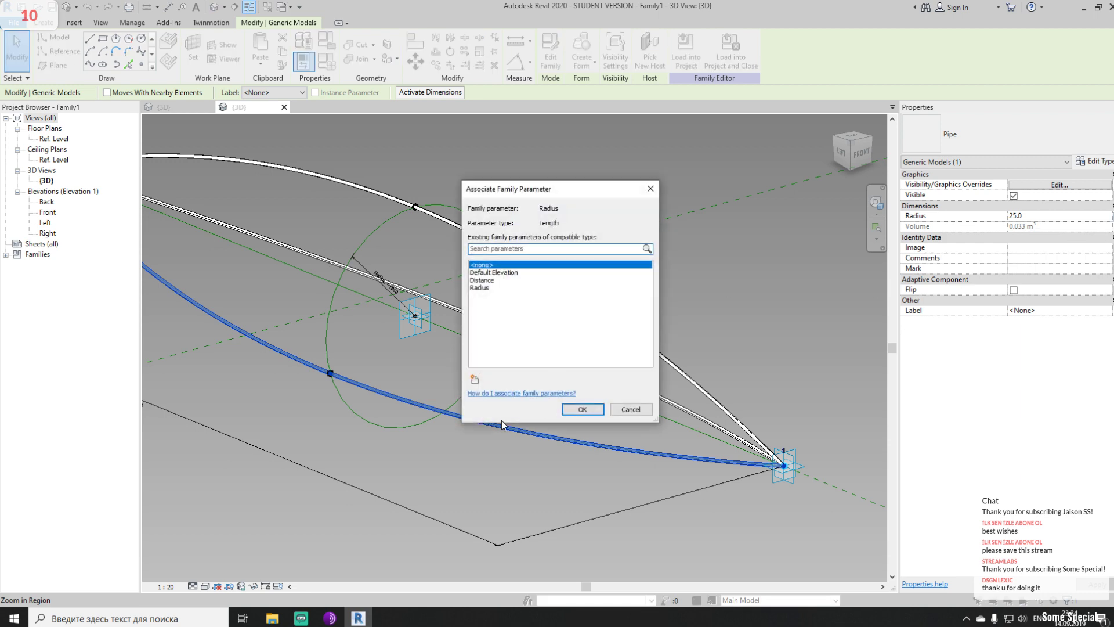
click(475, 380)
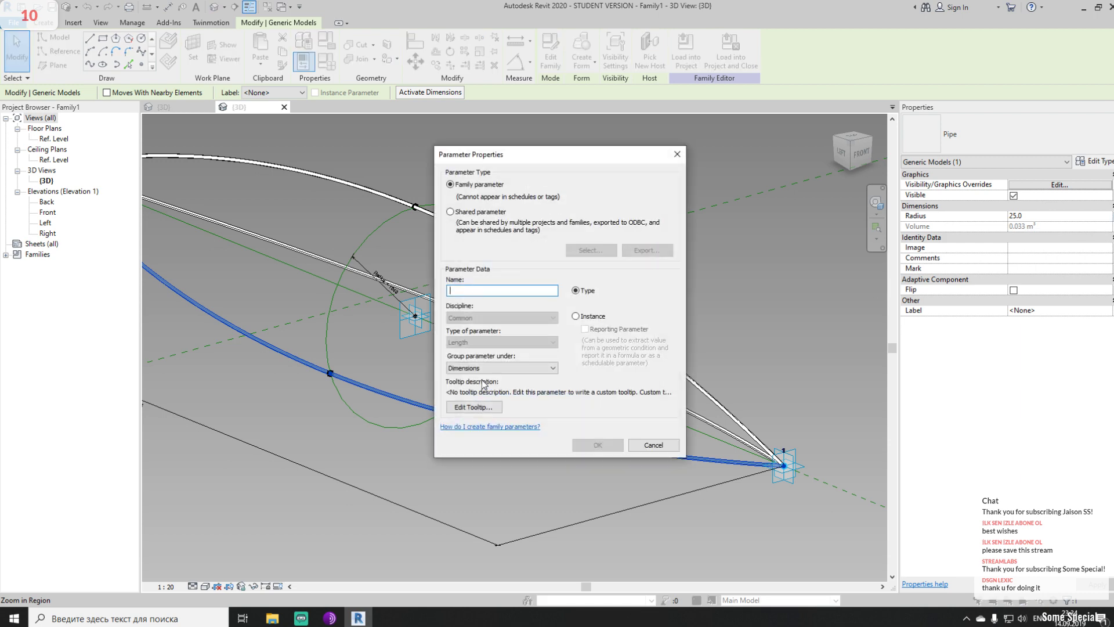
text(Pipe_Radius)
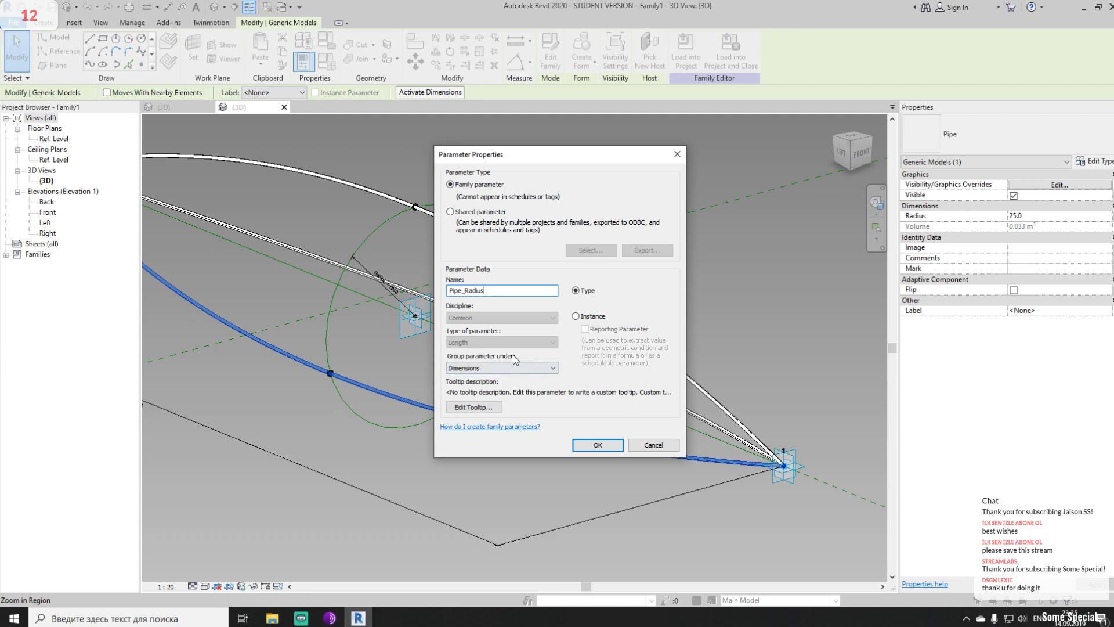
double_click(452, 291)
click(577, 317)
click(593, 445)
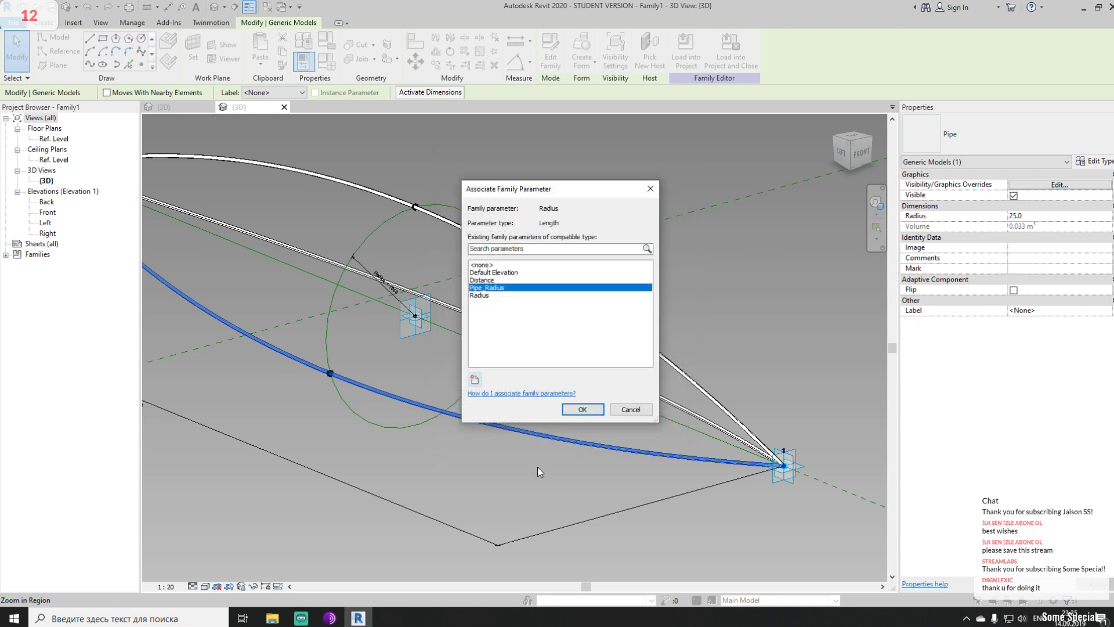
click(583, 409)
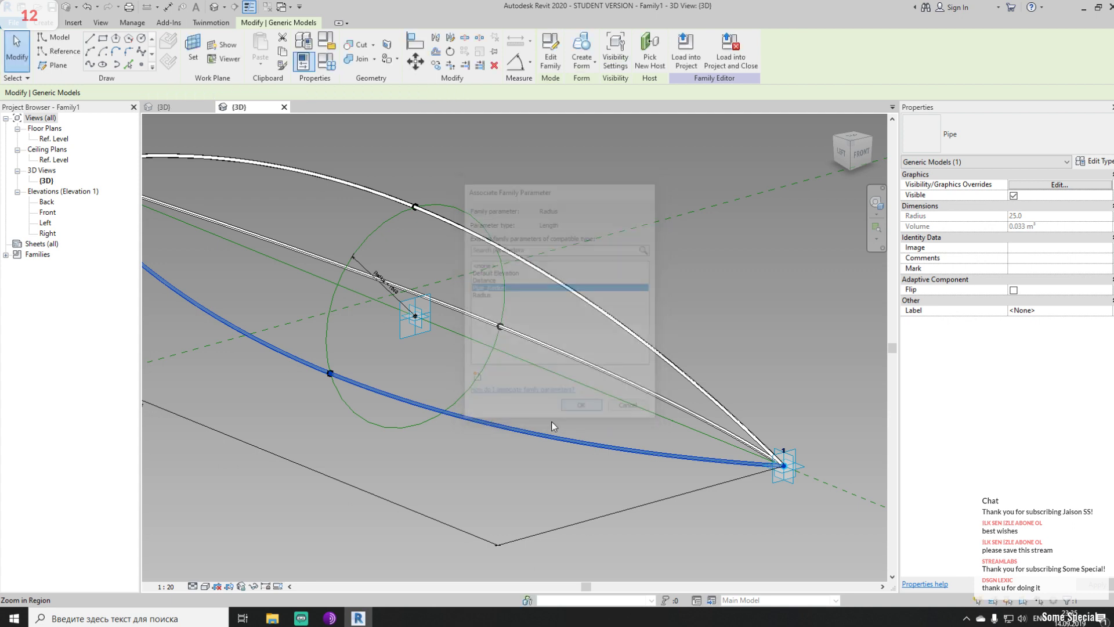
click(465, 458)
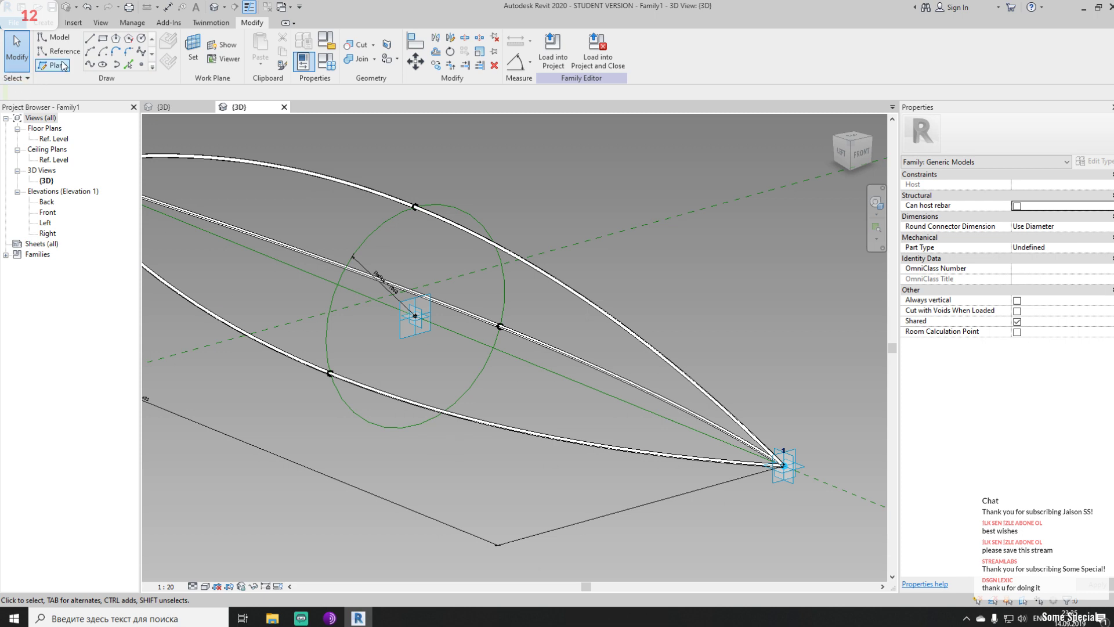
Set the formula of the Pipe_Radius family parameter to Radius / 15
click(44, 22)
click(69, 61)
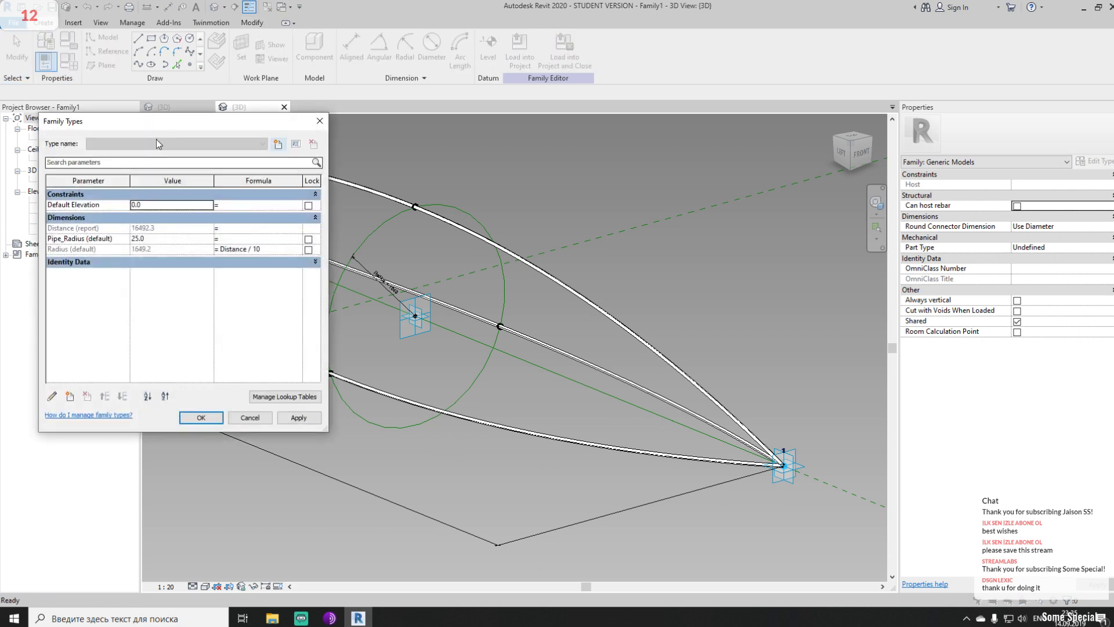
drag(165, 127, 318, 203)
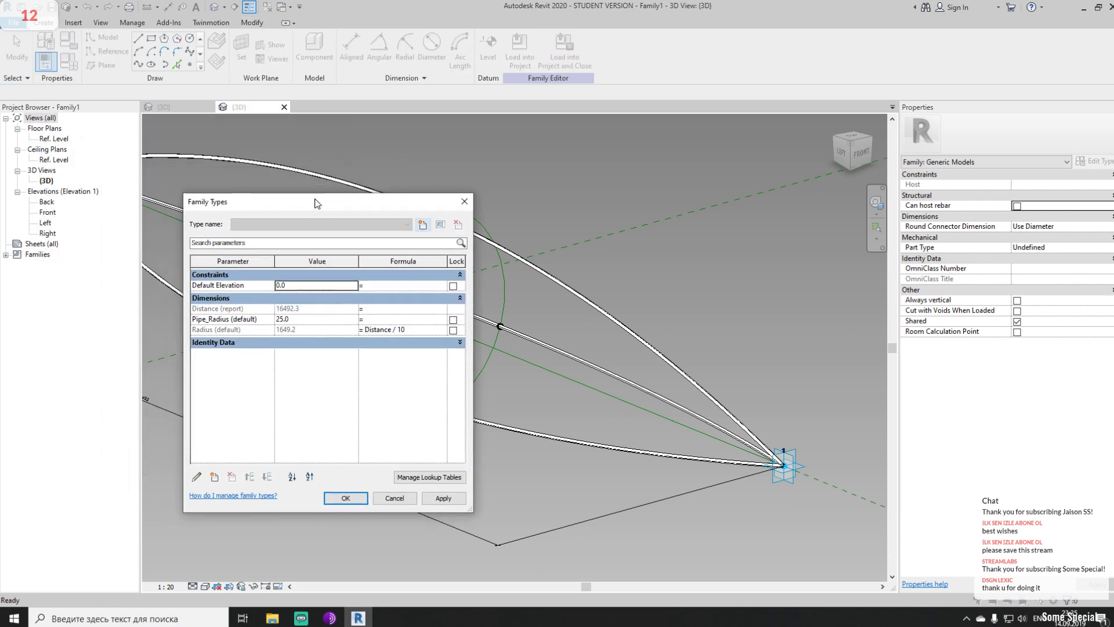
click(212, 330)
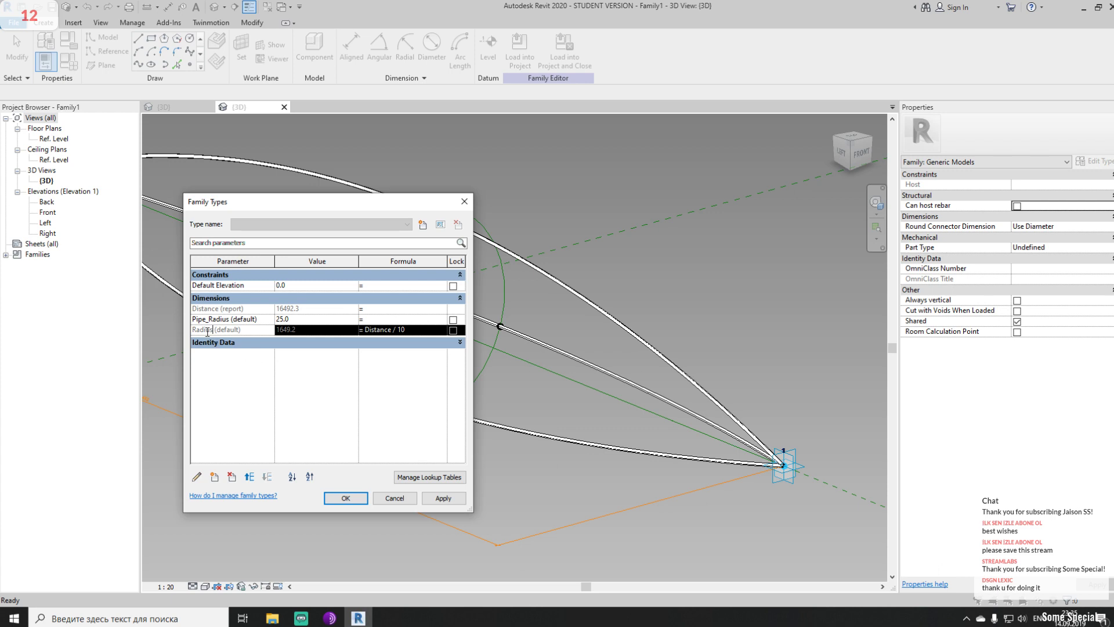
drag(213, 332, 148, 331)
click(207, 333)
double_click(213, 332)
key(ctrl+c)
click(385, 319)
key(ctrl+v)
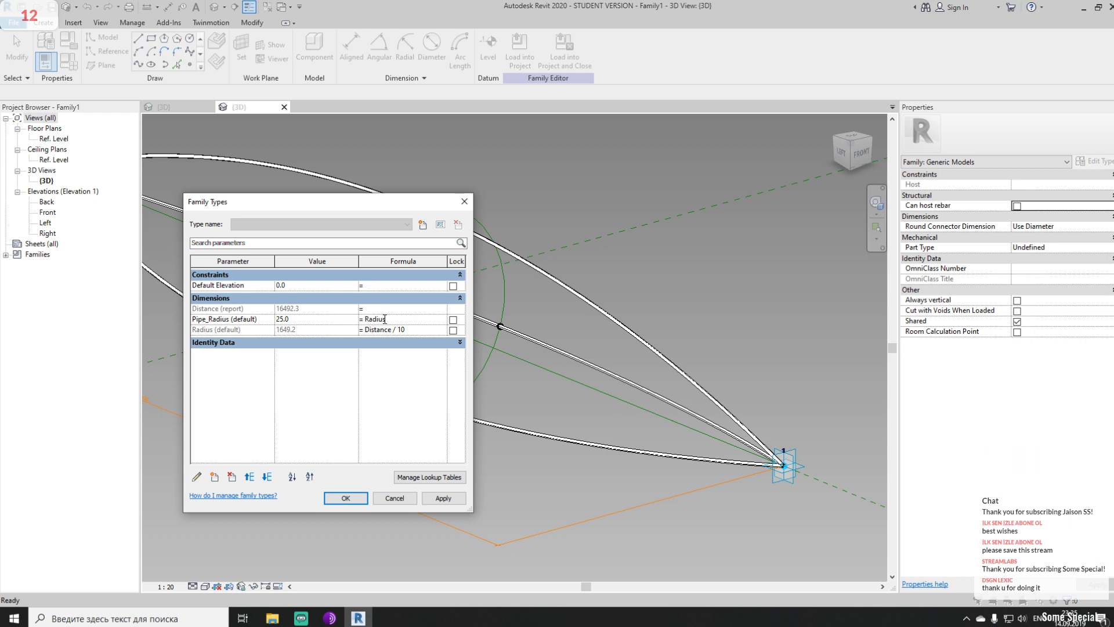
text(/ 15)
key(Return)
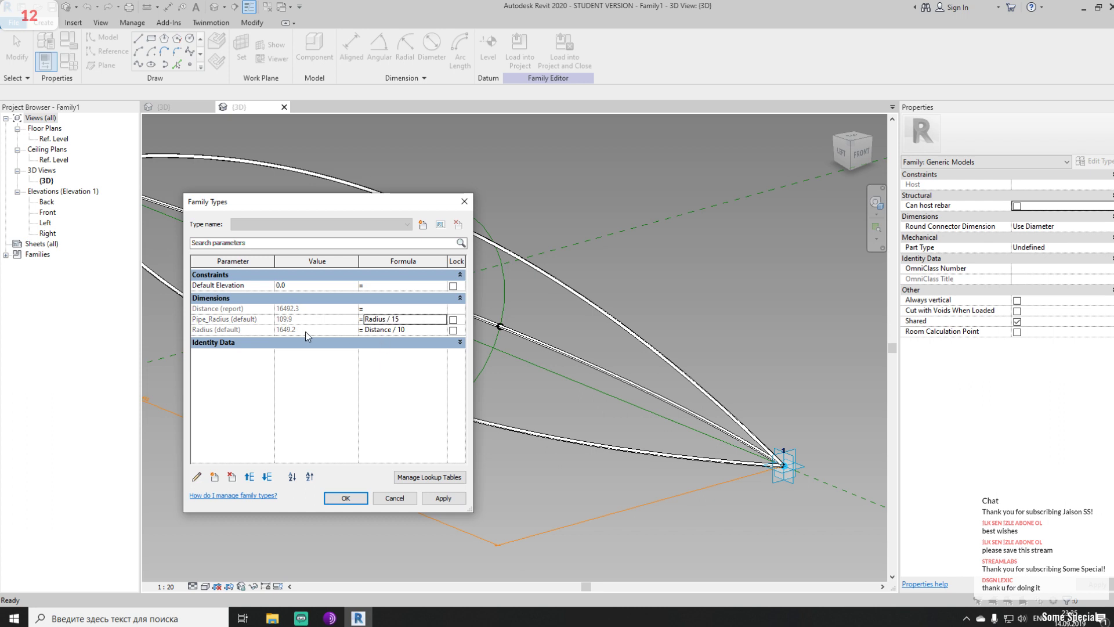
click(354, 497)
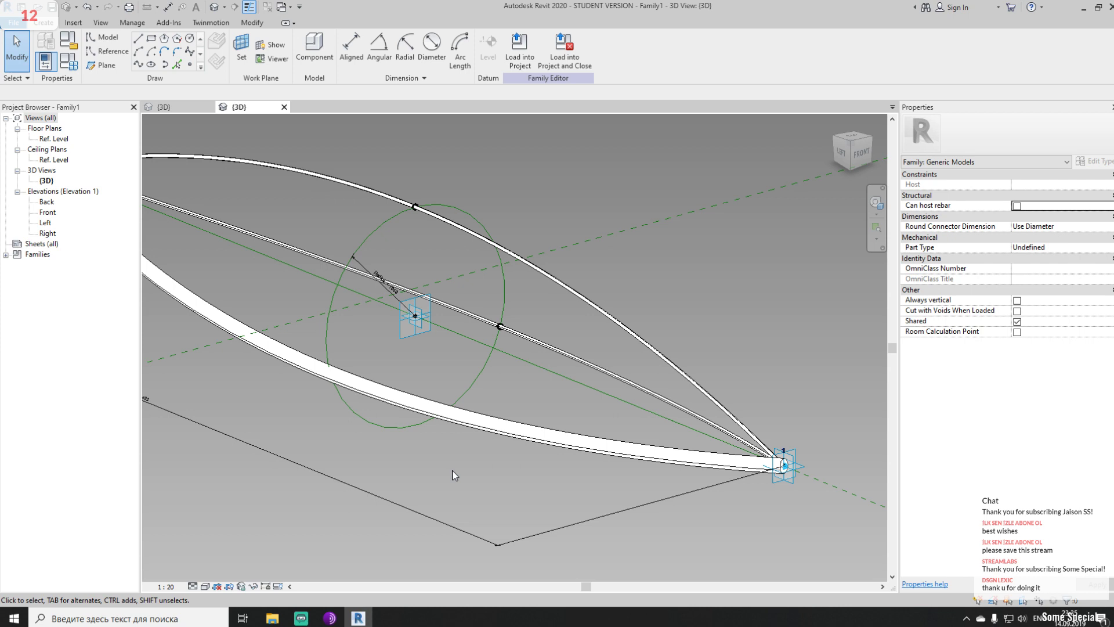
Associate the Radius of the middle and upper Pipe components with the existing Pipe_Radius parameter
click(611, 378)
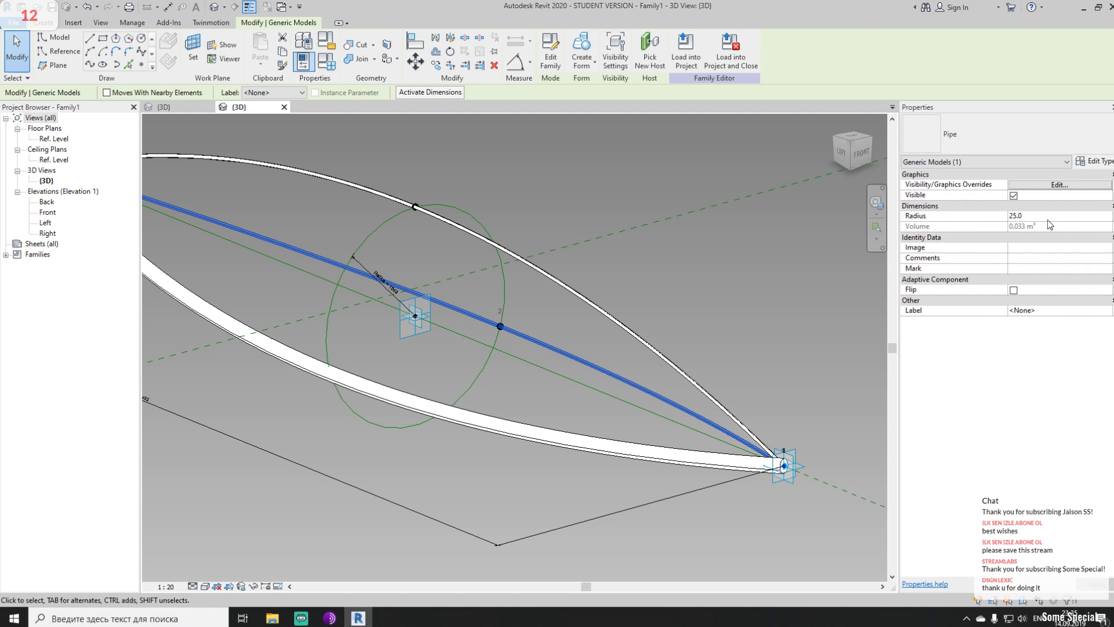
click(1113, 216)
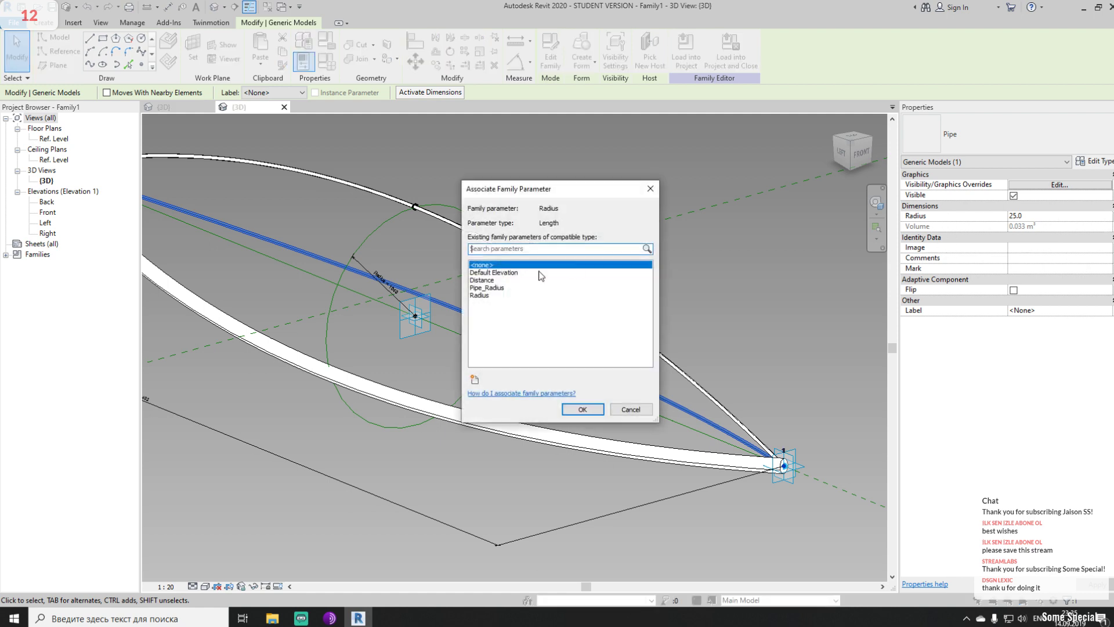
click(492, 287)
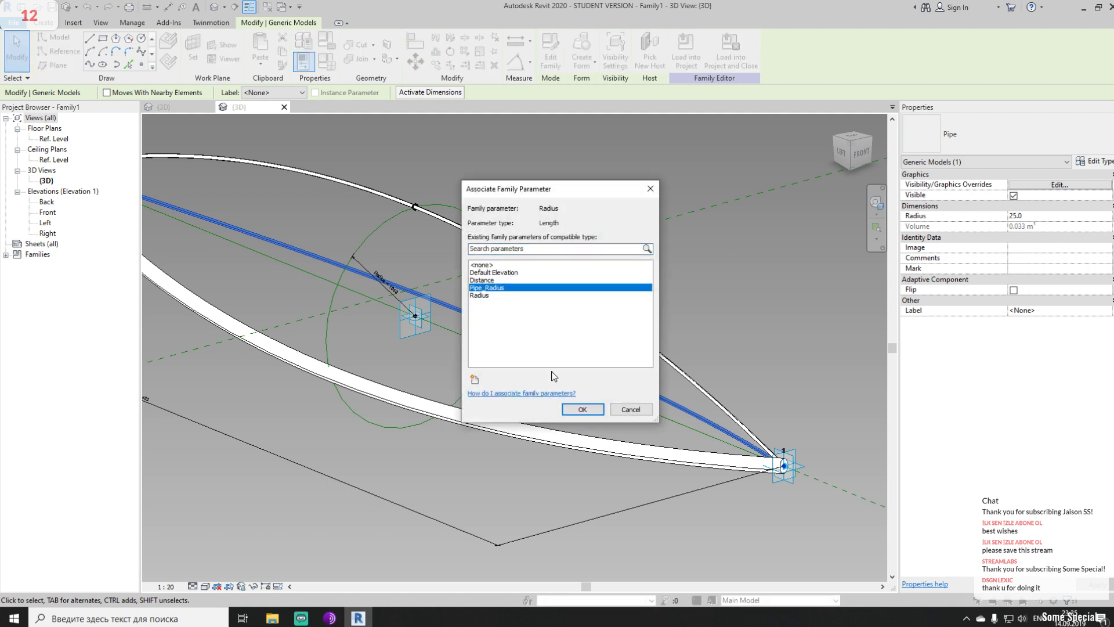
click(583, 409)
click(745, 315)
click(663, 352)
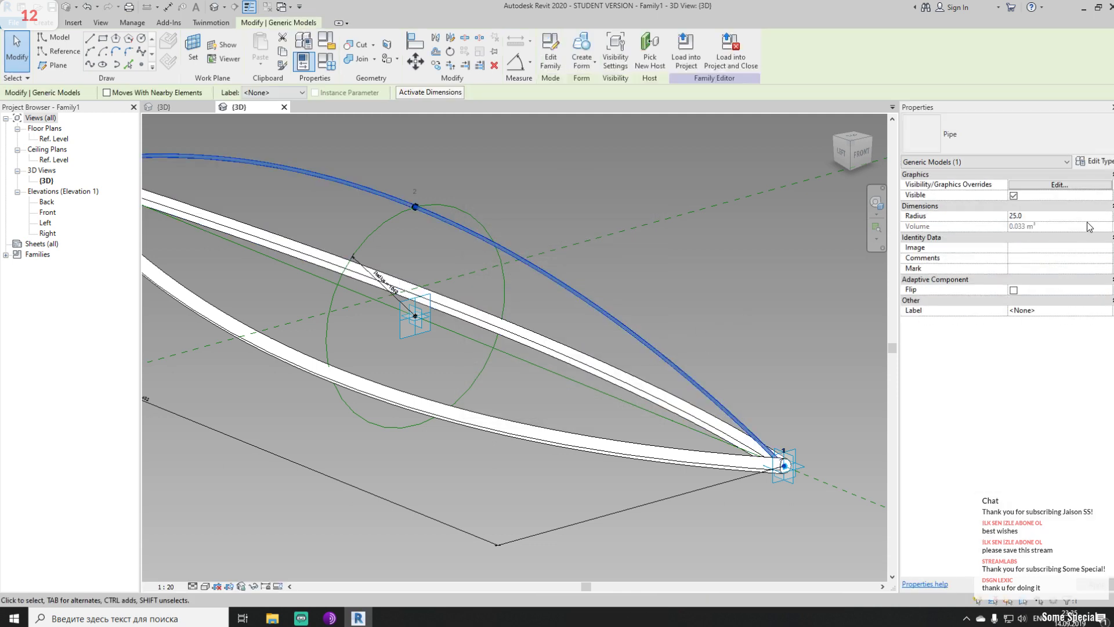
click(1113, 216)
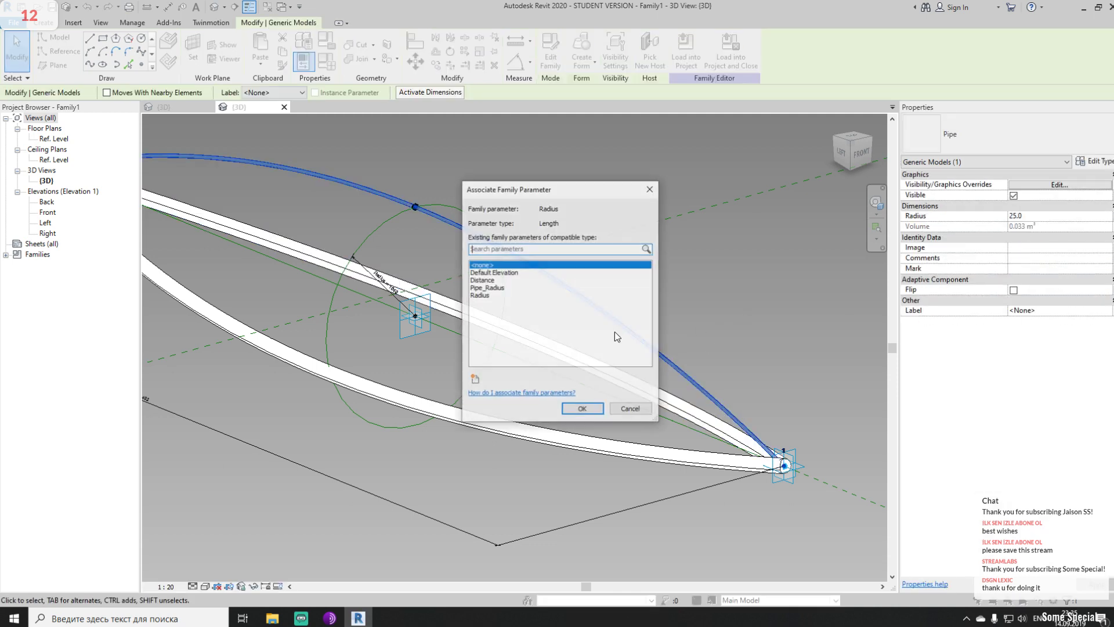
click(492, 288)
click(583, 409)
click(691, 283)
Move adaptive point 1 away from point 2 to a distance of about 26316 and check the family's parameter values
scroll(692, 284, down, 2)
shift+middle_drag(738, 330, 473, 386)
middle_drag(473, 386, 639, 394)
shift+middle_drag(638, 394, 511, 378)
click(474, 371)
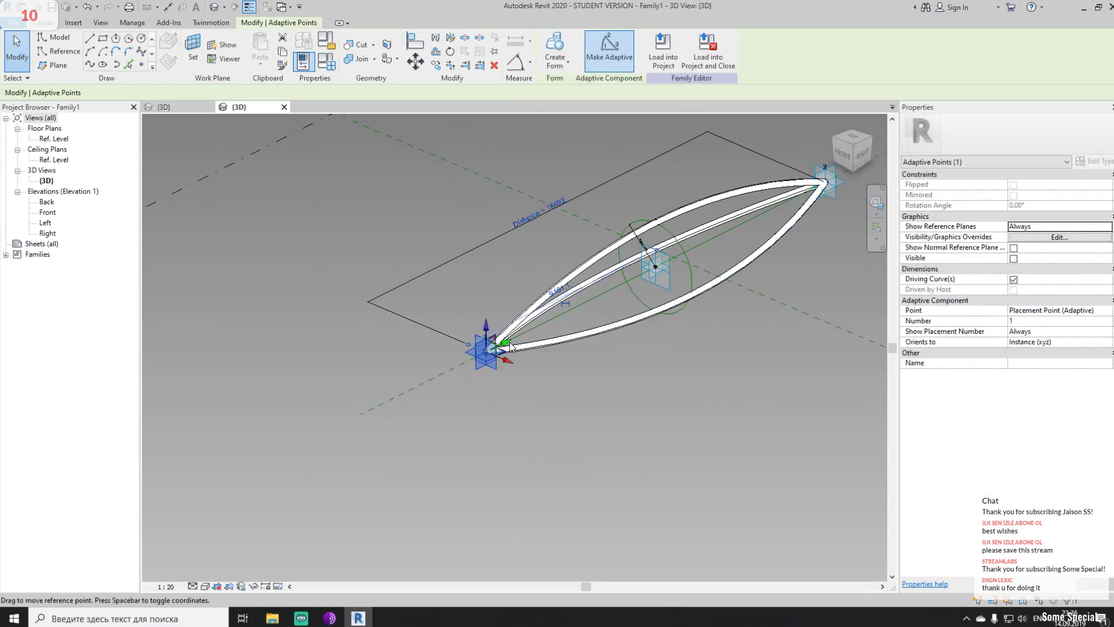
drag(487, 350, 315, 462)
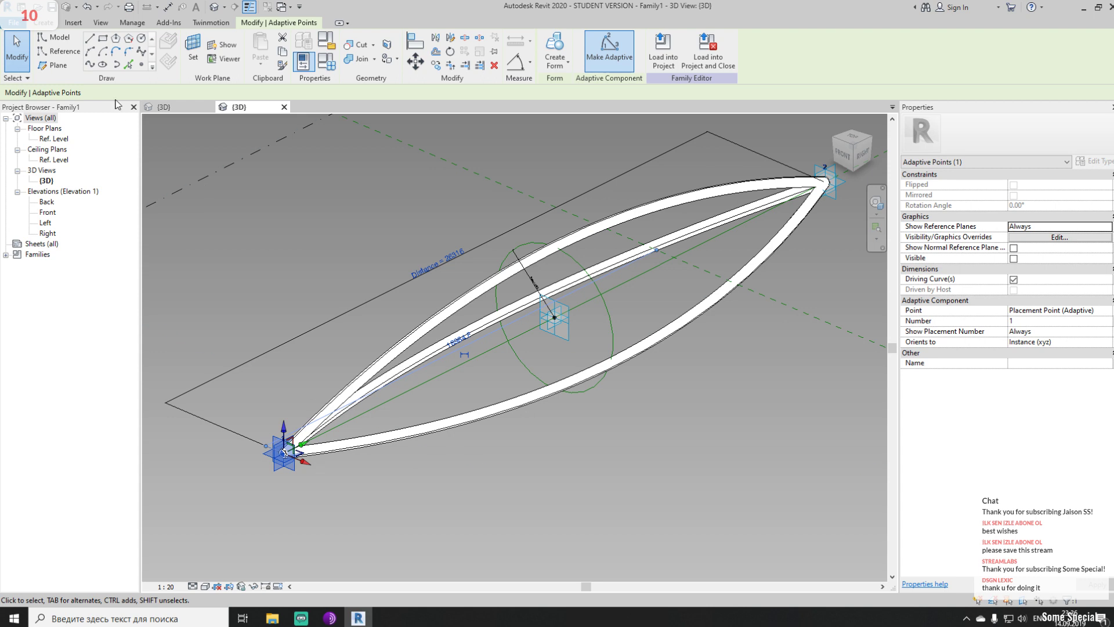
click(50, 23)
click(47, 60)
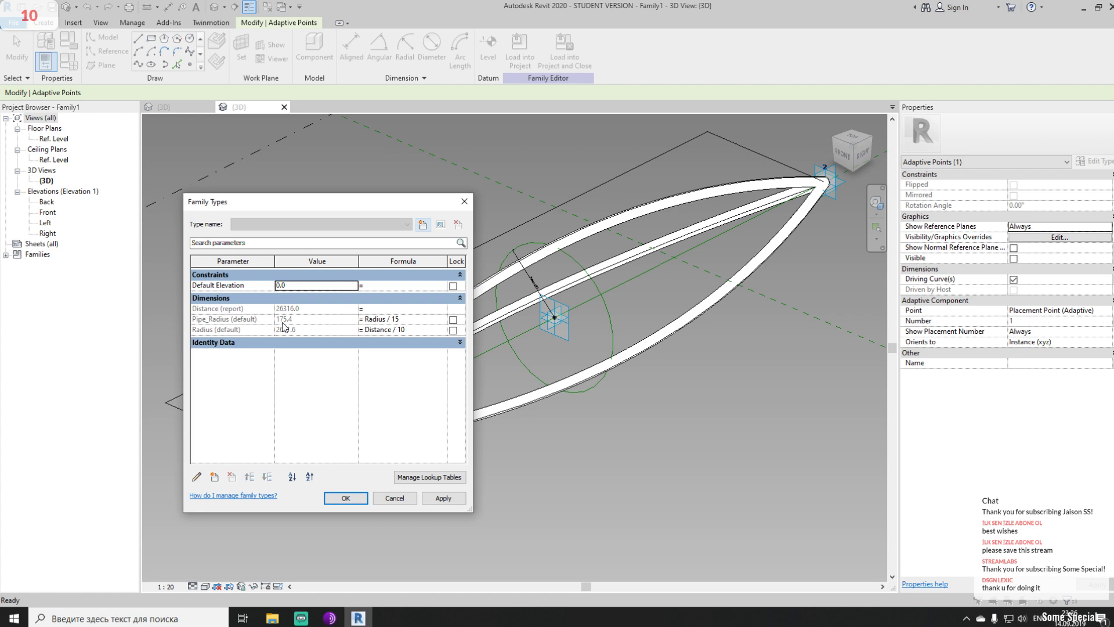
click(346, 498)
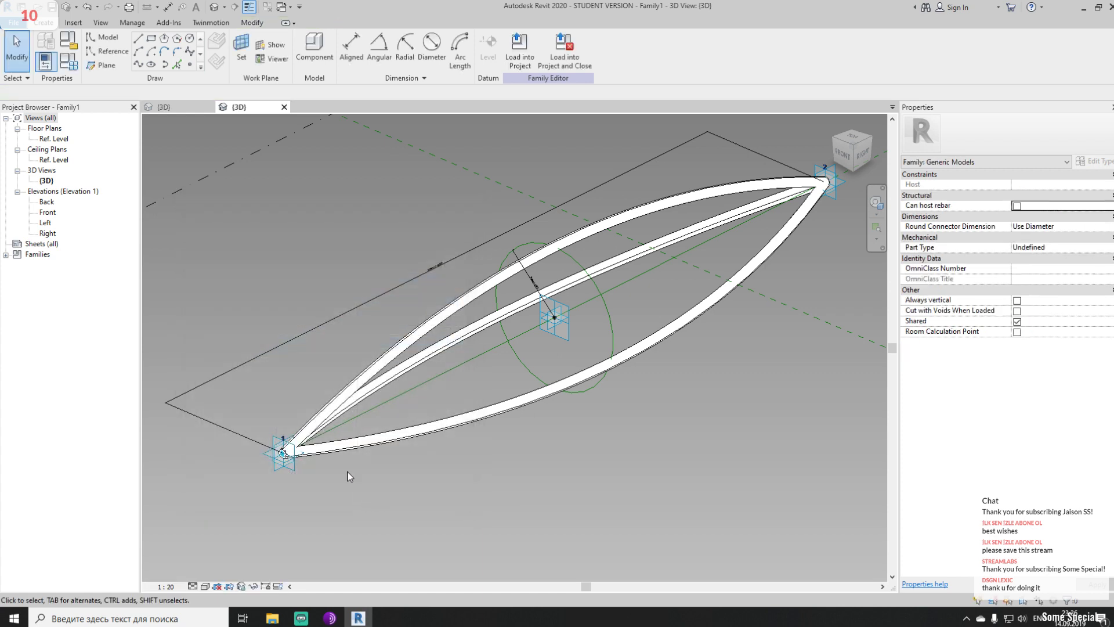
Move adaptive point 1 closer to point 2, to a distance of about 9353, and check the family's parameter values
click(284, 452)
drag(305, 445, 653, 272)
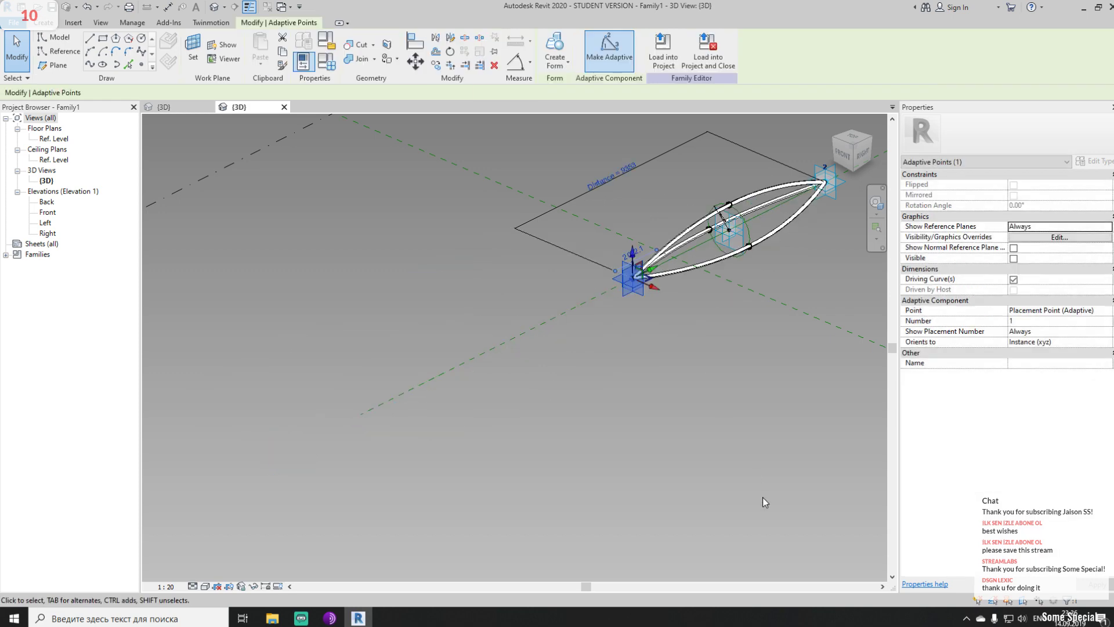
scroll(751, 175, up, 5)
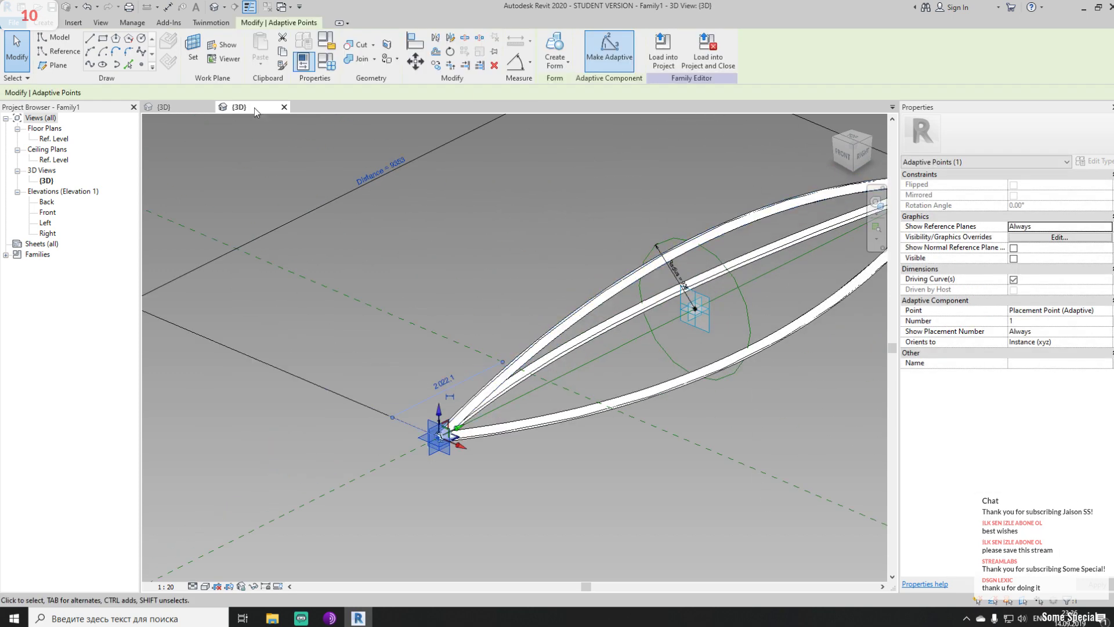
click(43, 22)
click(45, 60)
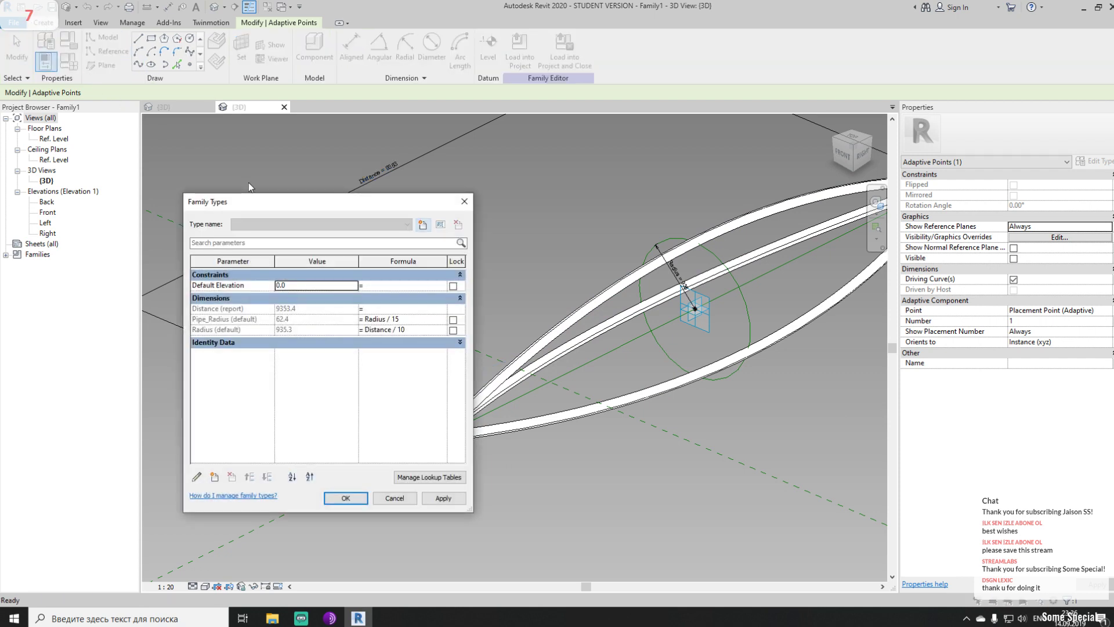
key(Escape)
key(Escape)
scroll(563, 202, down, 2)
scroll(563, 202, down, 1)
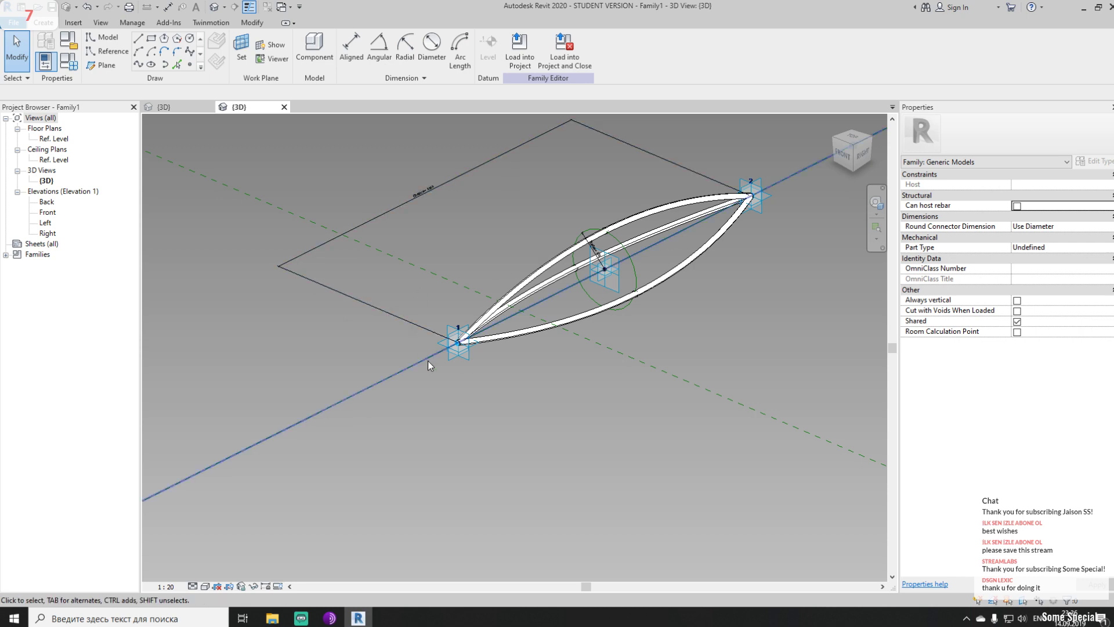
shift+middle_drag(534, 442, 556, 420)
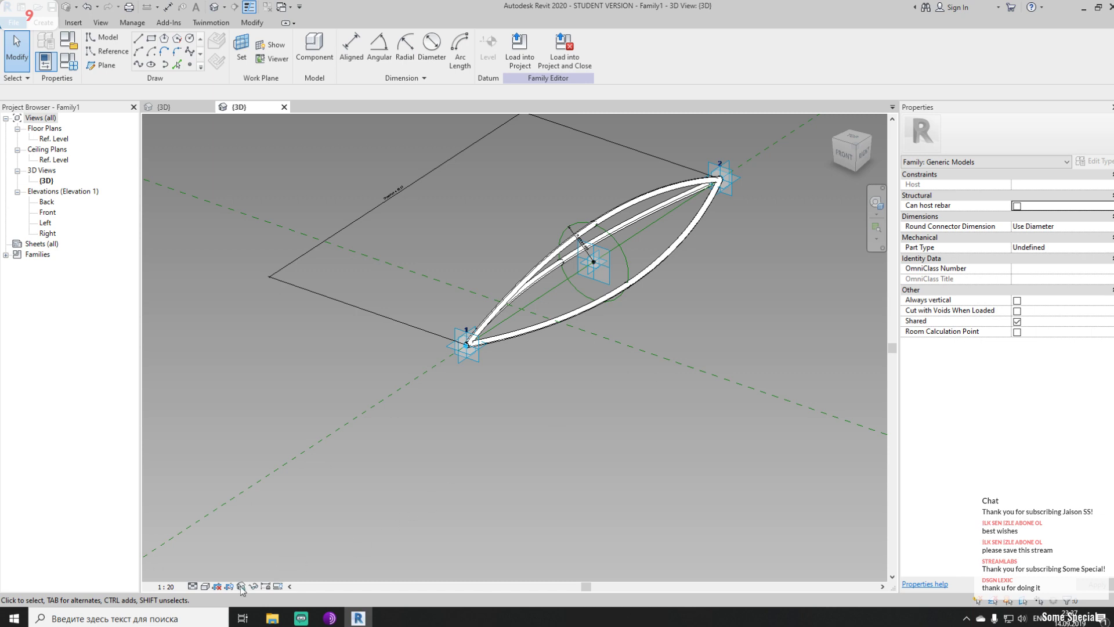
Switch to Telegram, open the Nikog_Chat group and narrow the chat list to icons only
click(159, 615)
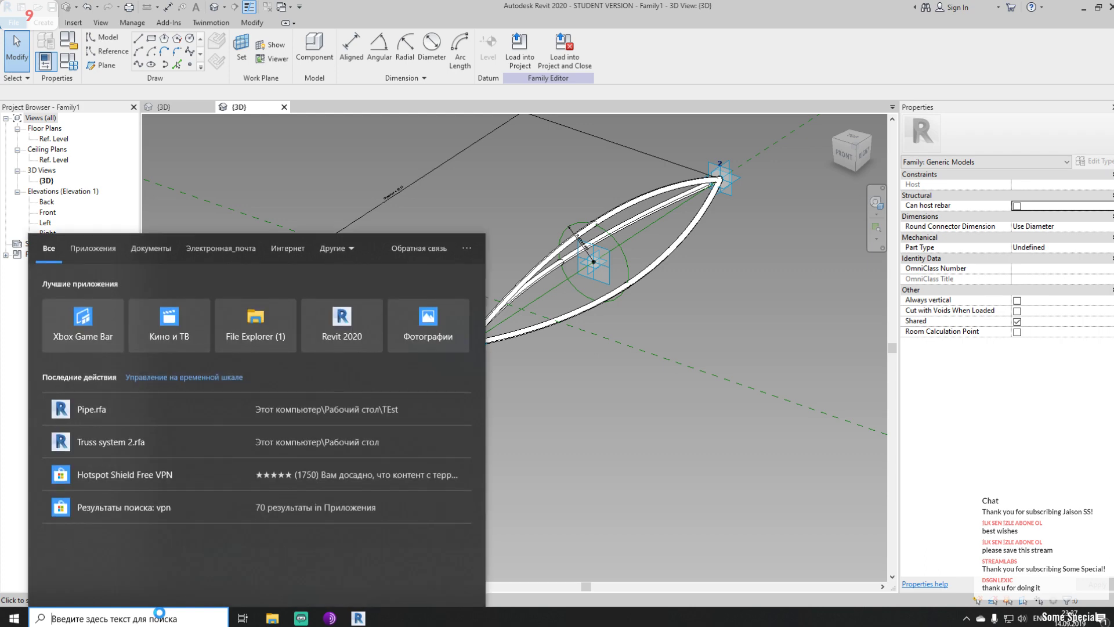
text(te)
click(126, 303)
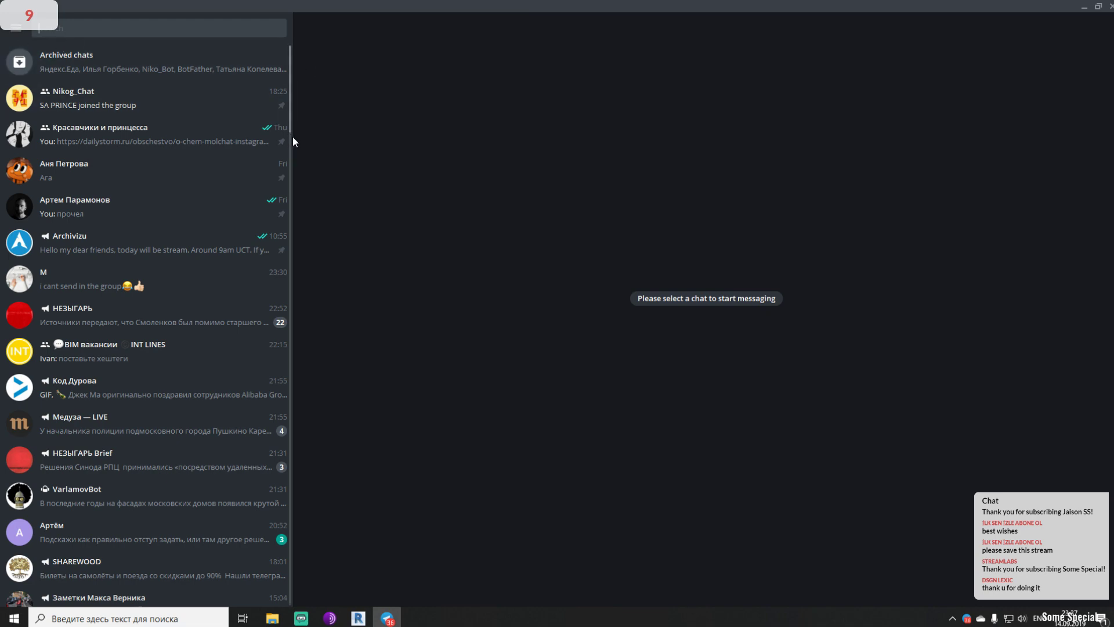
click(99, 107)
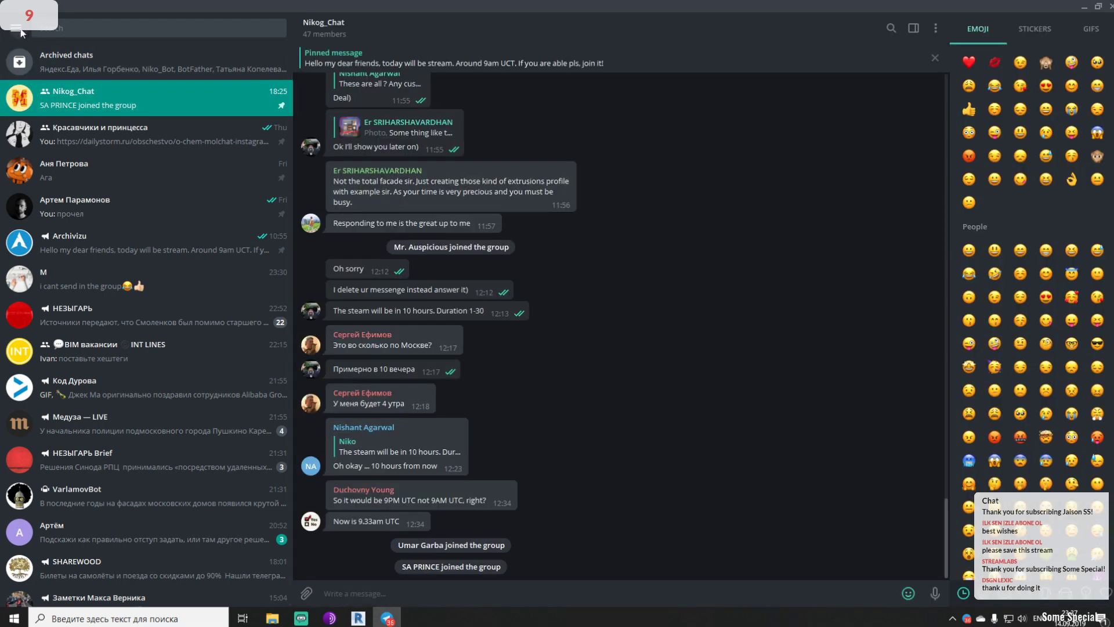
click(19, 30)
click(251, 51)
drag(292, 103, 69, 104)
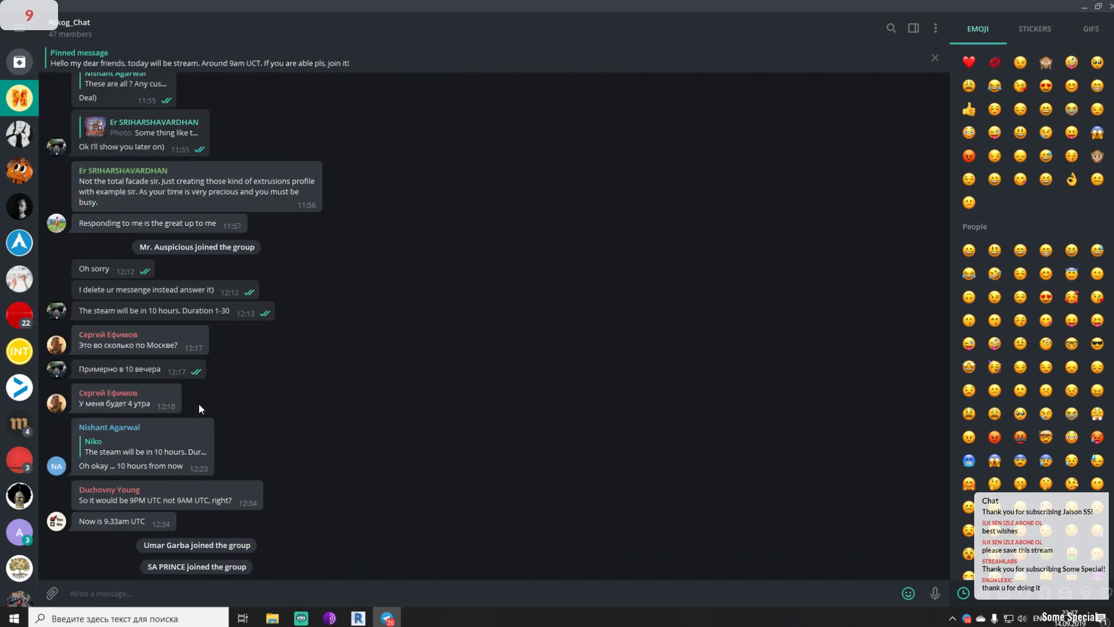
Look back through the Nikog_Chat history to the September 9 messages with the Burj Al Arab space truss photos
scroll(299, 515, up, 1)
scroll(301, 513, down, 1)
scroll(304, 343, up, 10)
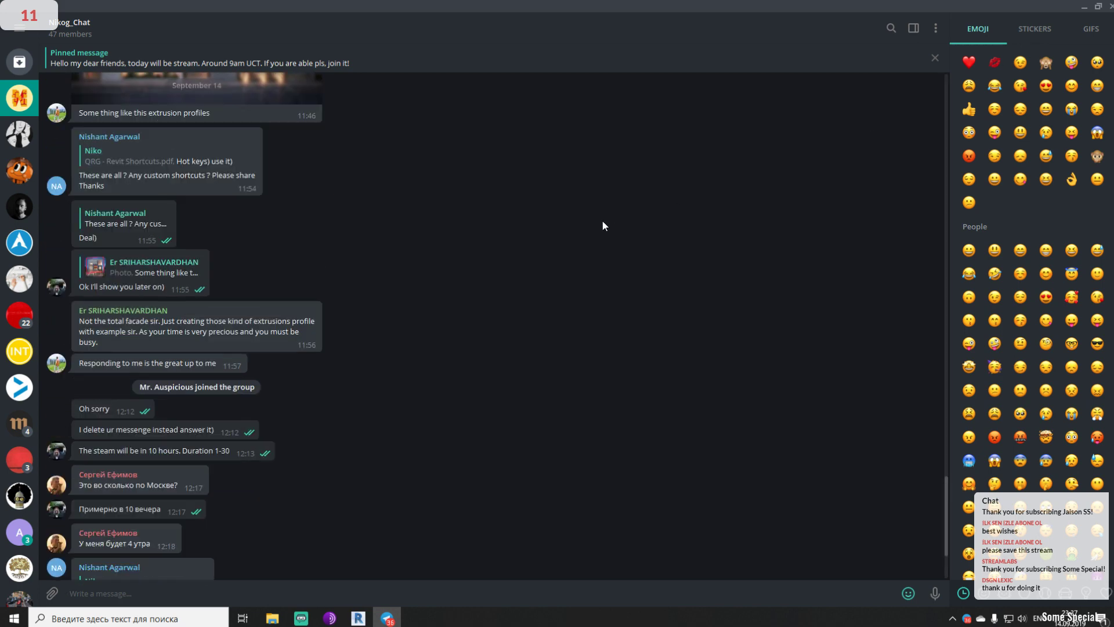
scroll(469, 416, up, 5)
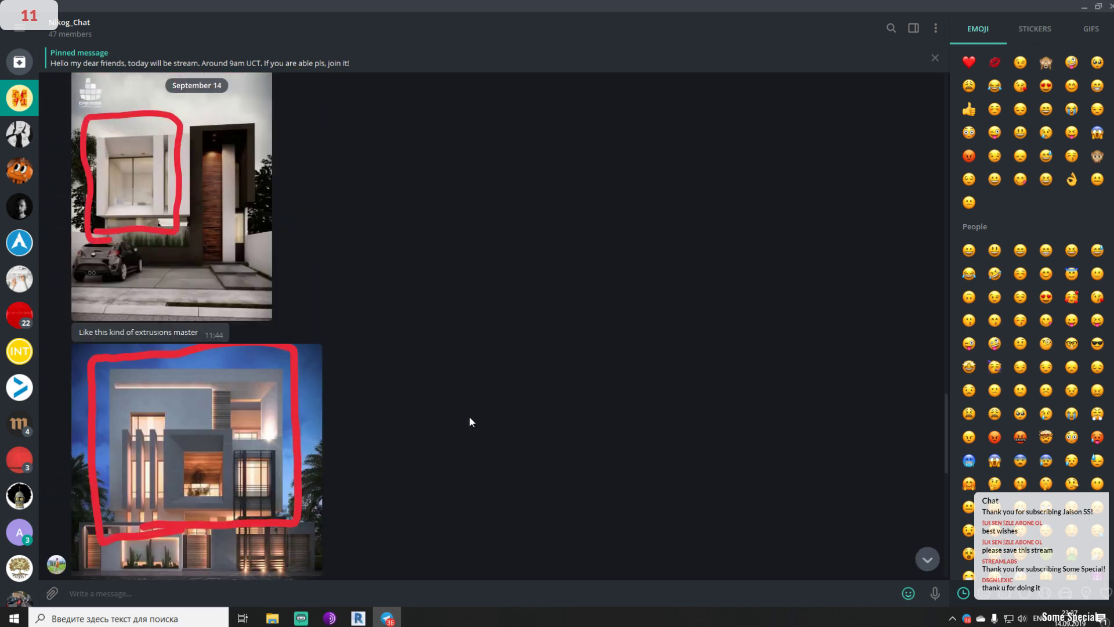
scroll(471, 416, up, 10)
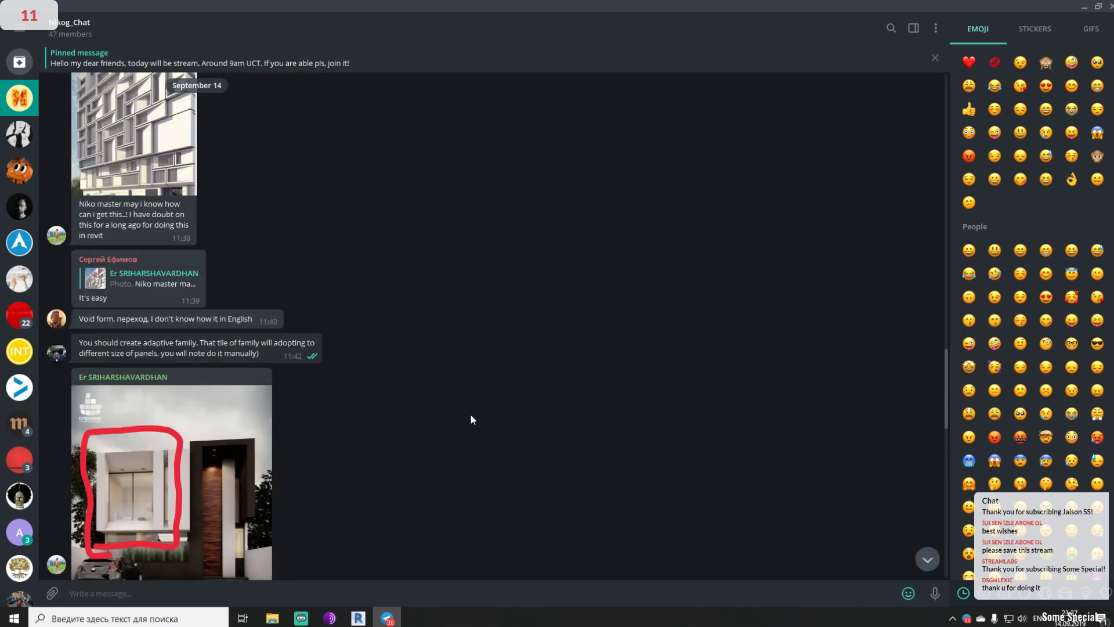
scroll(470, 418, up, 15)
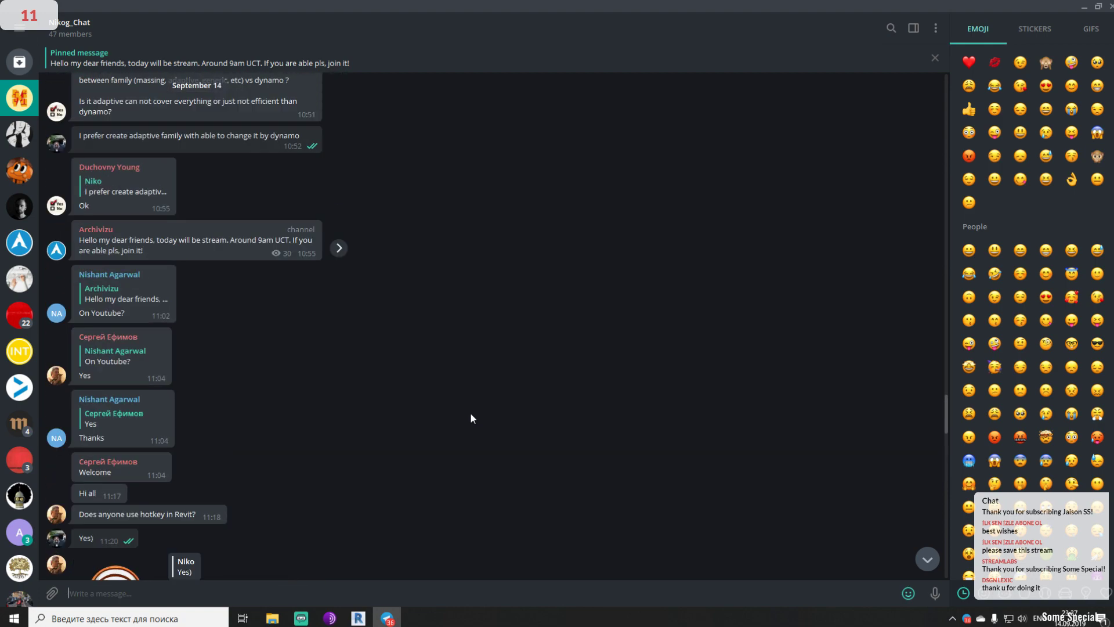
scroll(474, 412, up, 20)
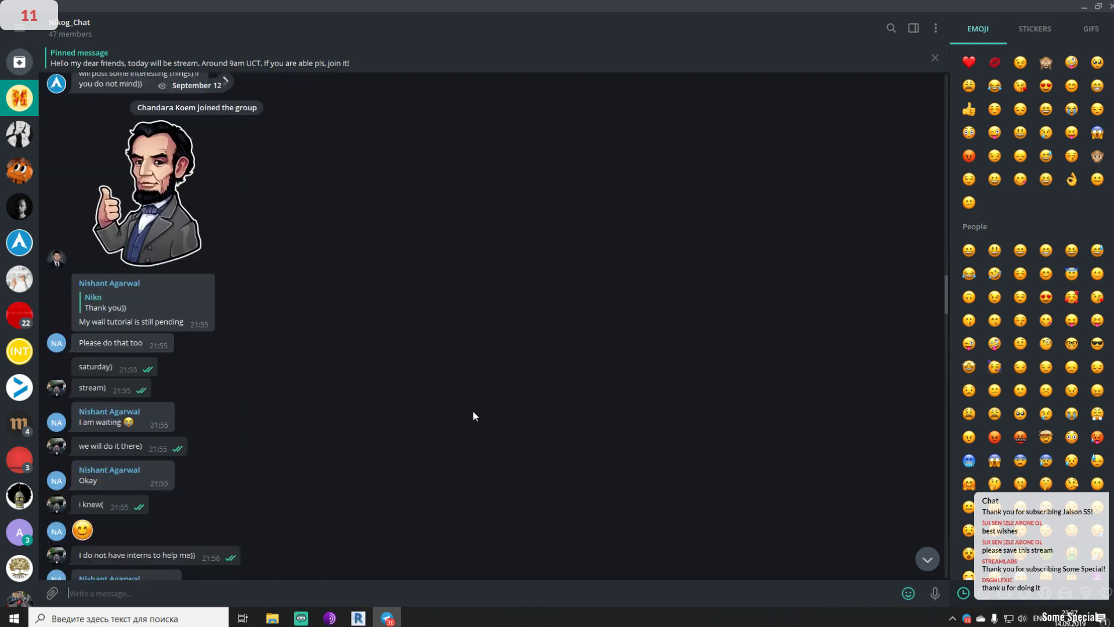
scroll(477, 413, up, 20)
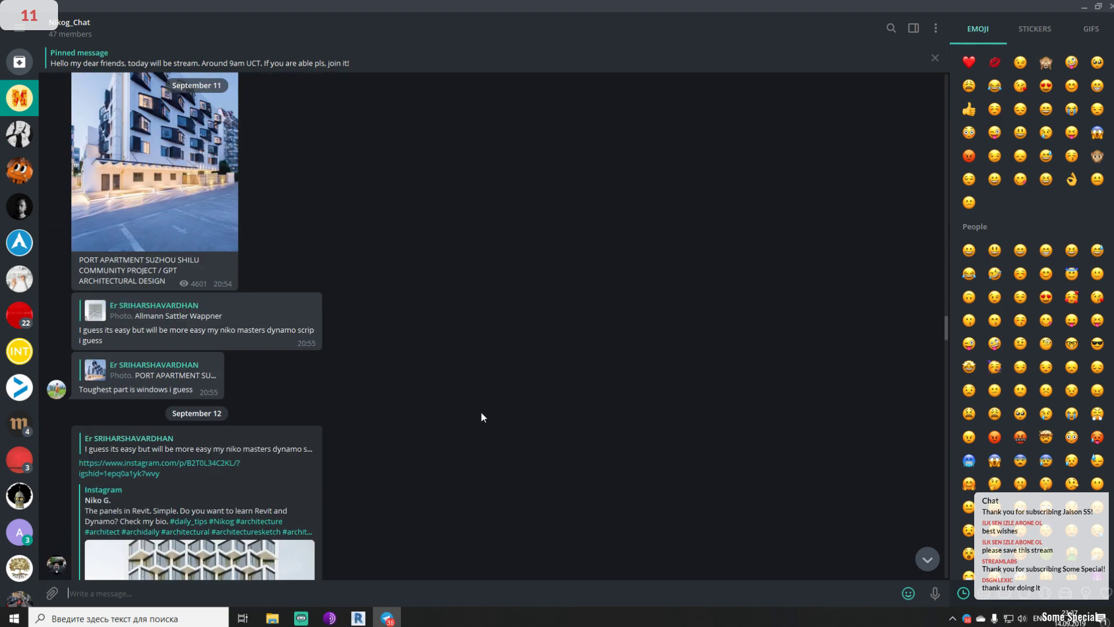
scroll(948, 295, up, 10)
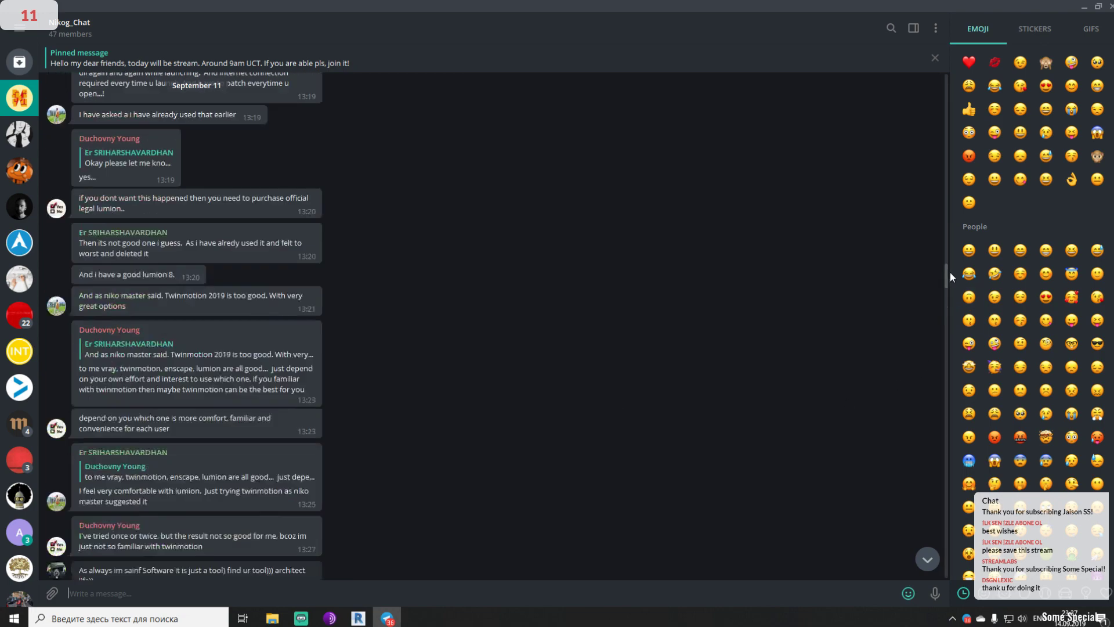
scroll(952, 156, up, 15)
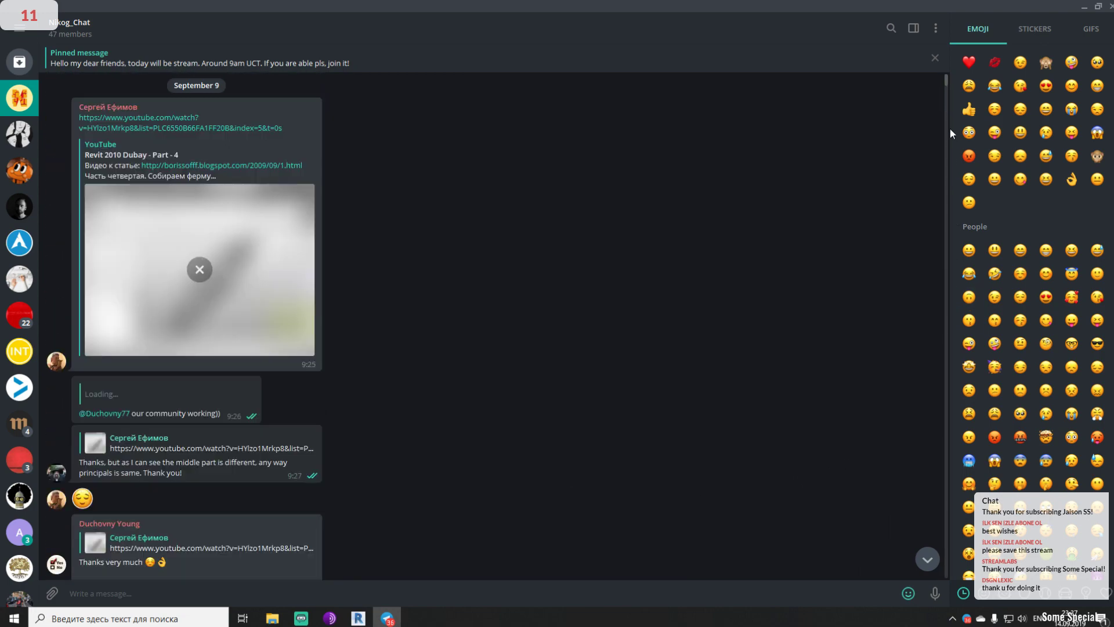
scroll(434, 291, up, 15)
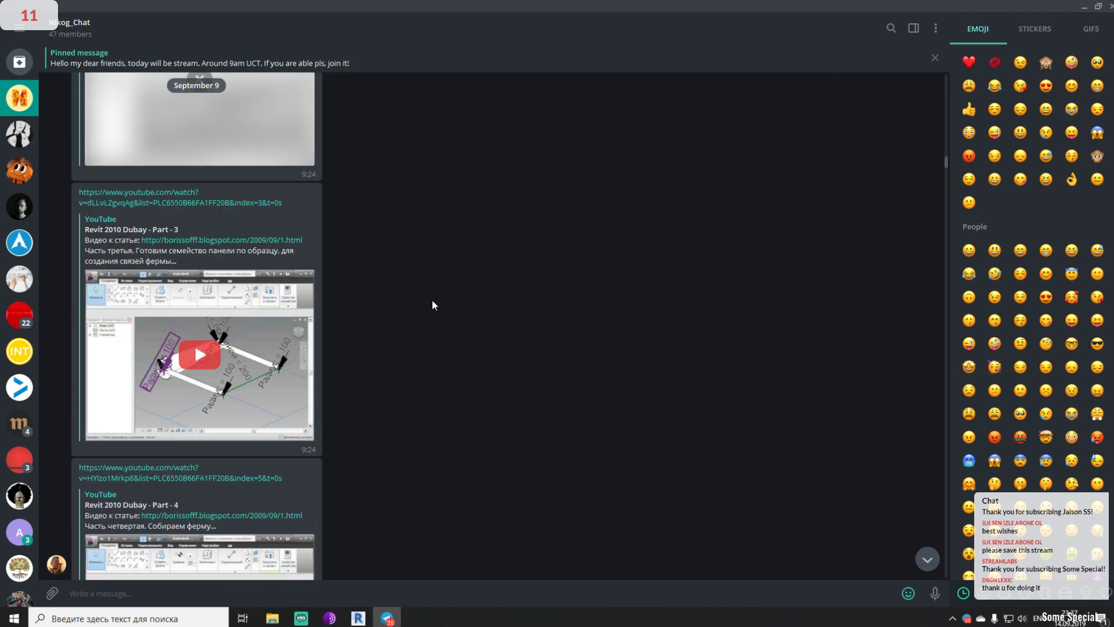
scroll(414, 336, up, 10)
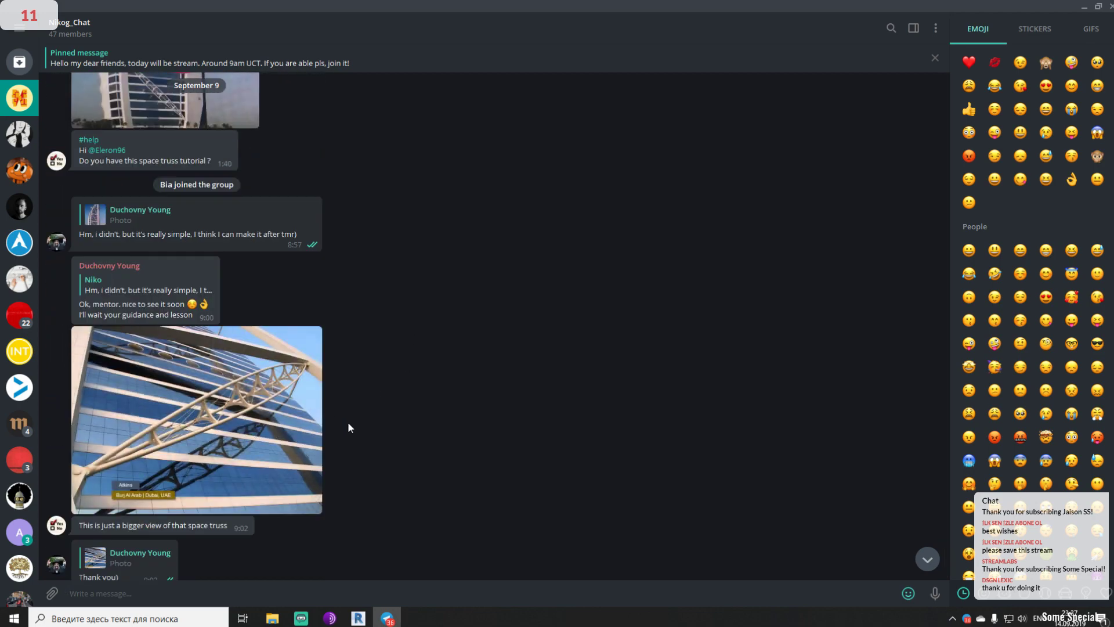
scroll(495, 408, up, 5)
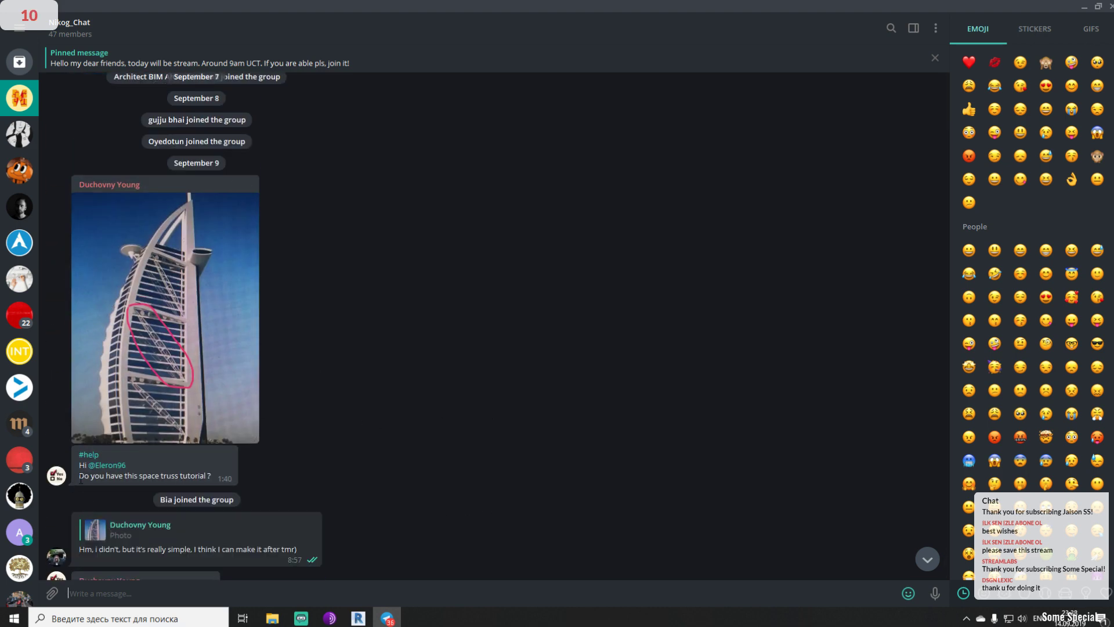
Review the space truss tutorial request and the replies after it, down to the Morpheus hotel request
scroll(81, 479, down, 1)
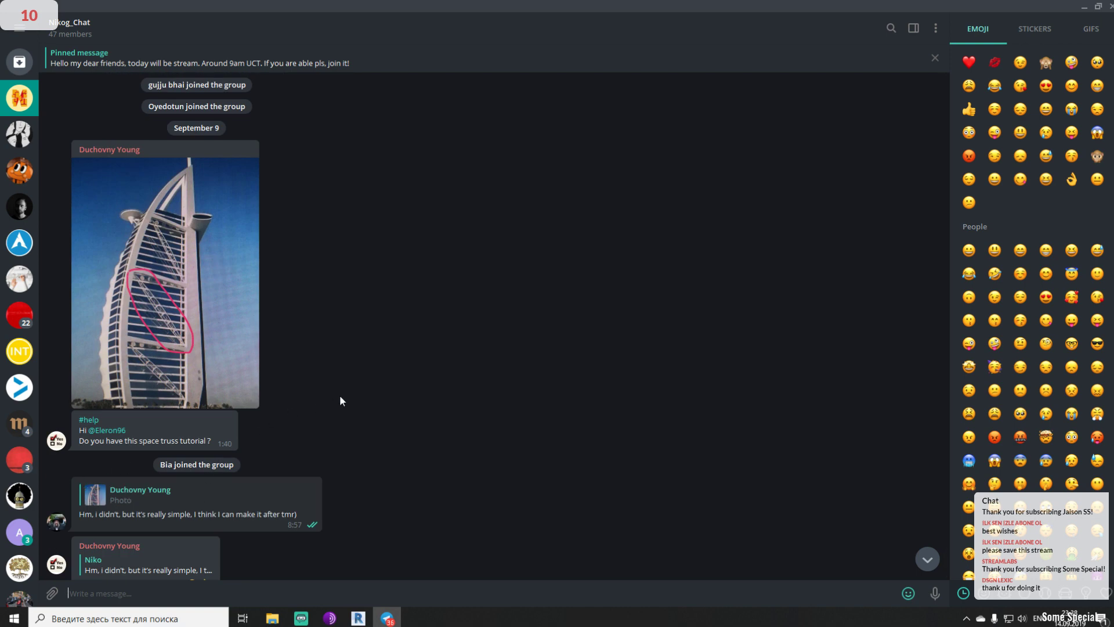
scroll(291, 357, up, 1)
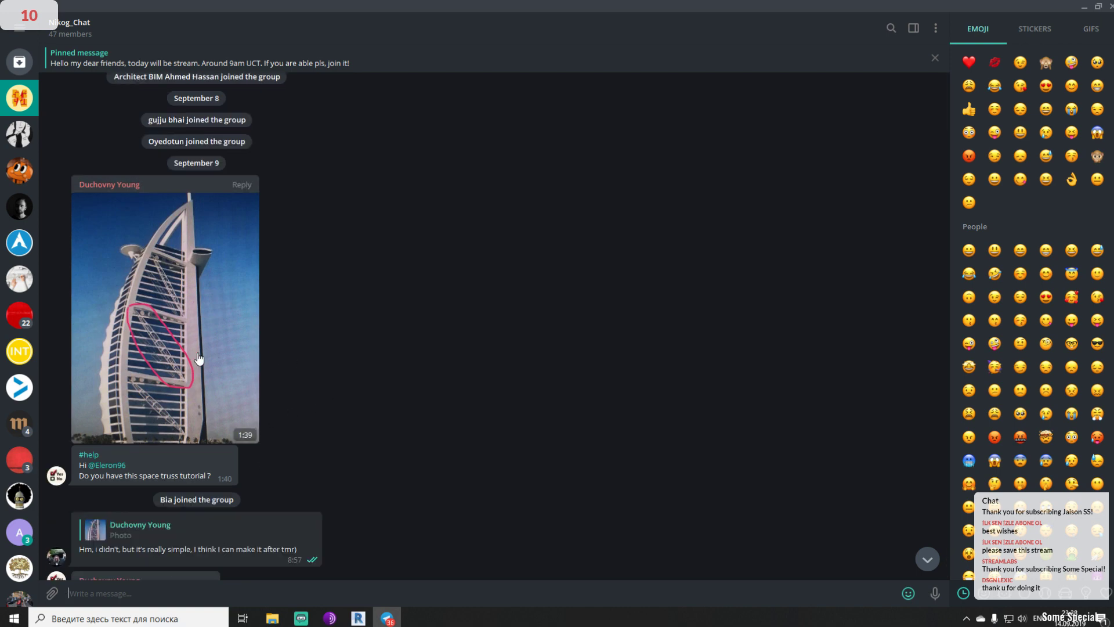
scroll(340, 339, up, 5)
scroll(340, 339, down, 20)
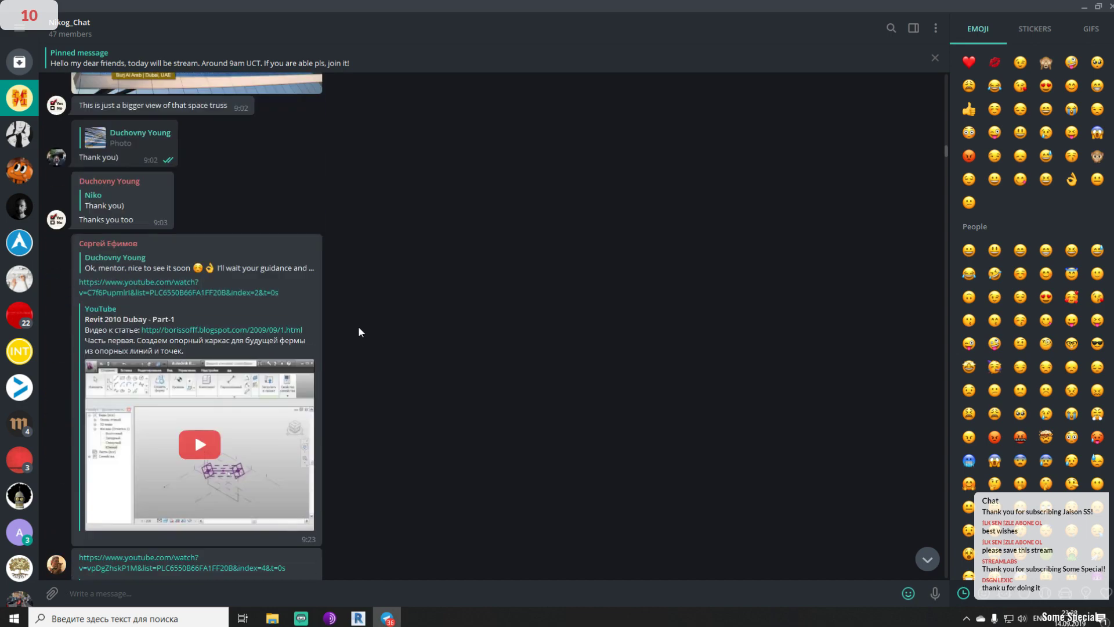
scroll(364, 324, down, 20)
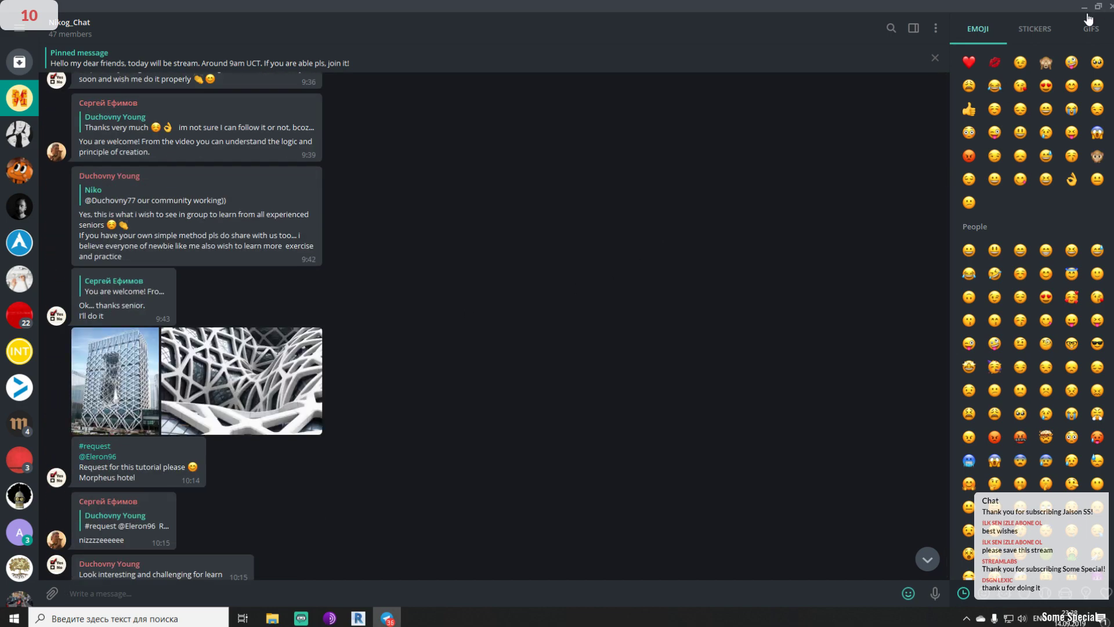
View the Nikog_Chat group info, highlight the group's name, close the info and return to Revit
click(84, 22)
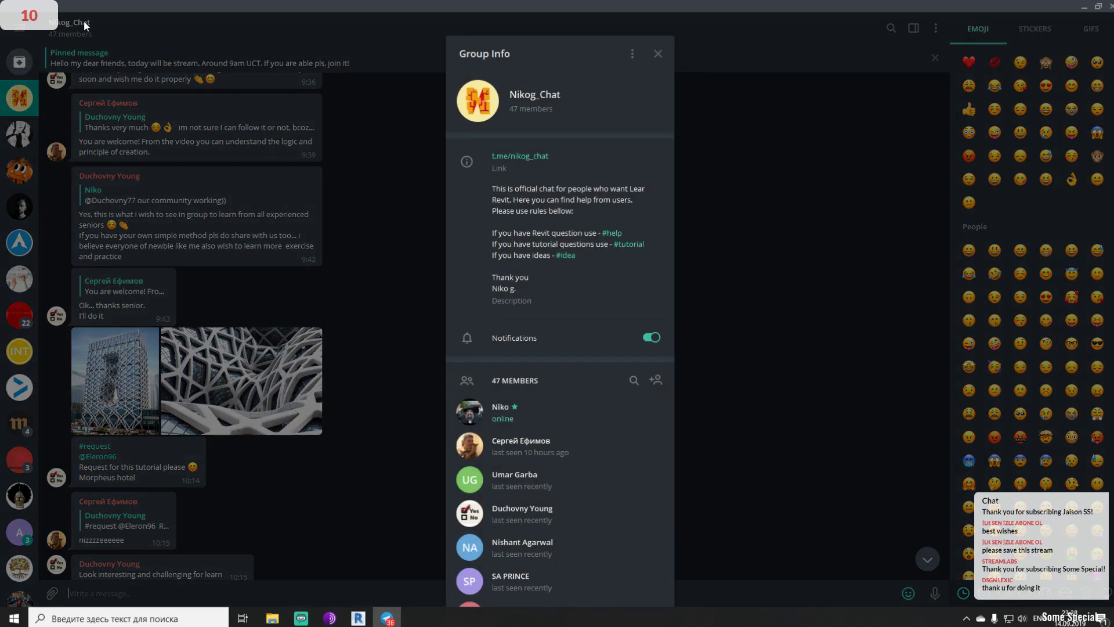
drag(509, 95, 588, 95)
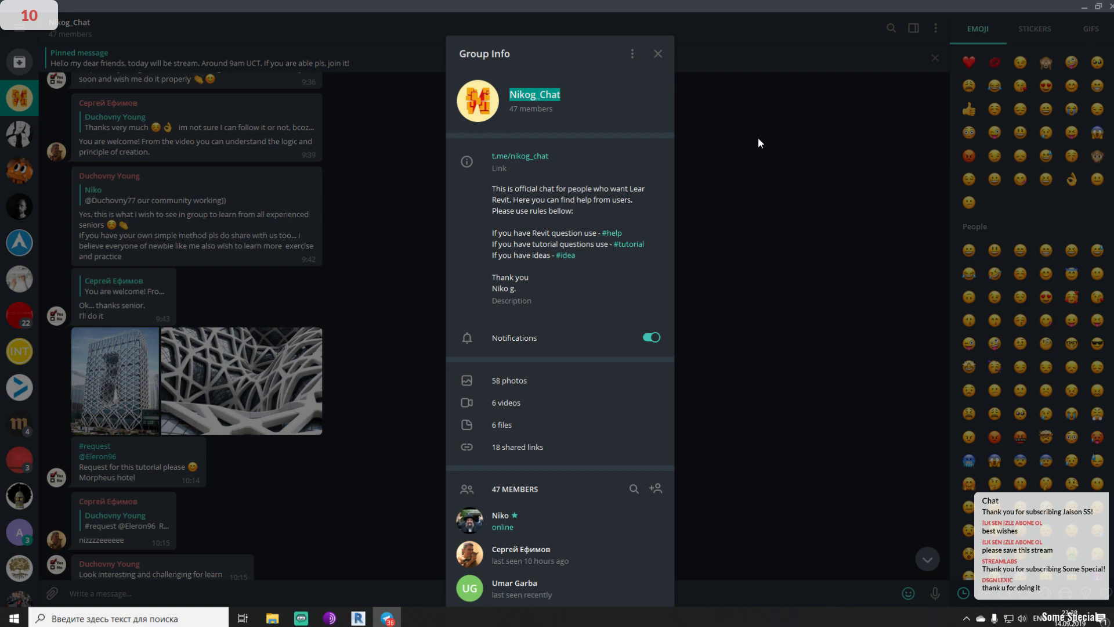
click(794, 168)
click(1080, 7)
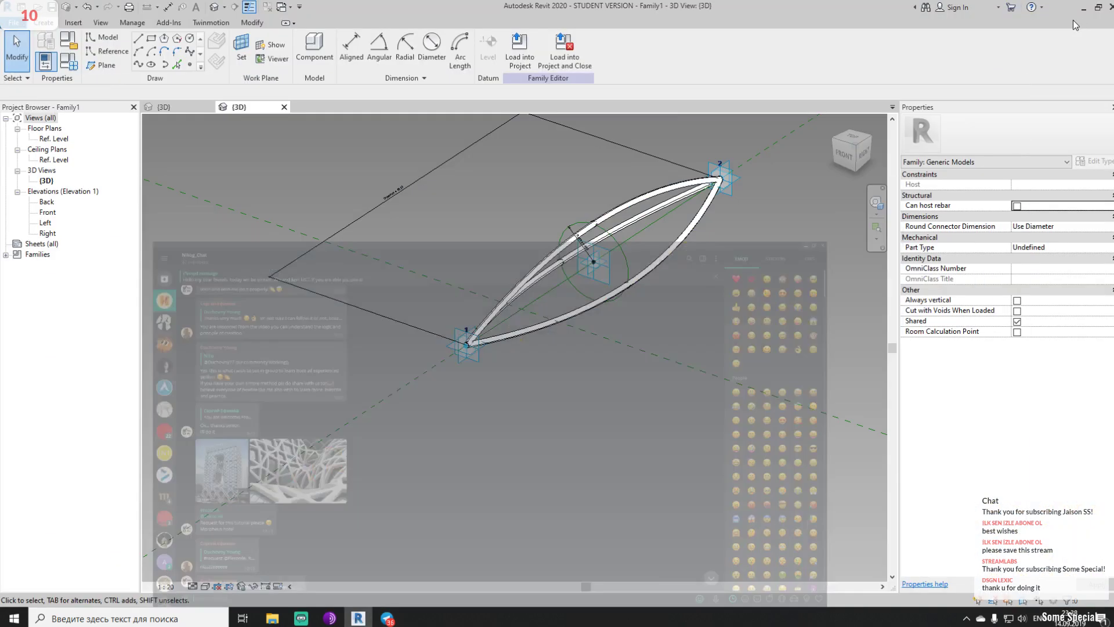
Compare Family1 with the finished truss in the Truss system 2 family and return to Family1's 3D view
middle_drag(598, 362, 573, 408)
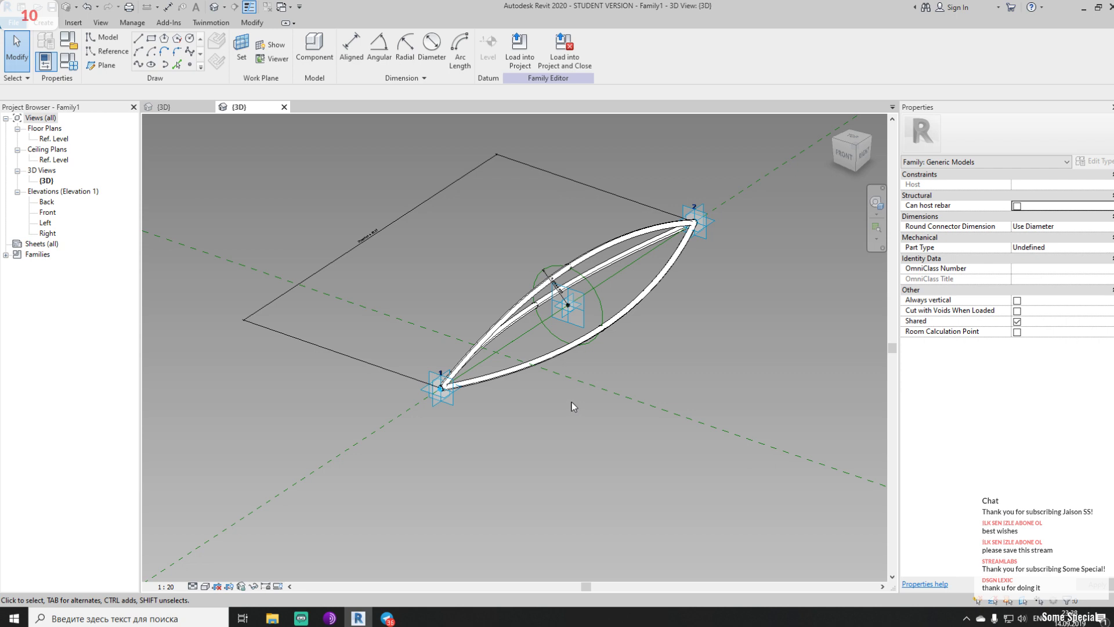
scroll(598, 302, up, 2)
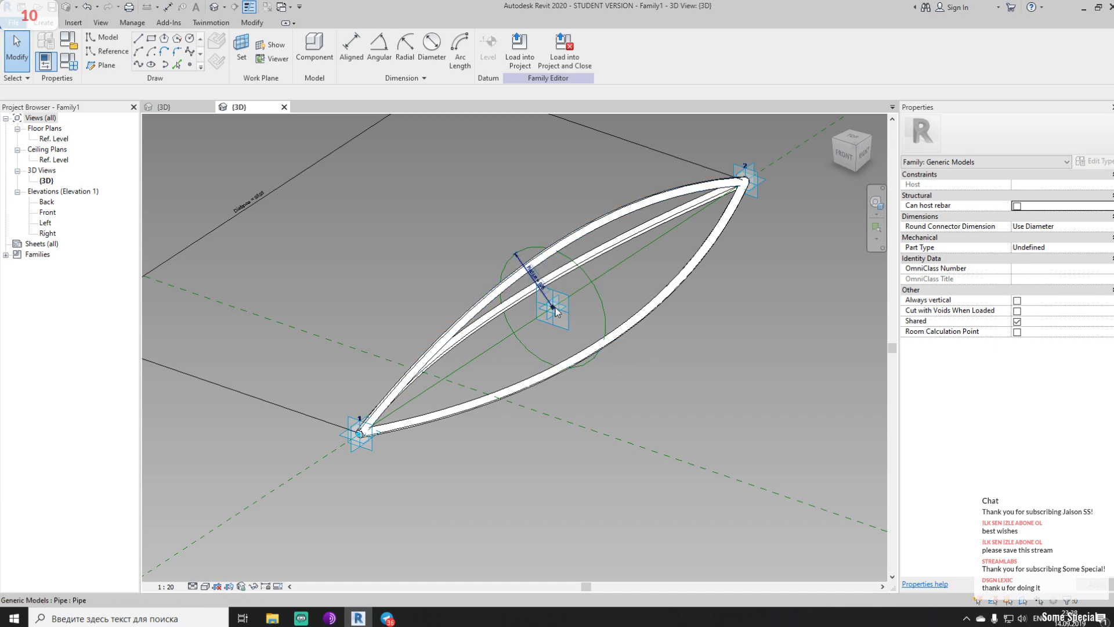
click(168, 107)
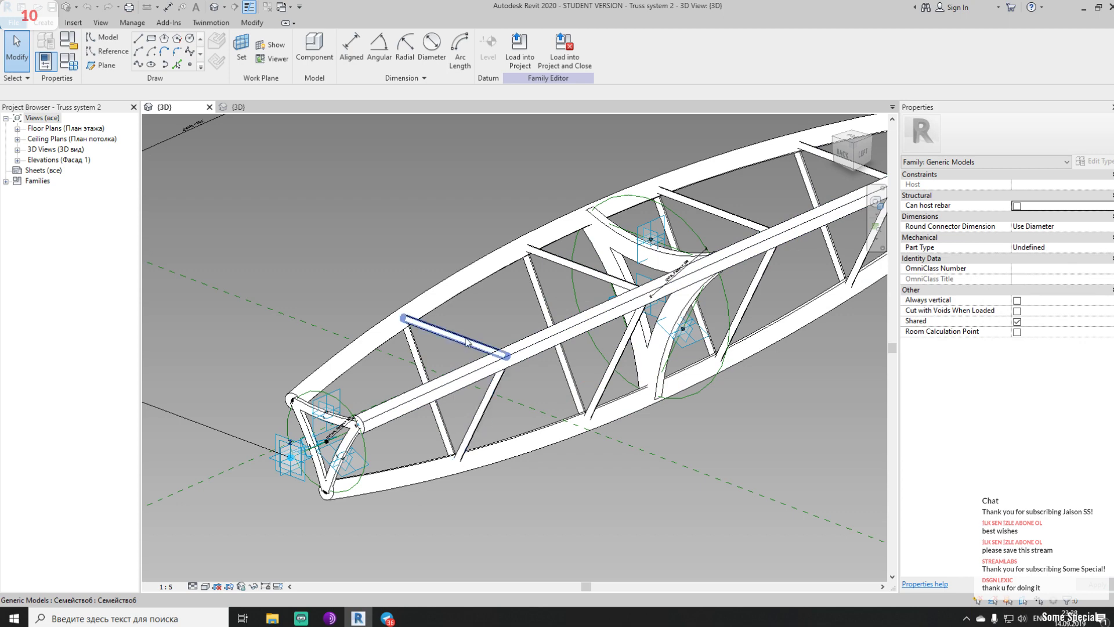
key(ctrl+Tab)
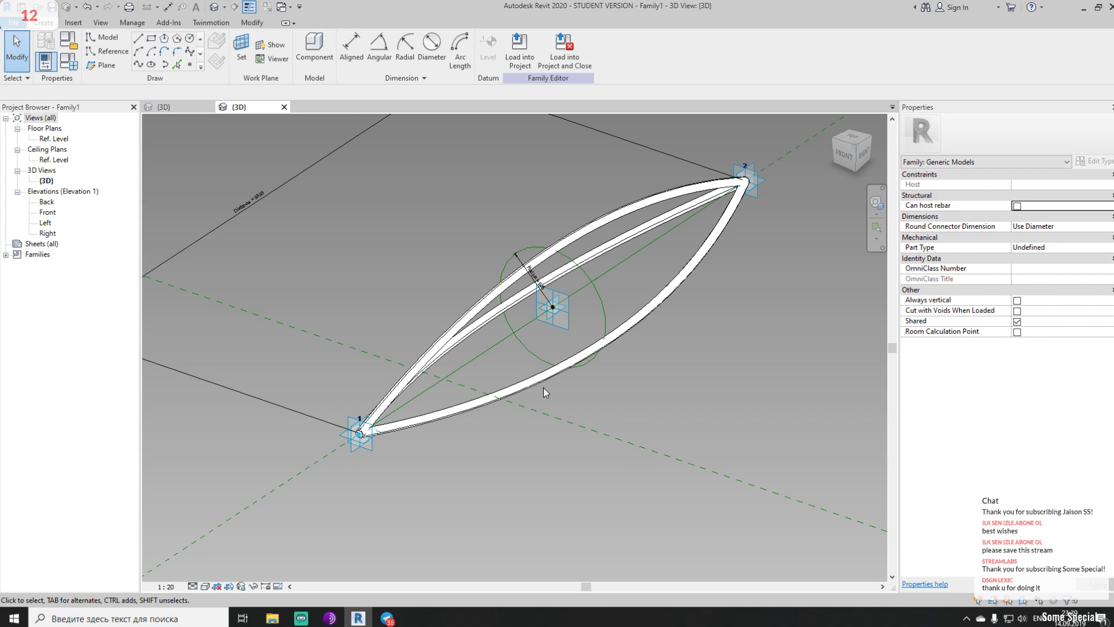
Temporarily hide the three curved Pipe components in the 3D view using Hide Element
shift+middle_drag(745, 421, 686, 408)
scroll(593, 332, up, 3)
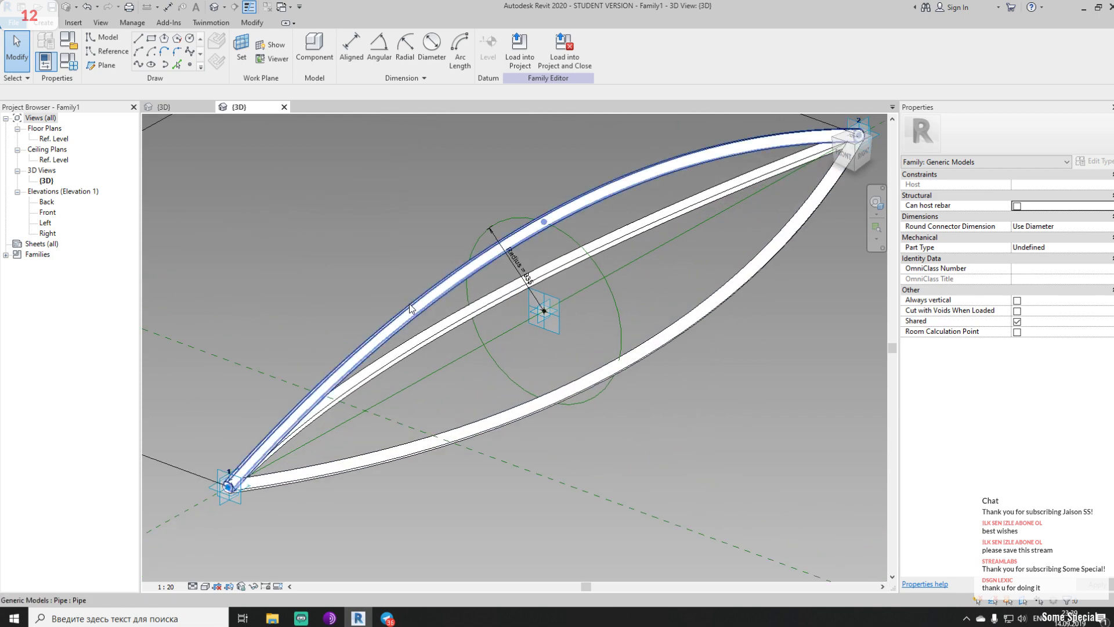
click(410, 308)
ctrl+click(522, 285)
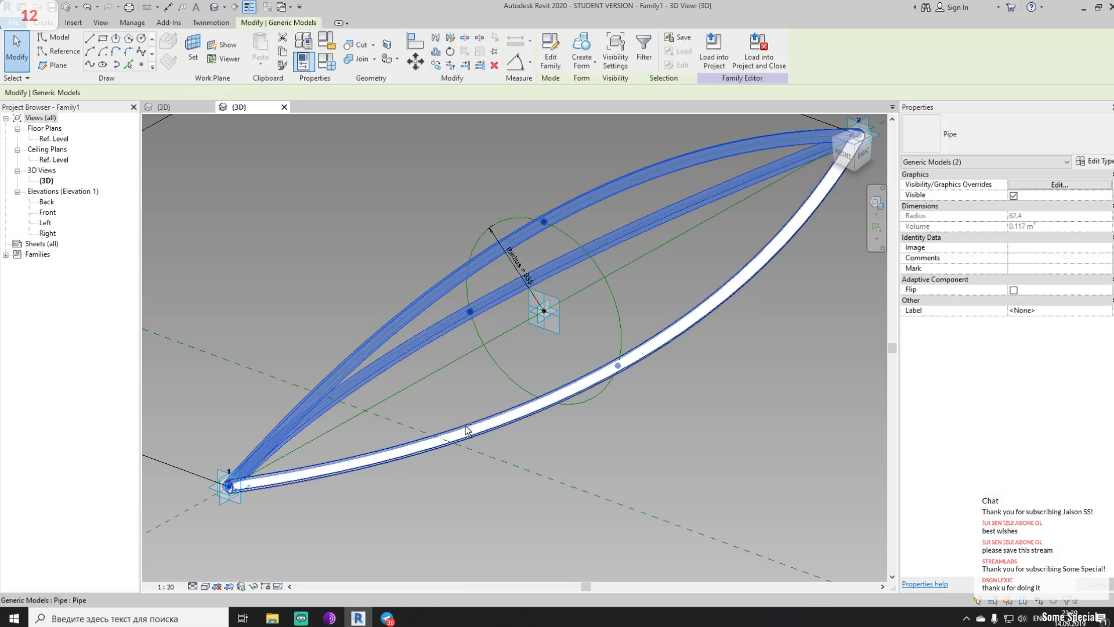
ctrl+click(467, 430)
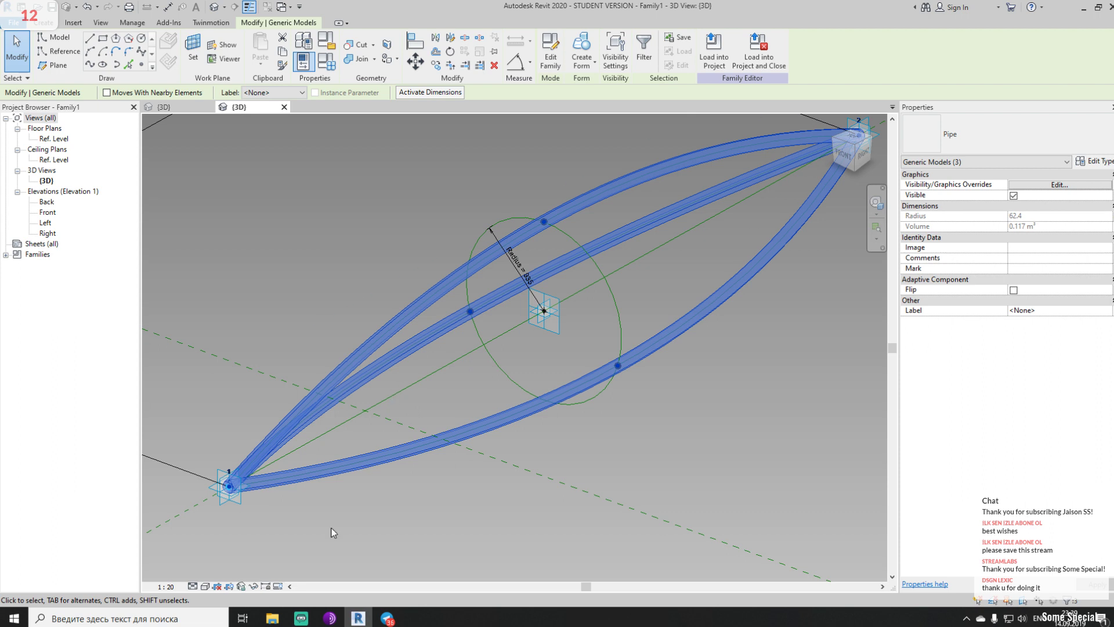
click(254, 587)
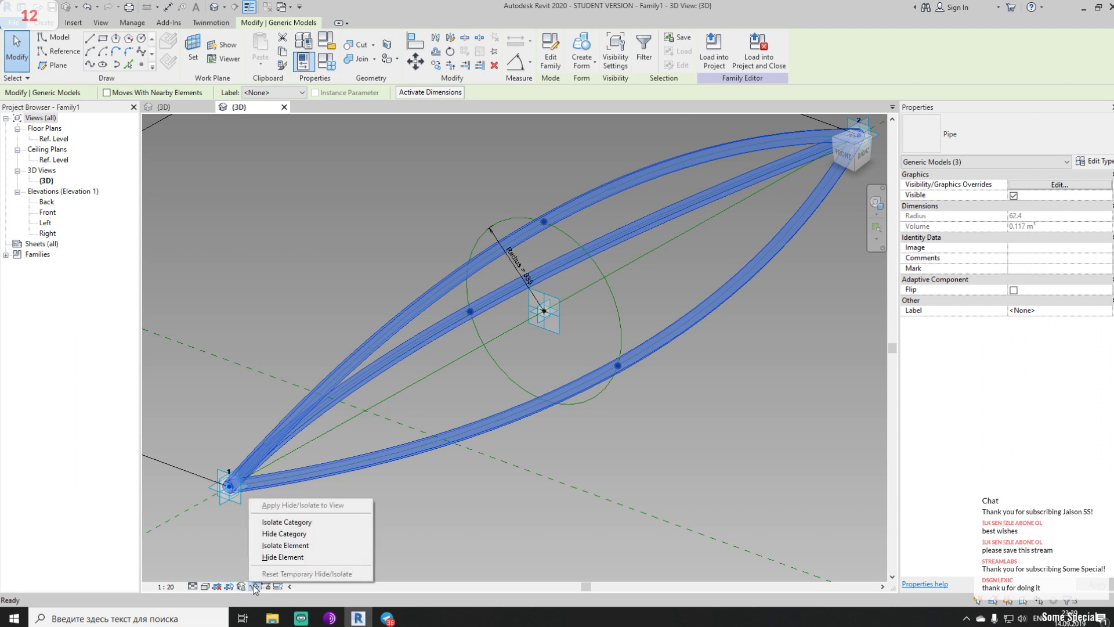
click(282, 556)
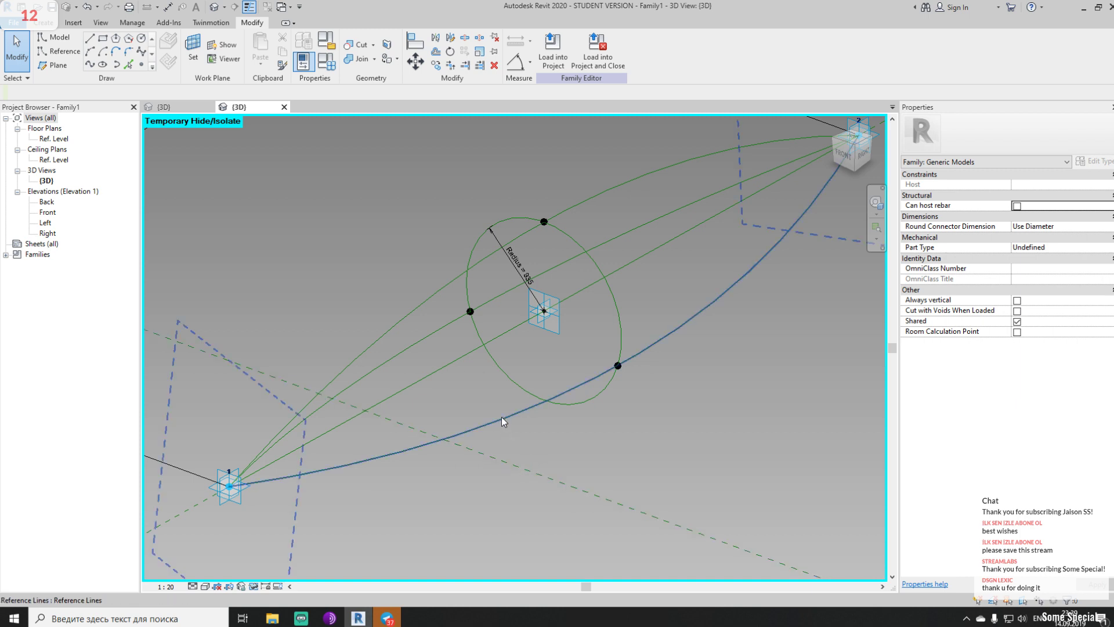
Divide each of the three curved reference lines between adaptive points 1 and 2 into a path with 6 nodes
click(523, 410)
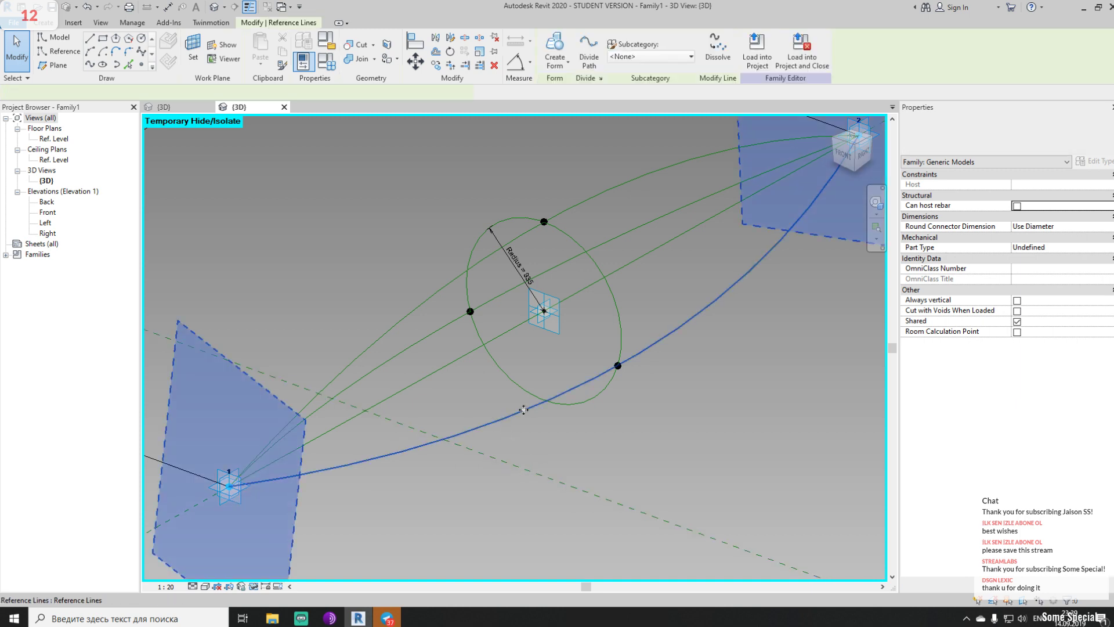
click(589, 49)
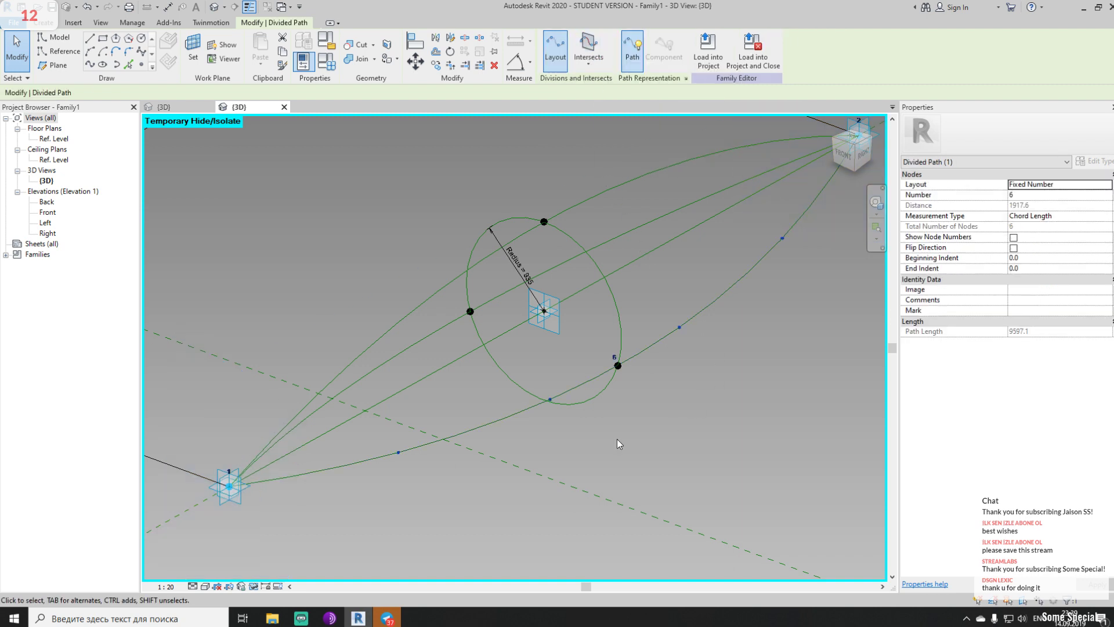
shift+middle_drag(737, 308, 618, 308)
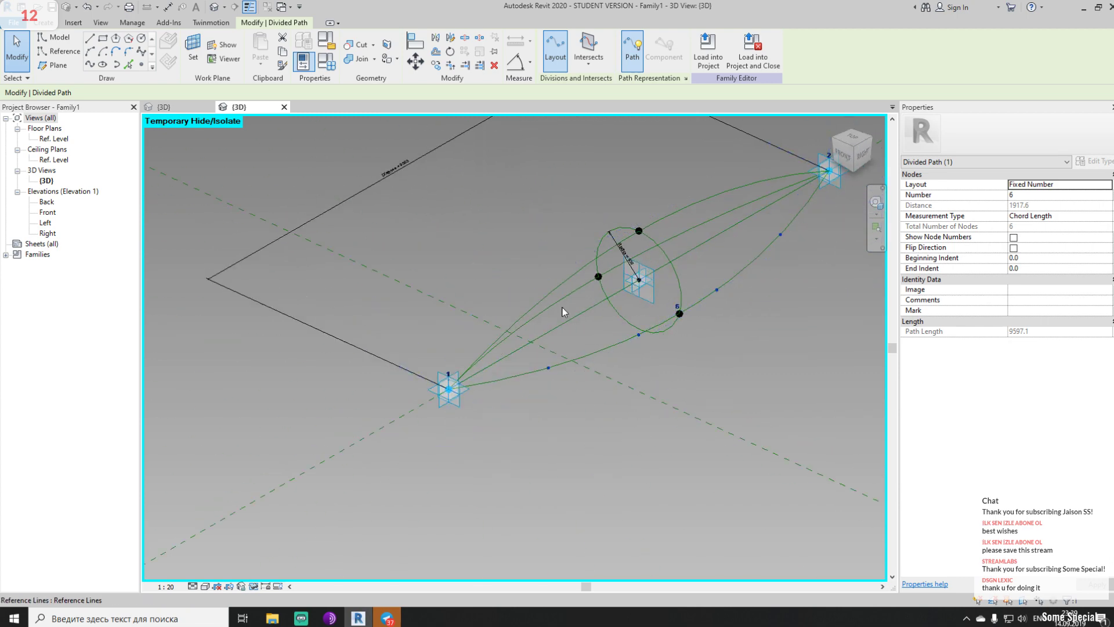
click(561, 284)
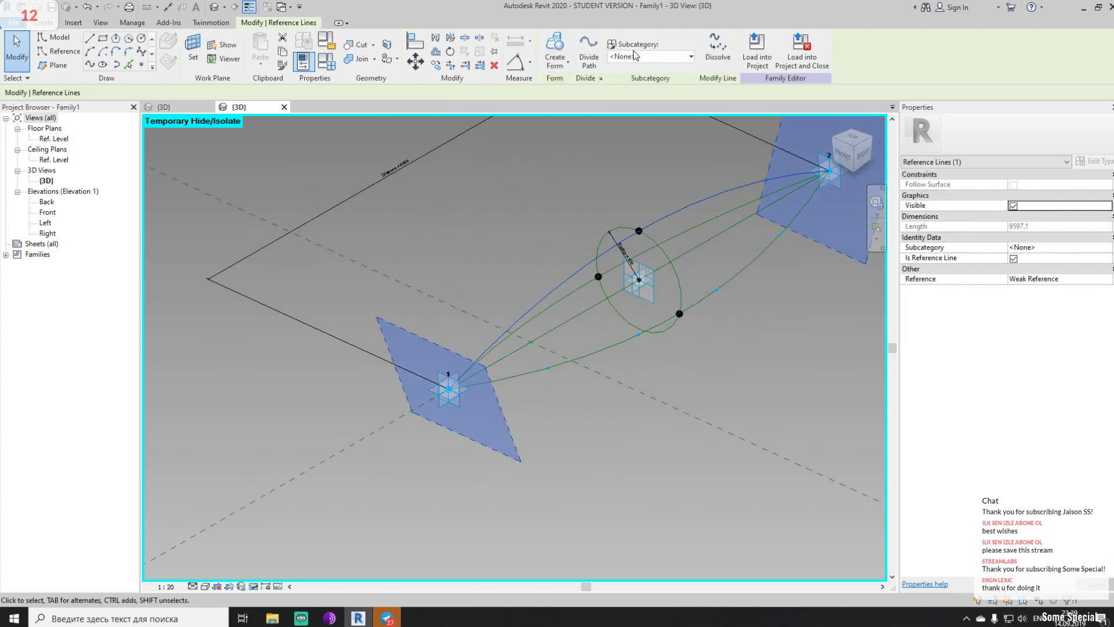
shift+middle_drag(542, 203, 604, 143)
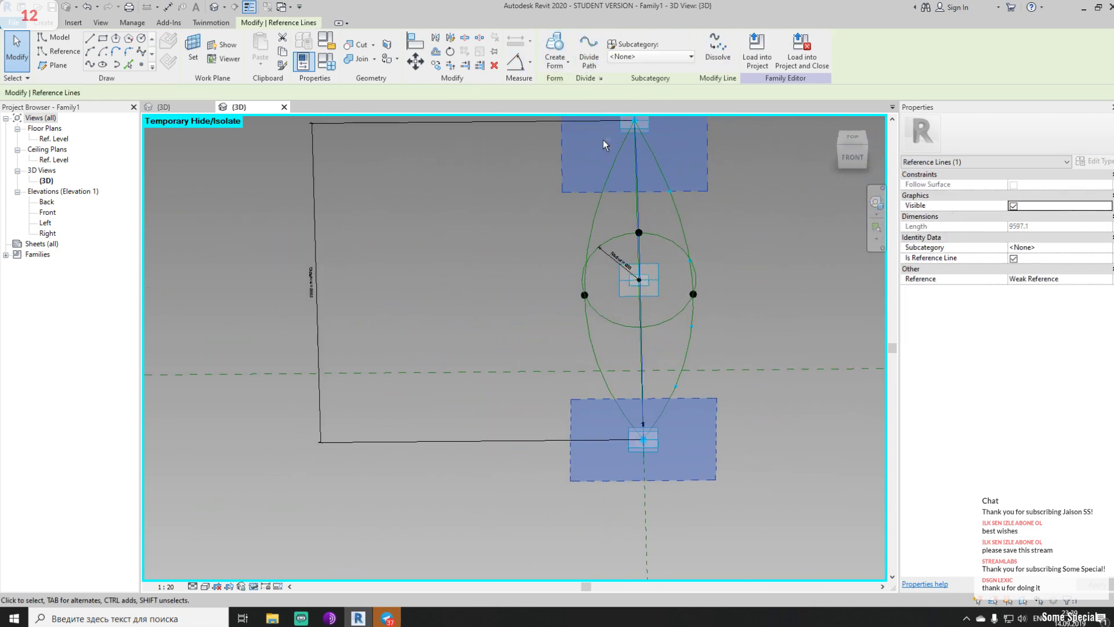
click(589, 55)
shift+middle_drag(523, 262, 546, 297)
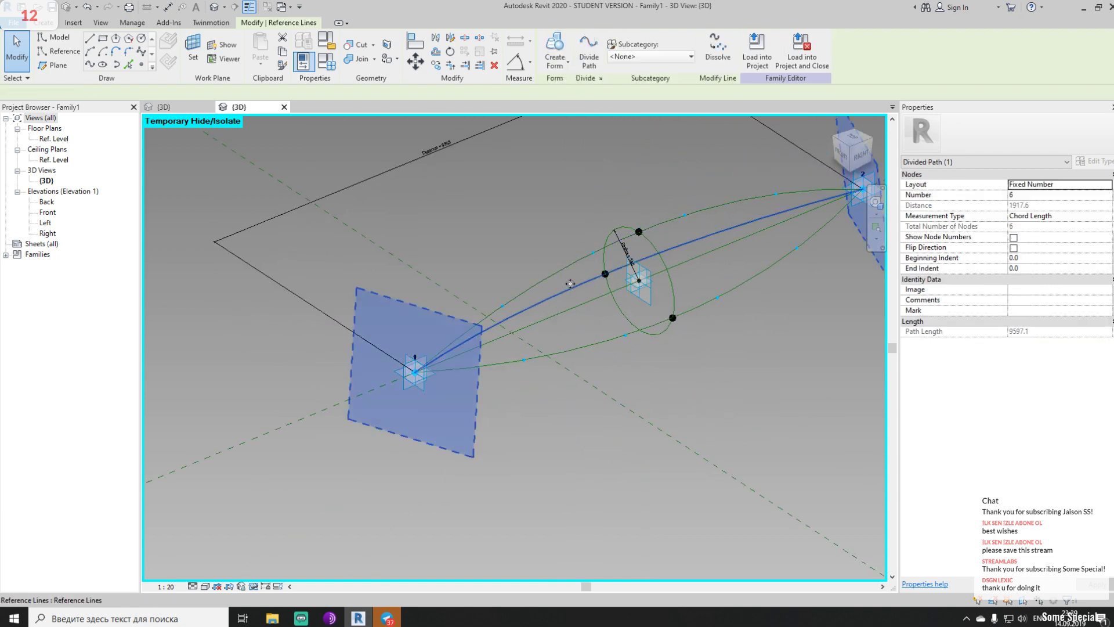
click(589, 55)
click(754, 388)
shift+middle_drag(753, 387, 675, 411)
Switch to Telegram's Nikog_Chat group and answer the newest message with "hi"
click(994, 587)
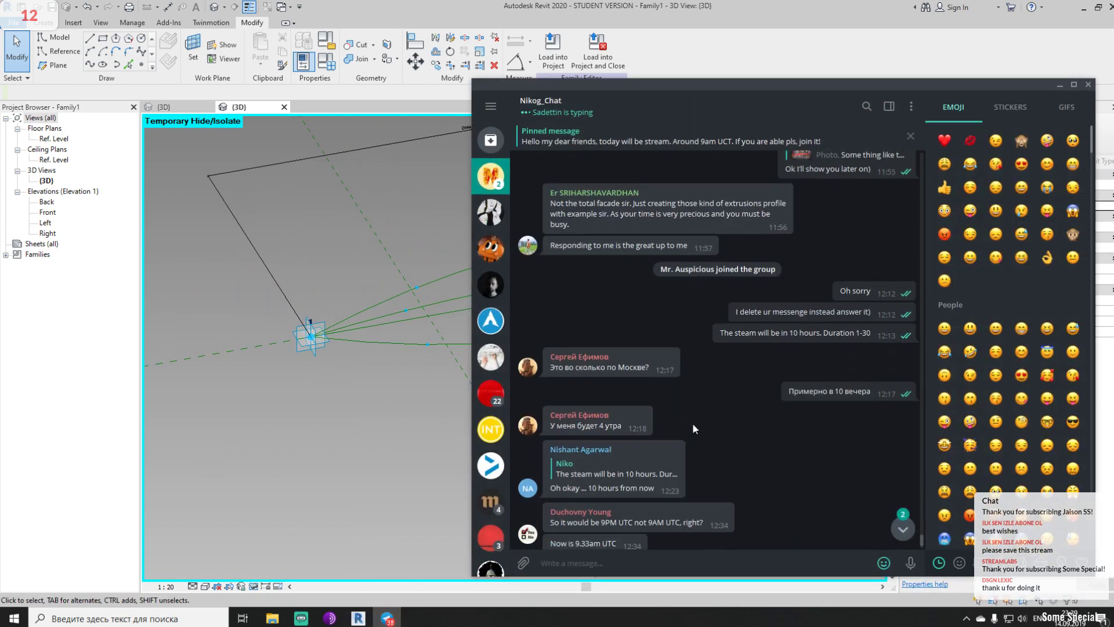
scroll(694, 429, down, 3)
text(hi)
key(Return)
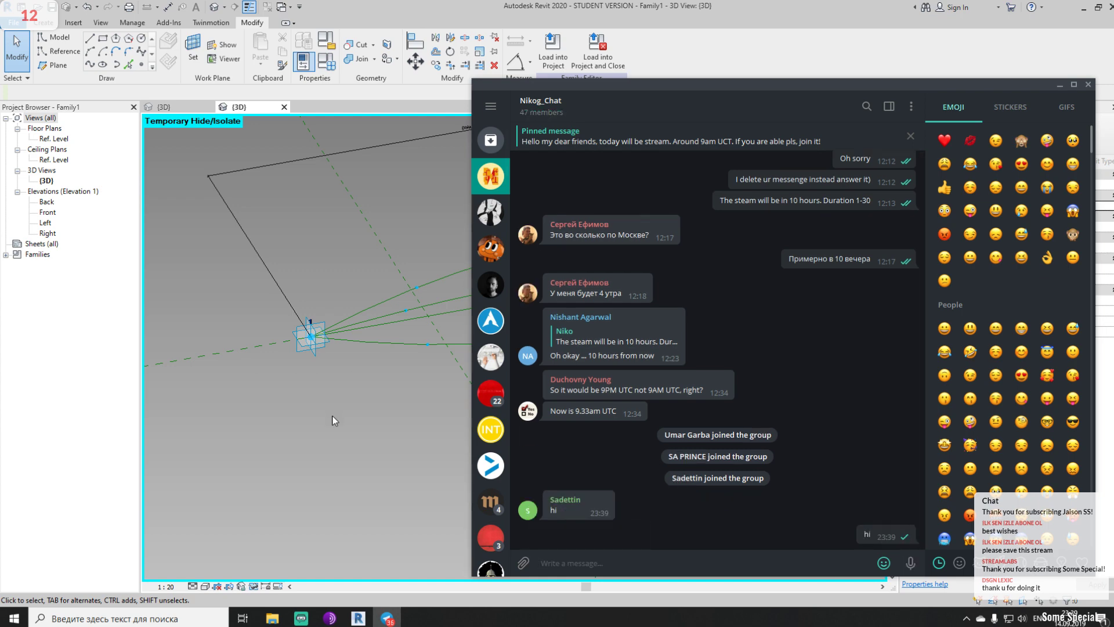
Switch back to Revit and create a new family from the Metric Generic Model Adaptive template
click(332, 446)
middle_drag(567, 372, 487, 386)
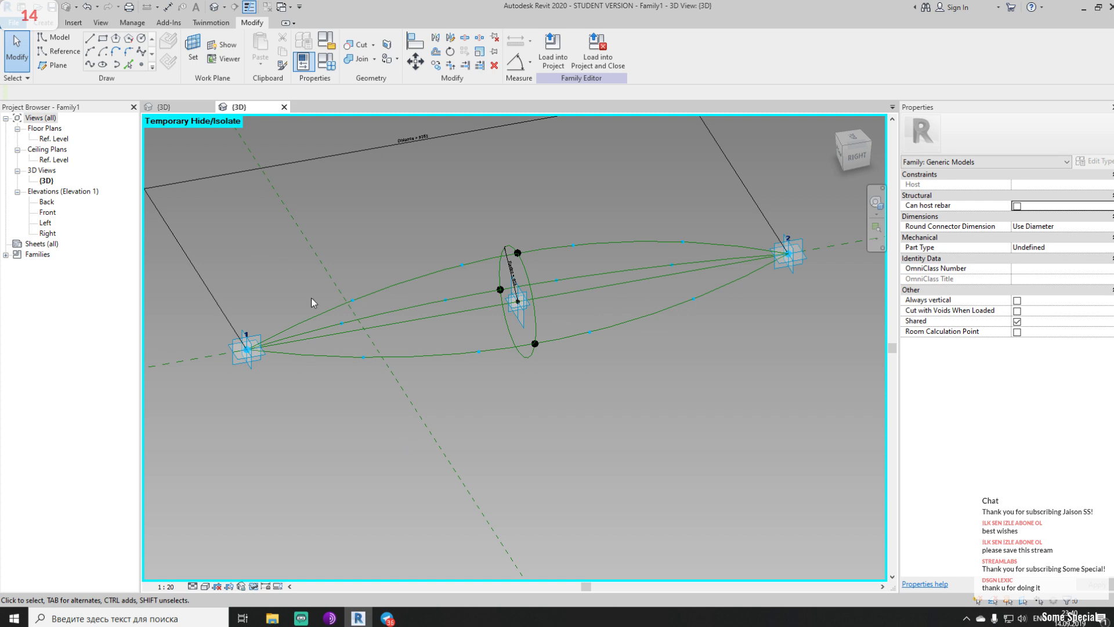
shift+middle_drag(567, 373, 486, 341)
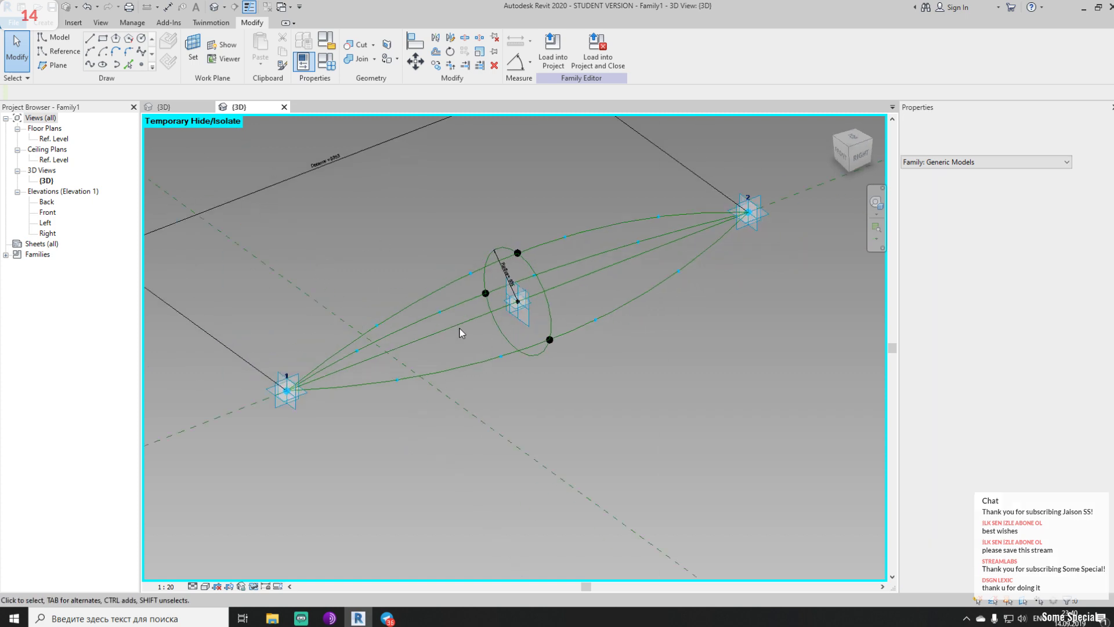
click(15, 24)
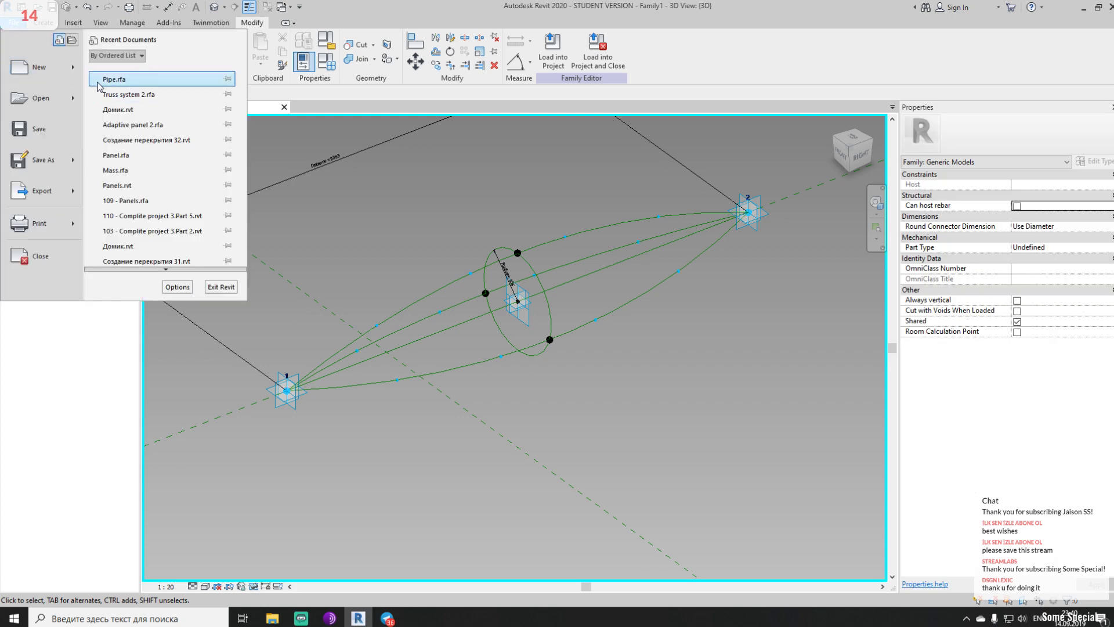
mouse_move(77, 77)
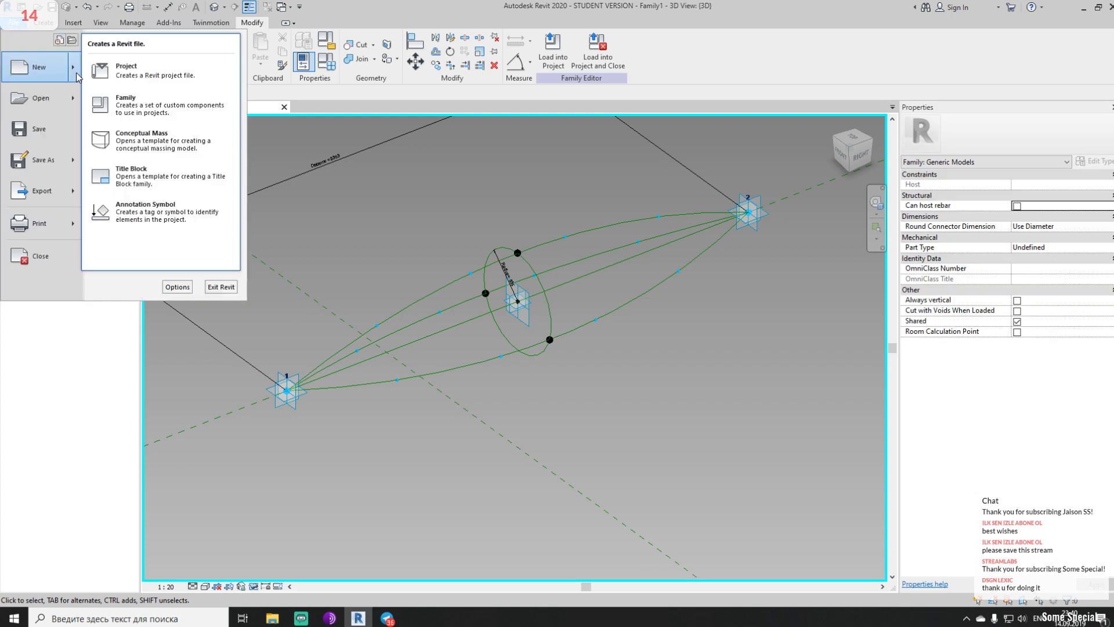
click(149, 112)
scroll(498, 352, down, 5)
scroll(498, 352, down, 10)
scroll(499, 357, up, 7)
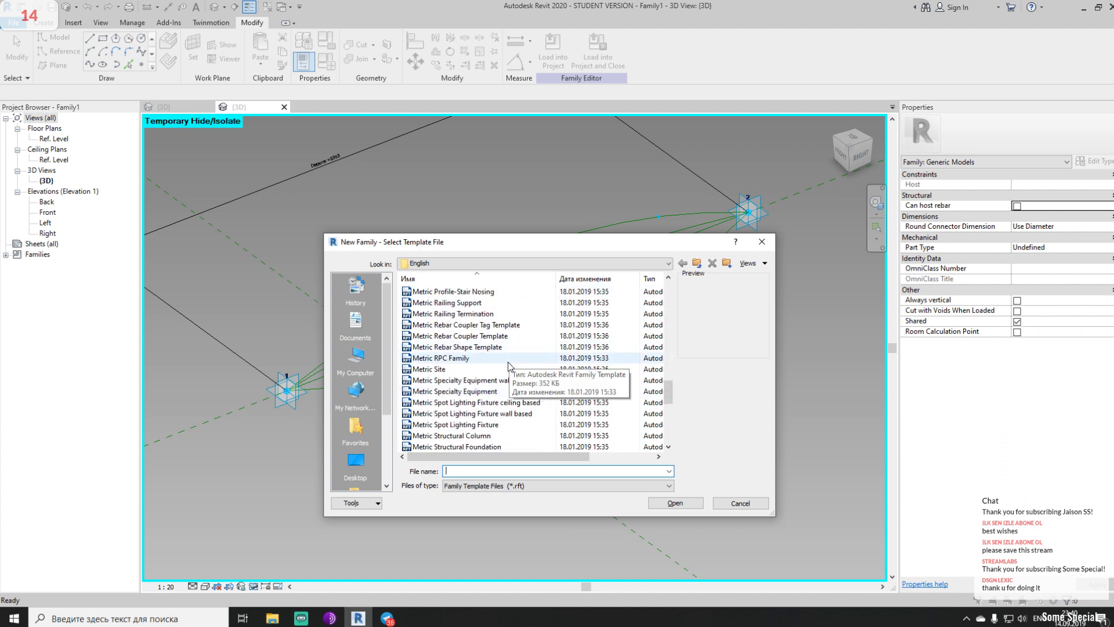
scroll(513, 350, up, 1)
scroll(513, 349, down, 4)
scroll(514, 349, up, 15)
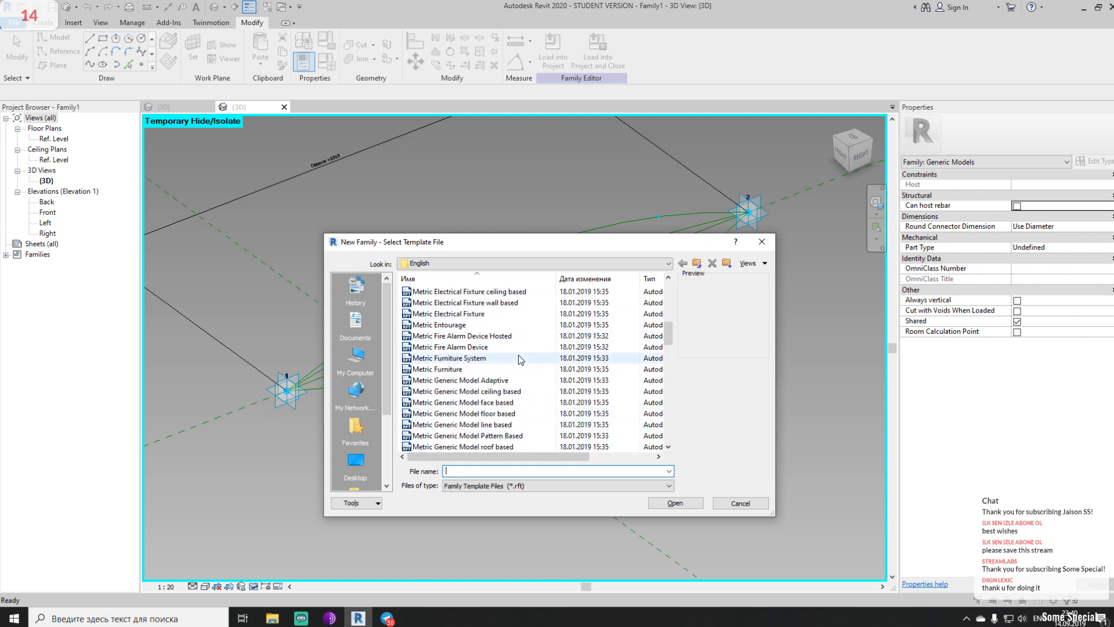
click(516, 381)
click(662, 503)
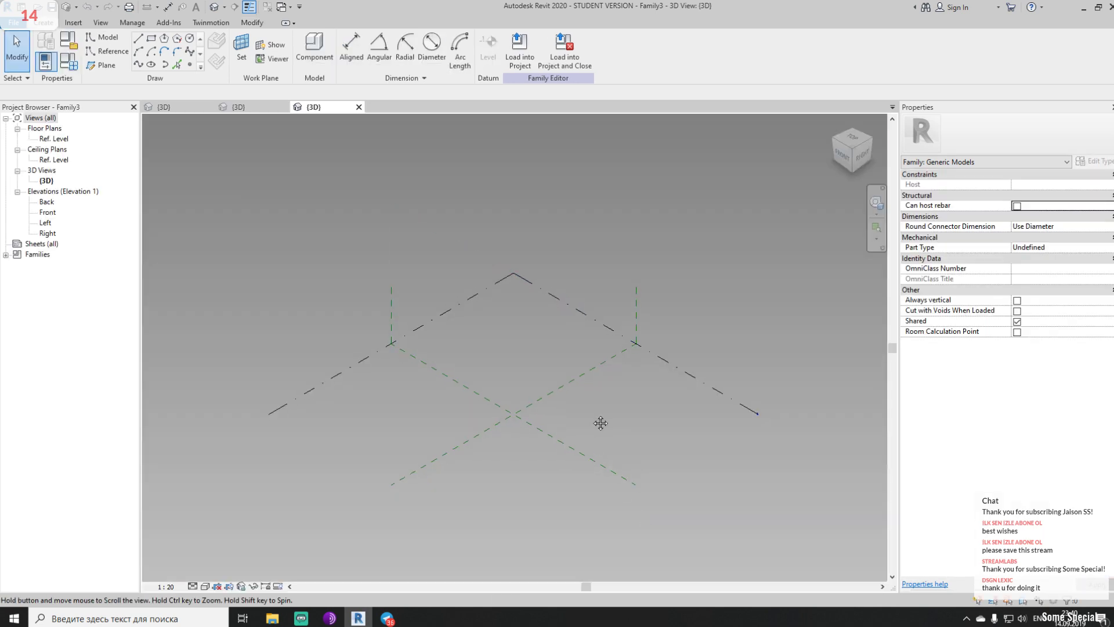
scroll(539, 482, up, 3)
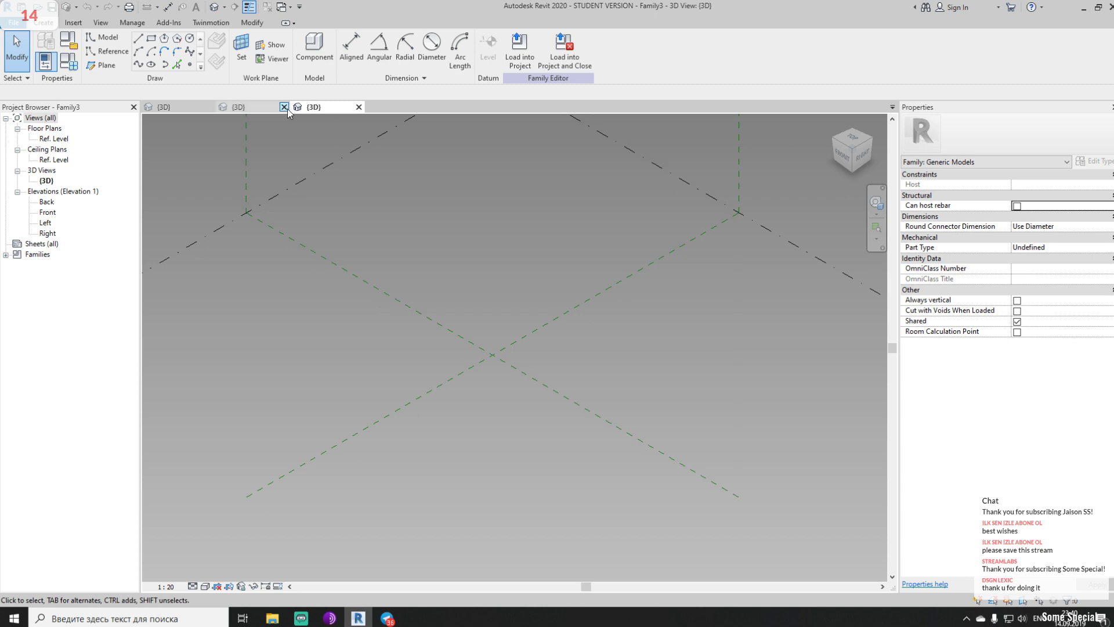
Place two reference points on the Ref. Level of the new family and make both adaptive
click(235, 109)
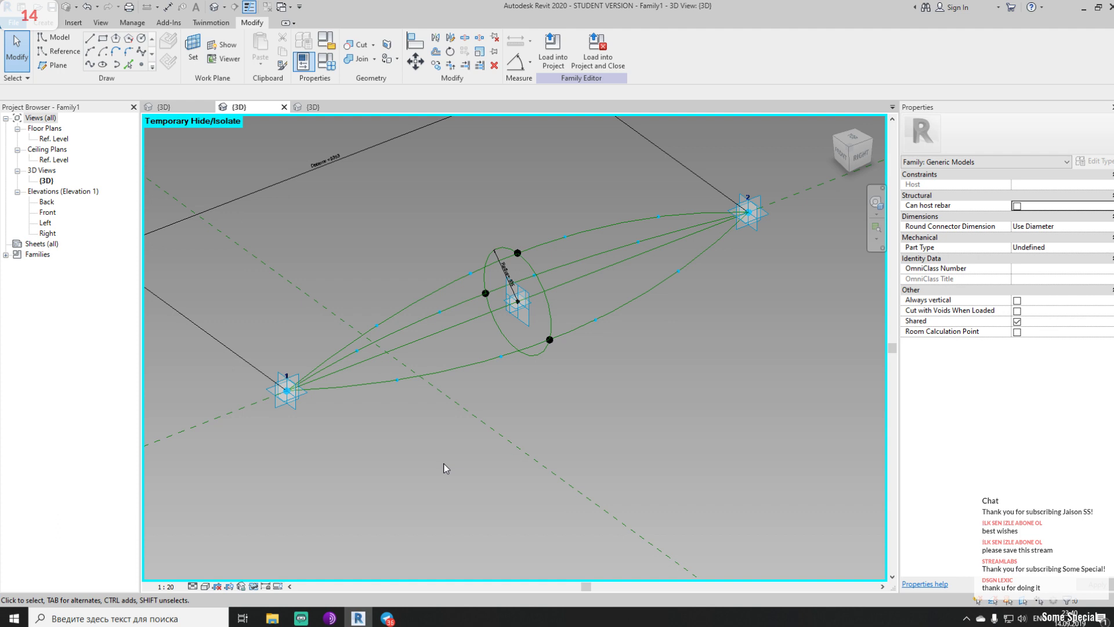
click(306, 107)
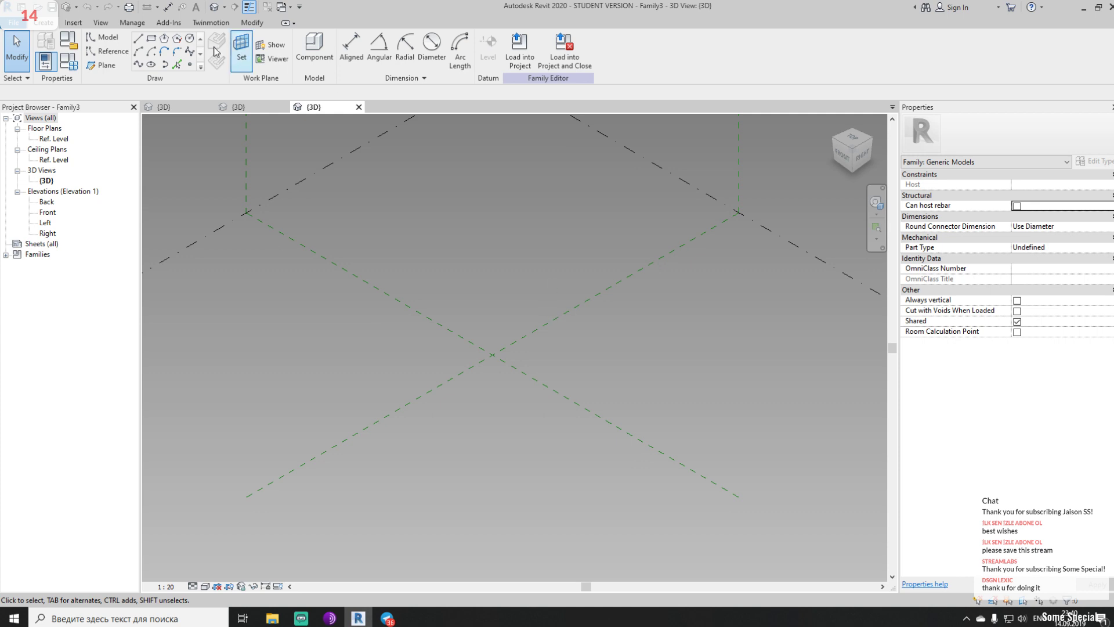
click(190, 65)
click(505, 383)
click(562, 339)
scroll(540, 363, up, 5)
key(Escape)
drag(378, 196, 633, 464)
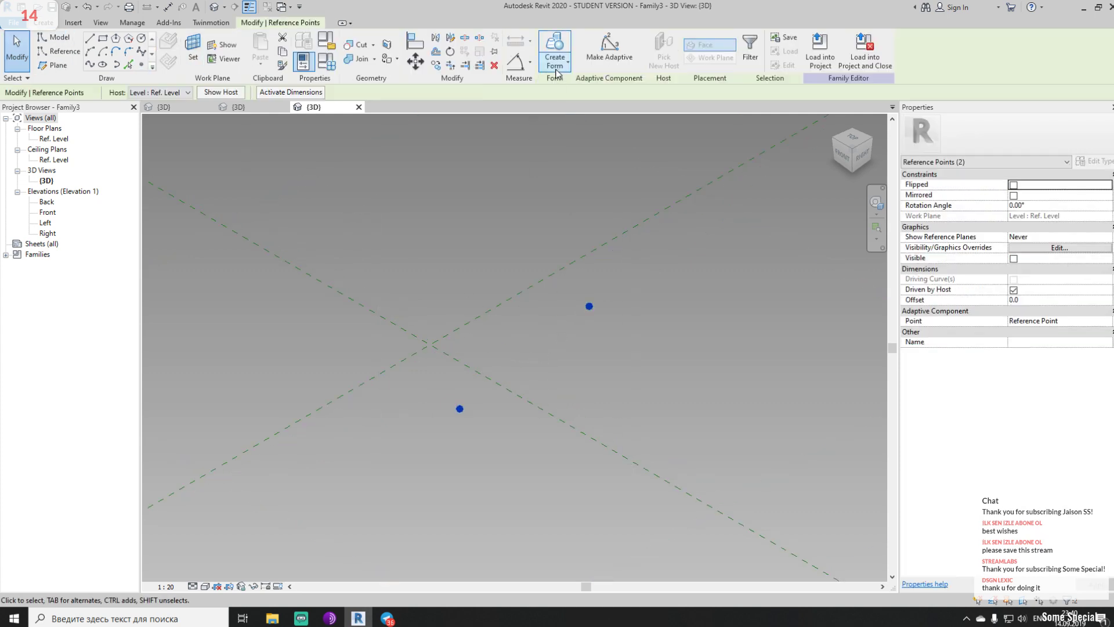
click(590, 51)
click(662, 356)
shift+middle_drag(662, 357, 554, 378)
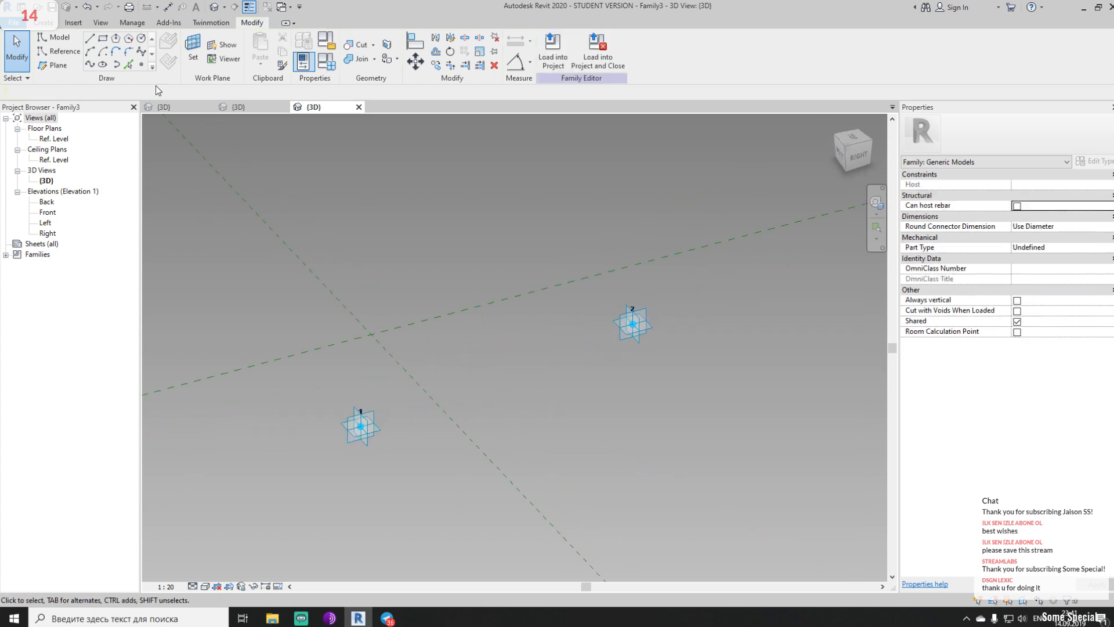
Draw a straight 3D-snapped reference line from adaptive point 1 to adaptive point 2
click(58, 52)
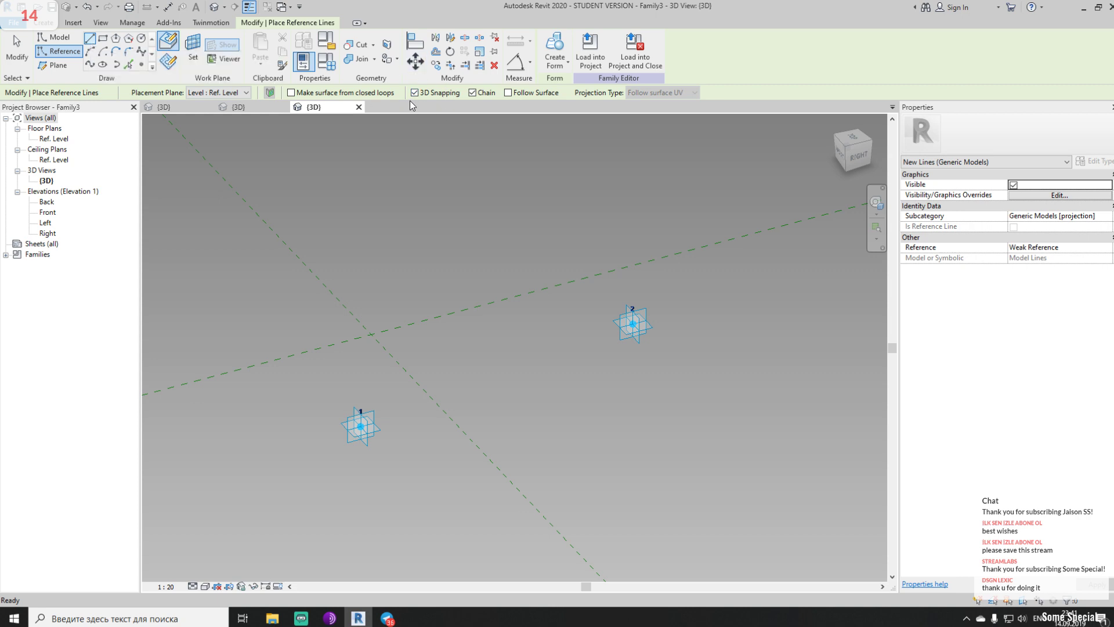
click(359, 428)
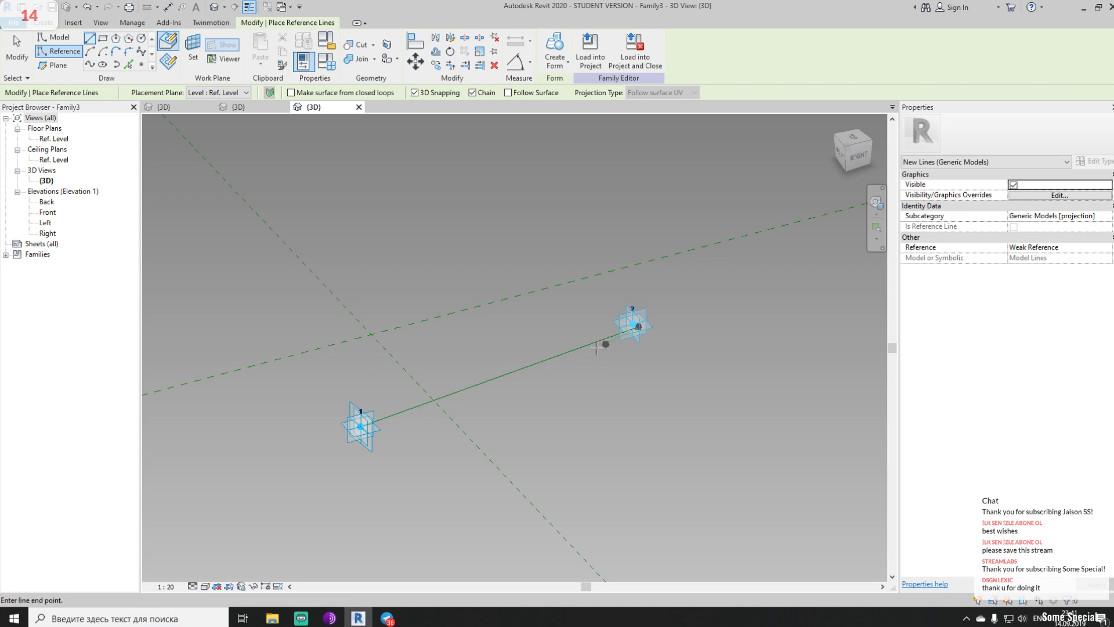
click(636, 329)
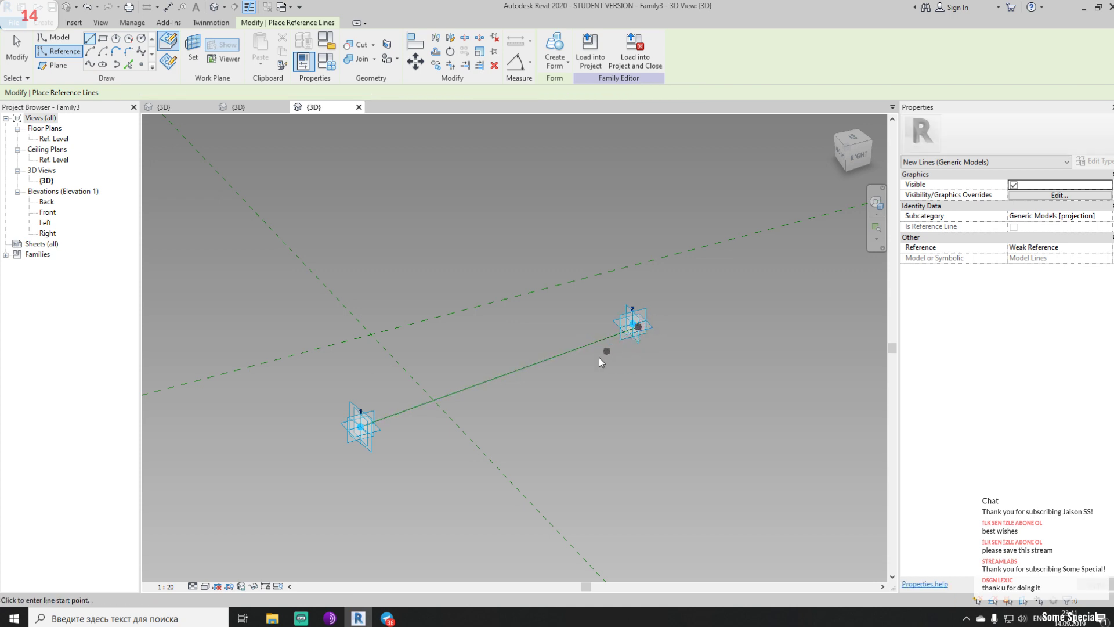
key(ctrl+z)
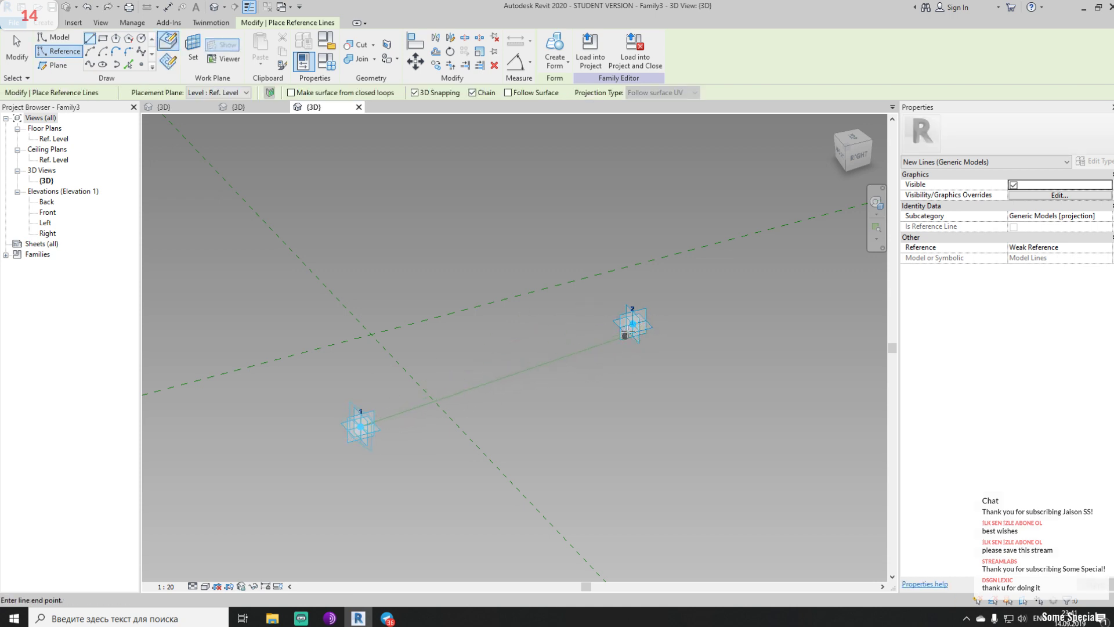
click(625, 334)
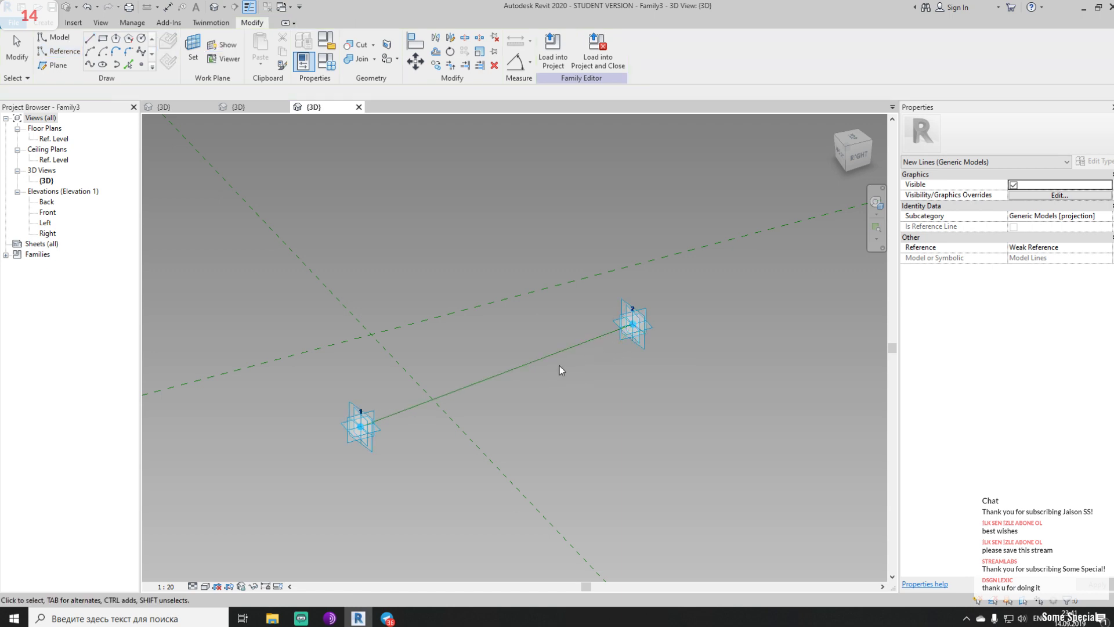
Move adaptive point 2 farther away from point 1 to lengthen the attached reference line
click(637, 344)
drag(638, 344, 722, 296)
click(766, 475)
scroll(542, 372, up, 1)
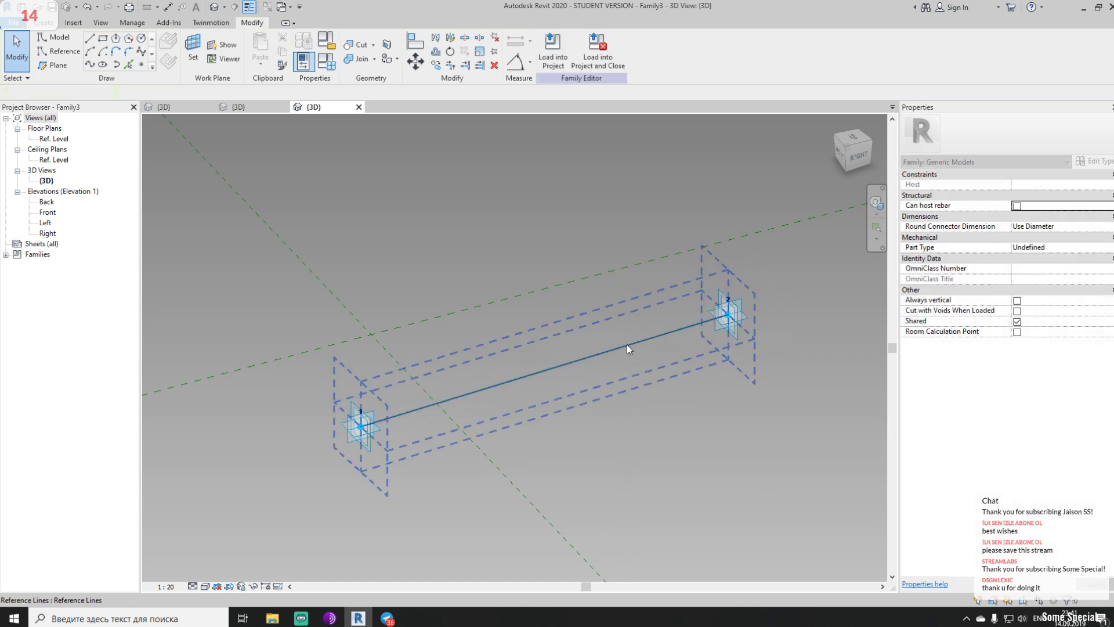
Place a reference point near the middle of the line, always show its reference planes and turn off Show Normal Reference Plane Only
click(141, 65)
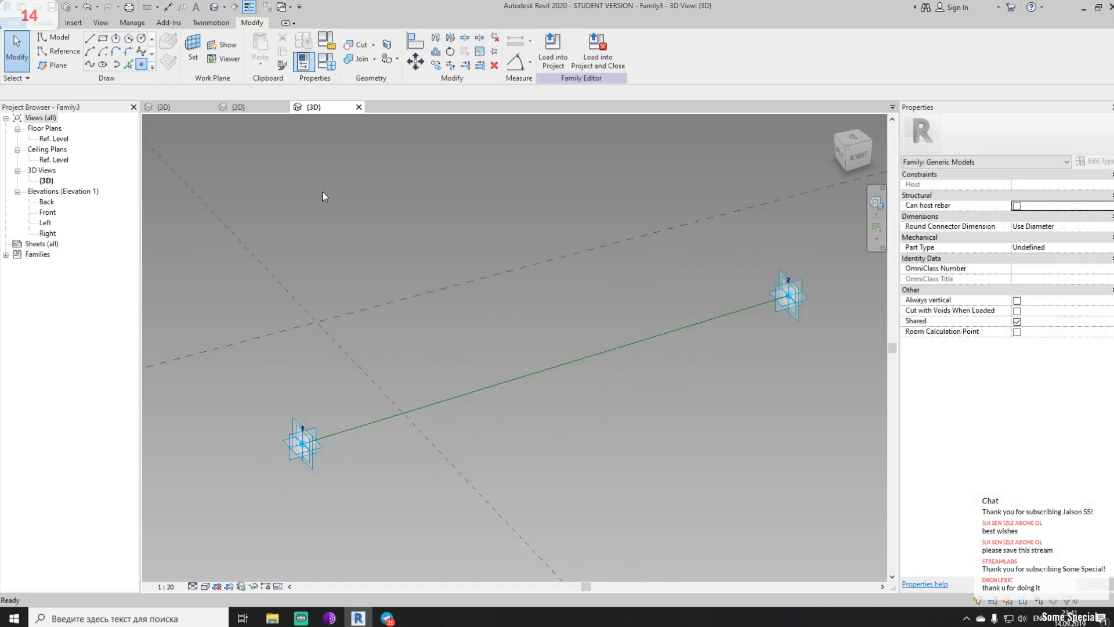
click(516, 379)
key(Escape)
drag(475, 324, 565, 417)
click(1106, 226)
click(1033, 237)
click(1013, 248)
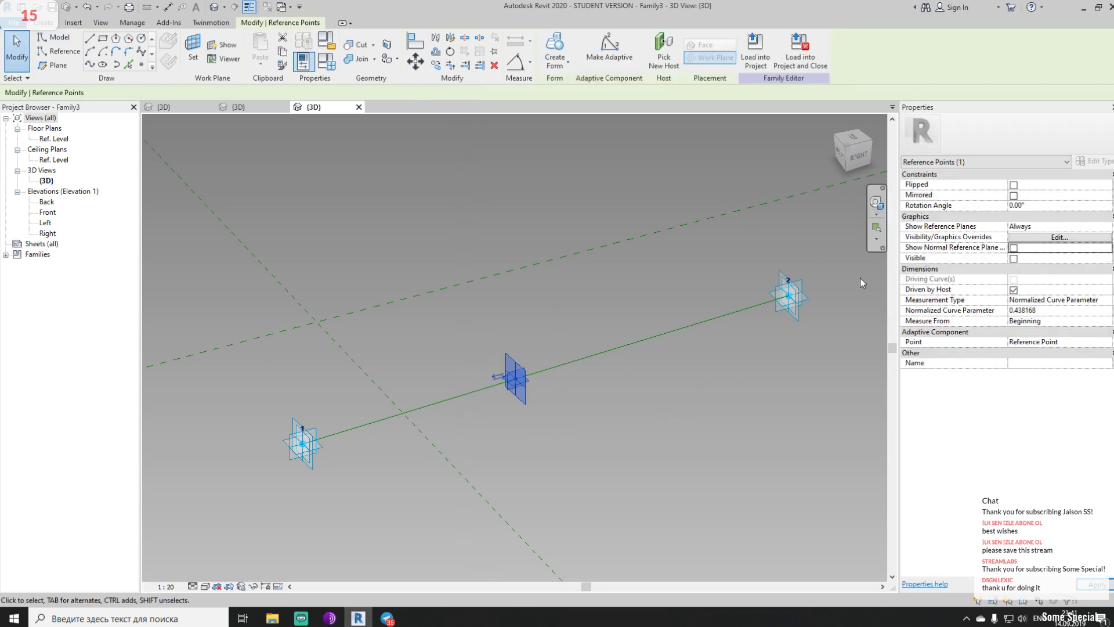
click(730, 401)
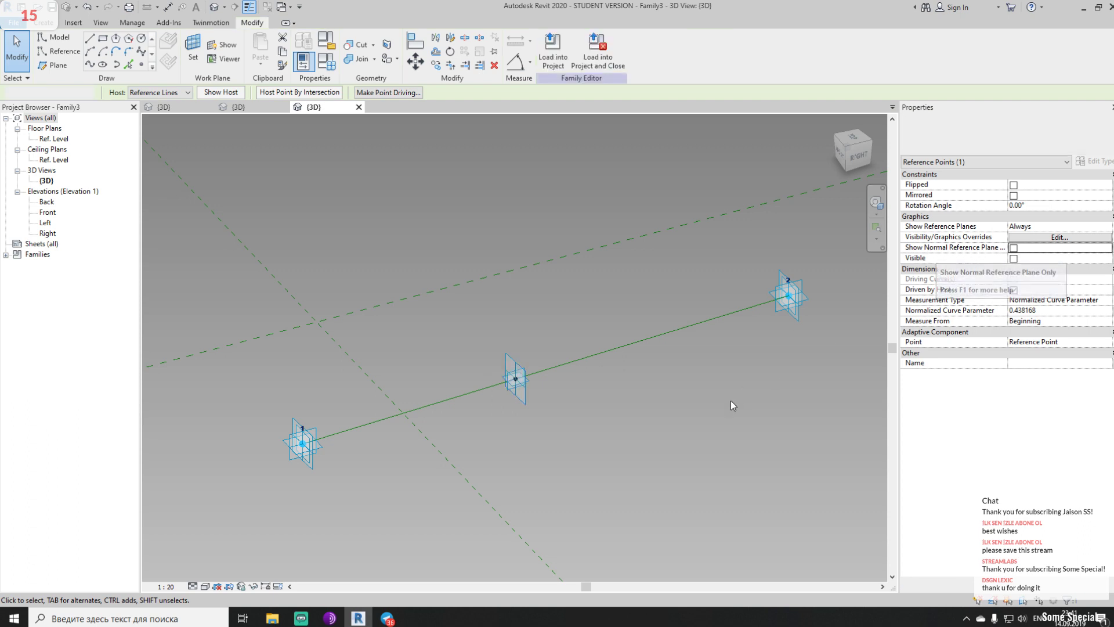
Draw a reference circle of 800 mm radius centred on the middle point, on its plane perpendicular to the line
shift+middle_drag(499, 451, 511, 291)
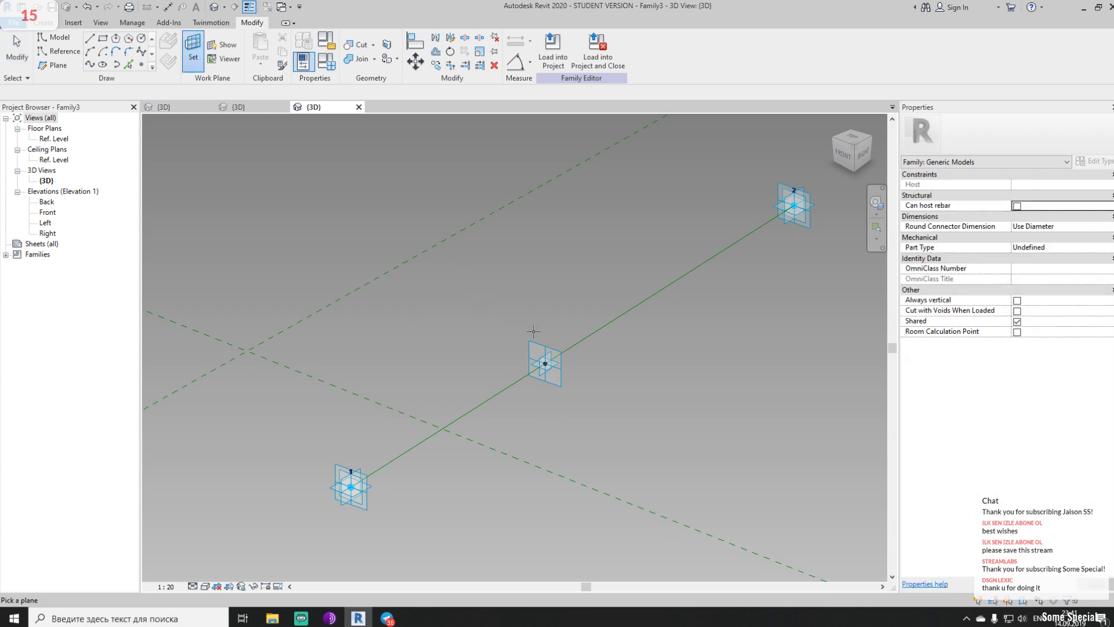
click(537, 348)
click(58, 51)
click(128, 53)
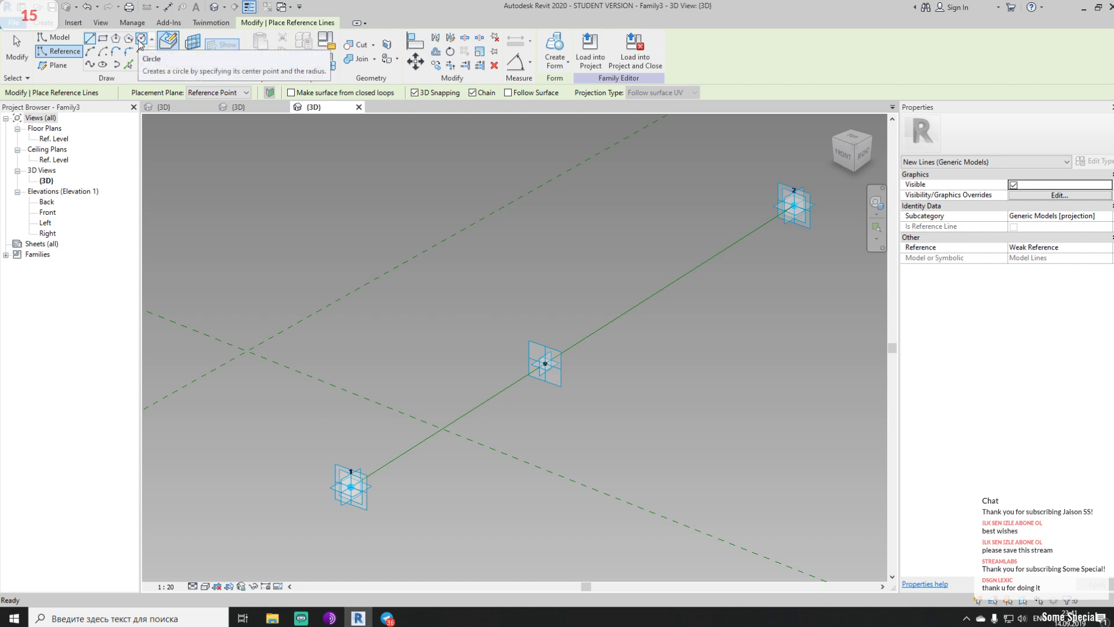
click(141, 39)
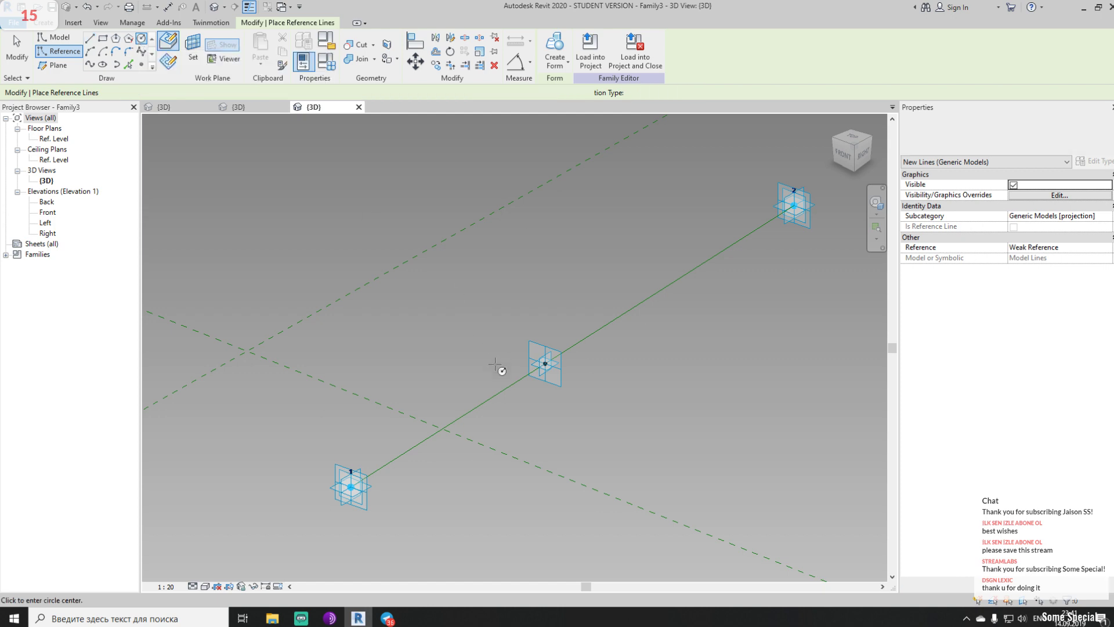
click(545, 364)
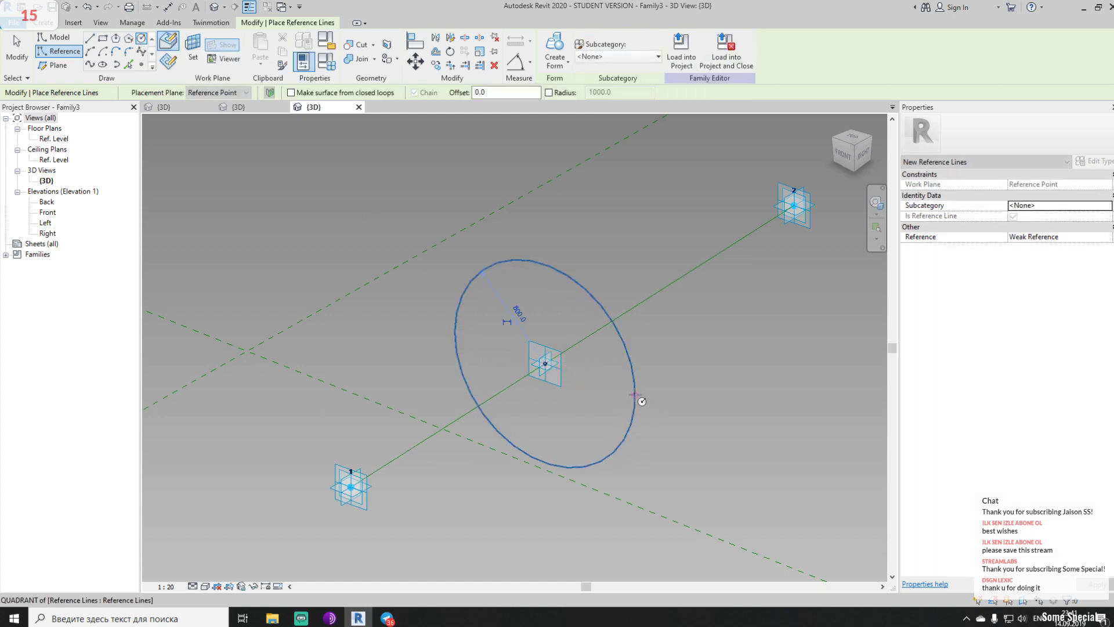
click(636, 395)
key(Escape)
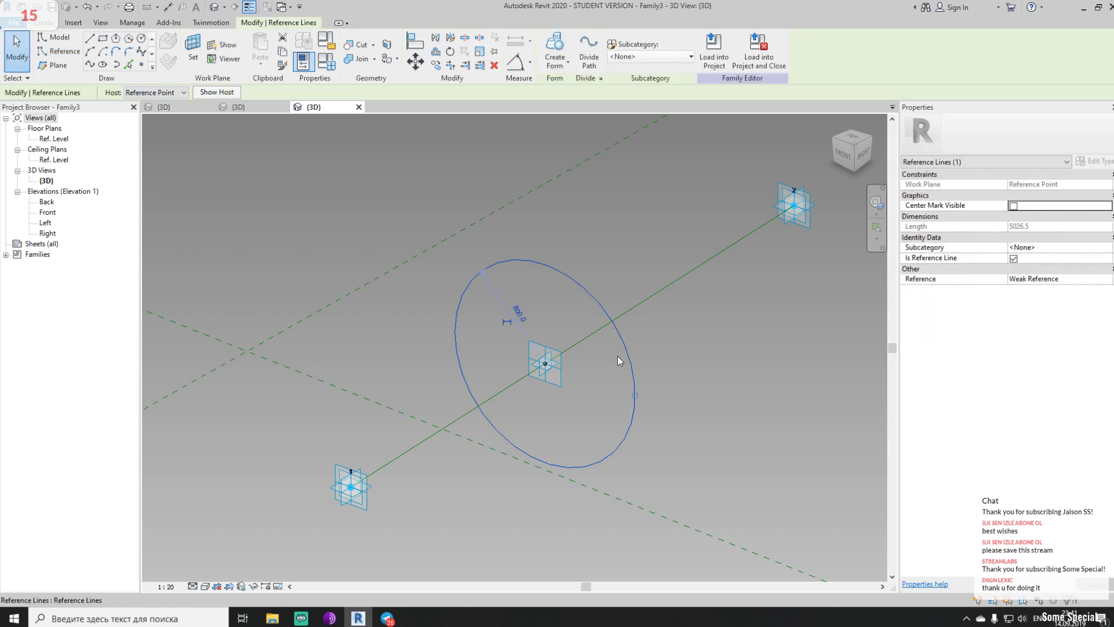
Make the circle's temporary radius dimension permanent and label it with a new instance parameter named Radius
click(505, 321)
click(503, 298)
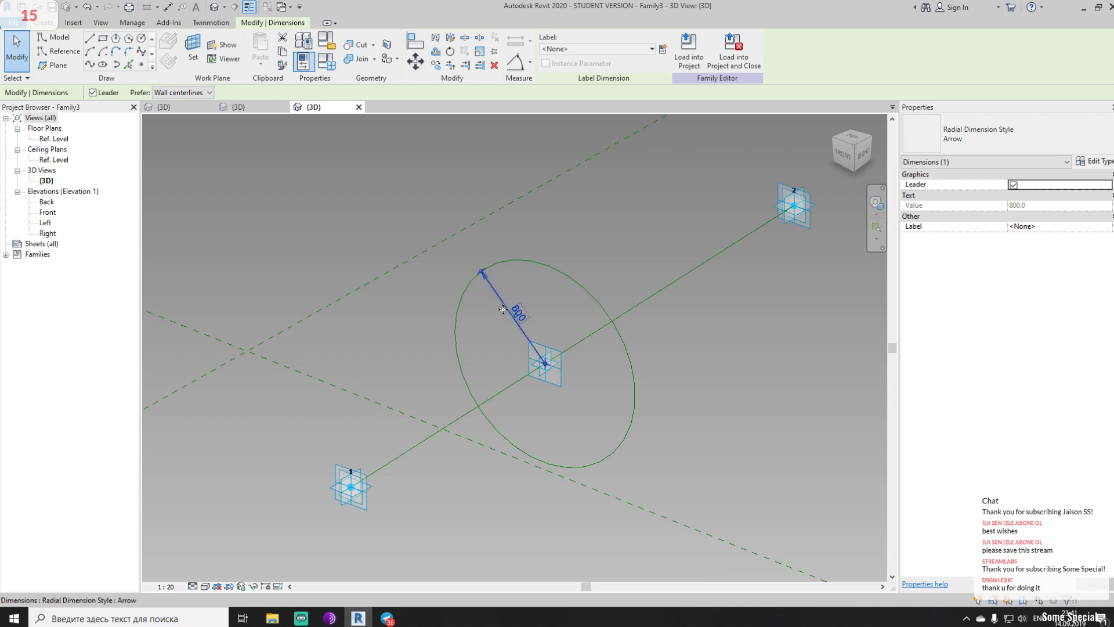
click(663, 48)
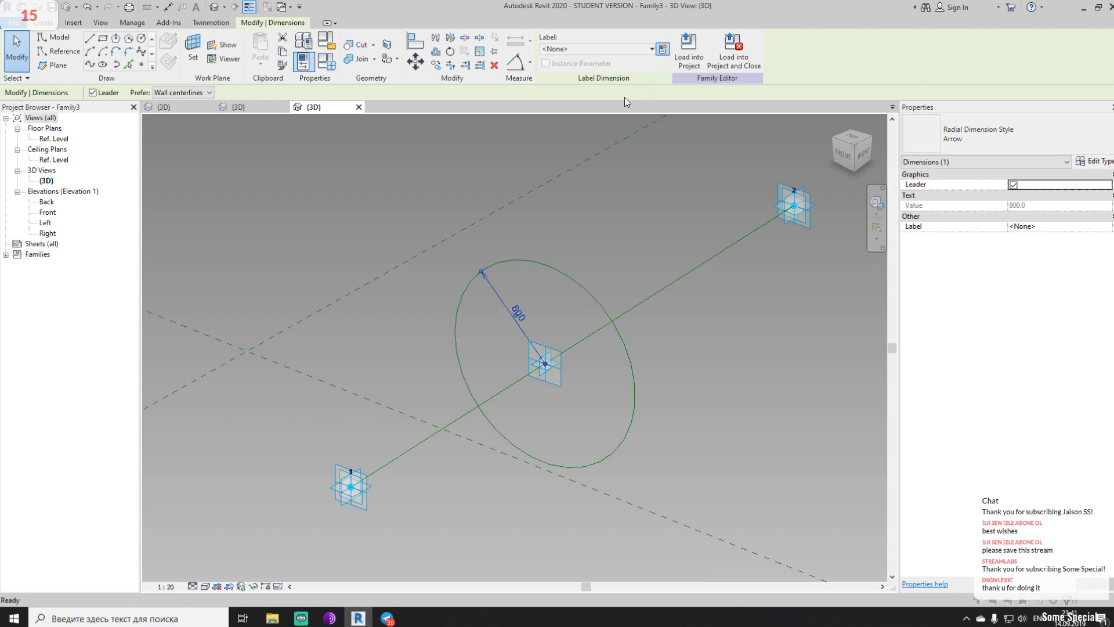
text(Radius)
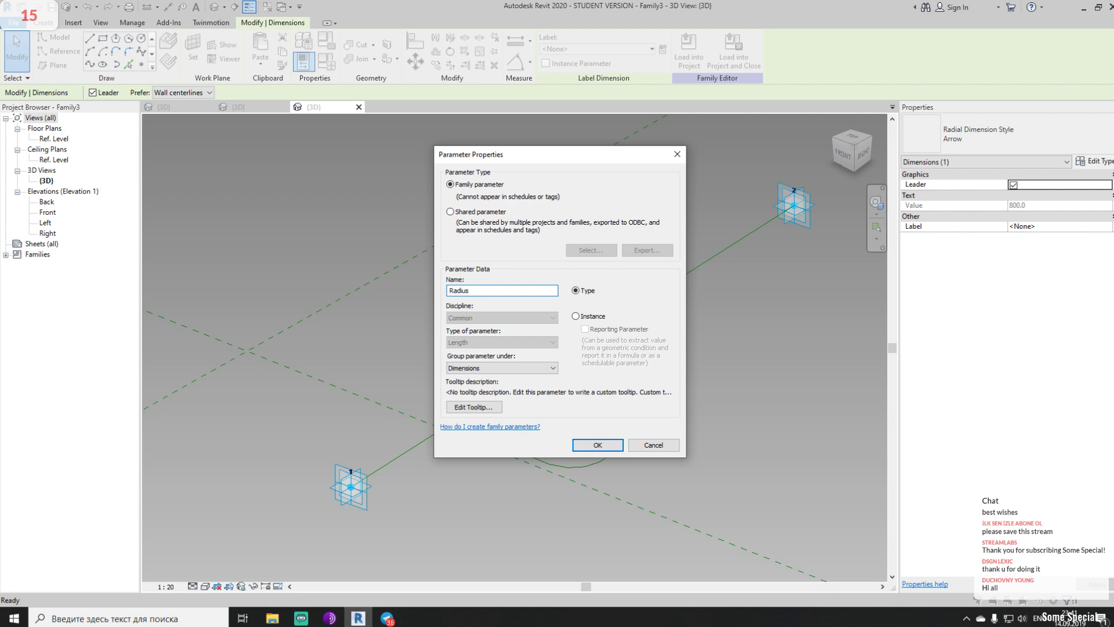
click(604, 317)
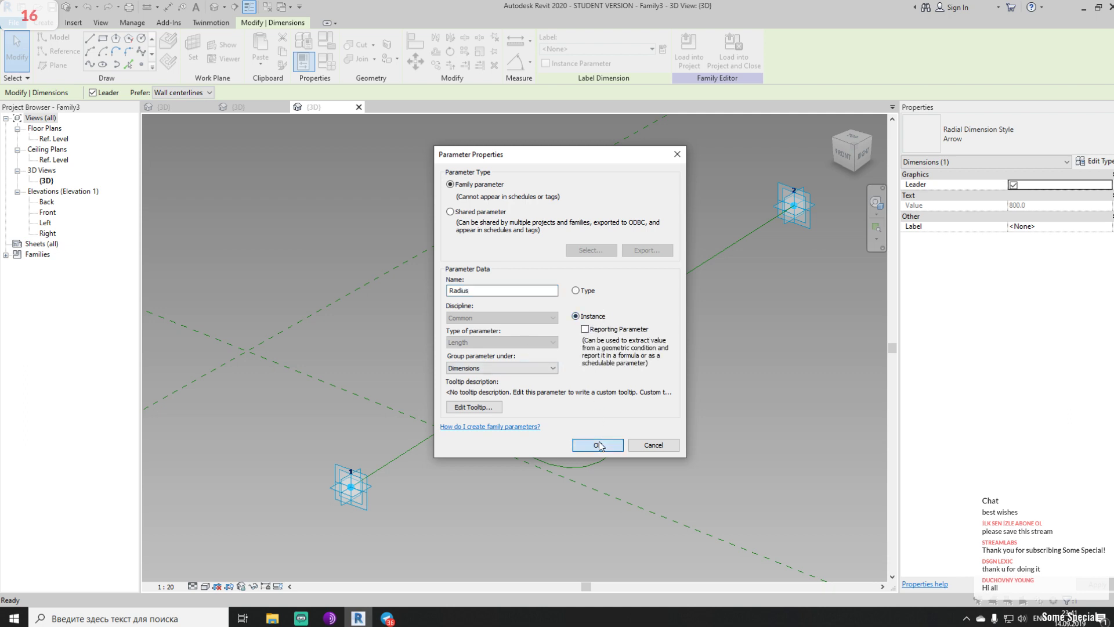
click(598, 445)
click(688, 391)
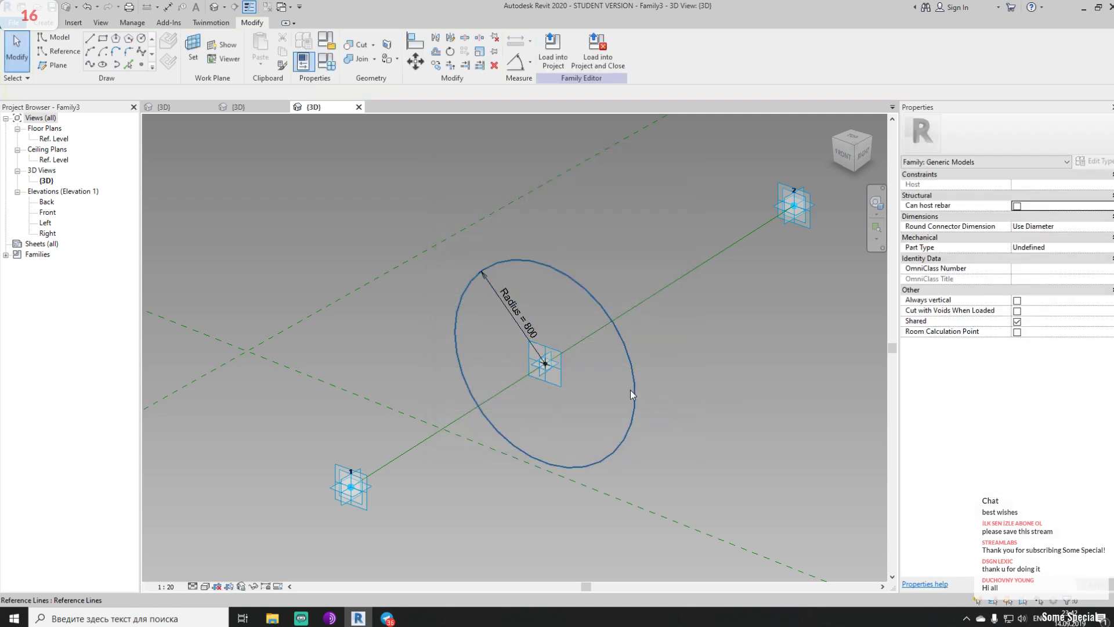
Set the Radius parameter to 25 mm in the Family Types
click(46, 24)
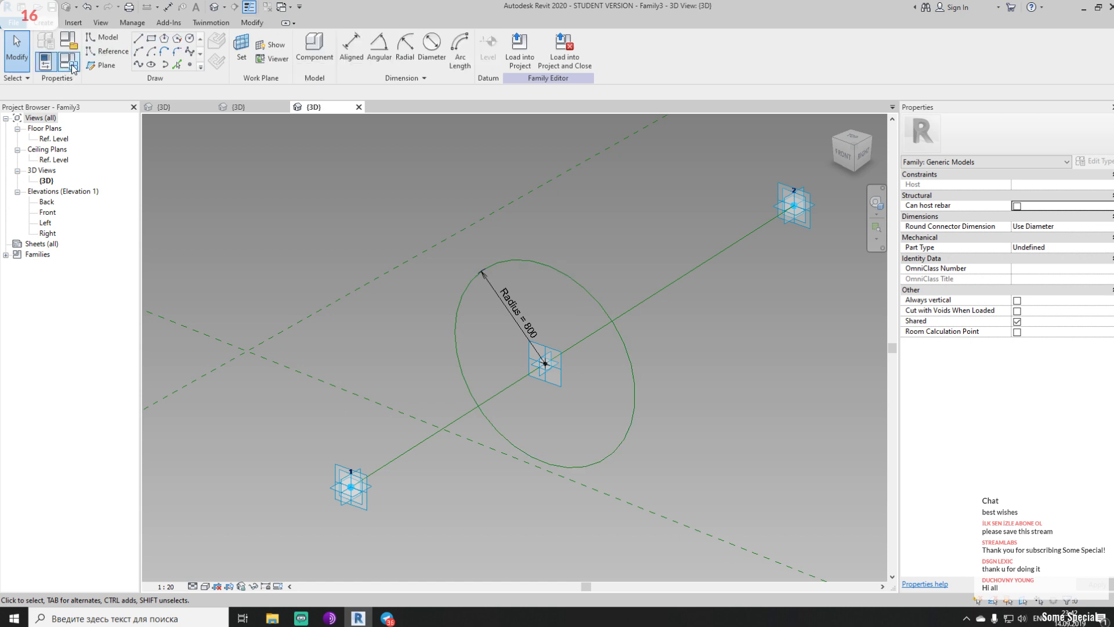
click(72, 67)
click(304, 309)
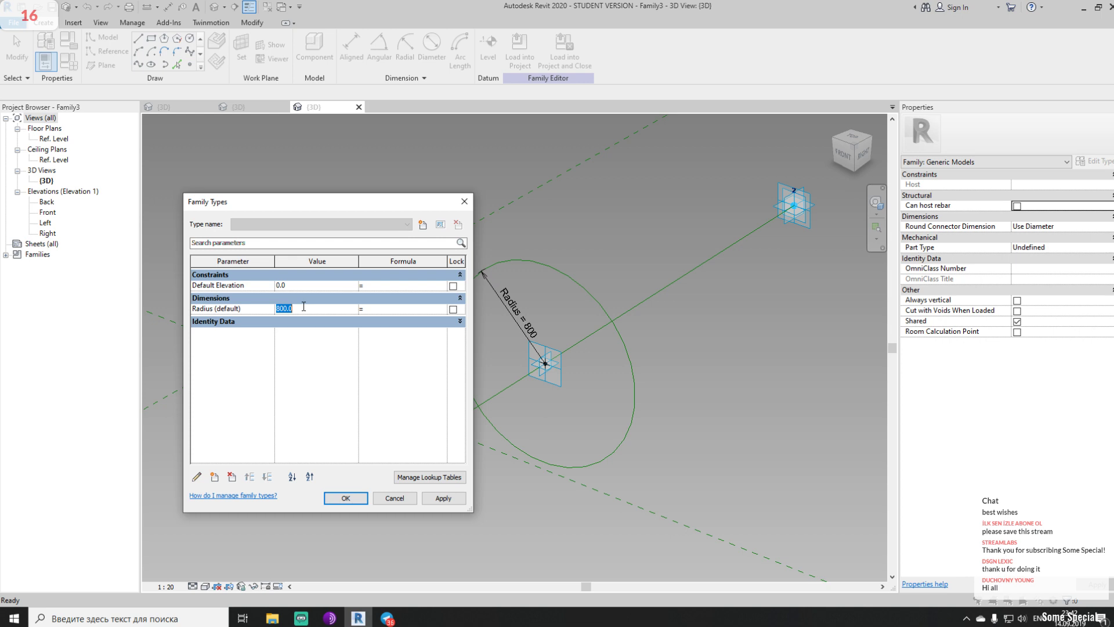
text(25)
click(345, 498)
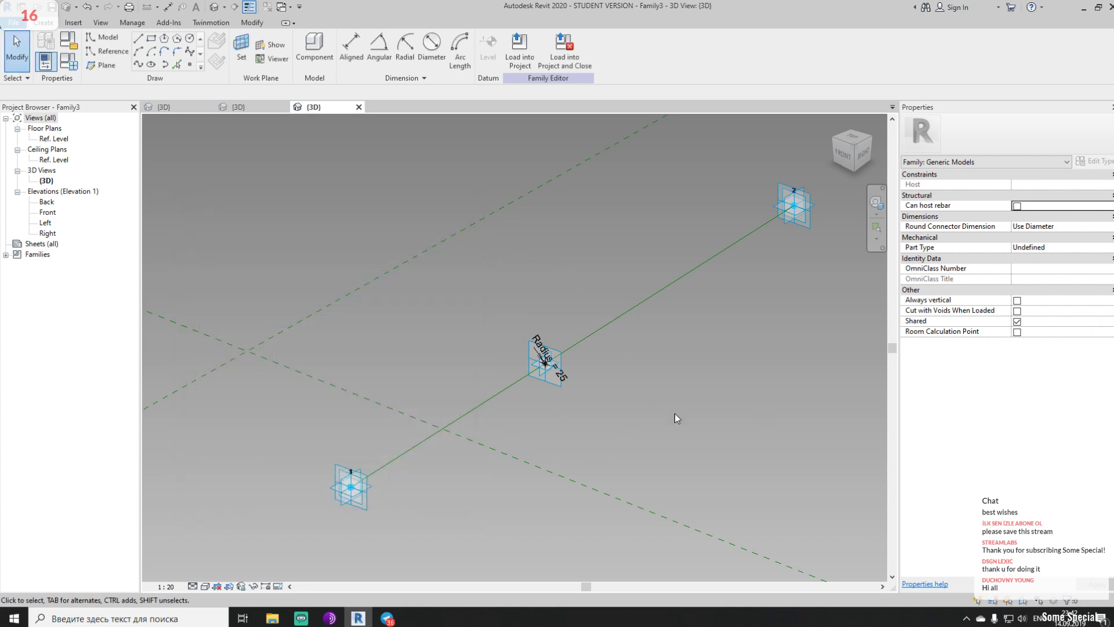
scroll(556, 363, up, 4)
scroll(556, 364, up, 5)
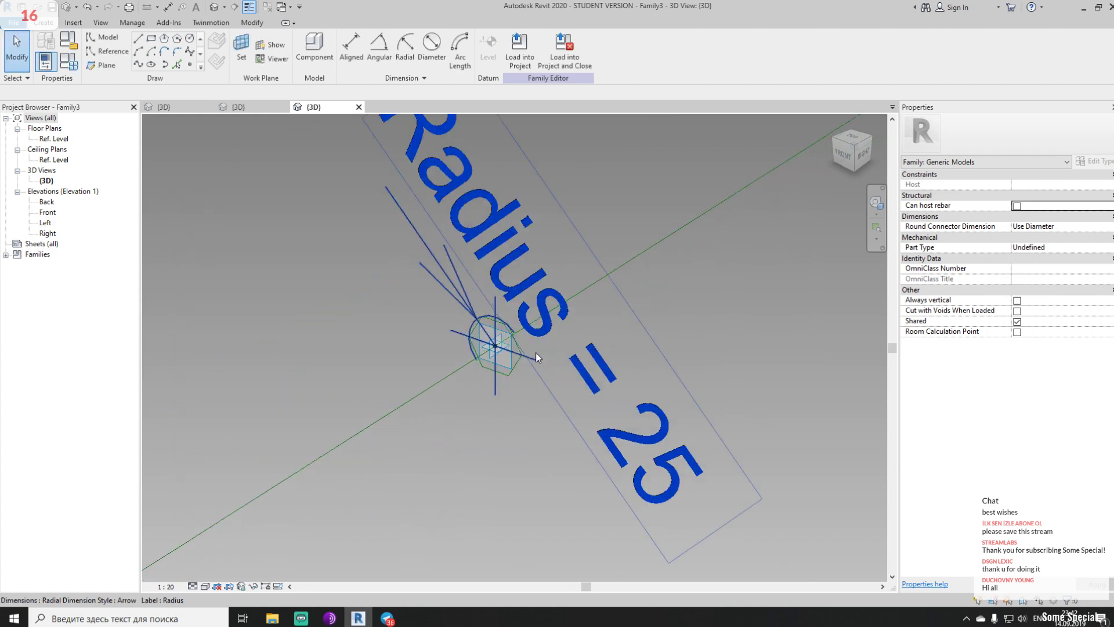
Create a solid form by sweeping the reference circle along the reference line between the two adaptive points
click(424, 391)
scroll(468, 371, up, 3)
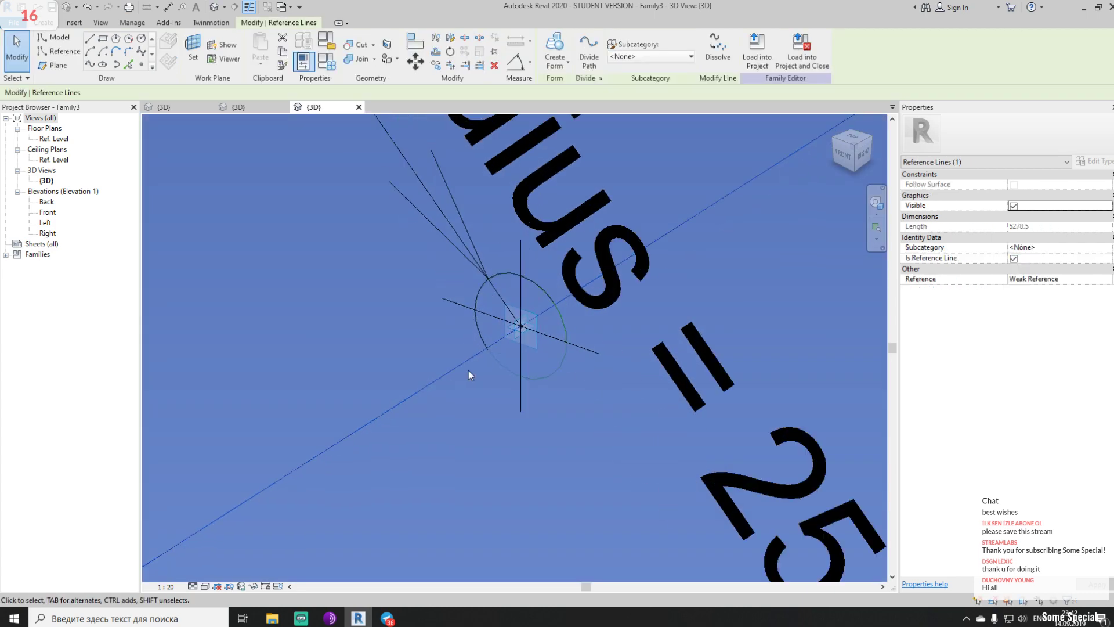
ctrl+click(560, 369)
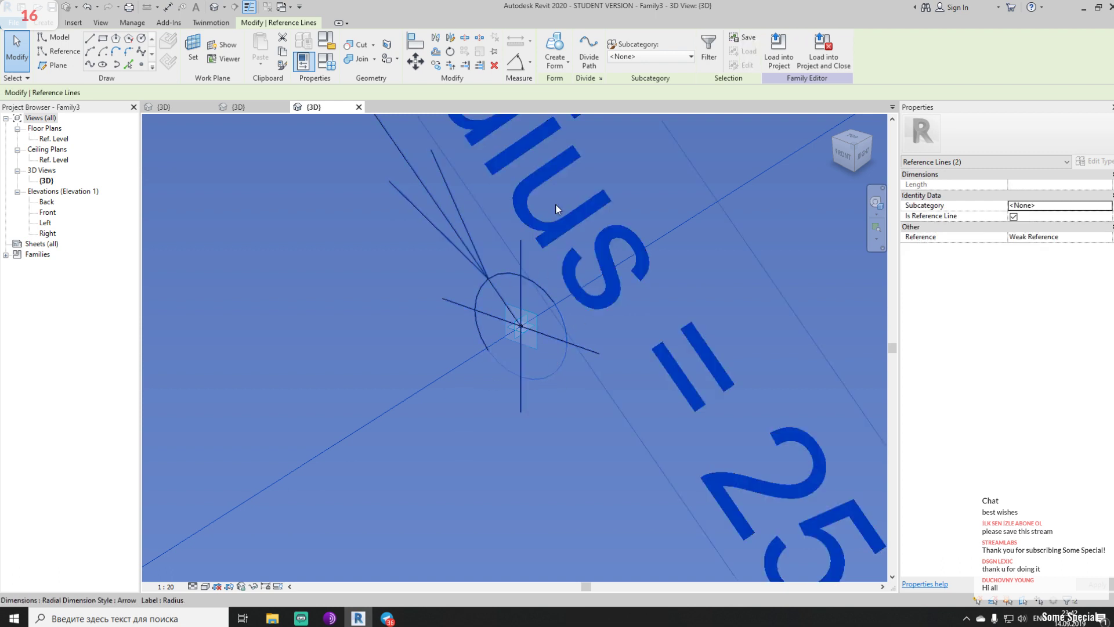
click(561, 49)
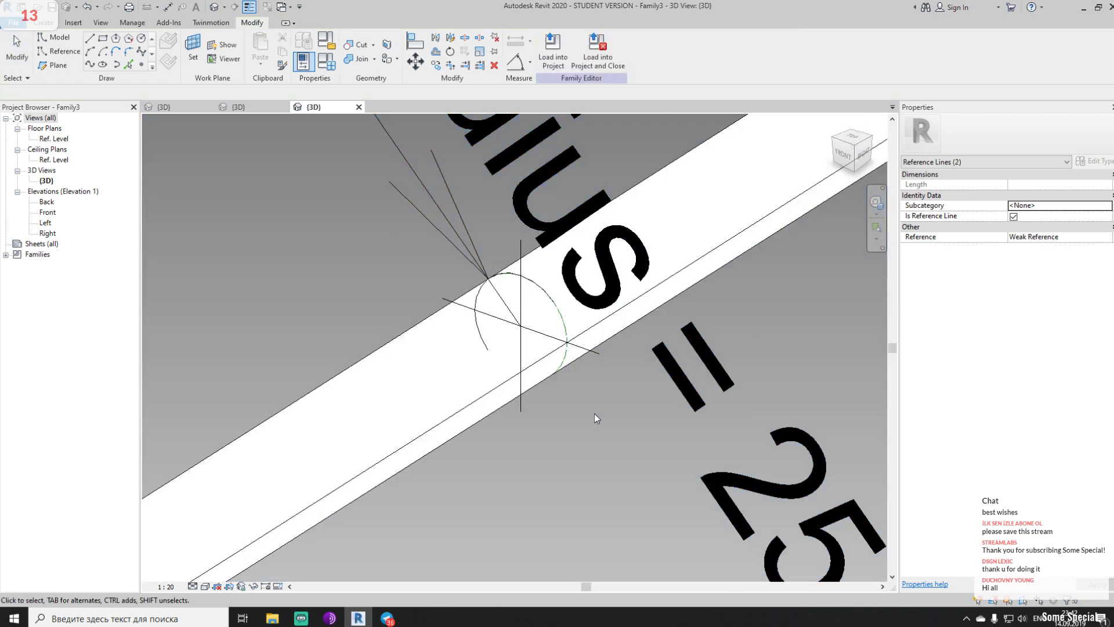
Test the pipe form by setting its Radius parameter to 150 mm in the Family Types
scroll(605, 374, down, 5)
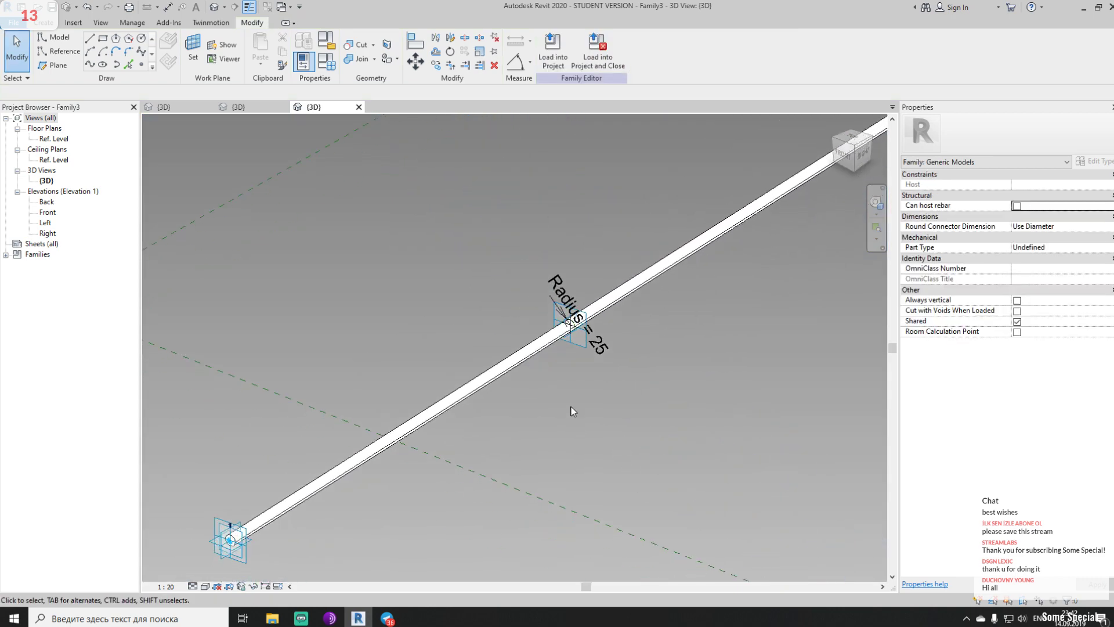
click(43, 22)
click(68, 60)
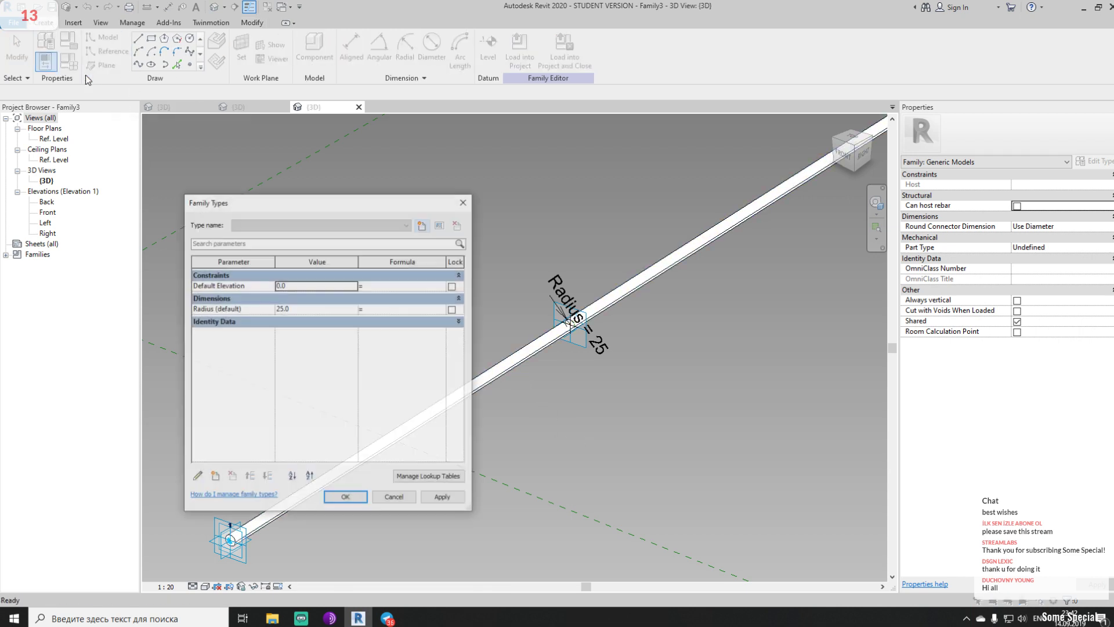
click(308, 310)
text(15)
click(443, 498)
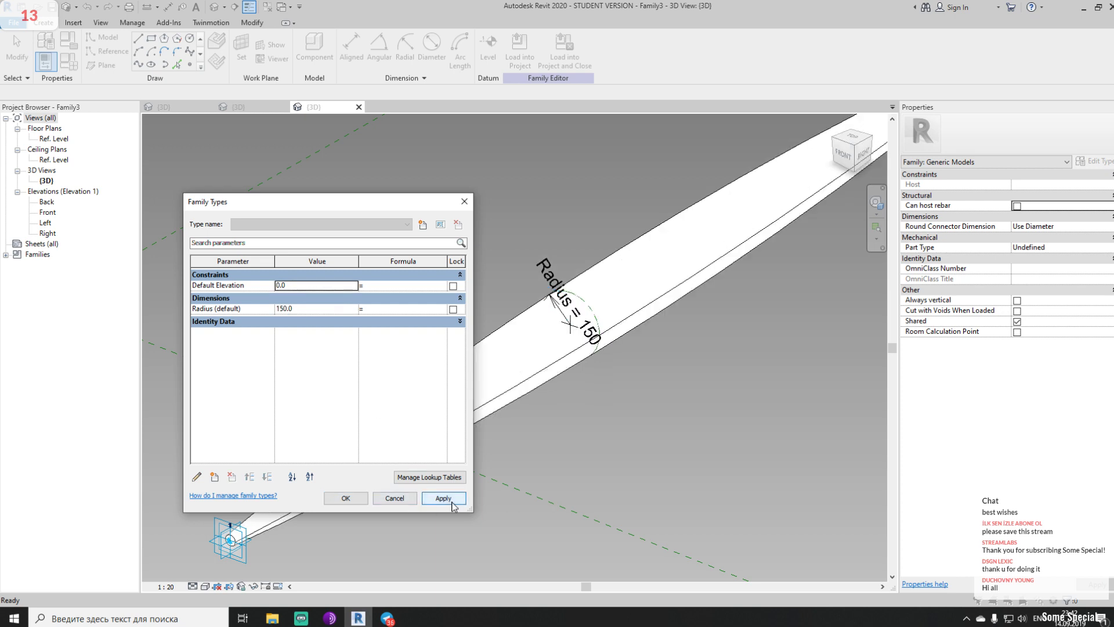
click(346, 499)
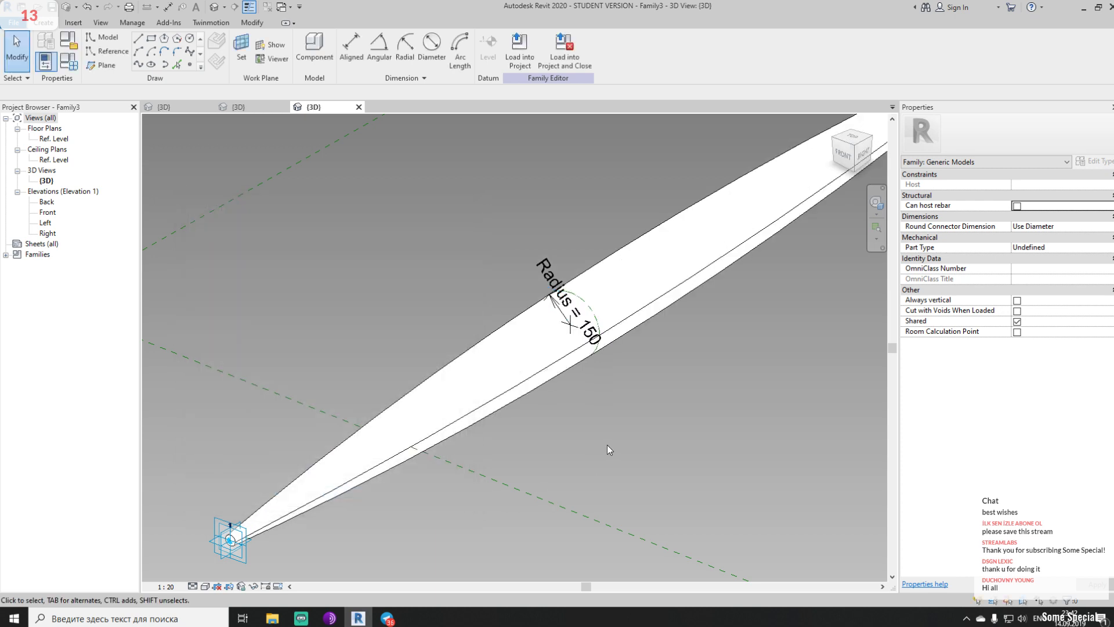
Undo the last radius change and lock the profiles of the pipe's solid form
middle_drag(568, 463, 496, 464)
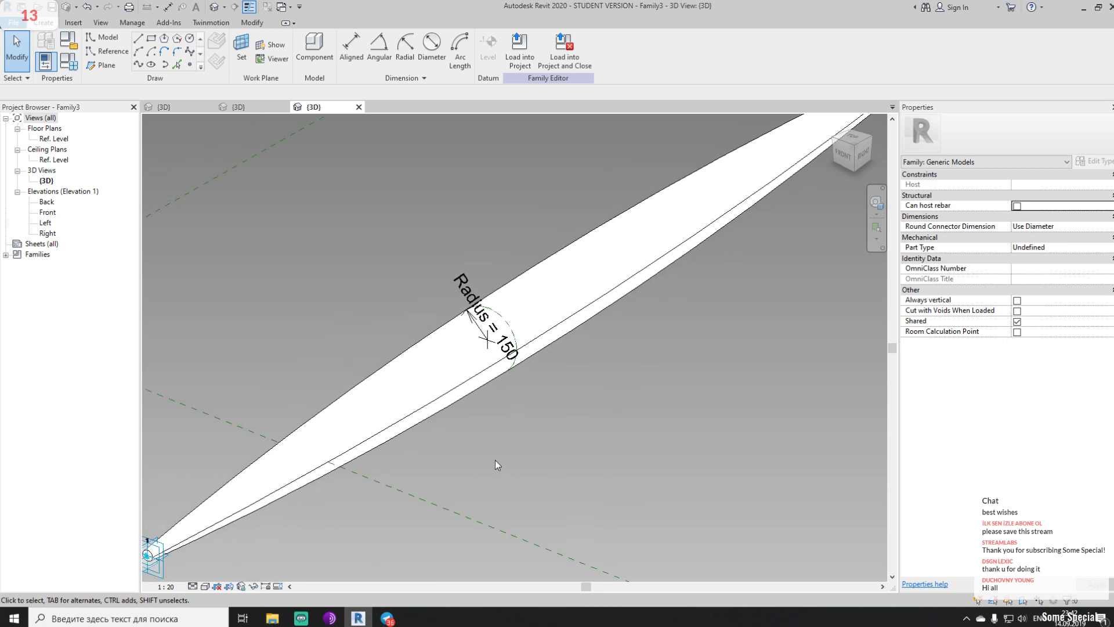
key(ctrl+z)
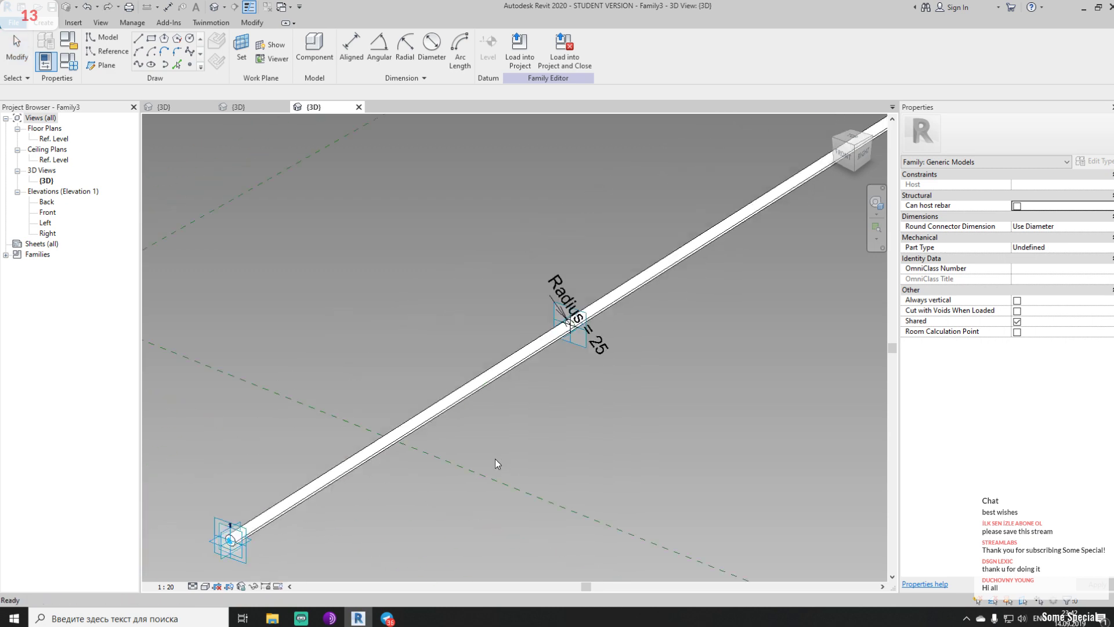
click(459, 401)
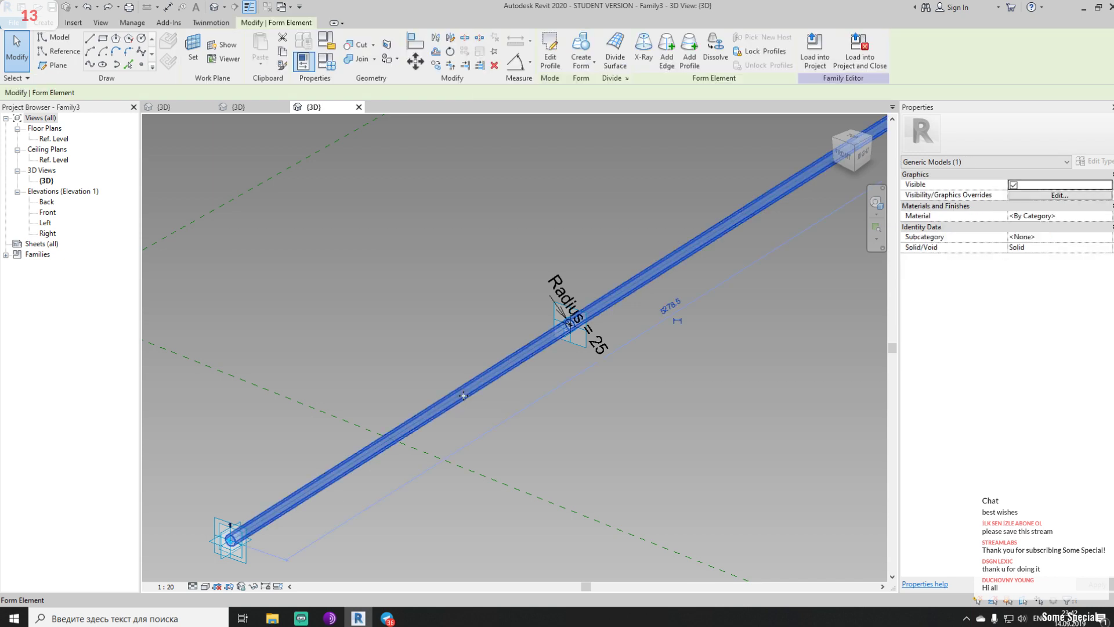
click(765, 52)
click(706, 356)
Test the locked pipe with a Radius parameter of 150 and undo that change
click(28, 65)
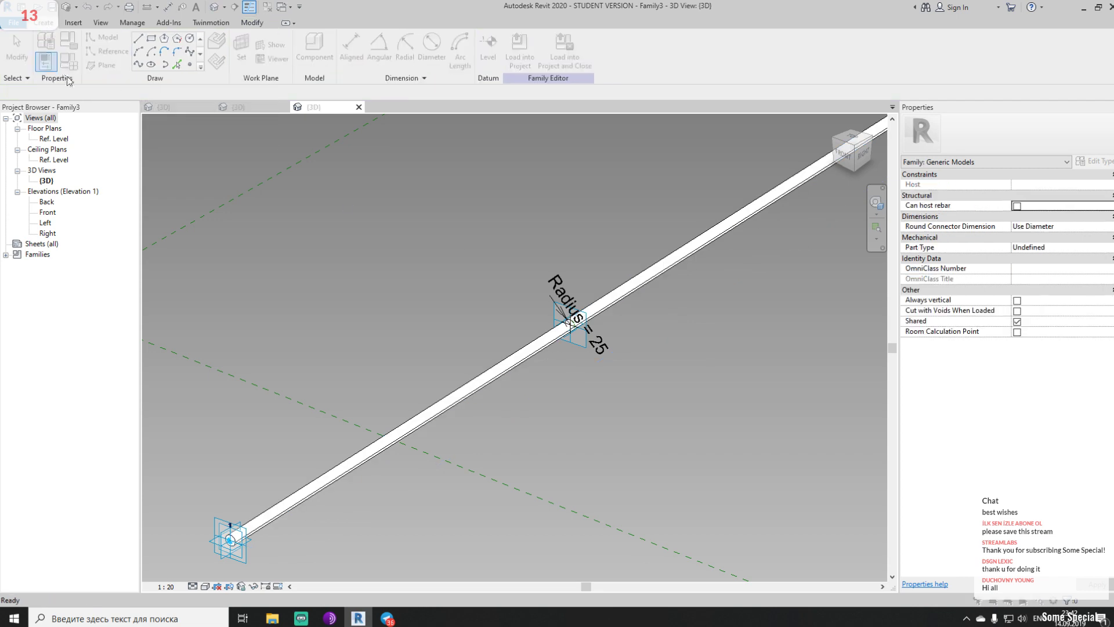
click(63, 72)
click(317, 309)
text(1500)
click(346, 498)
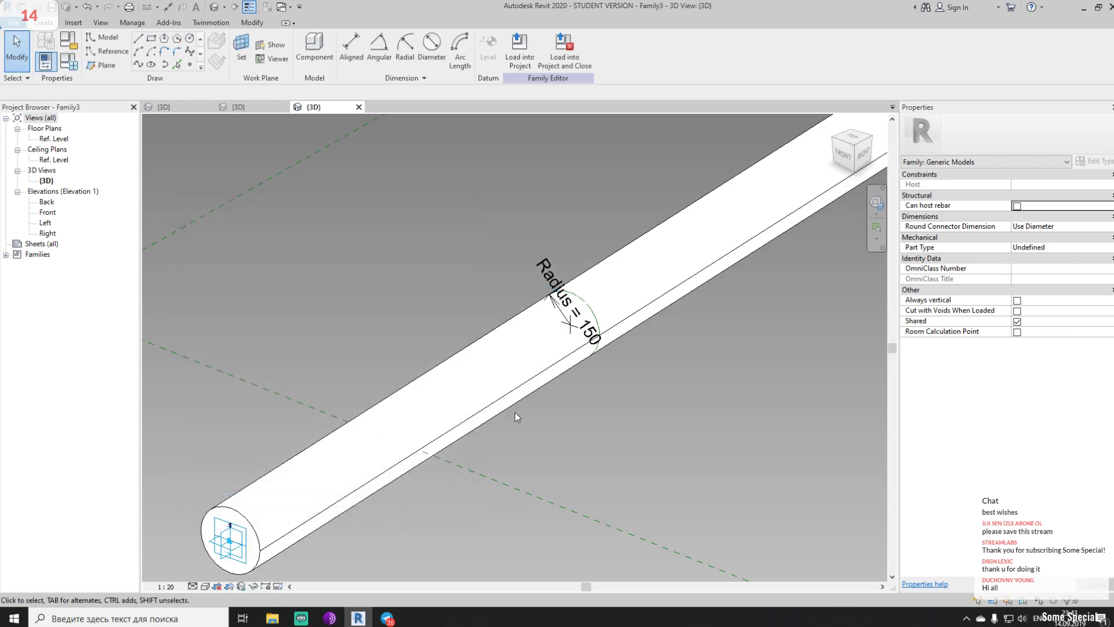
key(ctrl+z)
middle_drag(530, 422, 506, 368)
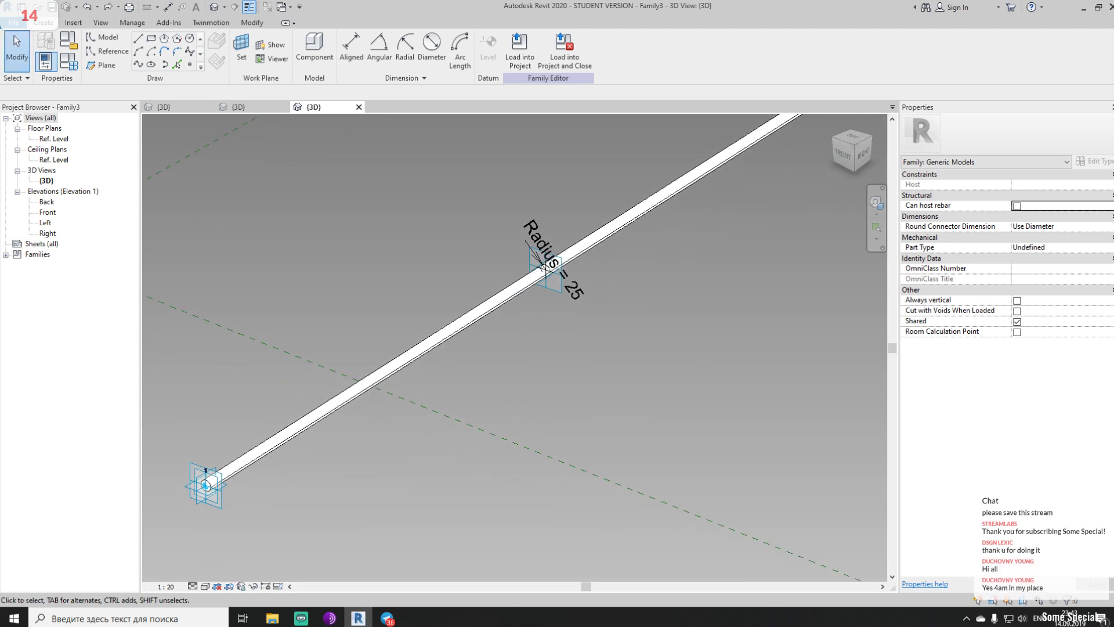
Save the pipe family as Small_pipe, then load it into Family1 and close the pipe family
click(17, 24)
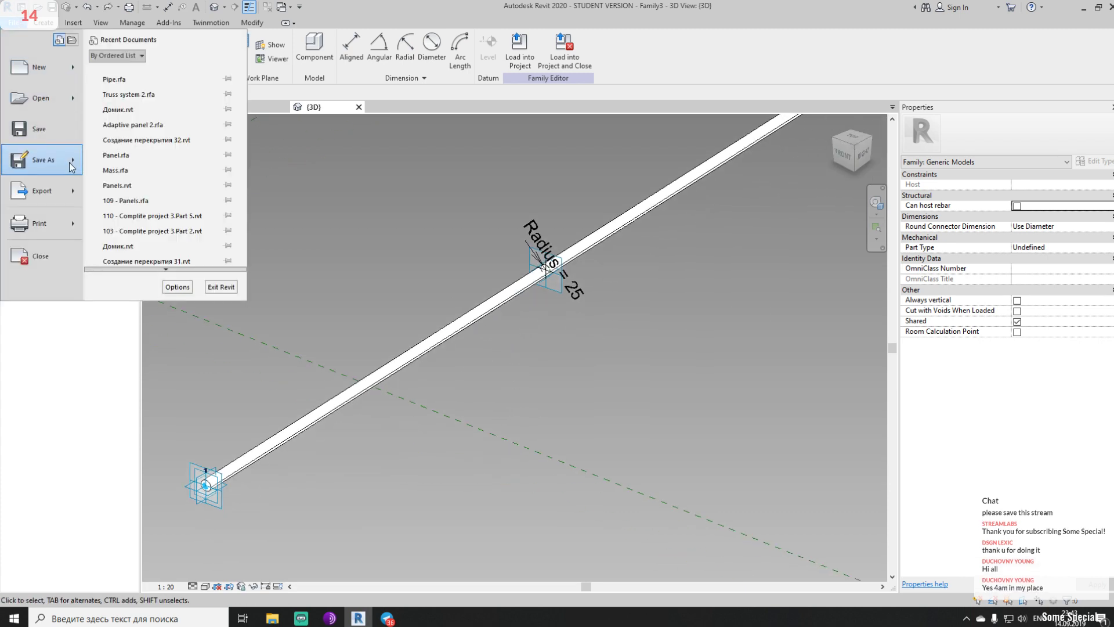
mouse_move(72, 165)
click(146, 152)
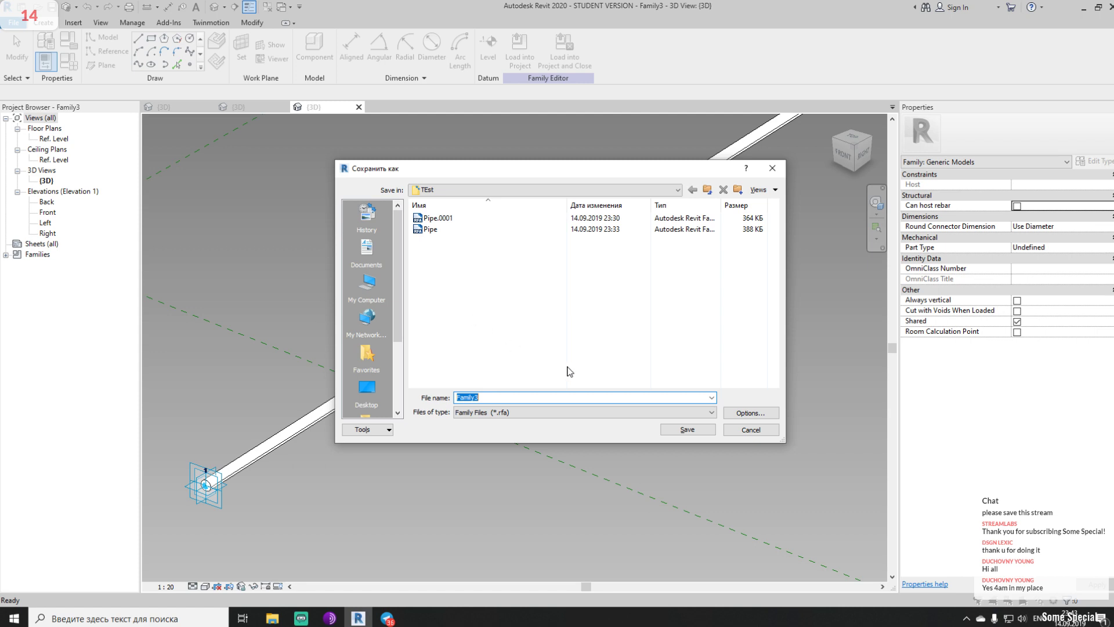
text(Small_pipe)
key(Return)
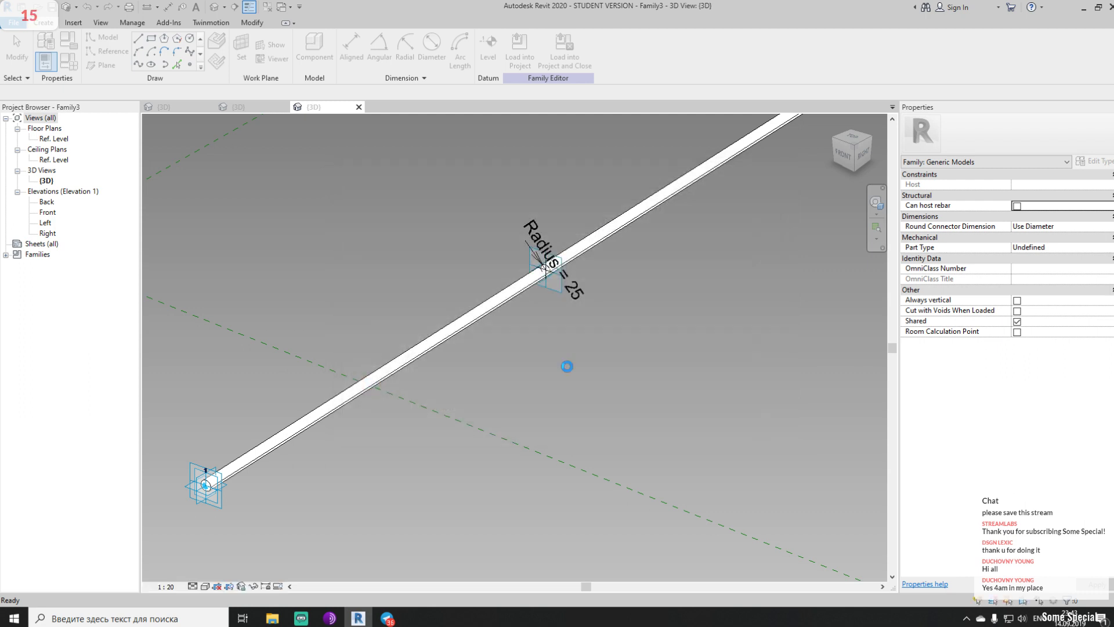
click(564, 52)
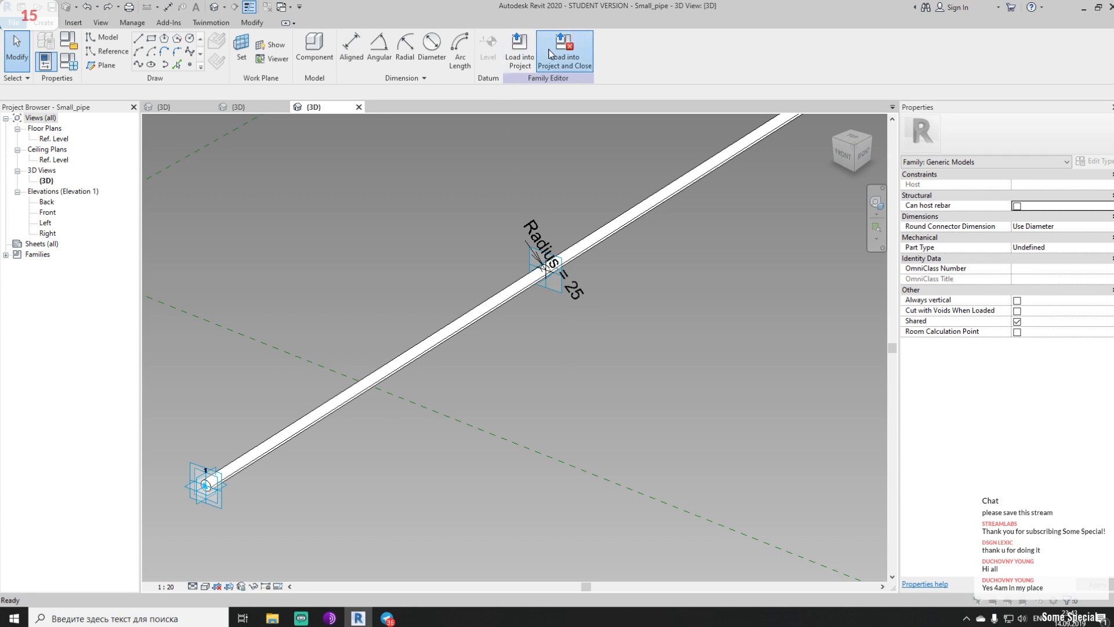
click(528, 395)
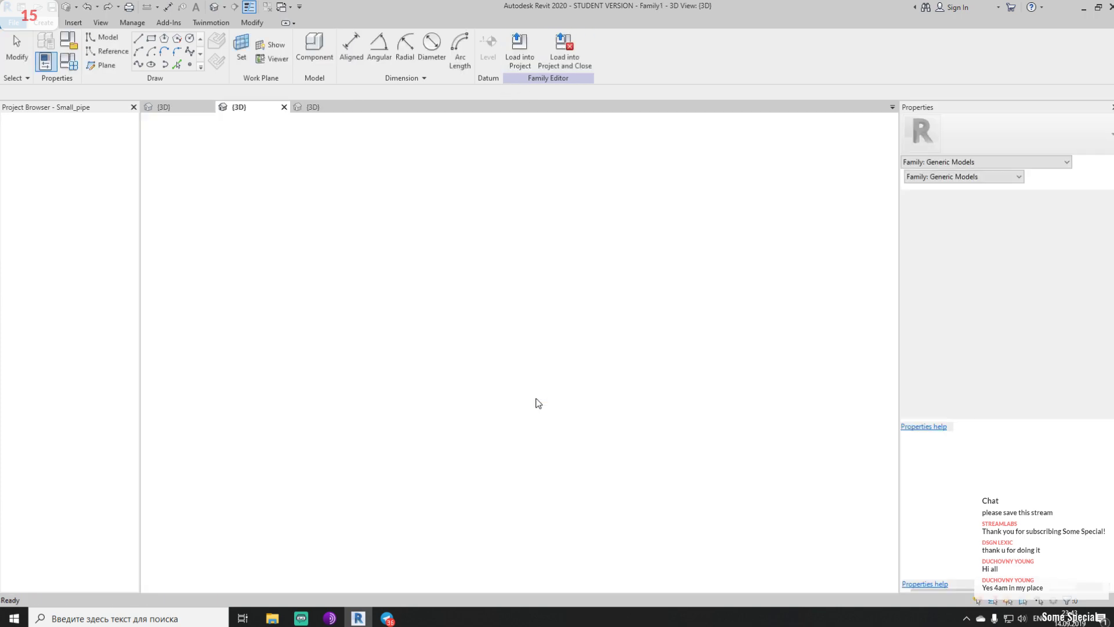
Place a Small_pipe between the first division points of the lower and upper curved reference lines
scroll(417, 371, up, 4)
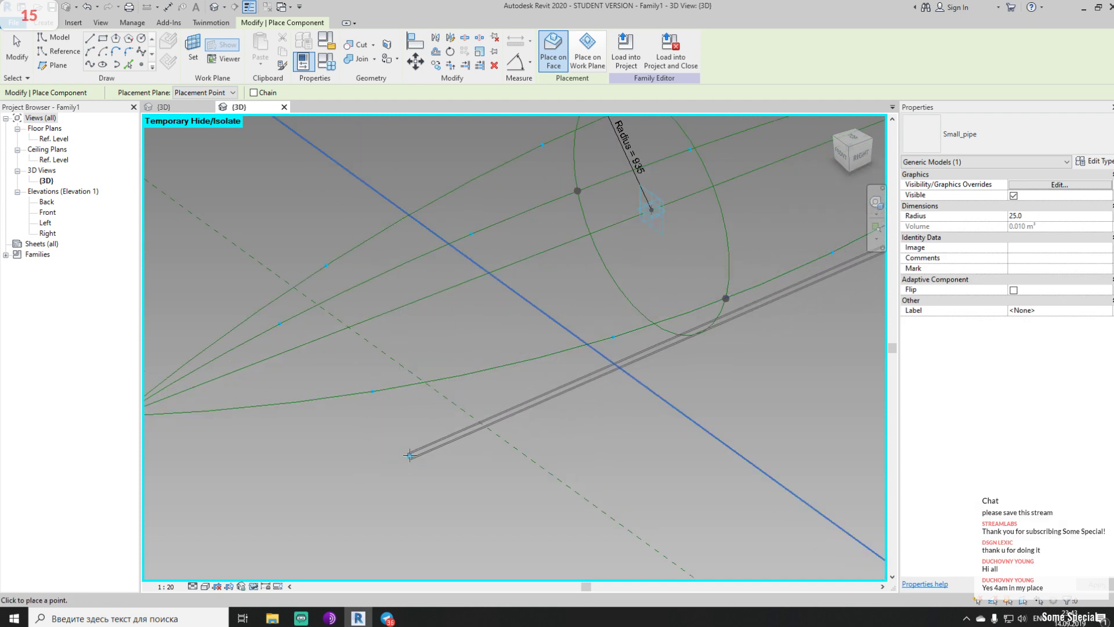
click(372, 391)
click(327, 267)
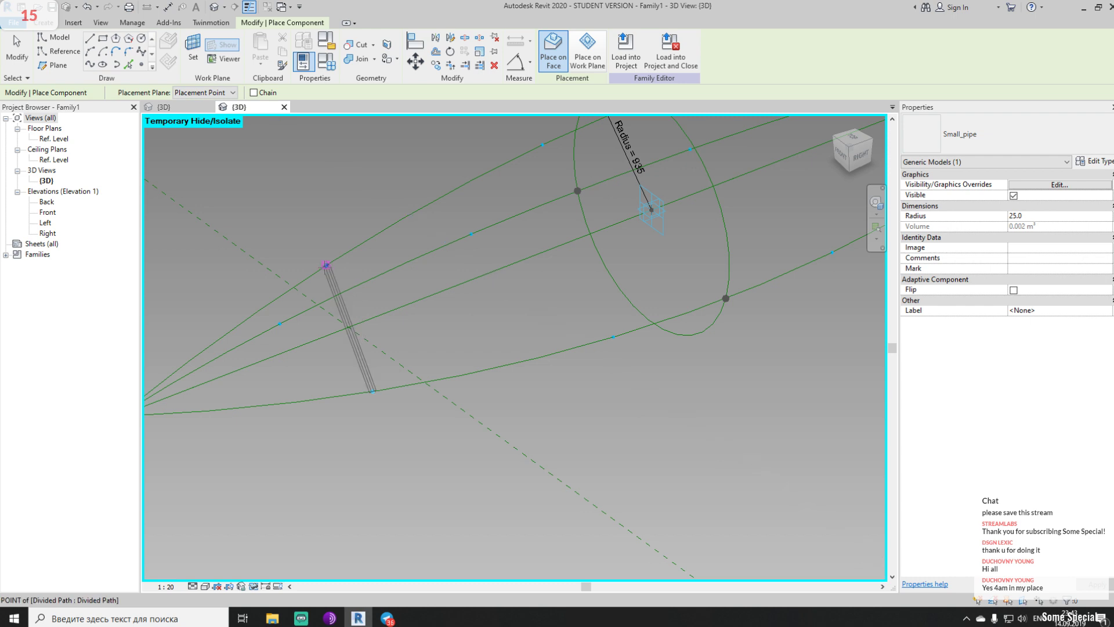
key(Escape)
Associate the placed pipe's Radius with a new family type parameter named Small_pipe_Radius, grouped under Dimensions
shift+middle_drag(375, 442, 423, 395)
click(447, 334)
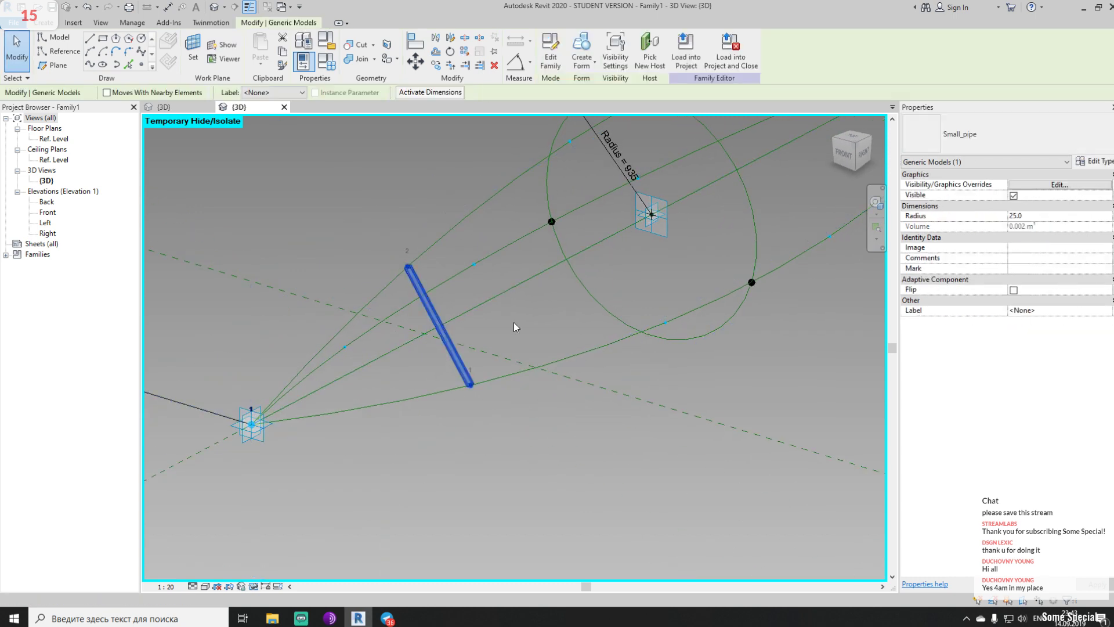
click(1109, 216)
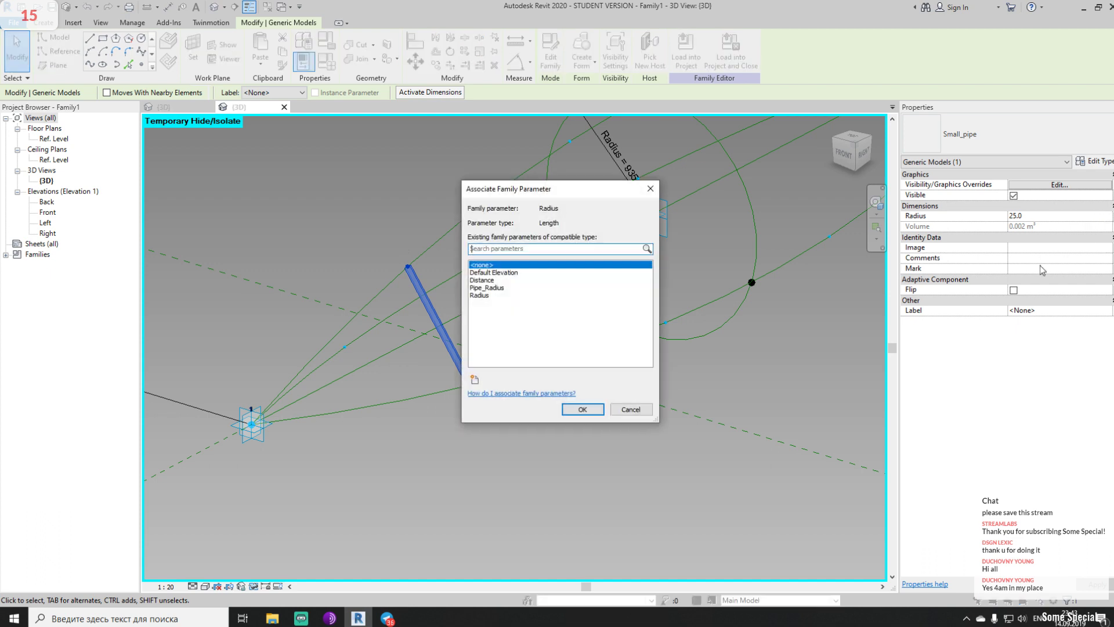
click(475, 381)
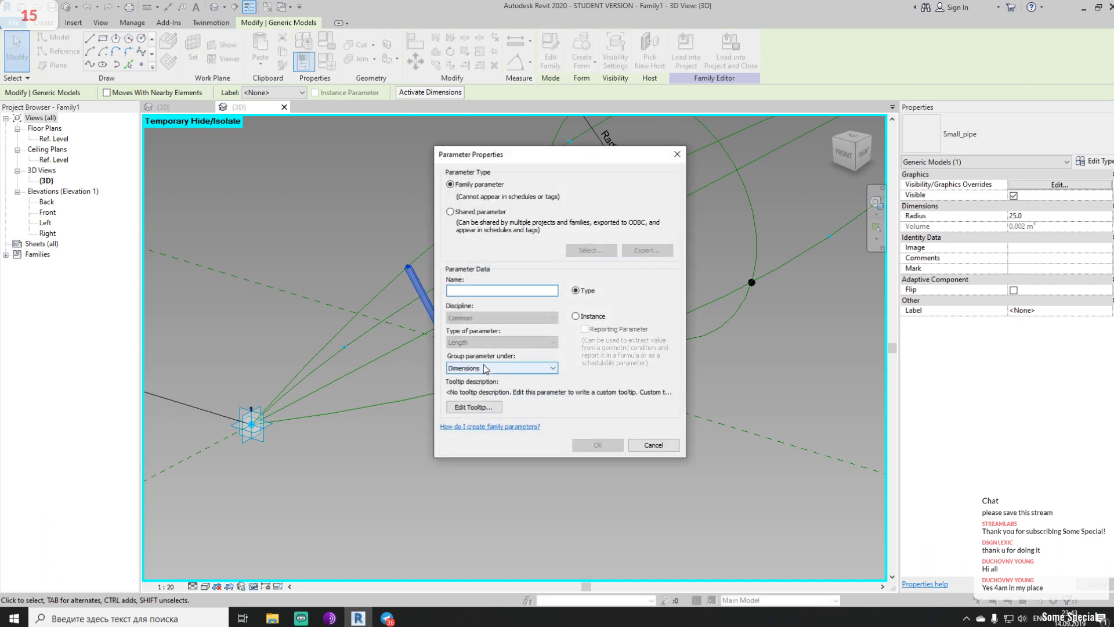
text(Small_pipe_Radius)
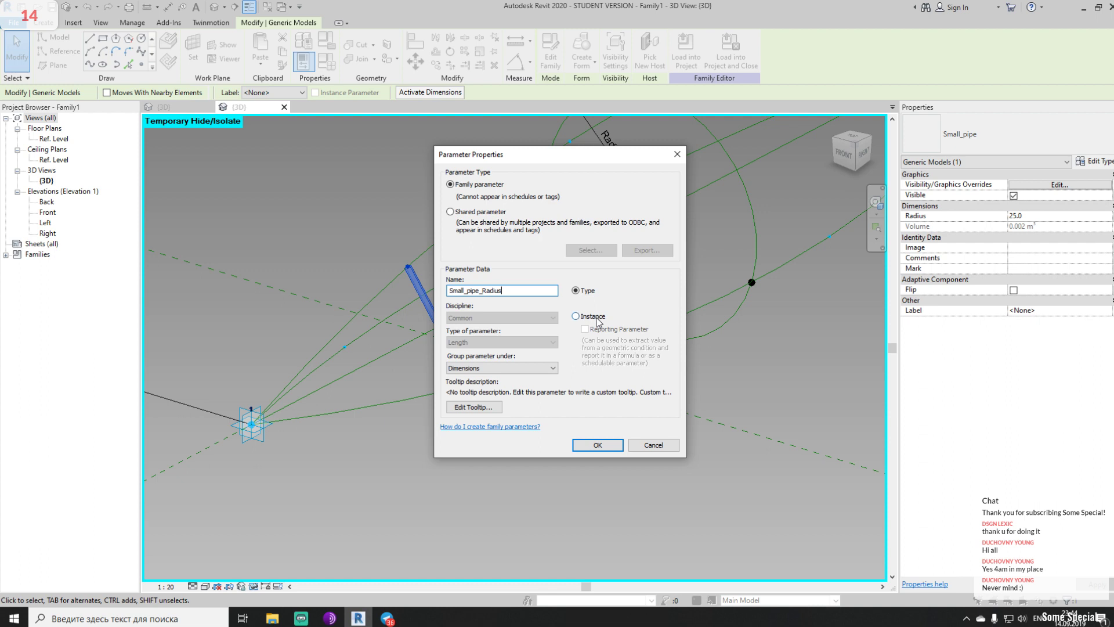
click(597, 445)
click(582, 409)
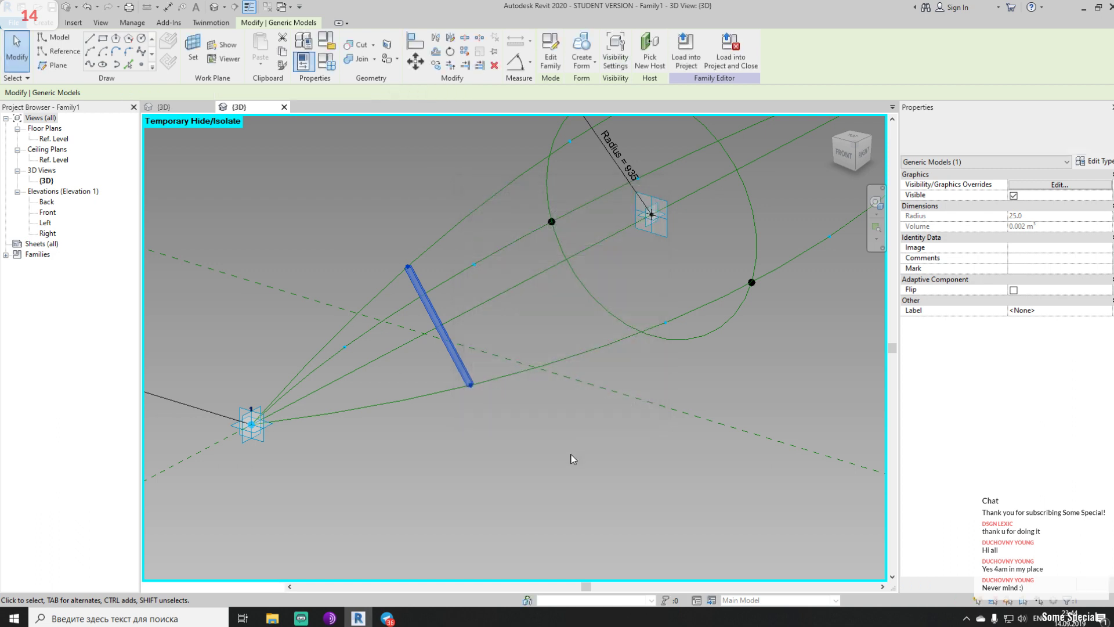
click(572, 455)
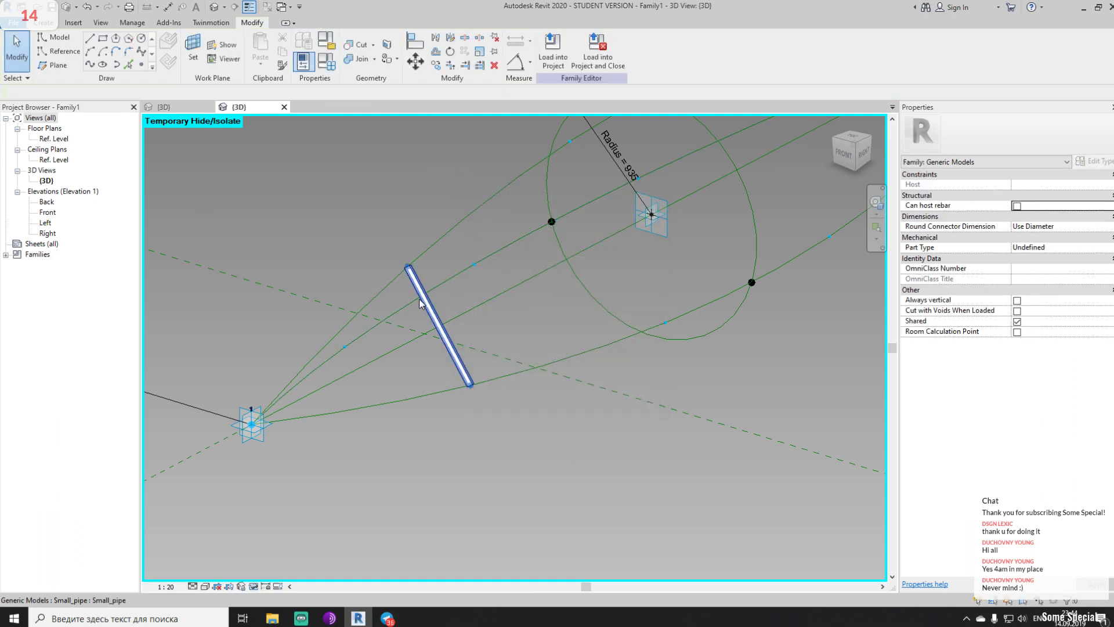
Complete the first triangular frame with two Small_pipe members joining the middle curve's division point to the upper and lower ones
click(43, 22)
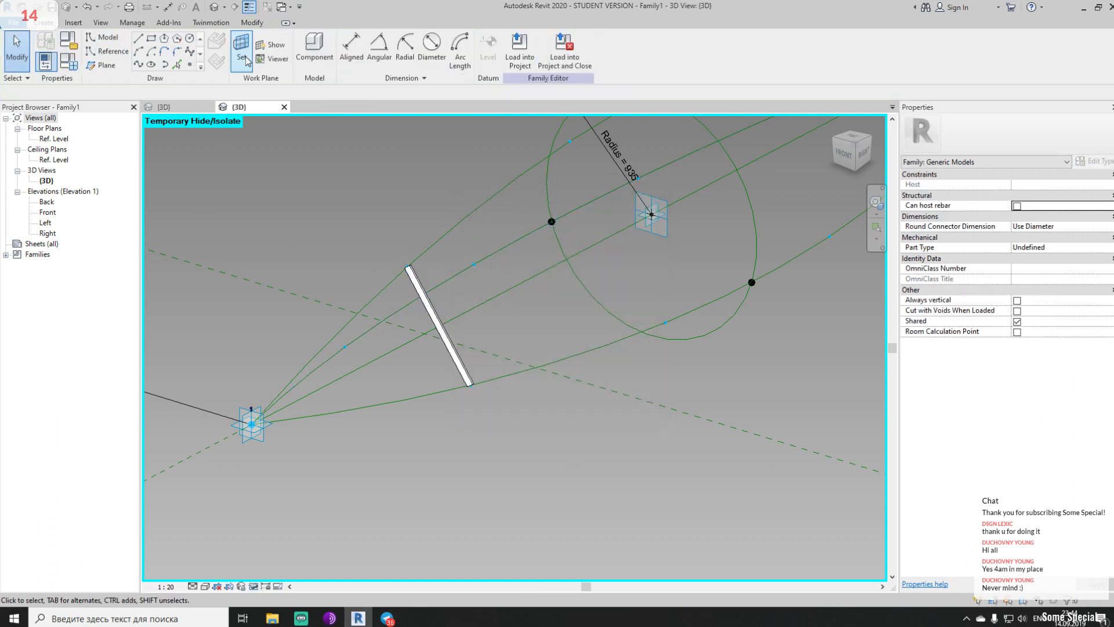
click(314, 49)
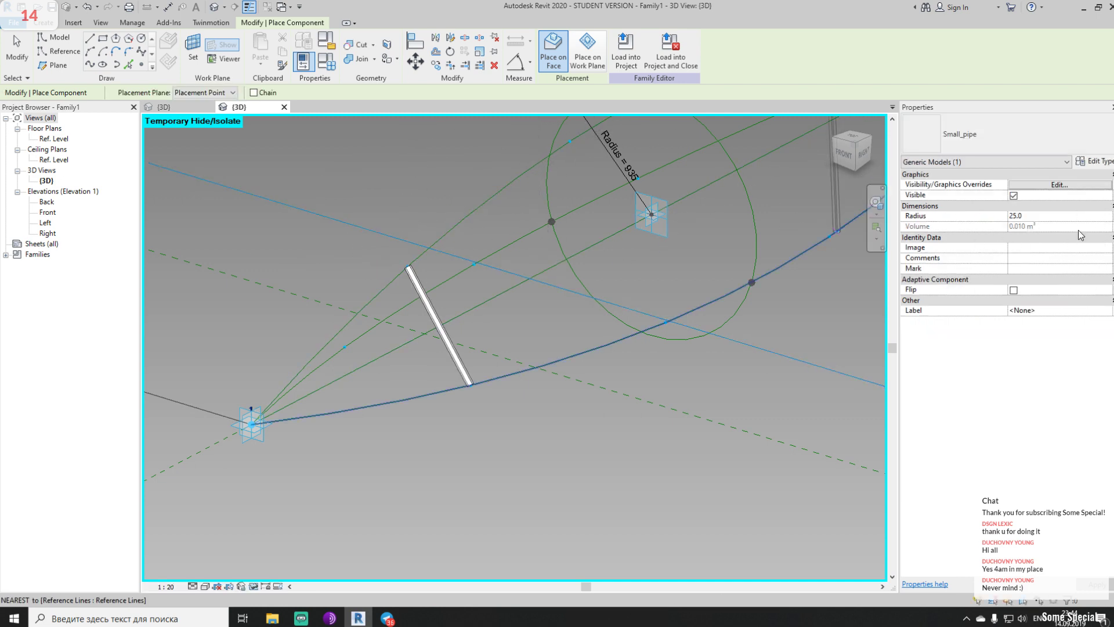
key(Escape)
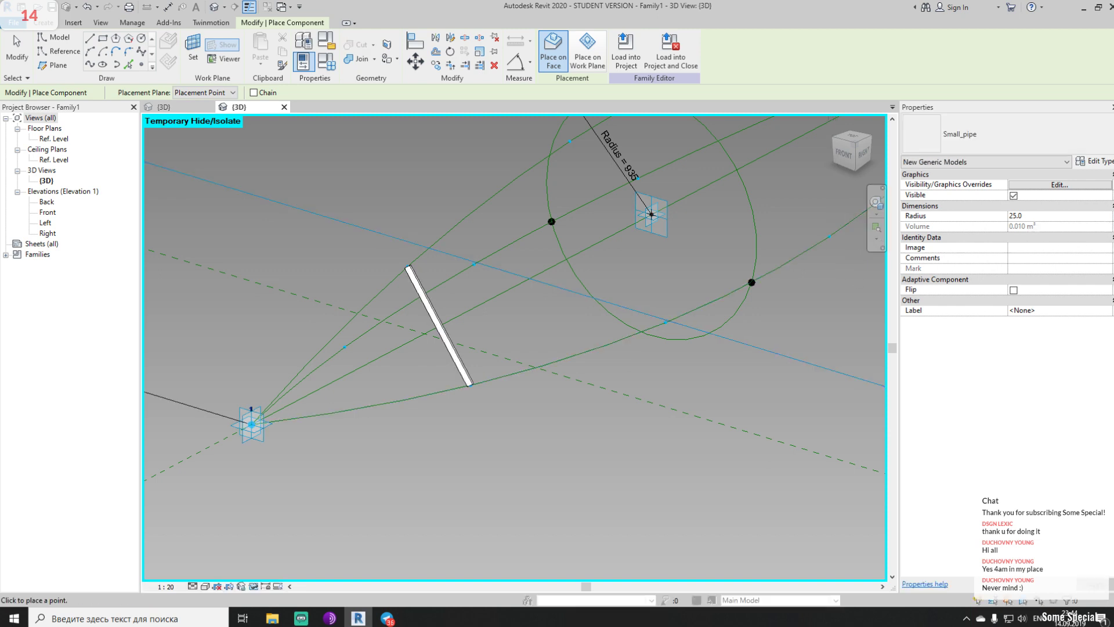
click(345, 347)
click(404, 266)
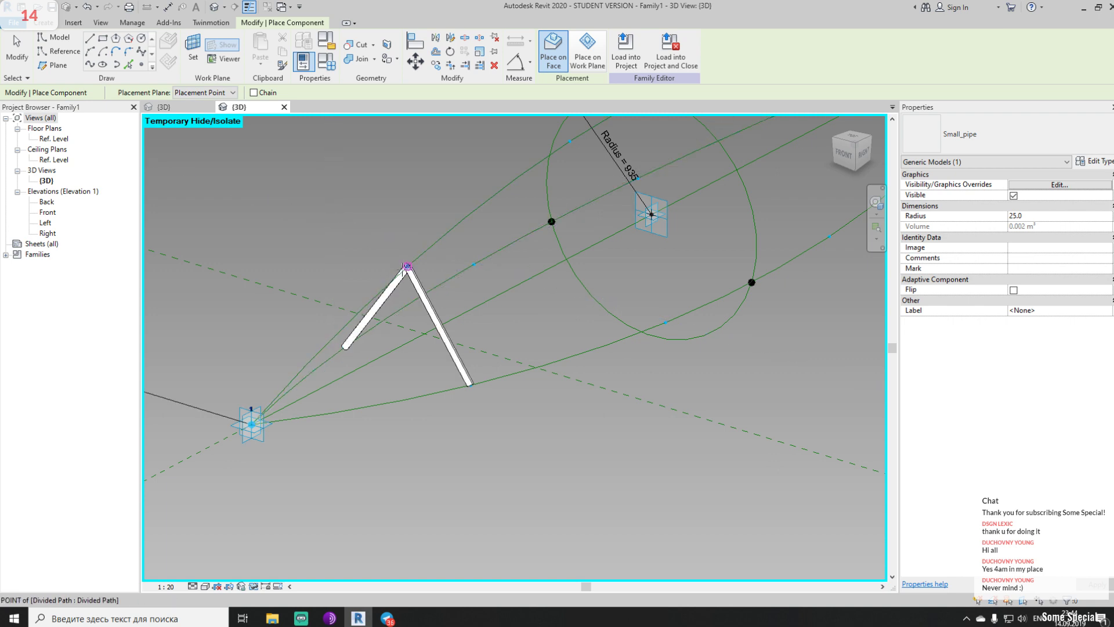
click(345, 347)
click(470, 384)
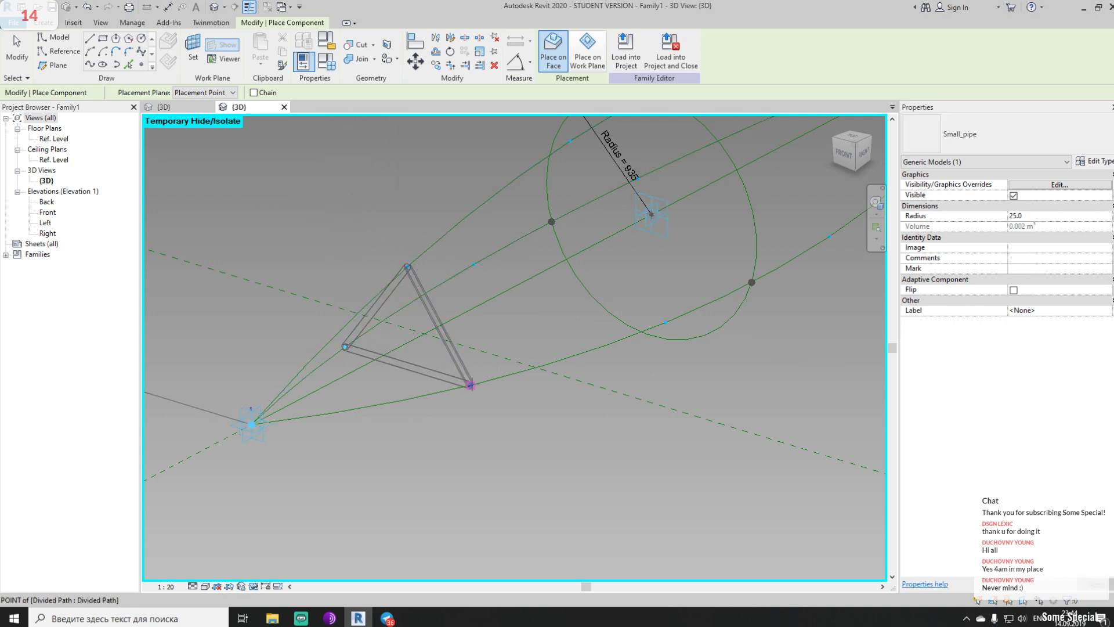
Place three Small_pipe members between the second division points of the three curves to form the second triangular frame
click(474, 264)
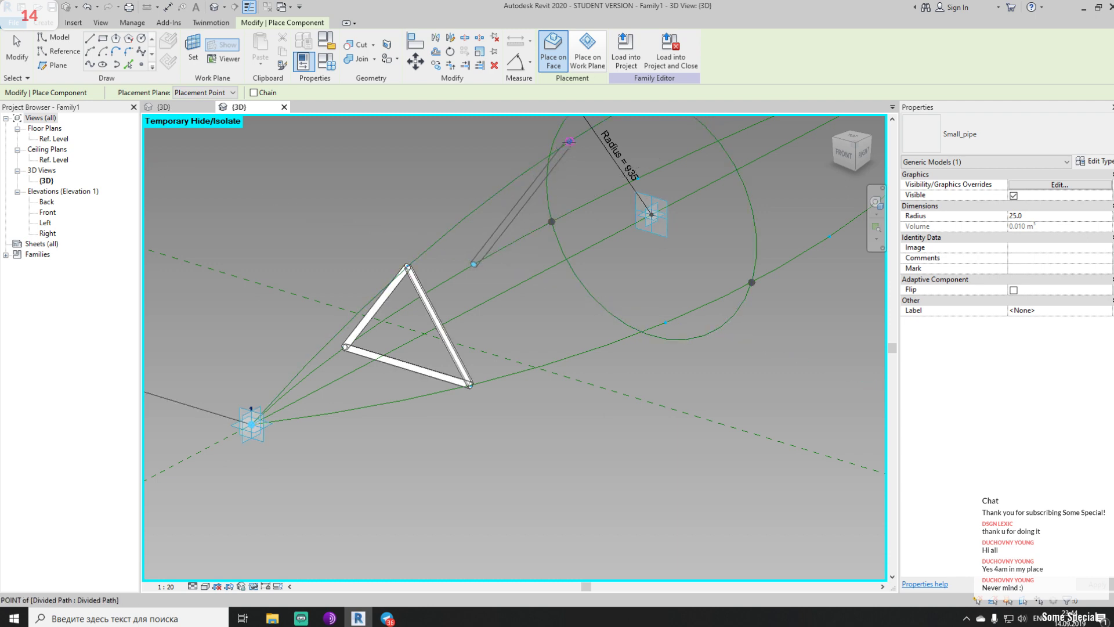
click(569, 142)
click(569, 141)
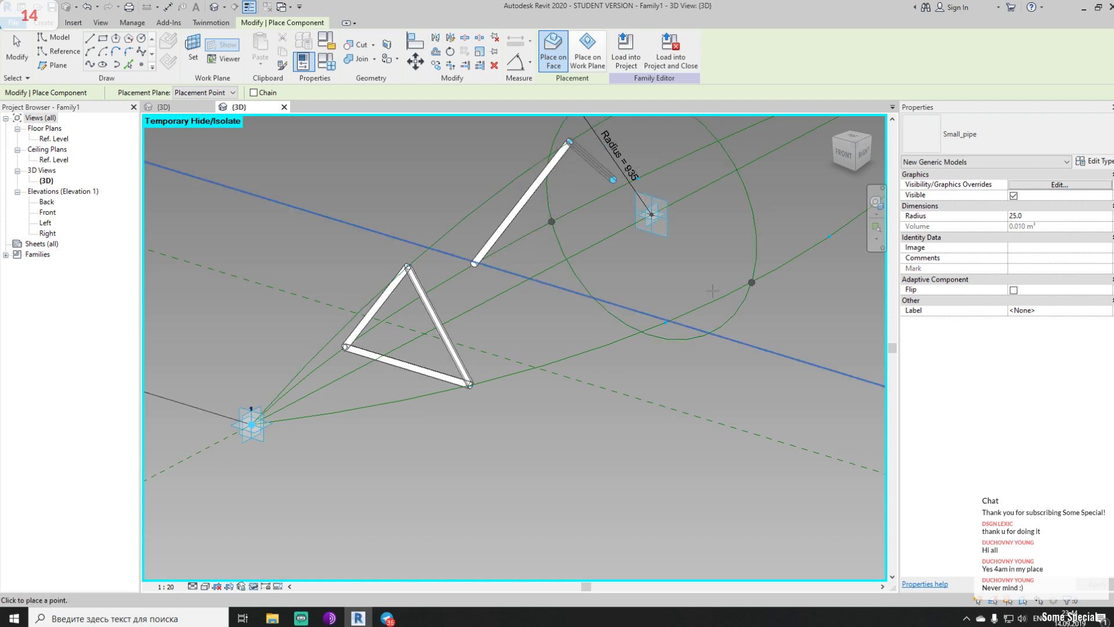
click(666, 322)
click(474, 264)
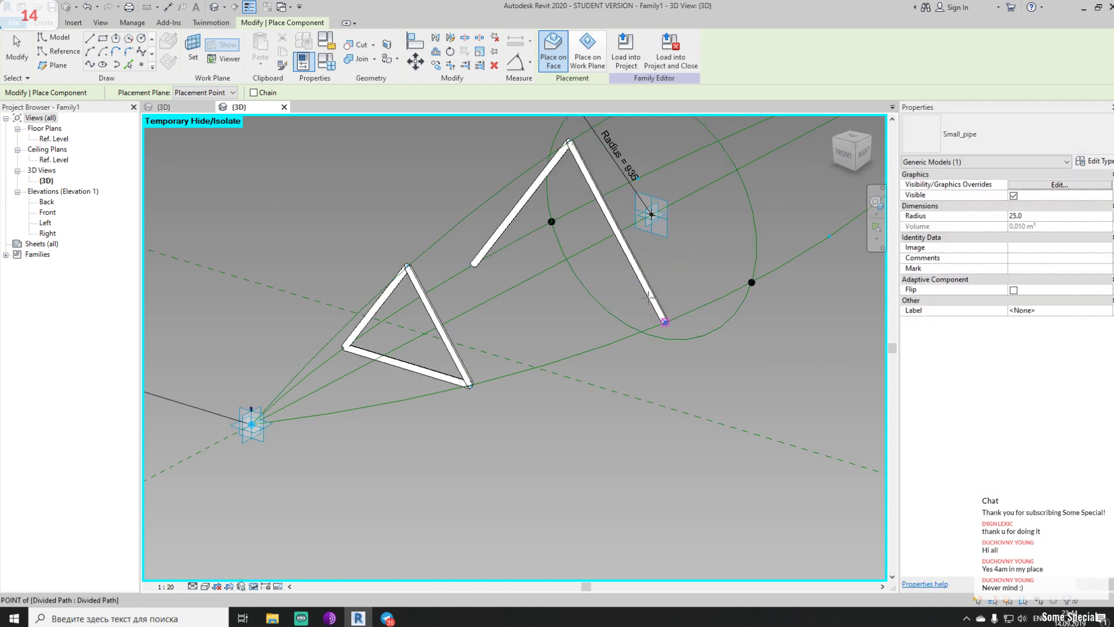
Build the third triangular frame from three Small_pipe members on the division points just past the radius circle
middle_drag(681, 252, 341, 407)
shift+middle_drag(449, 310, 397, 349)
click(363, 306)
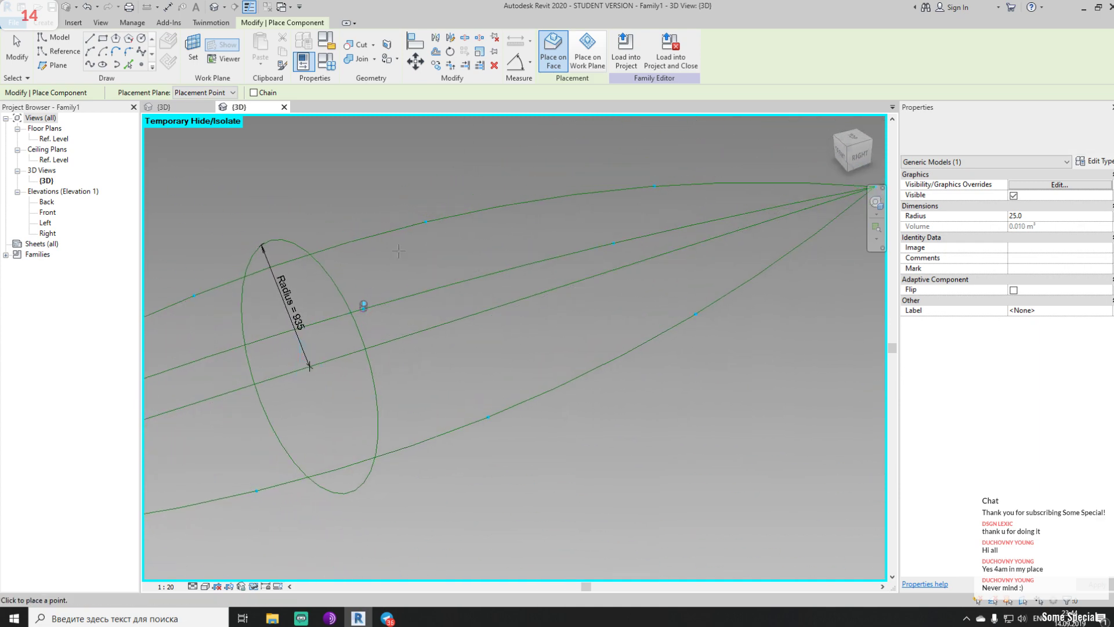
click(426, 222)
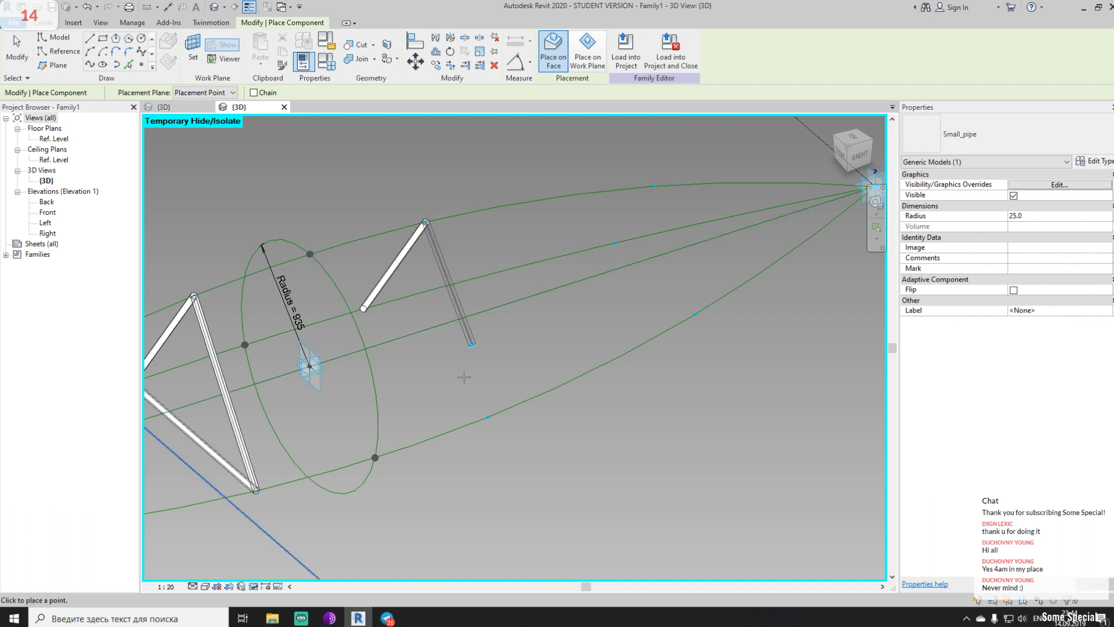
click(488, 416)
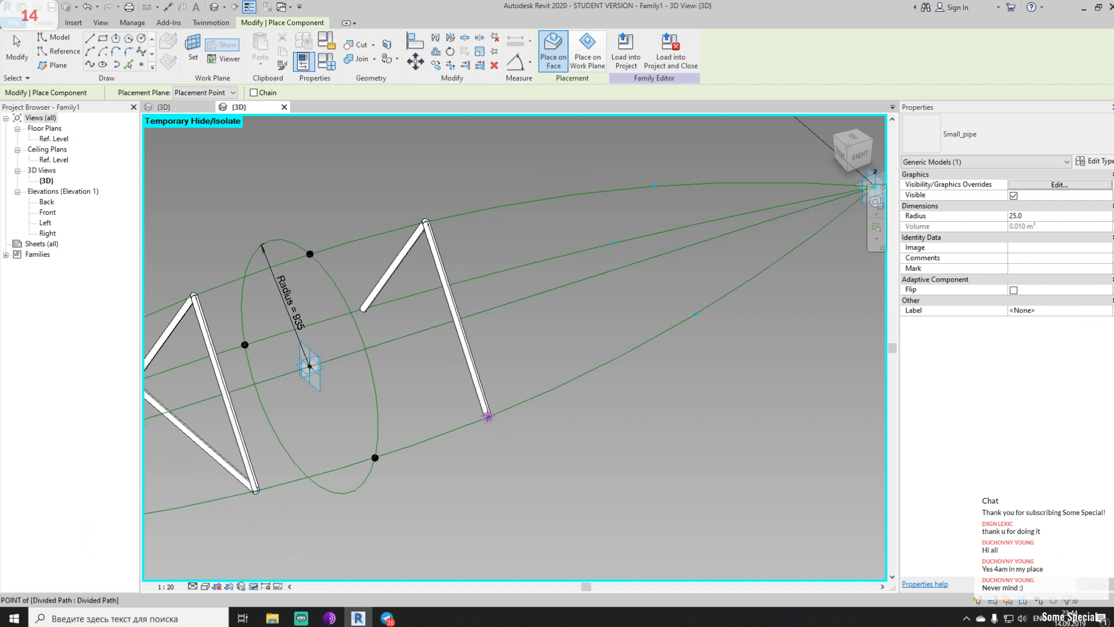
click(364, 307)
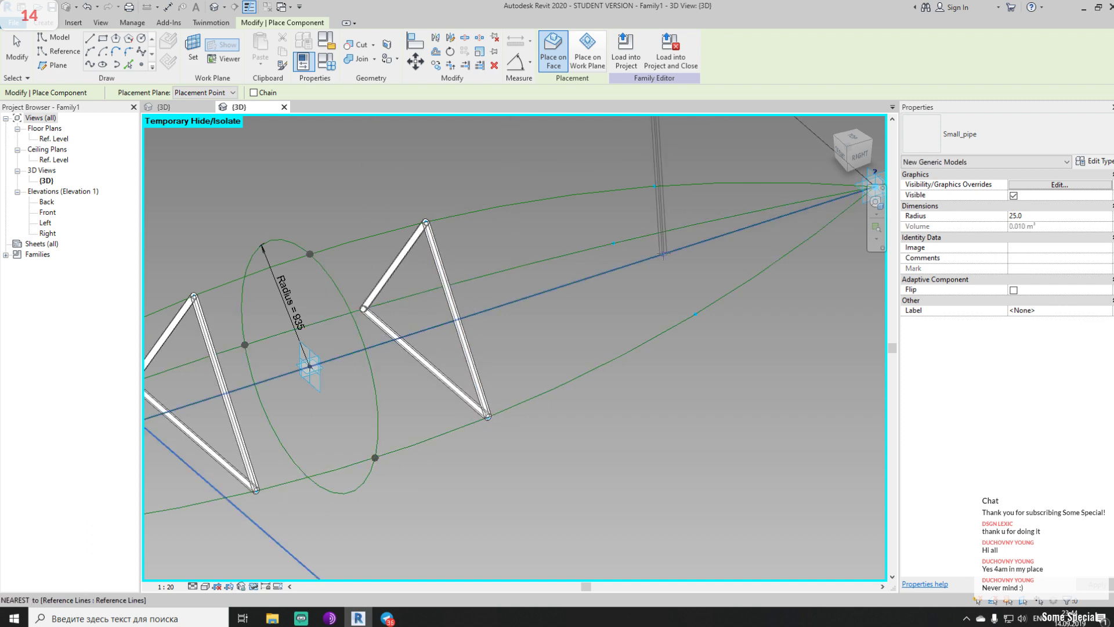
Build the fourth triangular frame from three Small_pipe members on the three curves' division points nearest adaptive point 2
click(614, 243)
click(654, 186)
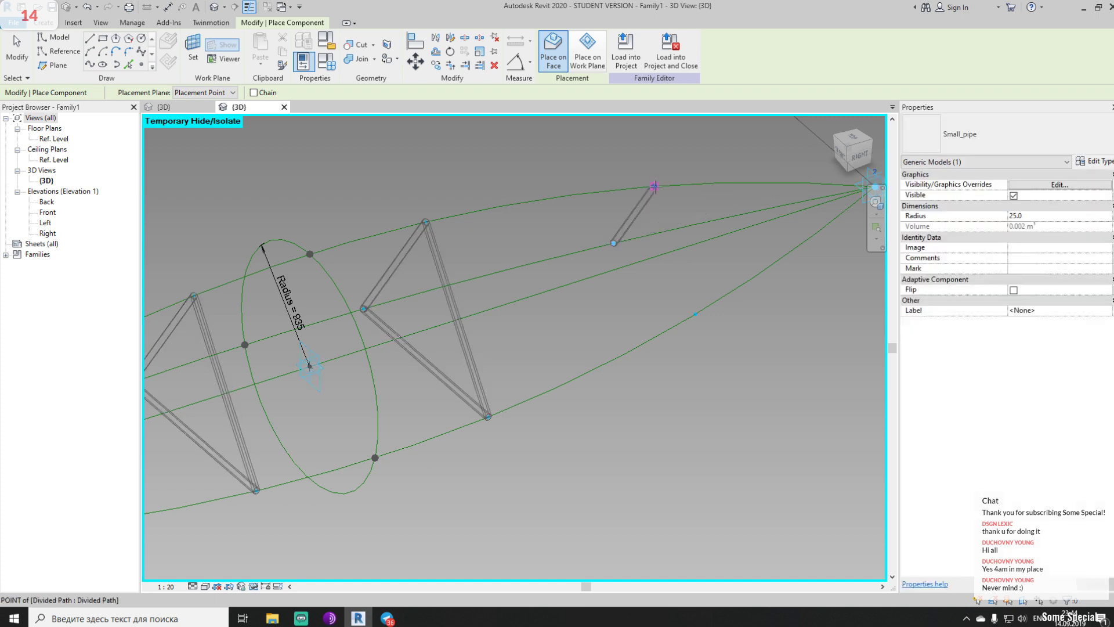
key(Escape)
key(Escape)
middle_drag(670, 256, 632, 278)
click(44, 23)
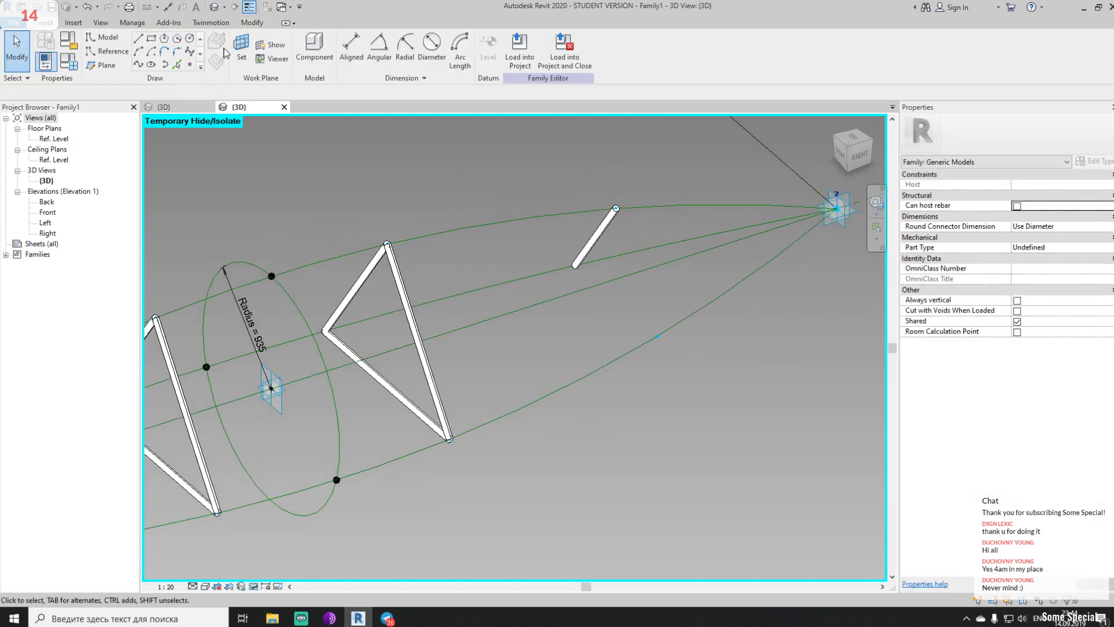
click(316, 50)
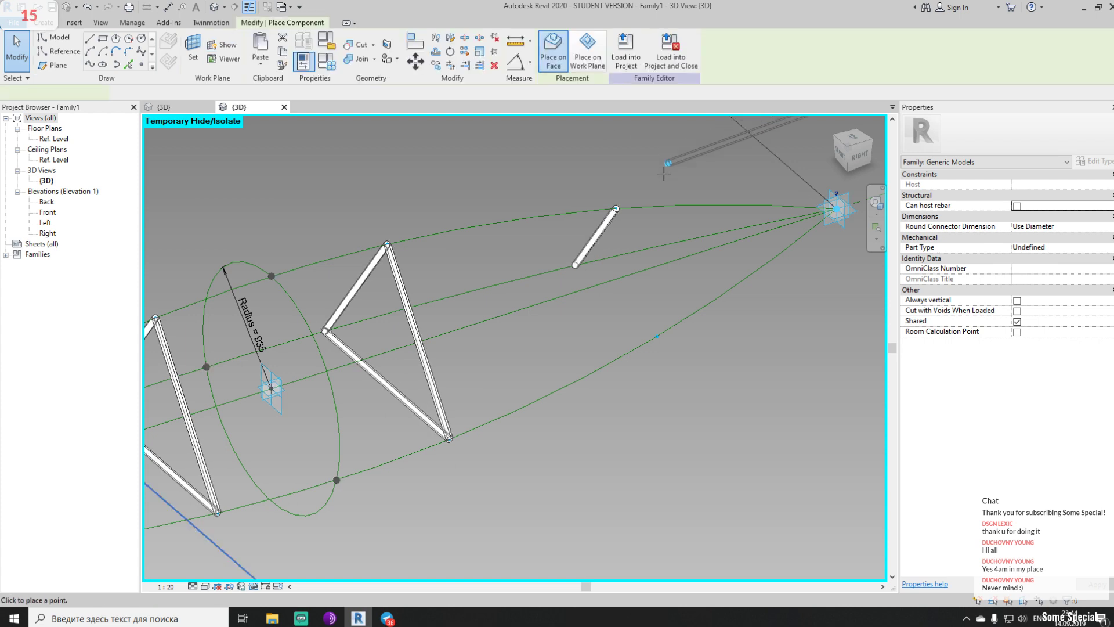
click(616, 208)
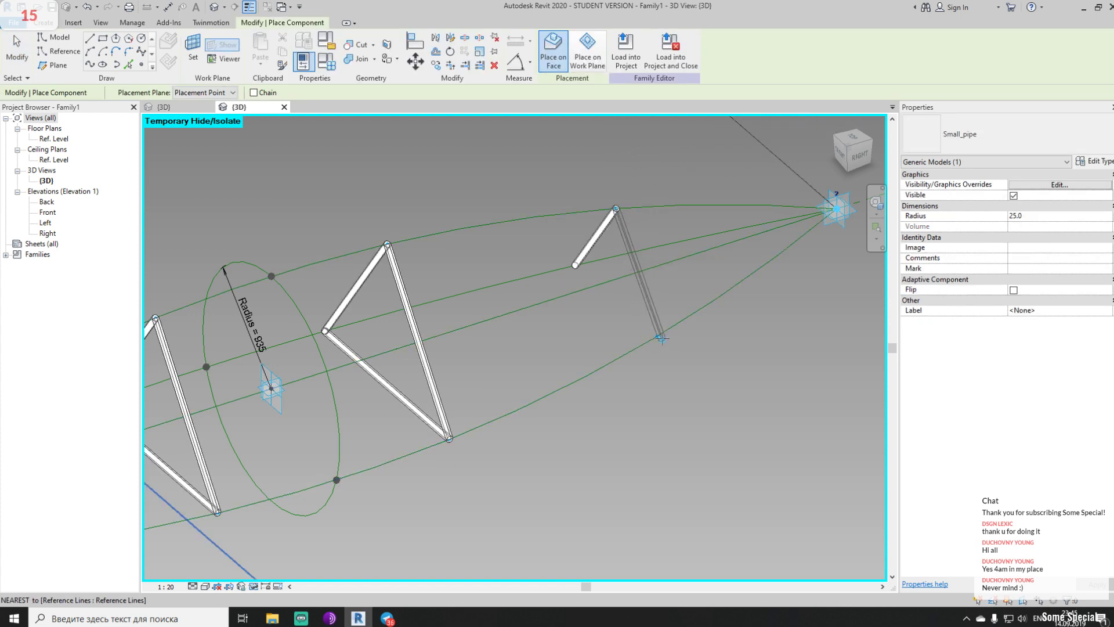
click(656, 336)
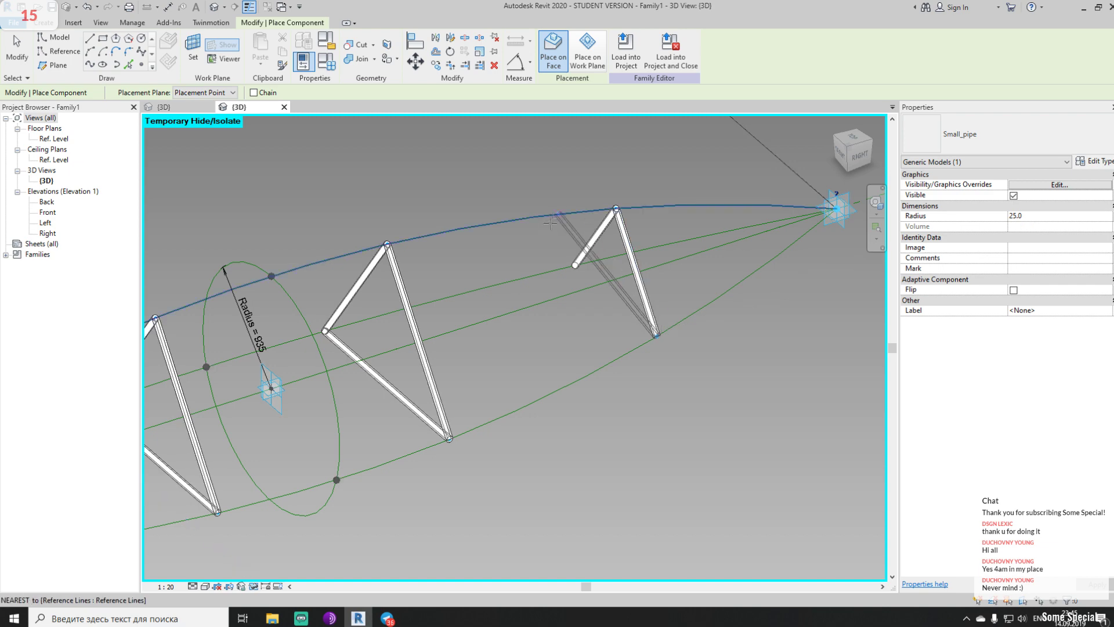
click(575, 265)
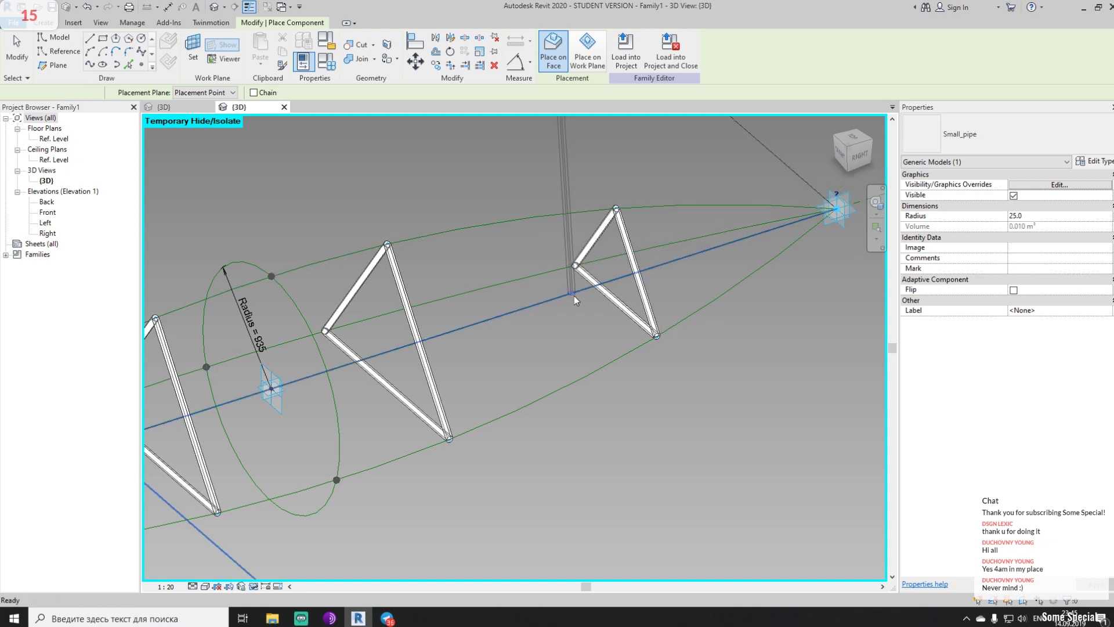
key(Escape)
Select only the Generic Models of all four triangular frames and associate their Radius with the Small_pipe_Radius parameter
shift+middle_drag(590, 392, 616, 372)
scroll(615, 371, down, 2)
drag(350, 231, 647, 448)
click(582, 52)
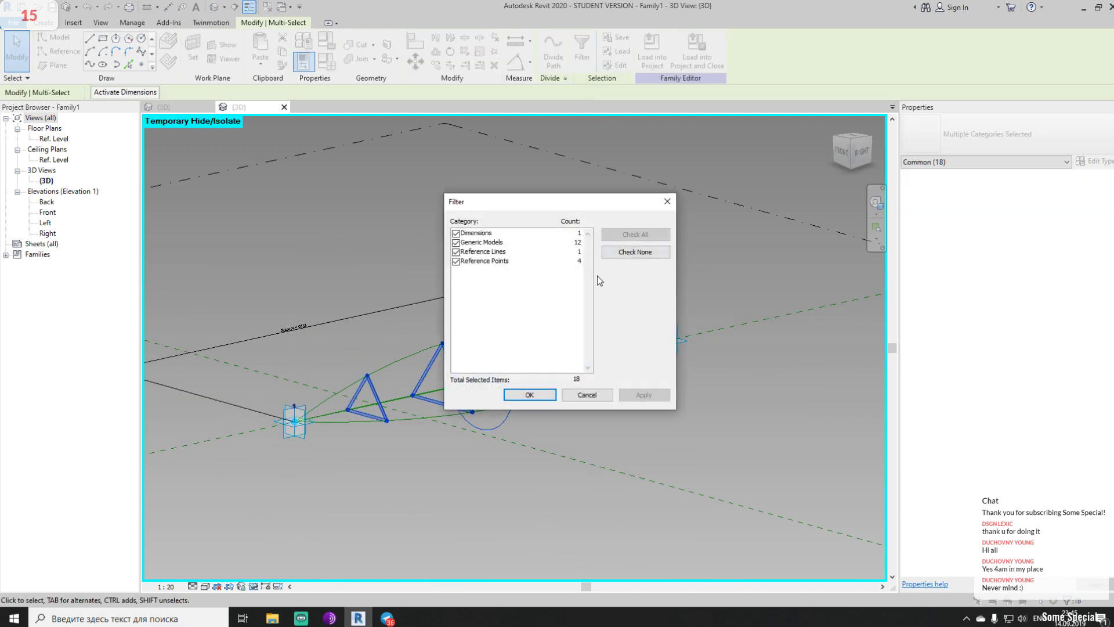
click(635, 252)
click(457, 243)
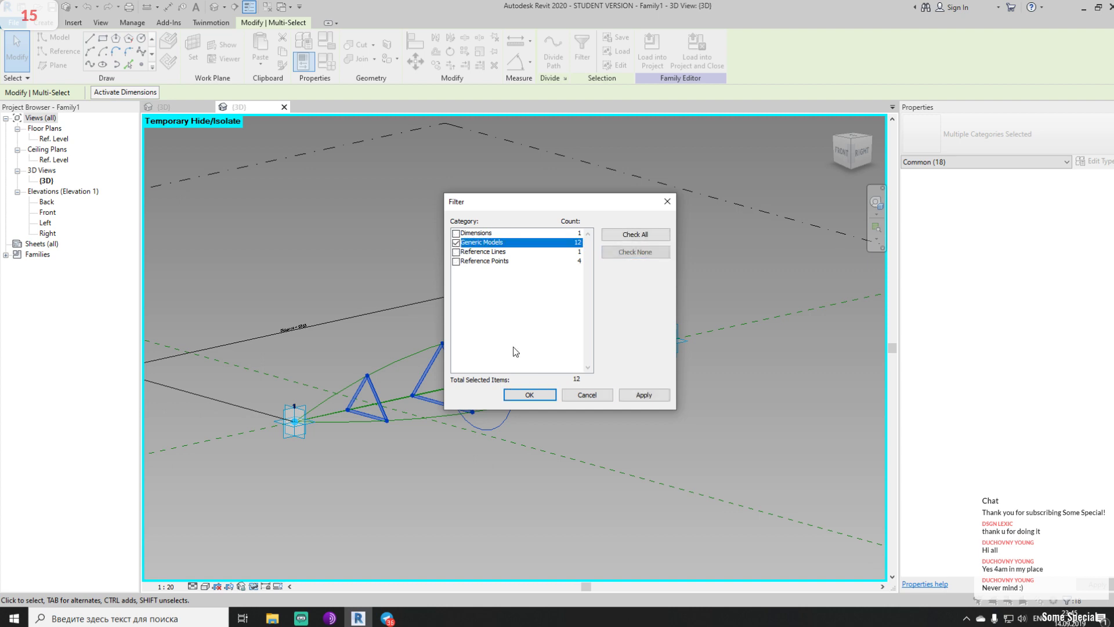
click(548, 401)
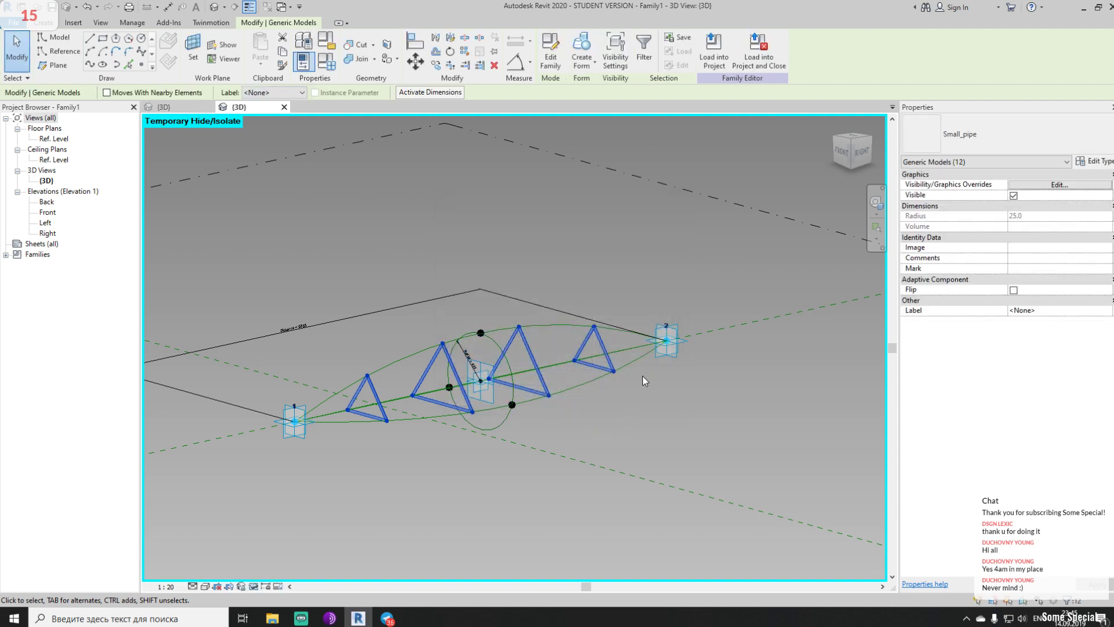
click(1109, 215)
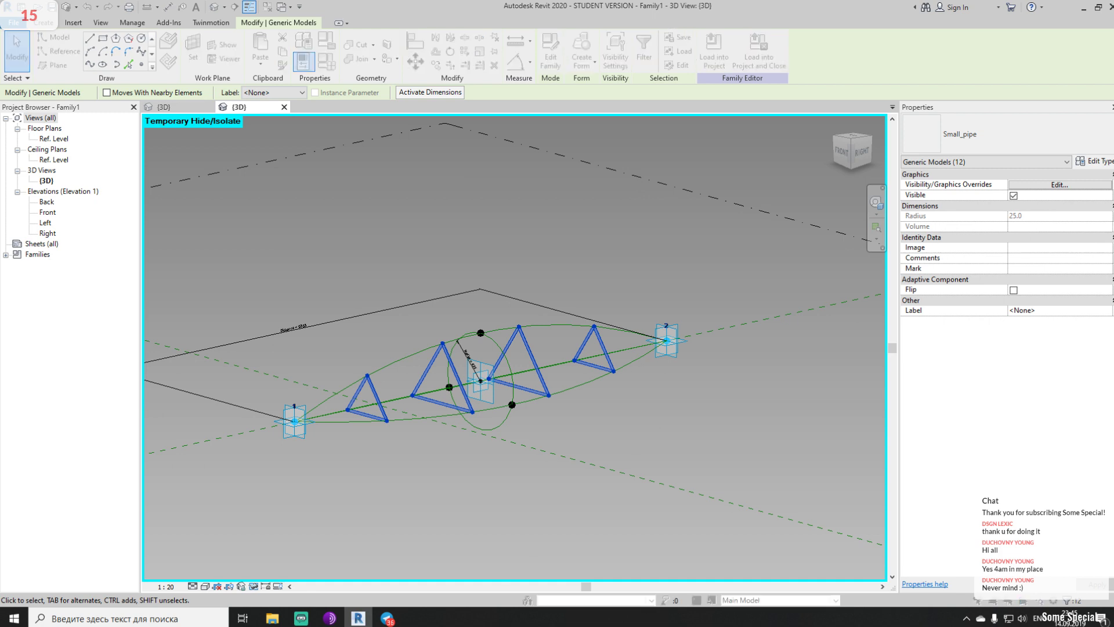
click(484, 303)
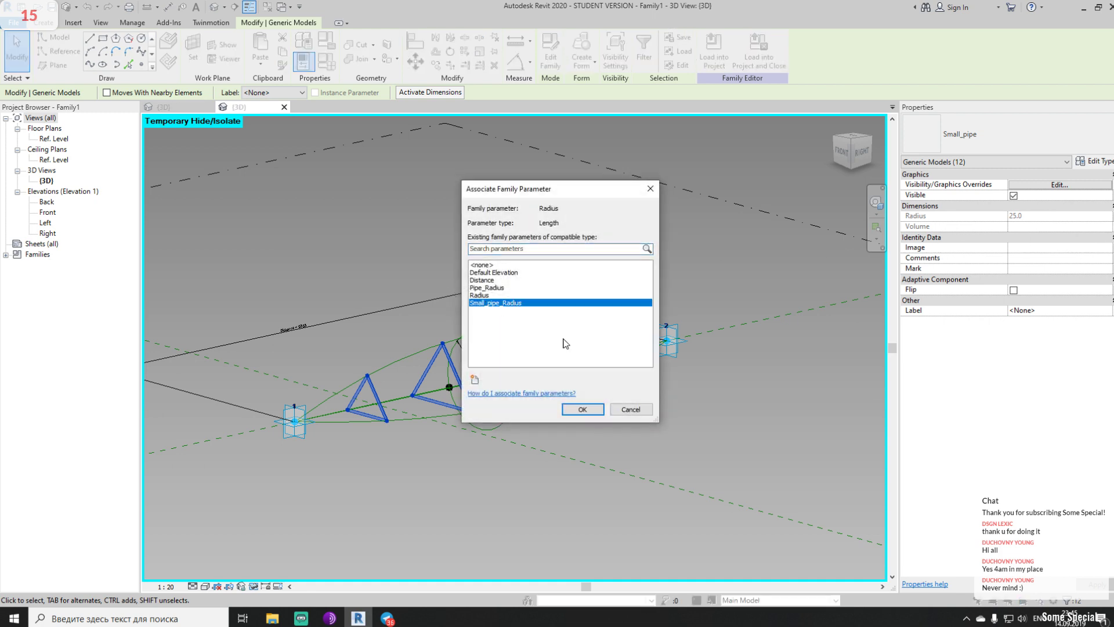
click(575, 409)
click(678, 430)
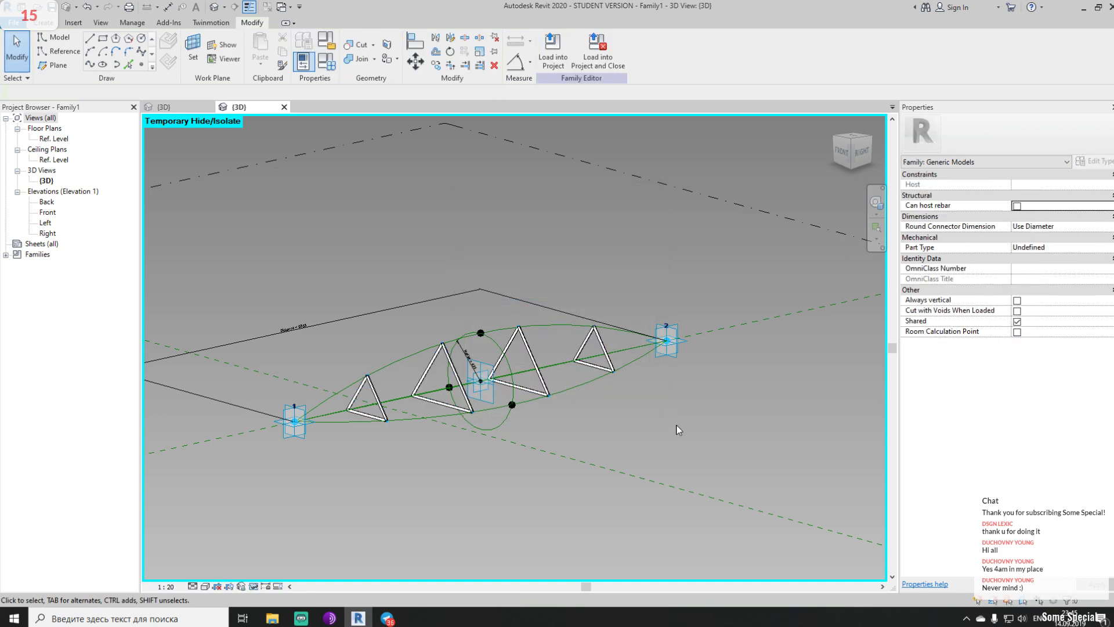
In the family types, set the formula of Small_pipe_Radius to Pipe_Radius / 3, dismissing the save reminder
click(44, 22)
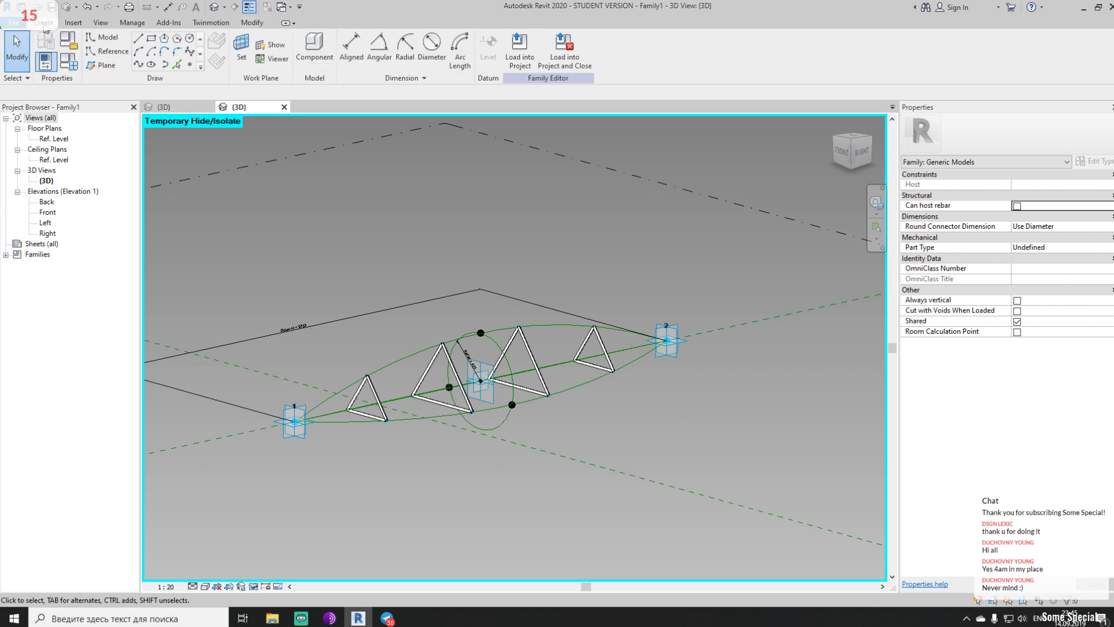
click(73, 69)
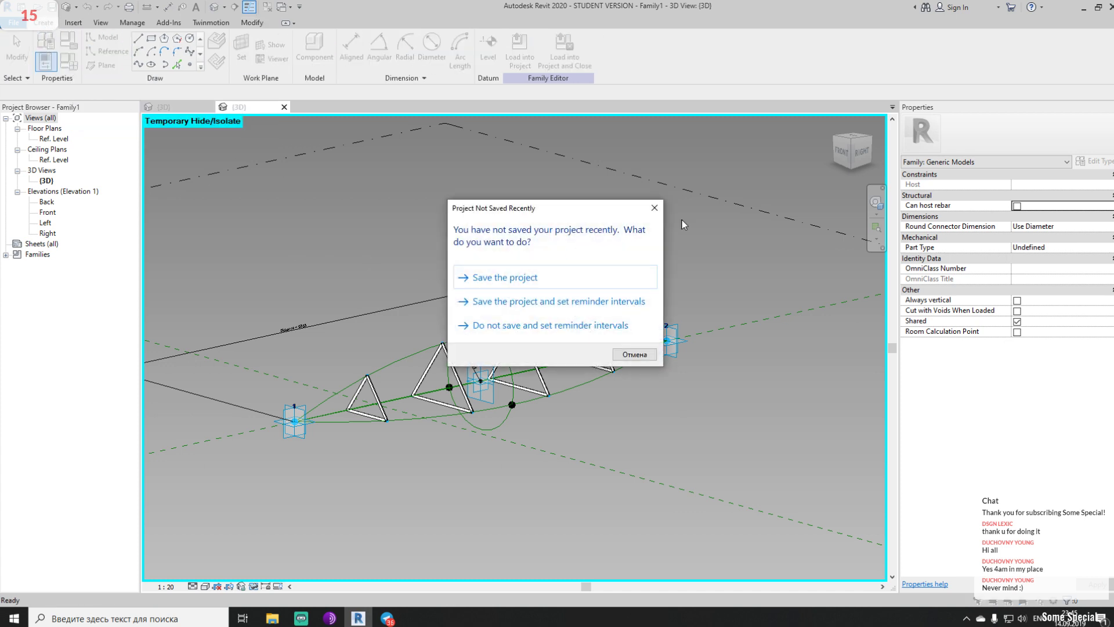
click(654, 209)
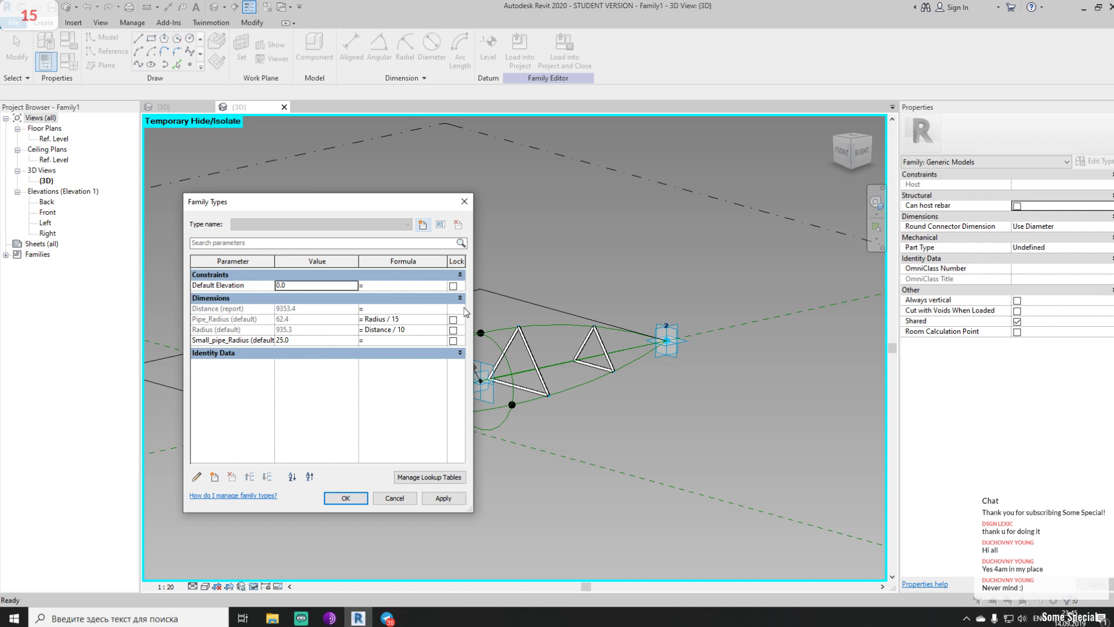
click(219, 329)
click(231, 320)
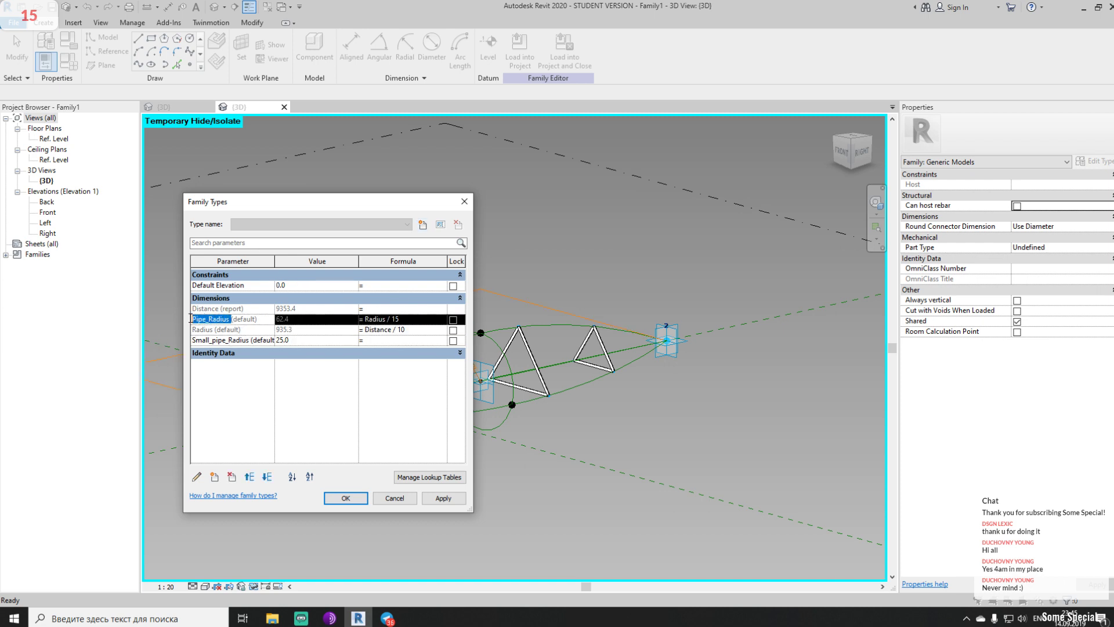
click(378, 342)
text(Pipe_Radius)
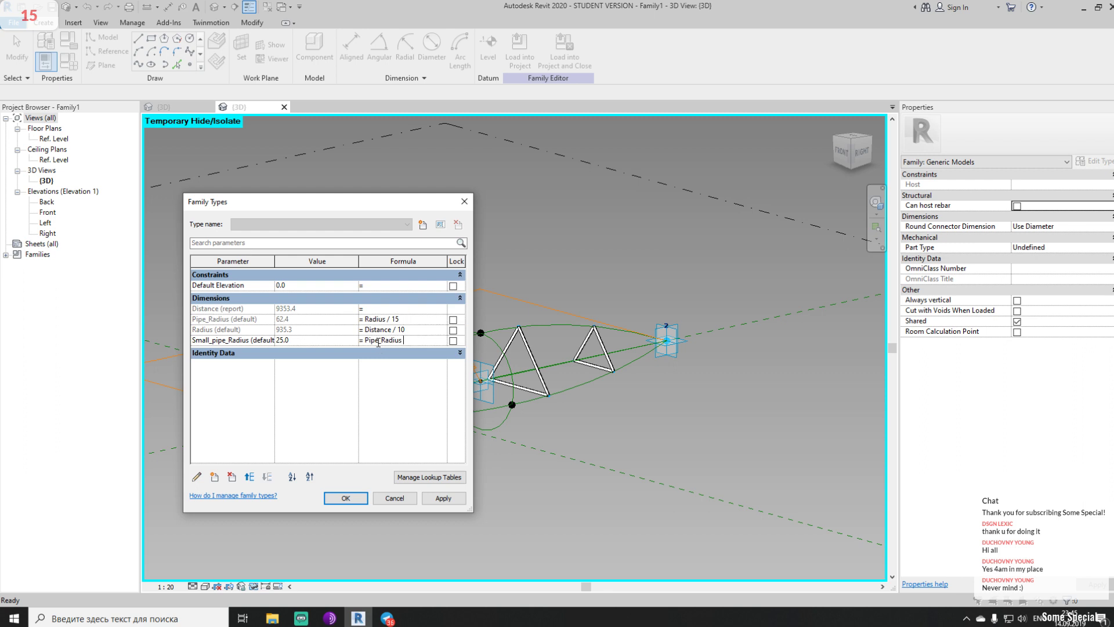
text( / 3)
key(Return)
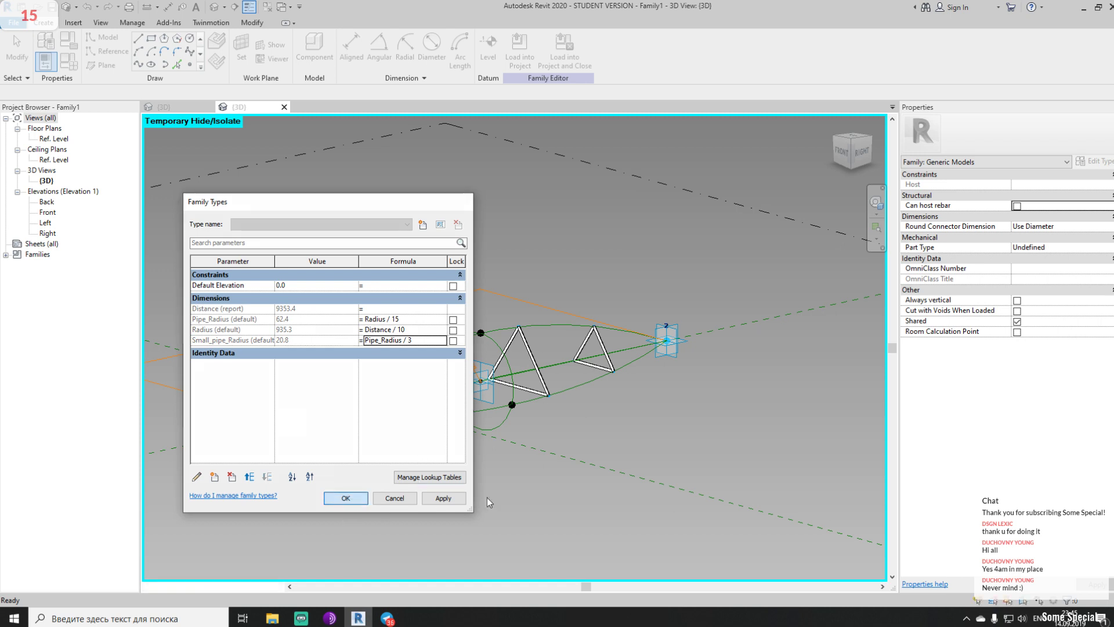
click(351, 499)
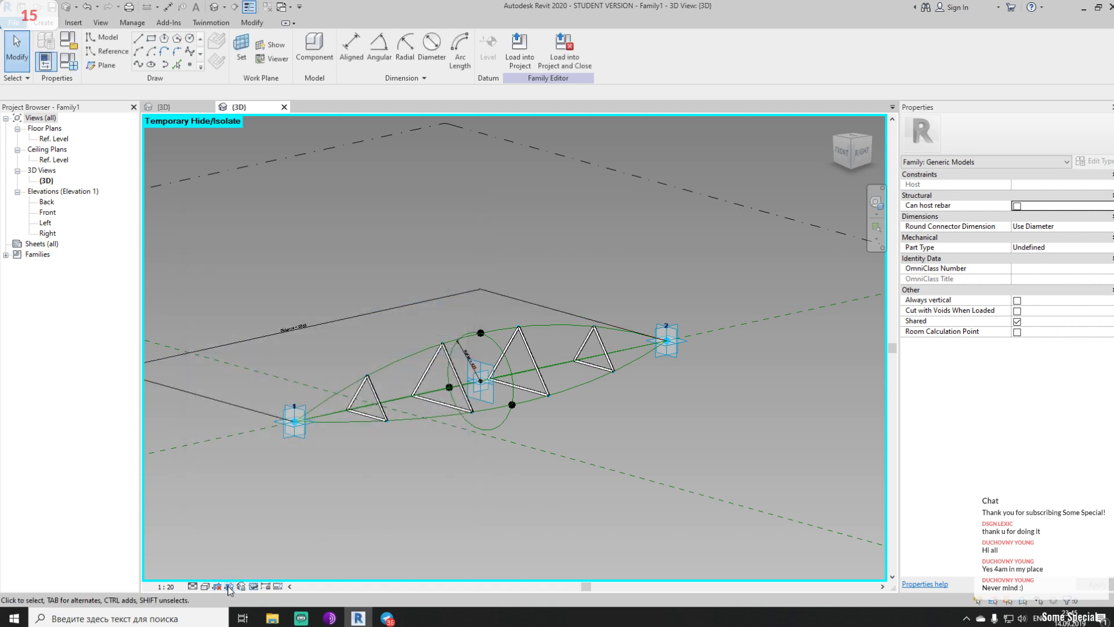
Reset the temporary hide/isolate so the whole truss is displayed
click(255, 587)
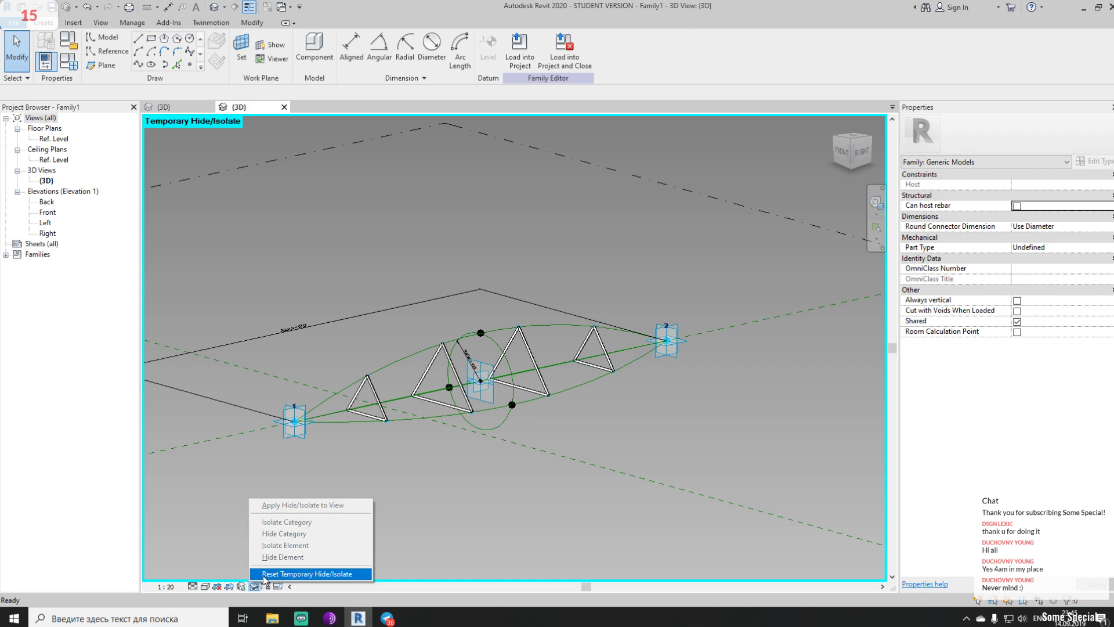
click(264, 574)
shift+middle_drag(578, 445, 585, 398)
Test the truss's flexing by moving adaptive point 1 farther from point 2, and undo the moves
click(579, 400)
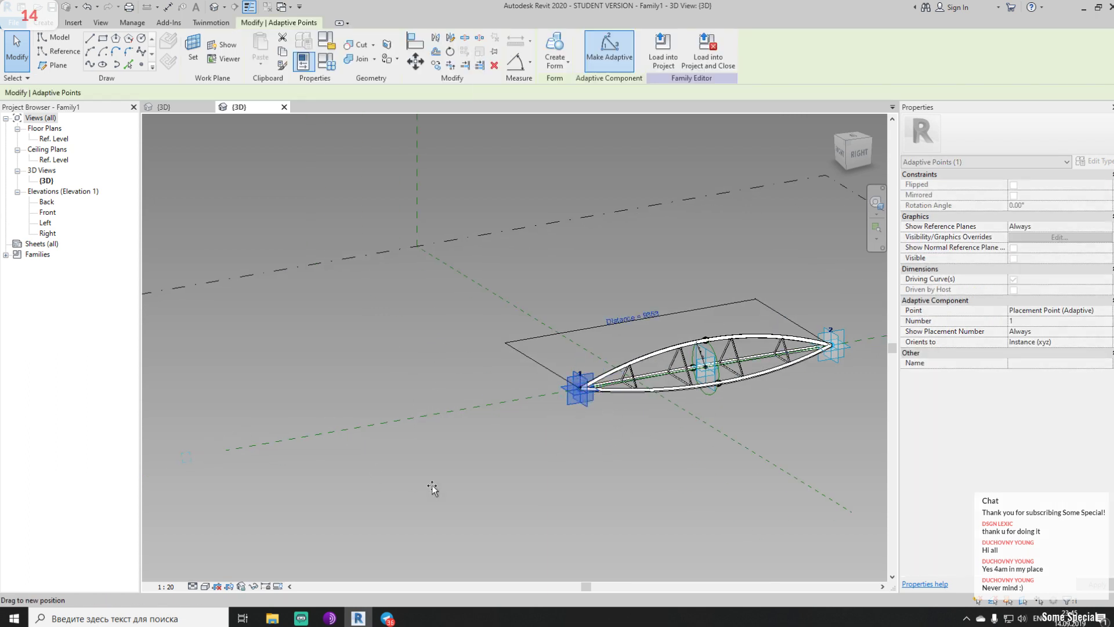
drag(433, 490, 432, 486)
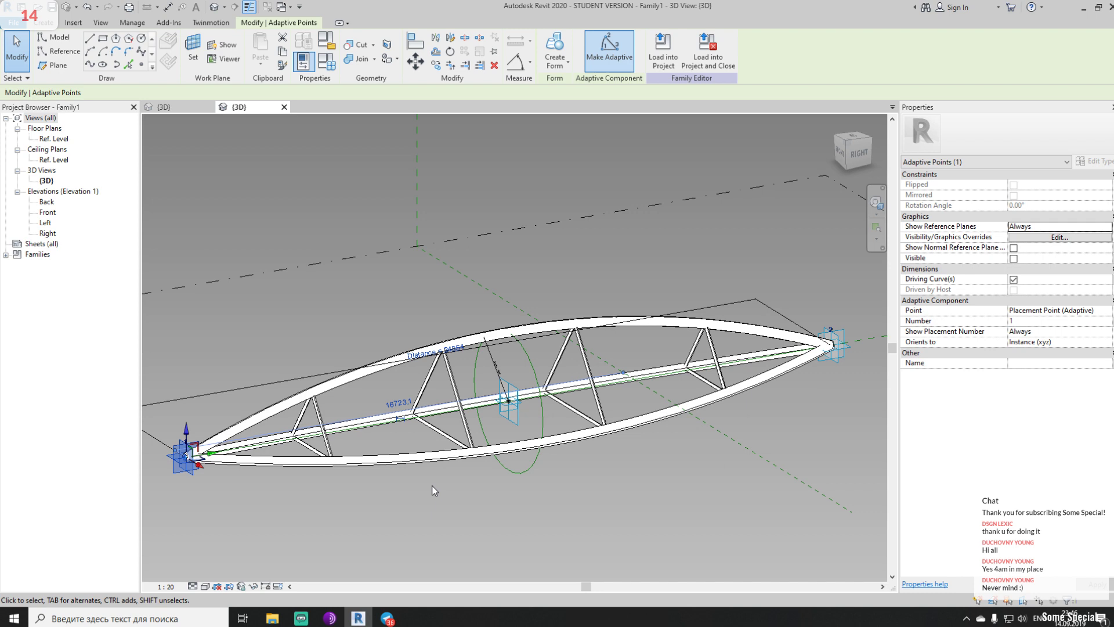
shift+middle_drag(495, 513, 520, 469)
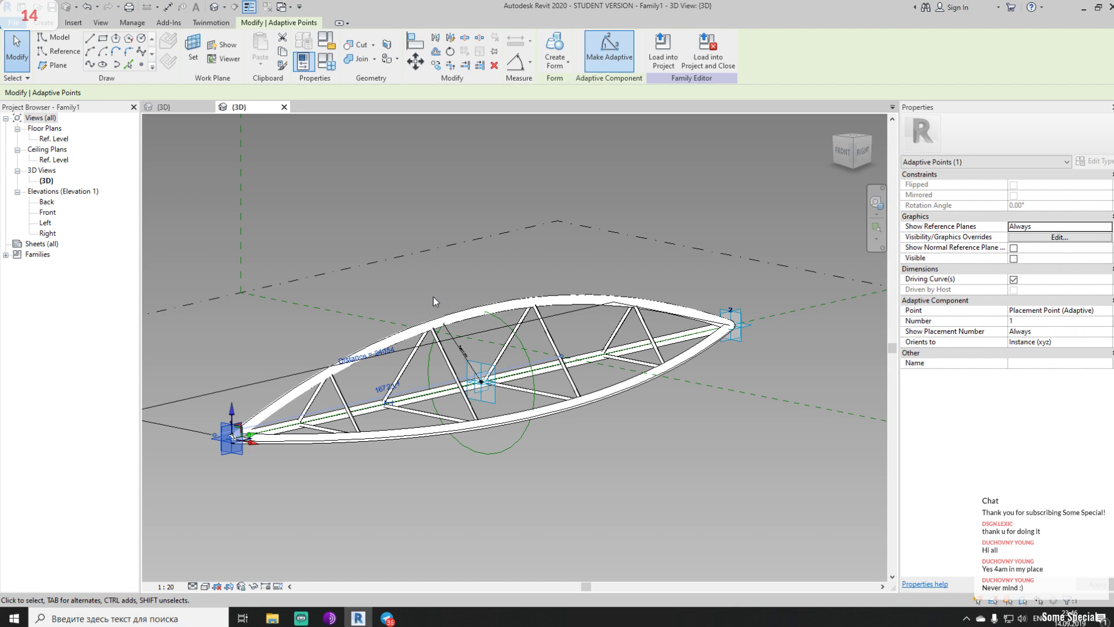
shift+middle_drag(433, 258, 358, 400)
drag(342, 371, 576, 470)
shift+middle_drag(636, 442, 448, 381)
key(ctrl+z)
key(ctrl+z)
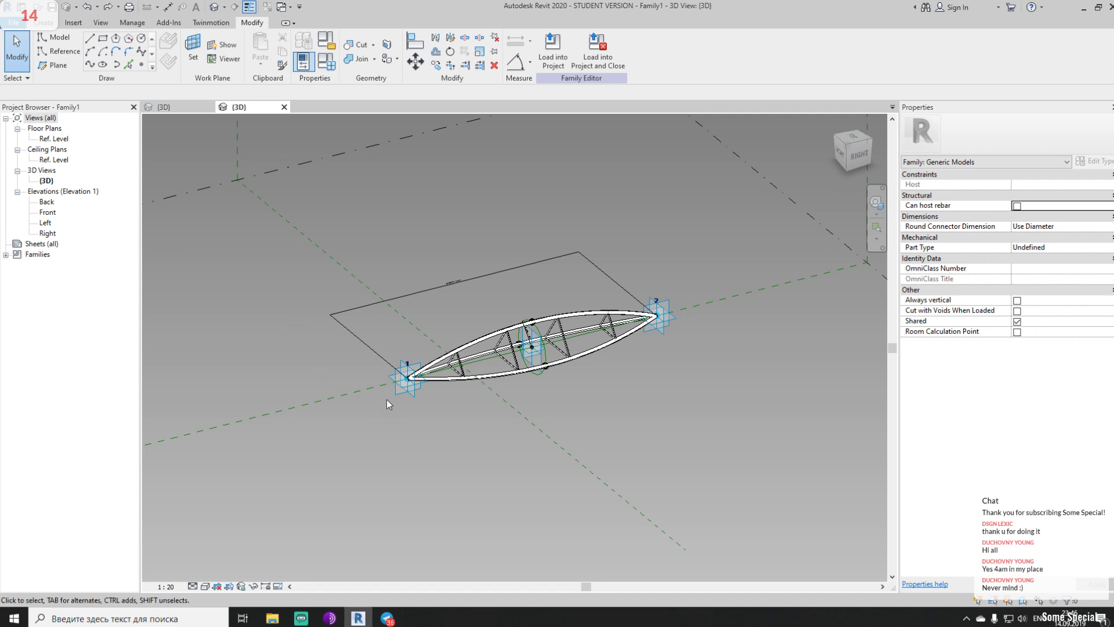
Try moving adaptive point 1 to a different side of the reference planes, and undo the changes
click(411, 380)
drag(426, 380, 535, 461)
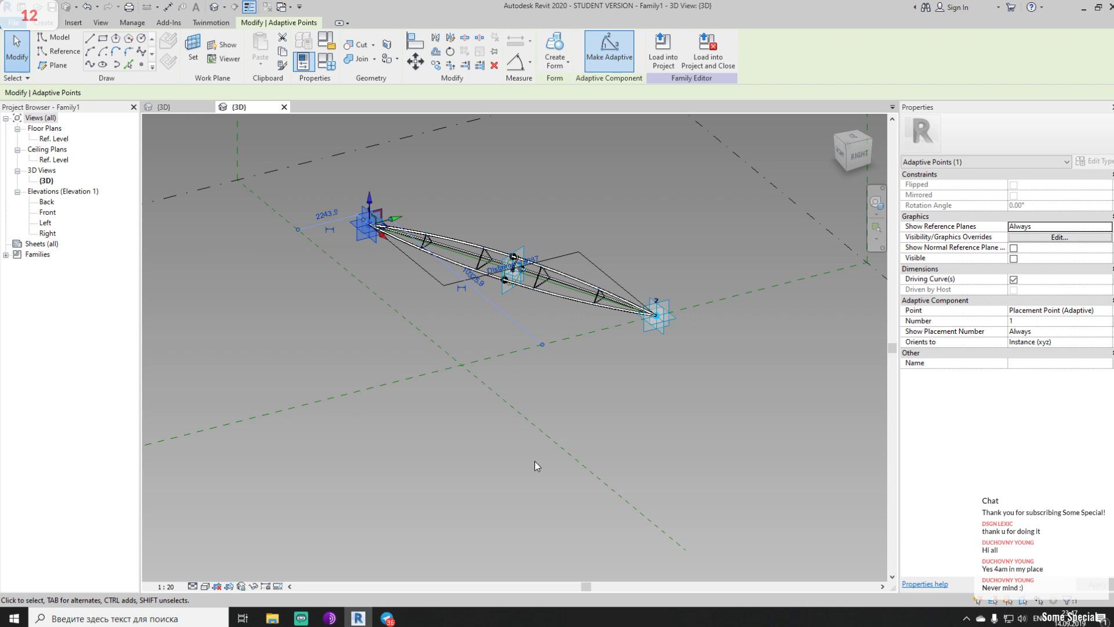
key(ctrl+z)
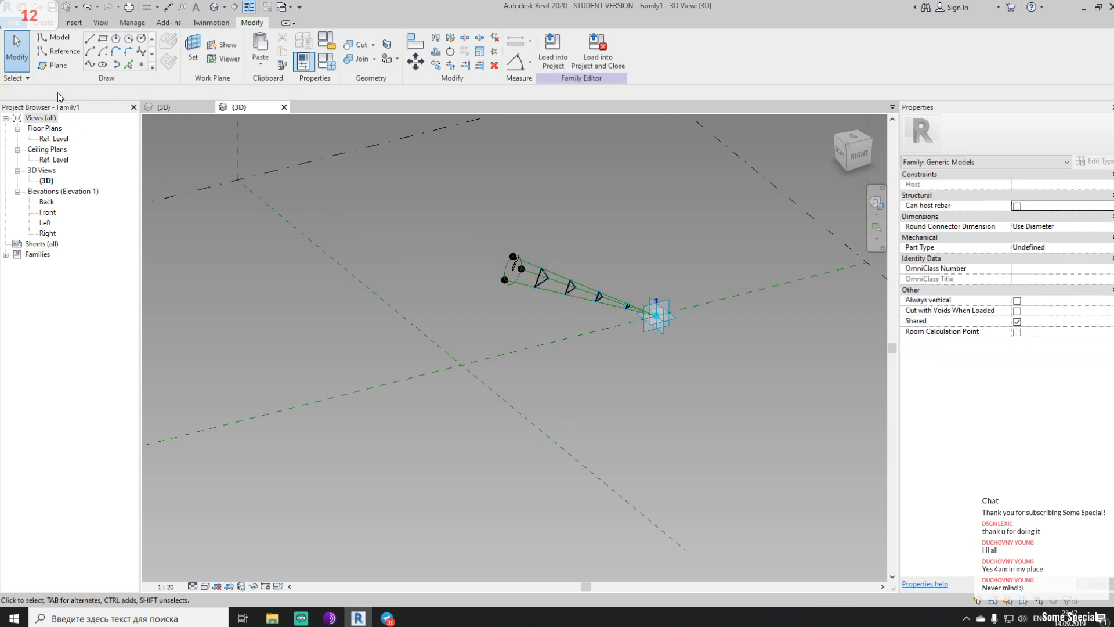
click(87, 6)
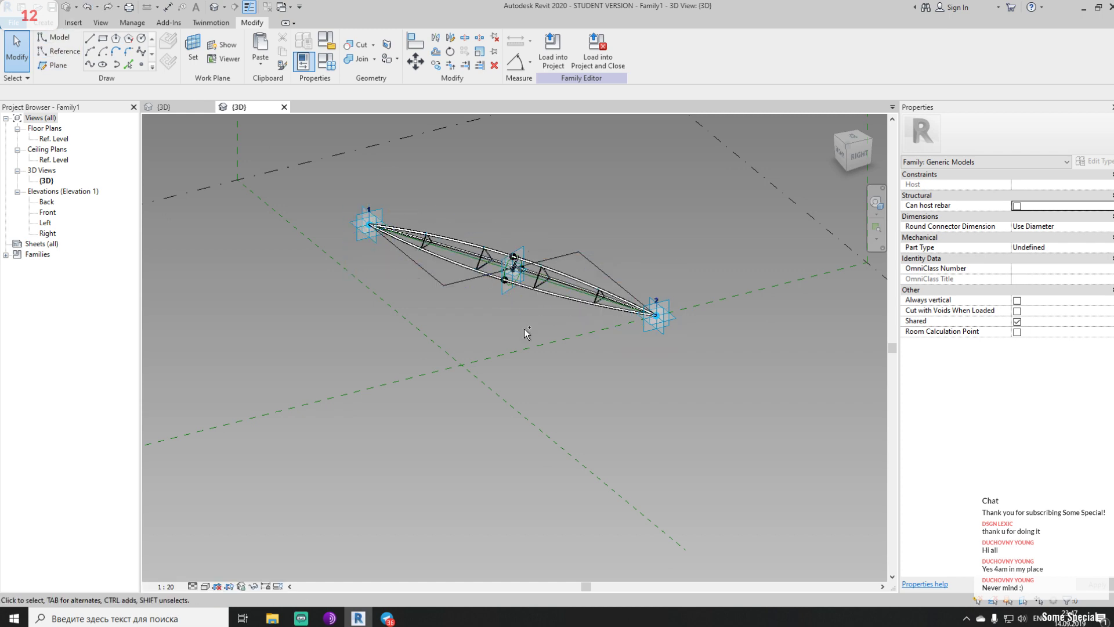
click(87, 7)
Examine the truss's middle frames, compare them with the Burj Al Arab photo in the browser, and return to Revit
scroll(489, 397, up, 6)
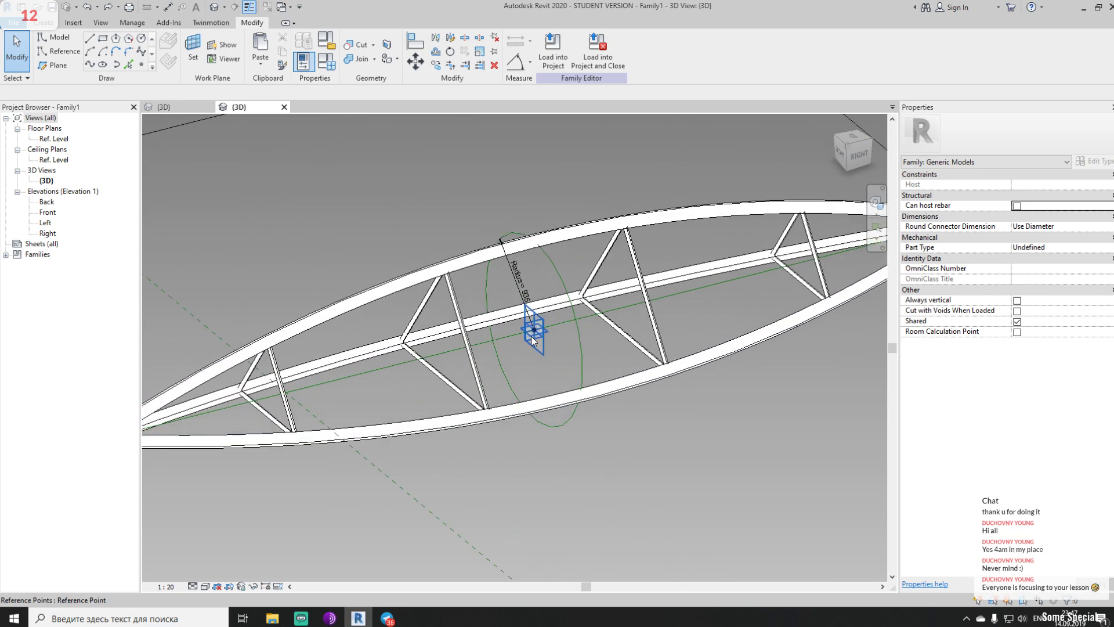
scroll(531, 336, up, 2)
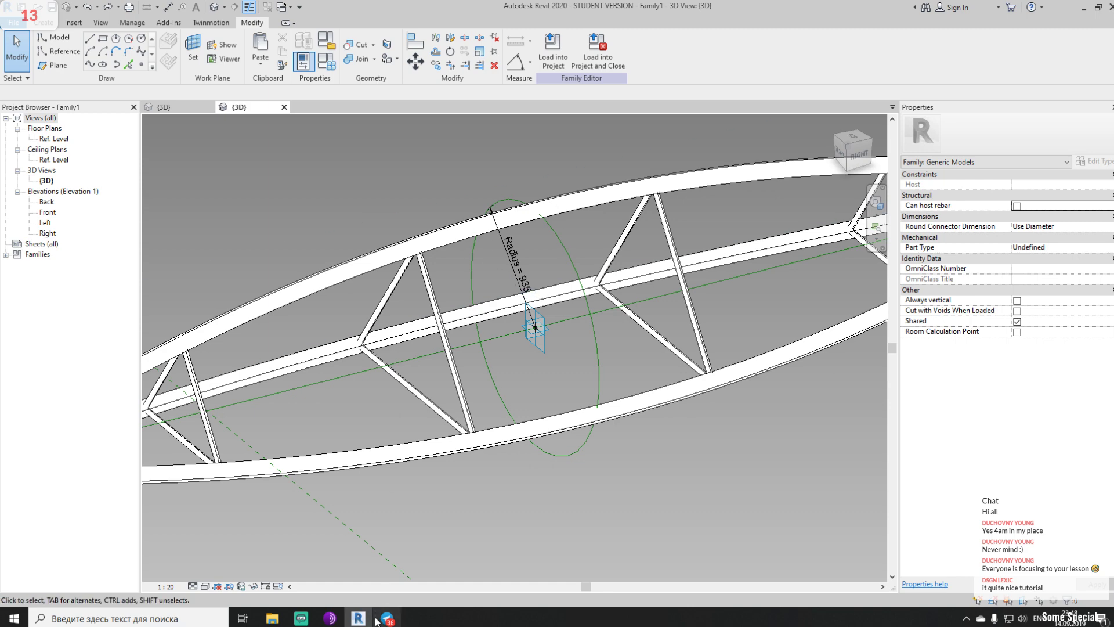
click(330, 619)
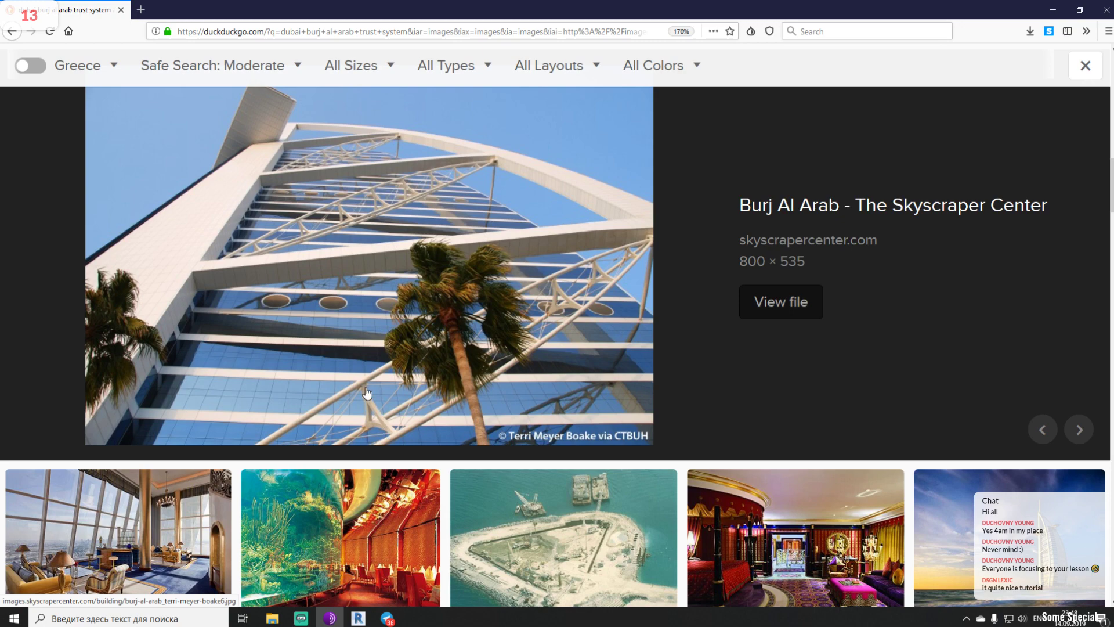
click(1053, 10)
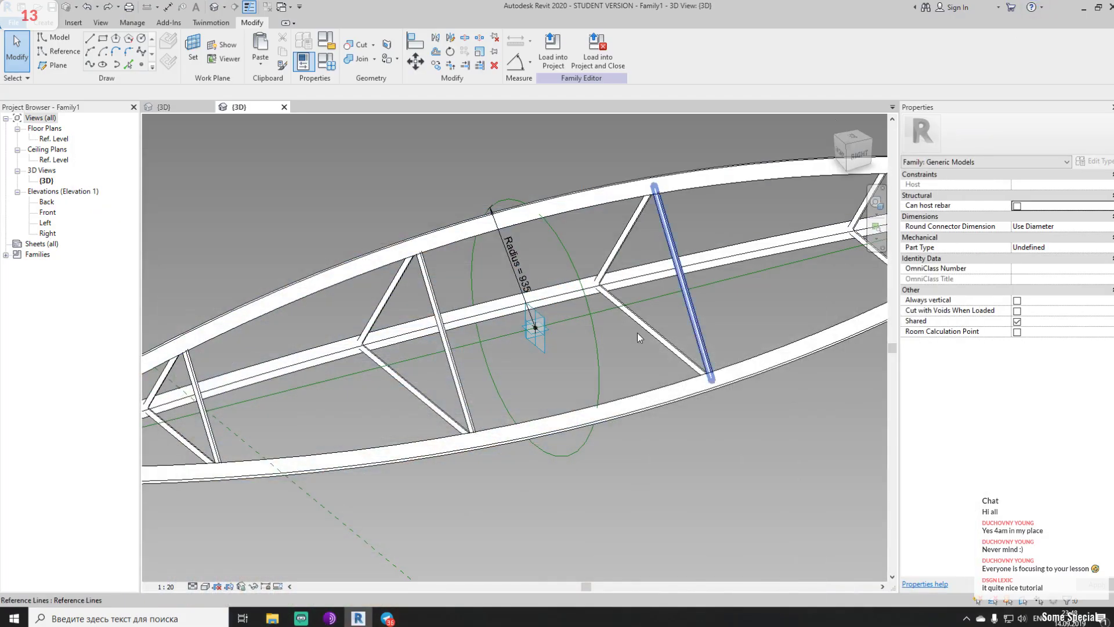
Select the whole truss, filter the selection to Generic Models only, and temporarily hide those elements
click(512, 432)
scroll(486, 395, down, 3)
click(560, 499)
scroll(580, 485, down, 4)
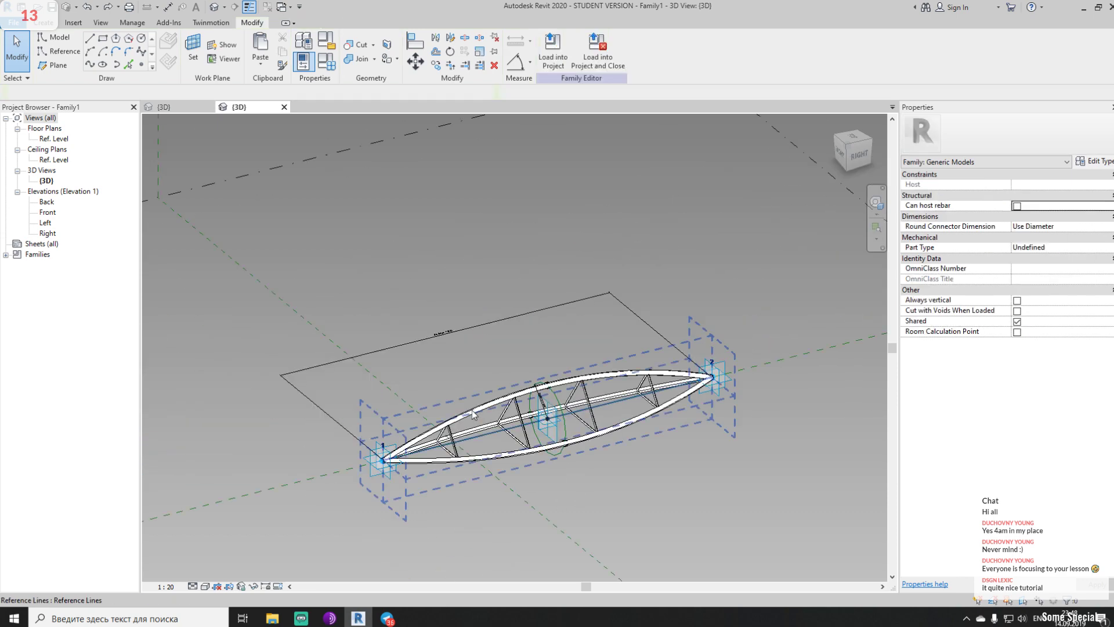
drag(309, 248, 778, 508)
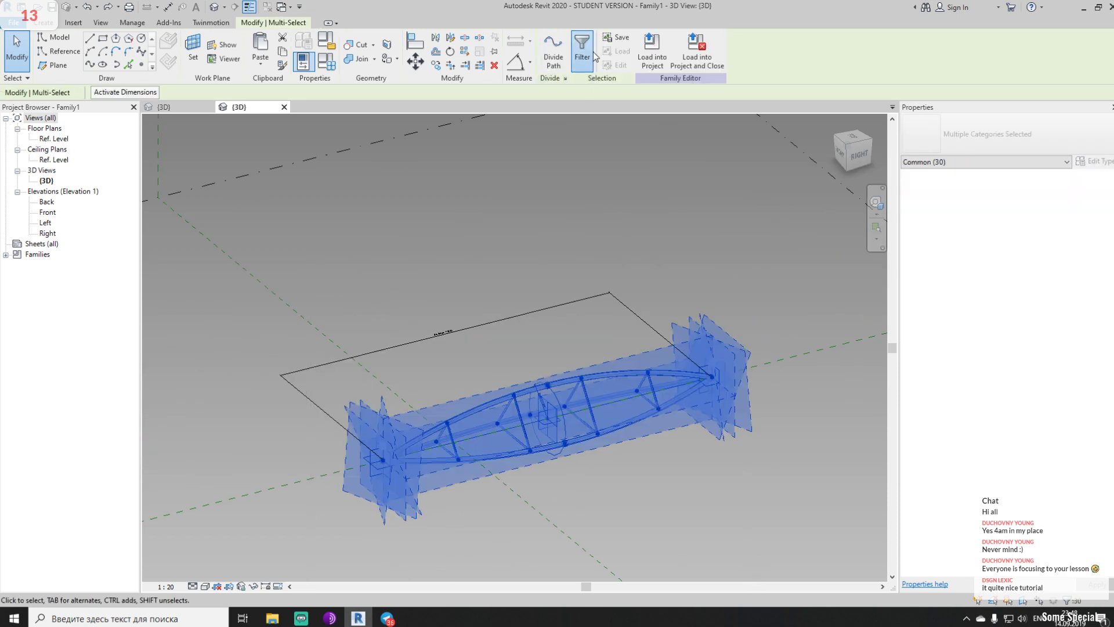
click(582, 49)
click(635, 251)
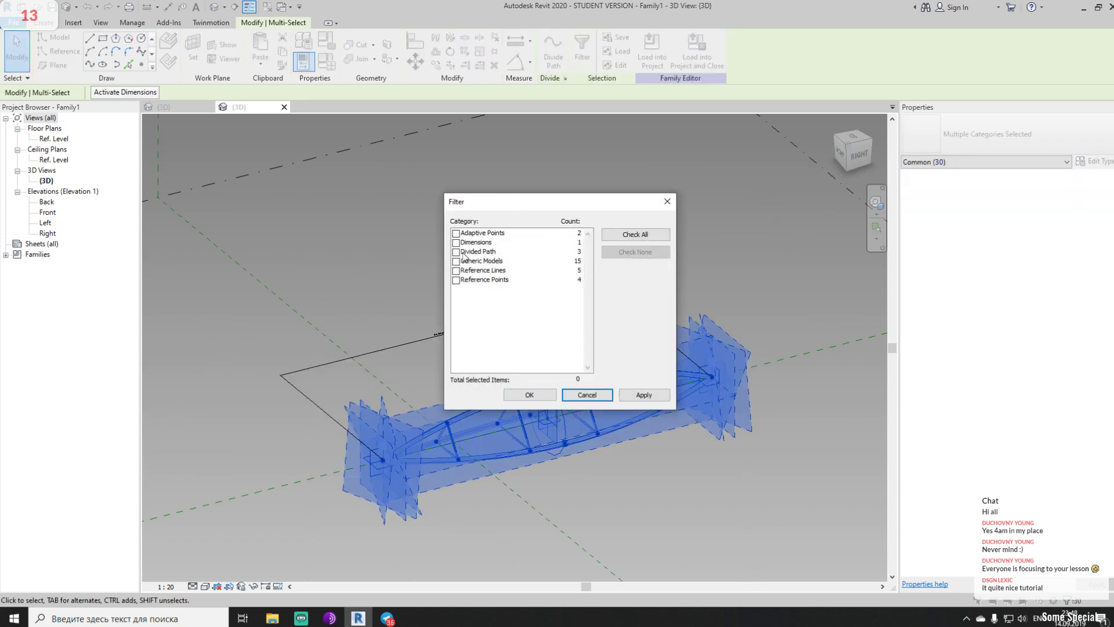
click(457, 261)
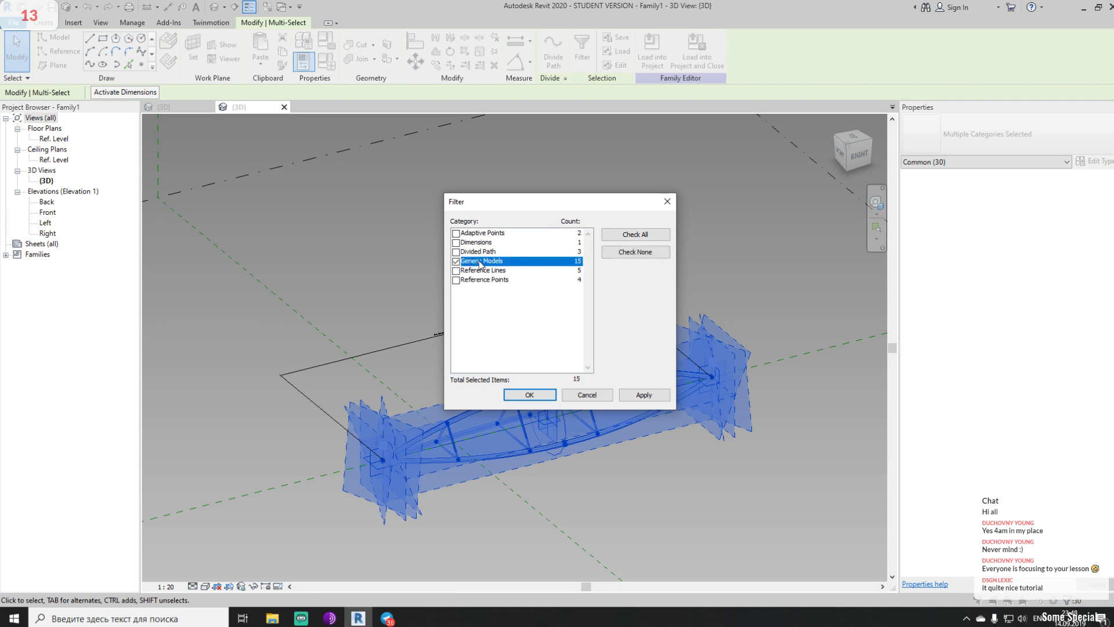
click(524, 394)
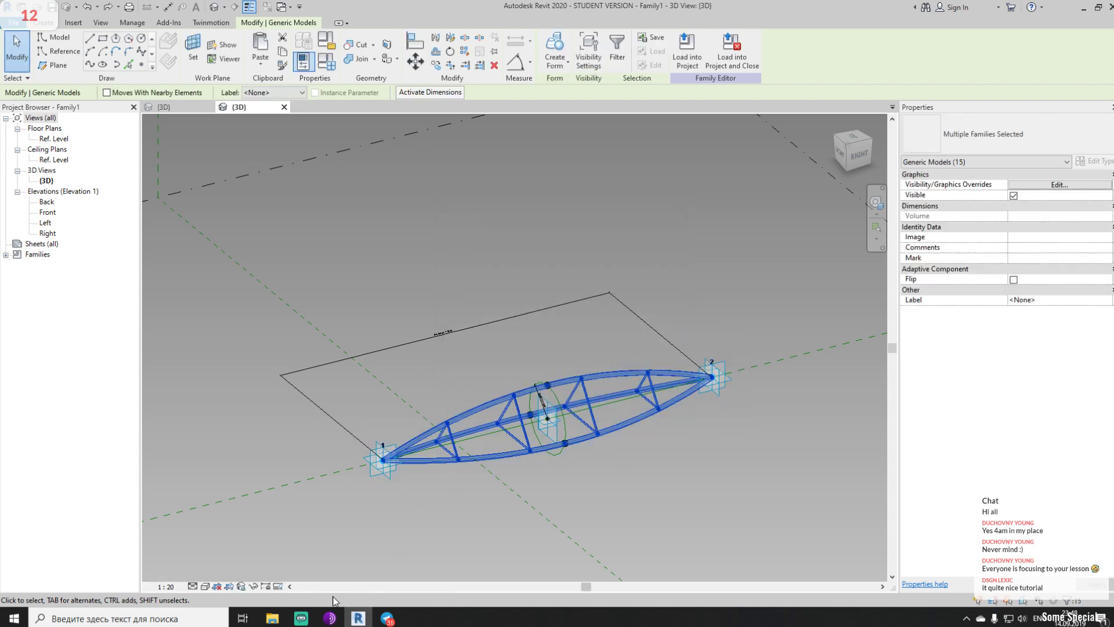
click(254, 586)
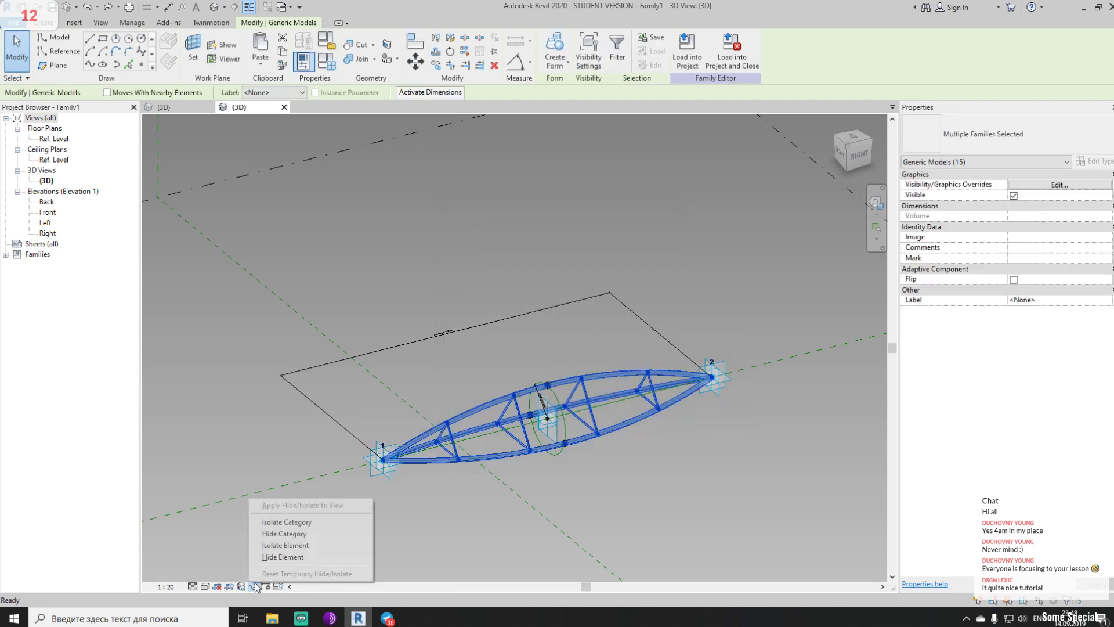
click(293, 555)
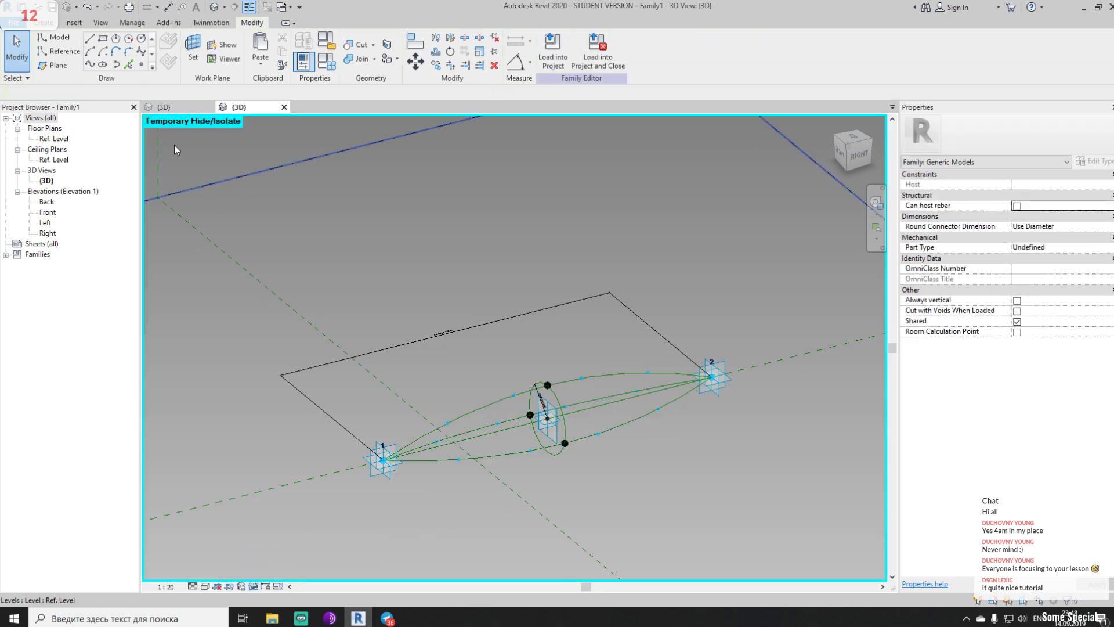
Save the family as Trust dubai in the TEst folder
click(13, 22)
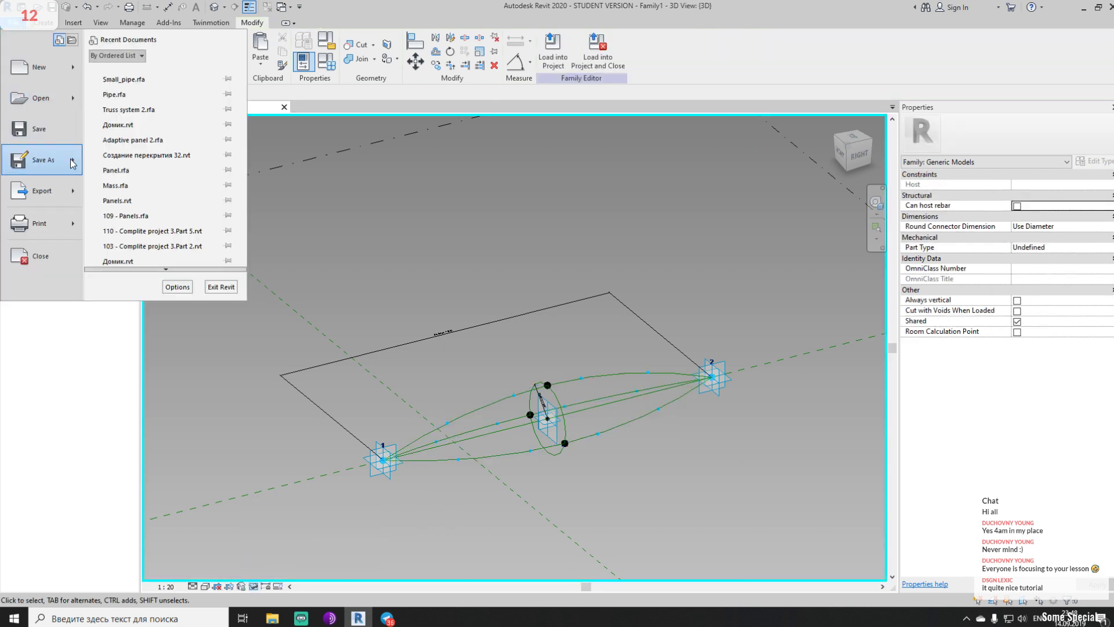
mouse_move(73, 163)
click(140, 161)
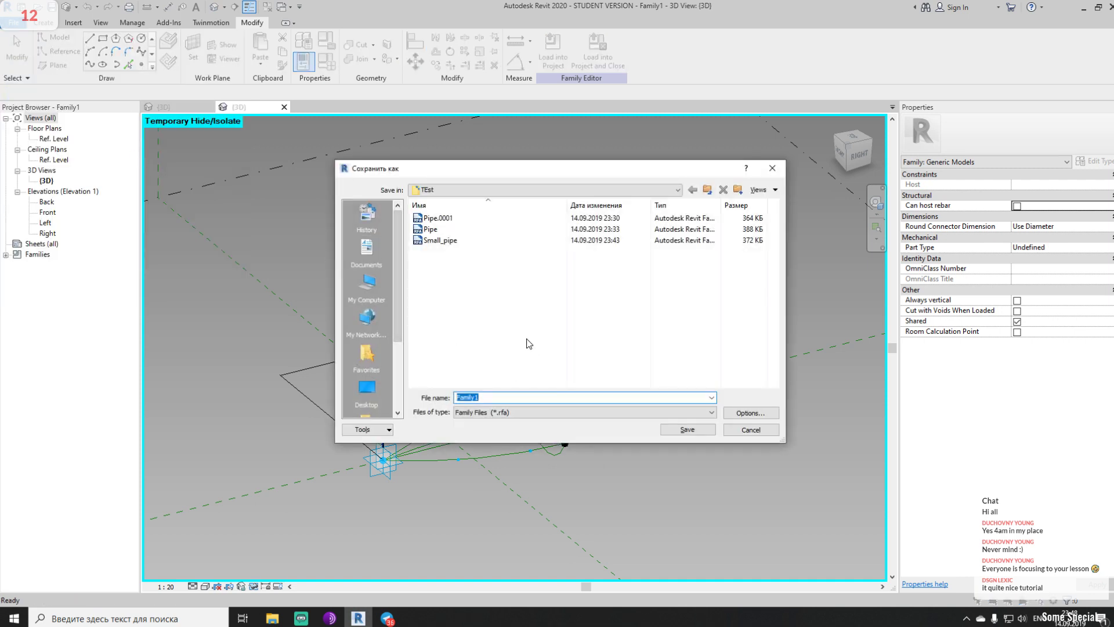
text(Trust dubai)
key(Return)
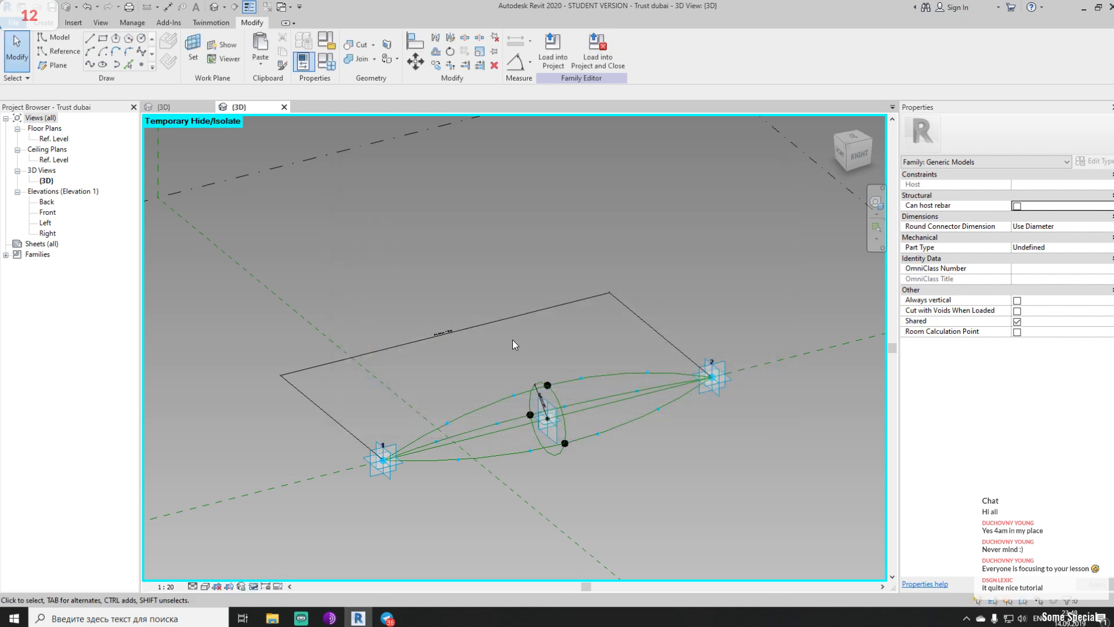
Draw a triangle of reference lines connecting the three reference points on the middle circle
scroll(580, 436, up, 5)
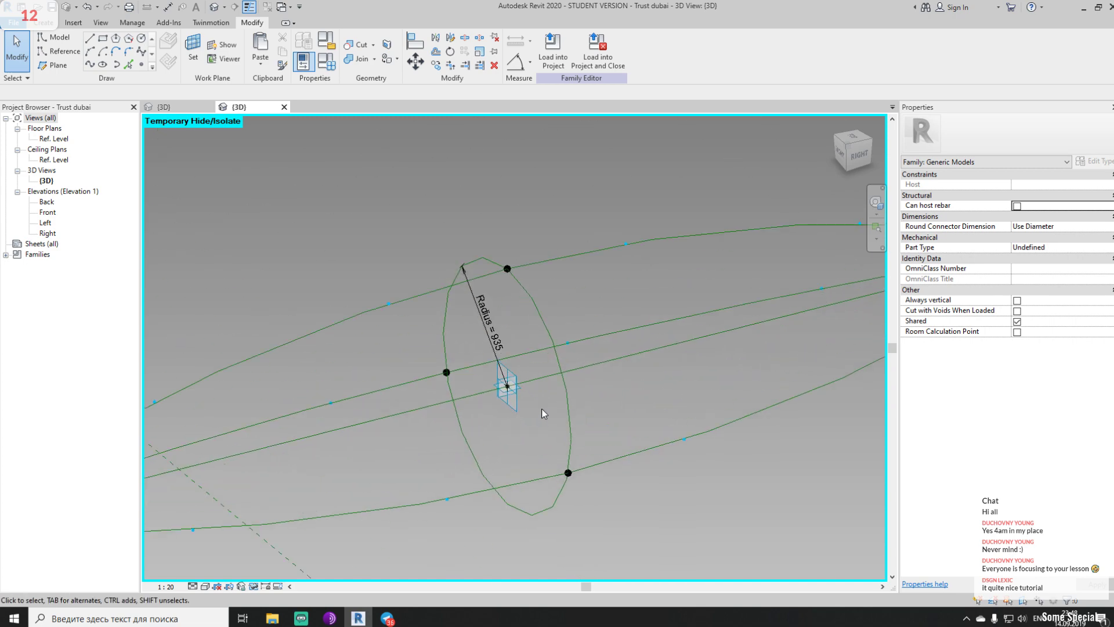
shift+middle_drag(556, 413, 519, 409)
middle_drag(447, 372, 623, 451)
middle_drag(458, 354, 617, 440)
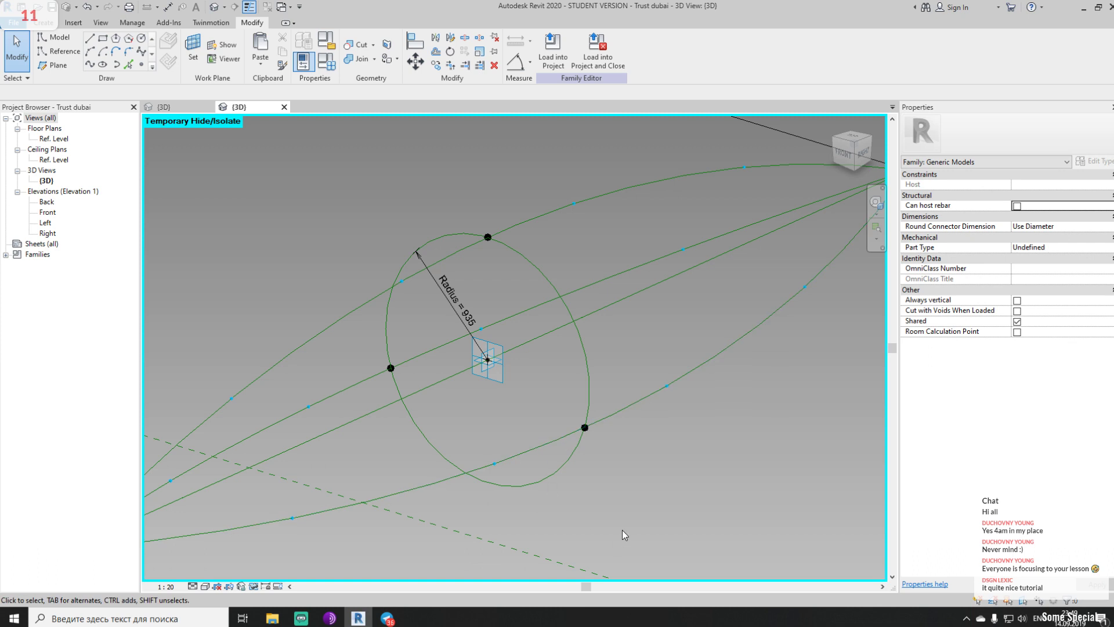
click(50, 54)
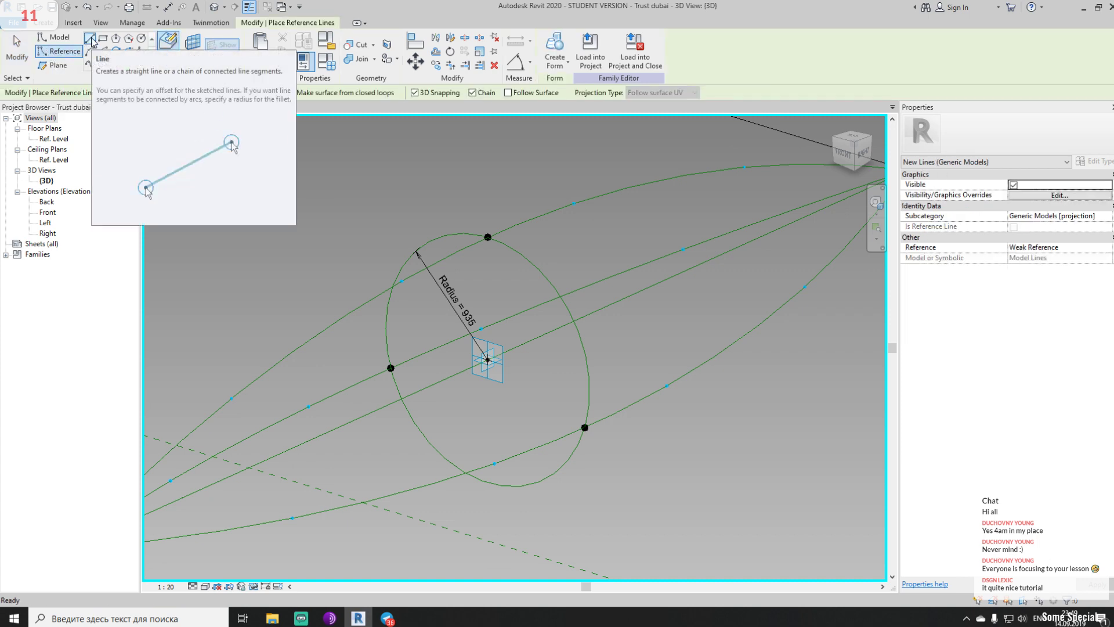
click(484, 237)
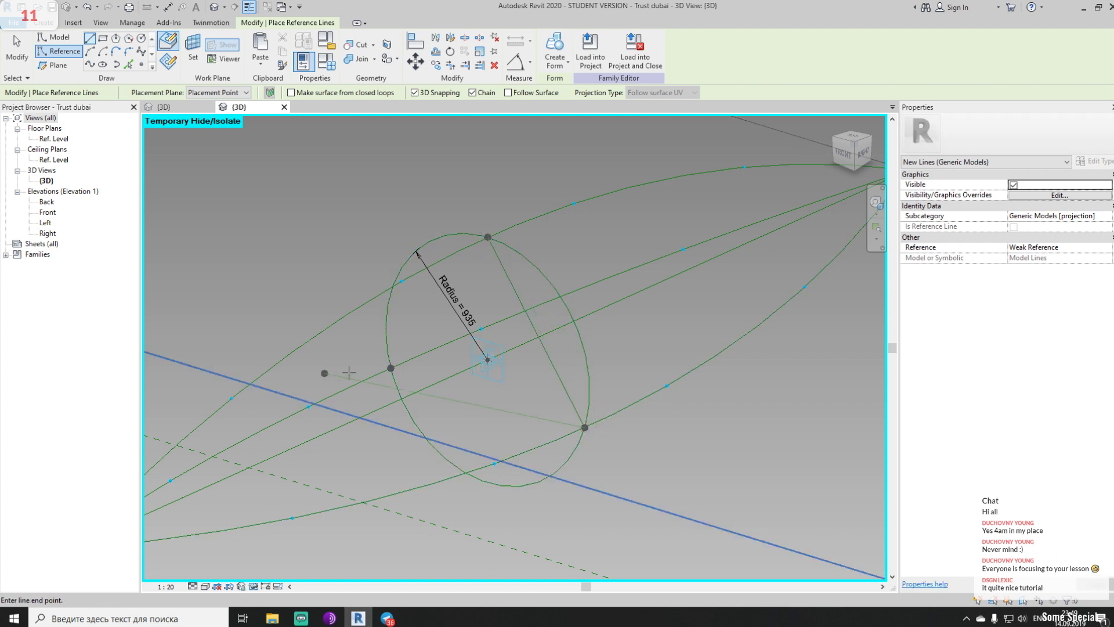
click(391, 368)
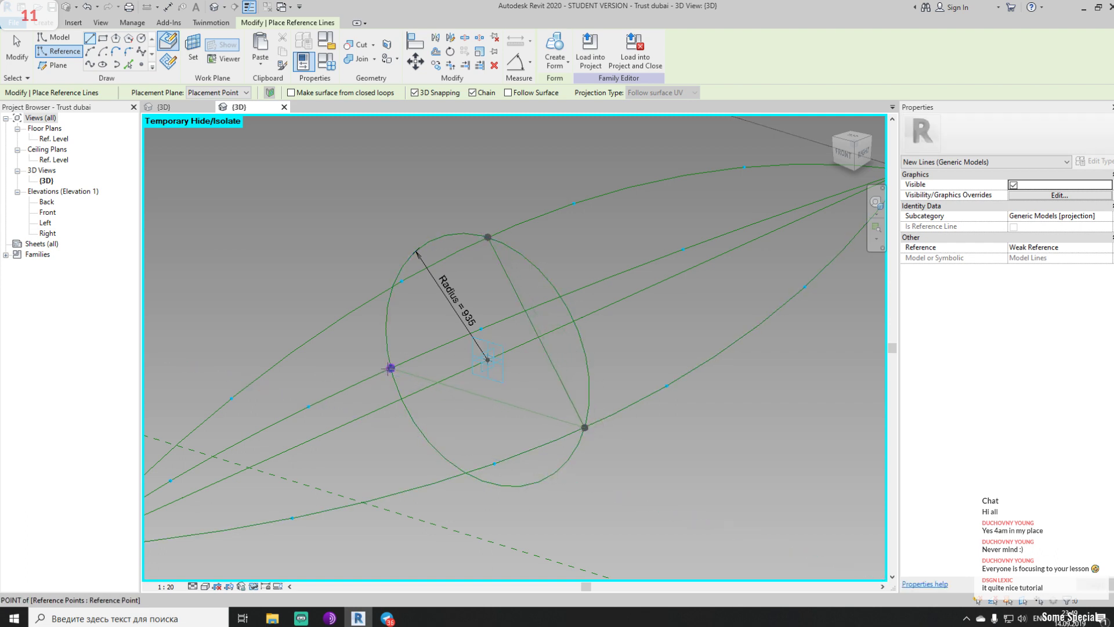
click(488, 237)
key(Escape)
key(Escape)
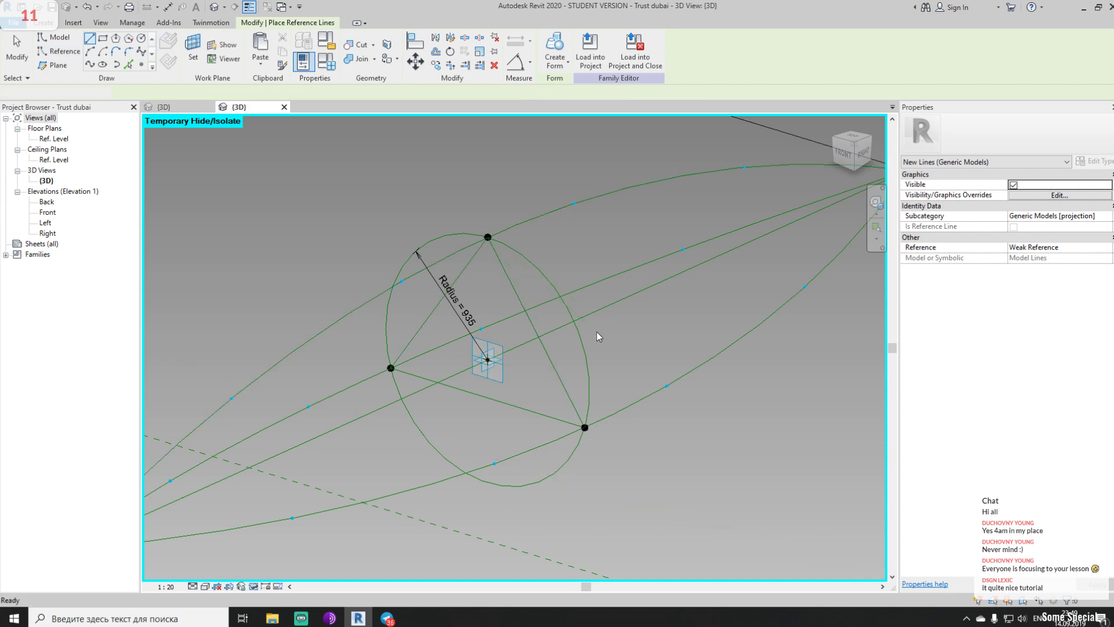
Delete the middle circle's radius dimension and the divided paths on the two upper curved chord lines
middle_drag(619, 354, 512, 311)
scroll(520, 300, up, 3)
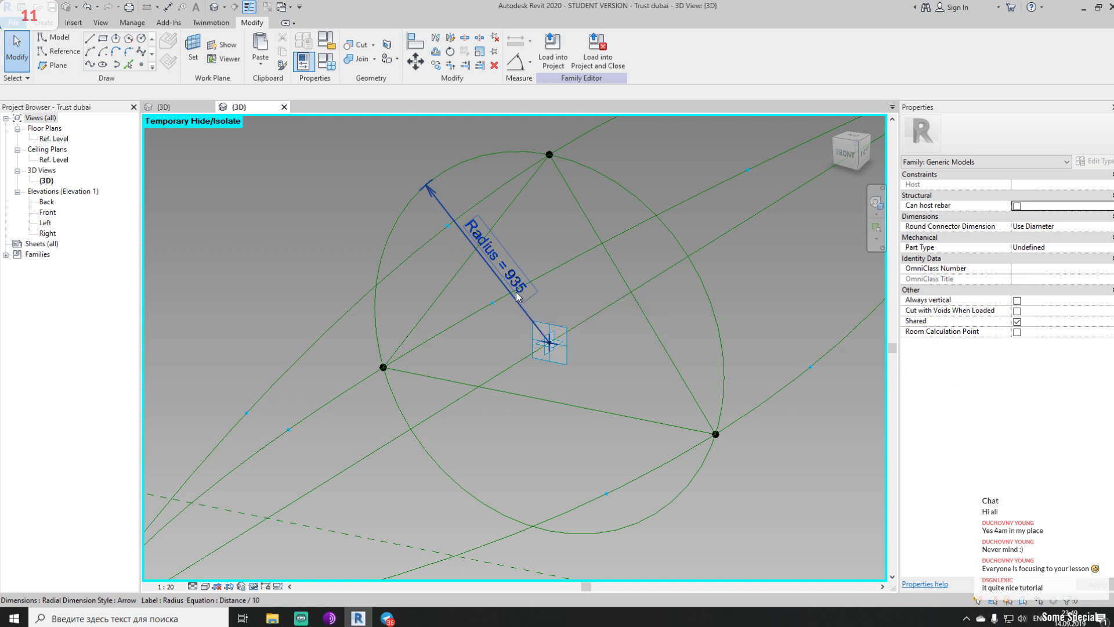
click(523, 277)
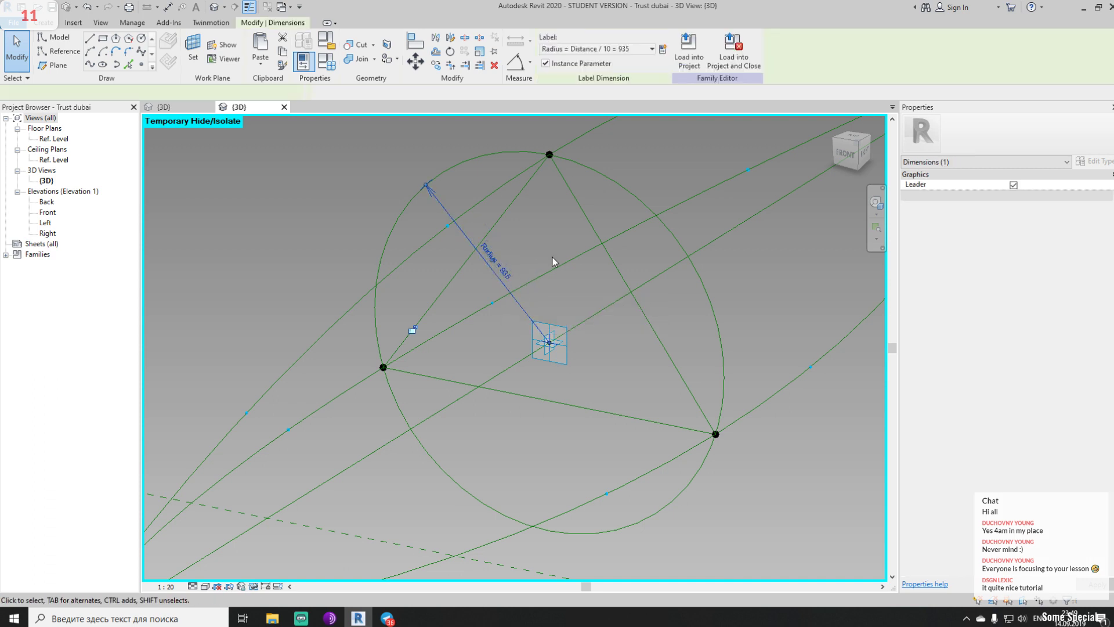
click(539, 253)
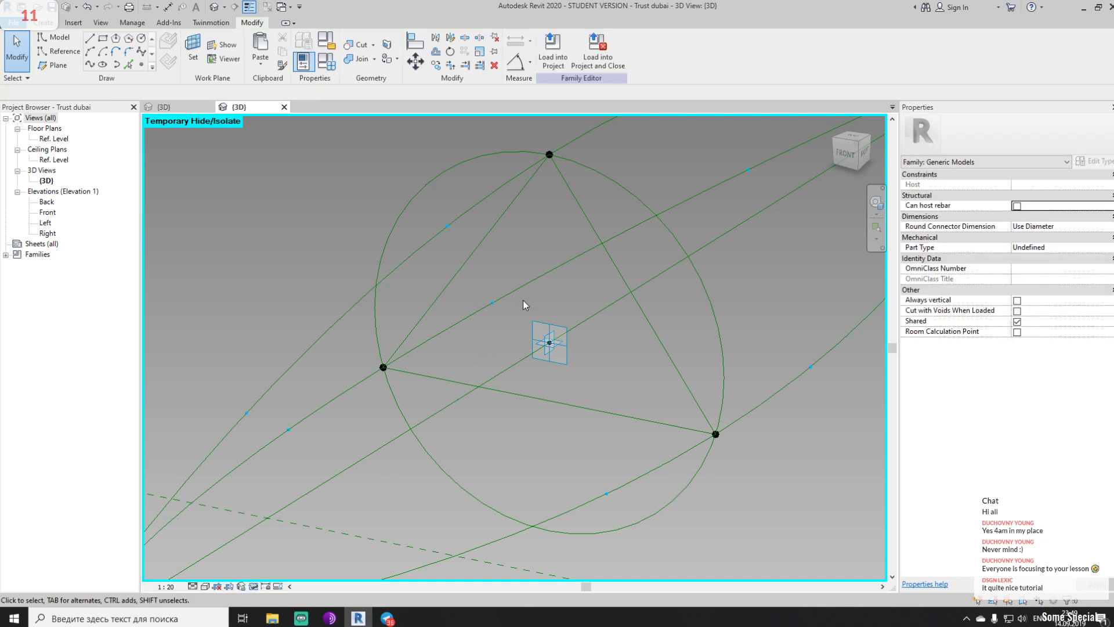
click(379, 277)
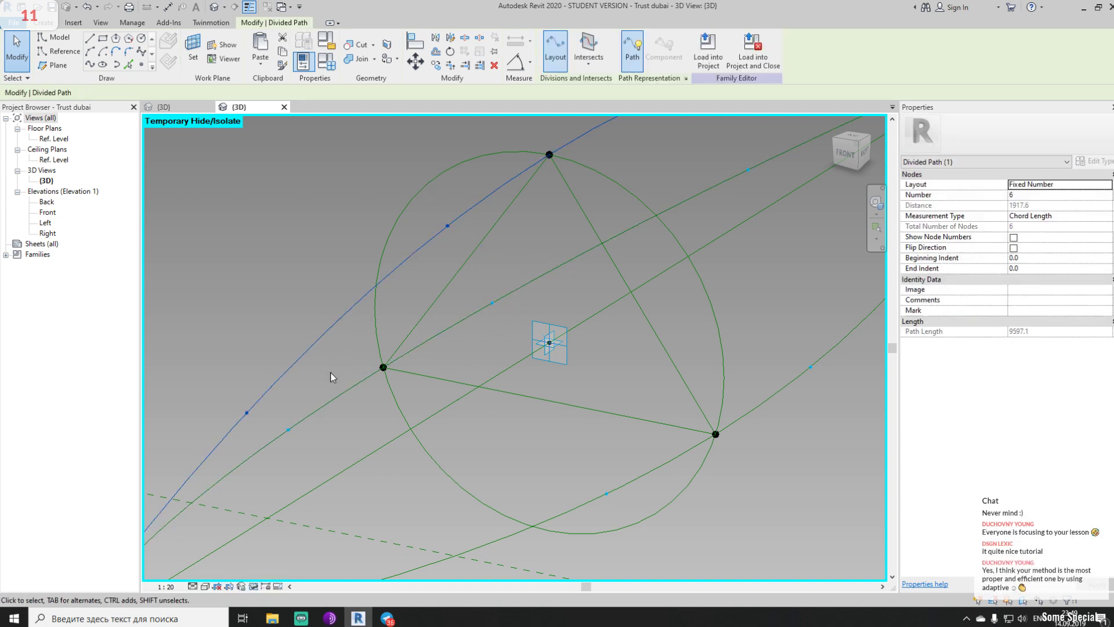
click(329, 382)
click(336, 402)
click(333, 366)
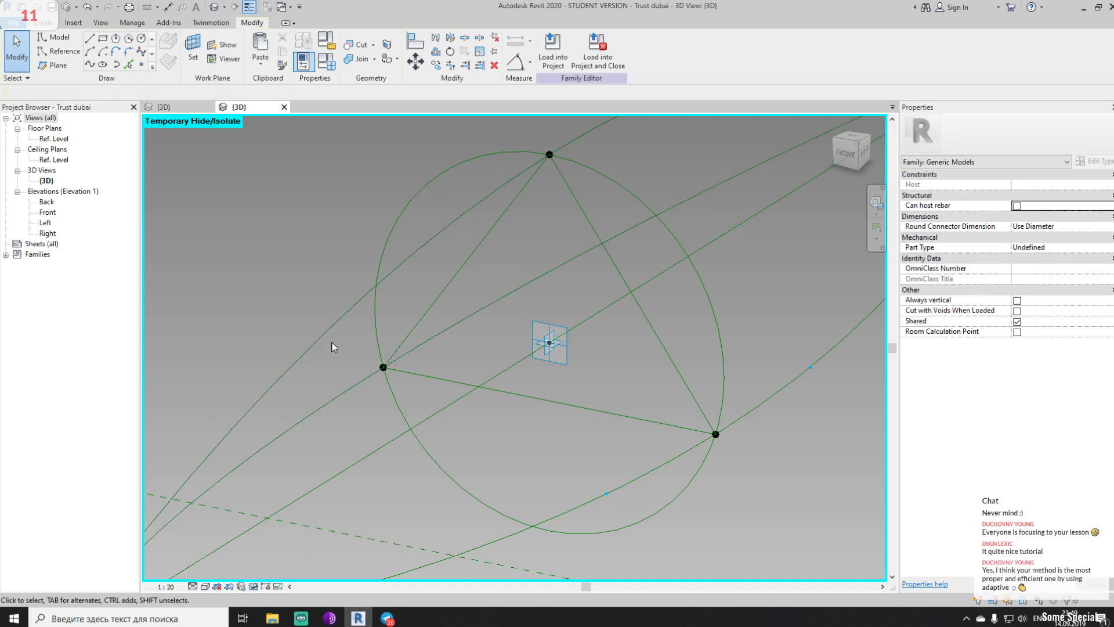
Delete the curved chord reference lines, the straight centre line and the leftover path nodes, keeping the circle and triangle
click(330, 328)
key(Delete)
click(349, 385)
key(Delete)
click(390, 447)
key(Delete)
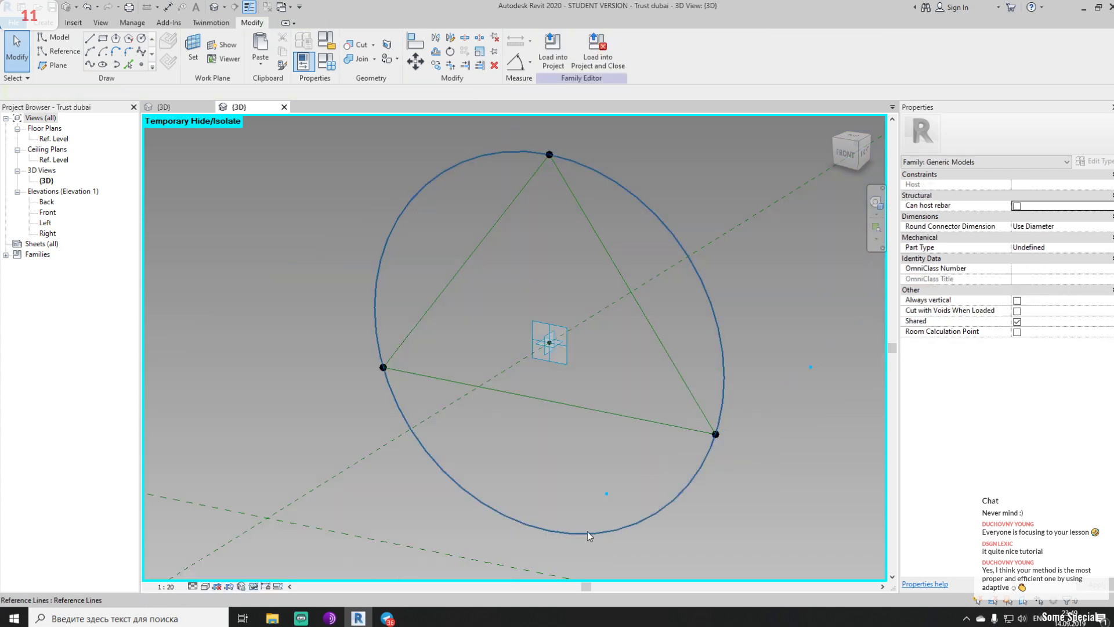
scroll(538, 384, down, 2)
scroll(597, 389, down, 3)
shift+middle_drag(648, 390, 675, 383)
click(525, 362)
key(Delete)
Place one reference point on each of the triangle's three sides, near the middle
shift+middle_drag(530, 378, 503, 378)
scroll(726, 298, up, 5)
scroll(645, 312, up, 1)
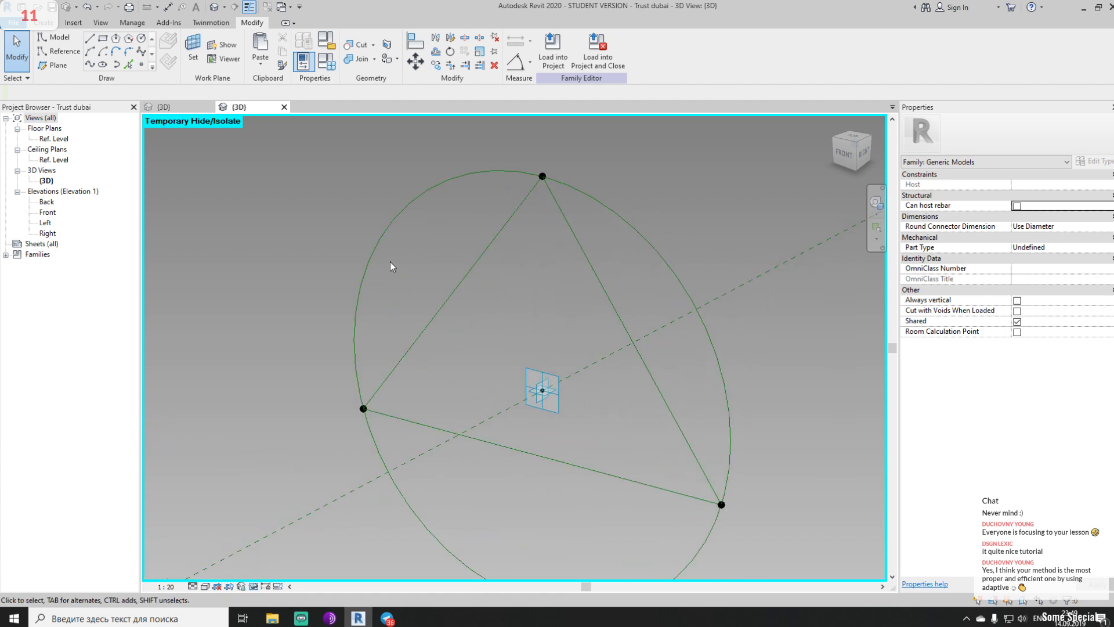
key(Tab)
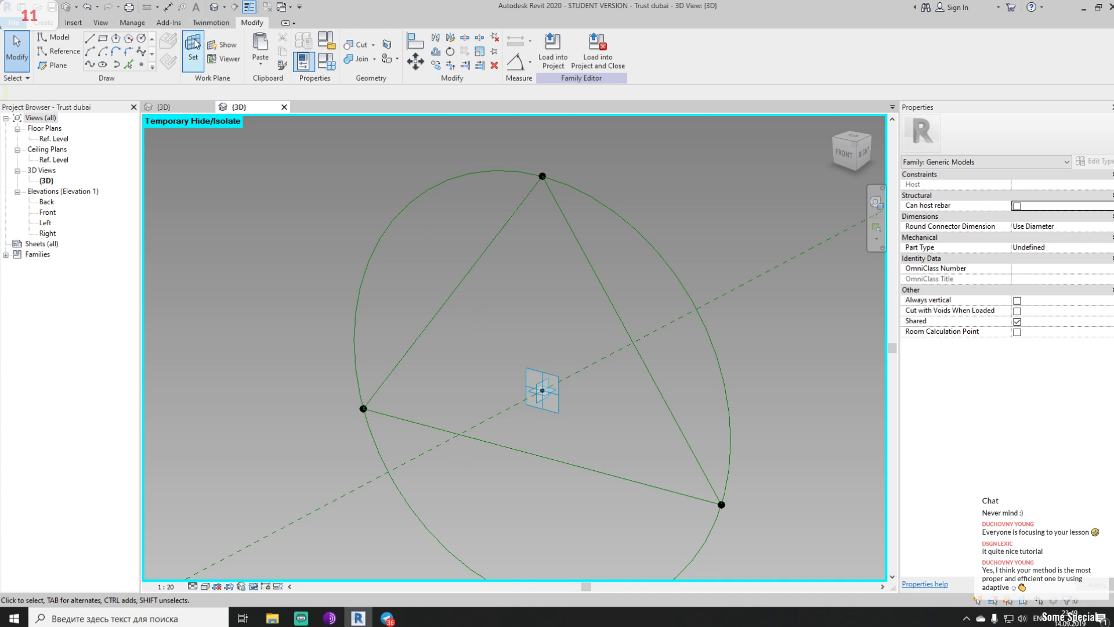
click(141, 65)
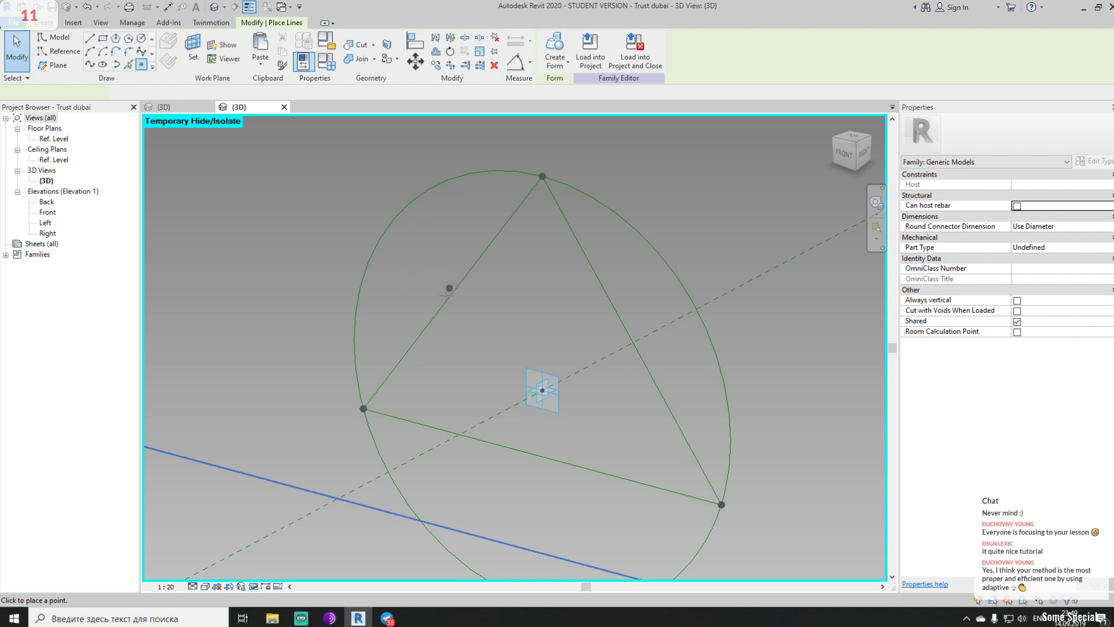
click(435, 315)
click(621, 317)
click(552, 459)
key(Escape)
key(Escape)
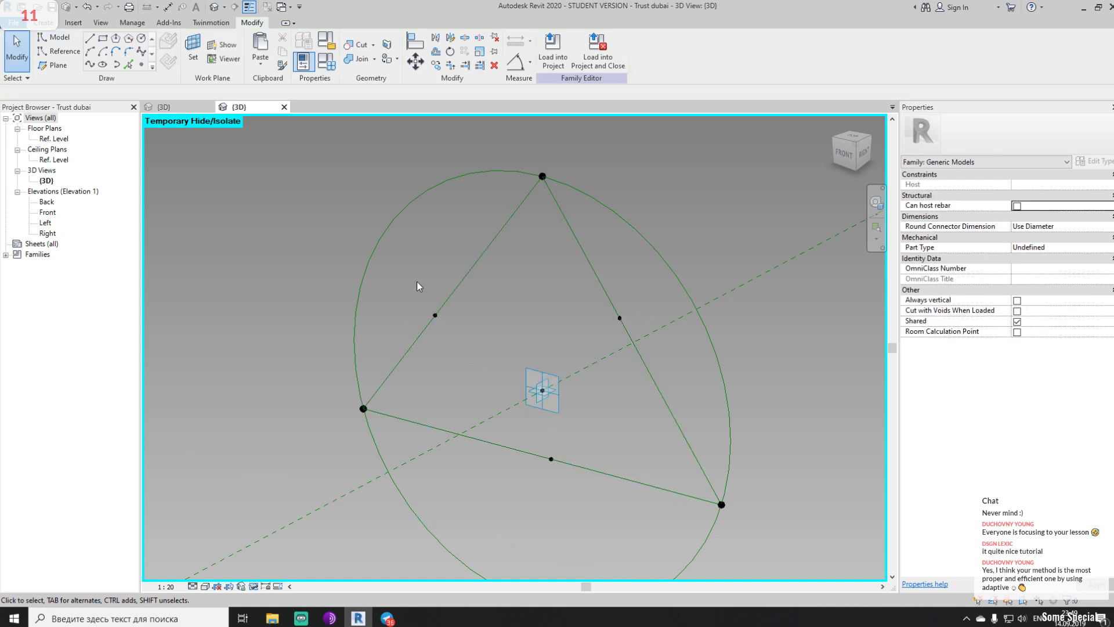
Set the normalized curve parameter of the reference point on the triangle's left side to 0.5
drag(411, 281, 465, 339)
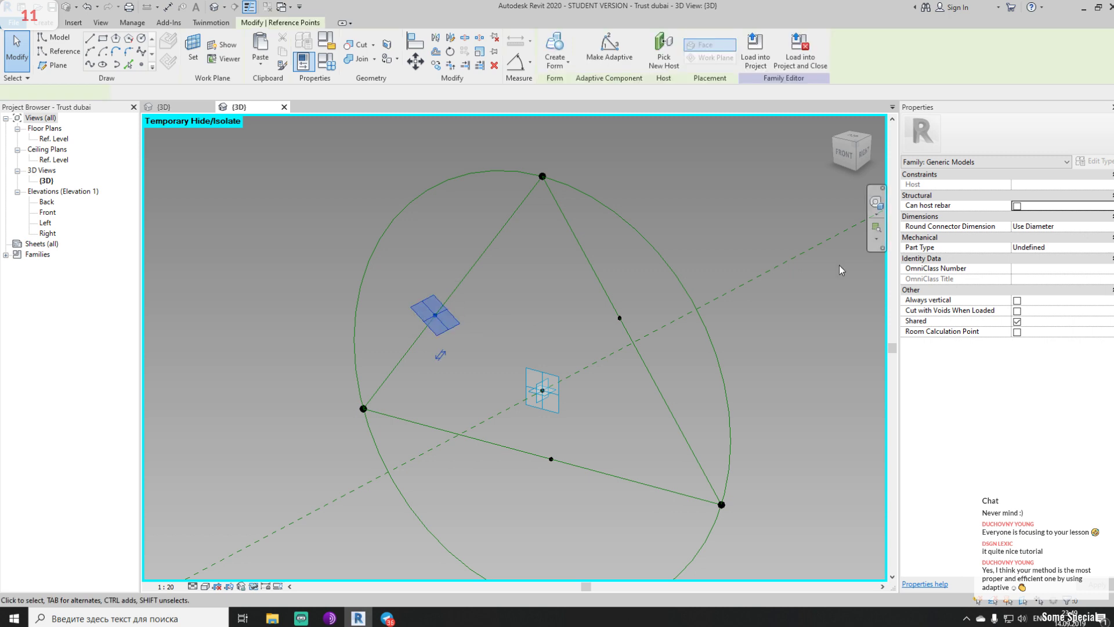
click(1050, 310)
text(0.5)
key(Return)
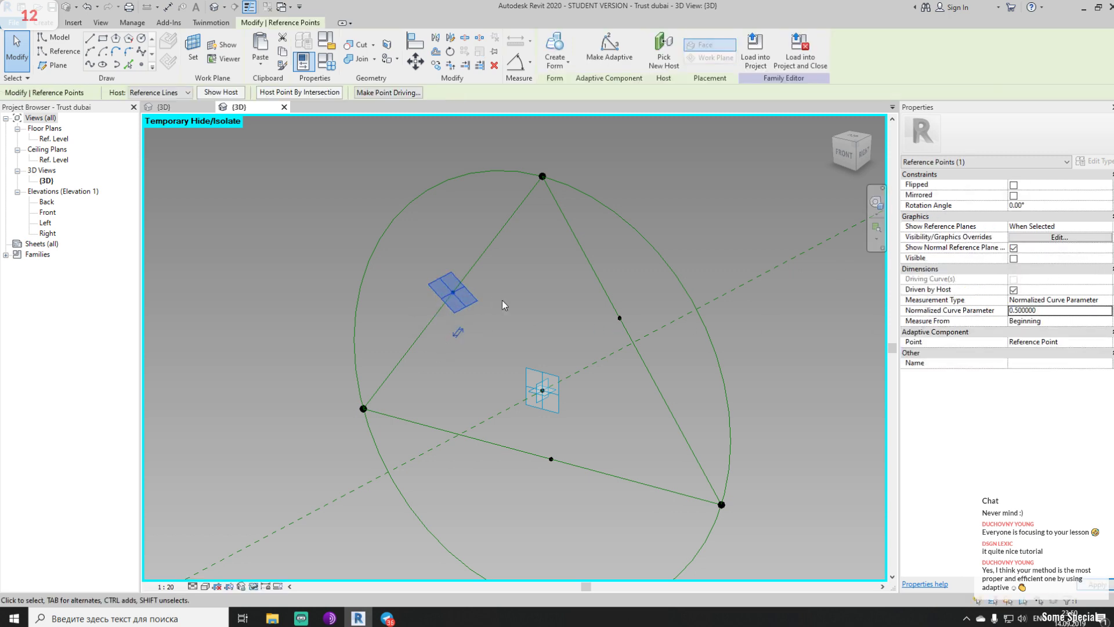
click(514, 296)
Set the normalized curve parameter of the points on the triangle's right and bottom sides to 0.5
drag(539, 290, 632, 338)
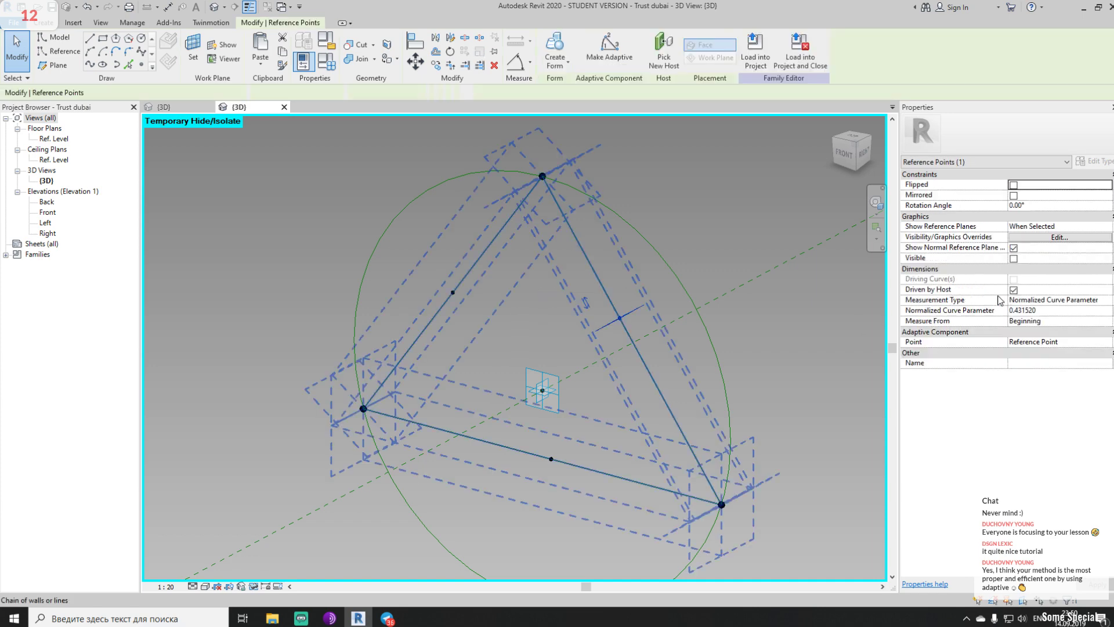
click(1048, 310)
text(0.5)
key(Return)
drag(503, 490, 586, 443)
click(1045, 310)
text(0.5)
key(Return)
click(617, 451)
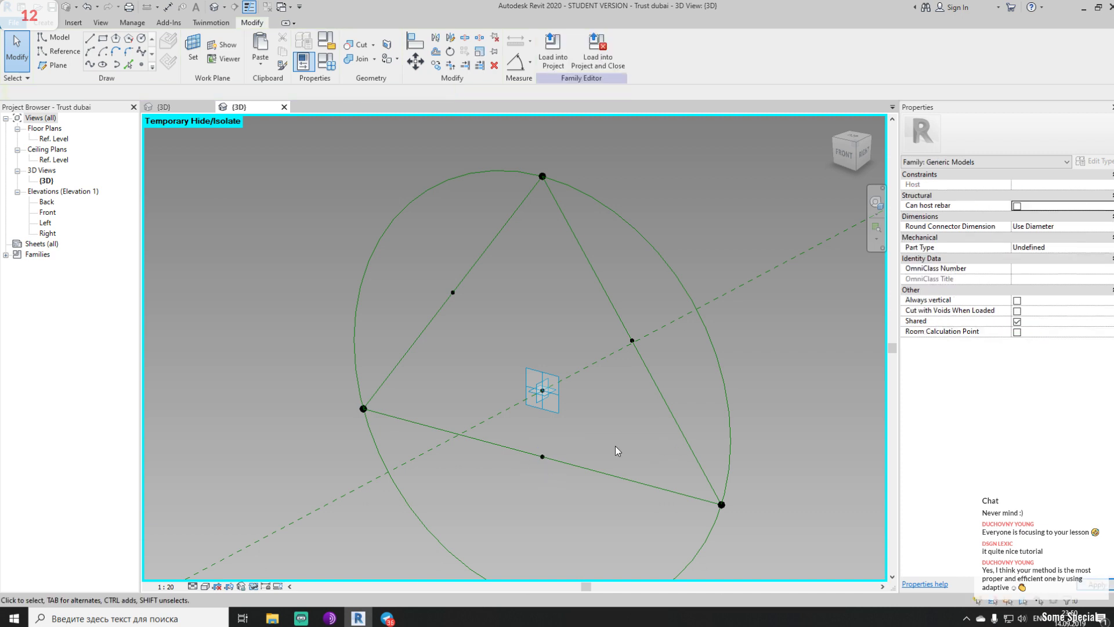
For all three side midpoints, set Show Reference Planes to Always and turn off showing only the normal reference plane
drag(410, 242, 488, 309)
drag(553, 286, 637, 353)
ctrl+drag(515, 493, 581, 443)
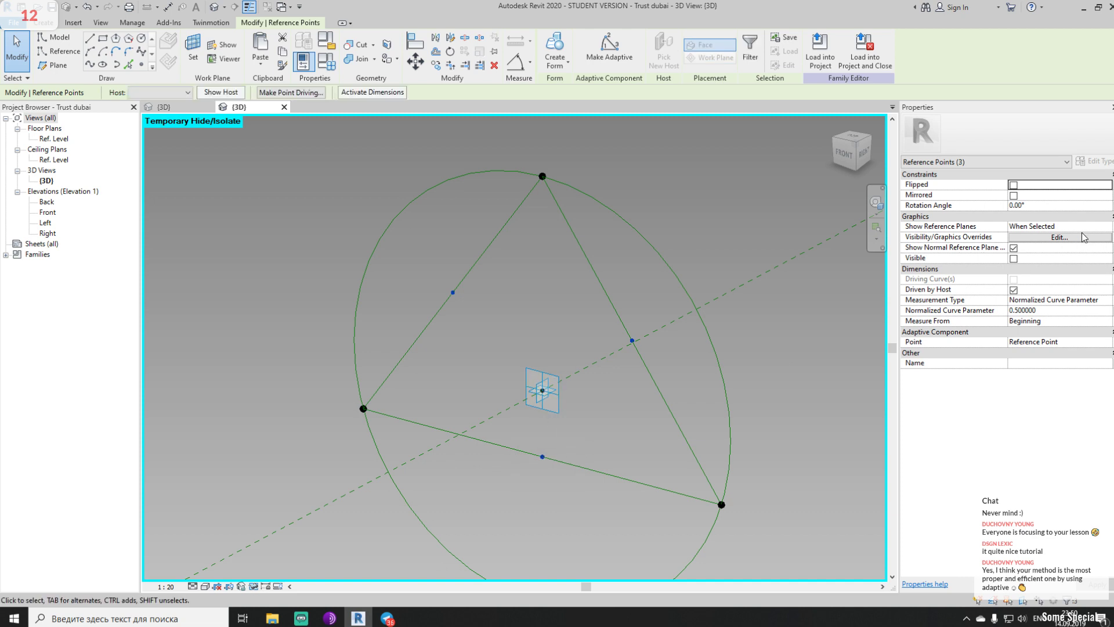
click(1104, 231)
click(1108, 226)
click(1039, 258)
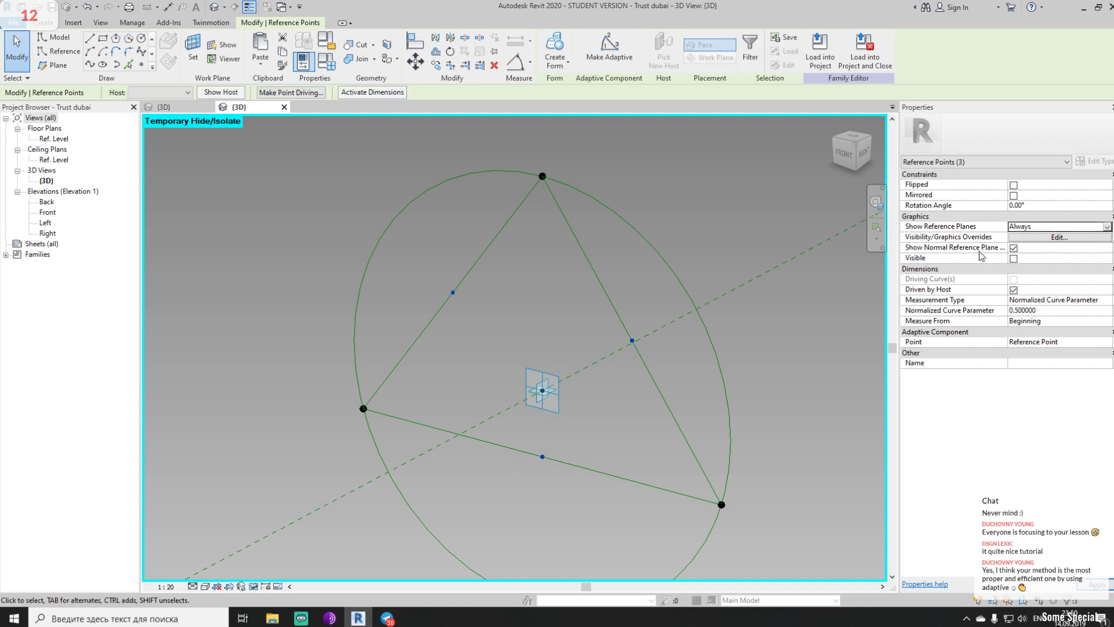
click(1014, 248)
click(1013, 249)
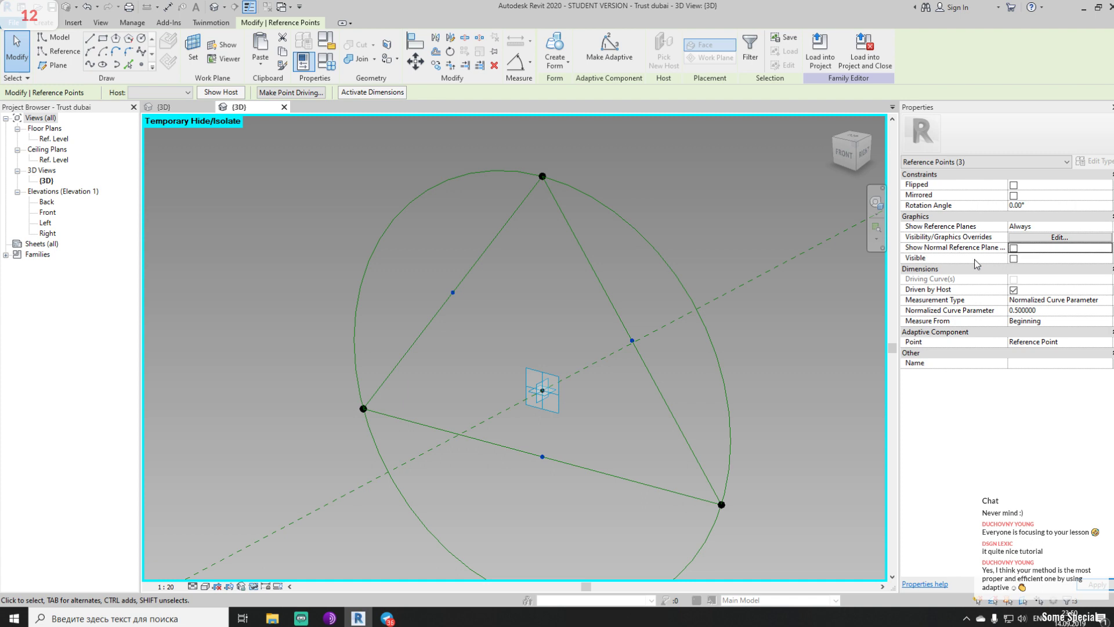
click(462, 364)
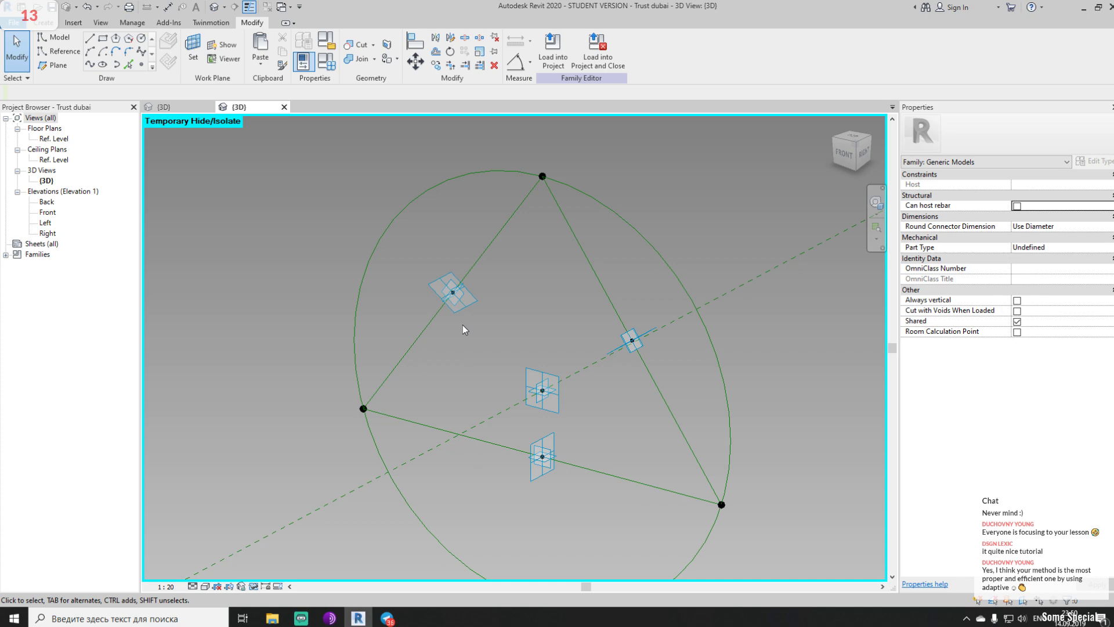
shift+middle_drag(499, 311, 549, 317)
middle_drag(452, 357, 836, 244)
middle_drag(382, 343, 619, 311)
scroll(479, 306, up, 2)
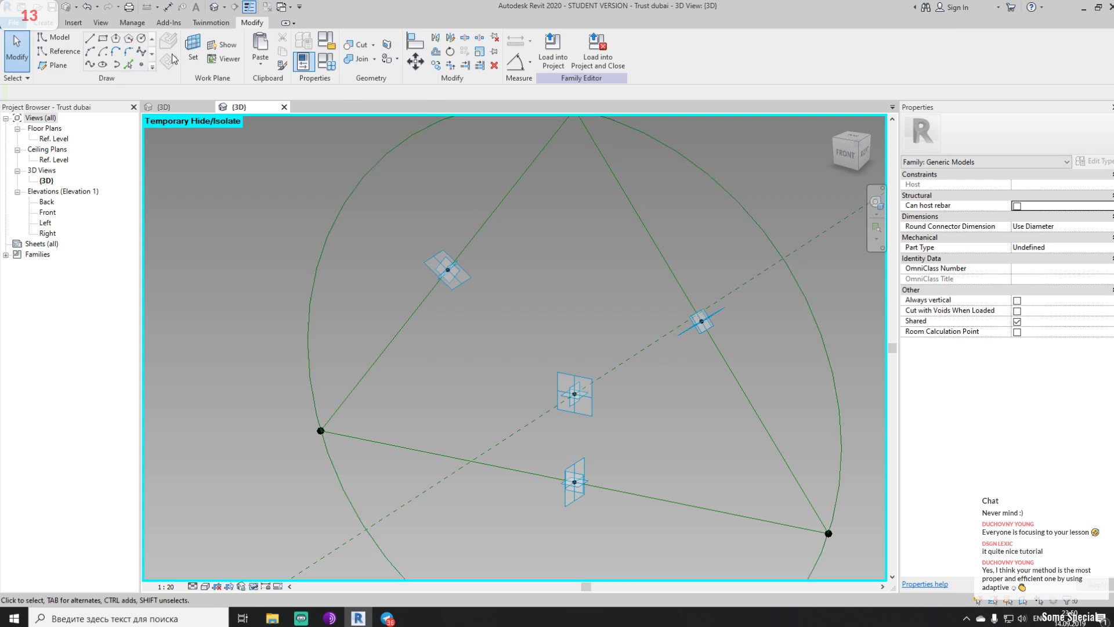
Place a reference point on the midpoint of the triangle's left side, using that midpoint's plane parallel to the section as work plane
click(64, 51)
click(142, 65)
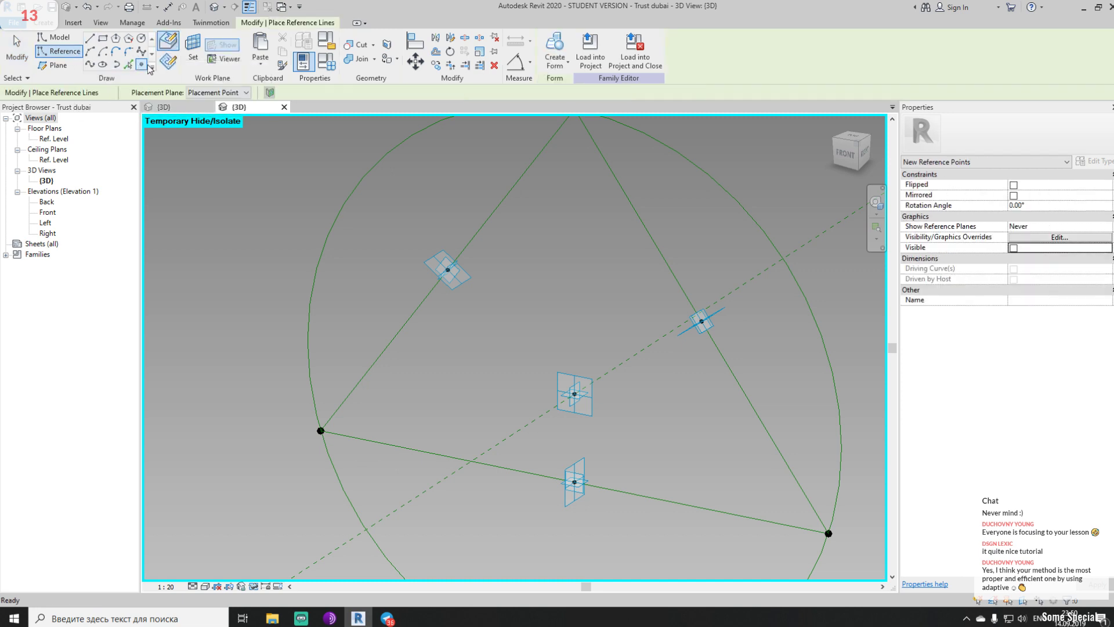
click(192, 56)
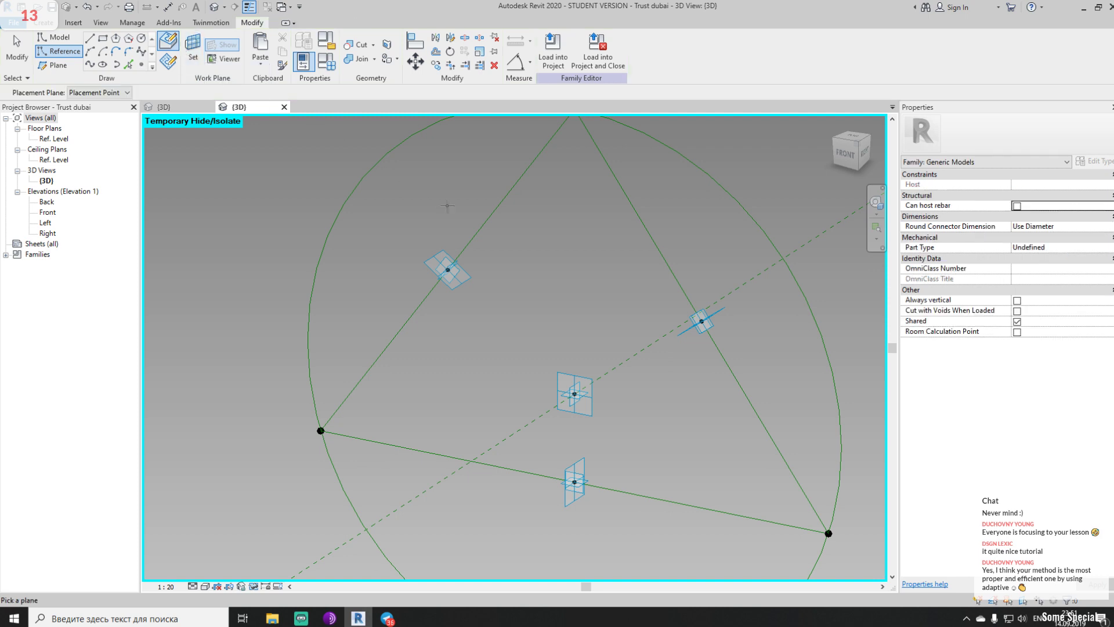
scroll(444, 271, up, 5)
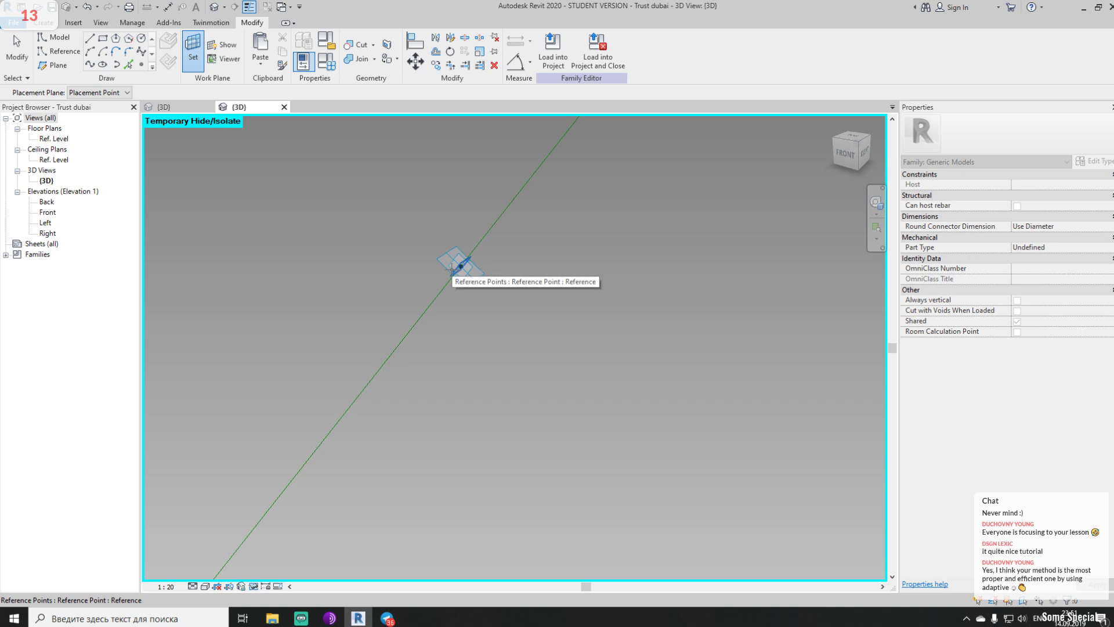
click(453, 269)
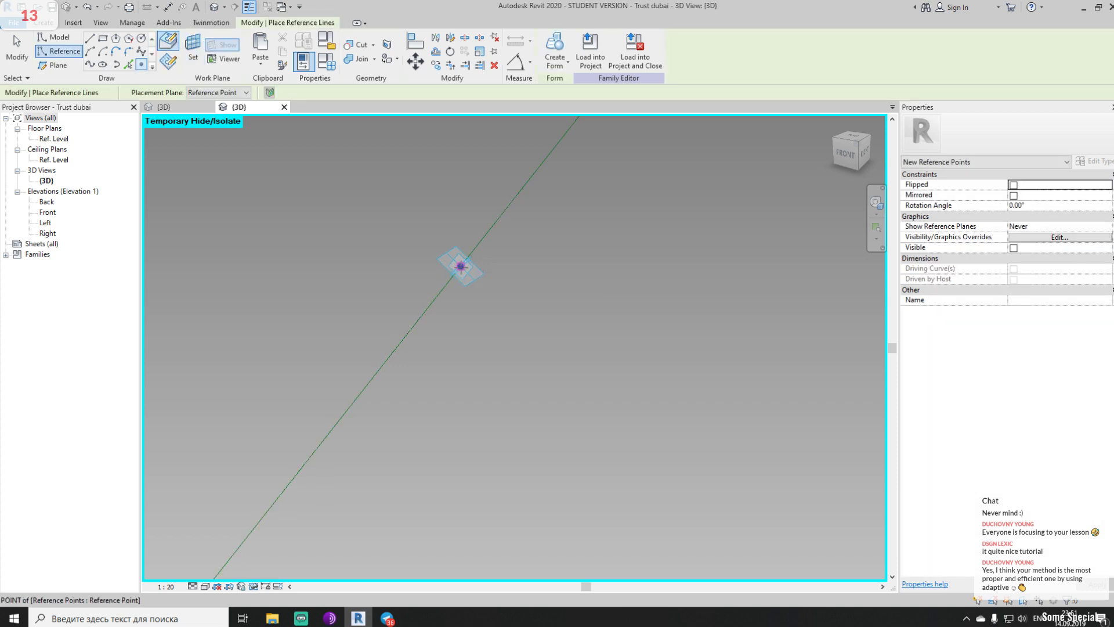
click(461, 266)
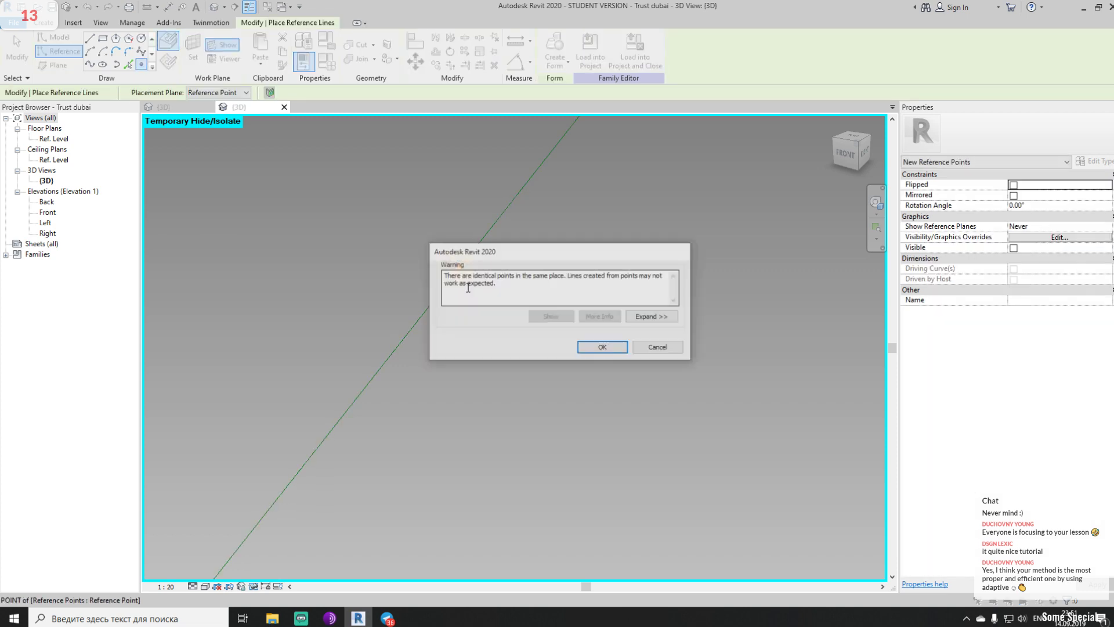
click(603, 348)
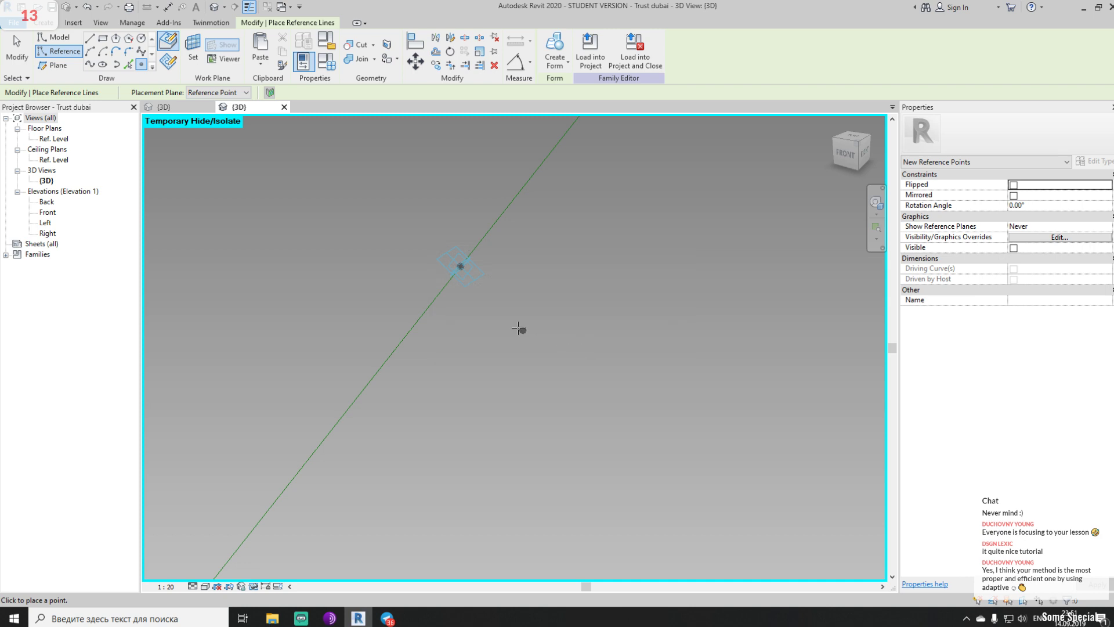
key(Escape)
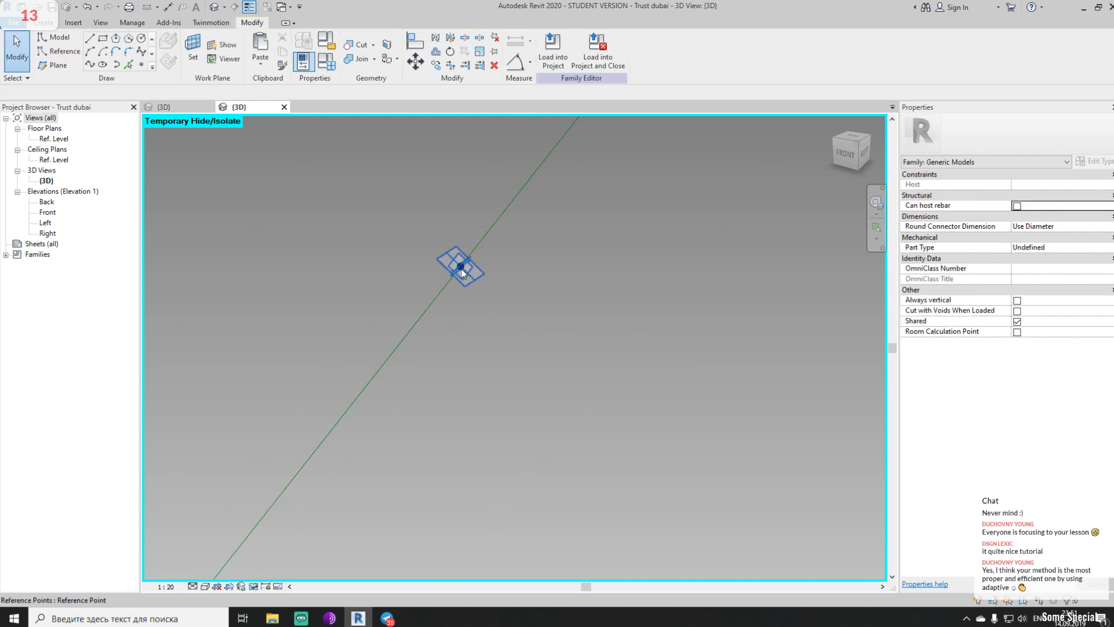
Set the offset of the new reference point hosted on the triangle's left-side midpoint to 500
click(461, 269)
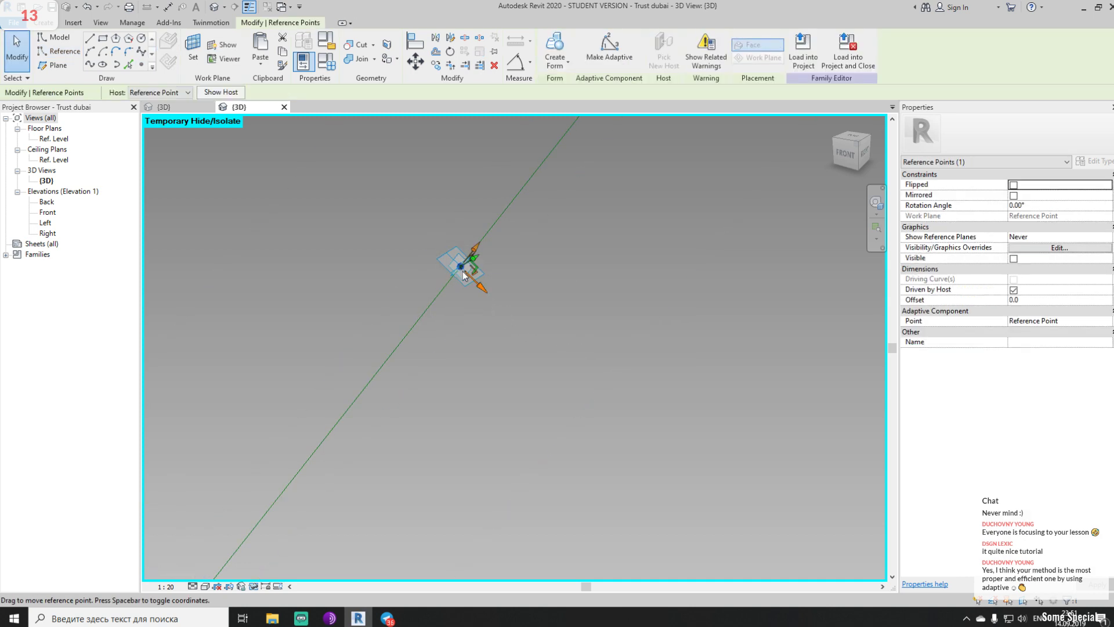
click(1033, 300)
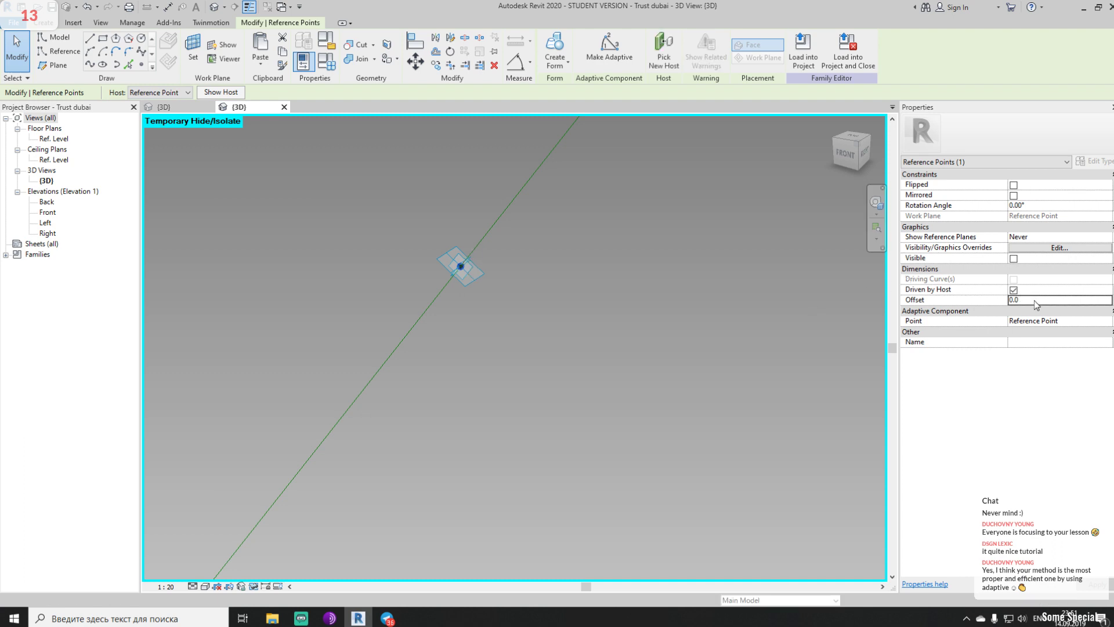
text(500)
key(Return)
scroll(493, 329, down, 5)
middle_drag(608, 383, 582, 333)
Set the offset of the point hosted on the triangle's left-side midpoint to 150
click(1046, 301)
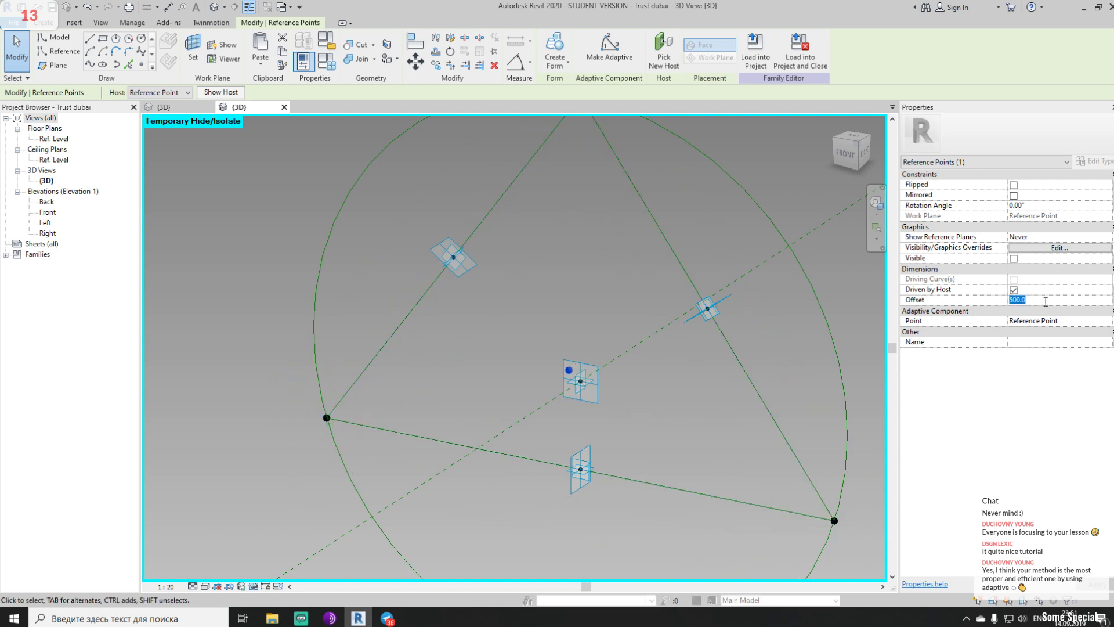
text(150)
key(Return)
shift+middle_drag(568, 305, 534, 282)
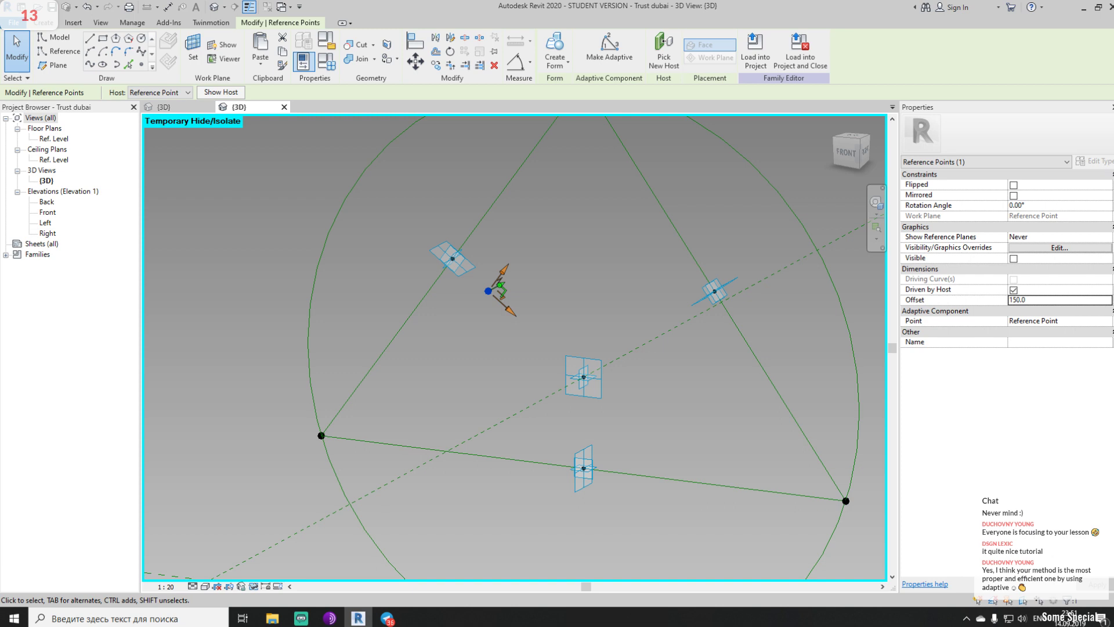
Create an instance length parameter named Offset and link the left-side hosted point's offset to it
click(1108, 299)
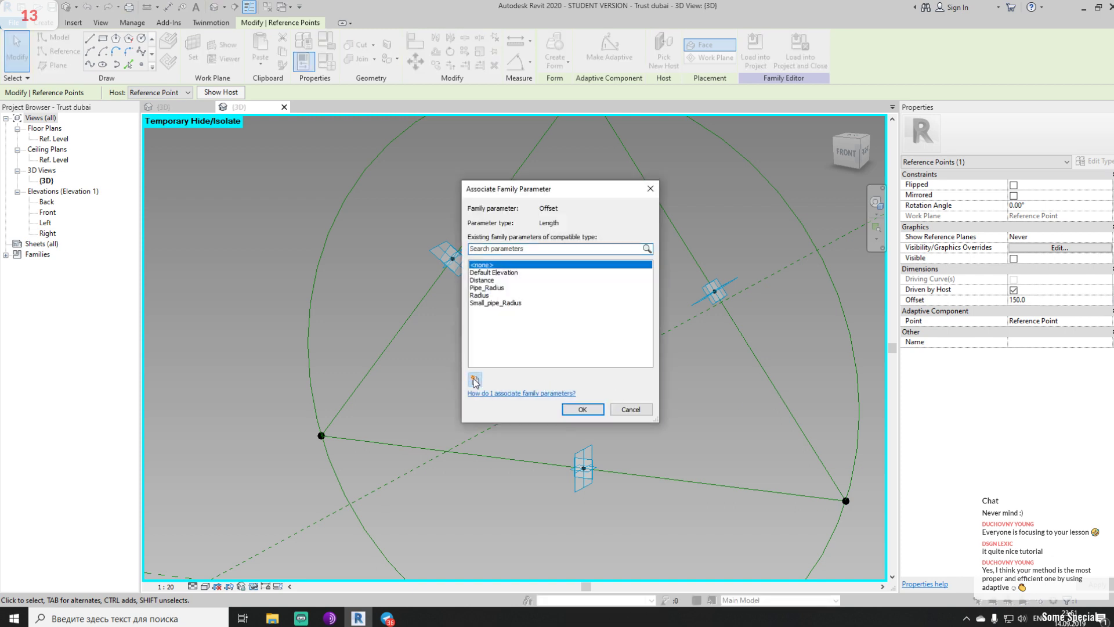
click(475, 380)
text(Offset)
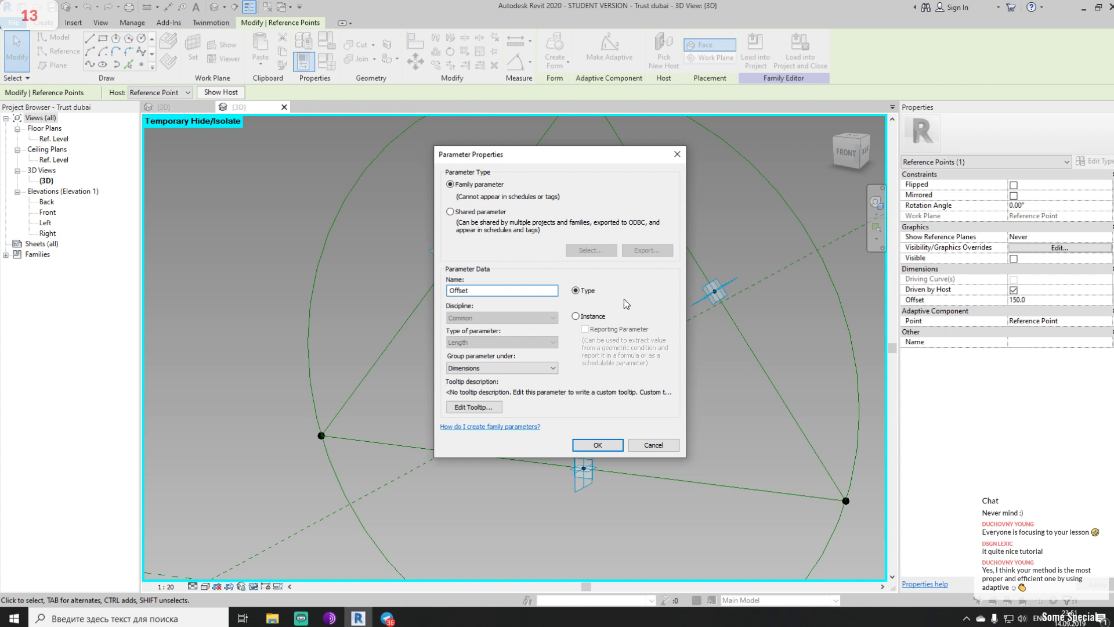
click(600, 444)
click(585, 409)
click(671, 411)
Place a reference point on the midpoint of the triangle's right side, using one of that midpoint's reference planes as work plane
middle_drag(679, 404, 625, 381)
scroll(691, 267, up, 4)
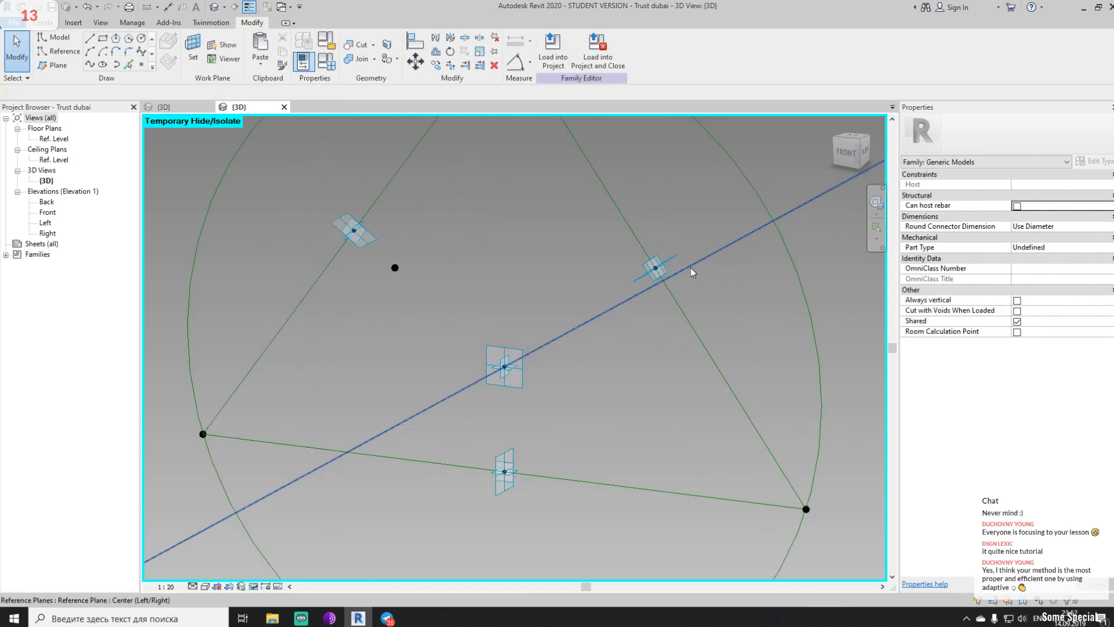
click(639, 267)
shift+middle_drag(672, 294, 616, 348)
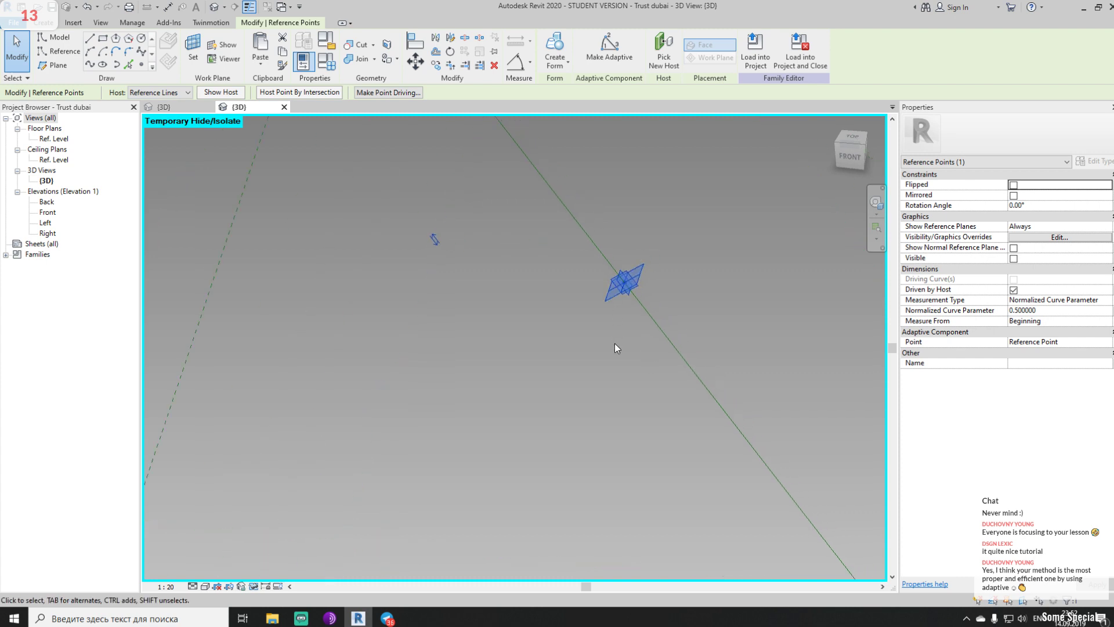
click(615, 347)
click(58, 51)
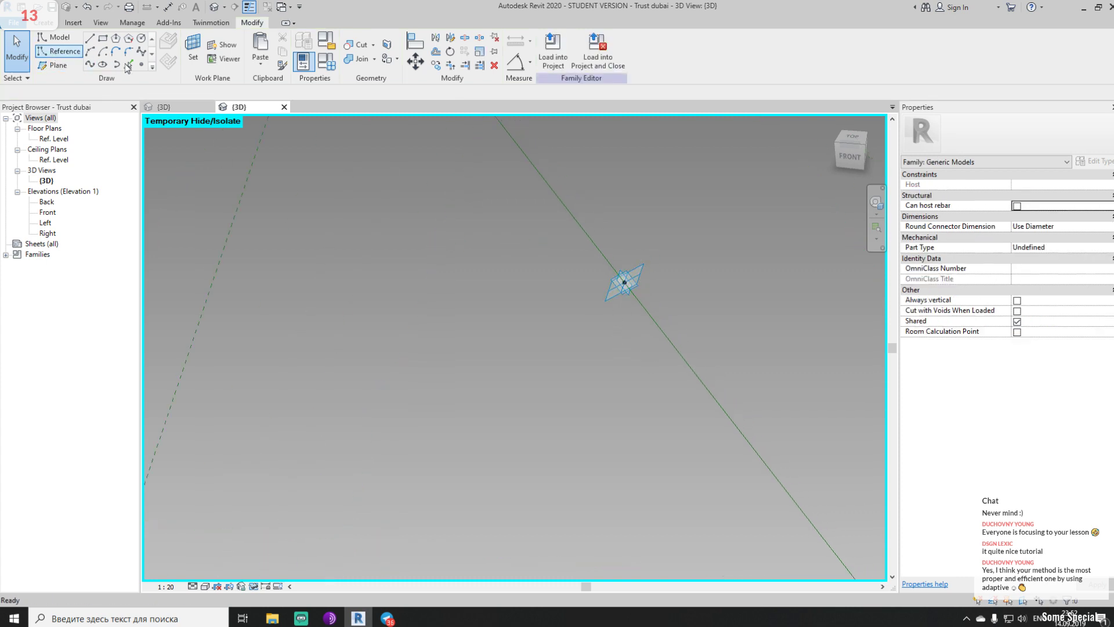
click(194, 49)
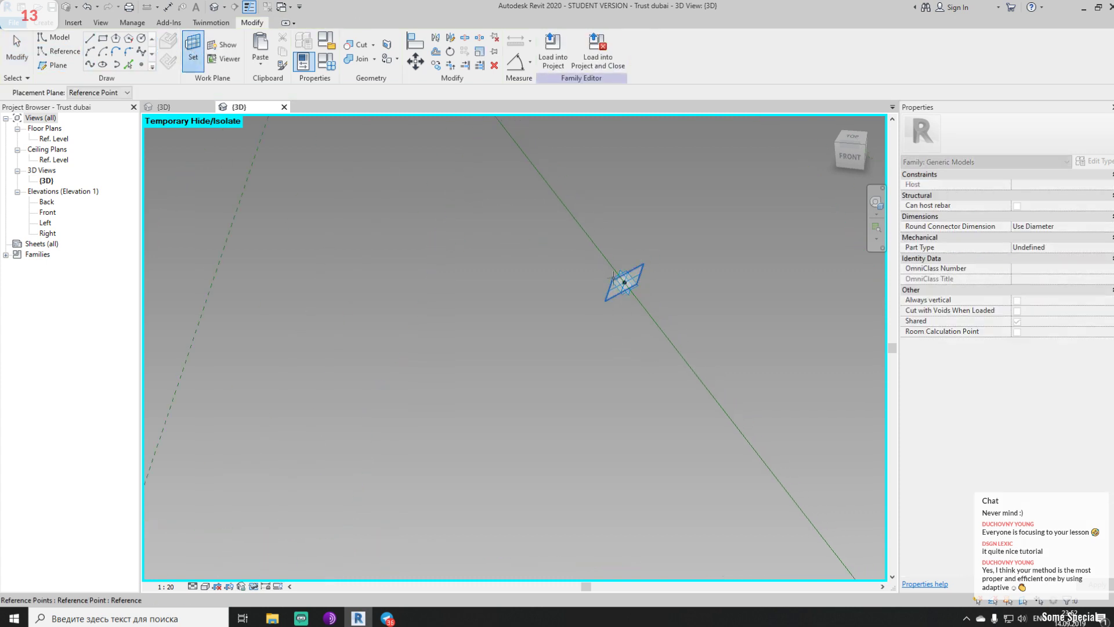
click(621, 278)
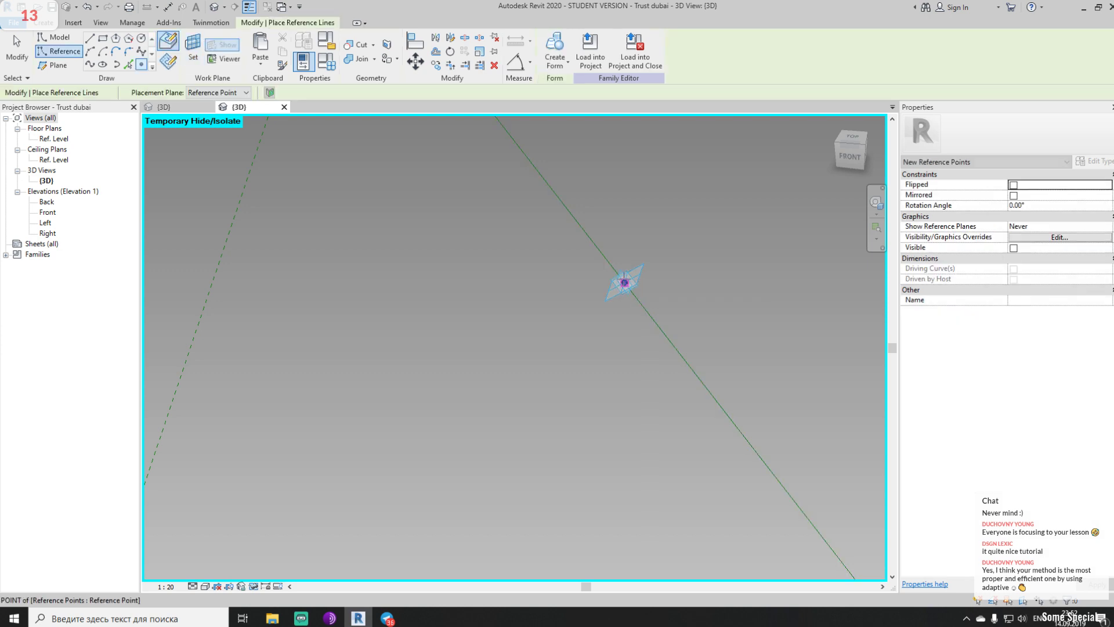
click(624, 281)
click(598, 346)
key(Escape)
key(Escape)
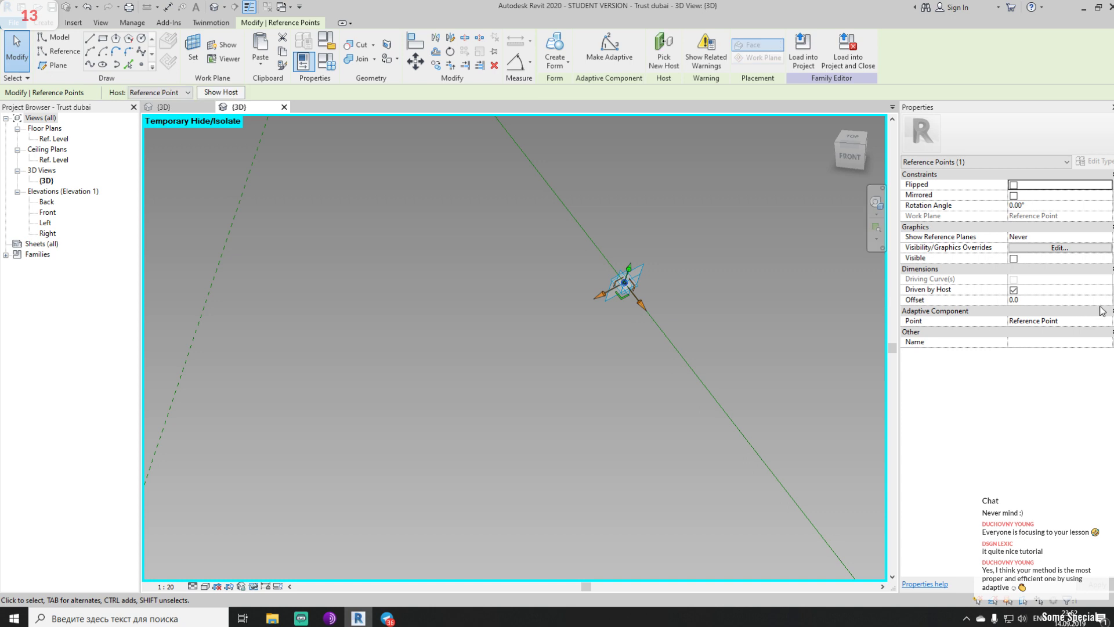
Link the offset of the point hosted on the triangle's right-side midpoint to the Offset parameter
click(1109, 300)
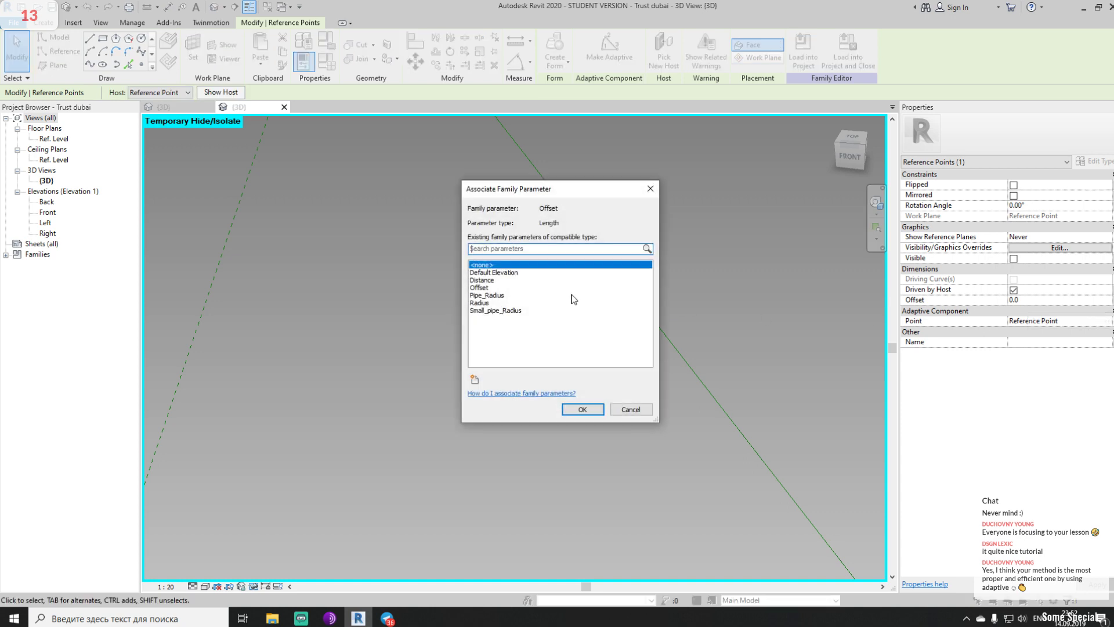
click(487, 288)
click(599, 409)
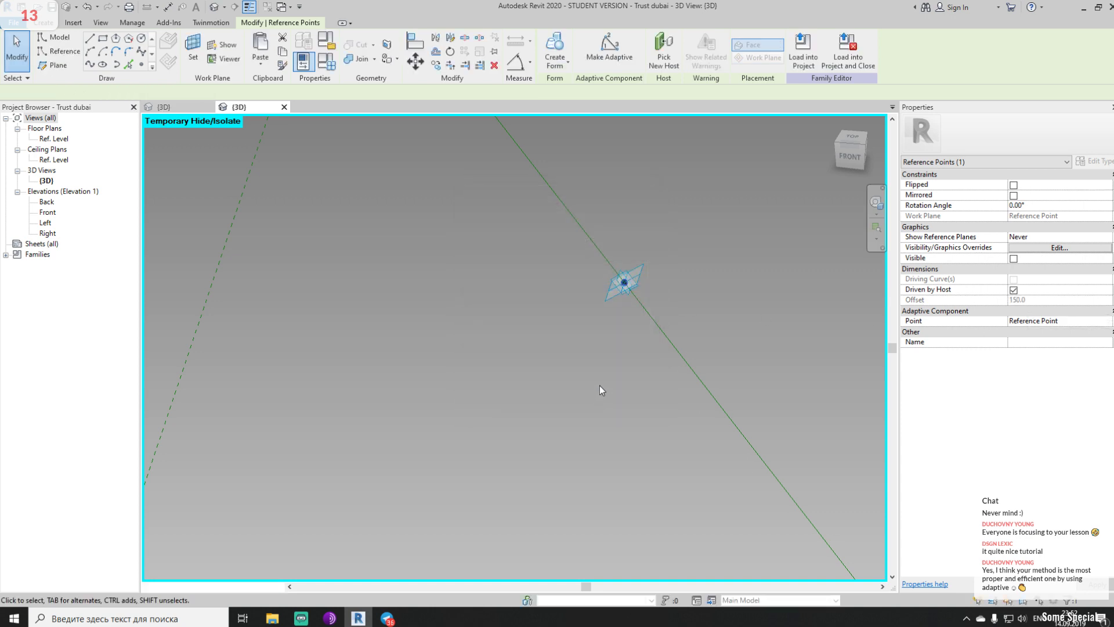
key(Escape)
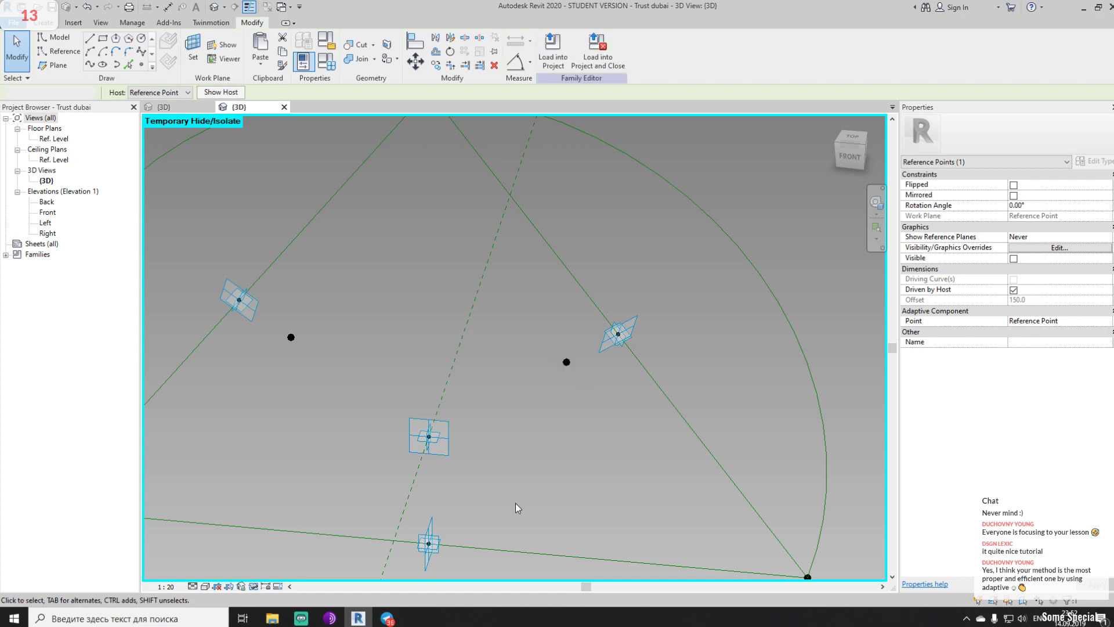
Place a reference point on the midpoint of the triangle's bottom side, using one of that midpoint's reference planes as work plane
scroll(584, 322, up, 6)
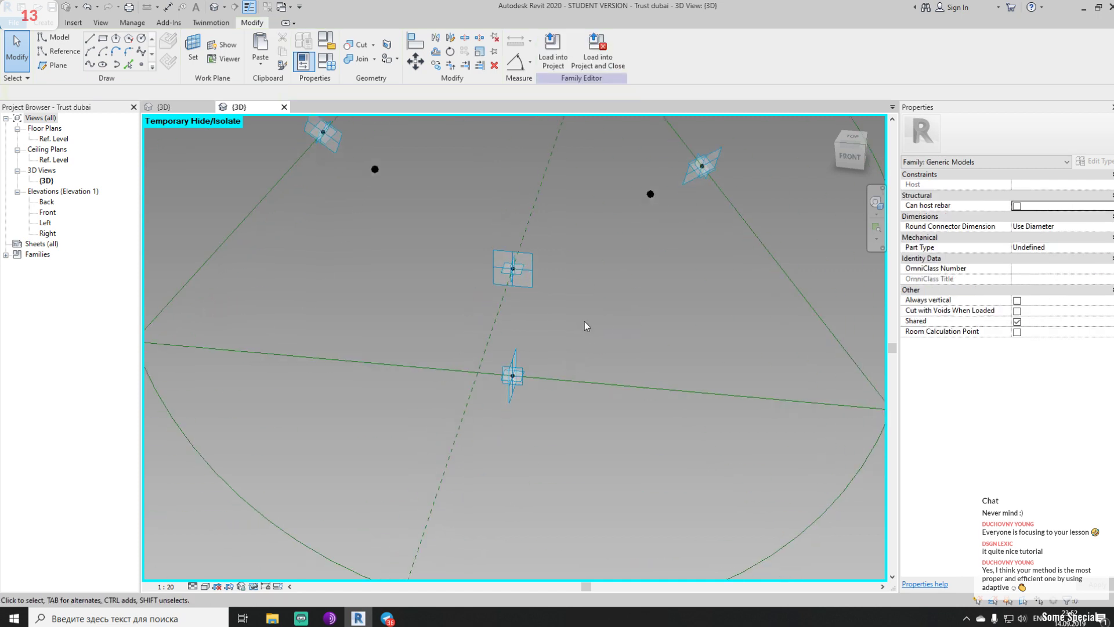
click(58, 51)
click(141, 65)
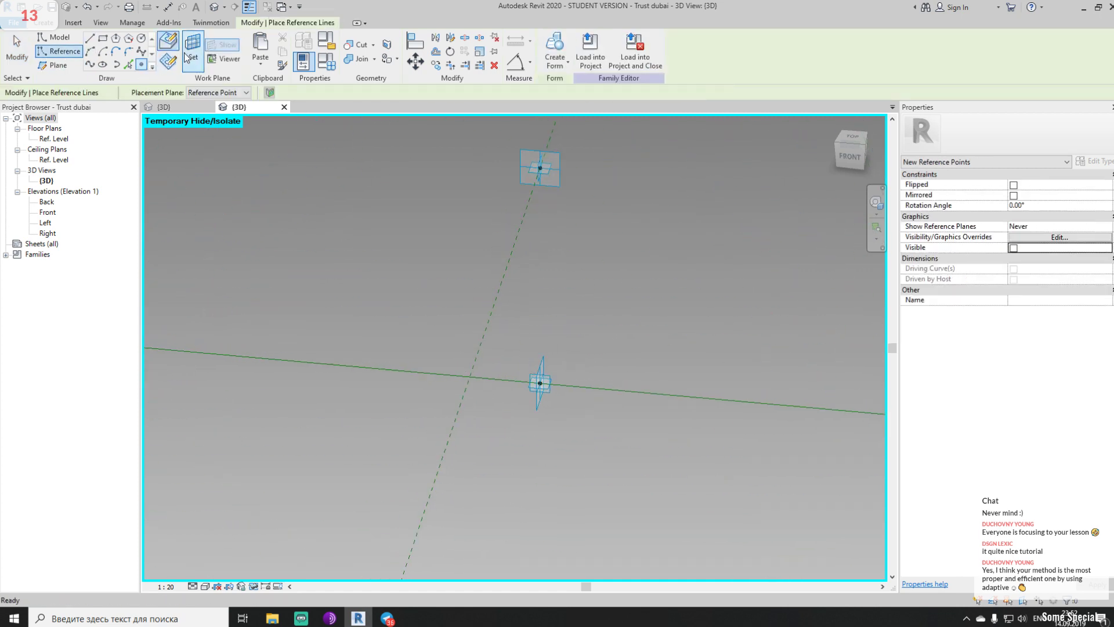
key(Escape)
key(Escape)
key(Return)
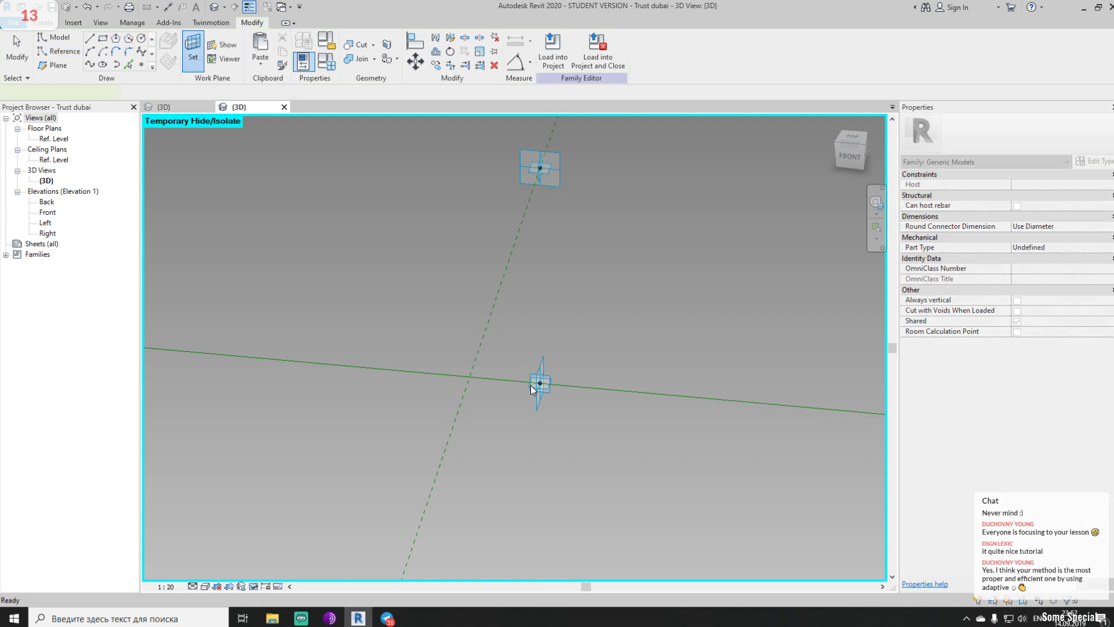
click(540, 382)
click(594, 344)
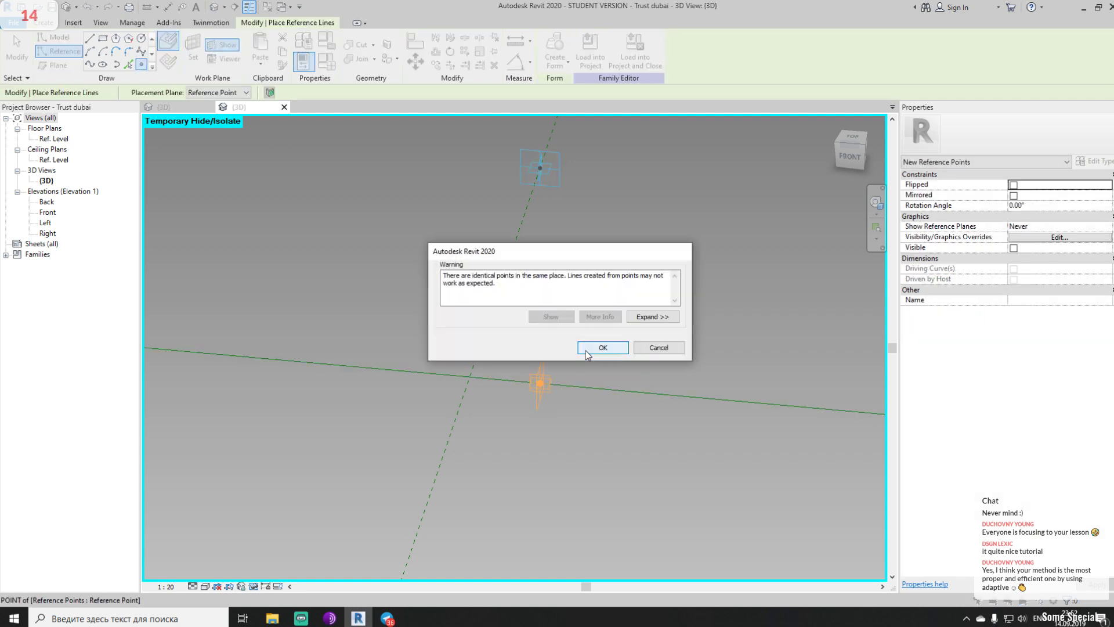
key(Escape)
key(Escape)
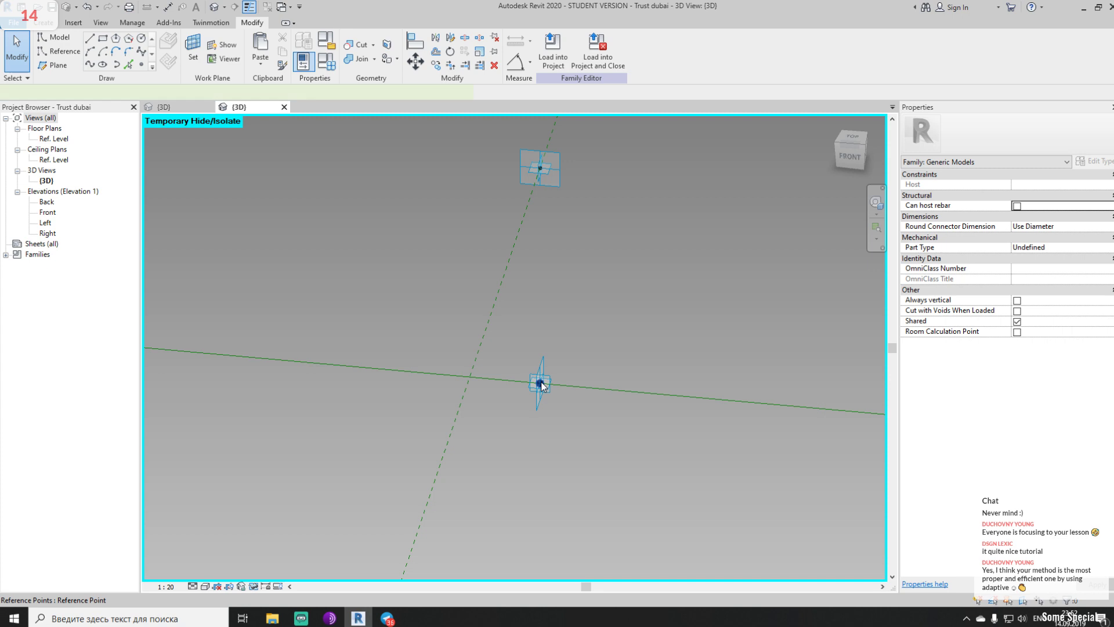
Link the offset of the point hosted on the triangle's bottom-side midpoint to the Offset parameter
click(540, 384)
click(1113, 300)
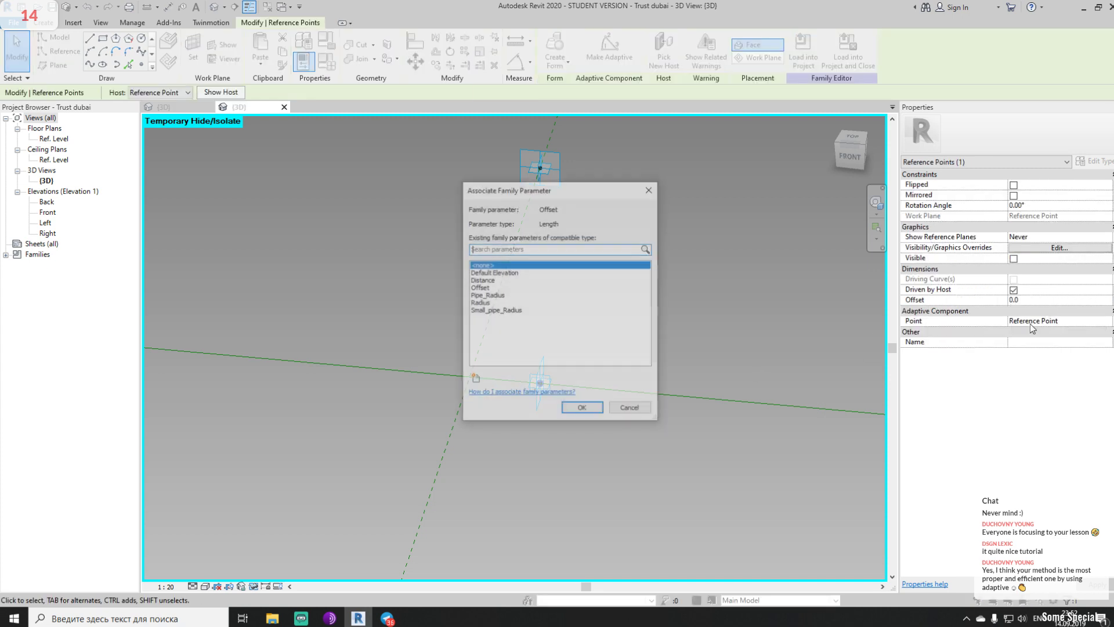
click(480, 287)
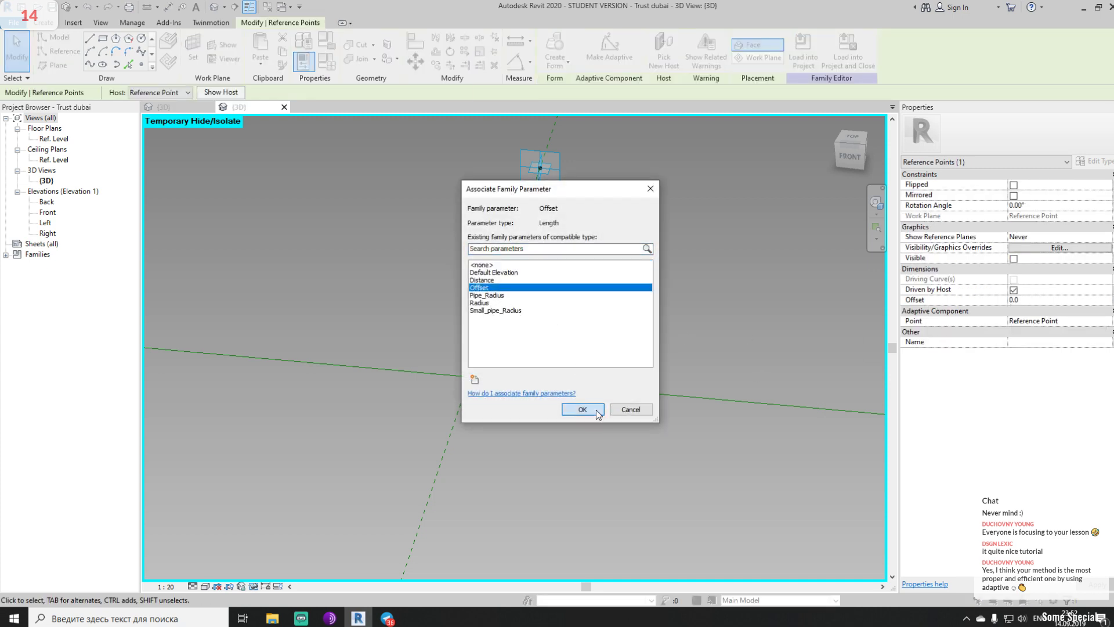
click(598, 410)
click(677, 326)
shift+middle_drag(677, 328, 650, 312)
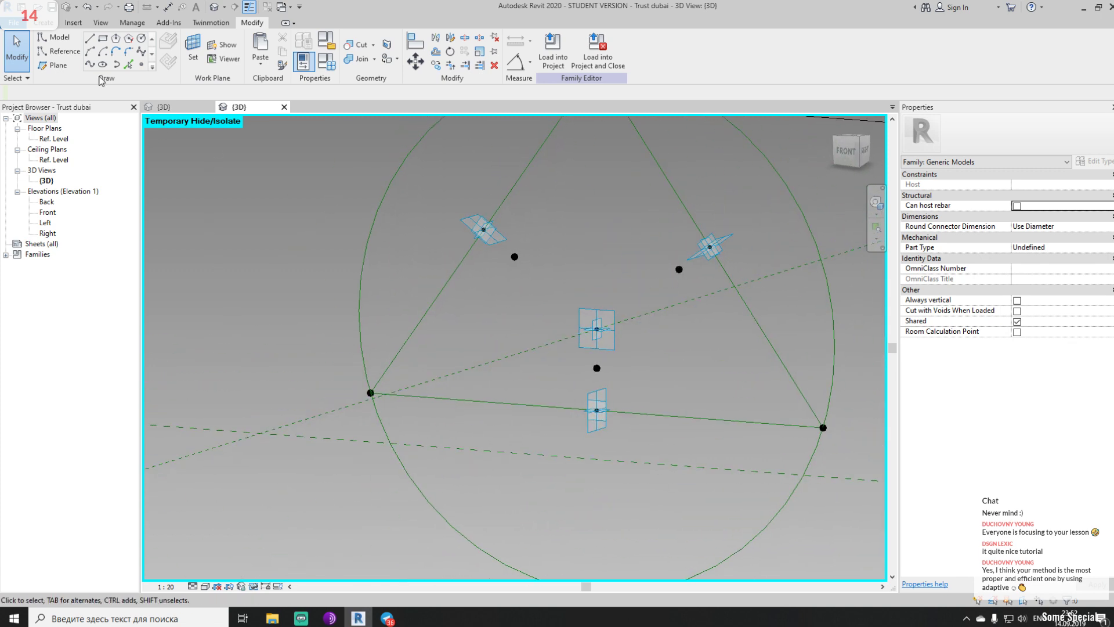
In the family's parameter table, give the Offset parameter the formula Radius / 7
click(44, 22)
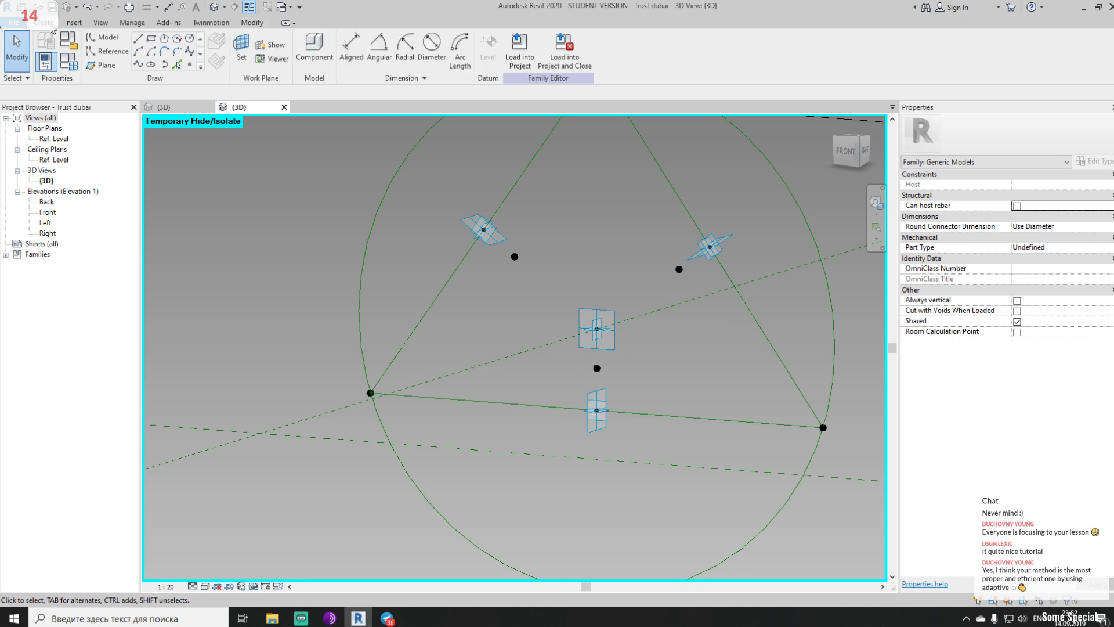
click(65, 61)
drag(313, 207, 210, 153)
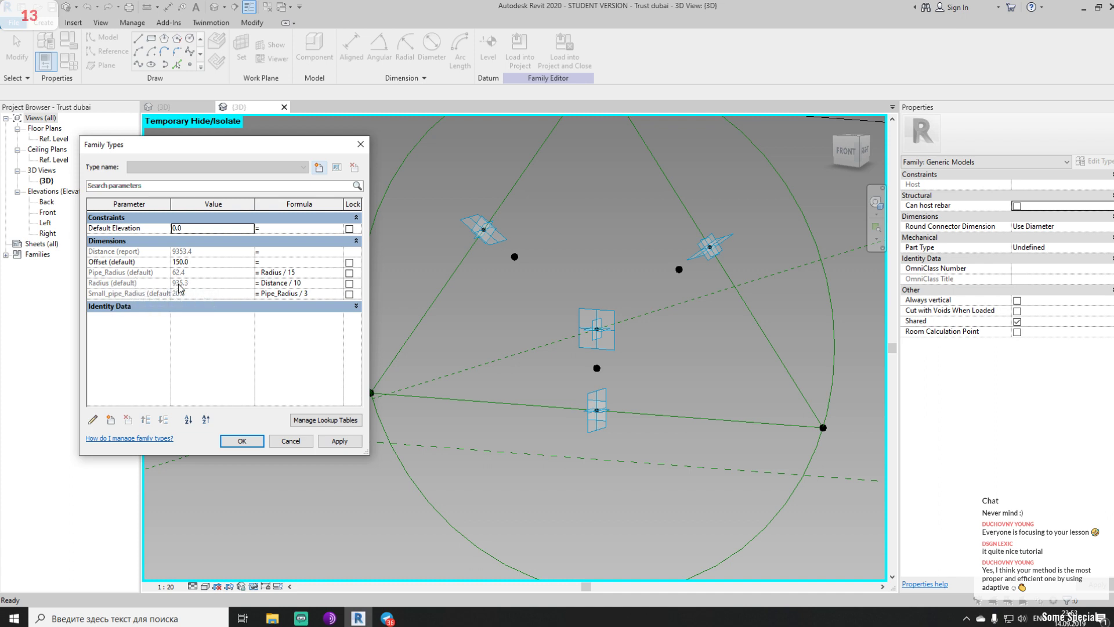
click(117, 284)
drag(107, 285, 76, 285)
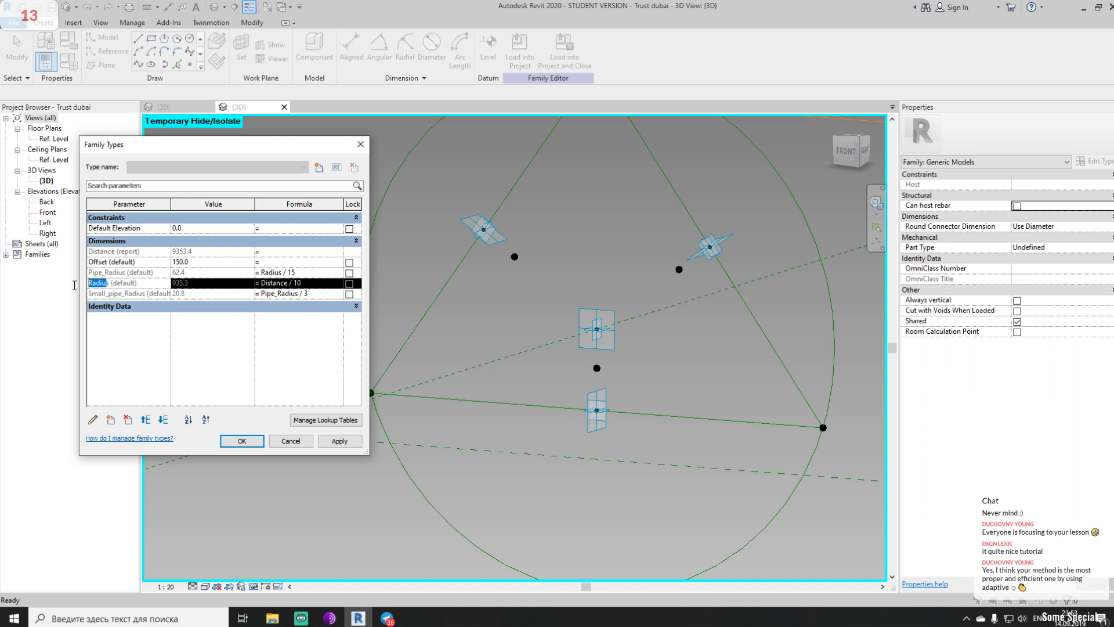
click(275, 261)
text(Radius)
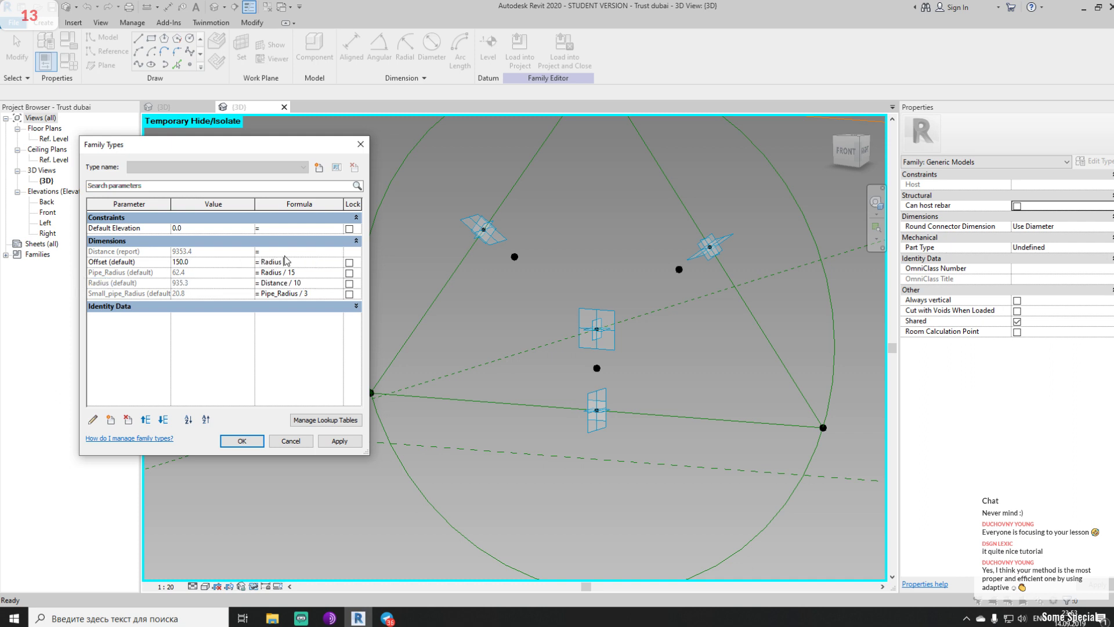
text(/ 8)
text(7)
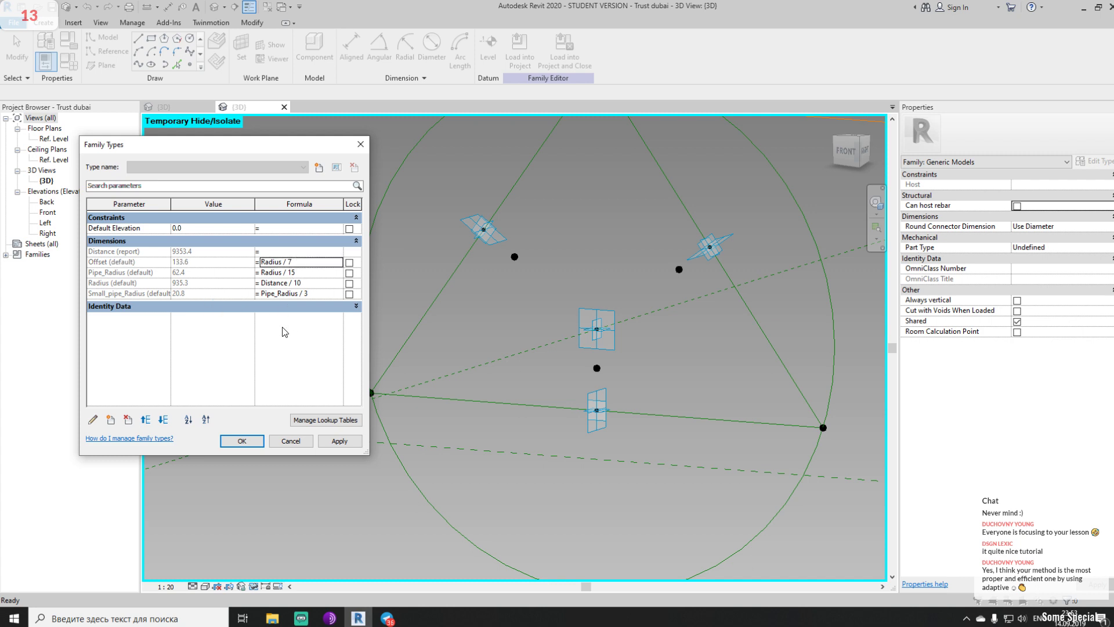
Try the formula Radius / 5 for the Offset parameter
click(299, 262)
text(5)
key(Return)
Set the Offset parameter's formula to Radius / 7 and apply the family type changes
click(292, 263)
text(7)
key(Return)
click(340, 441)
click(244, 442)
Examine the offset points inside the triangle and the adaptive points around them from several angles
scroll(672, 337, down, 5)
shift+middle_drag(672, 337, 567, 373)
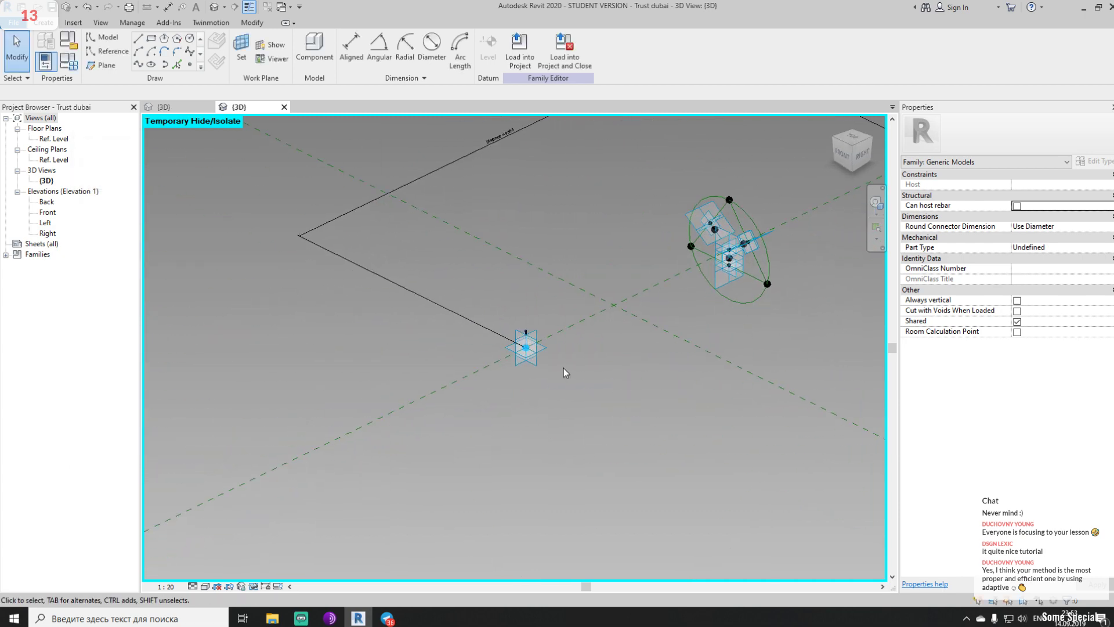
click(534, 361)
drag(307, 448, 309, 450)
shift+middle_drag(465, 406, 558, 327)
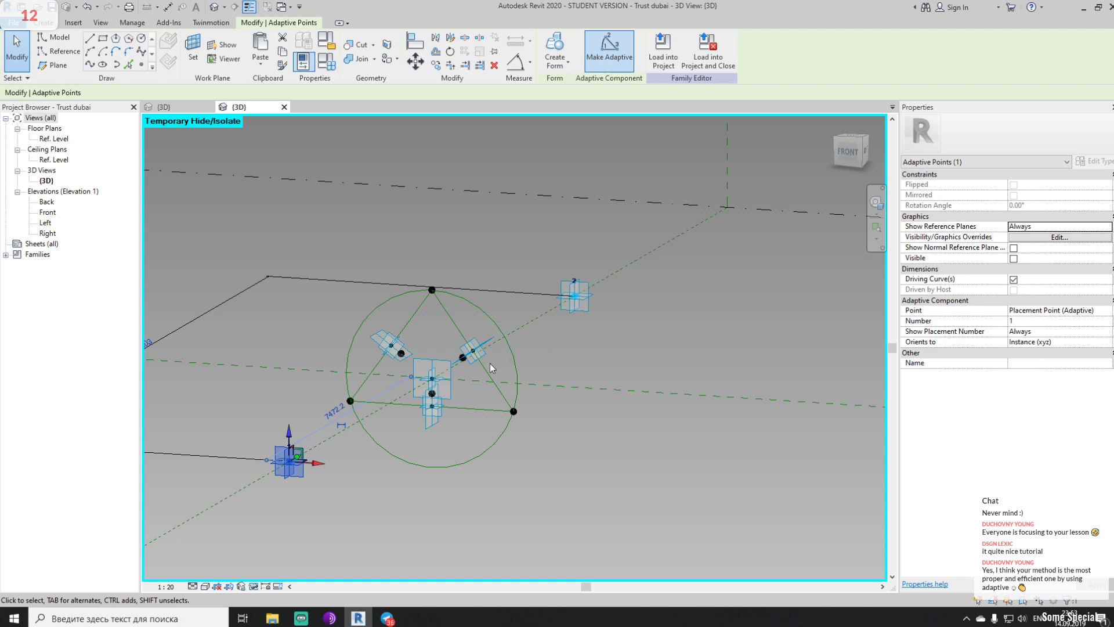
scroll(403, 348, up, 4)
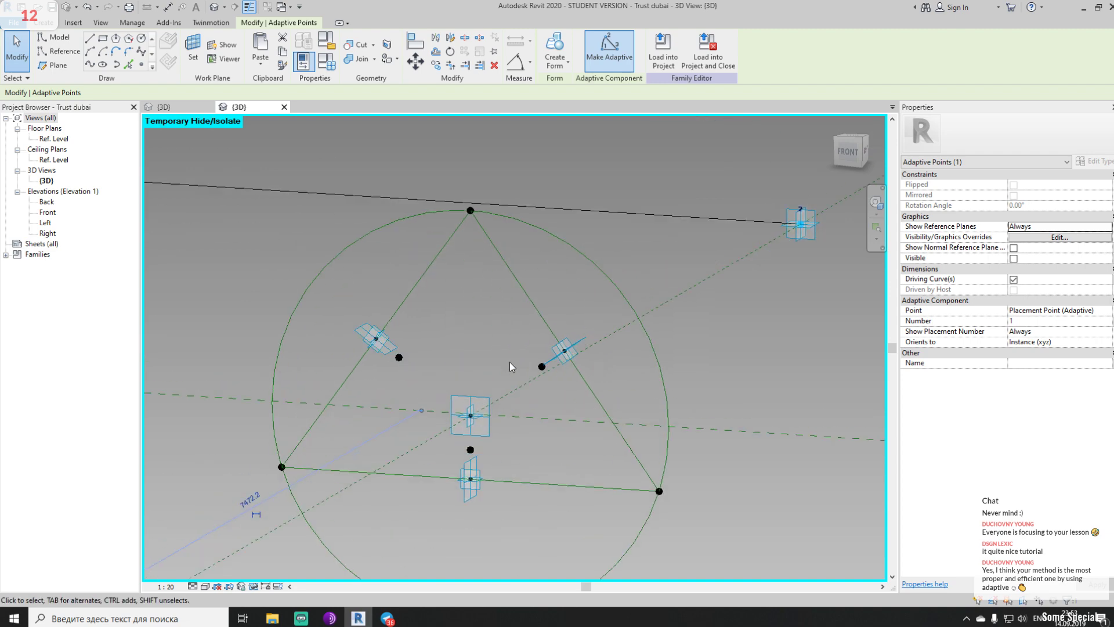
scroll(562, 359, down, 2)
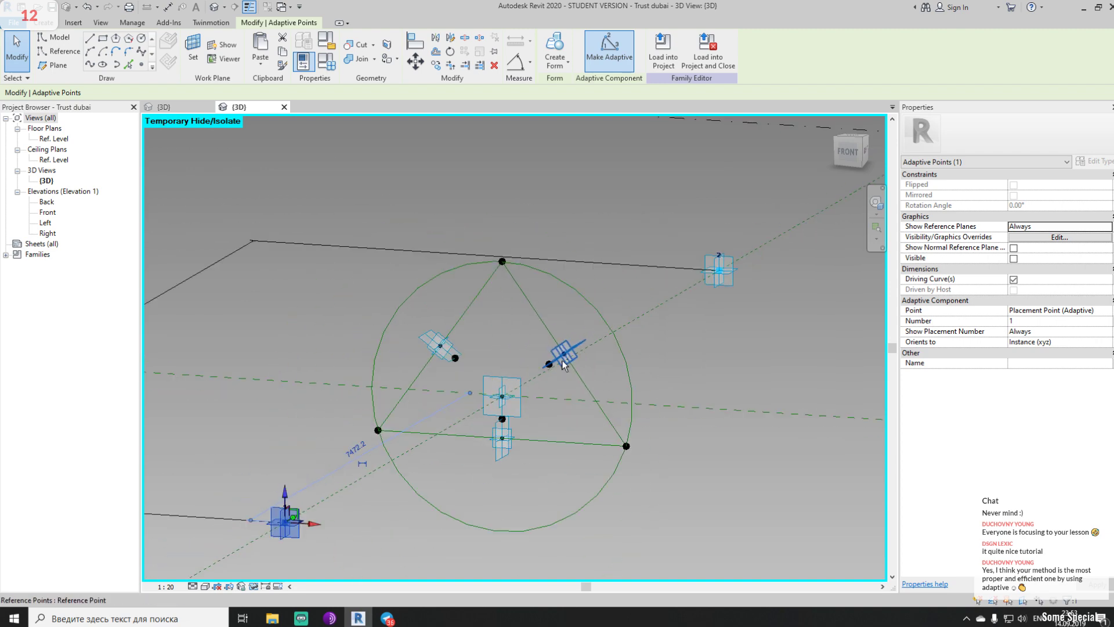
key(Escape)
scroll(563, 362, down, 4)
shift+middle_drag(622, 337, 564, 383)
middle_drag(701, 277, 559, 339)
scroll(559, 342, up, 8)
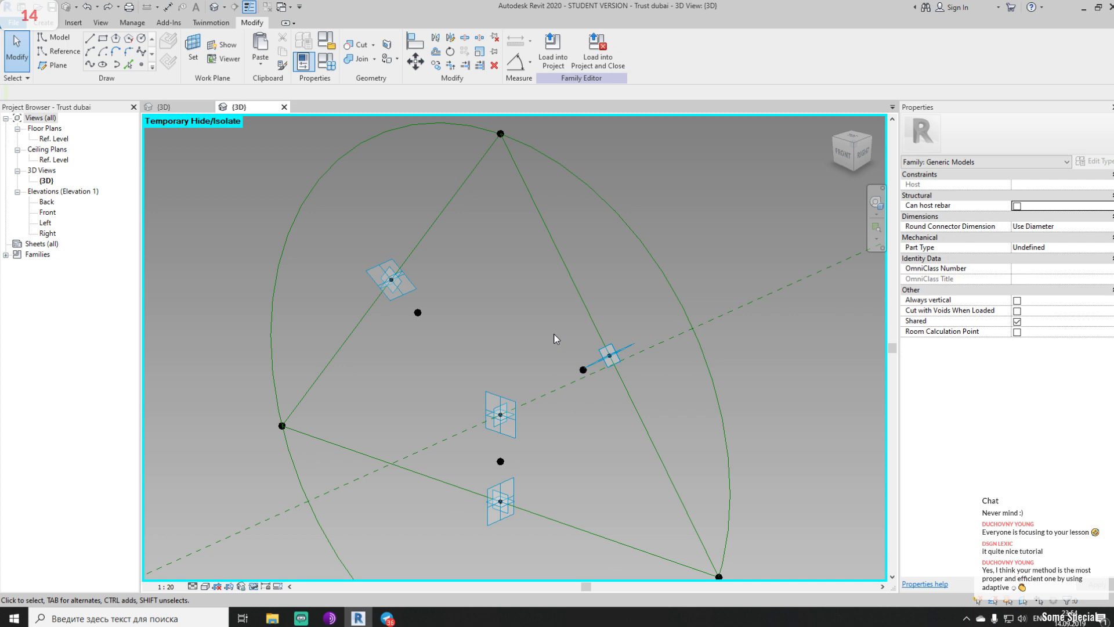
Create a new family from the Metric Generic Model Adaptive template
click(13, 22)
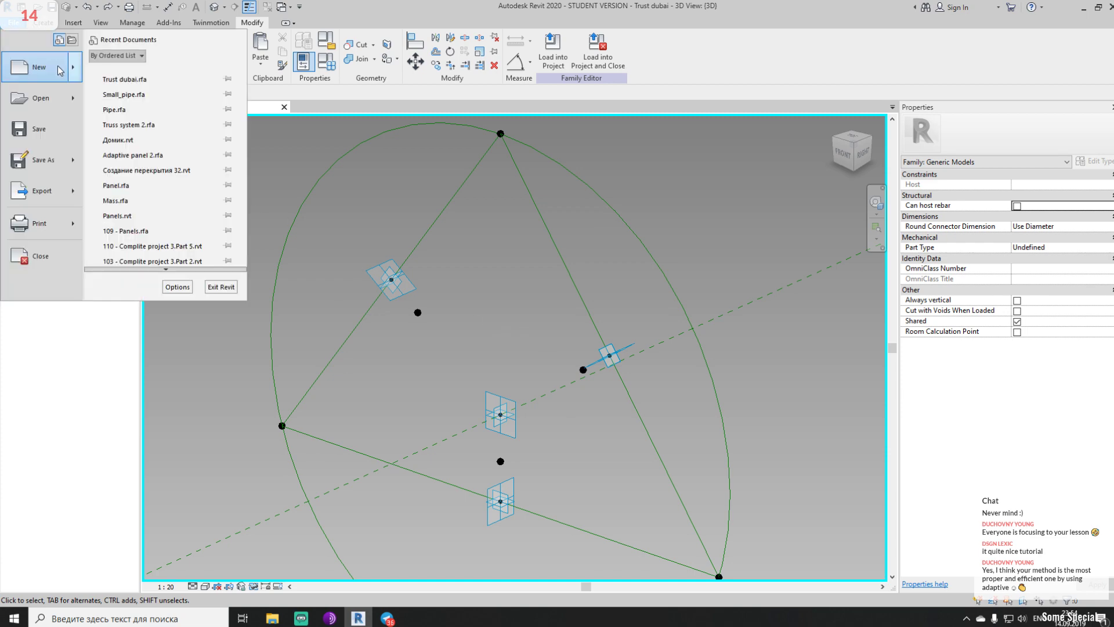
mouse_move(70, 68)
click(177, 109)
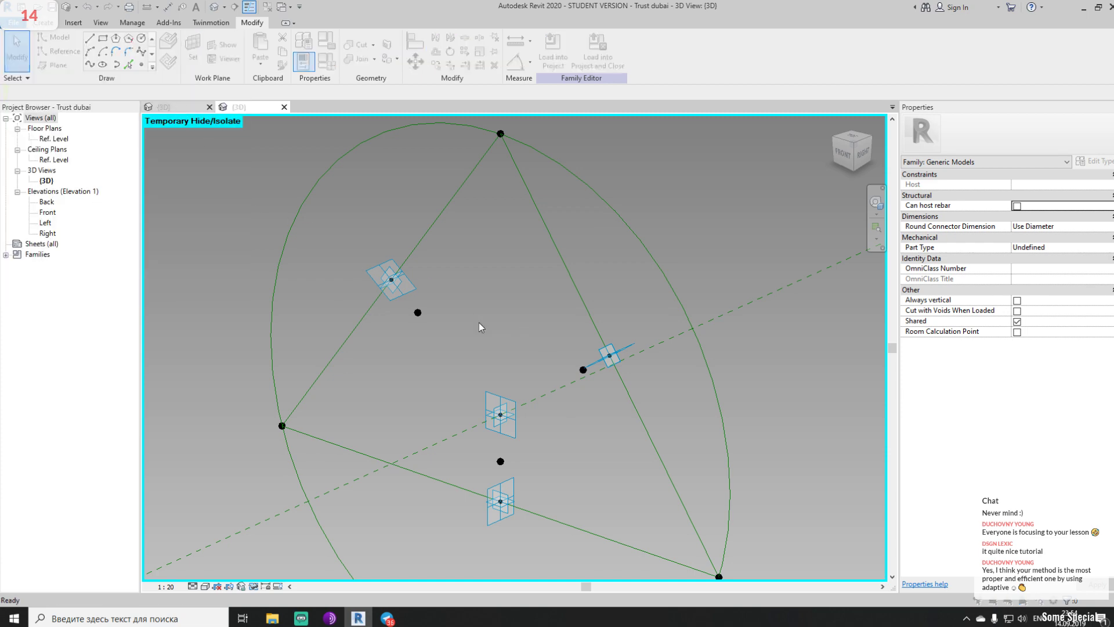
scroll(482, 318, up, 6)
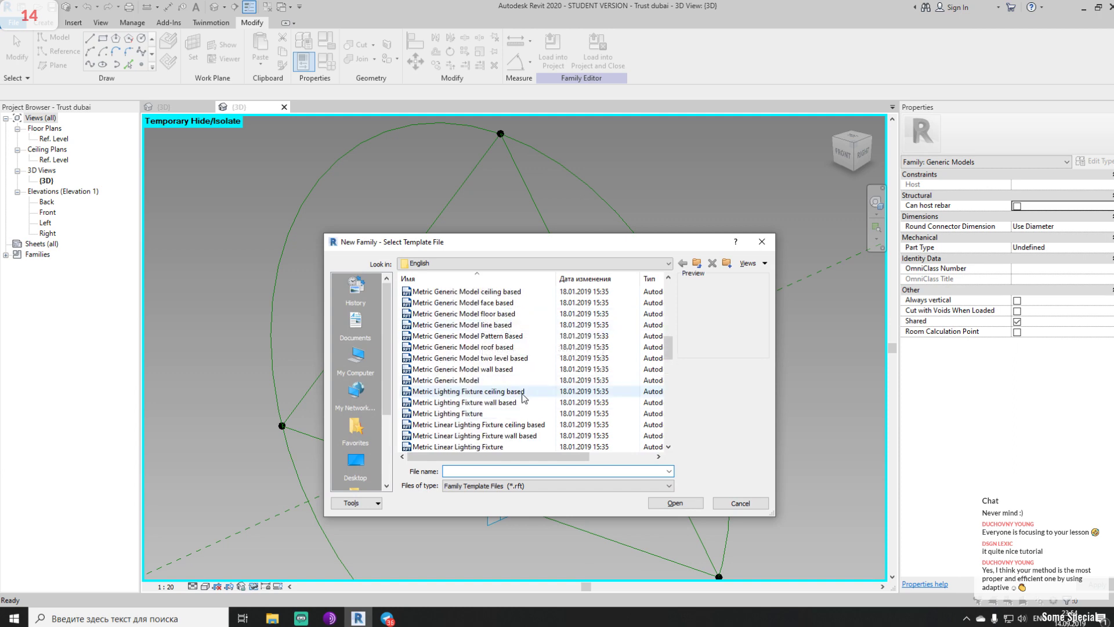
click(510, 347)
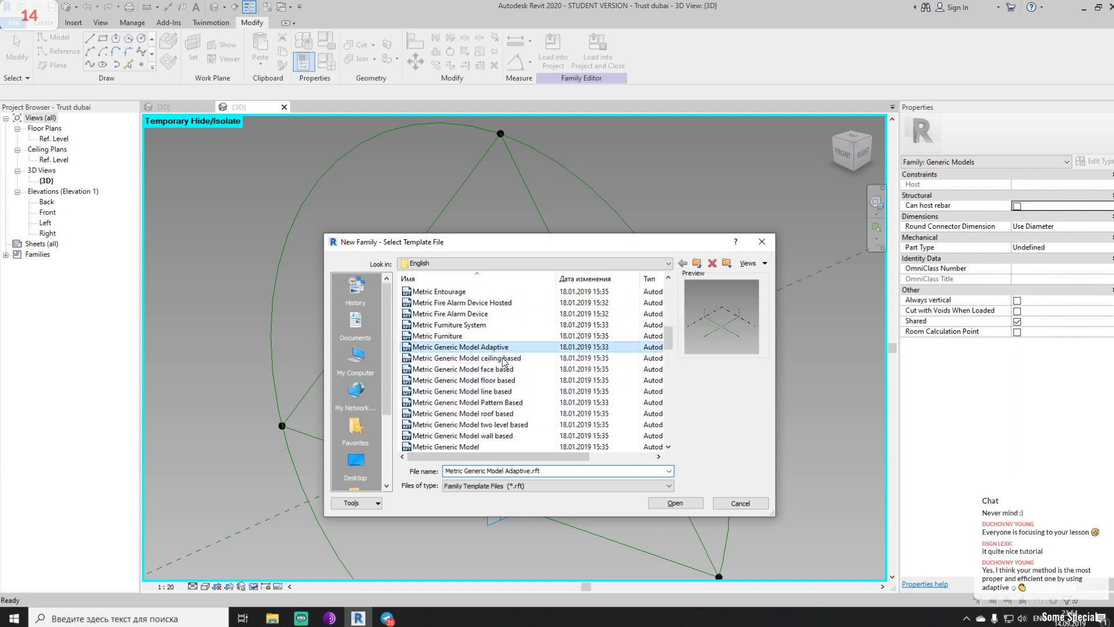
click(680, 502)
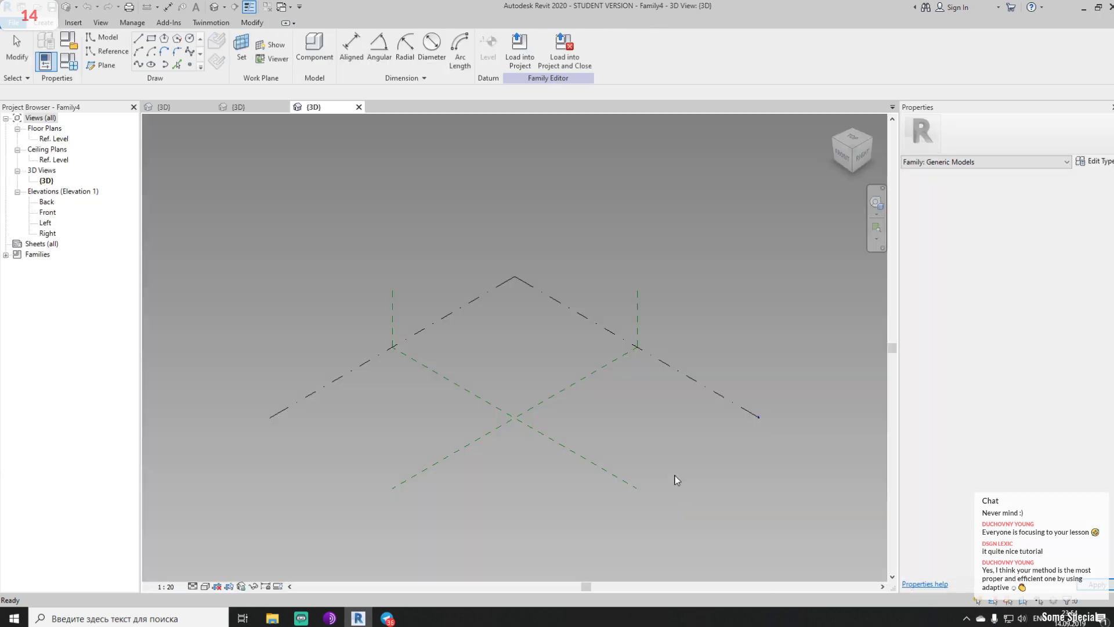
Place three reference points in a row near the reference plane intersection and make them adaptive
scroll(609, 431, up, 5)
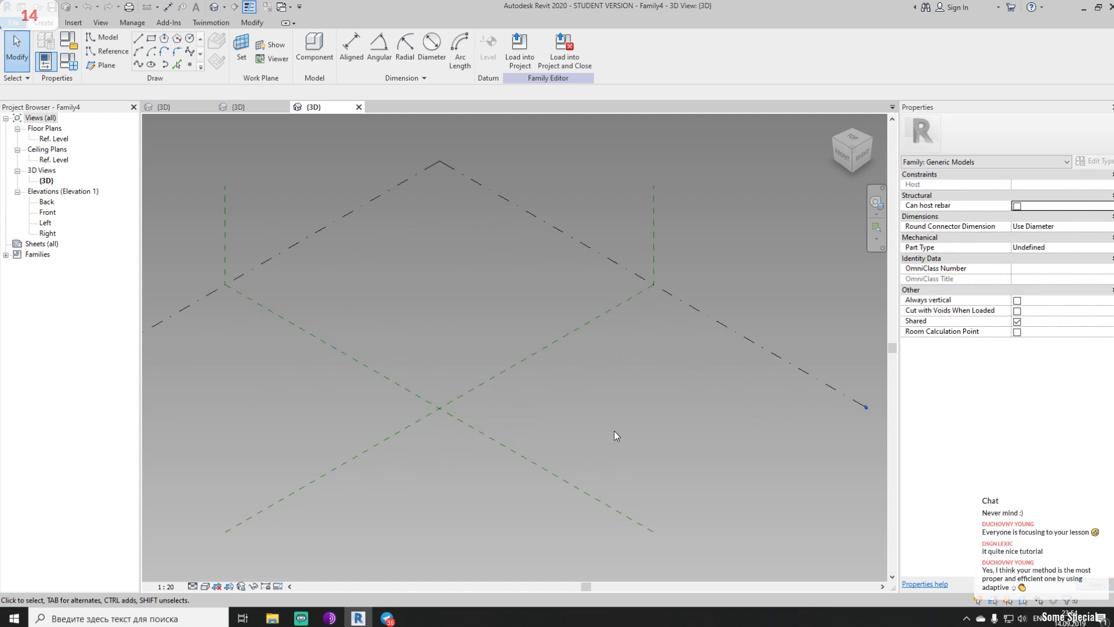
click(190, 65)
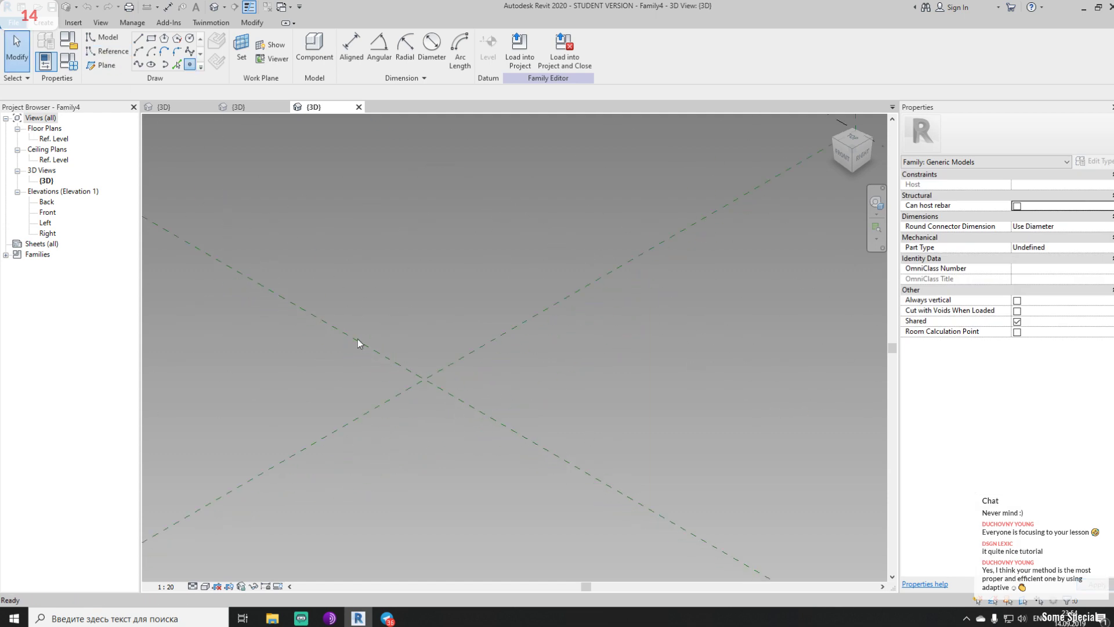
click(385, 442)
click(496, 380)
click(617, 306)
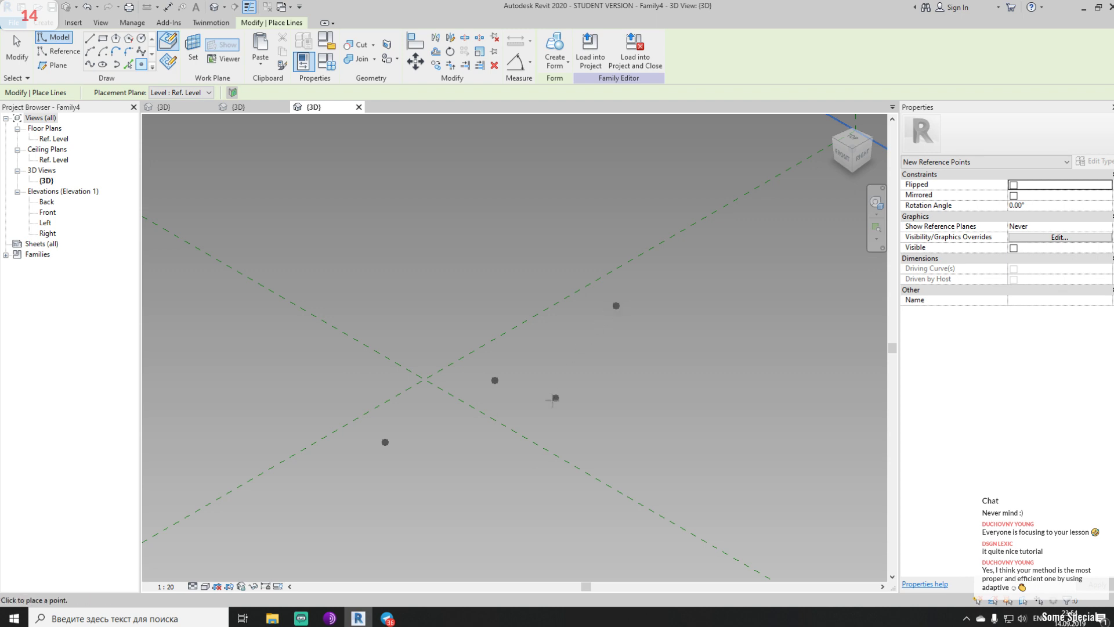
key(Escape)
drag(304, 197, 671, 487)
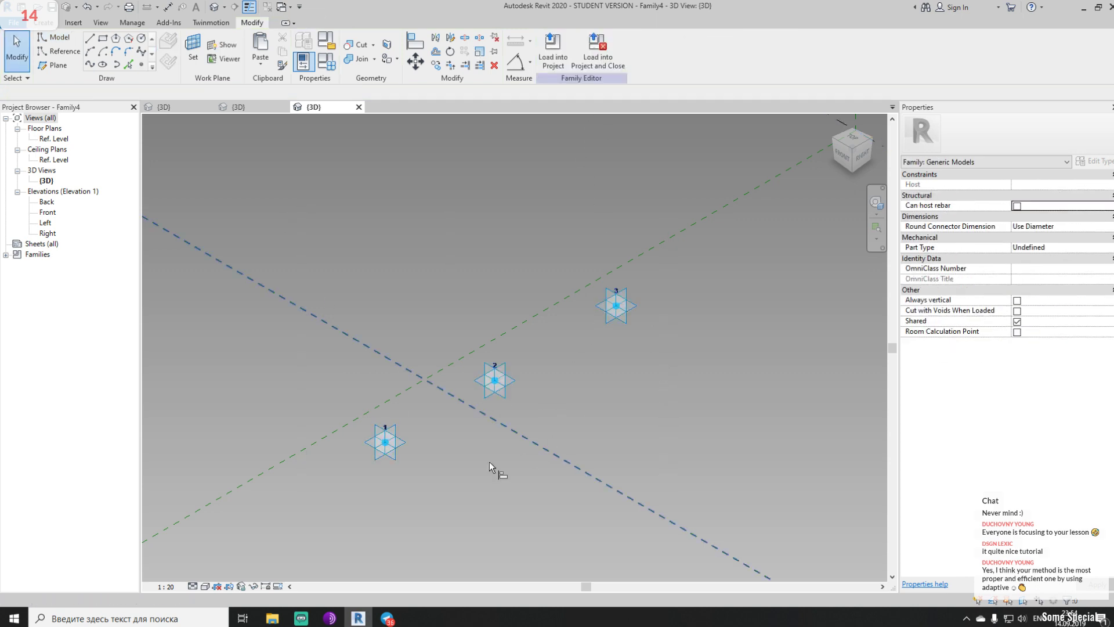
Align all three adaptive points to the Center (Left/Right) reference plane
key(a)
key(l)
click(337, 429)
click(385, 442)
click(444, 368)
click(481, 395)
click(561, 298)
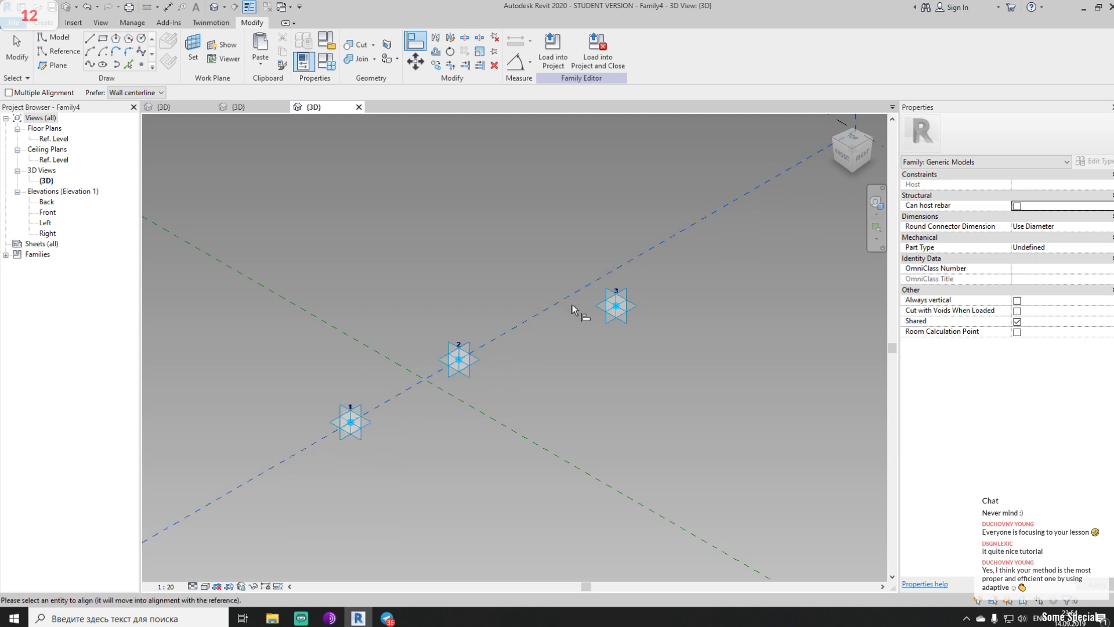
click(612, 313)
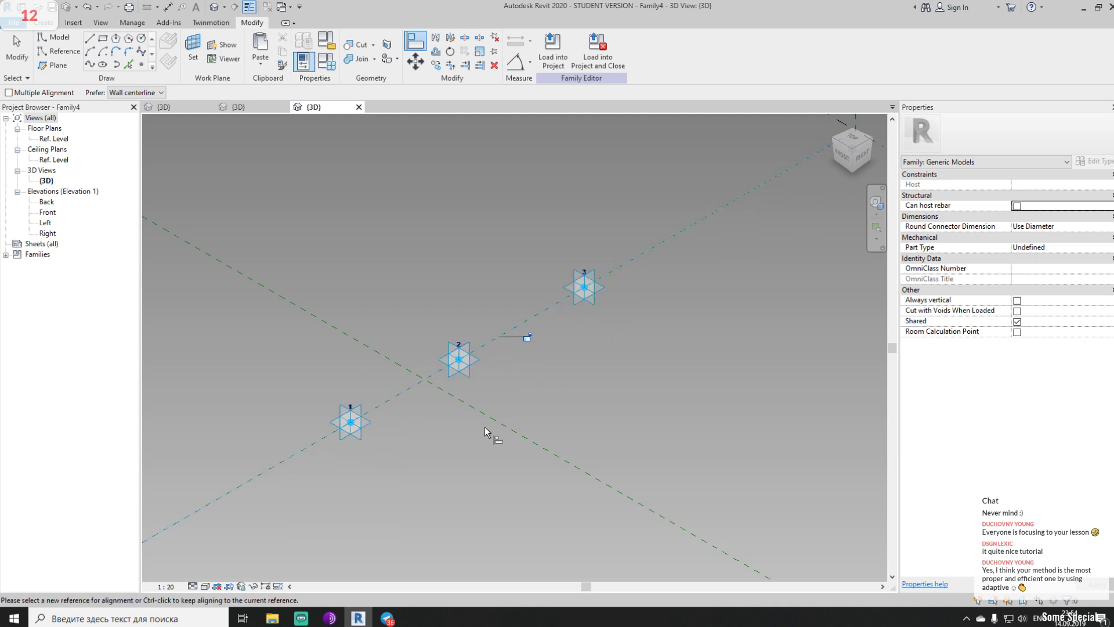
click(538, 413)
key(Escape)
key(Escape)
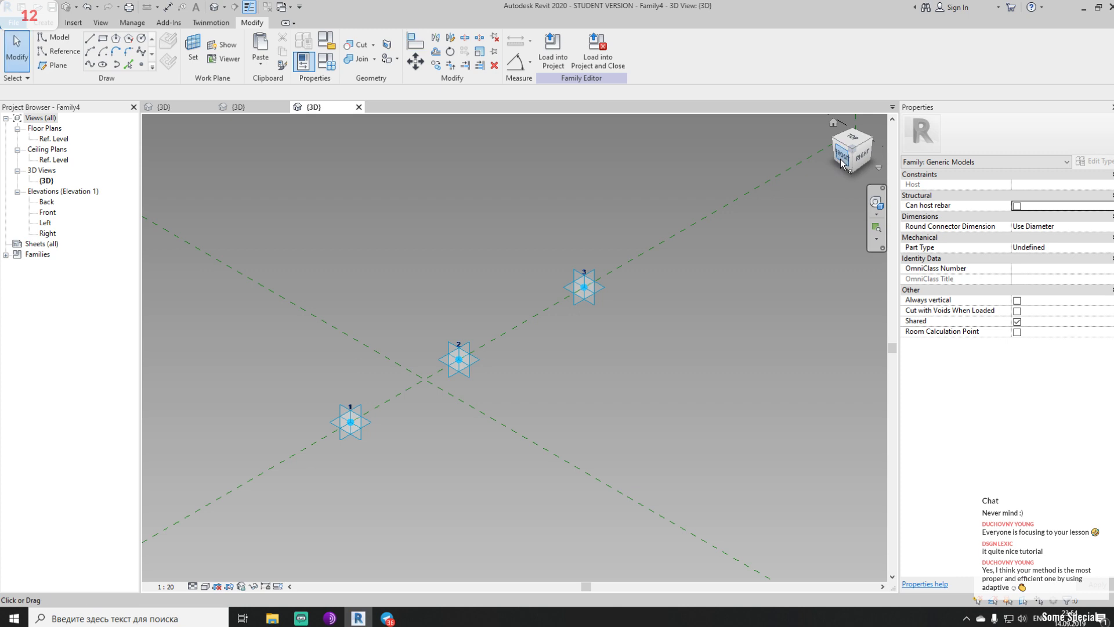
Draw a reference-line rectangle around adaptive point 1, using the point's vertical plane as work plane and 3D snapping on
click(841, 160)
shift+middle_drag(569, 347, 465, 319)
click(65, 51)
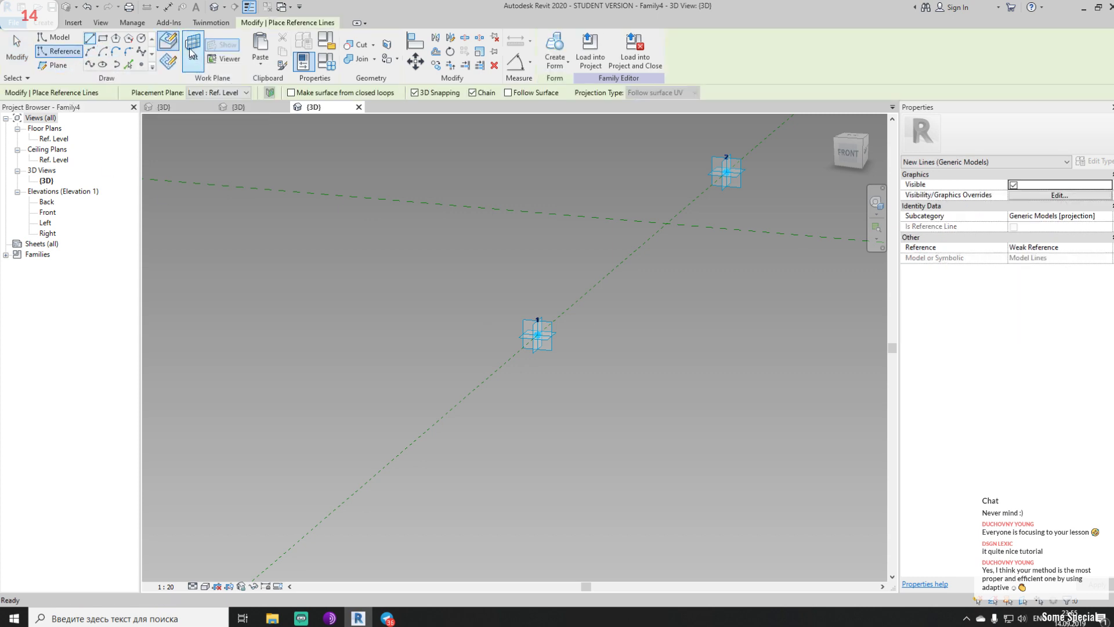
key(Escape)
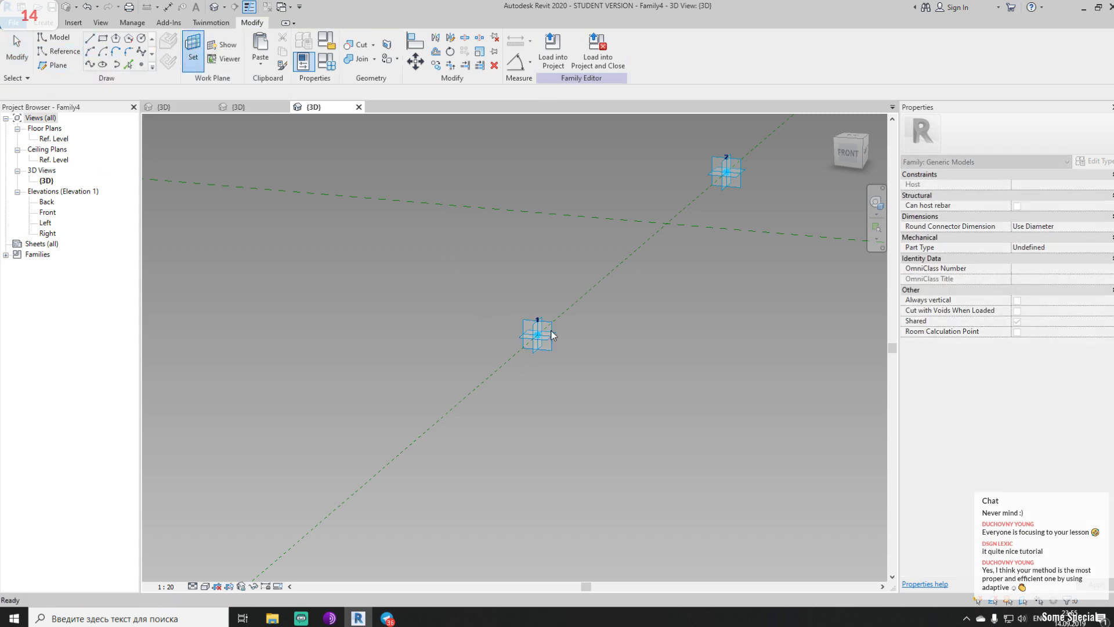
key(Return)
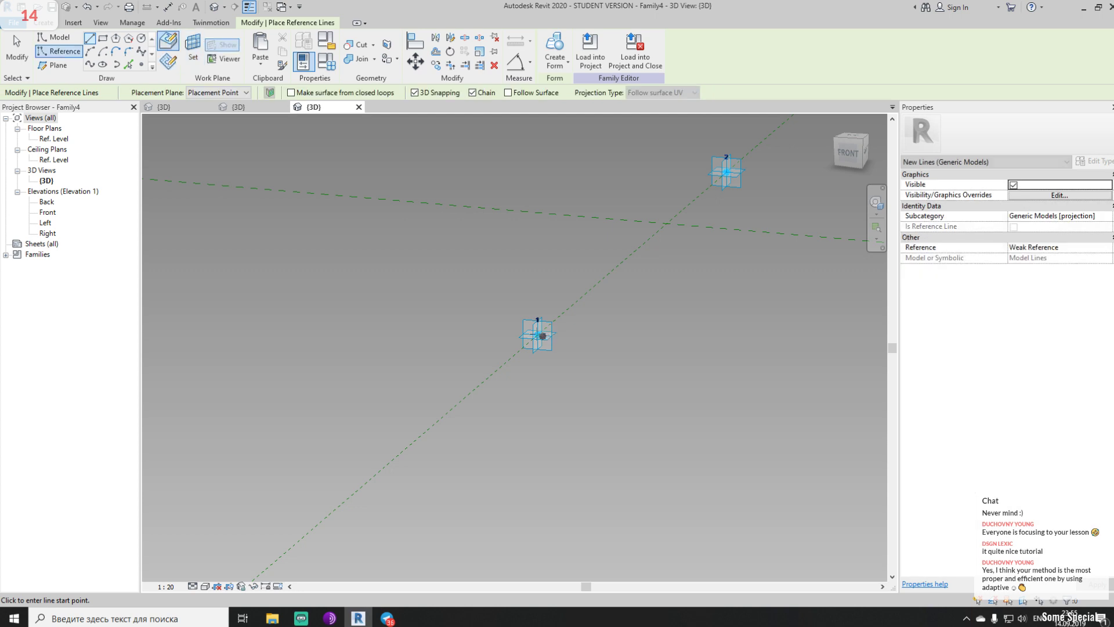
click(104, 39)
click(475, 291)
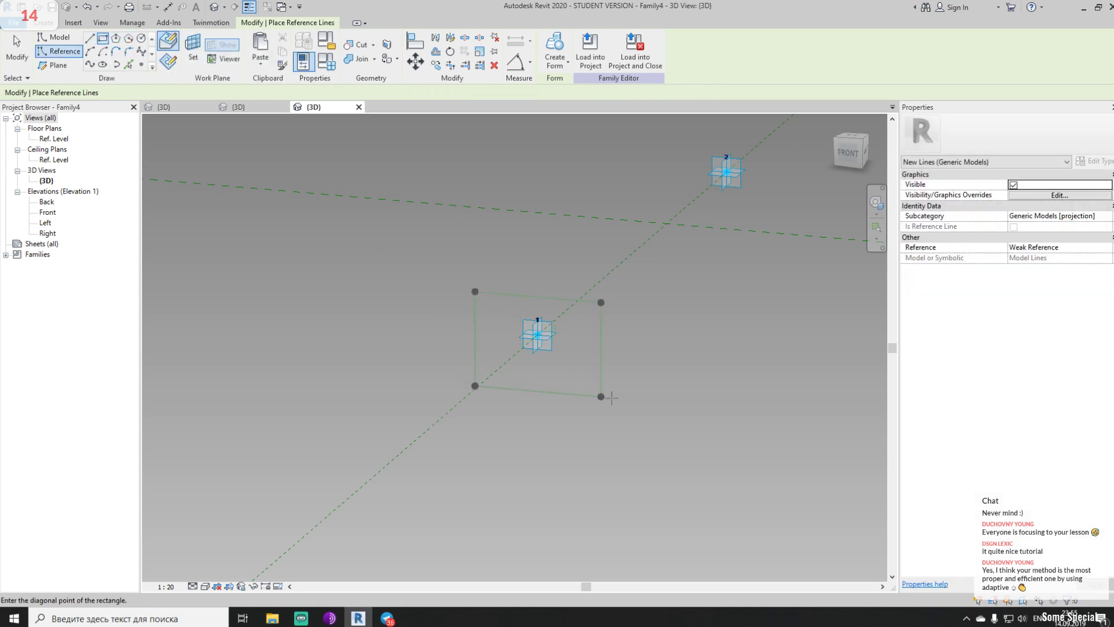
click(598, 384)
key(Escape)
key(Escape)
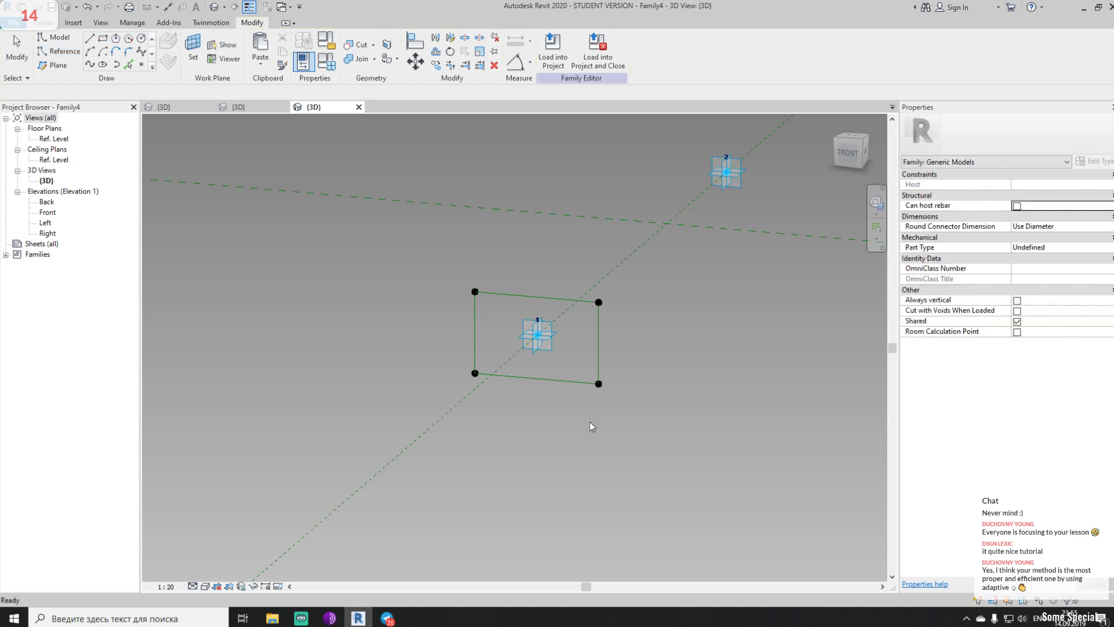
Replace the rectangle around adaptive point 1 with one about 760 mm wide, drawn on the point's vertical plane with 3D snapping off
click(541, 296)
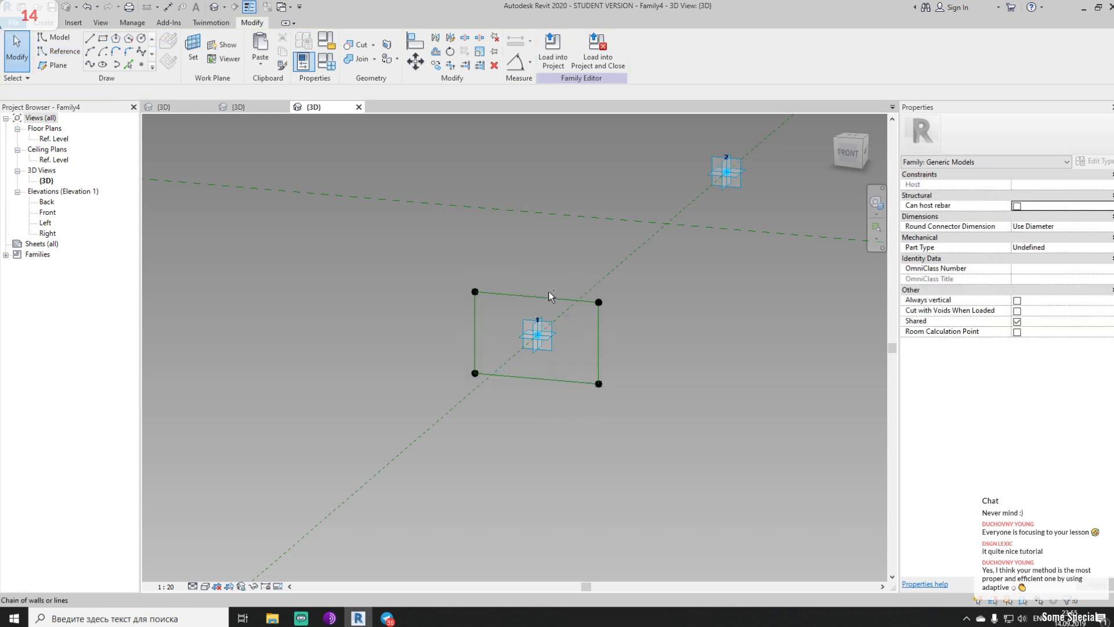
key(Delete)
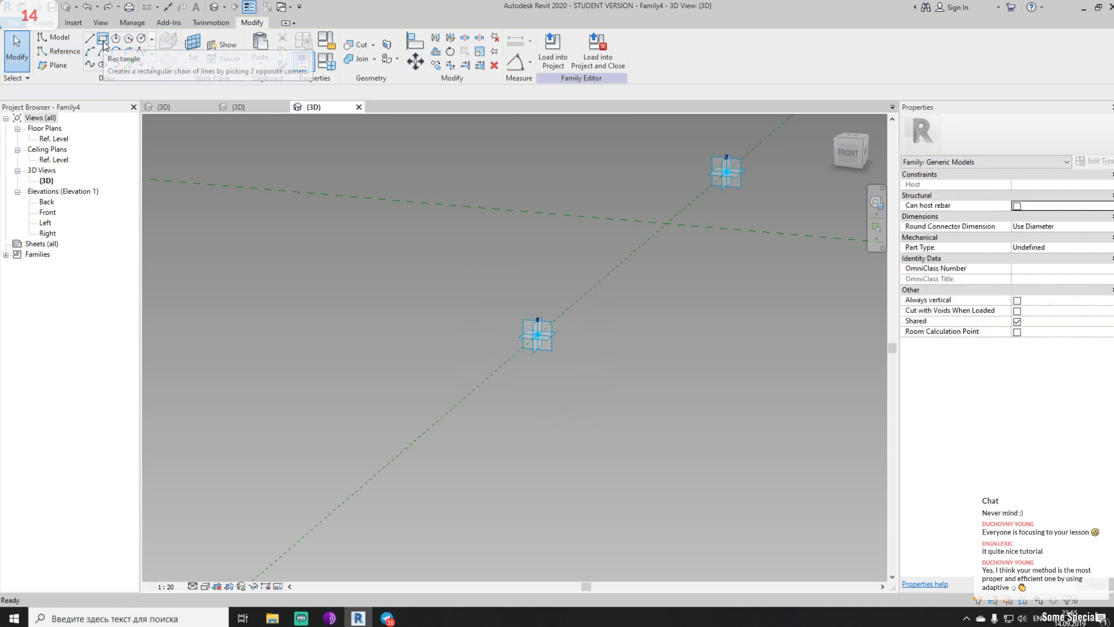
click(67, 56)
click(104, 39)
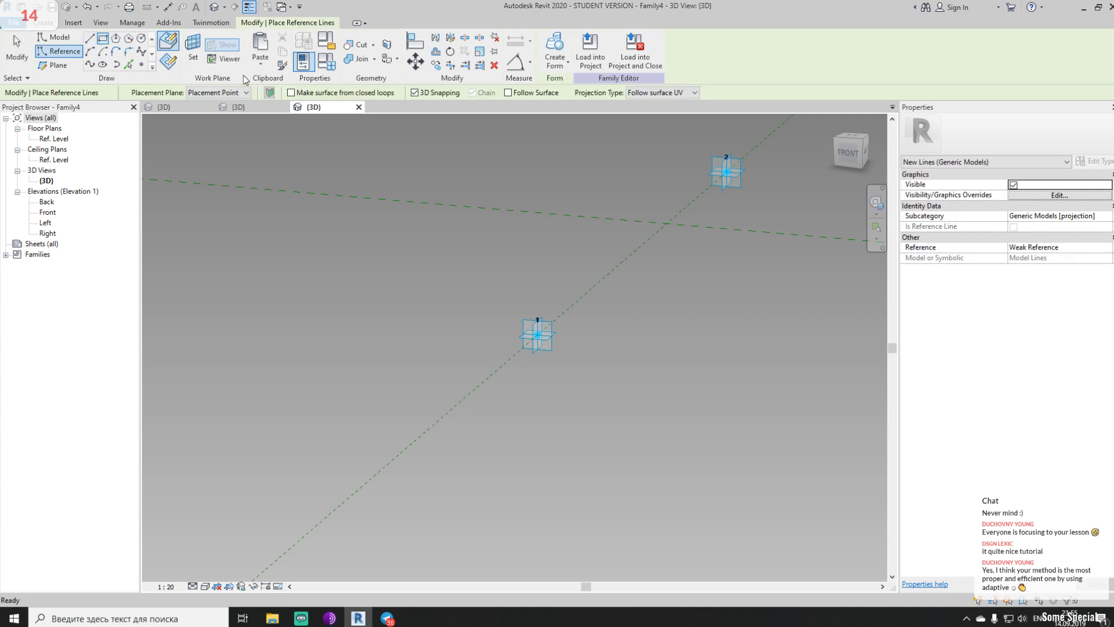
click(416, 93)
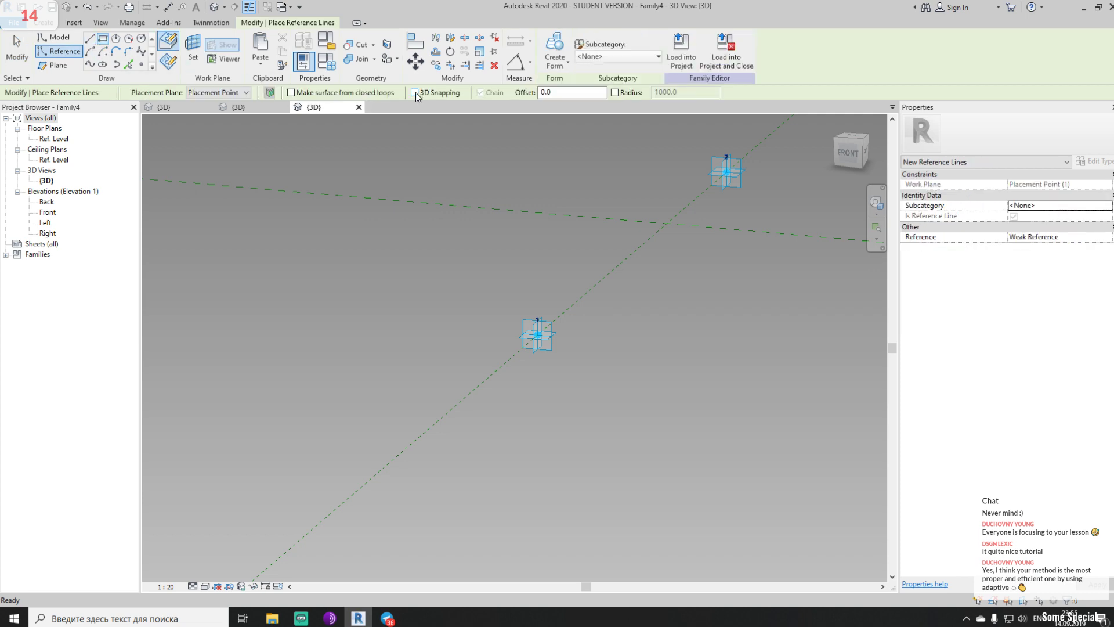
click(195, 53)
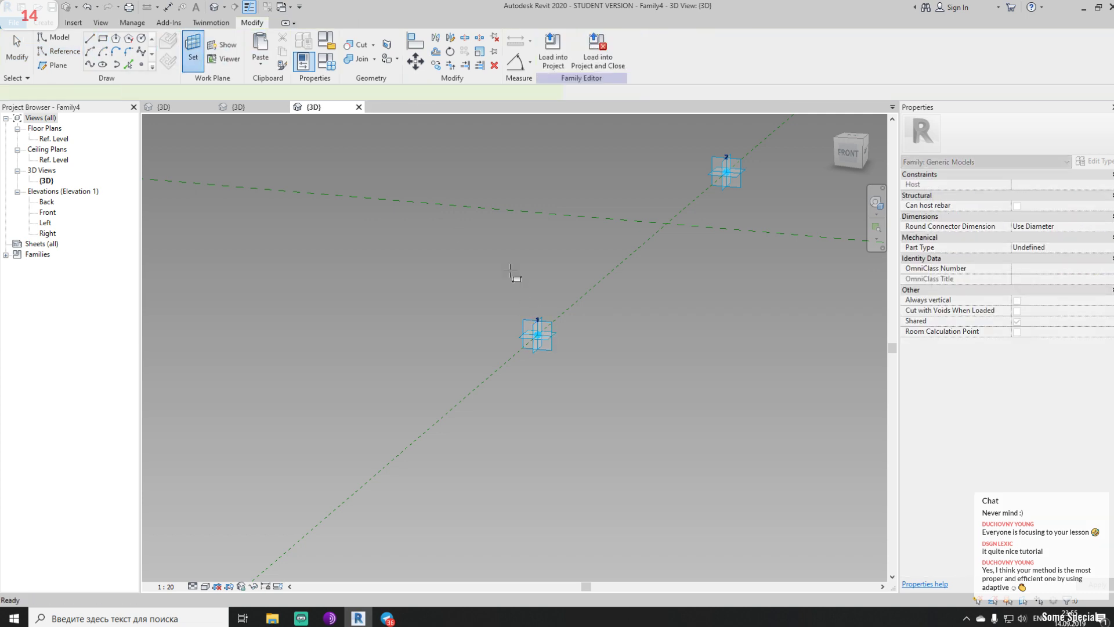
click(522, 282)
click(493, 284)
click(611, 394)
key(Escape)
key(Escape)
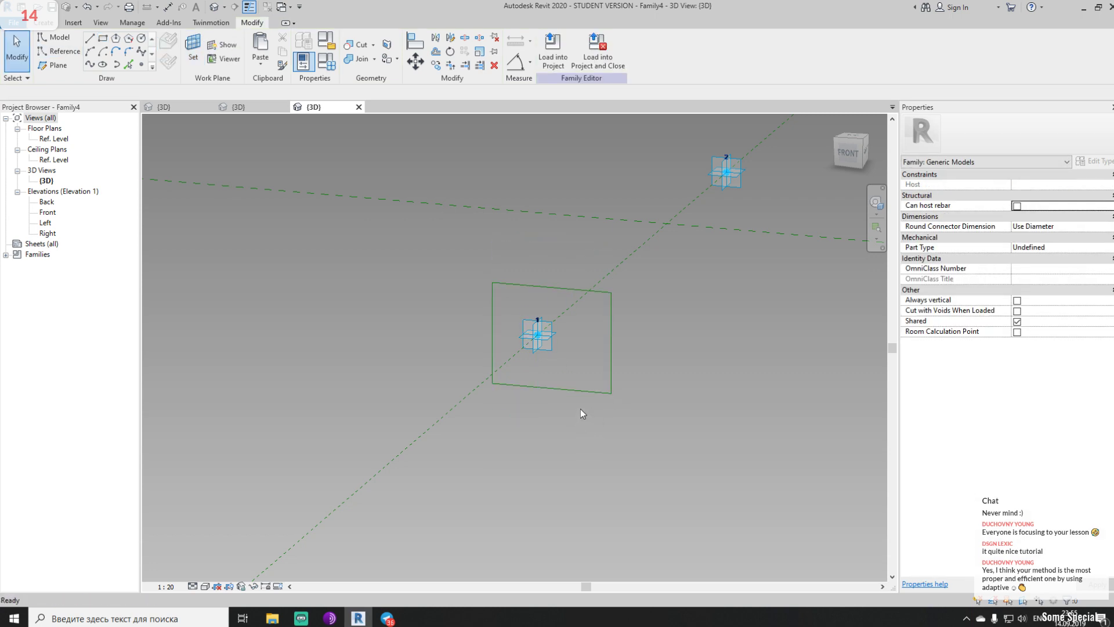
Try to equalize a dimension between the rectangle's vertical sides and adaptive point 1's central plane, and delete that dimension
key(d)
key(i)
click(497, 359)
click(536, 348)
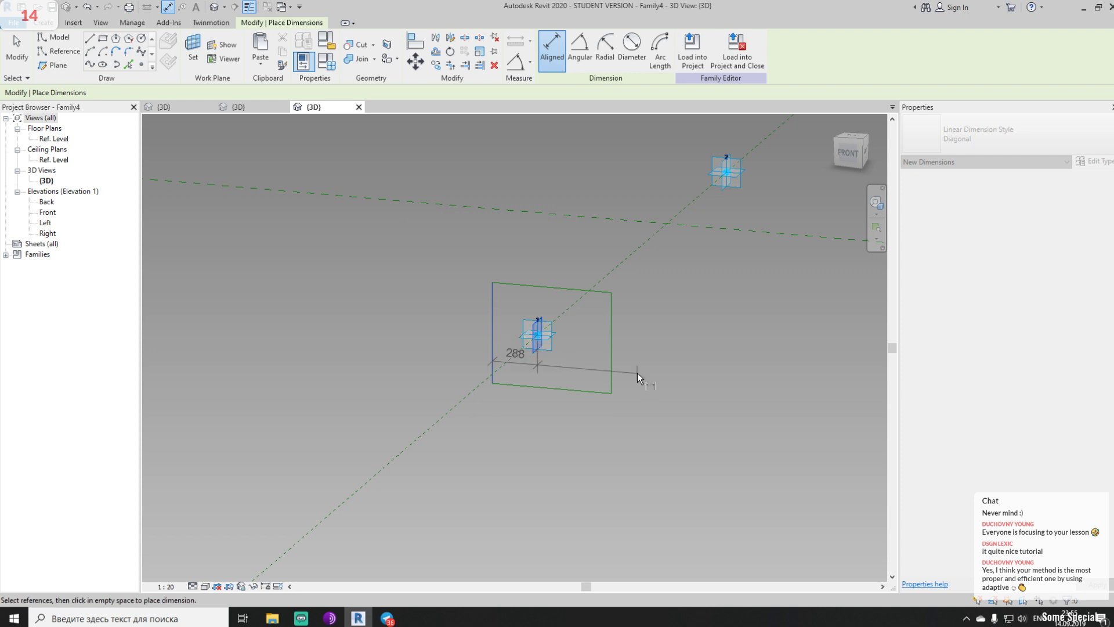
click(610, 377)
click(532, 455)
click(555, 419)
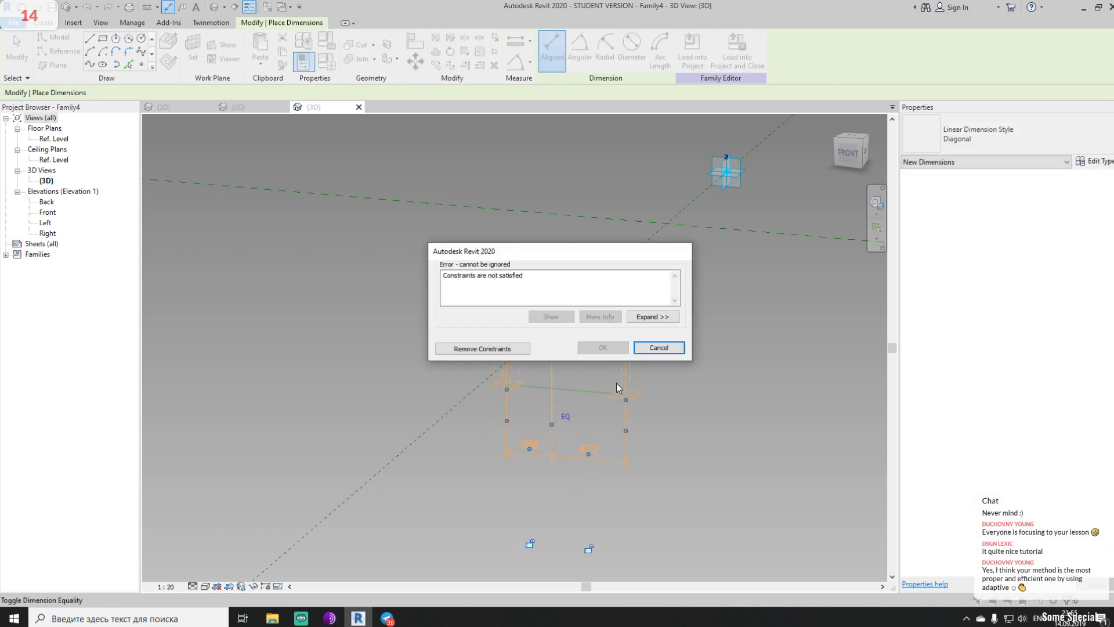
click(659, 347)
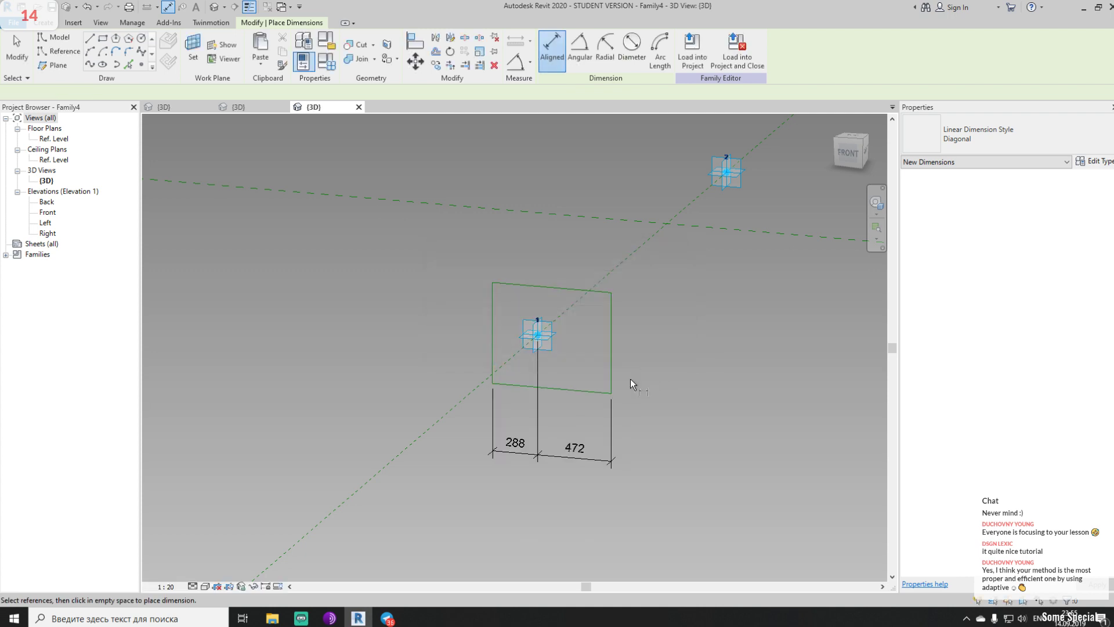
key(Escape)
click(580, 460)
key(Delete)
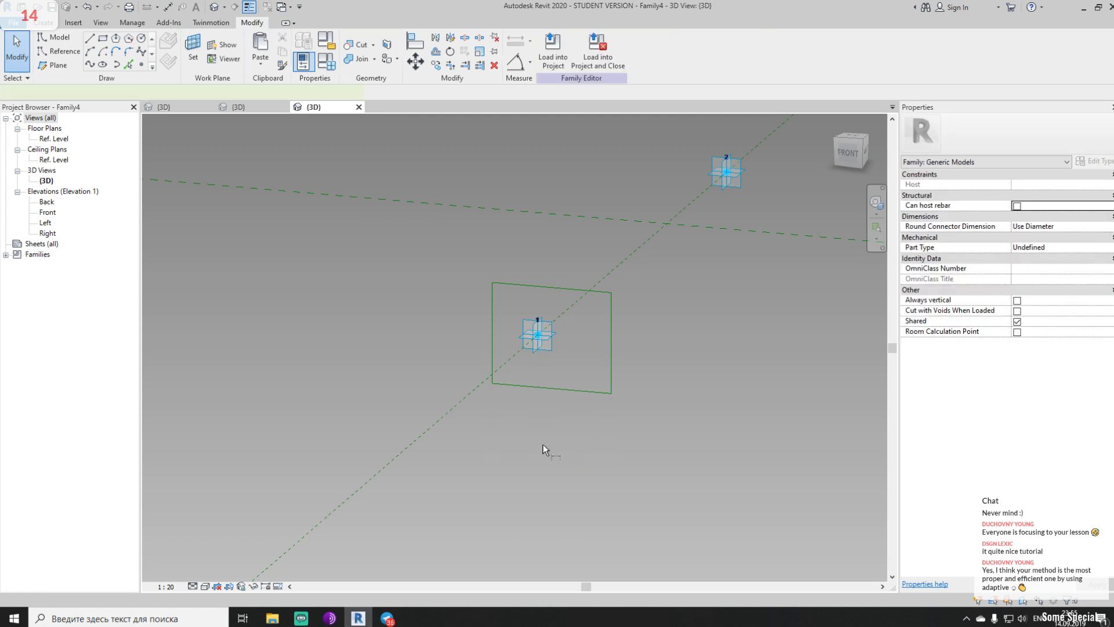
Try an equal-spacing dimension from the rectangle's vertical sides to the Center (Left/Right) reference plane
key(d)
key(i)
click(489, 343)
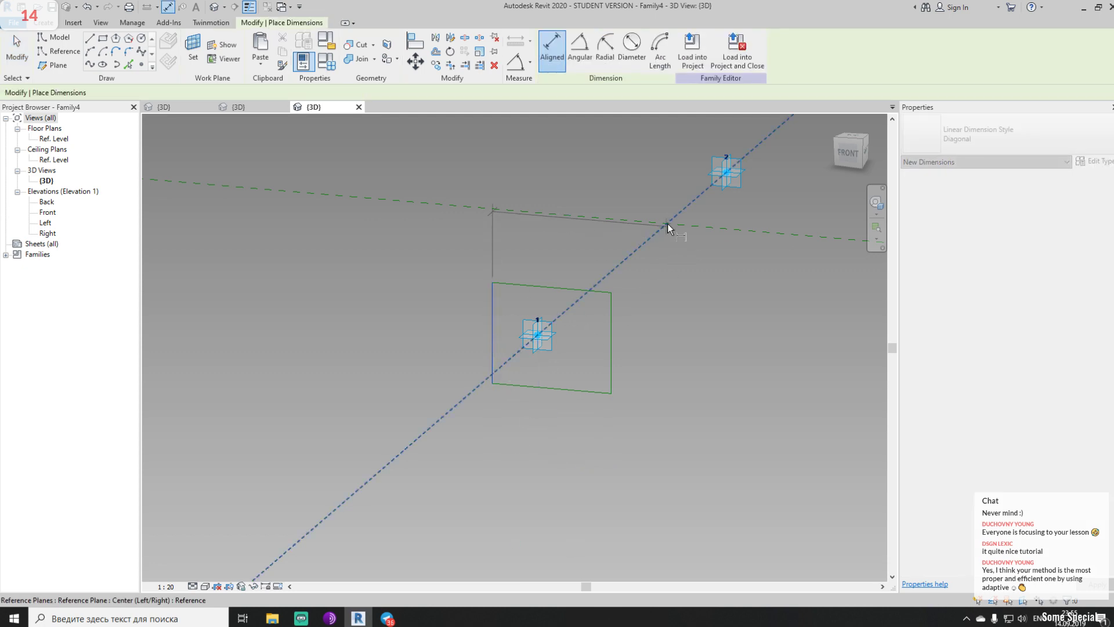
click(610, 354)
click(582, 469)
click(549, 423)
key(Escape)
key(Escape)
mouse_move(645, 454)
shift+middle_down()
mouse_move(690, 434)
mouse_move(640, 434)
shift+middle_up()
click(604, 430)
key(Escape)
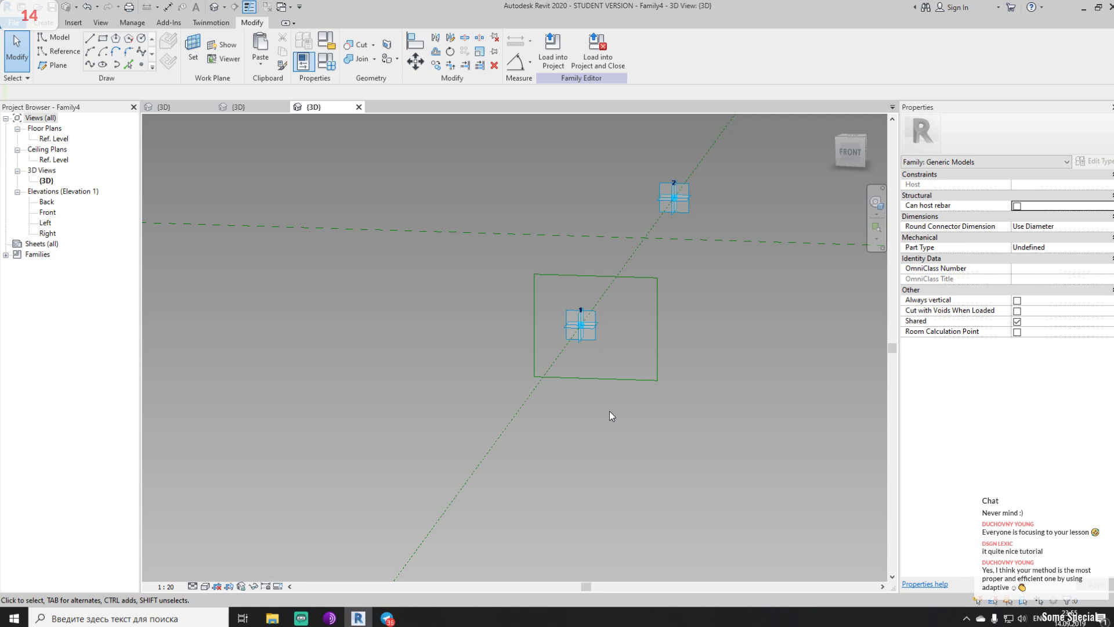
mouse_move(626, 372)
shift+middle_down()
mouse_move(637, 378)
mouse_move(623, 381)
shift+middle_up()
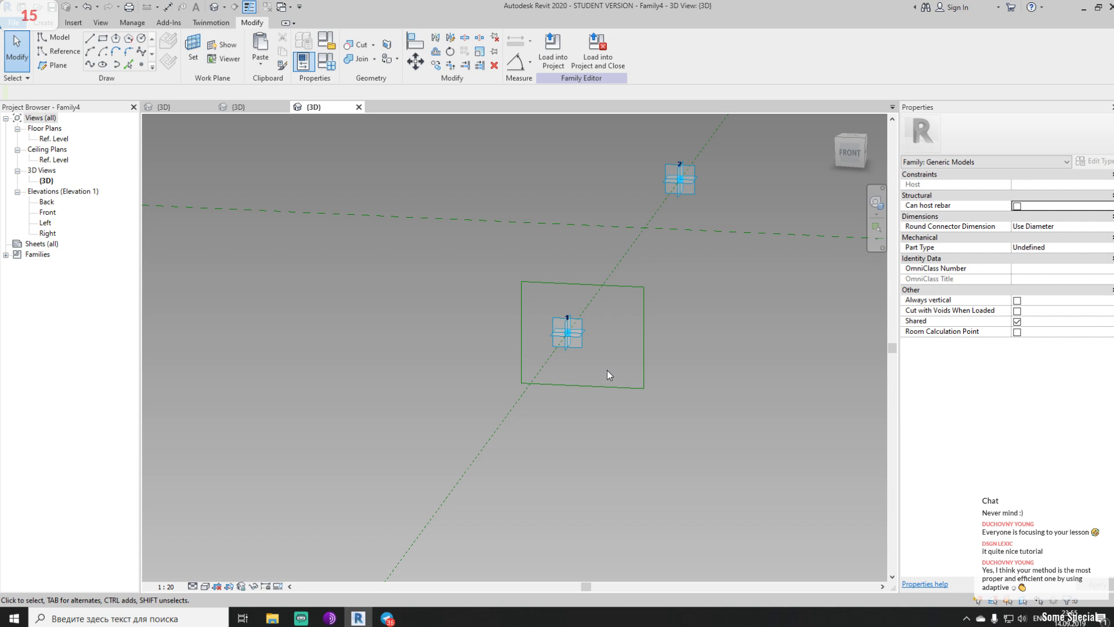
Try an equal-spacing dimension from the rectangle's vertical sides to adaptive point 1's own vertical plane, and delete that dimension
scroll(607, 370, down, 4)
scroll(607, 371, up, 3)
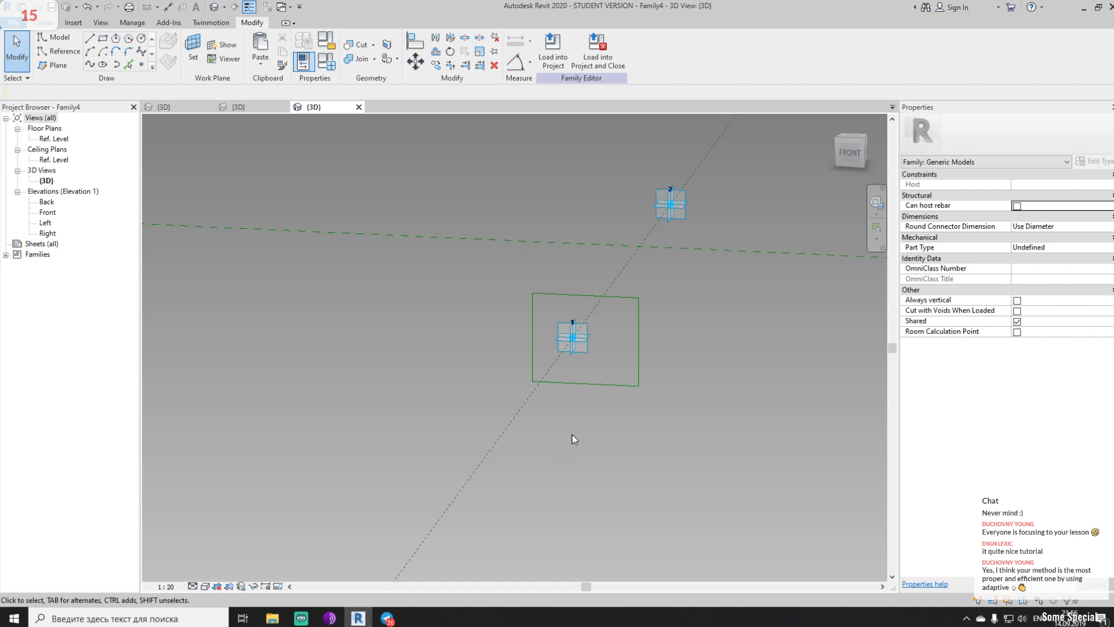
key(d)
key(i)
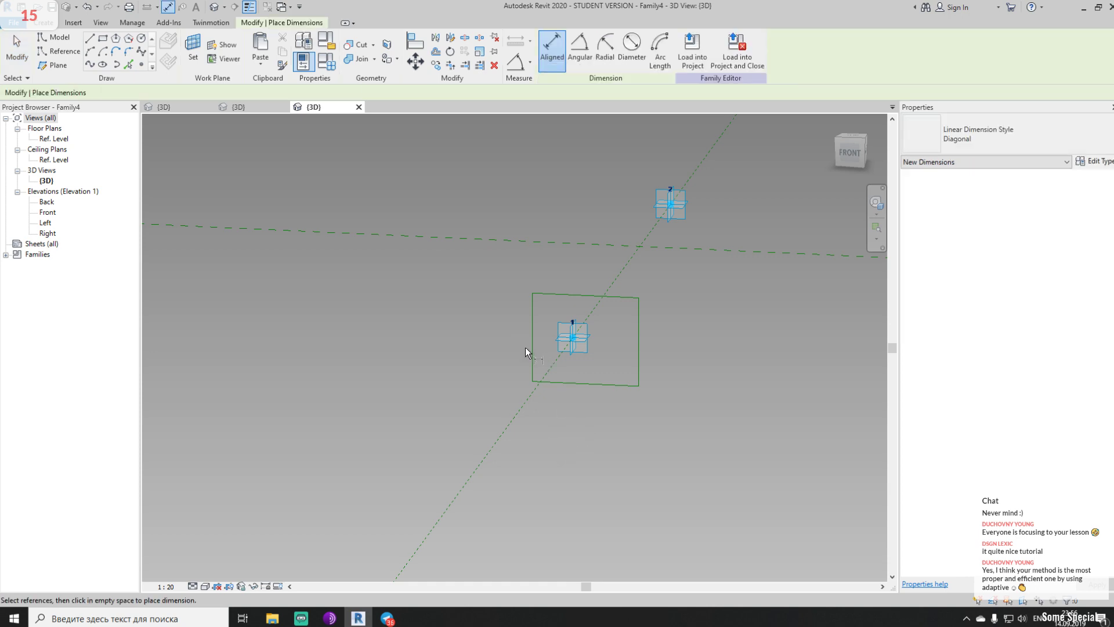
click(574, 340)
click(644, 379)
click(580, 429)
click(585, 396)
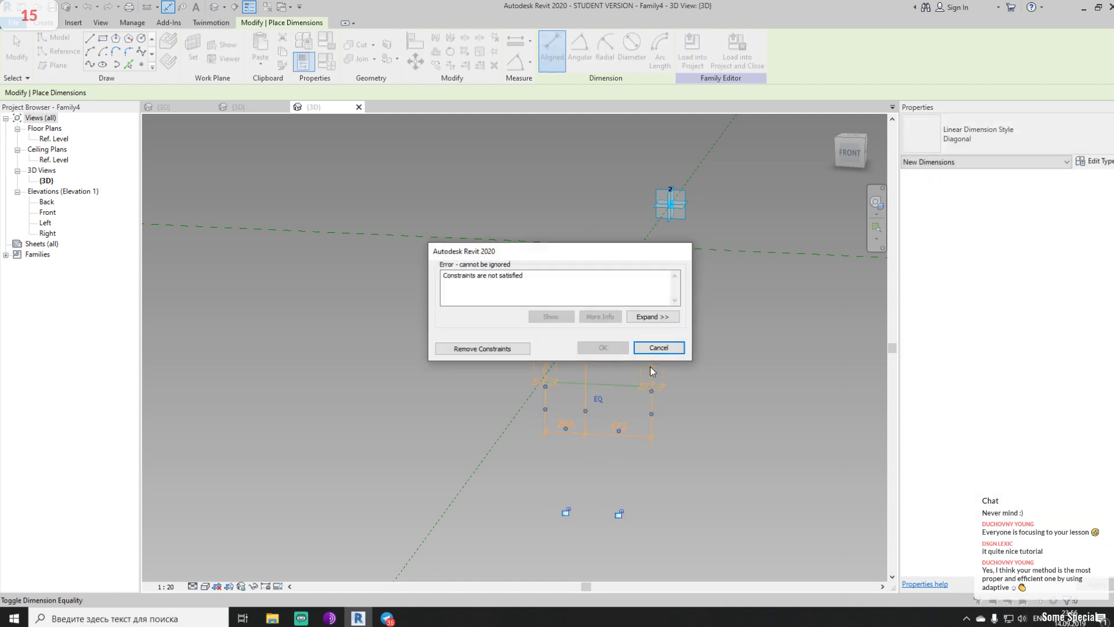
click(640, 348)
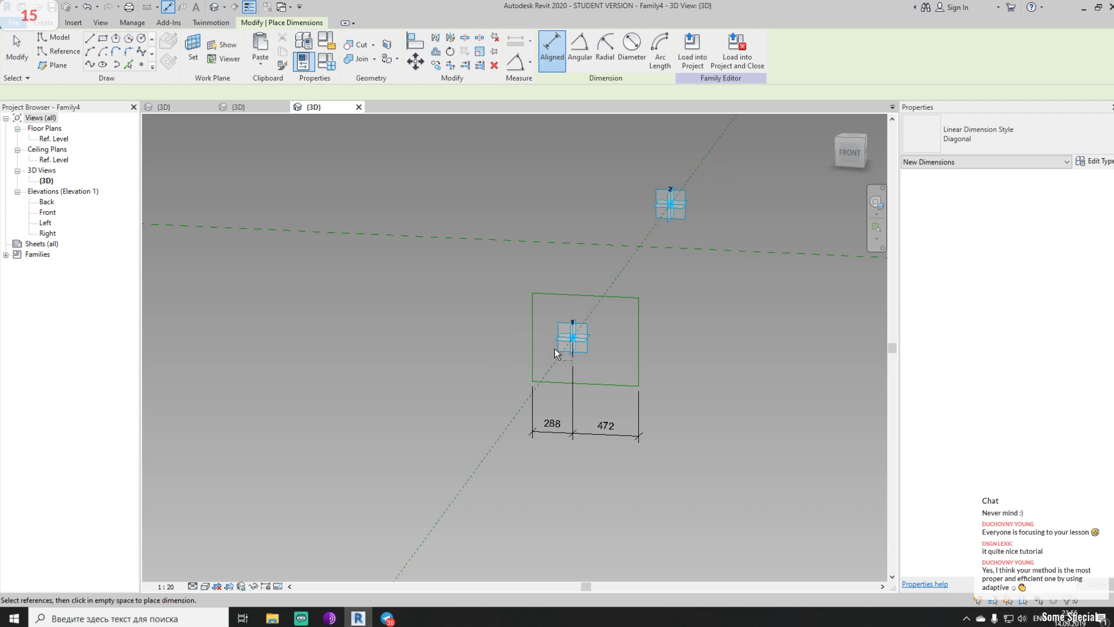
key(Escape)
key(Escape)
click(575, 424)
key(Delete)
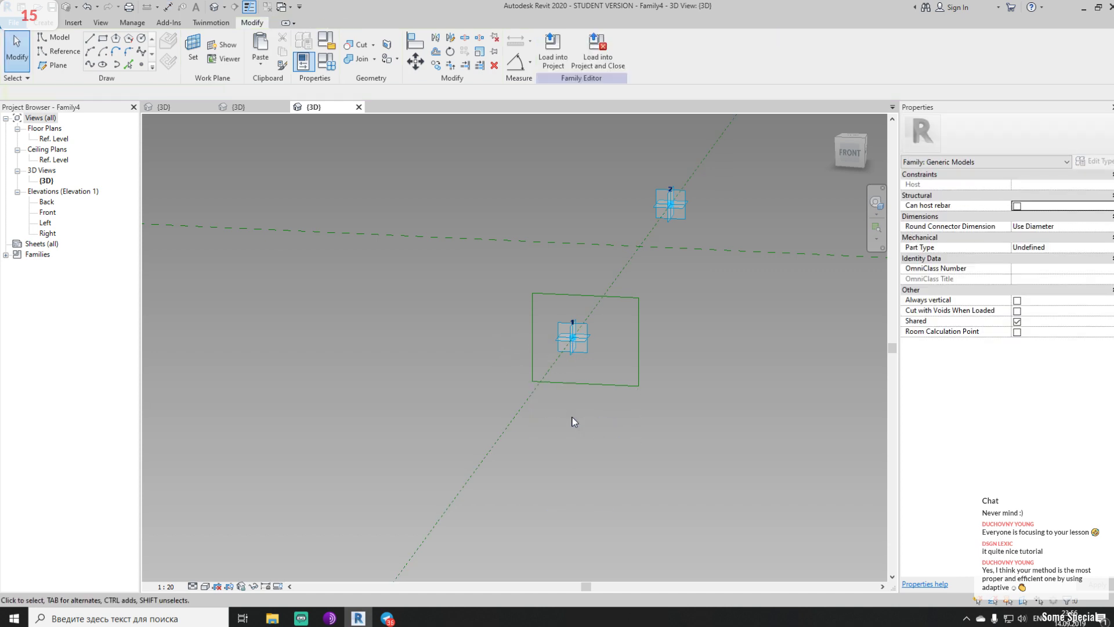
Try aligning adaptive point 1 with the central reference plane running through the adaptive points, and undo the alignment
key(a)
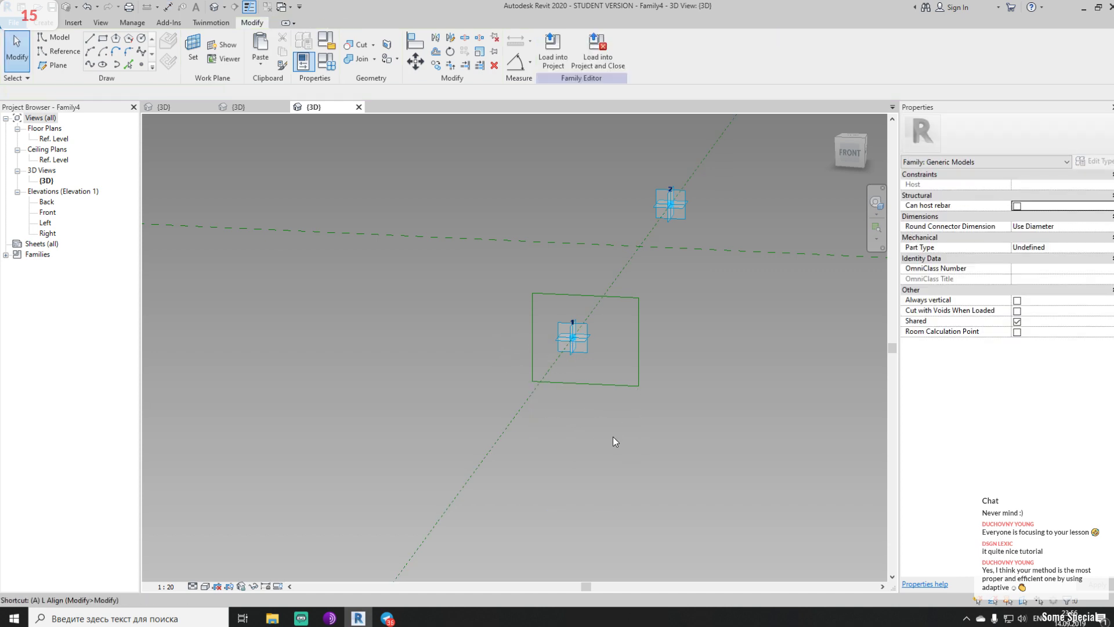
key(l)
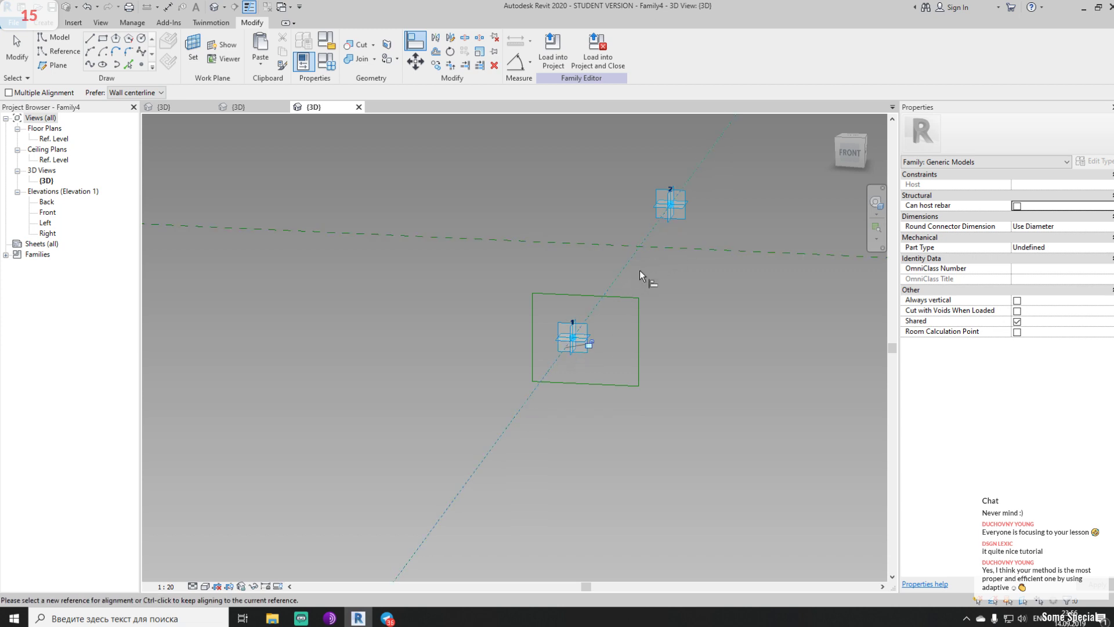
middle_drag(706, 239, 536, 362)
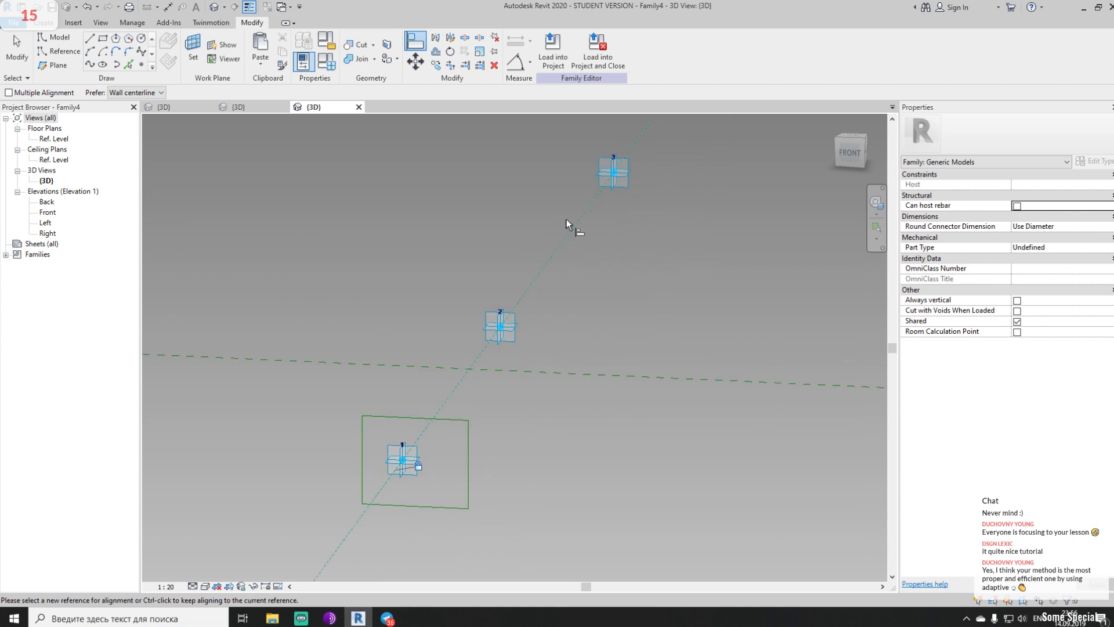
key(ctrl+z)
key(ctrl+z)
key(ctrl+z)
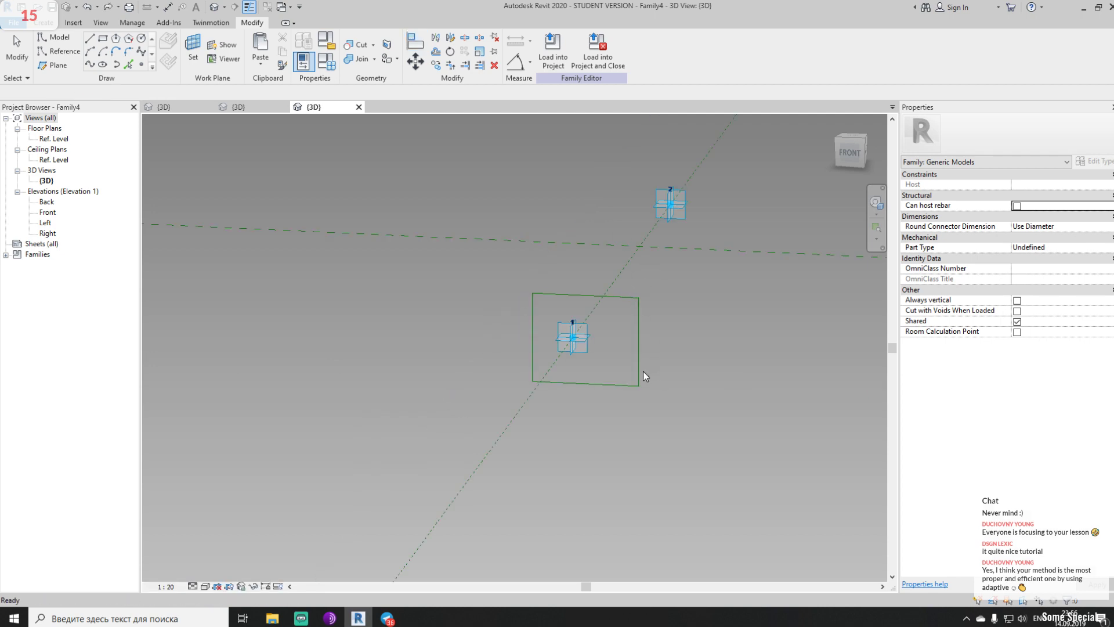
middle_drag(628, 381, 595, 417)
key(Escape)
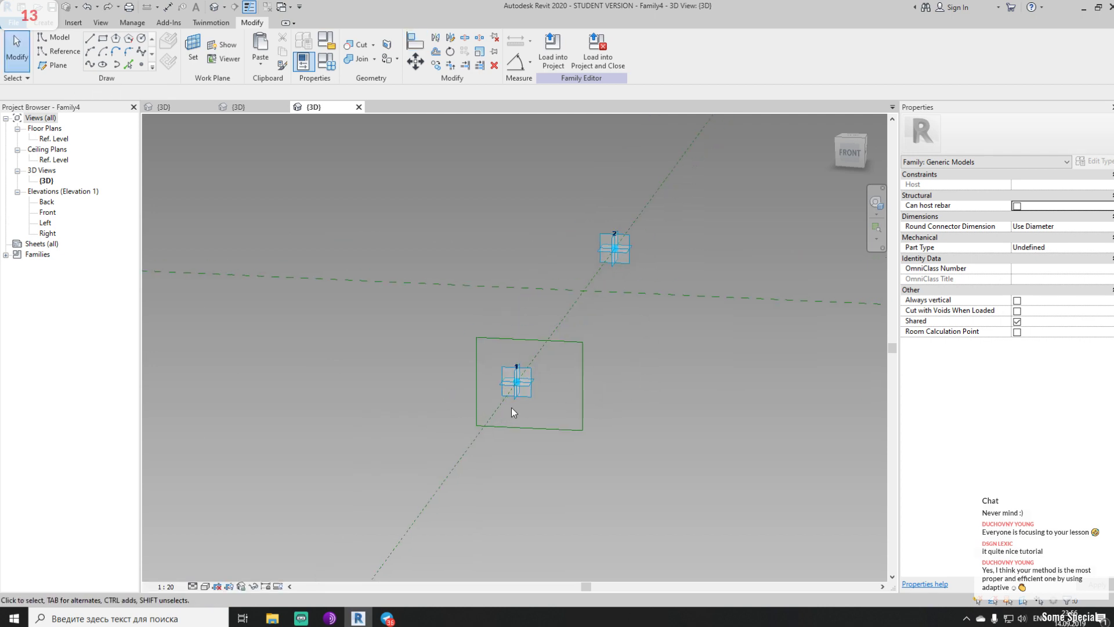
Retry equalizing a dimension string across the rectangle's vertical sides and adaptive point 1's vertical plane, and remove the string
middle_drag(510, 410, 514, 387)
key(d)
key(i)
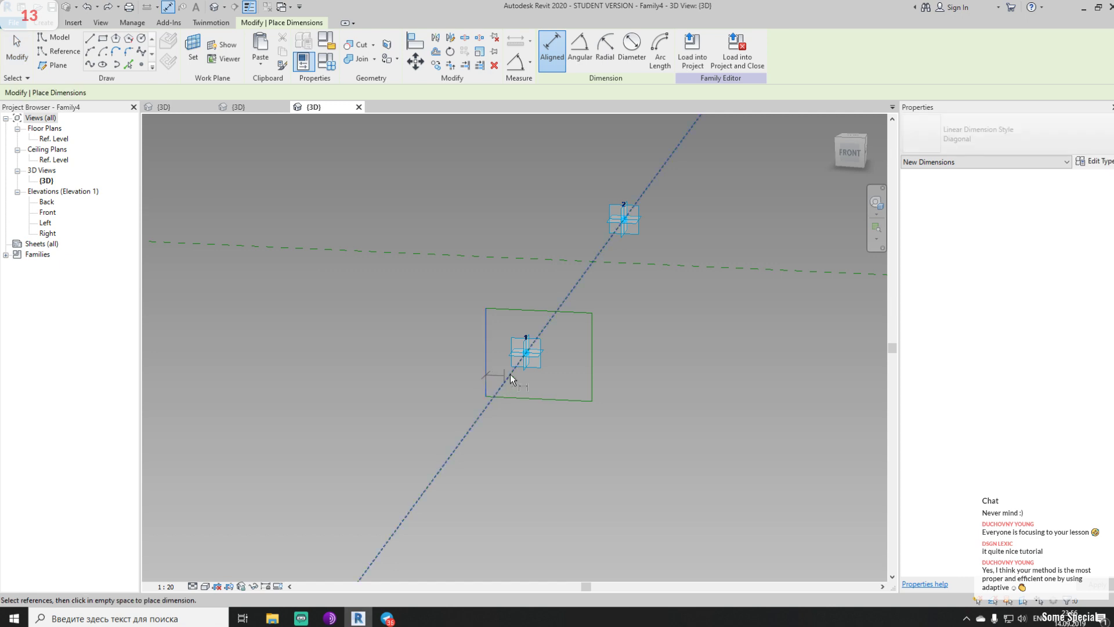
click(504, 375)
click(526, 353)
click(586, 356)
click(538, 417)
click(538, 415)
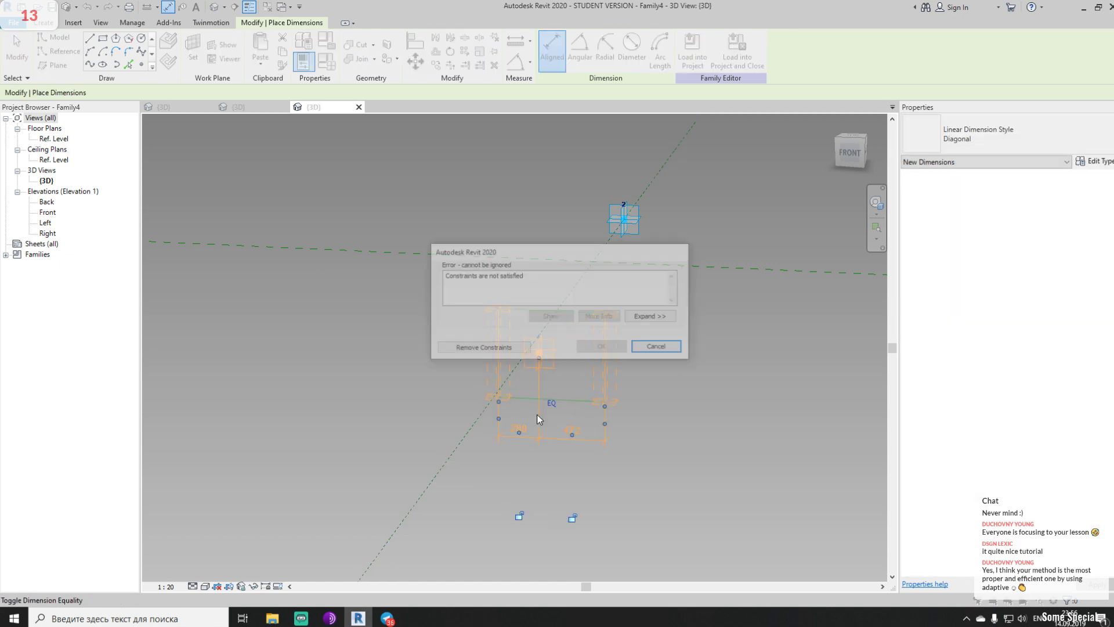
click(646, 352)
key(Escape)
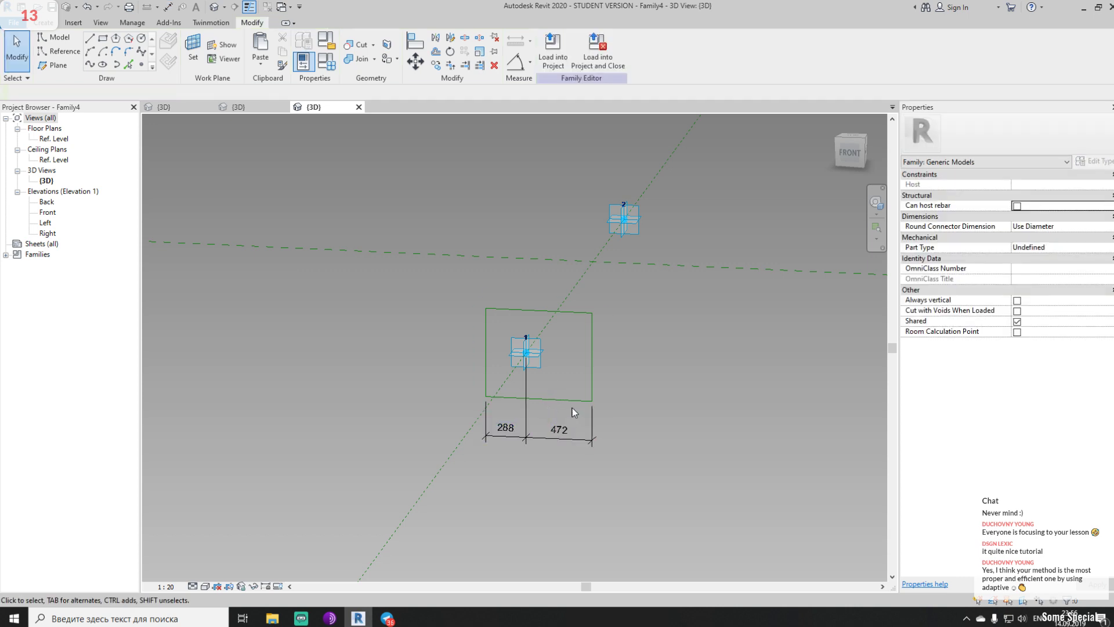
click(553, 446)
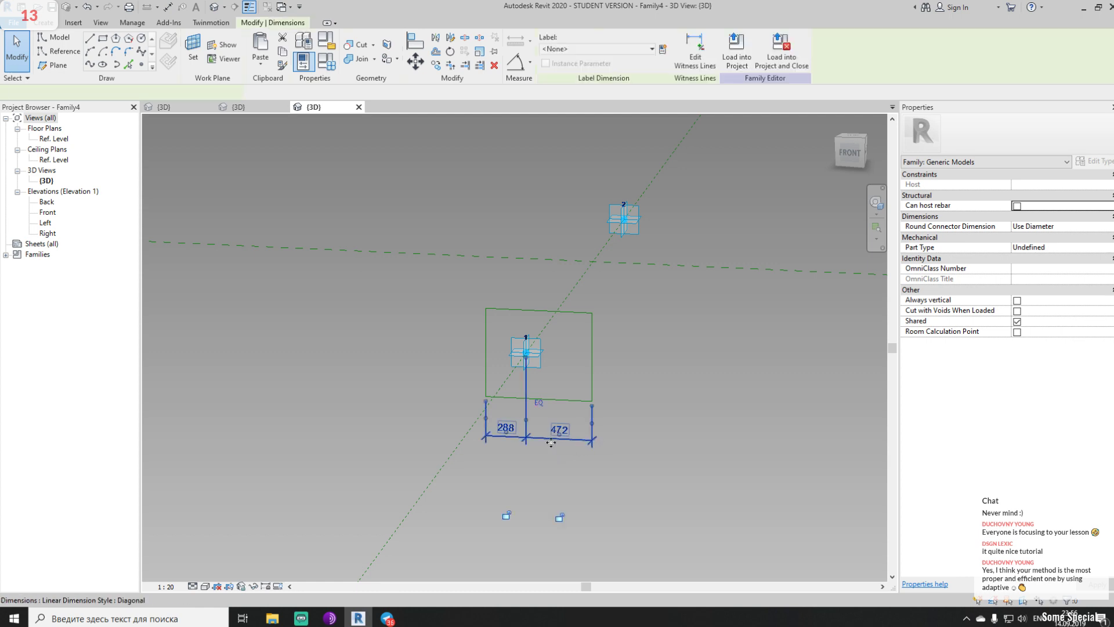
key(Delete)
middle_drag(586, 404, 541, 411)
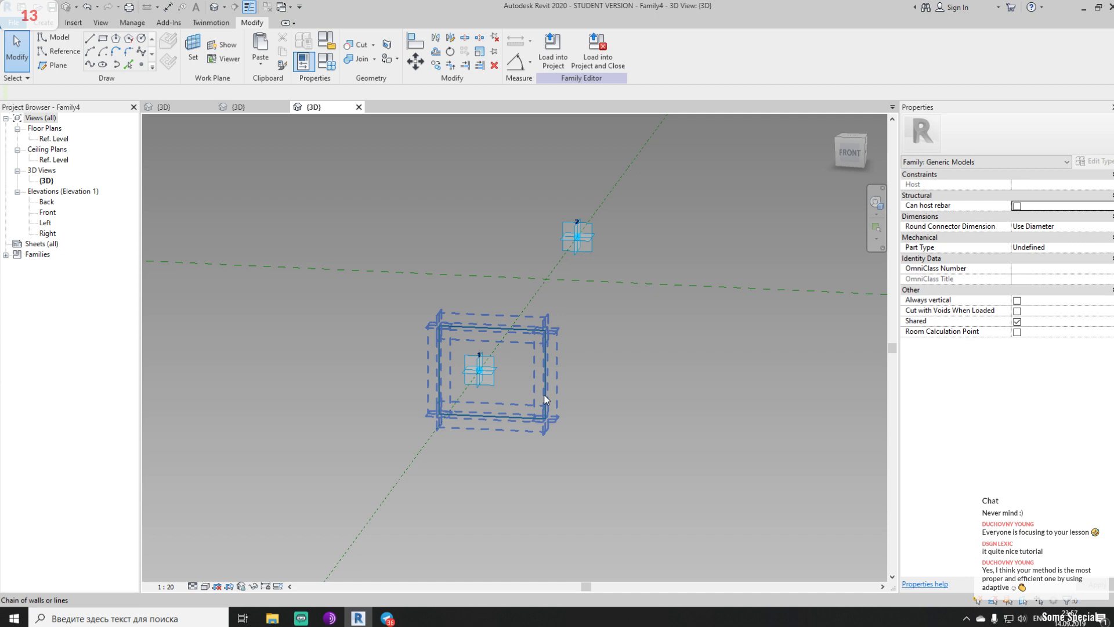
In the front 3D view, draw one horizontal reference plane above and one below the rectangle around adaptive point 1
click(854, 152)
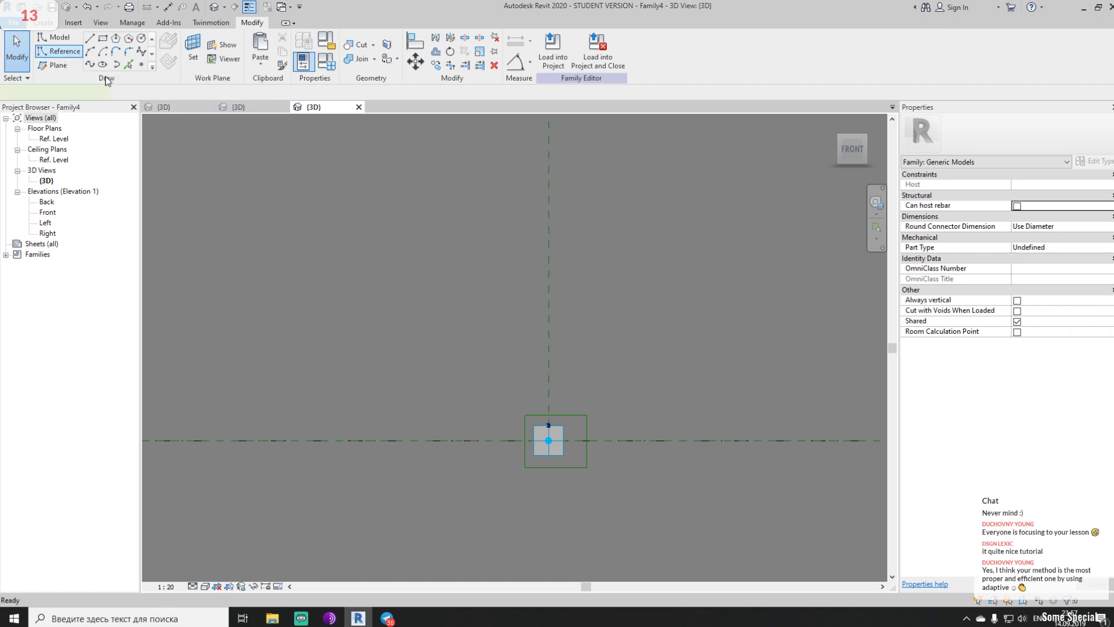
click(55, 65)
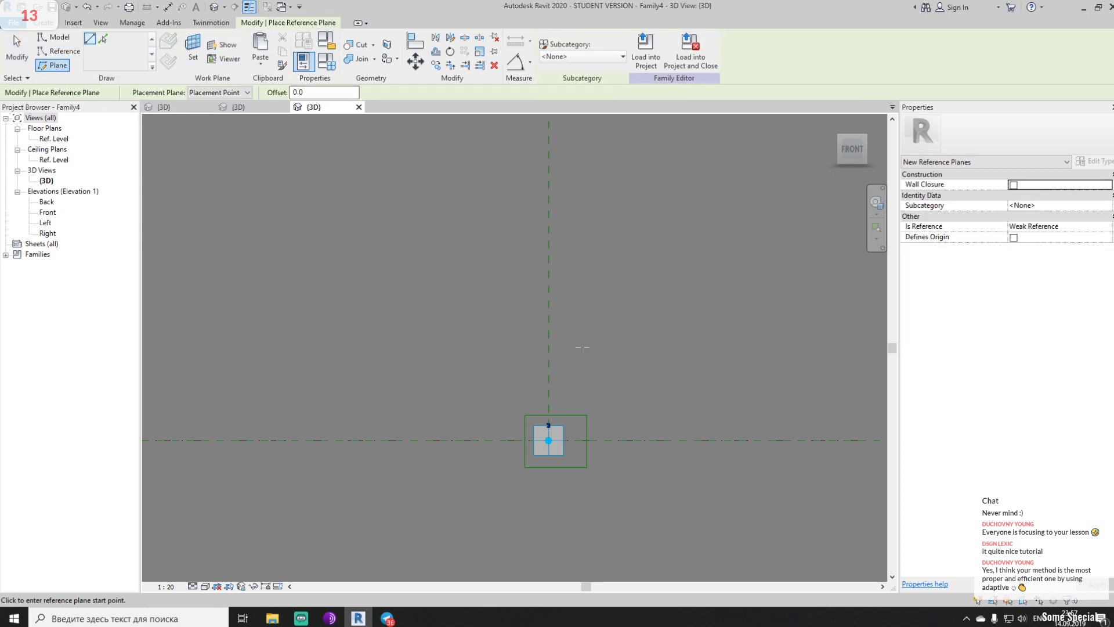
click(491, 389)
click(649, 389)
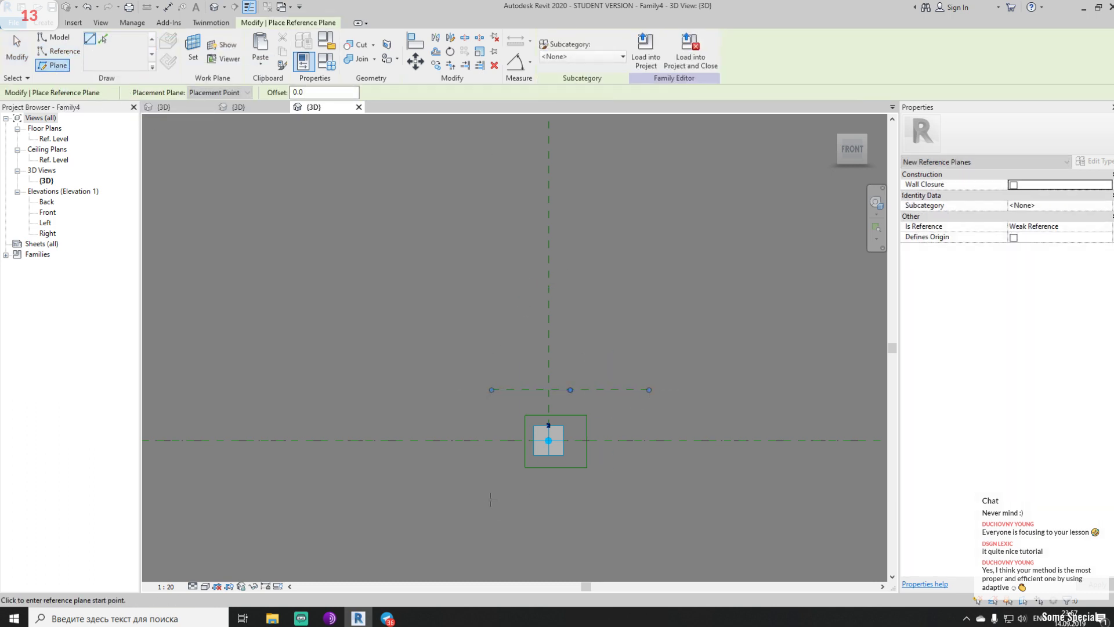
click(491, 498)
click(656, 498)
key(Escape)
Dimension the two horizontal reference planes to adaptive point 1's horizontal plane and make the spacing equal
middle_drag(594, 336, 609, 283)
shift+middle_drag(606, 326, 677, 385)
key(d)
key(i)
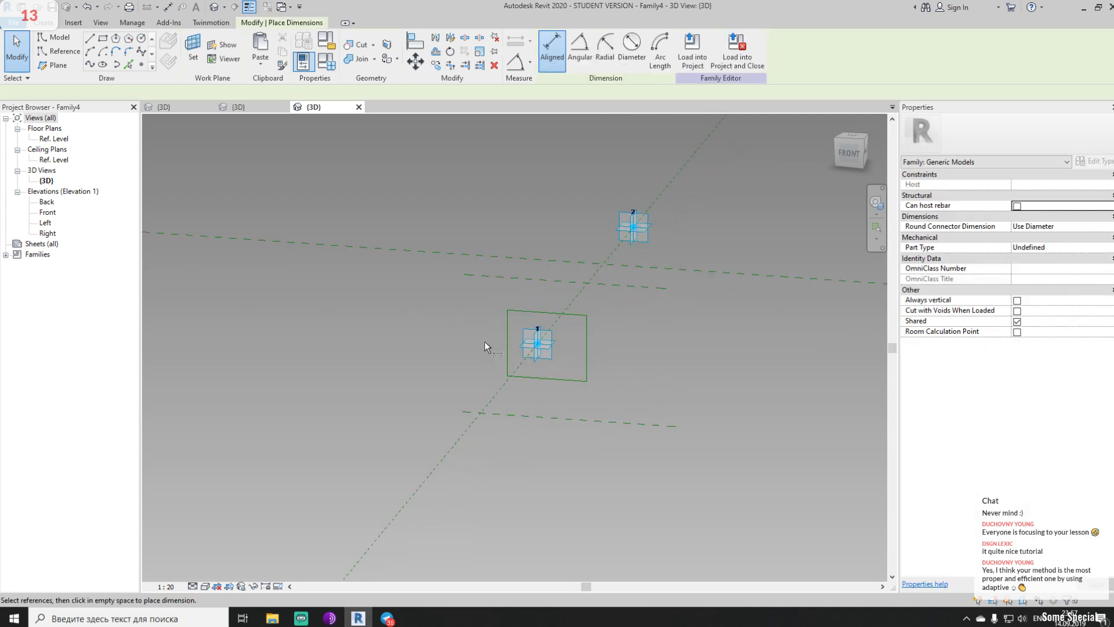
scroll(495, 323, up, 2)
click(483, 253)
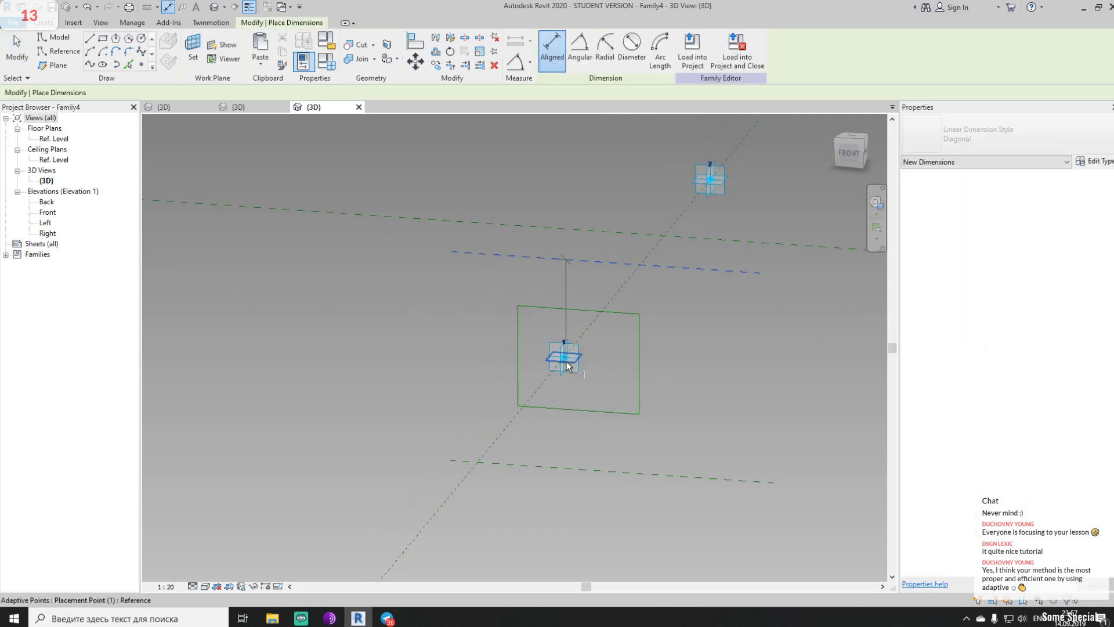
click(683, 478)
click(764, 434)
click(806, 376)
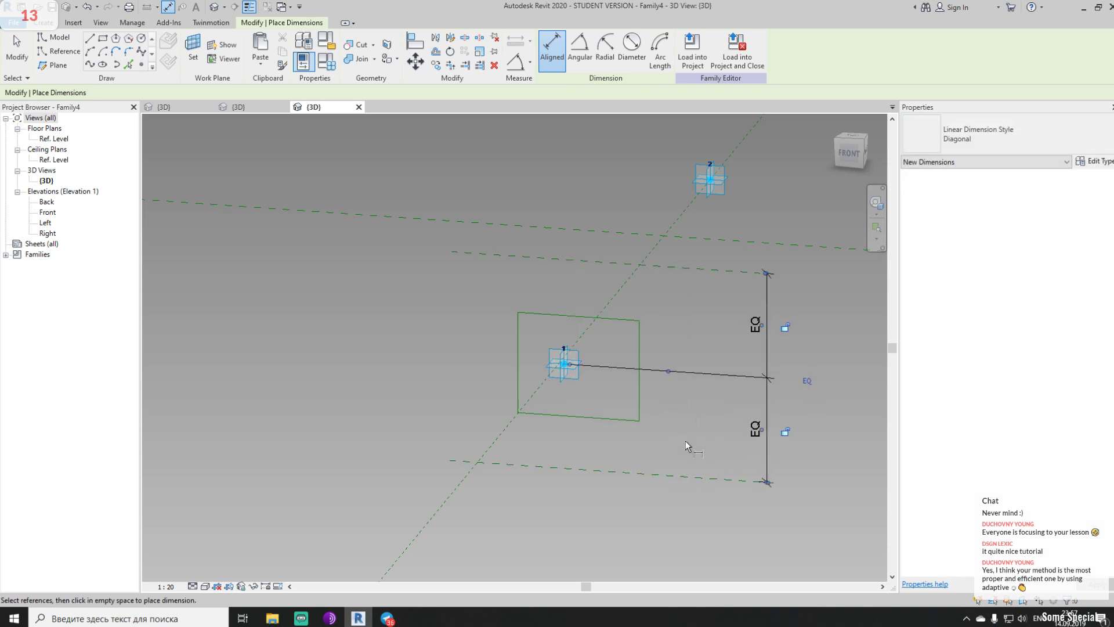
middle_drag(681, 430, 625, 422)
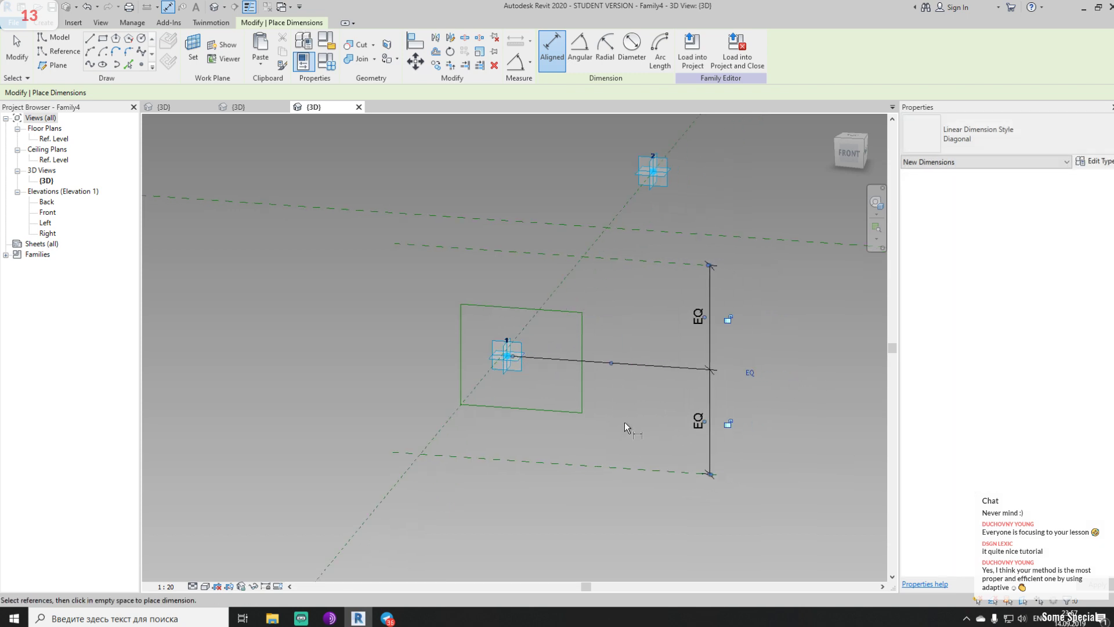
key(Escape)
key(Escape)
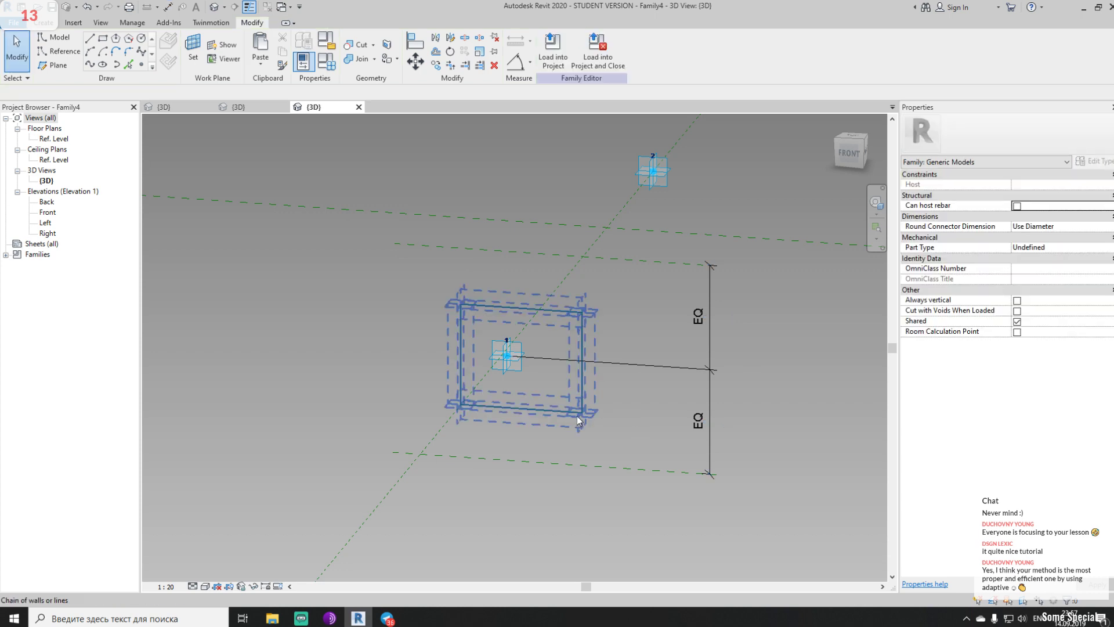
Align the rectangle's top and bottom sides with the upper and lower horizontal reference planes
key(a)
key(l)
click(556, 255)
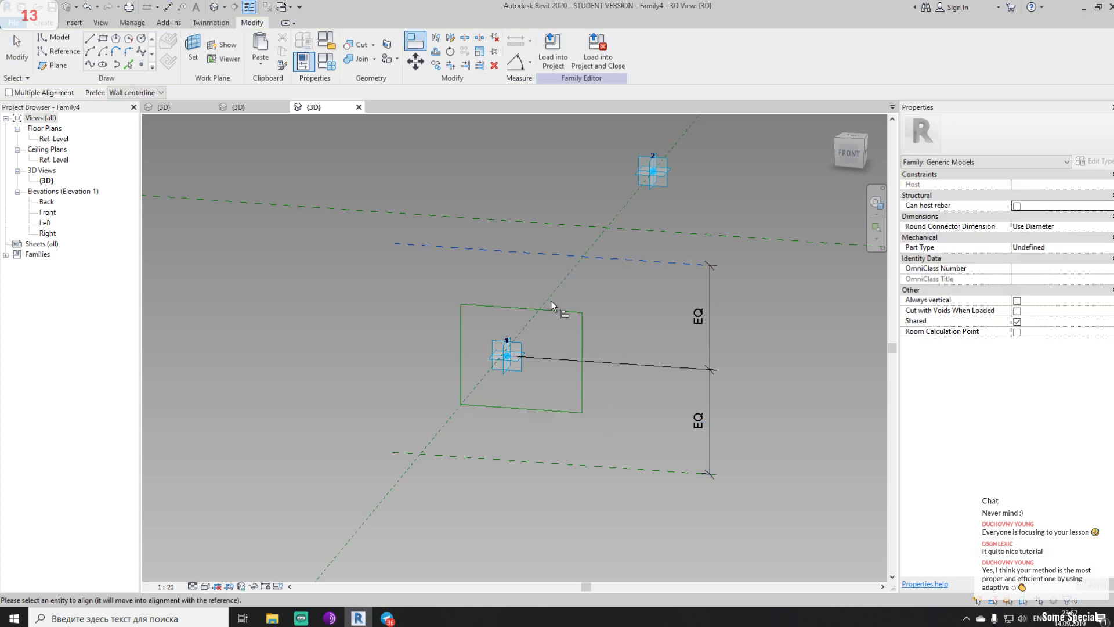
click(542, 306)
click(558, 464)
click(563, 412)
key(Escape)
key(Escape)
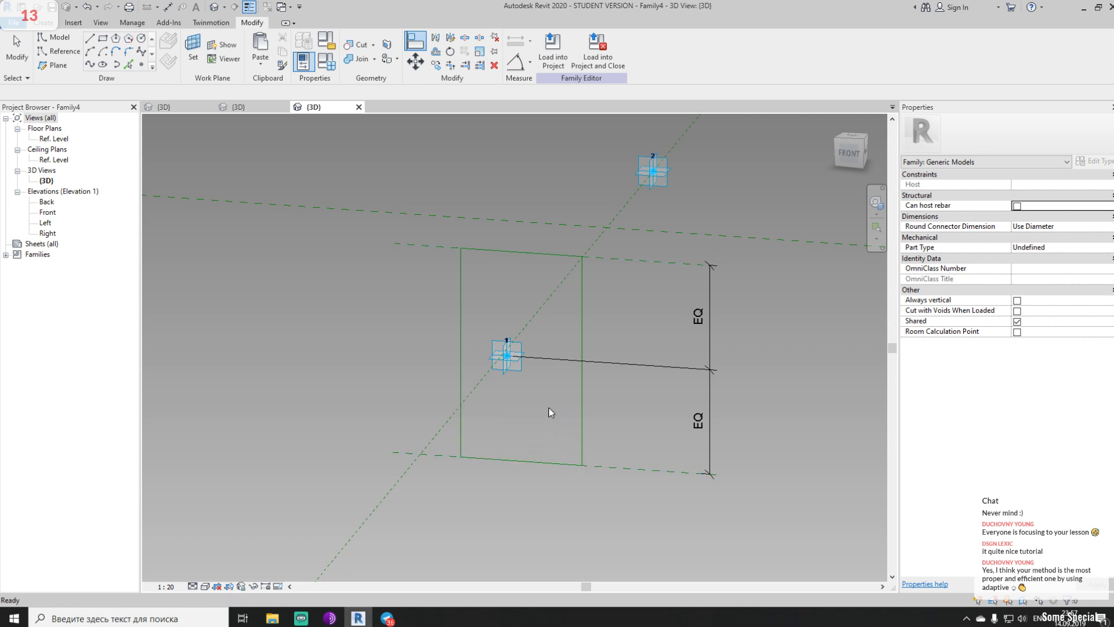
Draw a vertical reference plane on each side of the rectangle around adaptive point 1
click(55, 65)
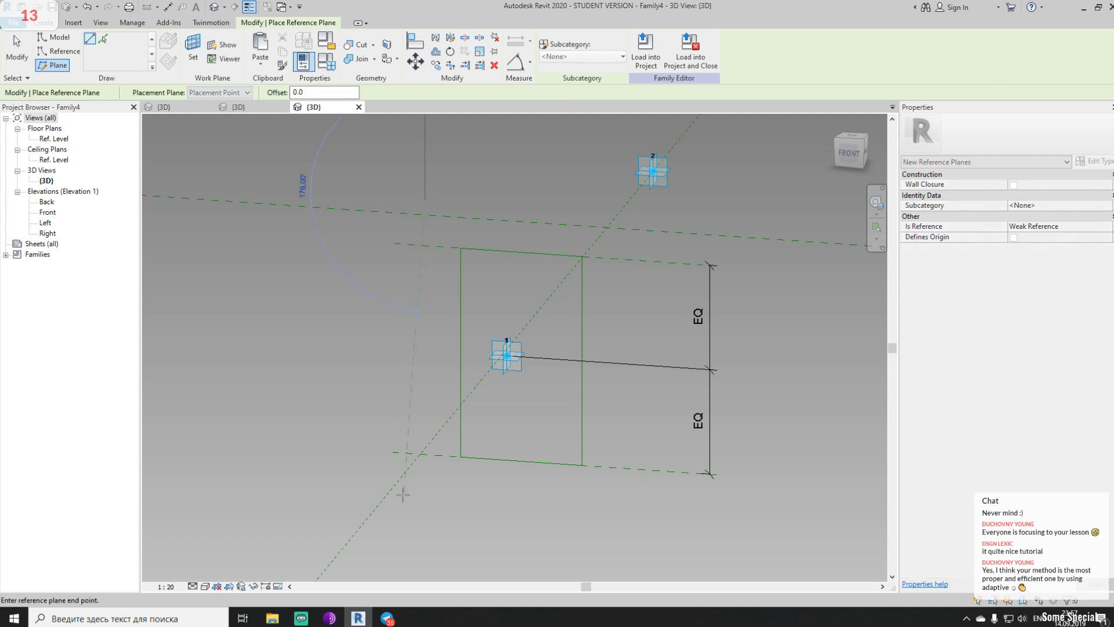
click(423, 486)
shift+middle_drag(527, 491, 526, 428)
click(611, 145)
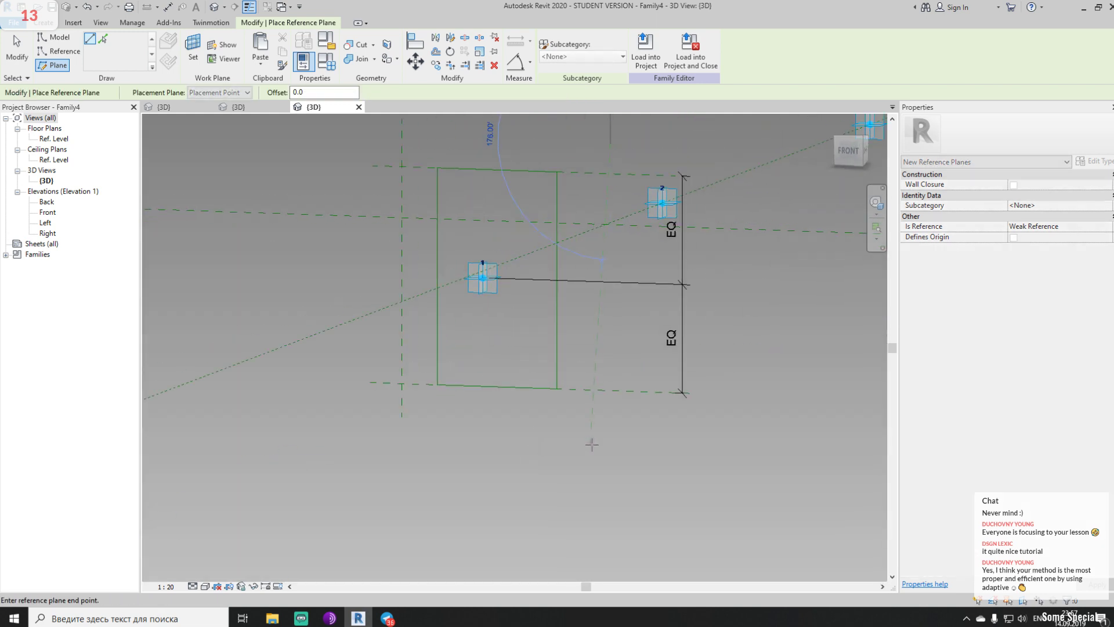
key(Escape)
key(Escape)
Dimension the two vertical reference planes to adaptive point 1's vertical plane and make the spacing equal
scroll(582, 438, down, 4)
shift+middle_drag(617, 405, 561, 451)
scroll(558, 435, up, 3)
key(d)
key(i)
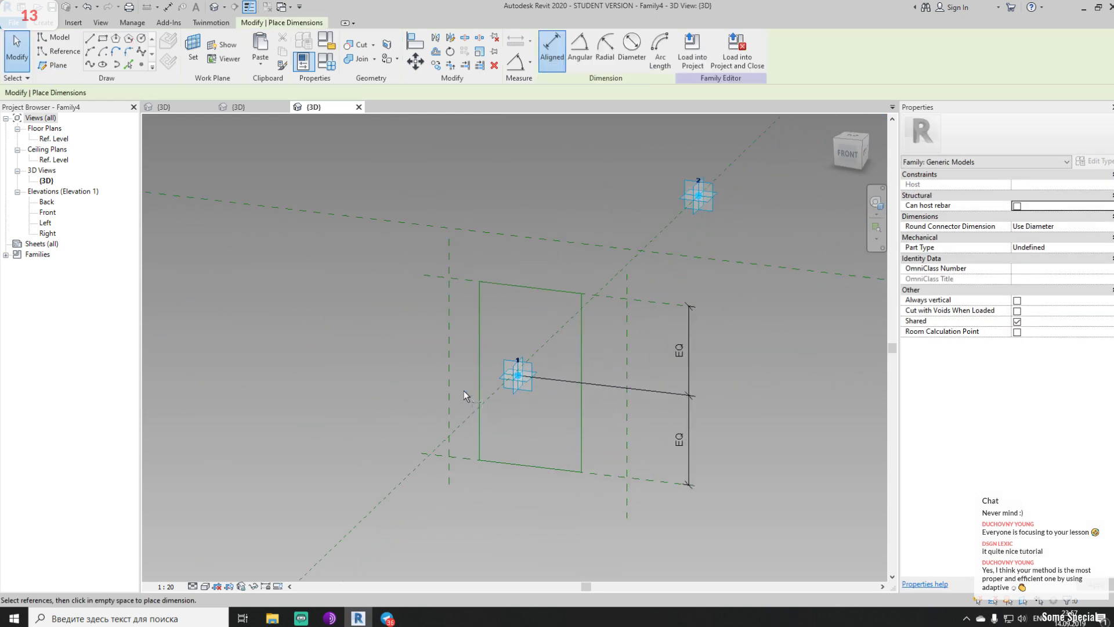
click(449, 379)
click(516, 376)
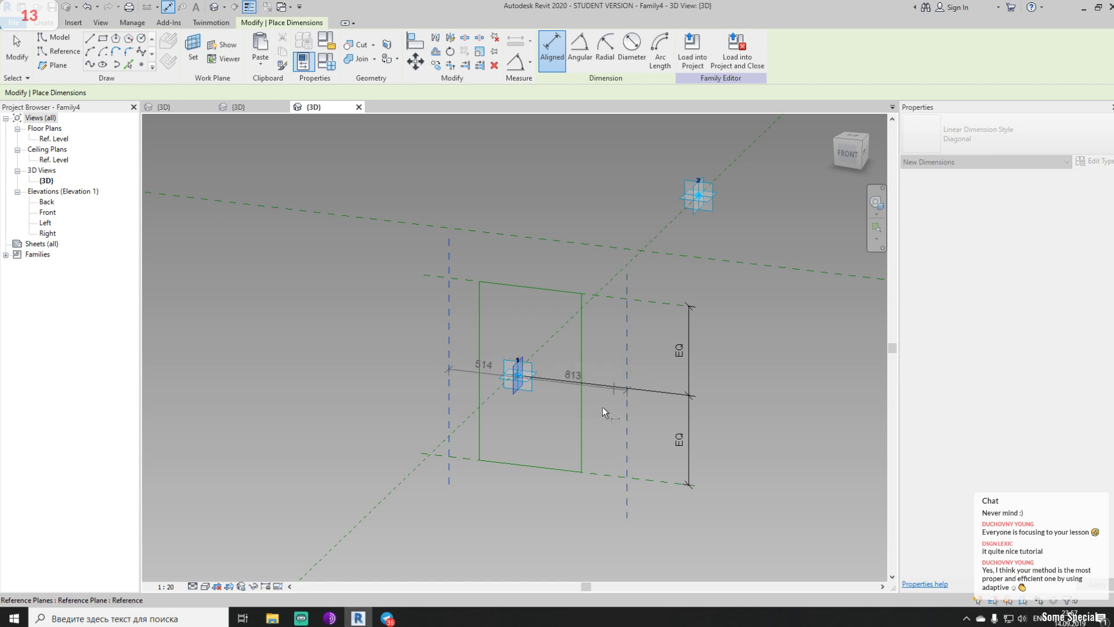
click(622, 380)
click(535, 536)
click(539, 493)
Add overall dimensions between the two vertical reference planes and between the two horizontal reference planes
middle_drag(597, 454, 564, 351)
scroll(566, 388, down, 2)
click(457, 351)
click(574, 340)
click(535, 458)
click(596, 264)
click(591, 356)
click(702, 385)
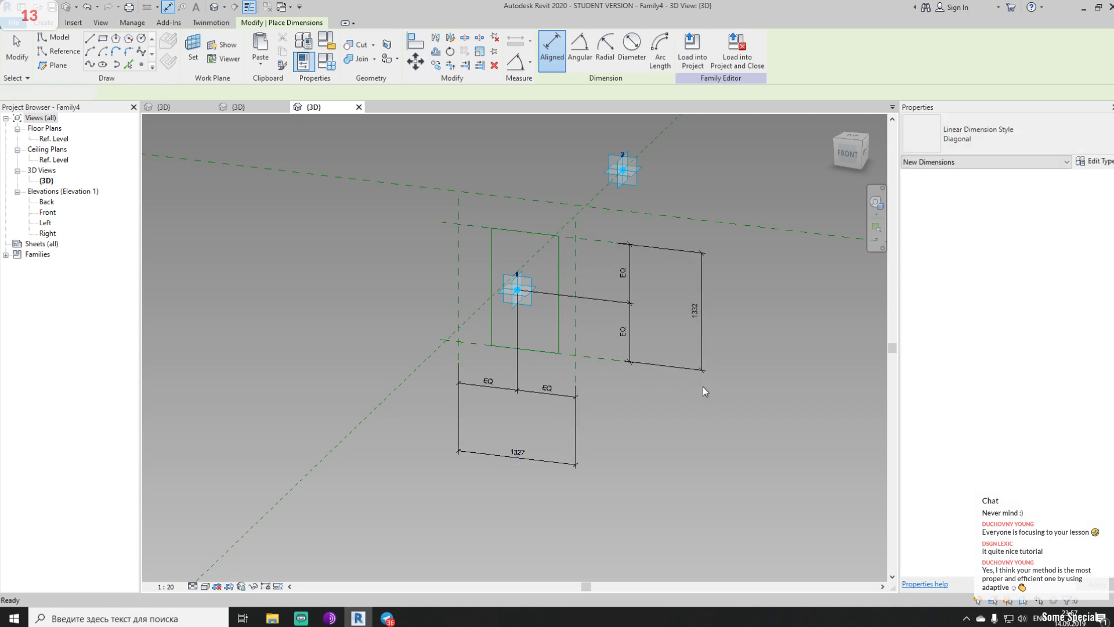
key(Escape)
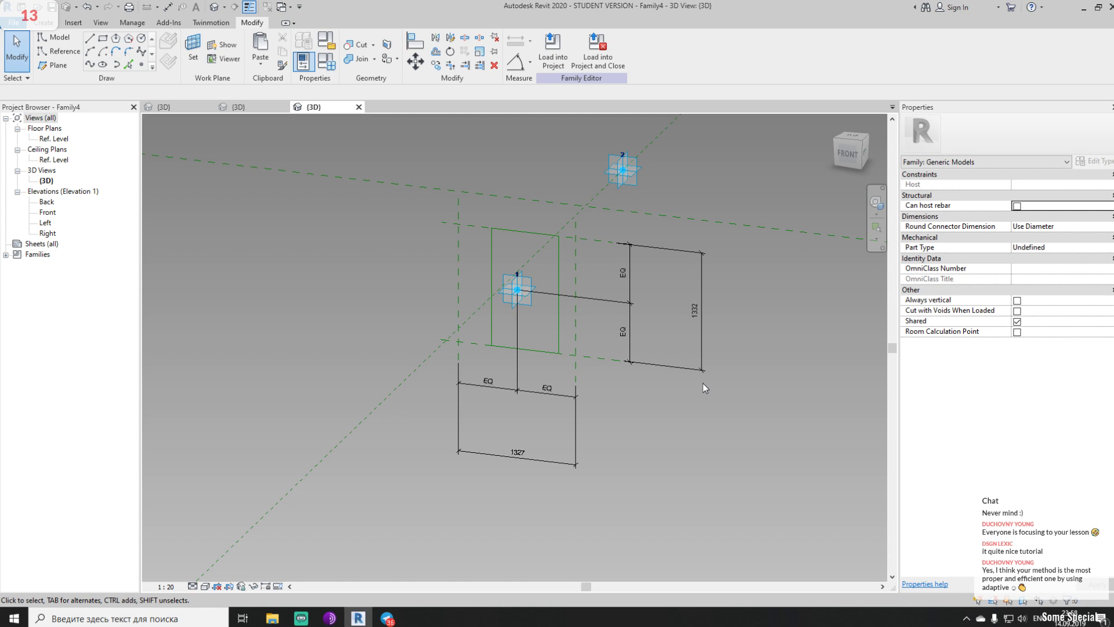
Label the overall width dimension between the vertical reference planes with a new type family parameter named W
shift+middle_drag(712, 394, 517, 448)
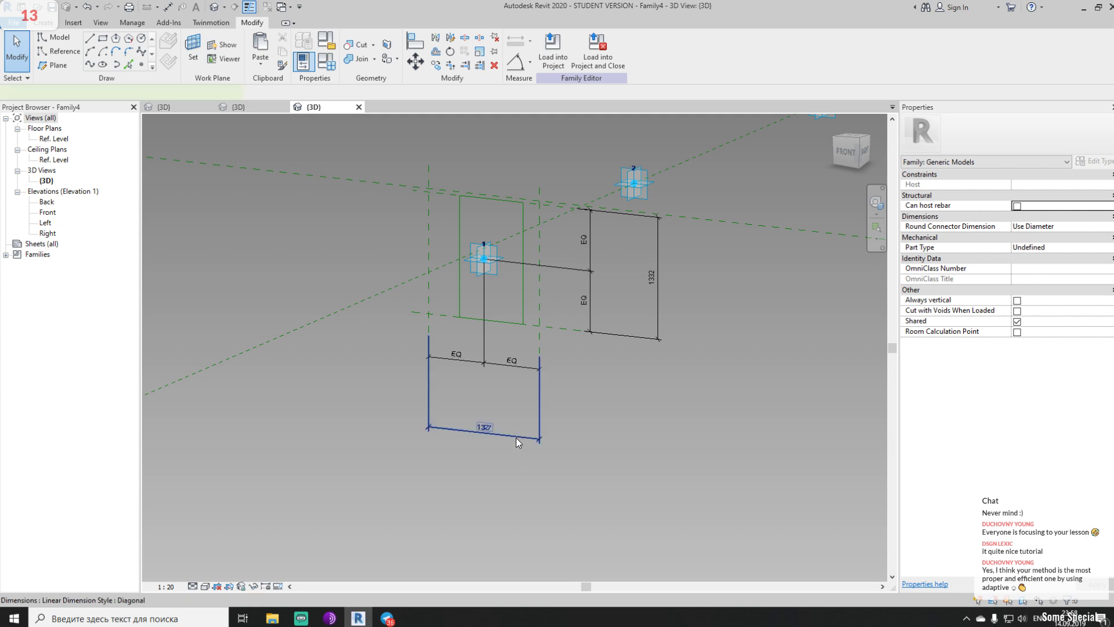
click(517, 437)
click(663, 50)
text(W)
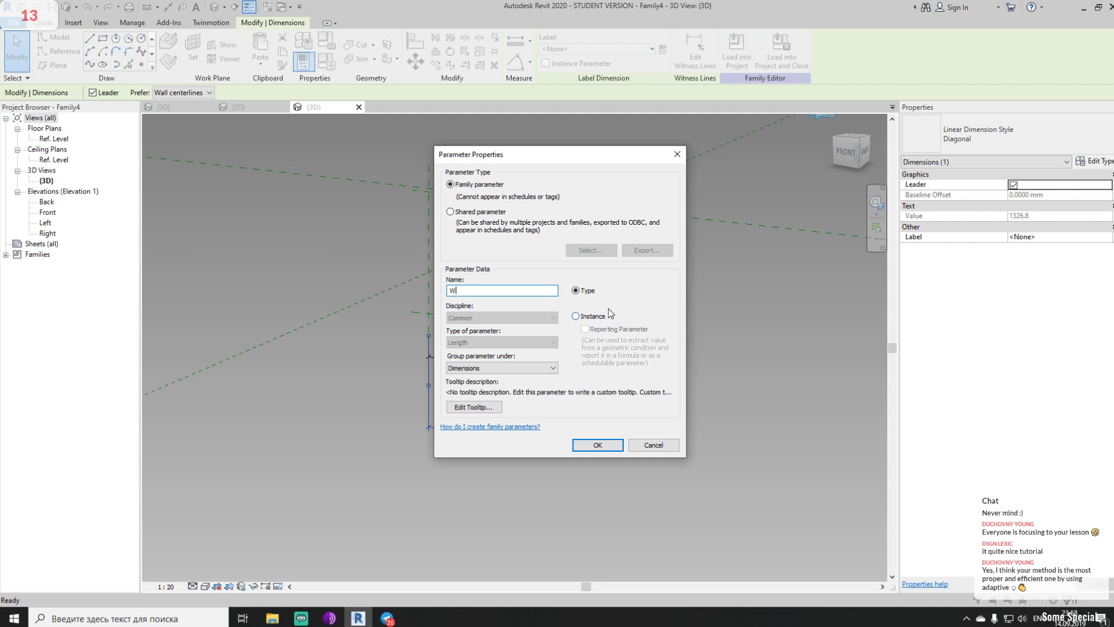
click(598, 445)
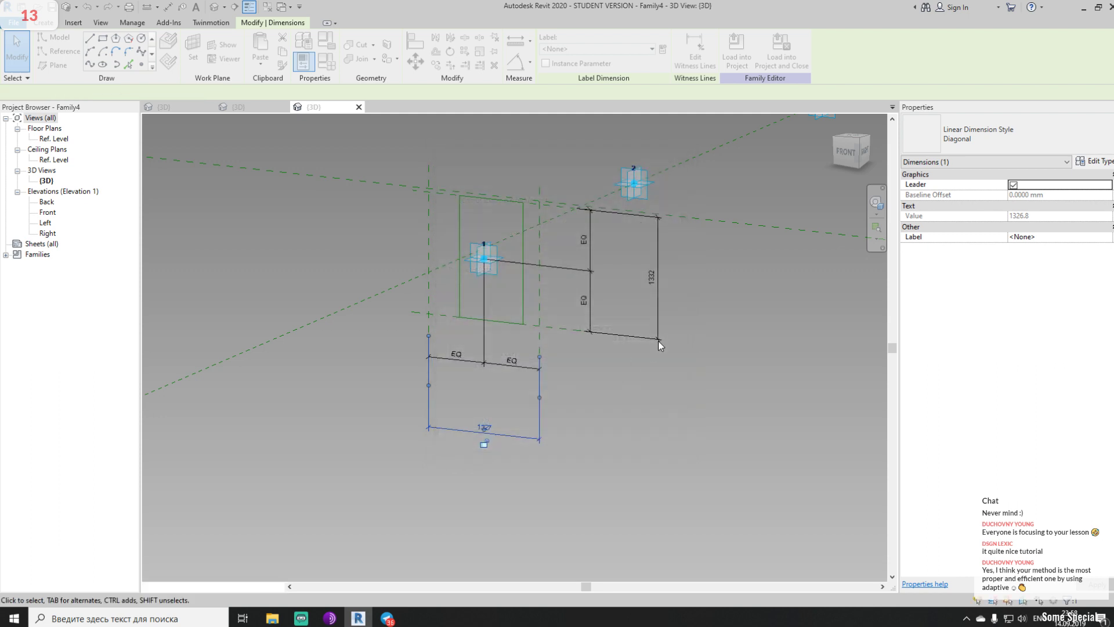
Label the overall height dimension between the horizontal reference planes with a new instance family parameter named H
click(660, 326)
click(663, 50)
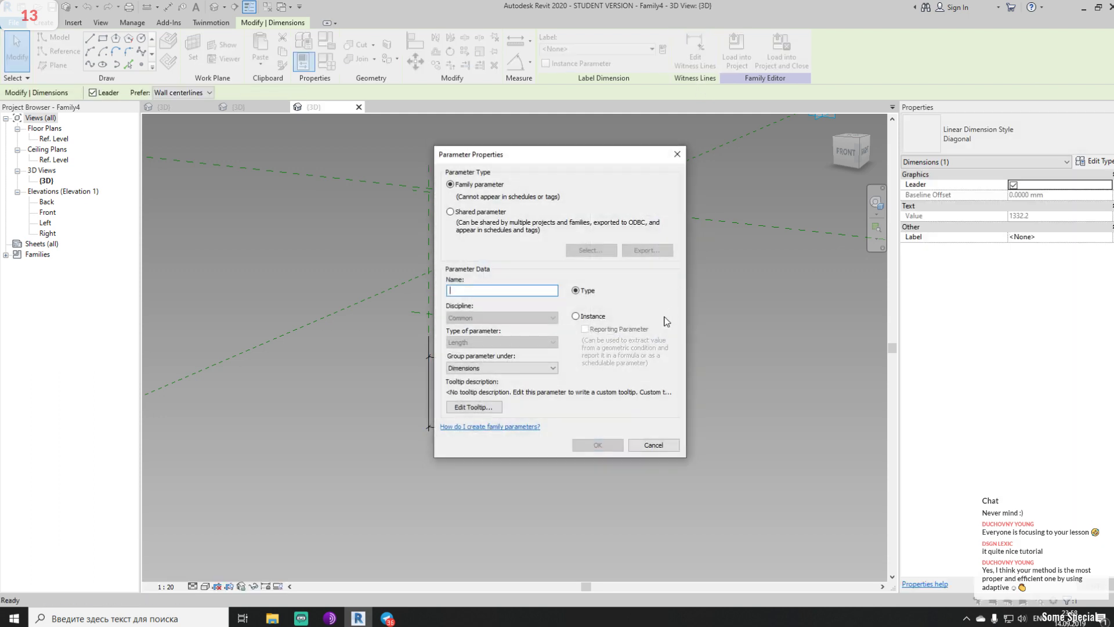
text(H)
click(576, 316)
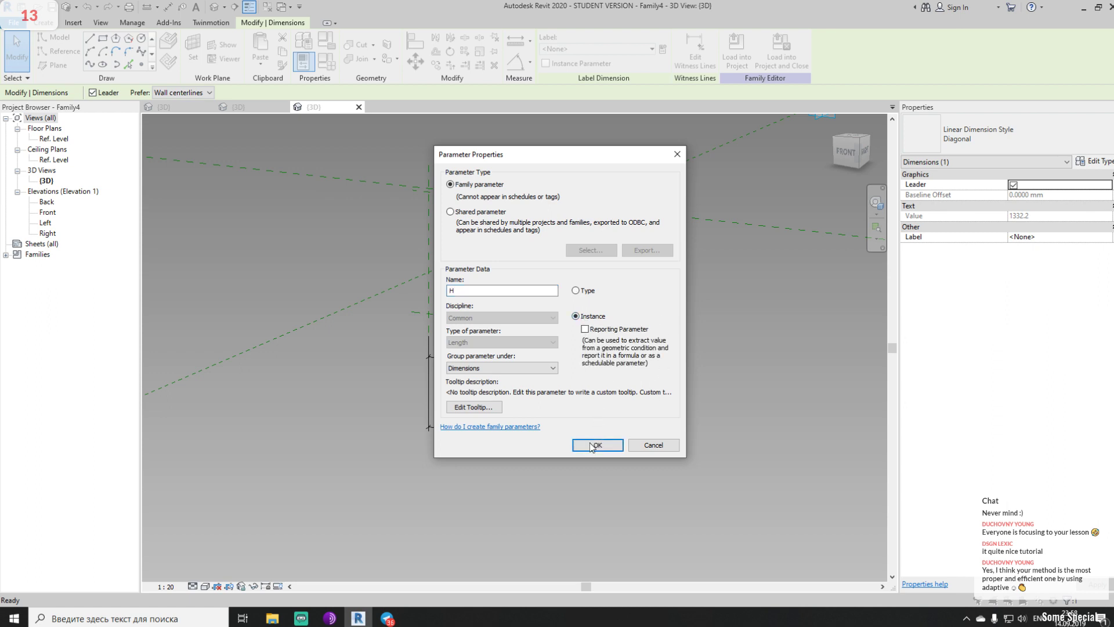
click(598, 445)
click(612, 390)
shift+middle_drag(612, 389, 632, 401)
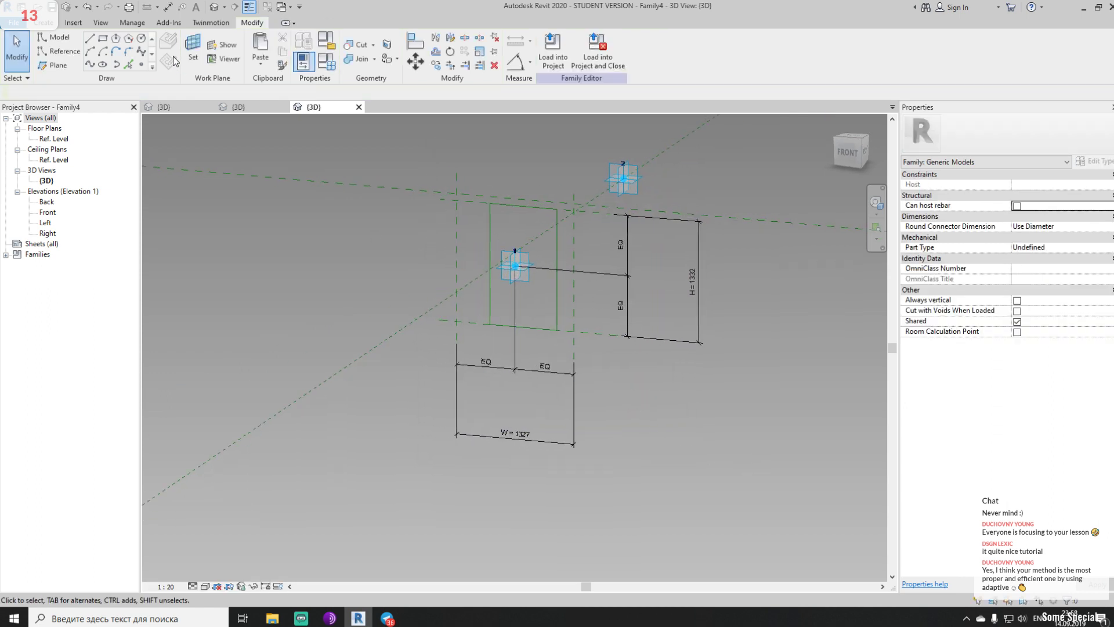
Set family parameters H and W to 150 mm and remove the constraints that conflict with them
click(54, 65)
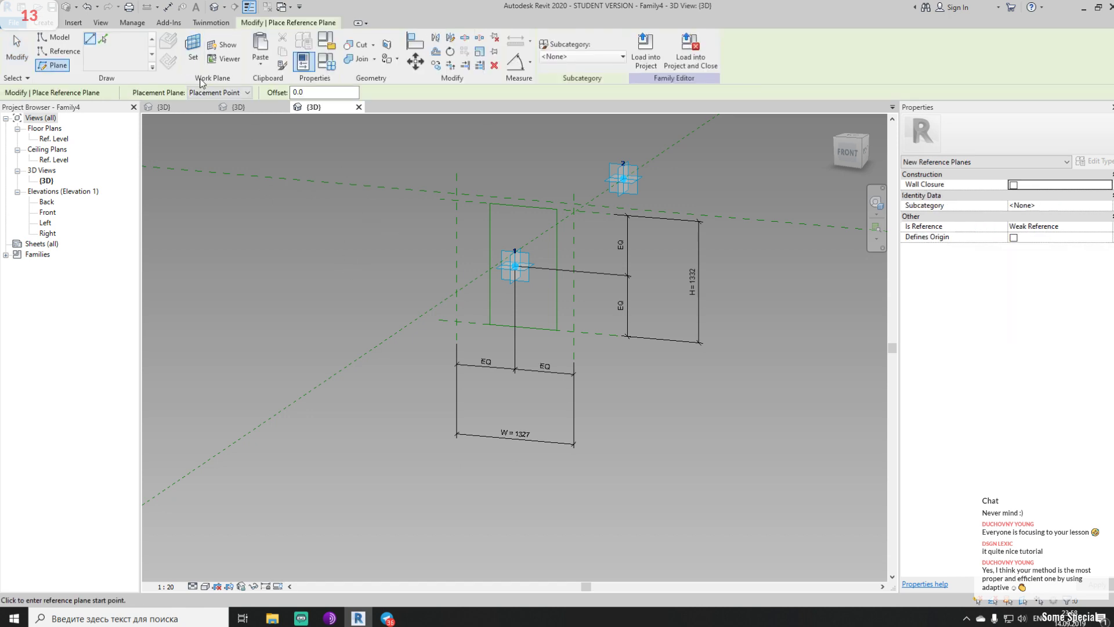
click(40, 24)
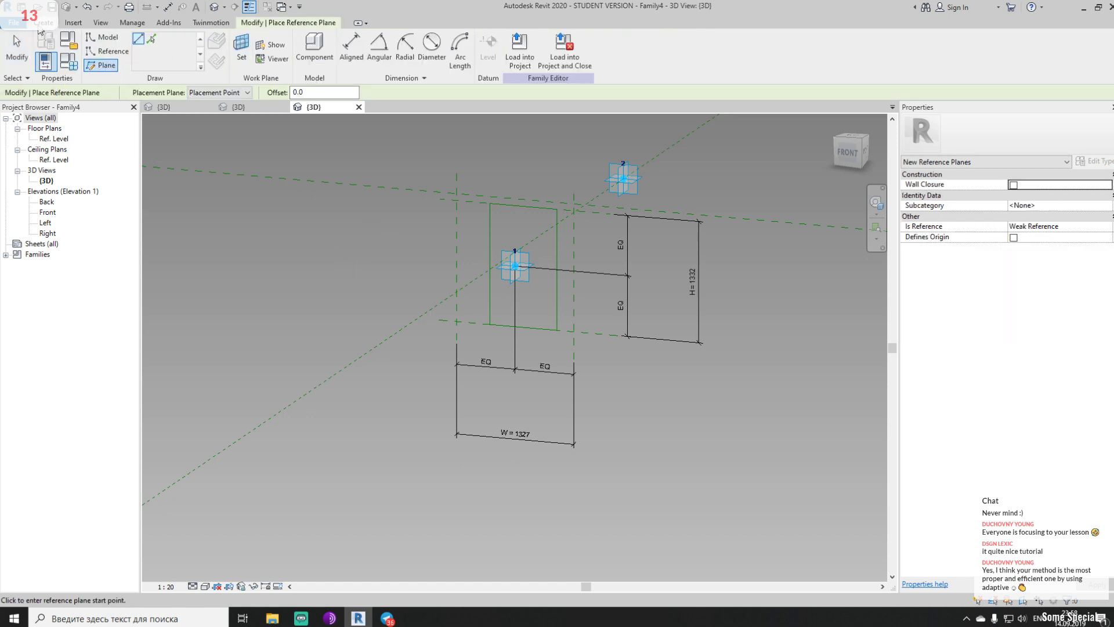
click(76, 67)
click(210, 249)
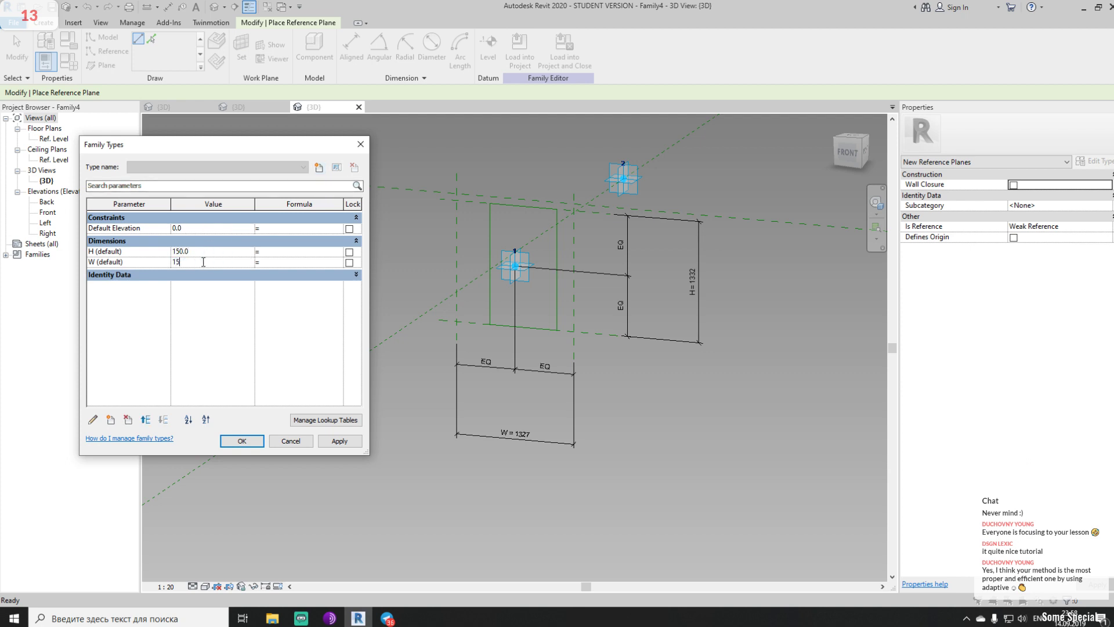
click(260, 441)
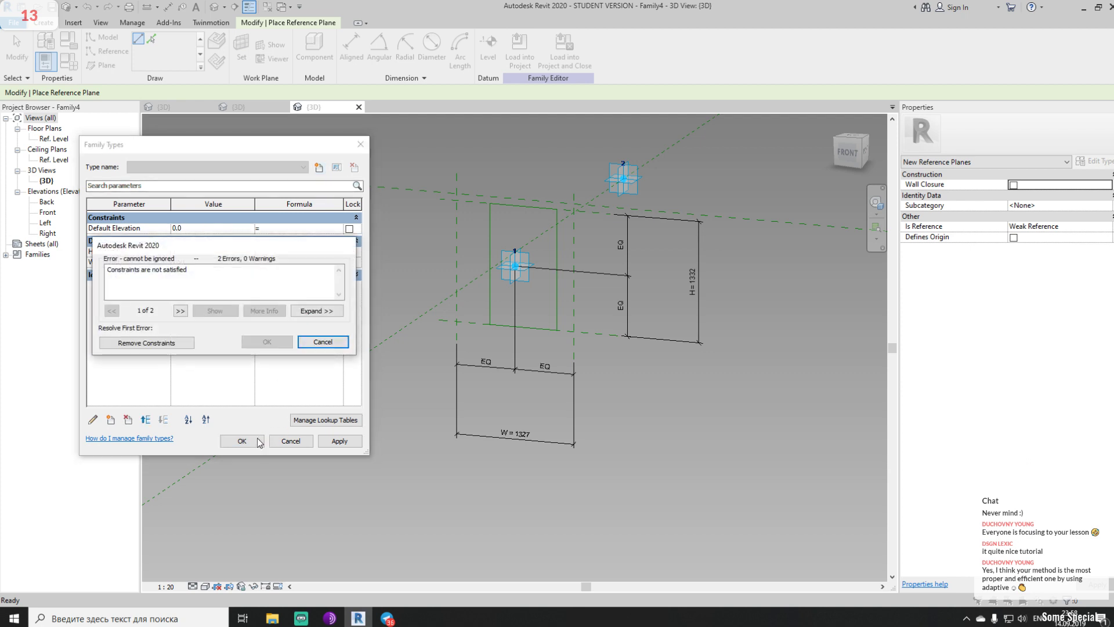
click(132, 346)
click(252, 443)
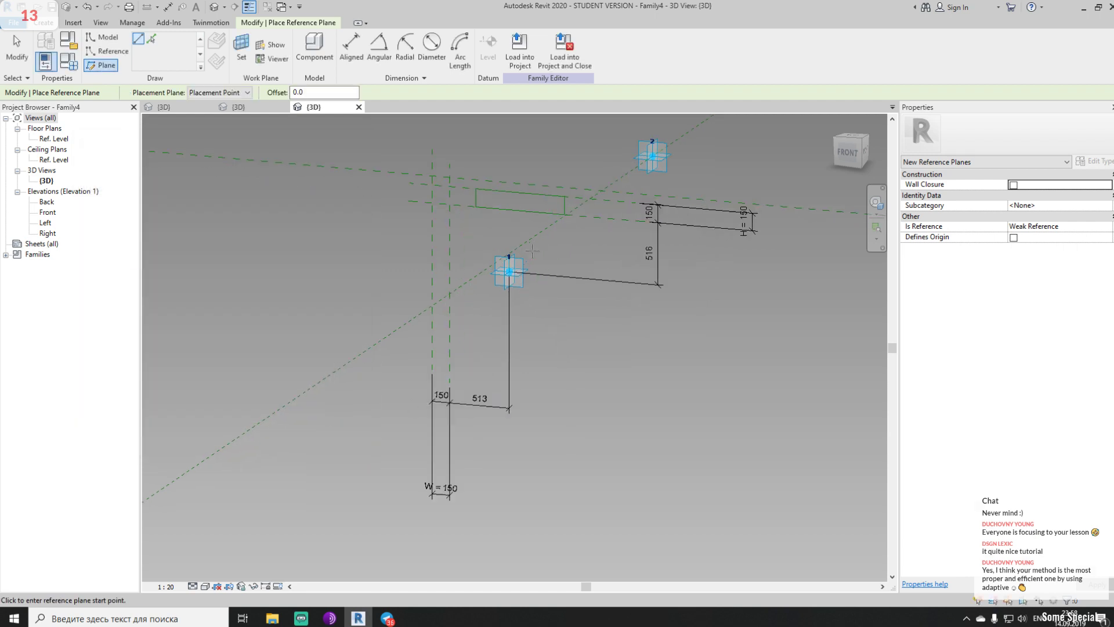
Delete the two vertical reference planes beside adaptive point 1 together with their dimensions
key(Escape)
key(Escape)
mouse_move(597, 348)
shift+middle_down()
mouse_move(627, 316)
mouse_move(610, 336)
shift+middle_up()
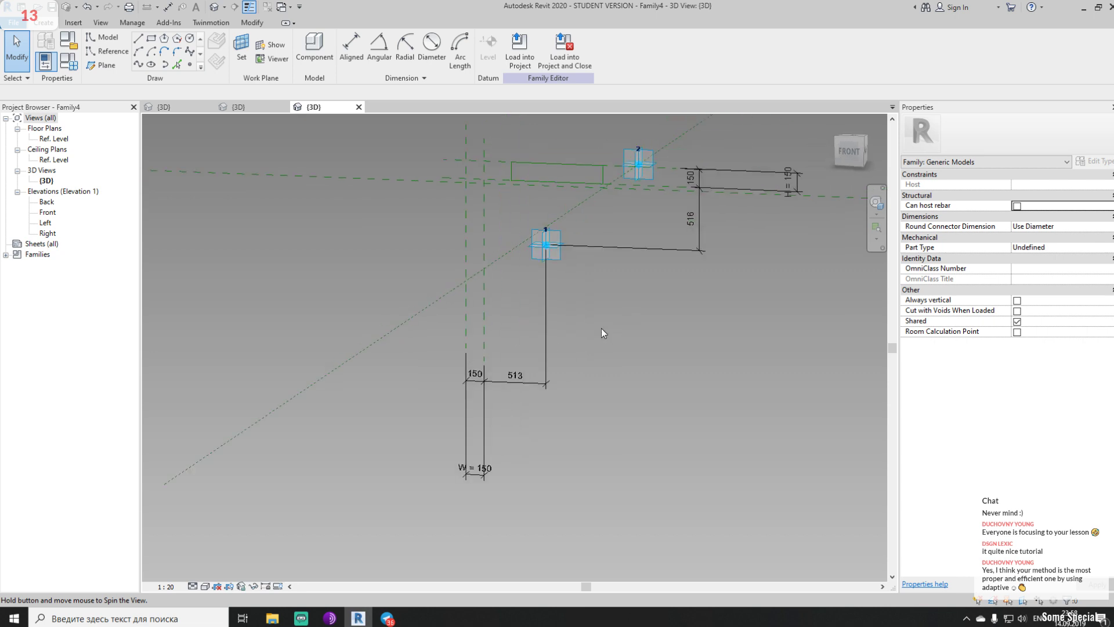
click(477, 329)
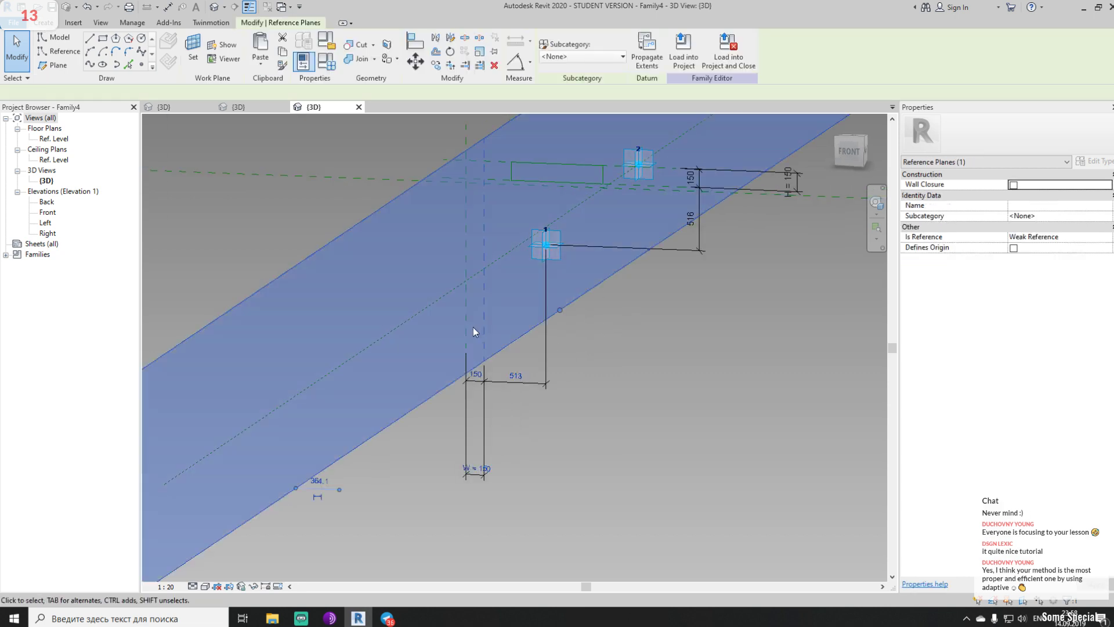
key(Delete)
click(463, 334)
key(Delete)
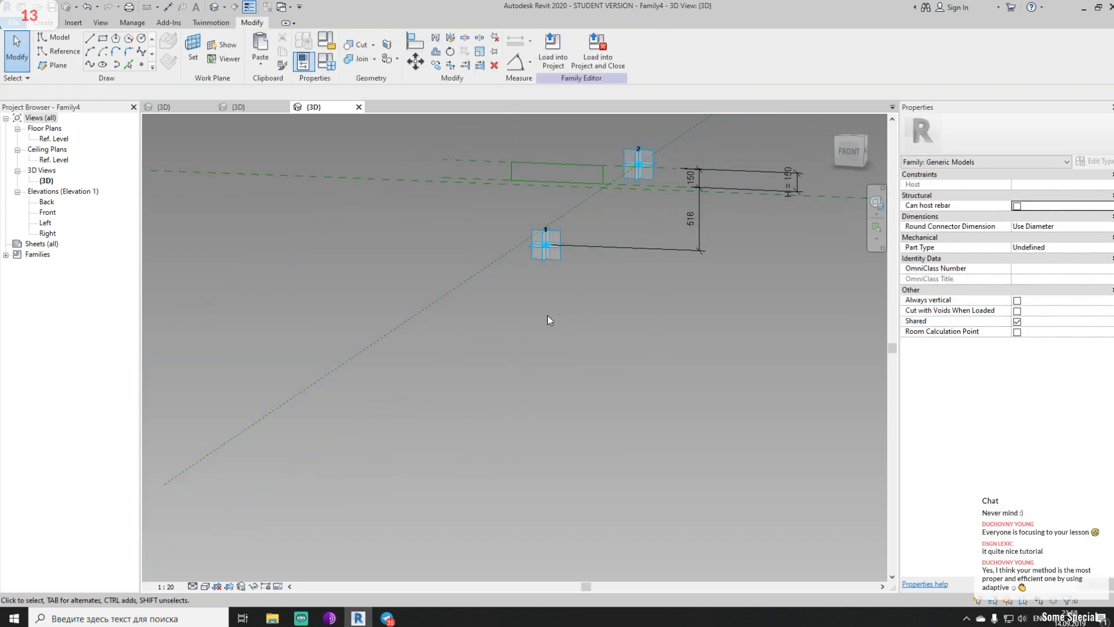
Working from the front view, move the rectangle and its horizontal reference planes down to the height of adaptive point 1
middle_drag(548, 315, 528, 341)
click(853, 158)
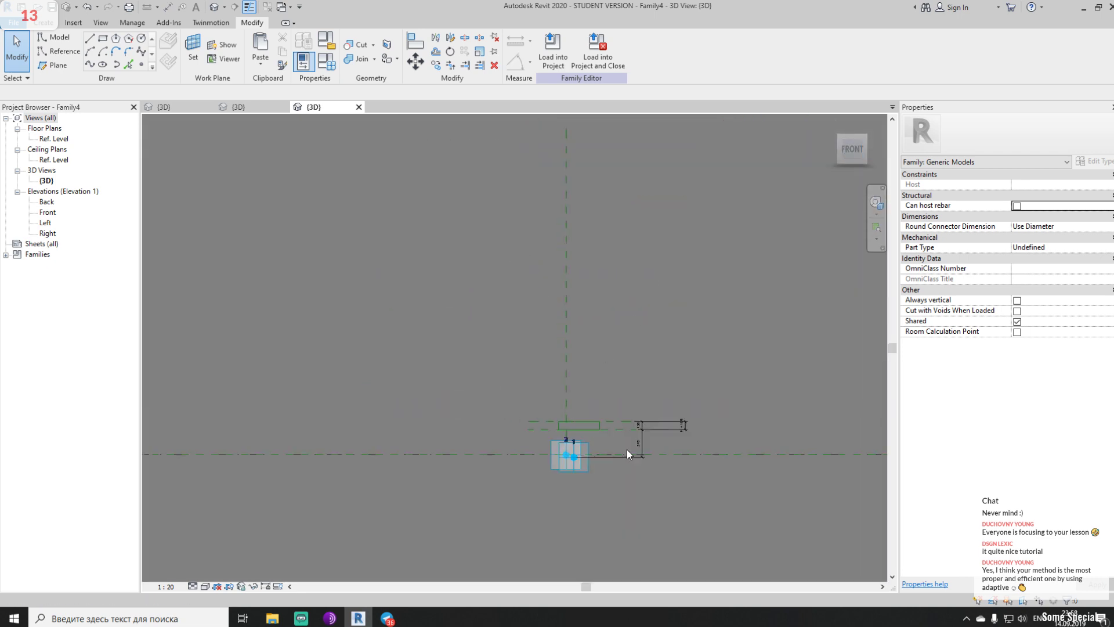
drag(589, 266, 502, 446)
scroll(501, 445, up, 4)
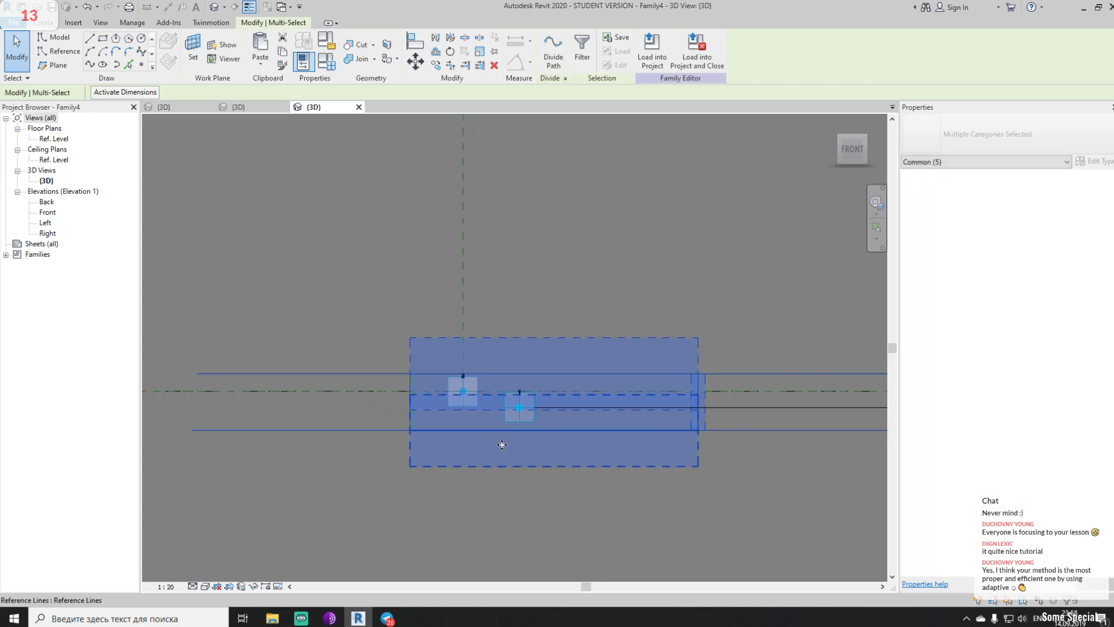
click(577, 539)
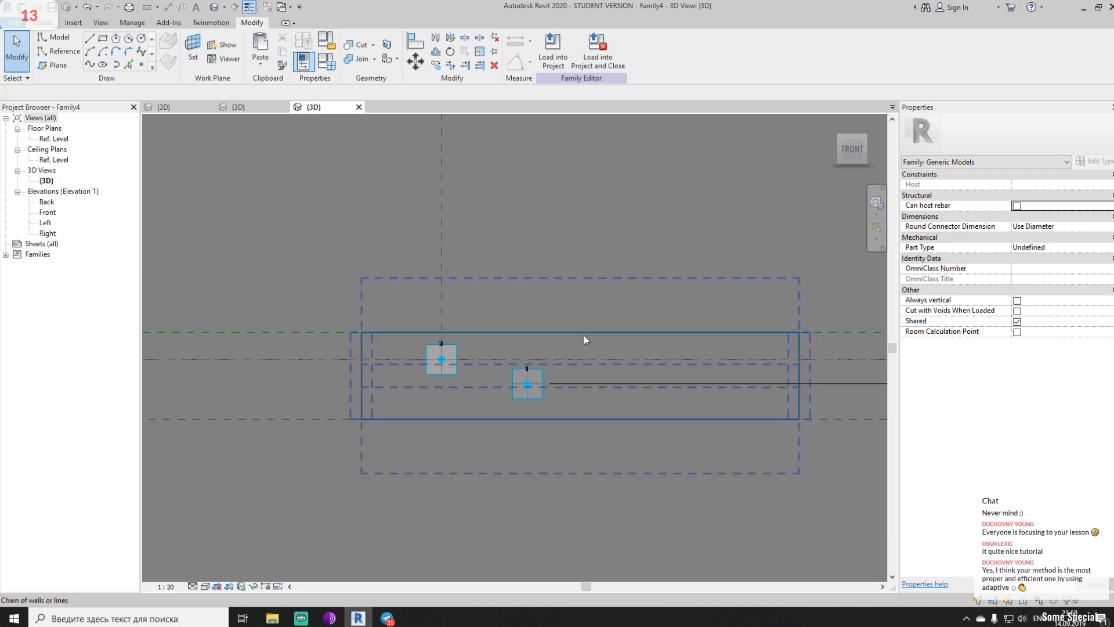
scroll(514, 319, down, 3)
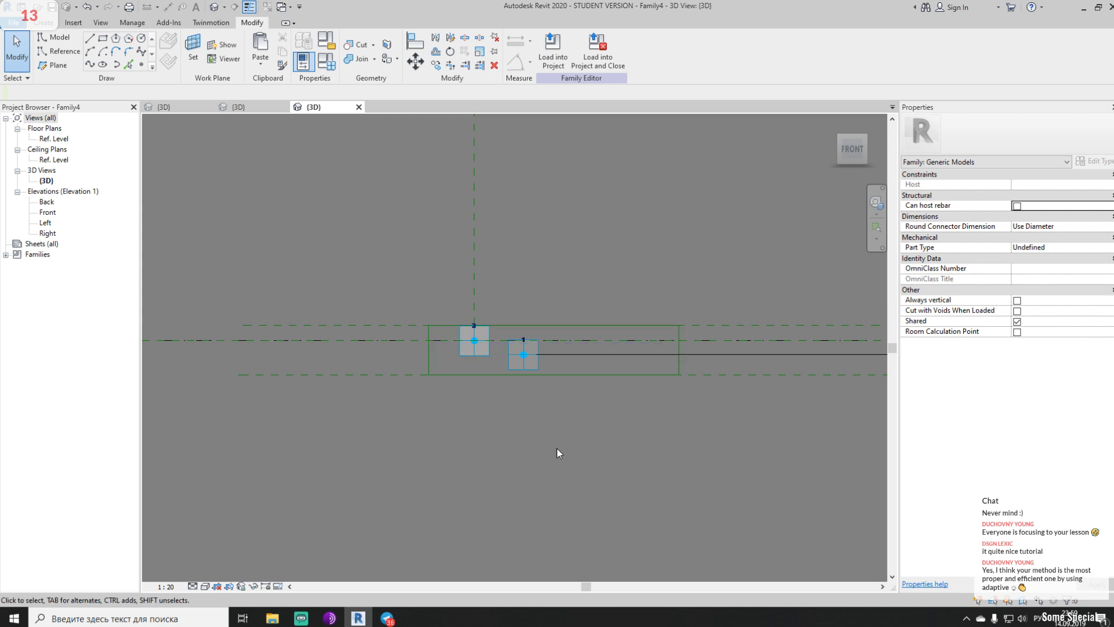
shift+middle_drag(550, 453, 436, 372)
middle_drag(383, 323, 426, 267)
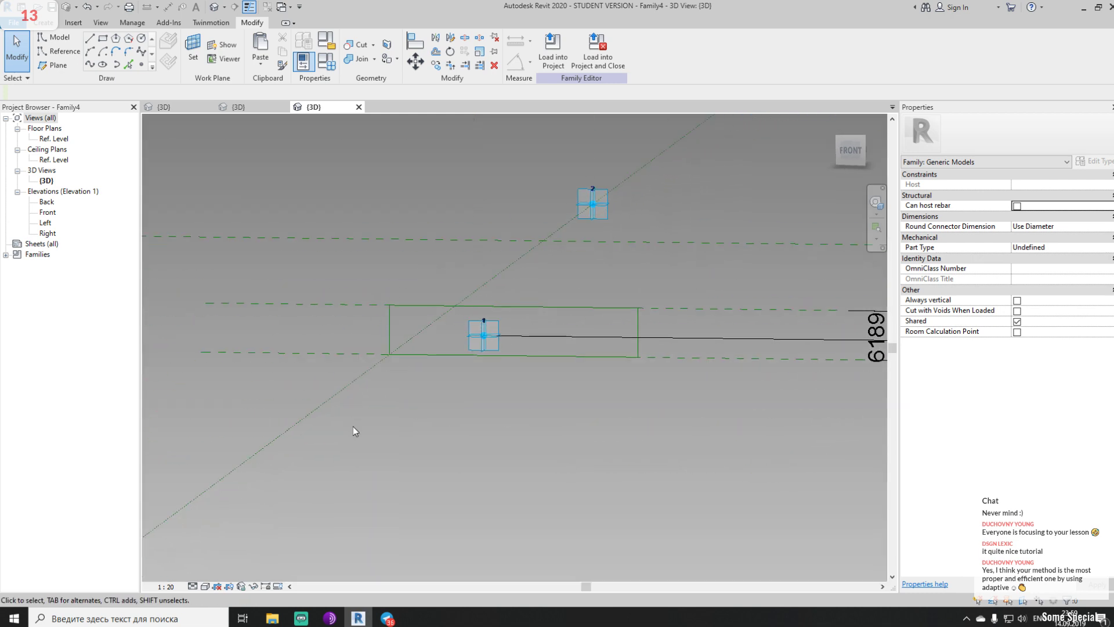
Dimension the rectangle's width between its two vertical edges, using adaptive point 1's vertical plane as the work plane
key(d)
key(i)
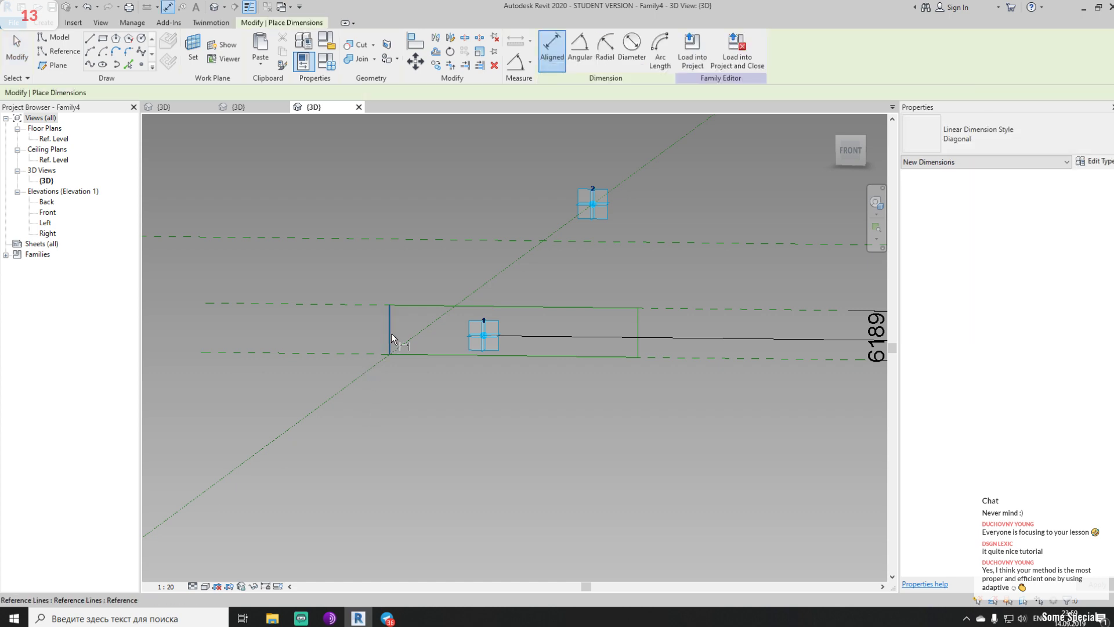
click(391, 333)
click(193, 51)
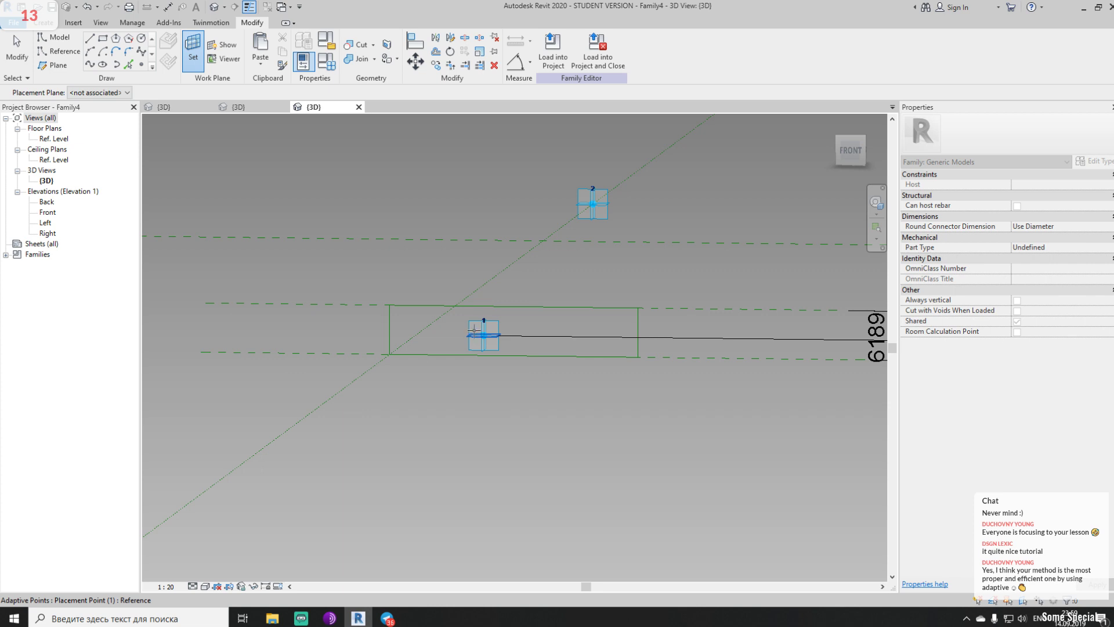
key(d)
key(i)
click(388, 325)
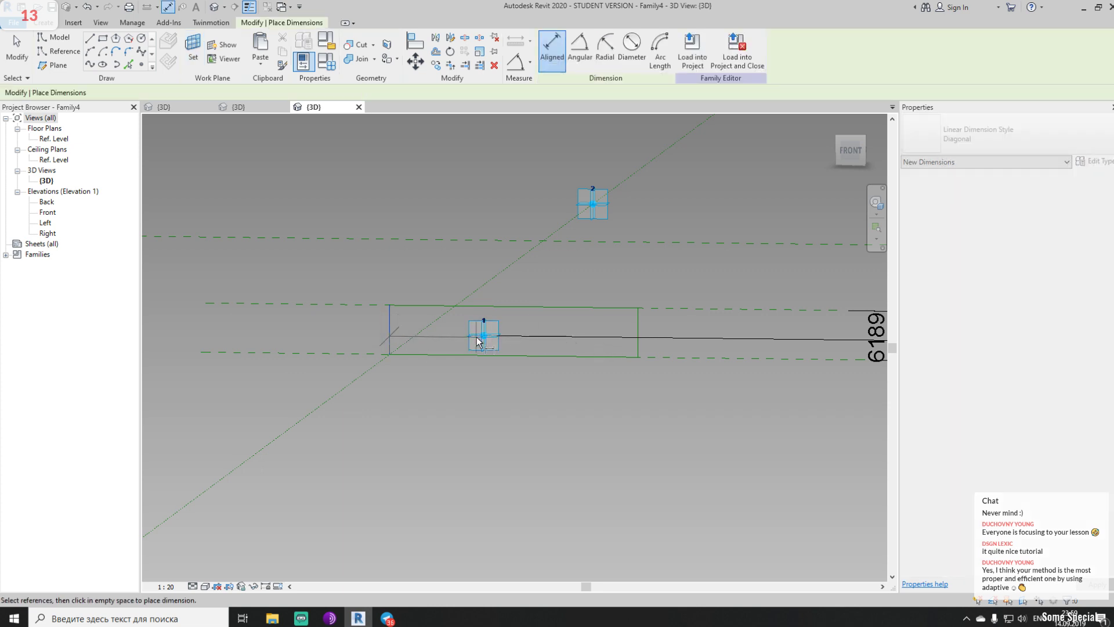
click(637, 324)
click(544, 261)
key(Escape)
Label the rectangle's width dimension with the existing parameter W
click(548, 256)
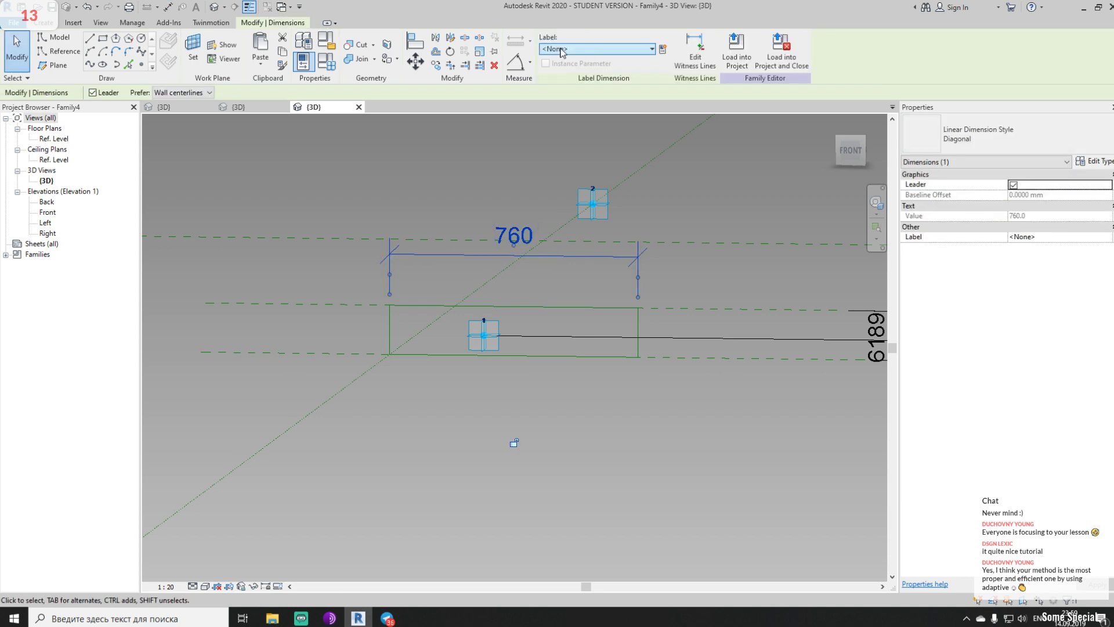
click(580, 49)
click(575, 116)
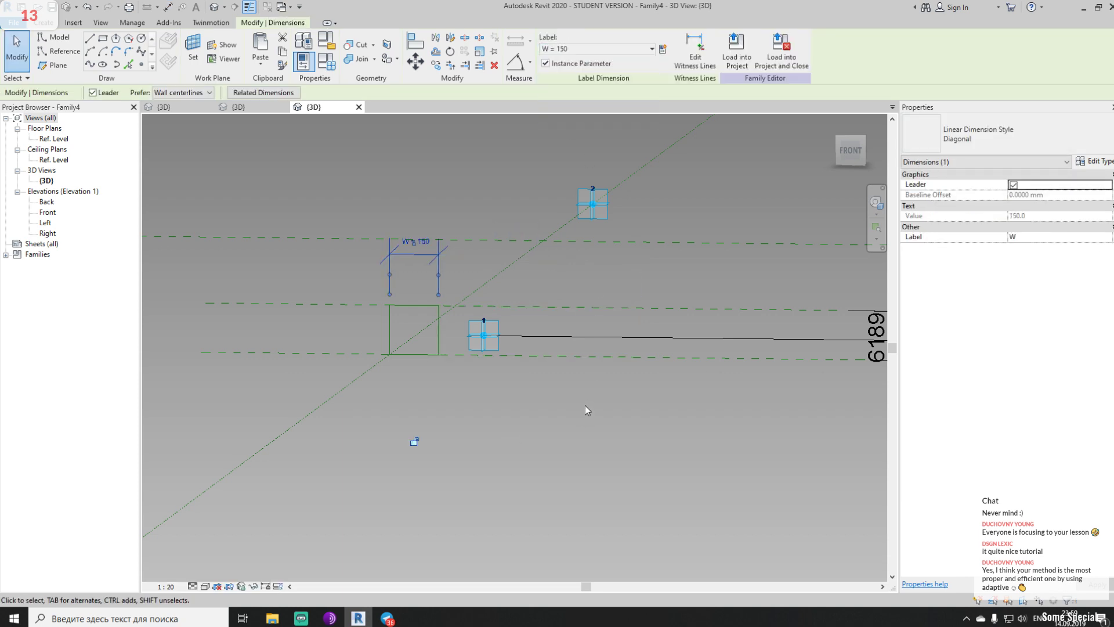
Move the rectangle sideways so that it is centred on adaptive point 1
click(458, 345)
scroll(511, 337, up, 2)
drag(385, 280, 493, 409)
drag(490, 341, 584, 345)
shift+middle_drag(584, 346, 601, 440)
click(592, 425)
shift+middle_drag(680, 437, 443, 429)
mouse_move(440, 373)
shift+middle_down()
mouse_move(485, 360)
mouse_move(476, 372)
shift+middle_up()
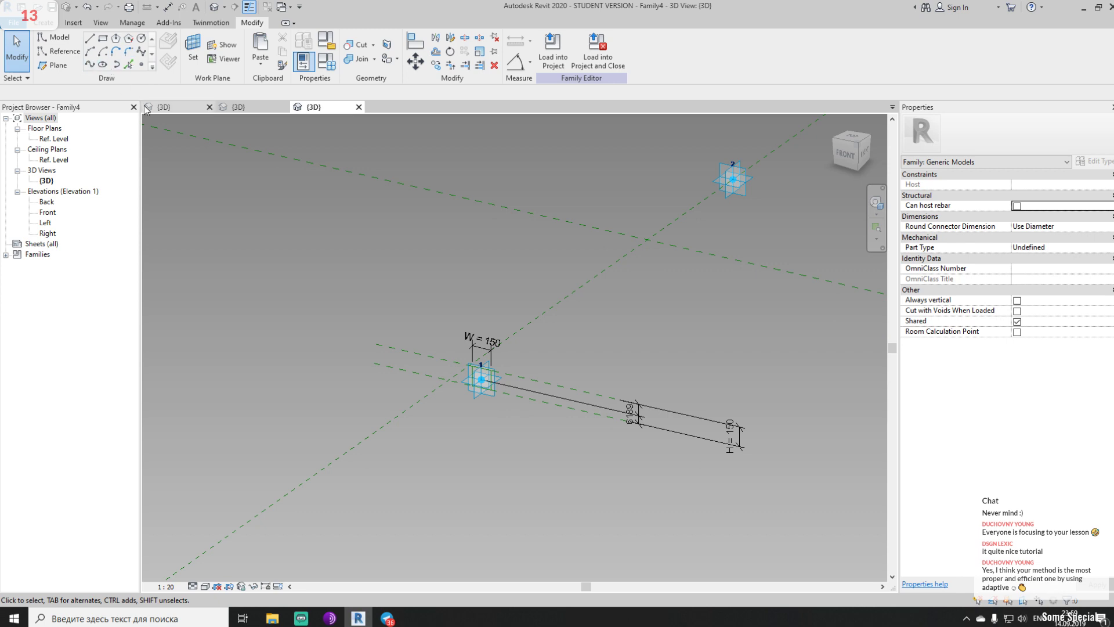
Draw a reference-line spline through adaptive points 1, 2 and 3
mouse_move(615, 360)
shift+middle_down()
mouse_move(586, 372)
mouse_move(615, 378)
mouse_move(569, 389)
shift+middle_up()
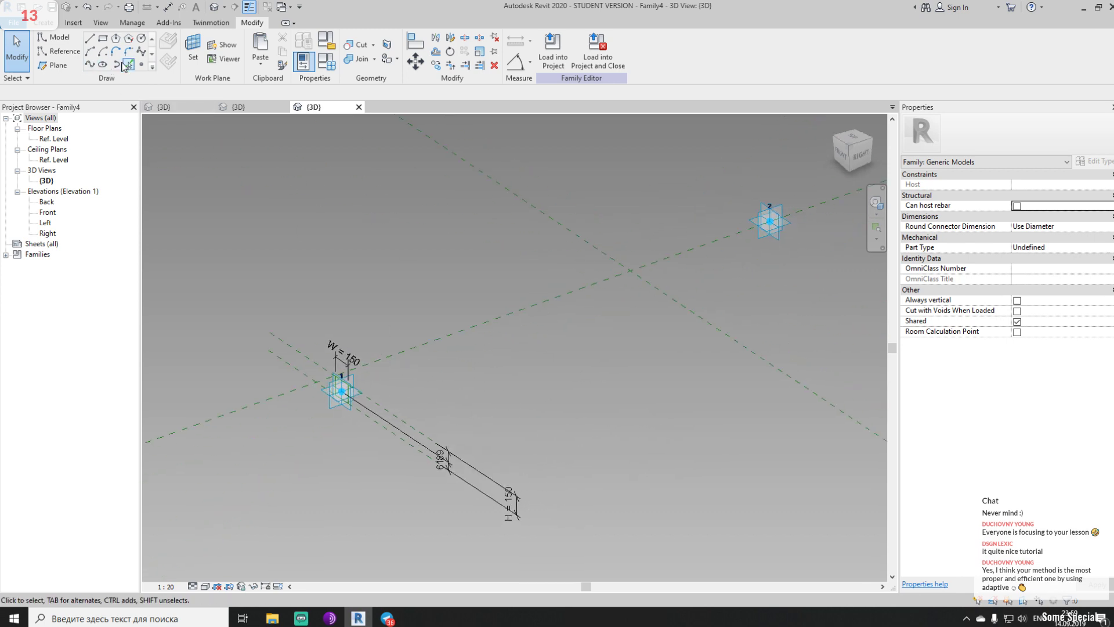
click(66, 52)
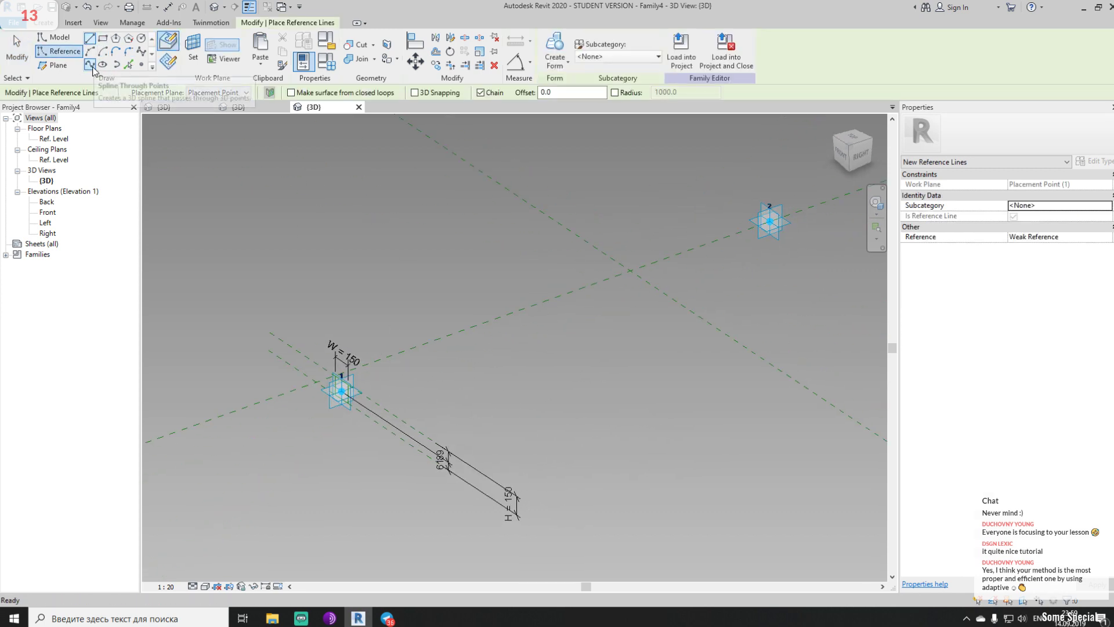
click(90, 65)
scroll(394, 354, down, 1)
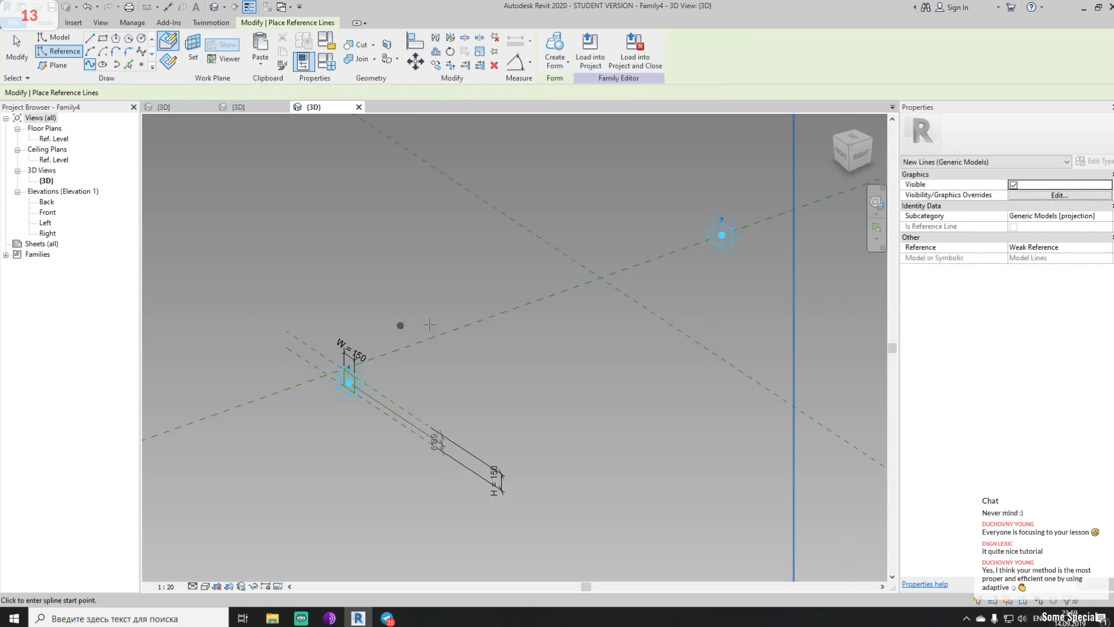
middle_drag(435, 324, 385, 365)
click(297, 427)
click(667, 279)
scroll(177, 468, down, 3)
click(634, 299)
key(Escape)
key(Escape)
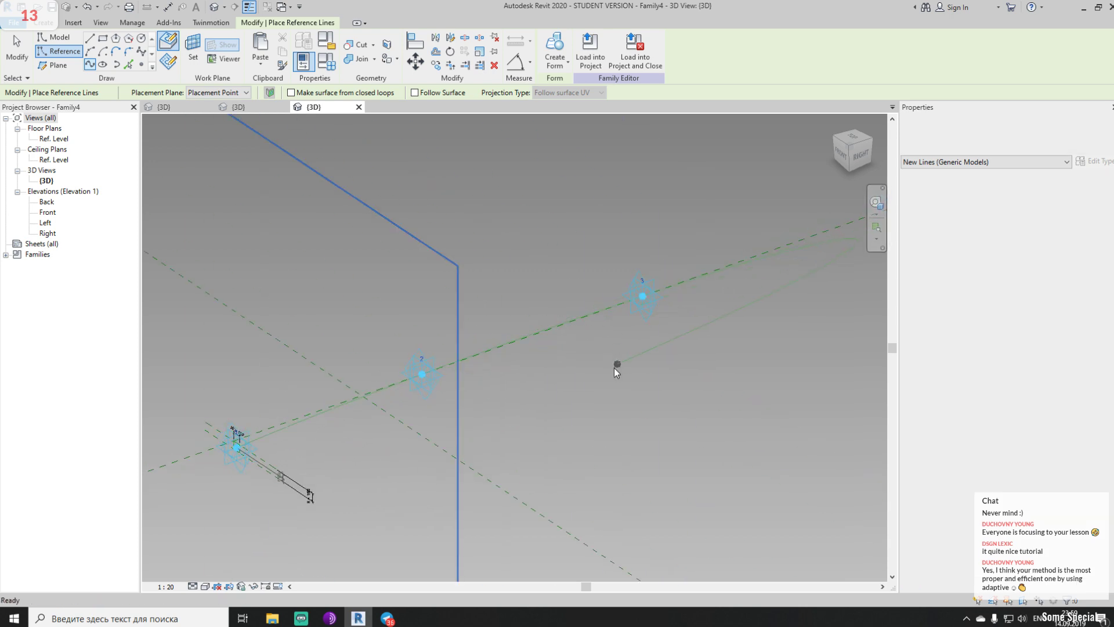
Try to create a form from the rectangle profile and the spline path
scroll(410, 346, up, 2)
scroll(422, 366, up, 1)
click(436, 410)
scroll(377, 461, up, 5)
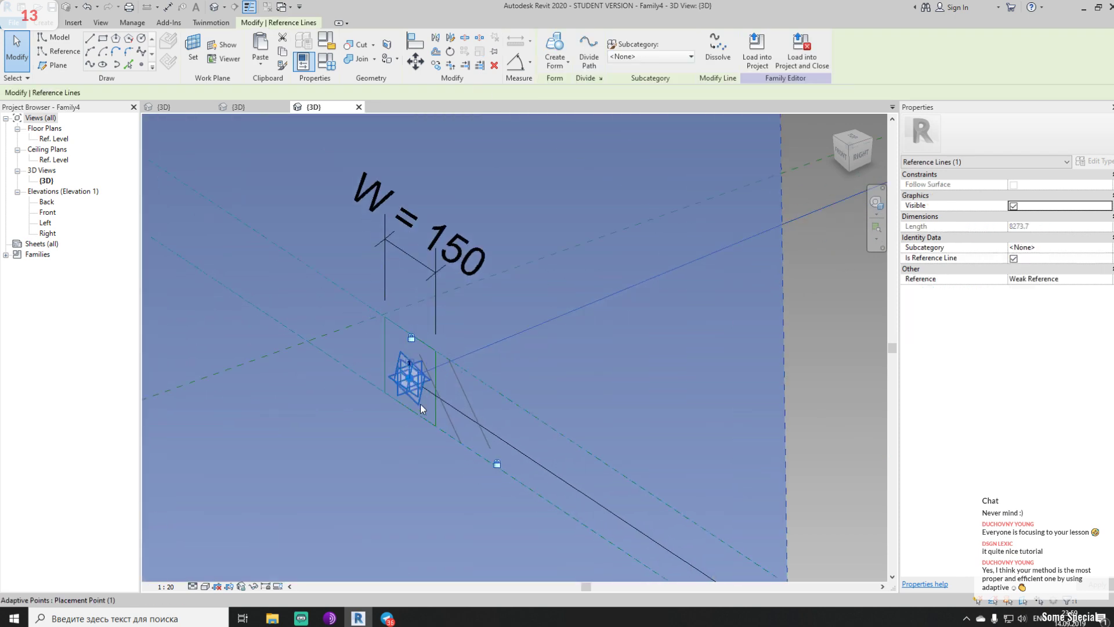
scroll(377, 444, down, 3)
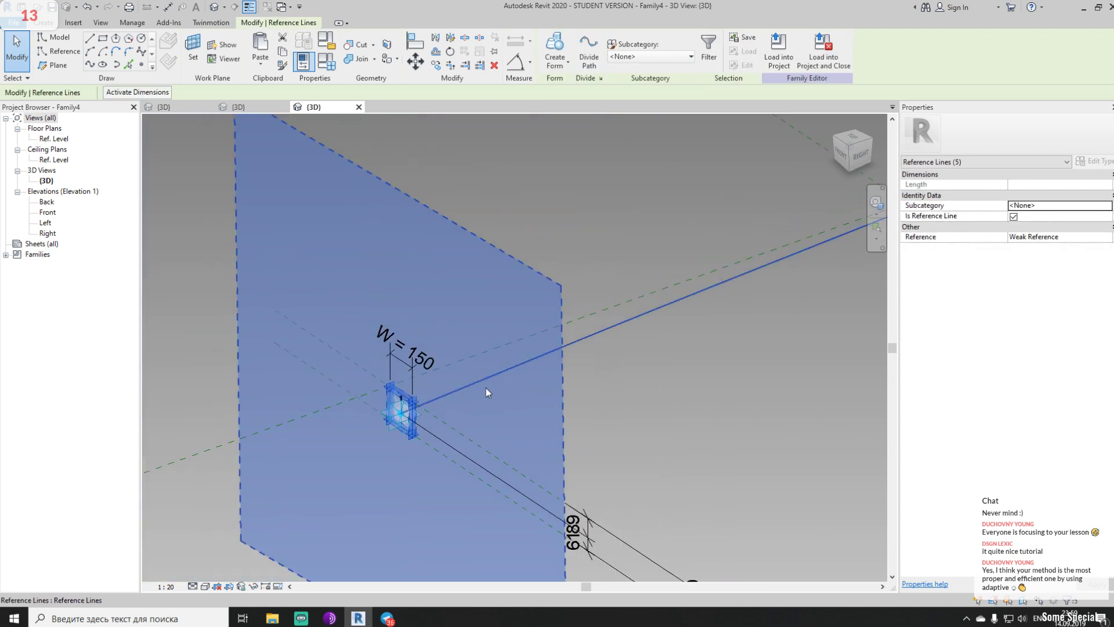
click(556, 46)
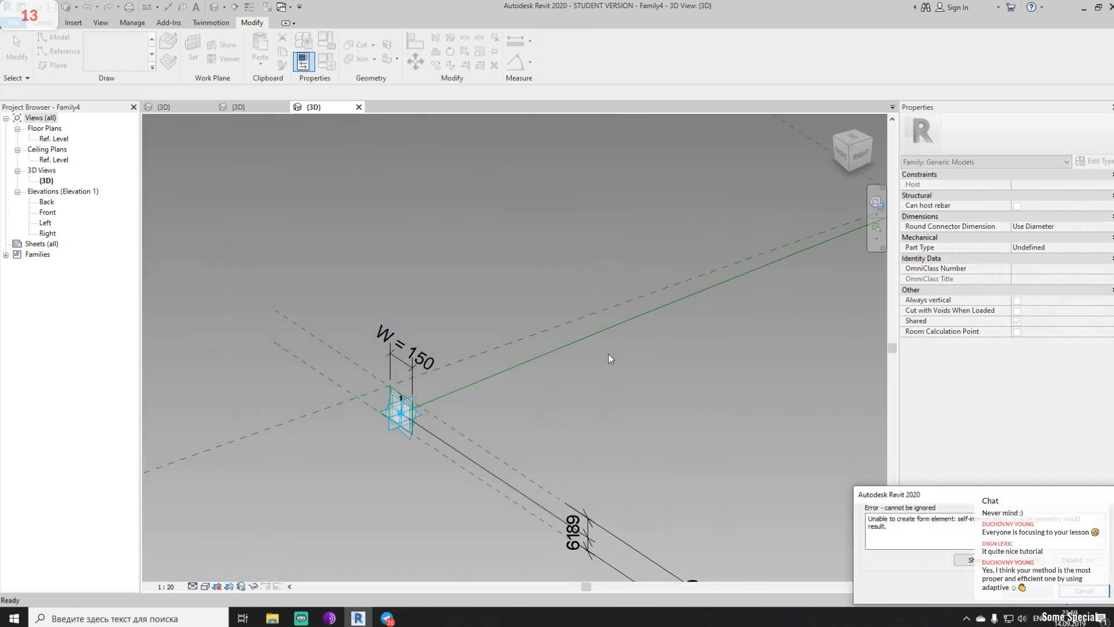
click(1083, 591)
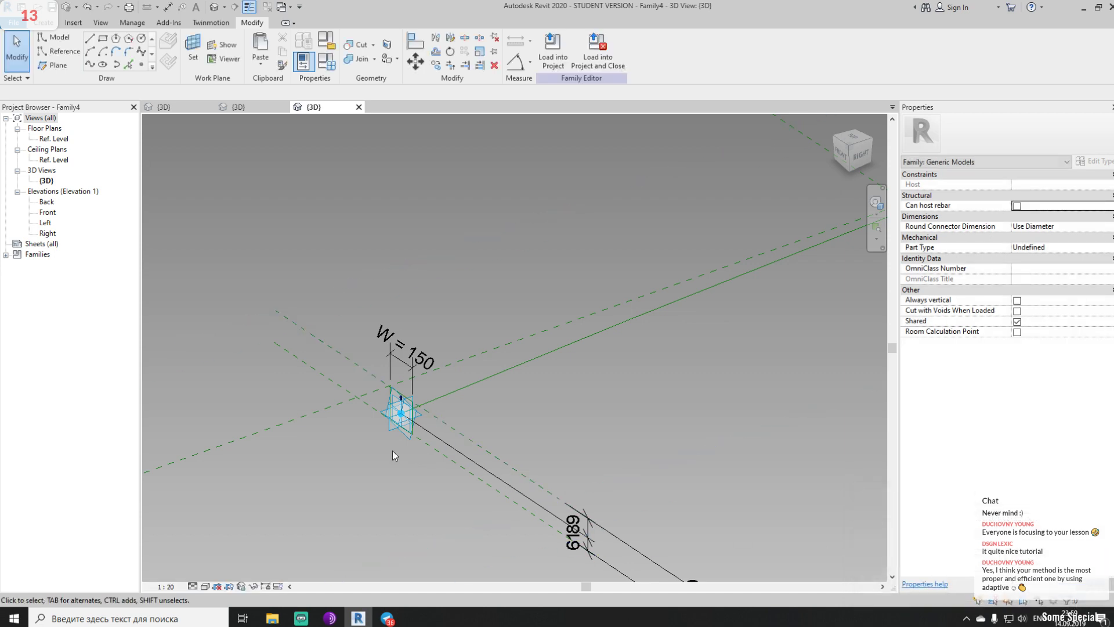
Delete the horizontal reference planes and the height dimensions around adaptive point 1
scroll(375, 419, up, 1)
click(401, 408)
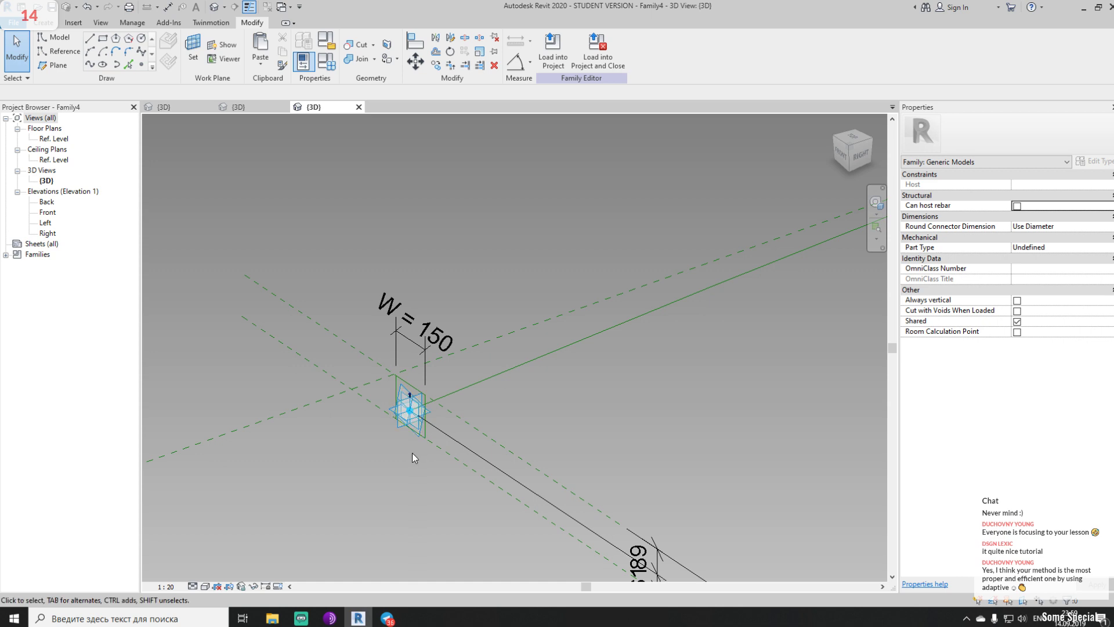
scroll(413, 448, down, 3)
drag(332, 347, 581, 549)
key(Delete)
key(ctrl+z)
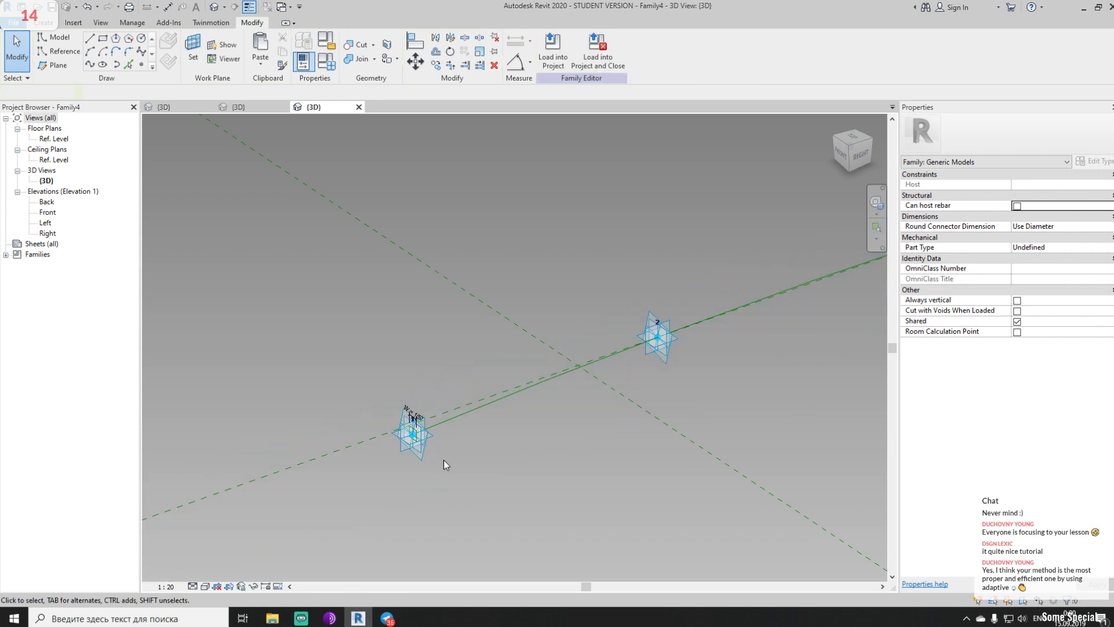
click(418, 451)
key(Delete)
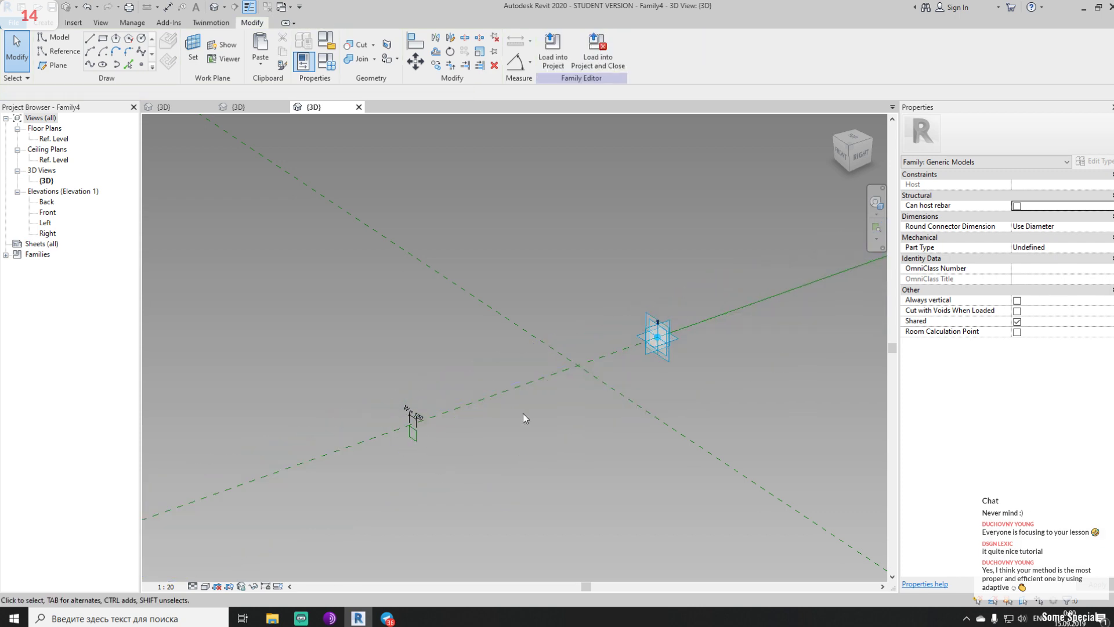
key(ctrl+z)
Delete the rectangle profile and its width dimension, keeping adaptive point 1 and the spline
scroll(427, 438, up, 10)
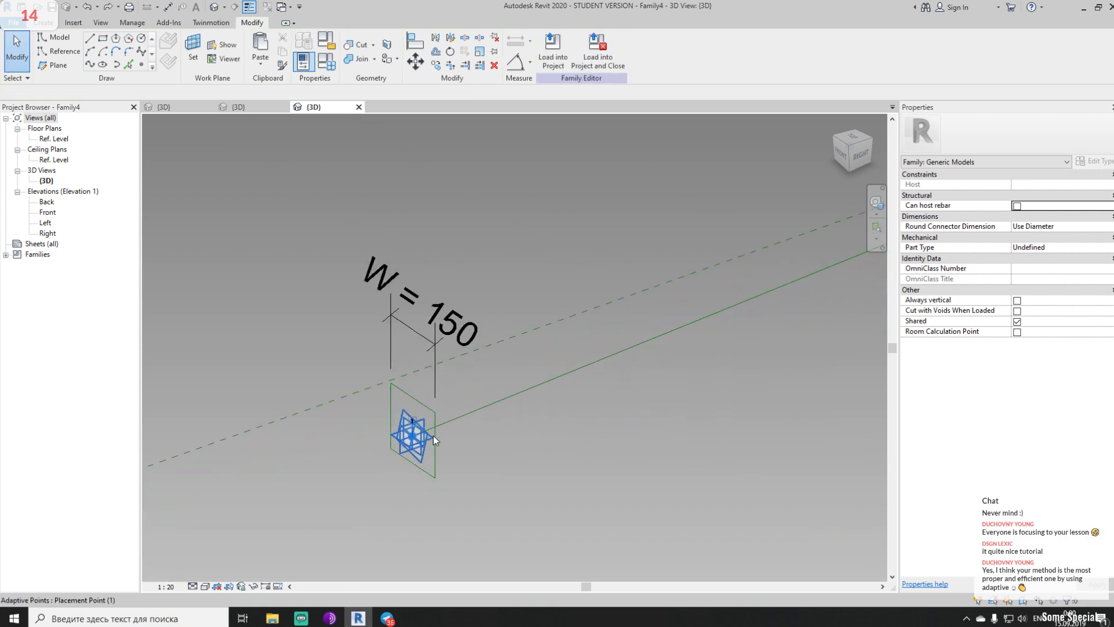
click(433, 450)
key(Delete)
scroll(436, 334, down, 4)
scroll(436, 332, down, 2)
middle_drag(643, 292, 489, 354)
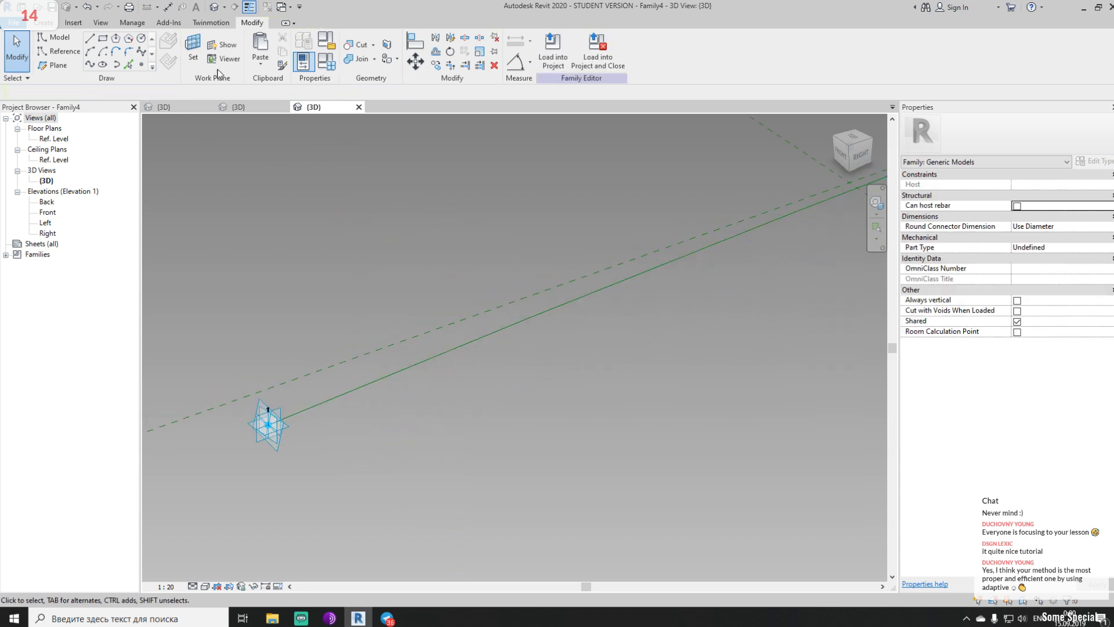
Place a reference point on the spline between adaptive points 1 and 2
click(141, 65)
click(571, 300)
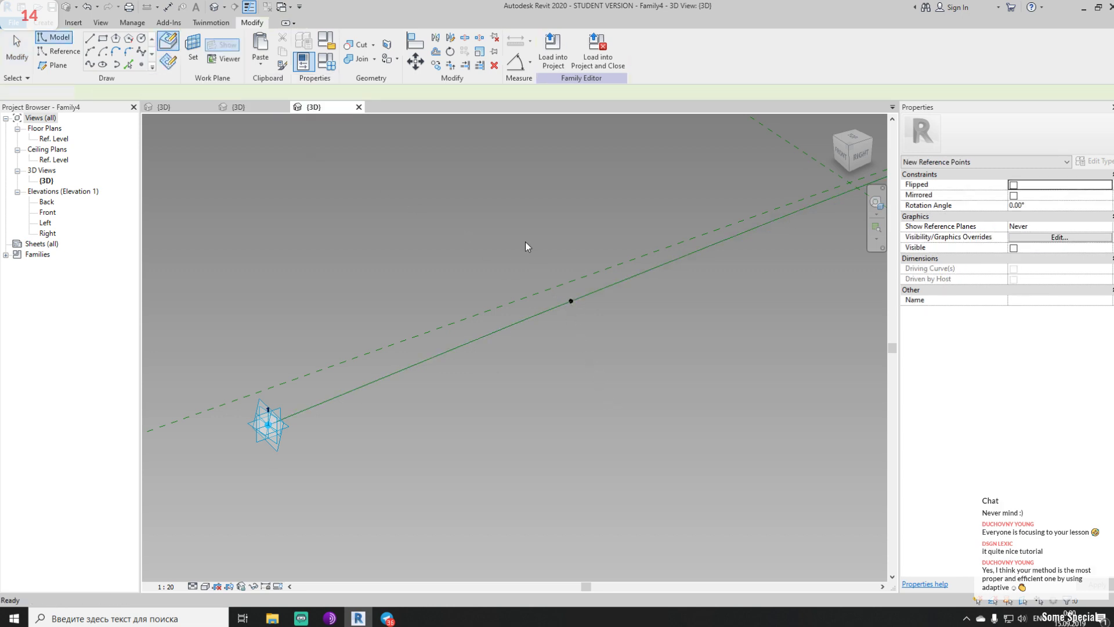
key(Escape)
Set the new reference point to always show its reference planes and turn off showing only the normal plane
drag(516, 221, 619, 416)
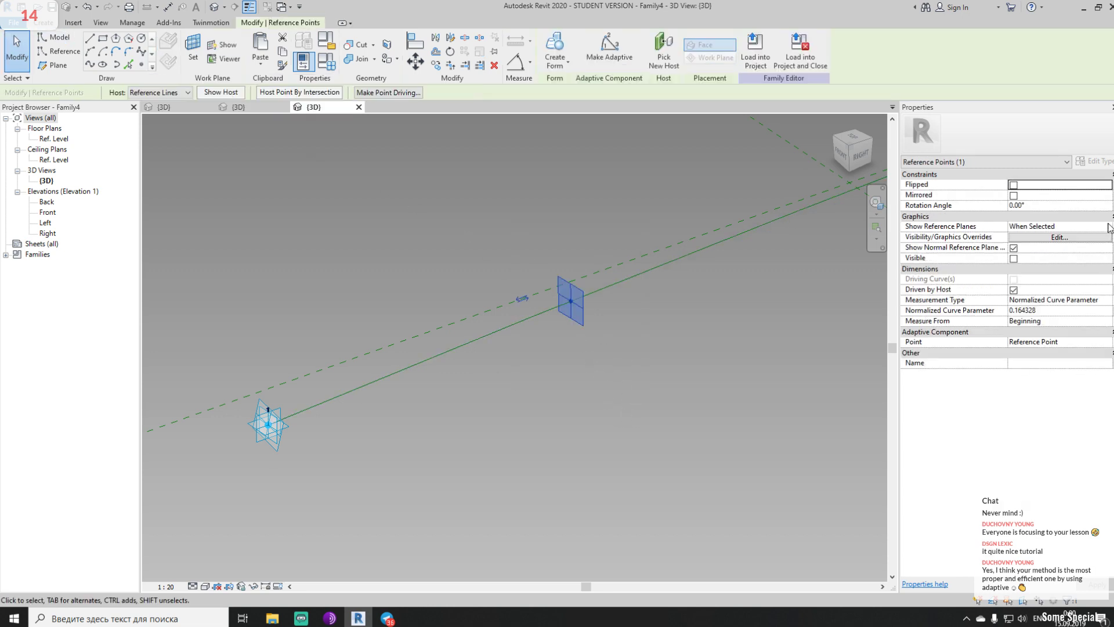
click(1110, 226)
click(1016, 258)
click(1014, 249)
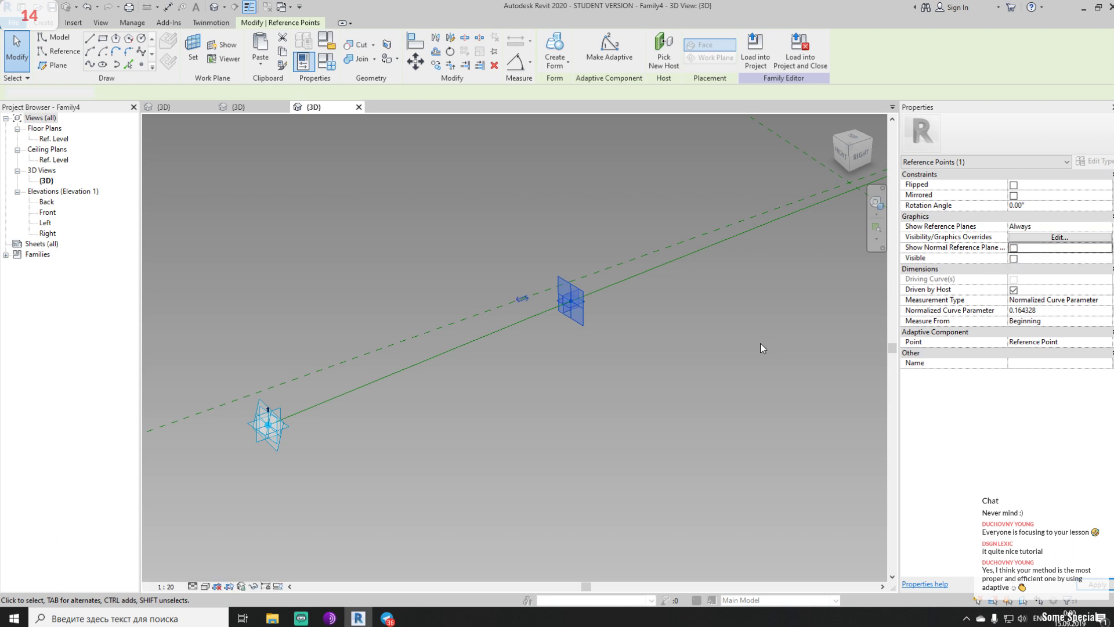
click(760, 343)
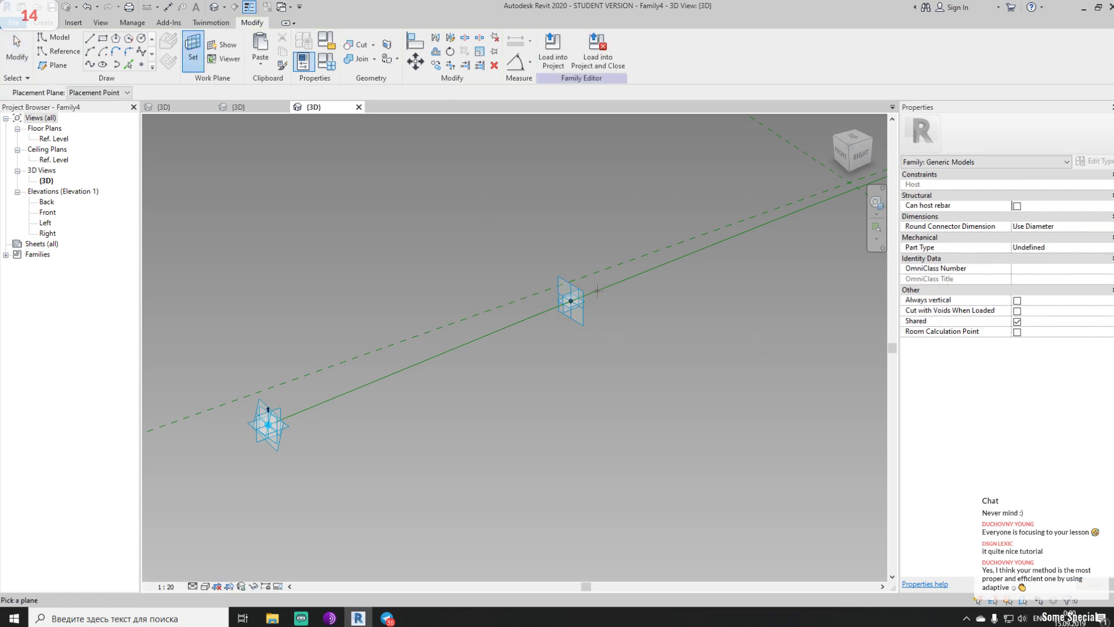
Set the reference point's plane perpendicular to the spline as work plane and draw a reference-line rectangle about 720 × 360 mm around the point
click(571, 301)
click(579, 337)
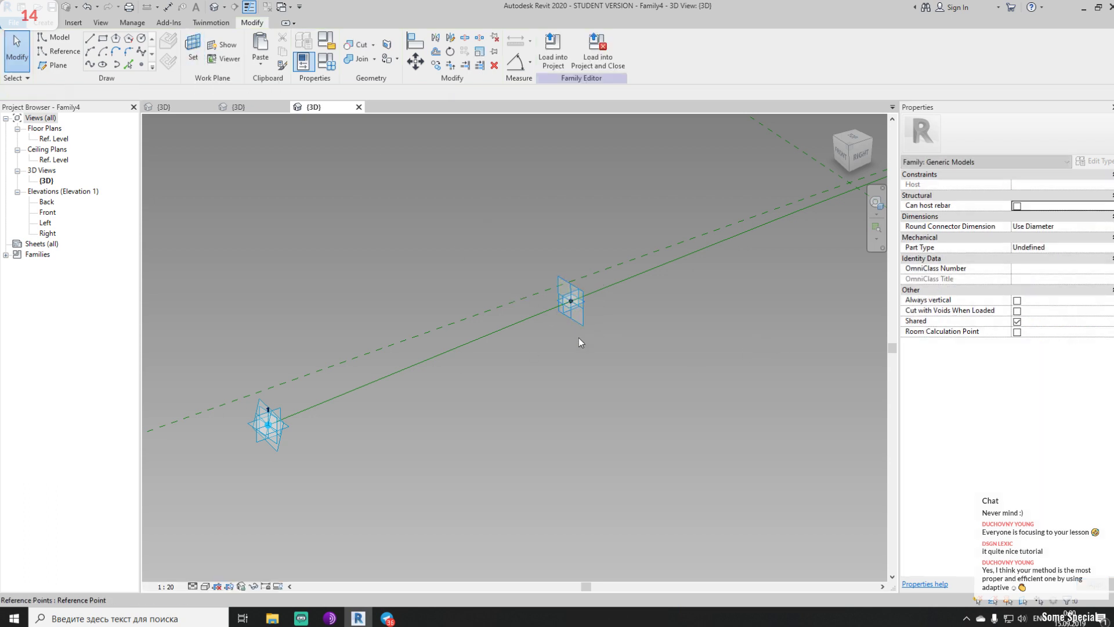
click(102, 39)
click(509, 204)
key(Escape)
click(64, 51)
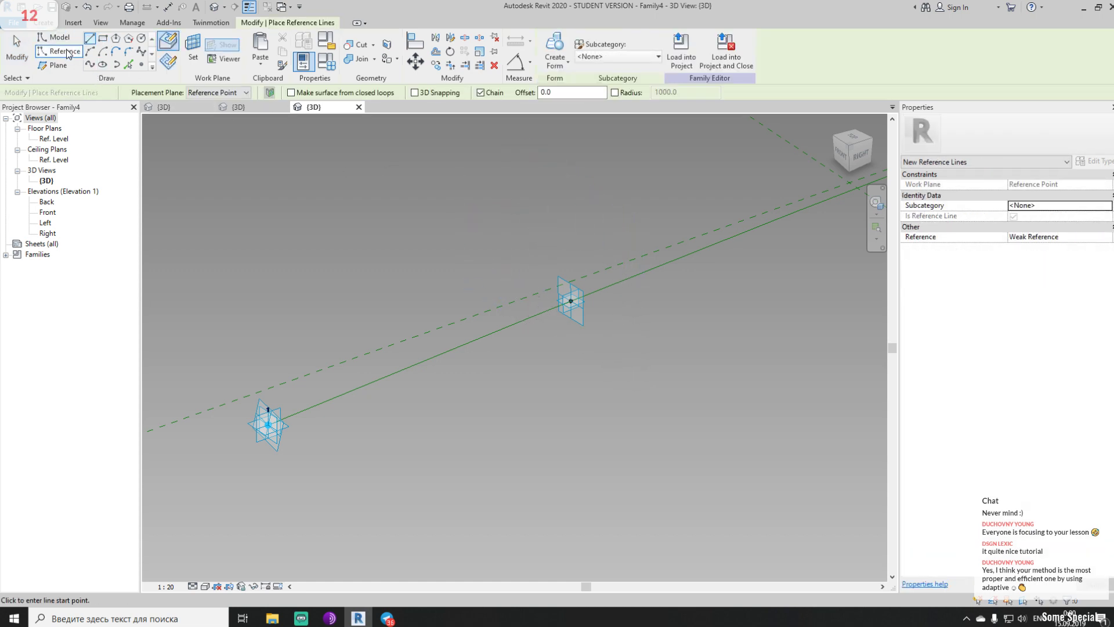
click(102, 39)
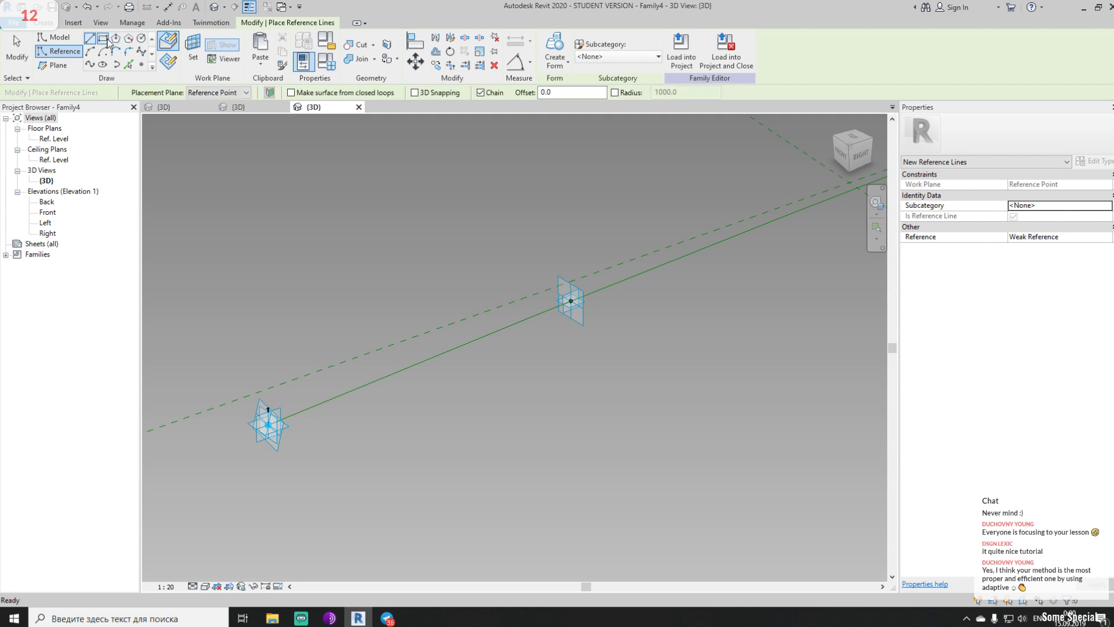
click(517, 202)
click(646, 380)
key(Escape)
Add an aligned dimension across the rectangle's width, placed above the profile
shift+middle_drag(604, 386, 641, 358)
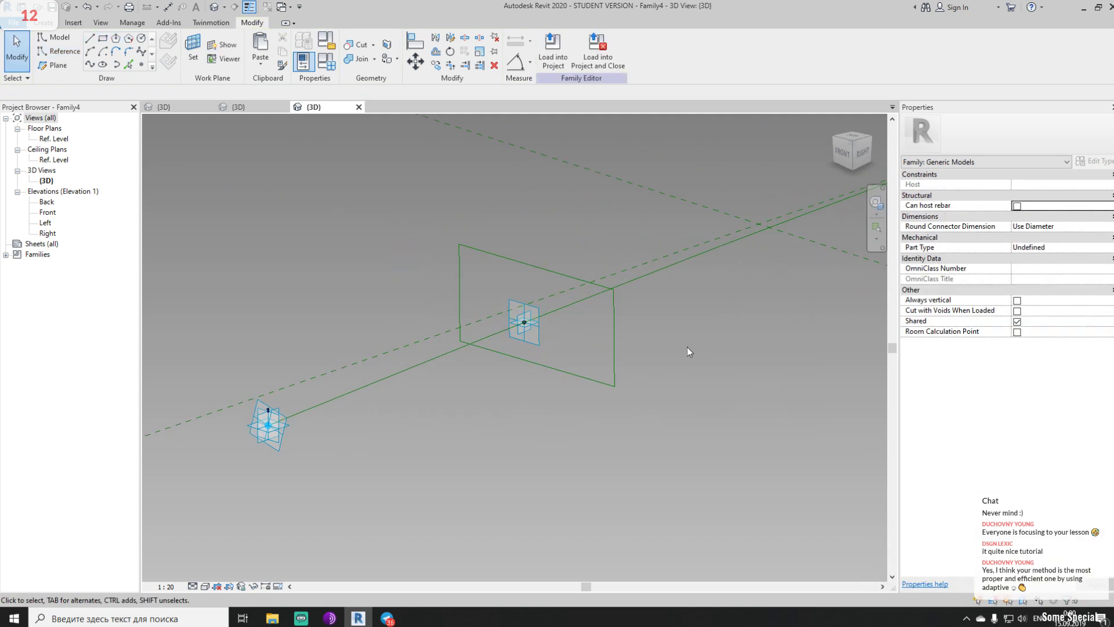
key(i)
click(460, 284)
click(614, 322)
click(543, 194)
Try to center the rectangle's height on the reference point with an equality dimension, and delete that dimension
click(606, 287)
click(704, 388)
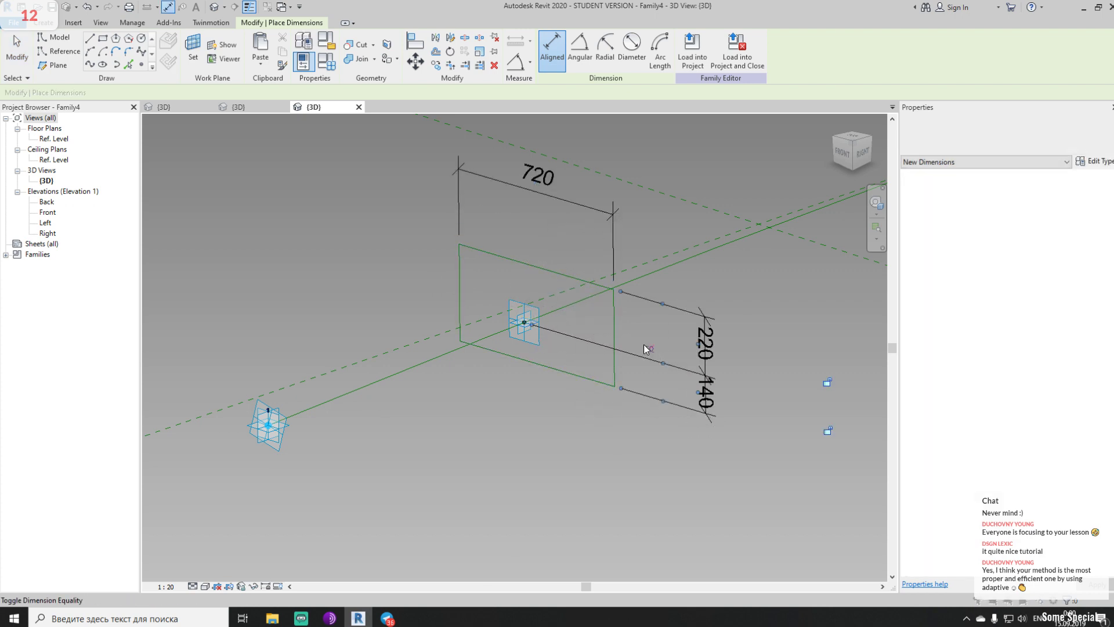
click(649, 349)
click(667, 347)
key(Escape)
key(Escape)
click(708, 356)
key(Delete)
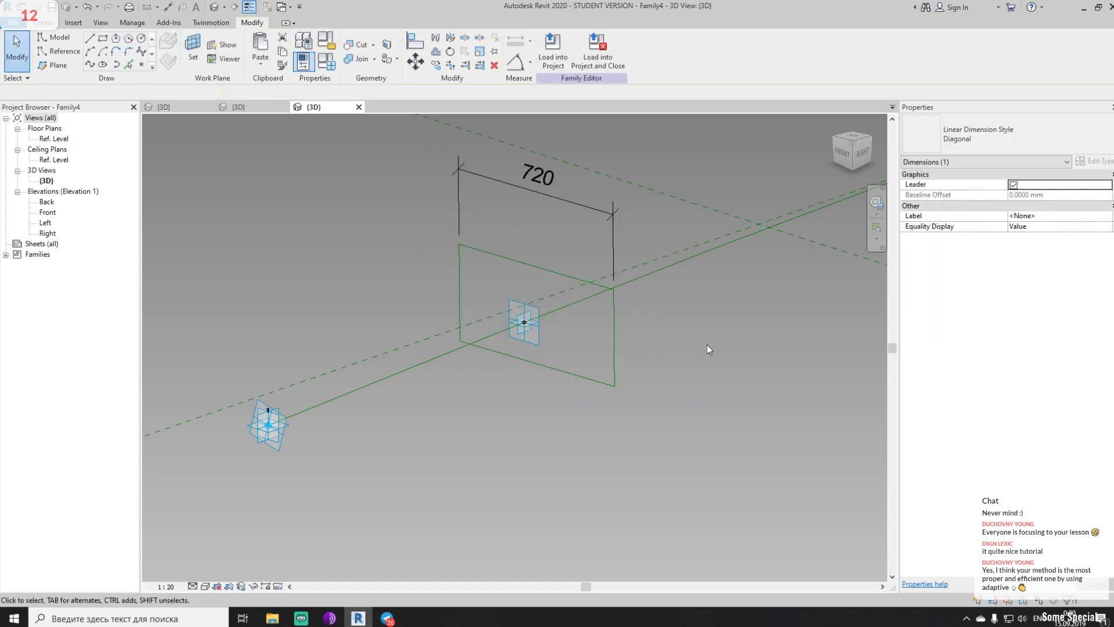
Draw two reference planes parallel to the rectangle's horizontal edges, one above and one below the profile
click(57, 67)
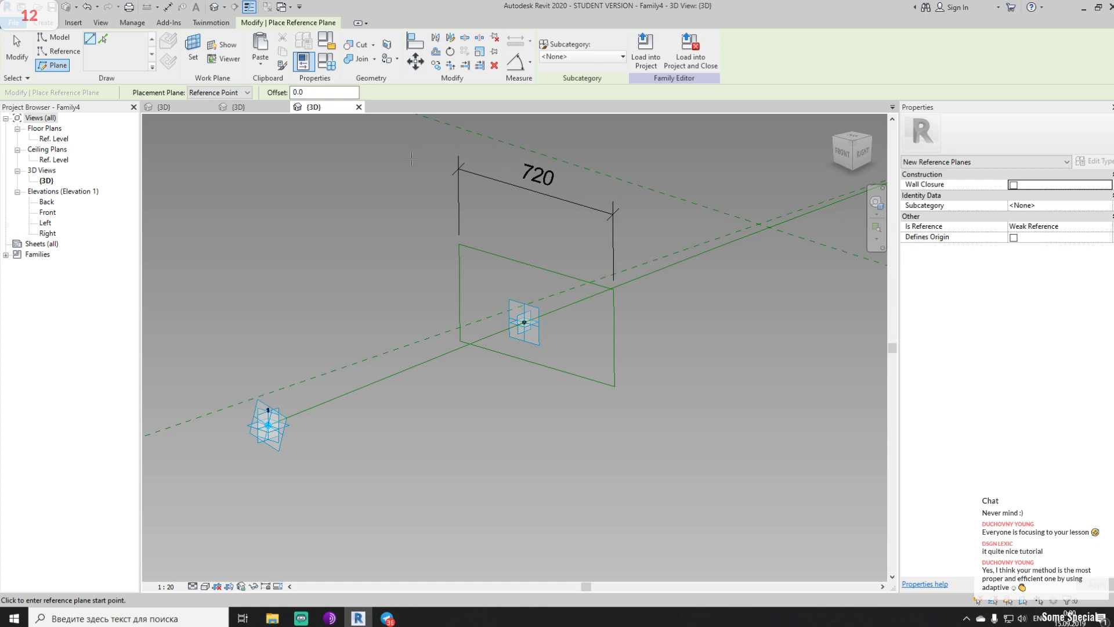
click(403, 208)
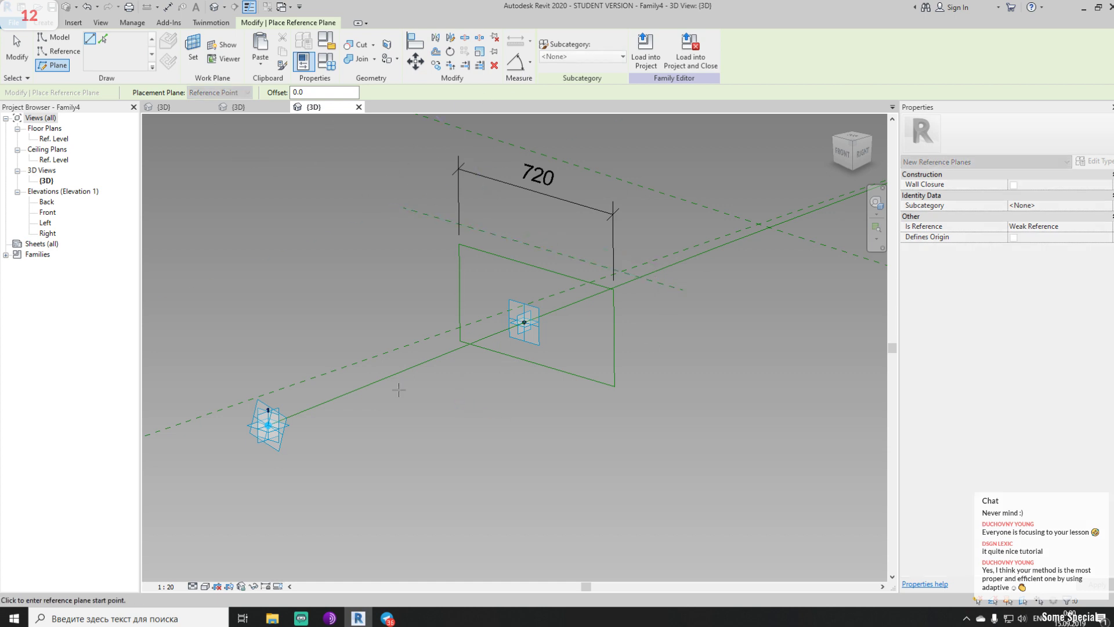
click(351, 339)
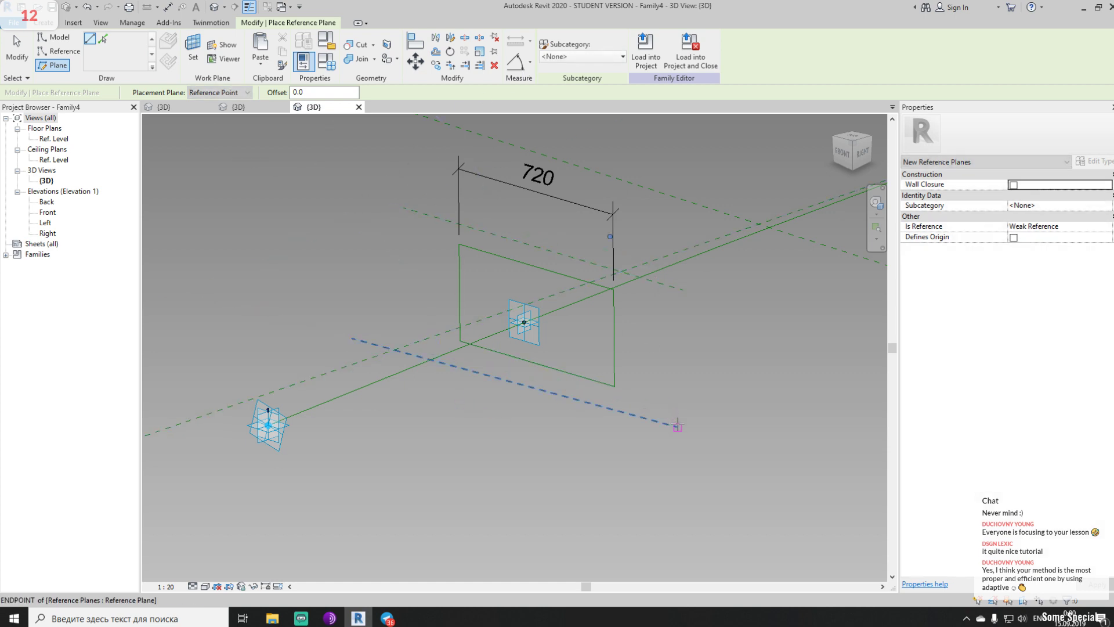
click(677, 426)
key(ctrl+z)
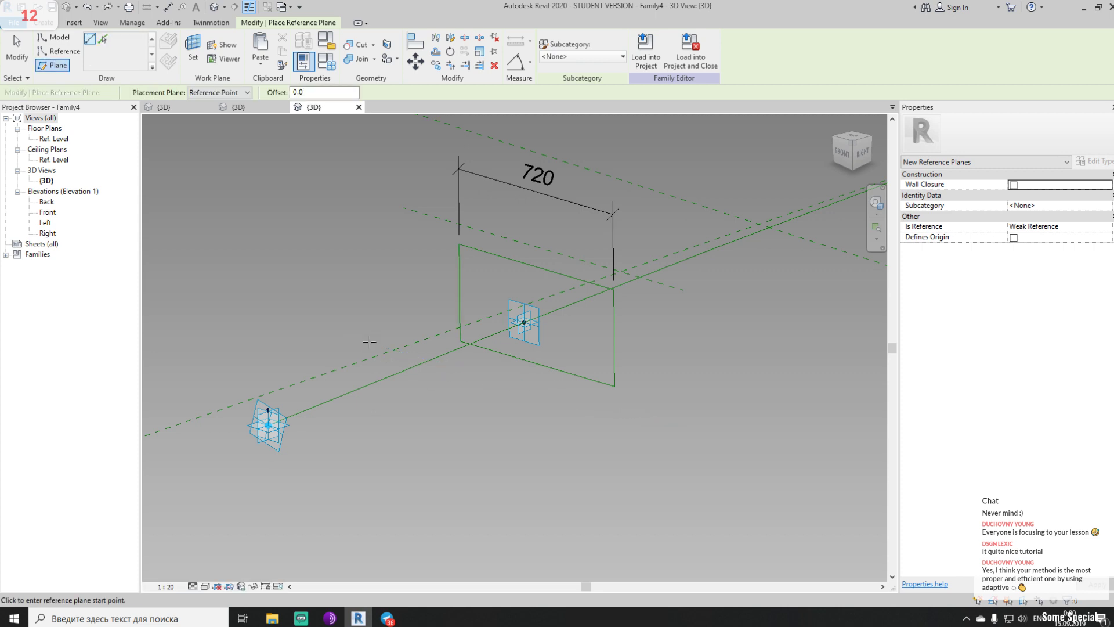
click(368, 341)
click(683, 435)
key(Escape)
key(Escape)
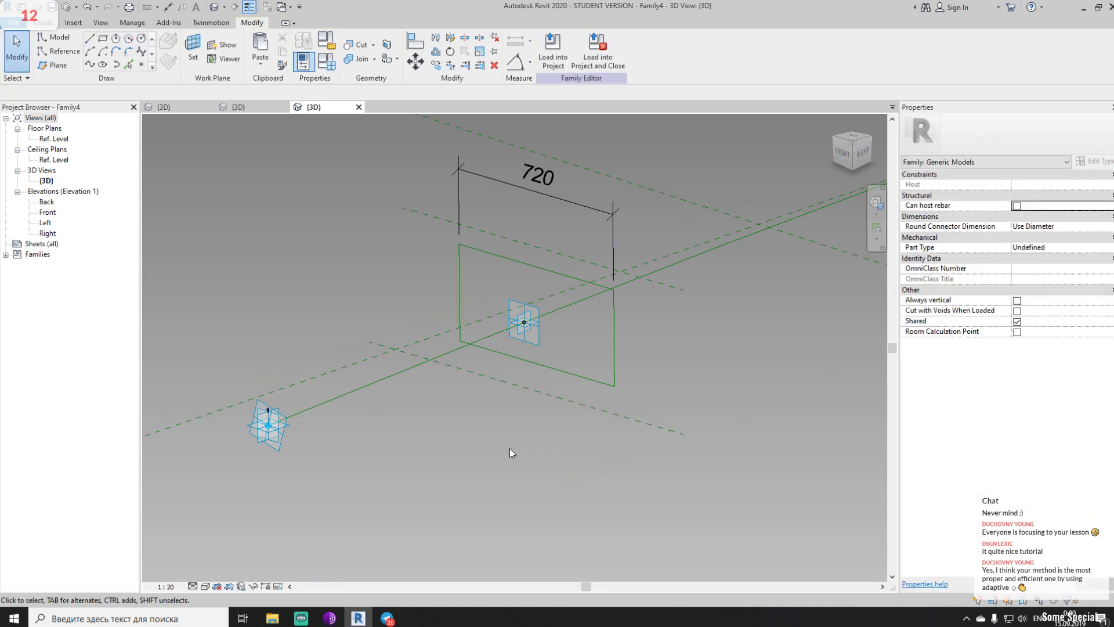
Try to equalize the upper and lower reference planes about the reference point with a dimension string, and delete the dimension
key(d)
key(i)
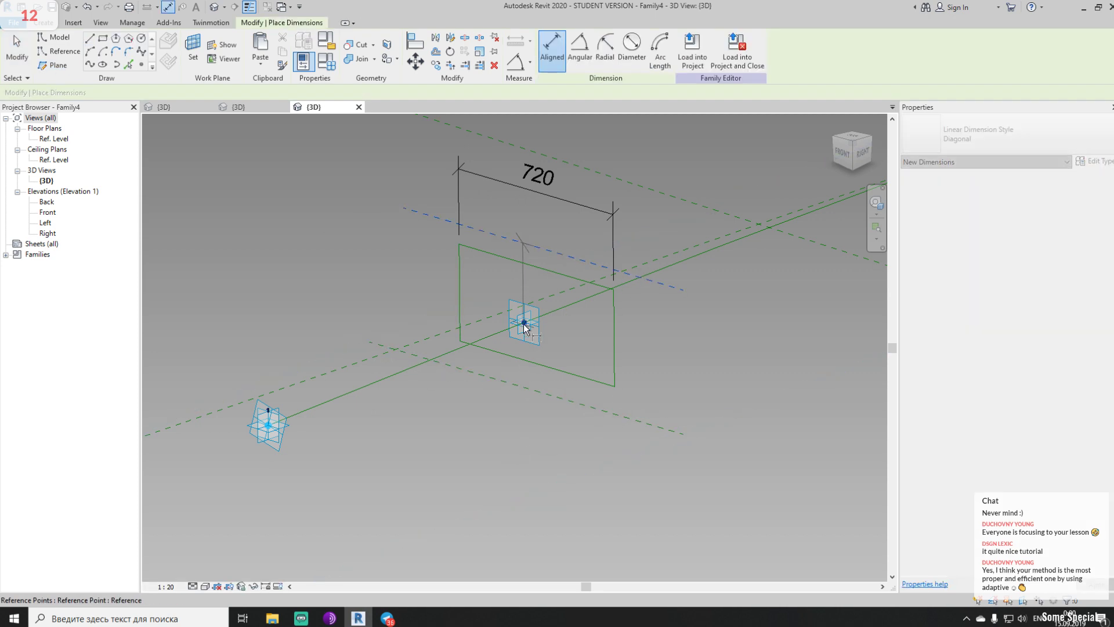
click(529, 326)
click(672, 427)
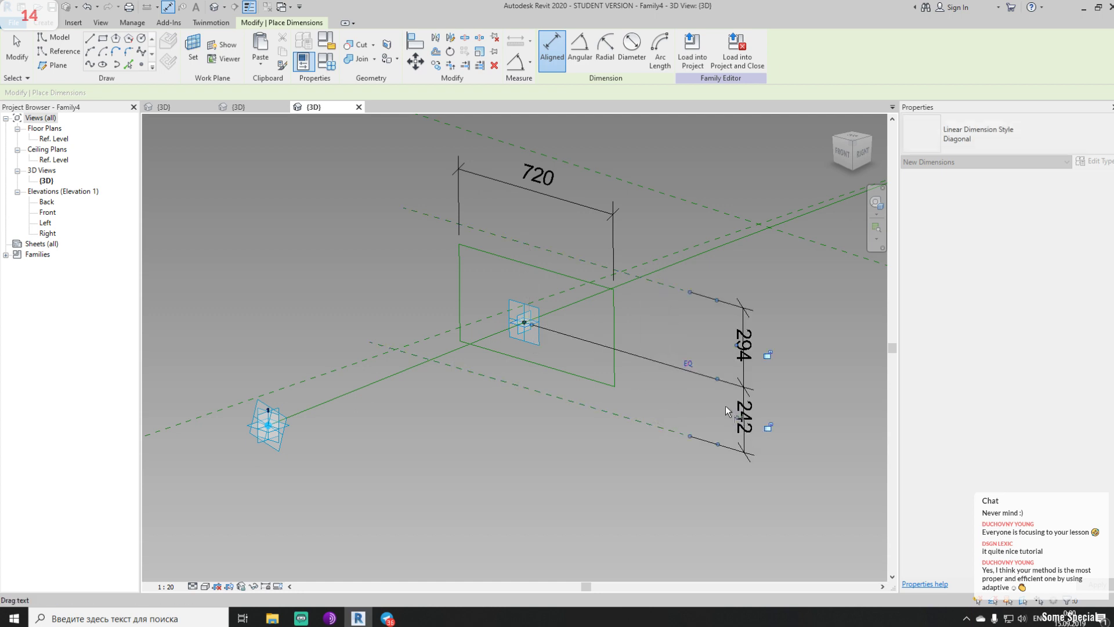
click(733, 412)
click(689, 363)
click(500, 350)
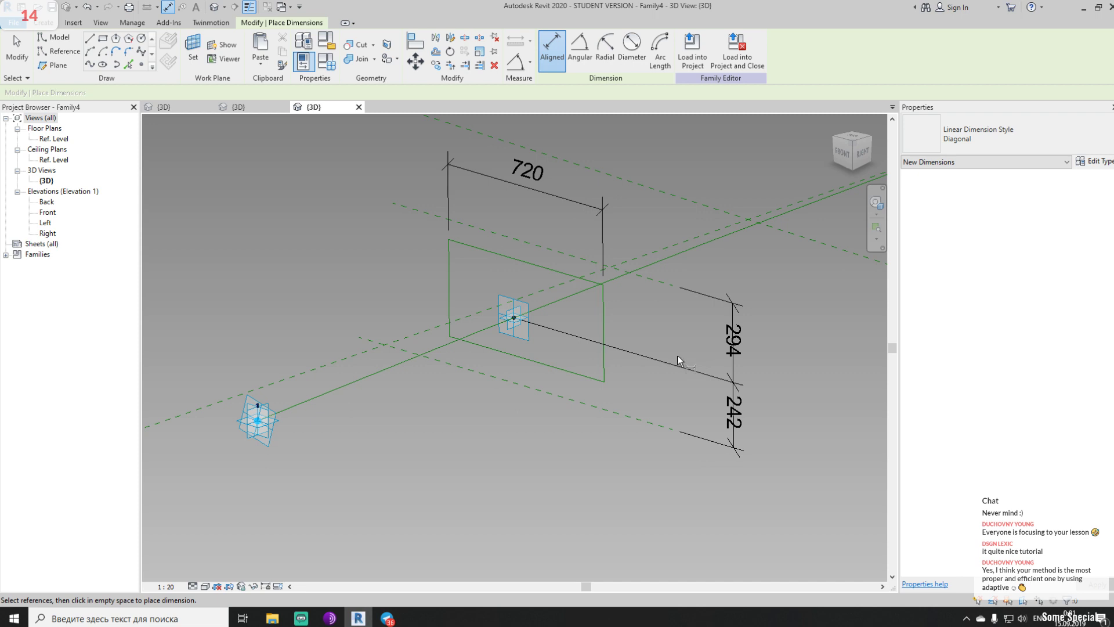
scroll(639, 361, down, 2)
key(Escape)
click(652, 361)
key(Delete)
Try the equality dimension again, measuring both reference planes from the reference point's horizontal plane, and cancel the constraint
key(d)
key(i)
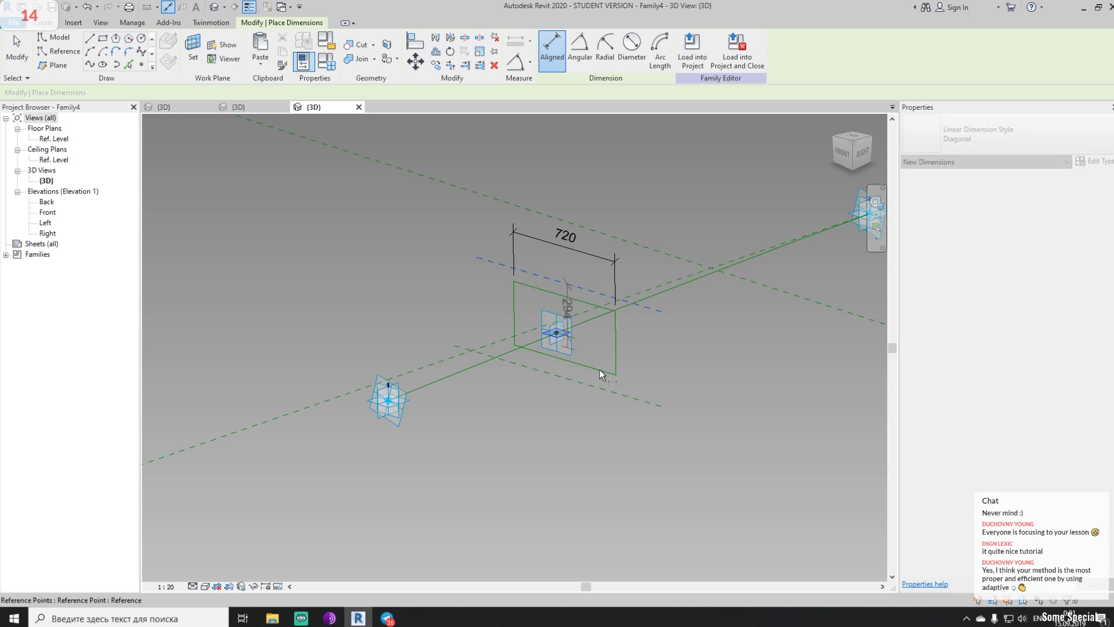
click(698, 385)
click(662, 359)
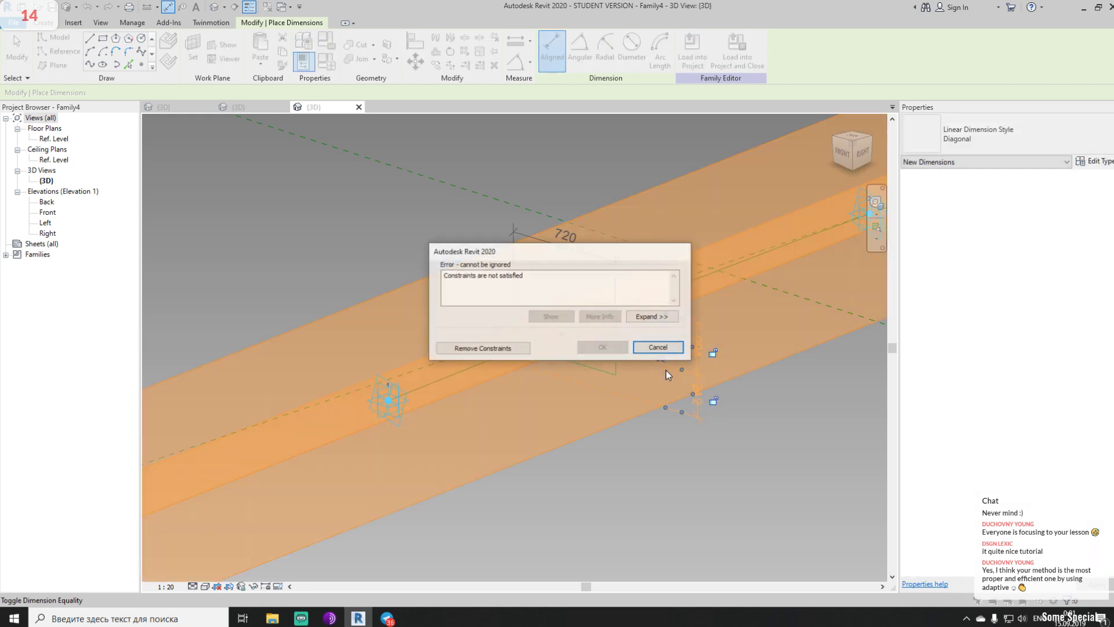
click(659, 348)
key(Escape)
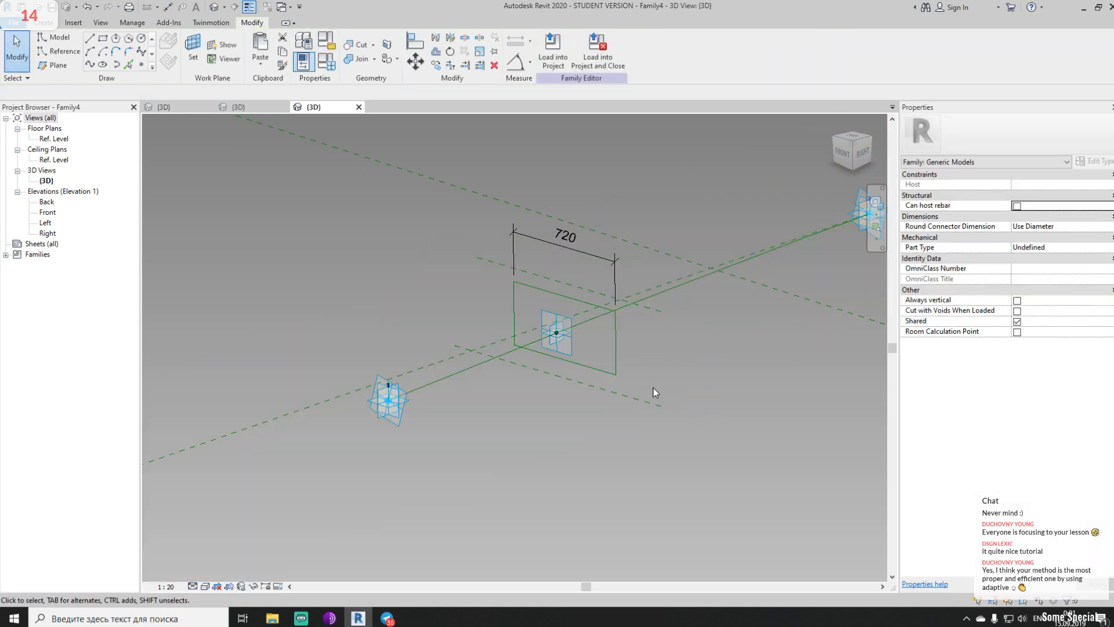
Set the rectangle profile's width to 150 mm by moving its left vertical edge
shift+middle_drag(660, 389, 518, 276)
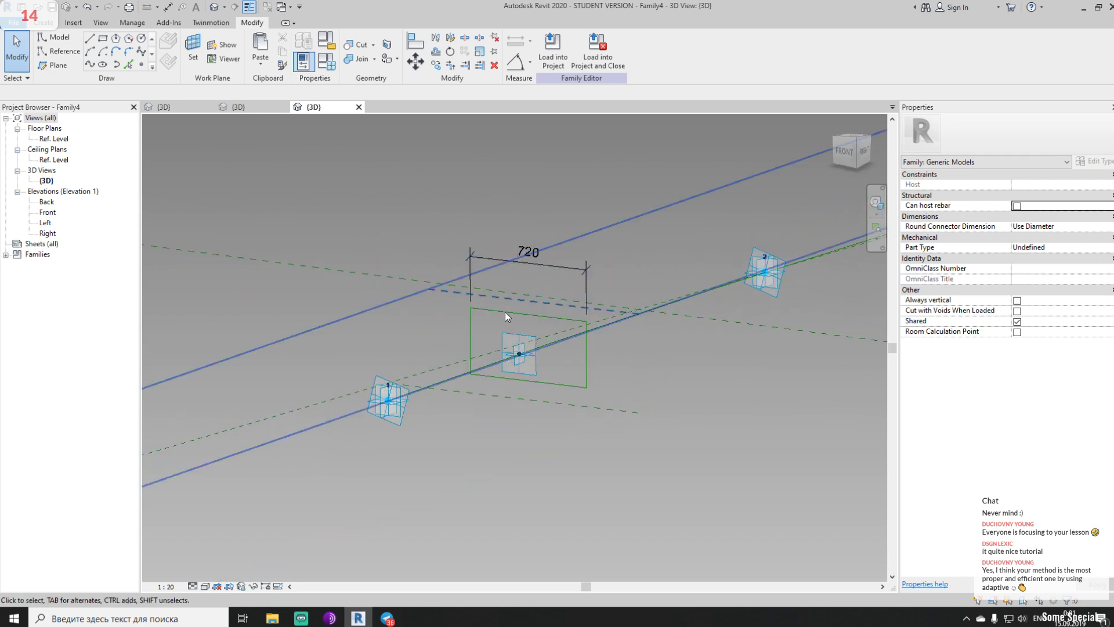
scroll(534, 285, up, 3)
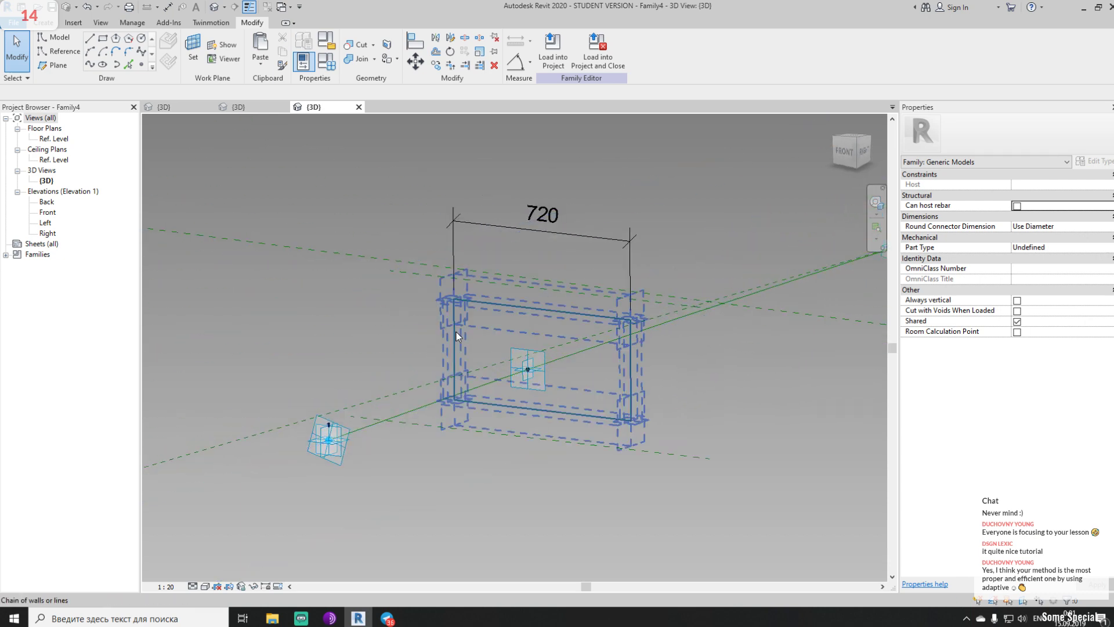
click(455, 339)
click(537, 222)
text(150)
key(Return)
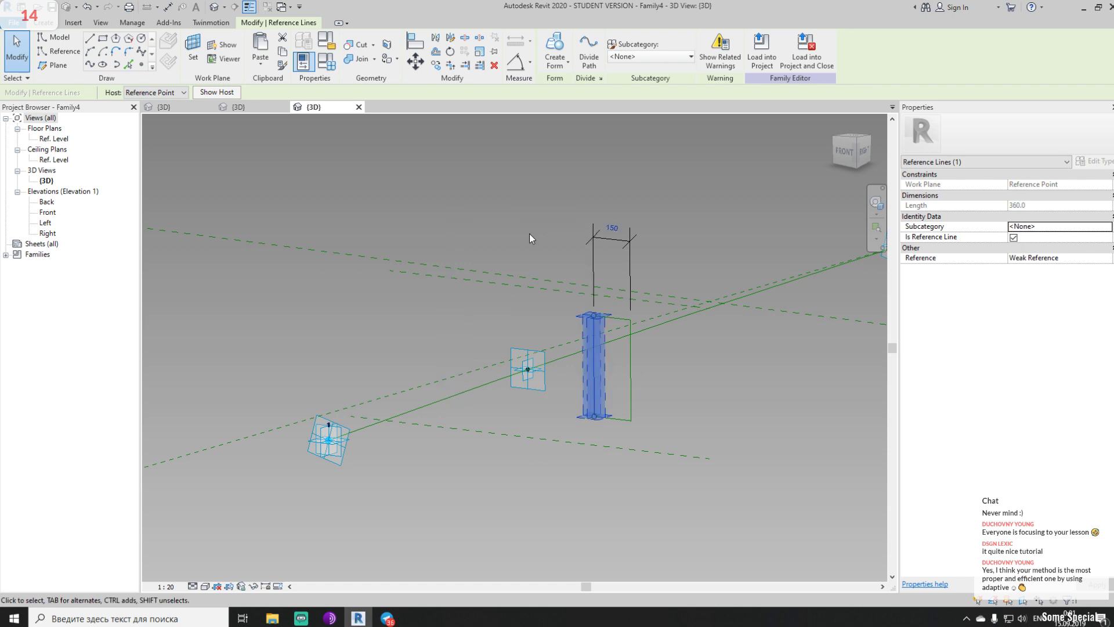
Set the rectangle profile's height to 50 mm by moving its upper edge
click(645, 372)
key(Tab)
key(Tab)
key(Tab)
key(Tab)
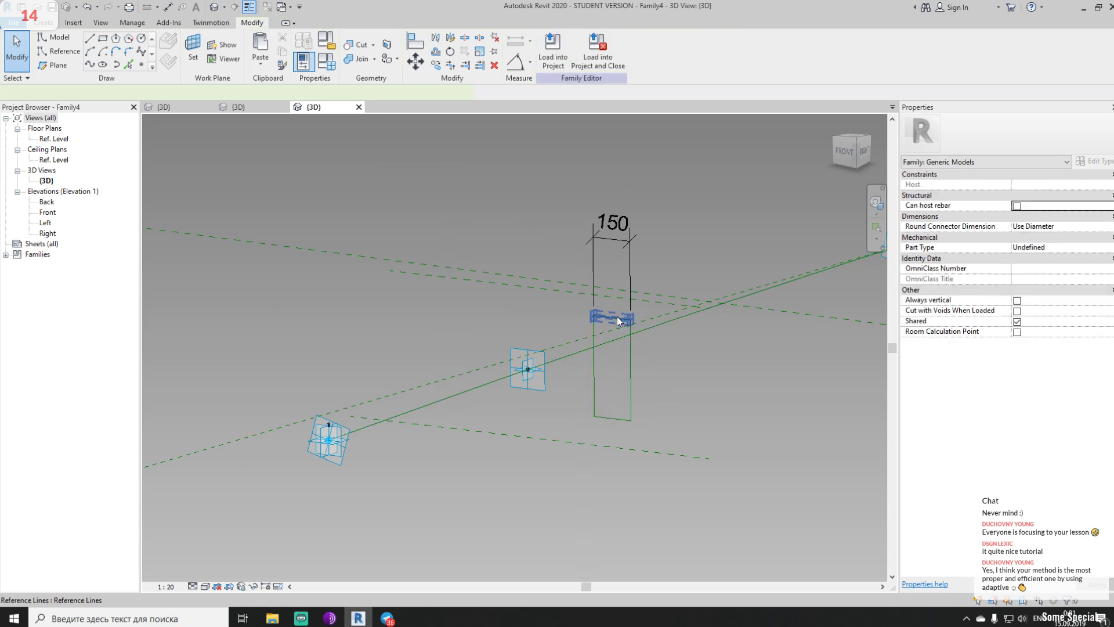
click(617, 318)
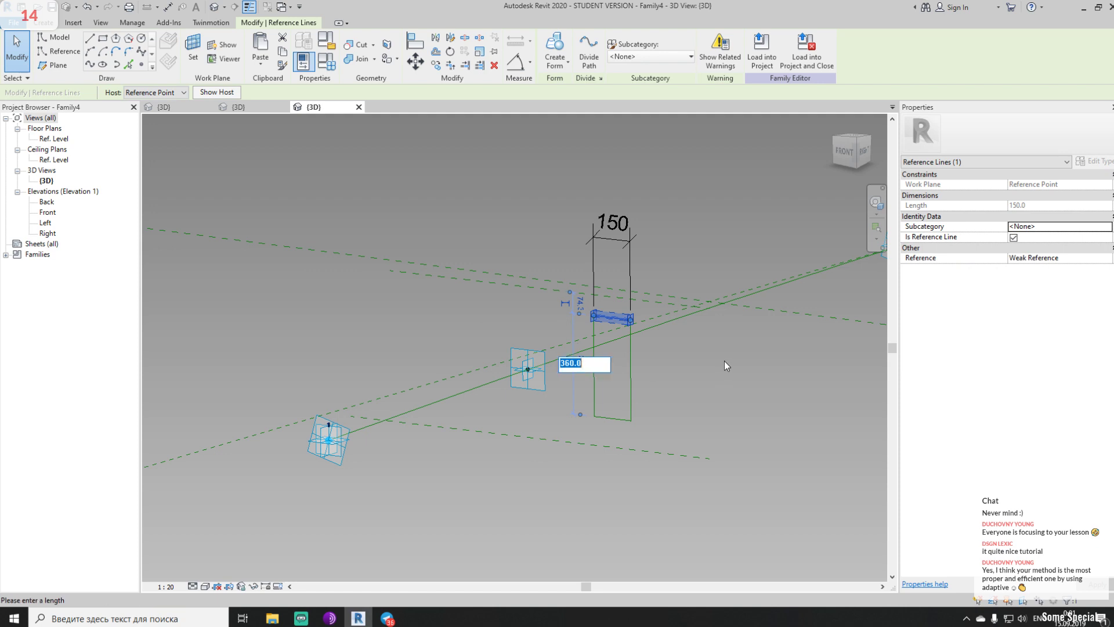
text(50)
key(Return)
click(709, 389)
Move the complete rectangle profile onto the reference point on the spline and fine-tune its height position from the front
scroll(608, 399, up, 1)
key(Tab)
scroll(608, 399, up, 1)
drag(568, 391, 733, 468)
drag(617, 431, 469, 352)
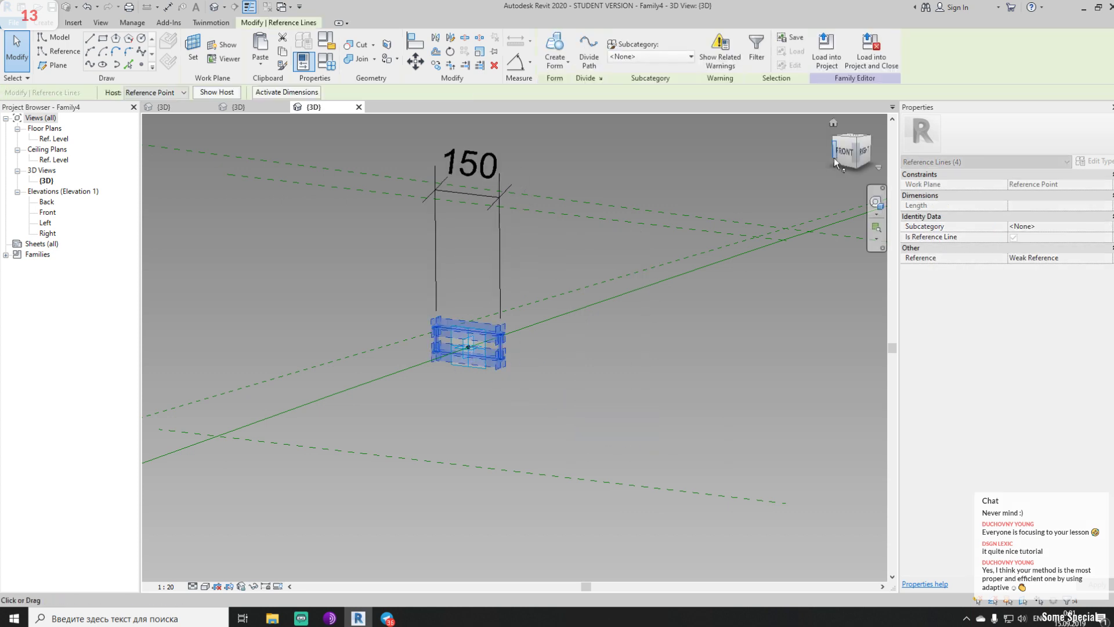
click(844, 152)
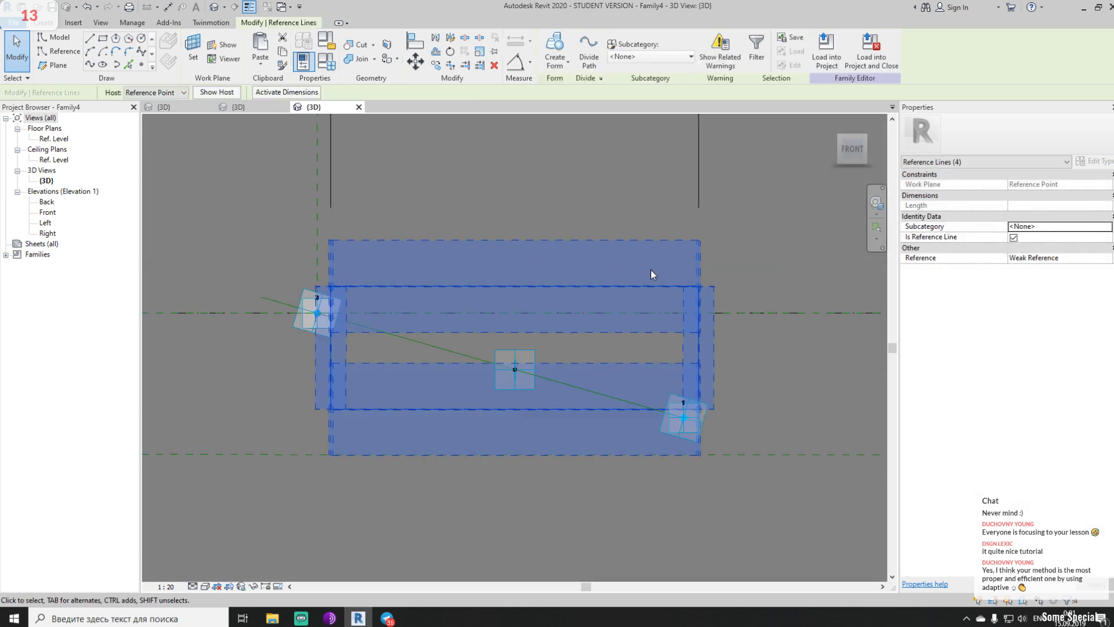
scroll(514, 378, up, 1)
drag(475, 256, 486, 287)
click(553, 199)
Delete the two reference planes above and below the profile, undoing the mistaken deletion and keeping the spline
scroll(552, 200, down, 4)
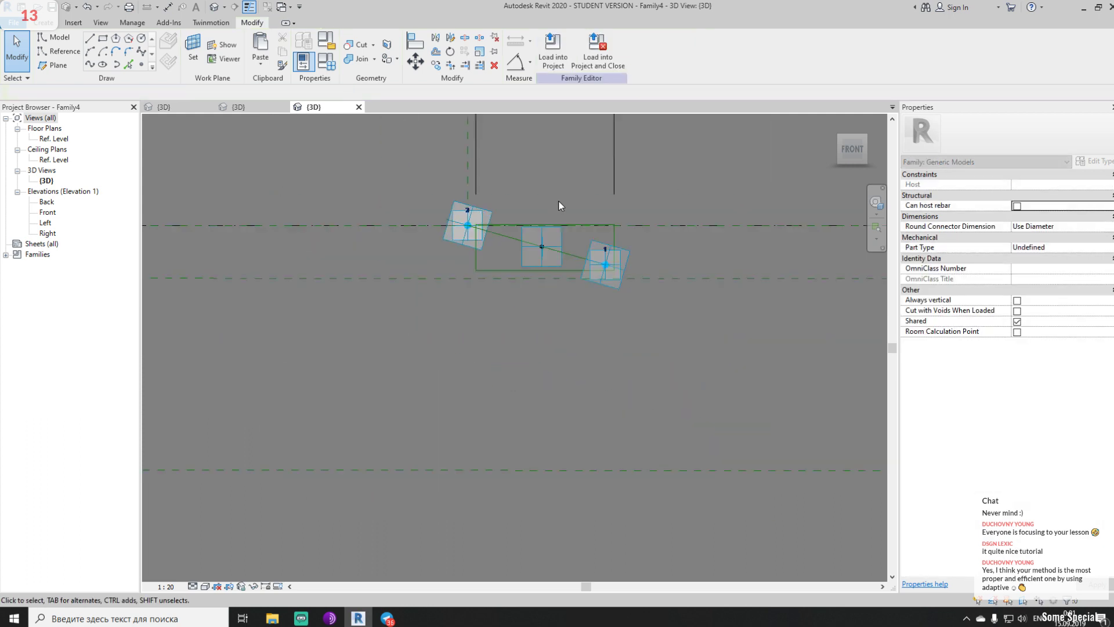
shift+middle_drag(554, 201, 602, 345)
scroll(625, 319, down, 4)
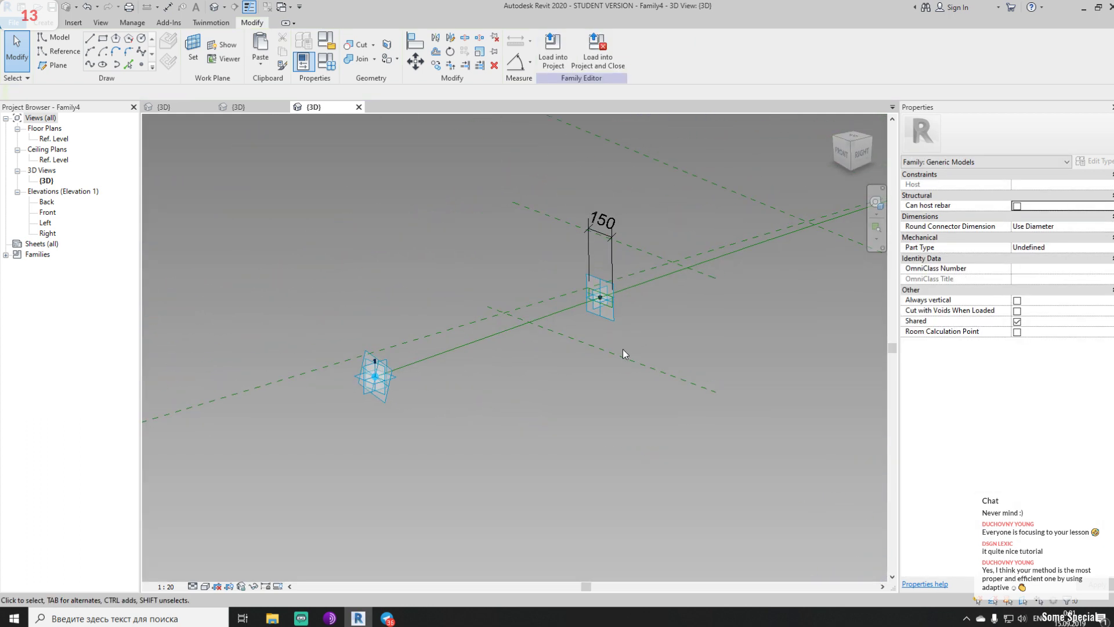
click(689, 274)
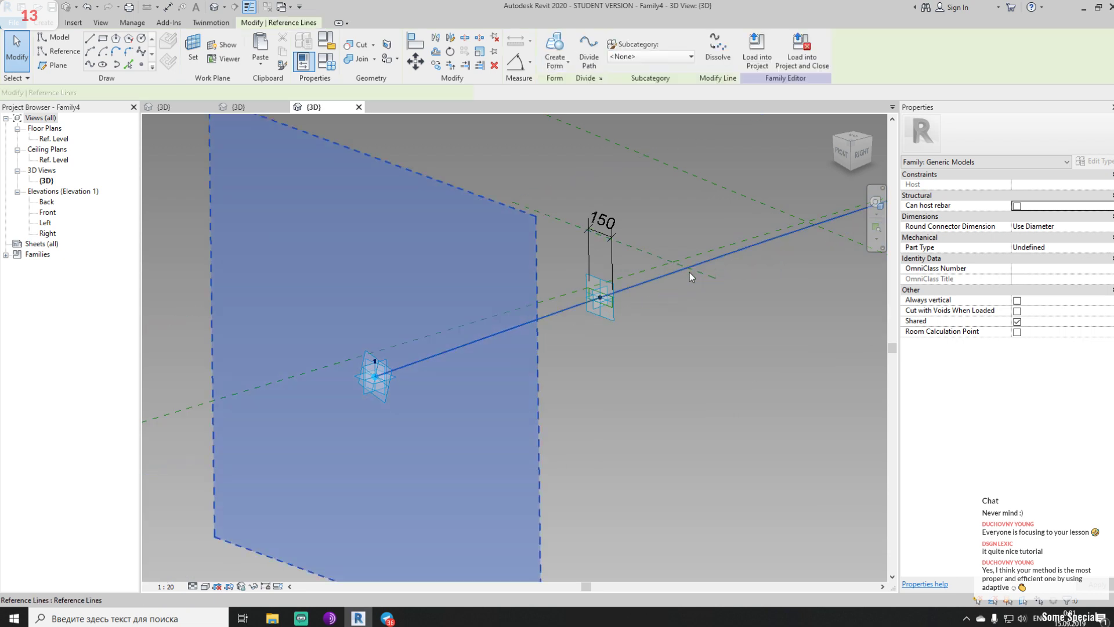
key(Delete)
key(ctrl+z)
click(646, 254)
key(Delete)
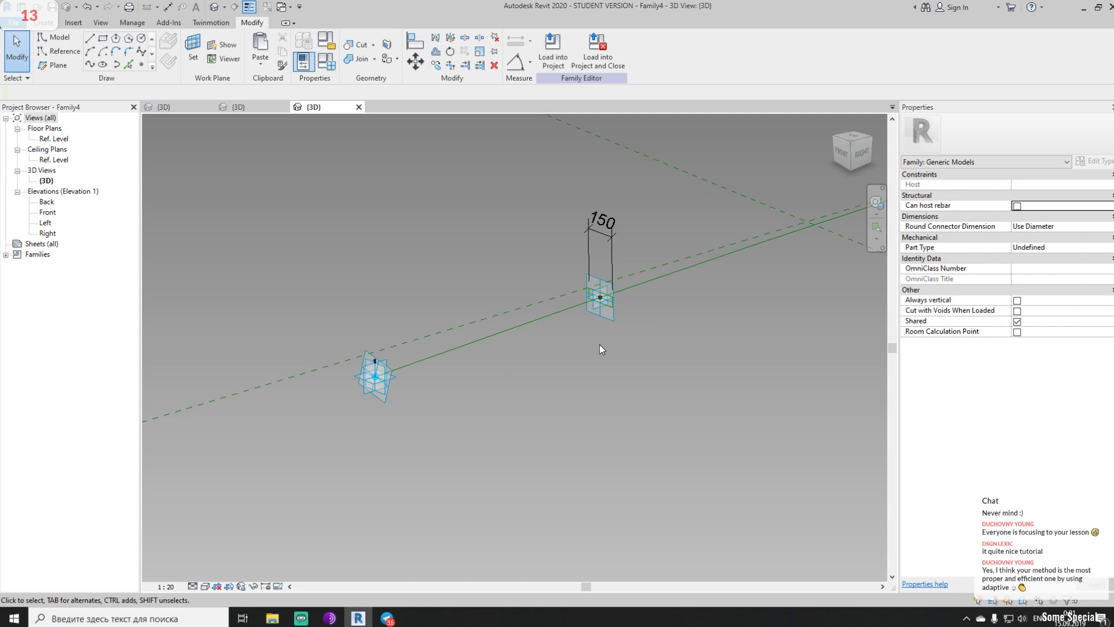
Create a solid form by sweeping the rectangle profile along the reference spline
shift+middle_drag(625, 321, 521, 389)
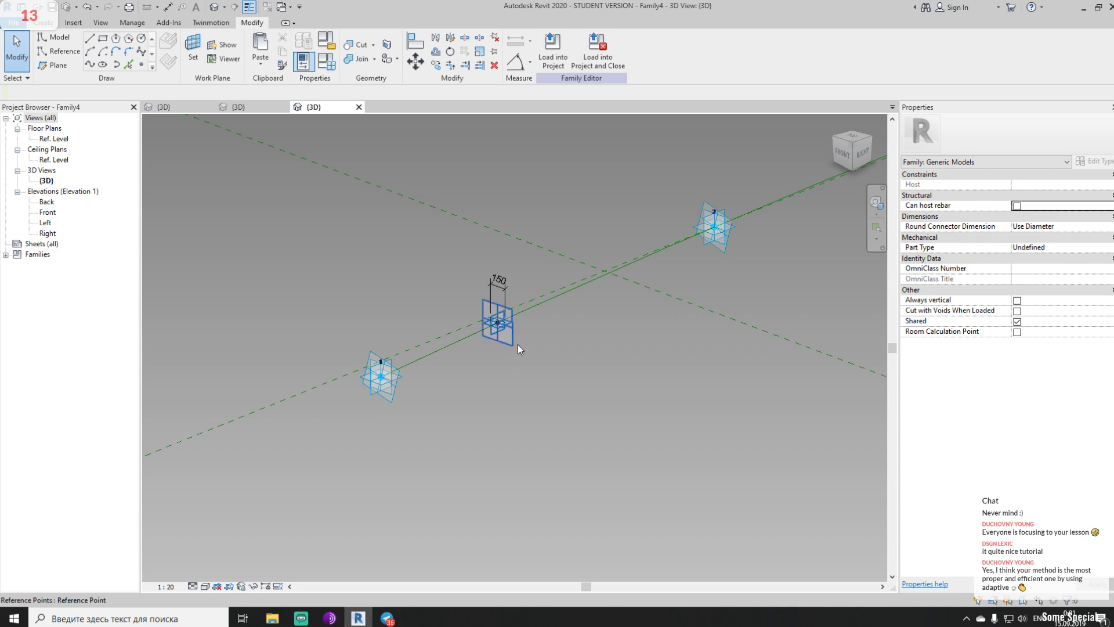
scroll(466, 341, up, 3)
scroll(466, 343, up, 2)
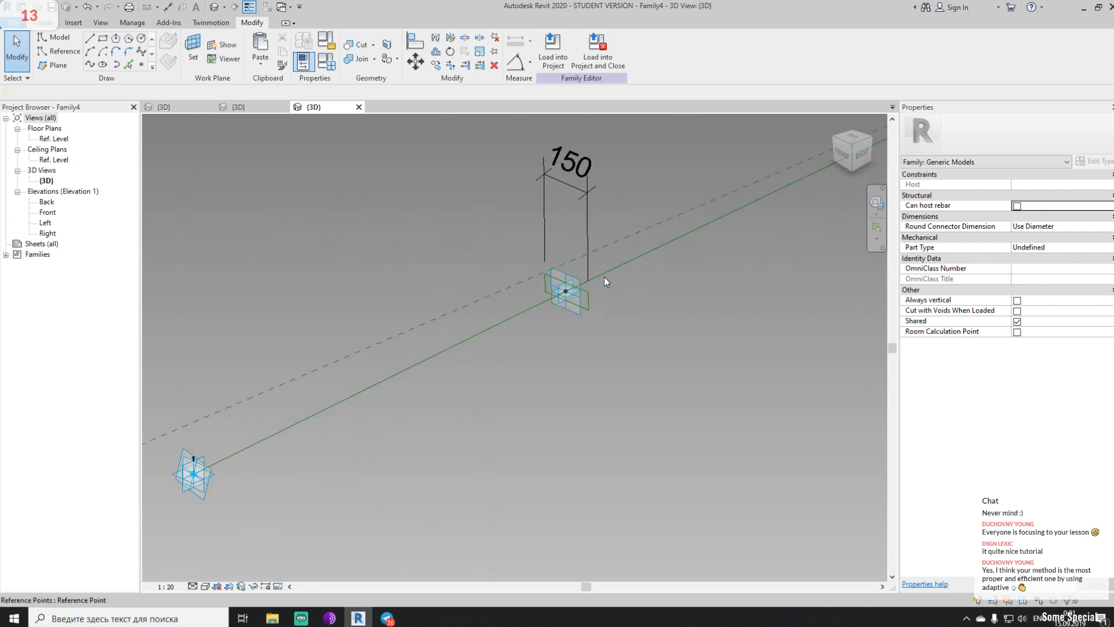
click(493, 327)
ctrl+click(590, 312)
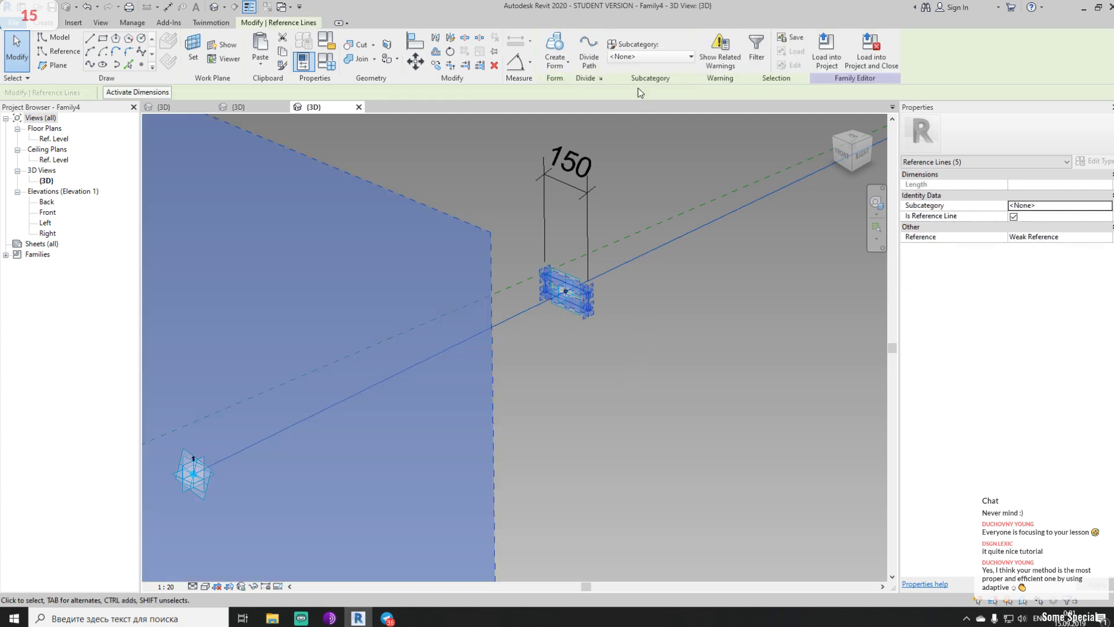
click(552, 47)
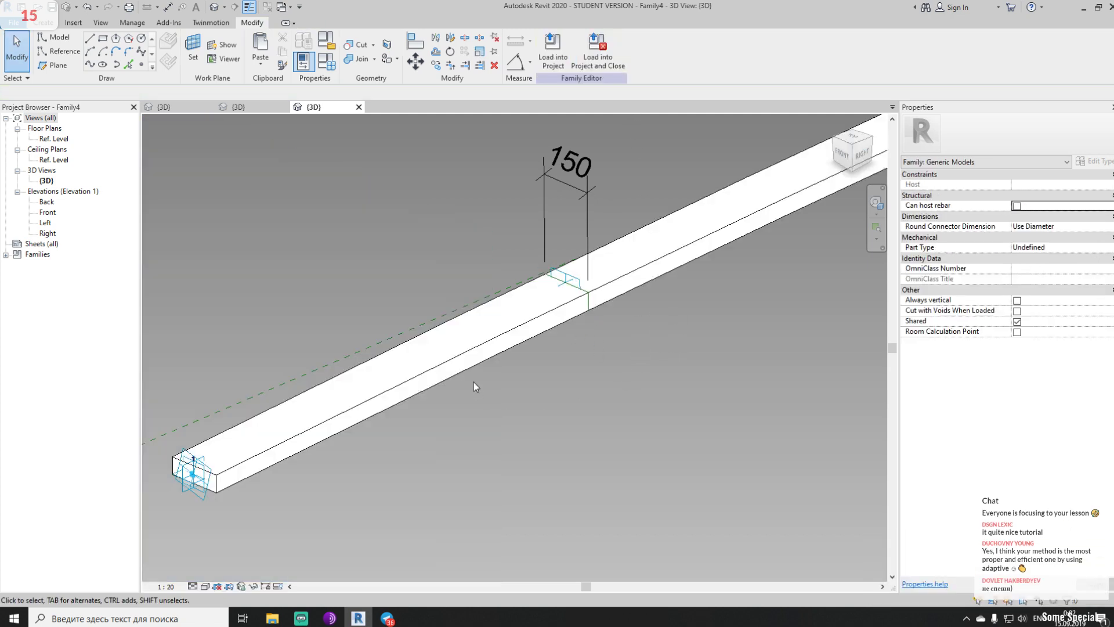
click(463, 355)
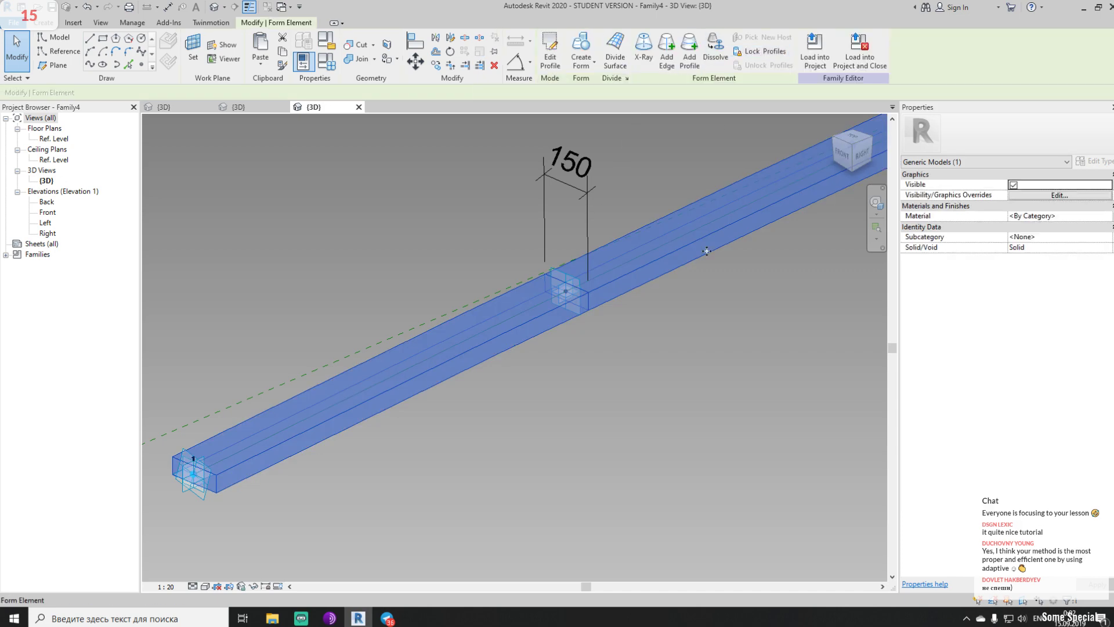
click(716, 373)
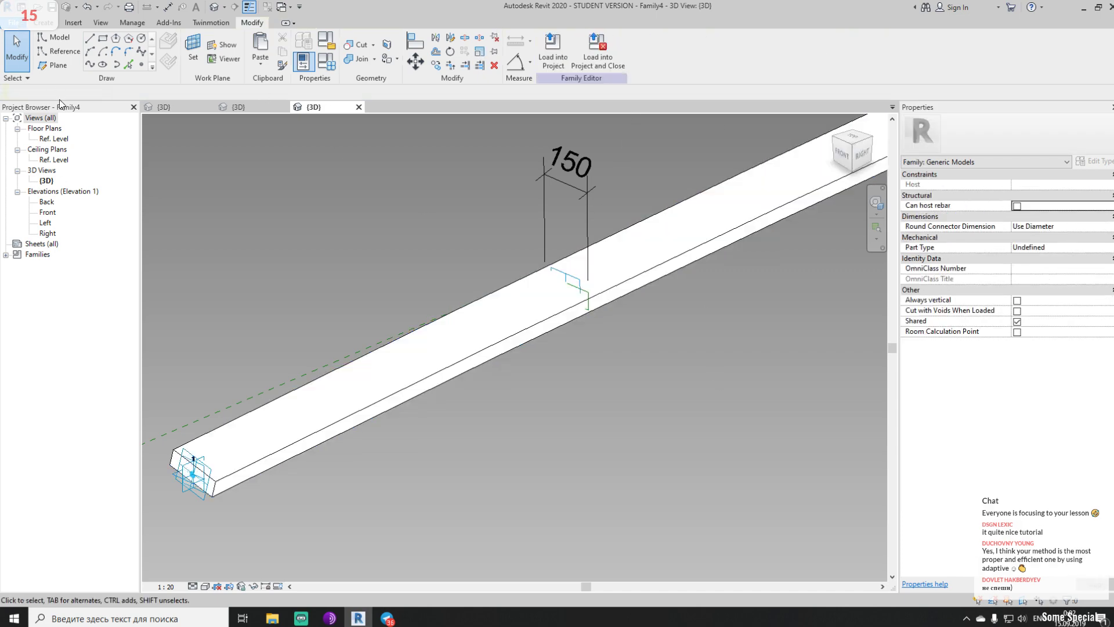
Save the family as middle_part in the TEst folder
click(12, 22)
mouse_move(77, 155)
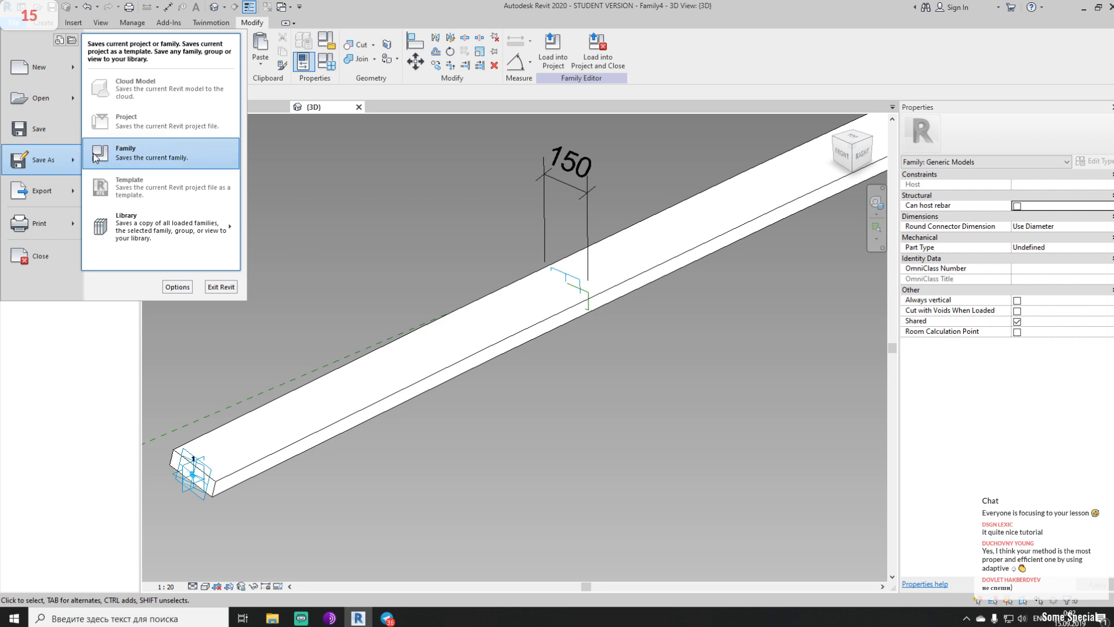
click(127, 152)
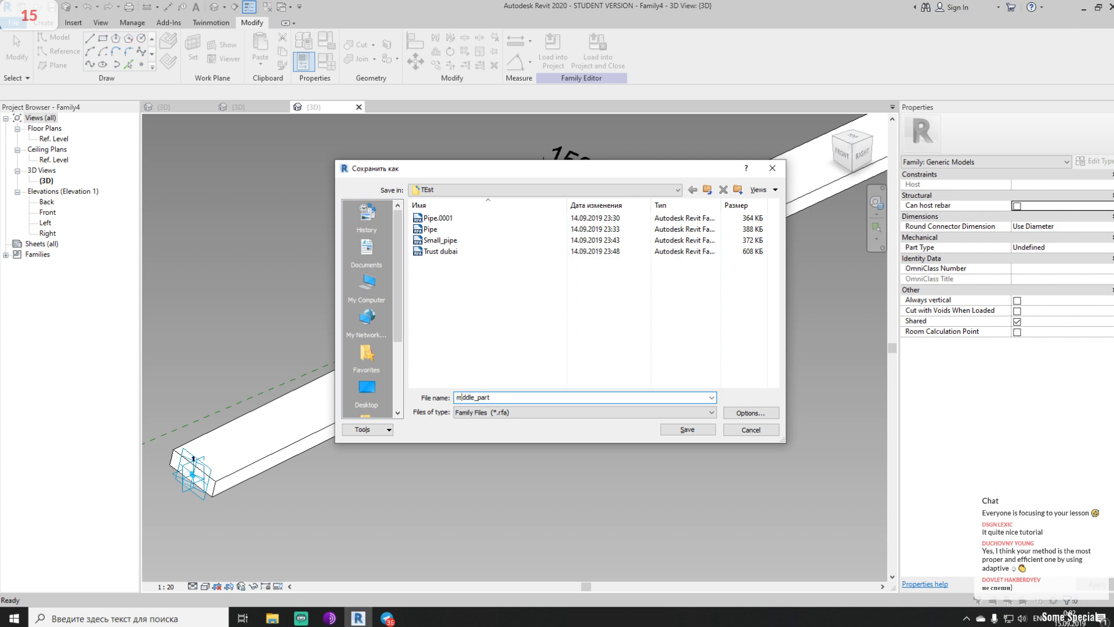
key(Return)
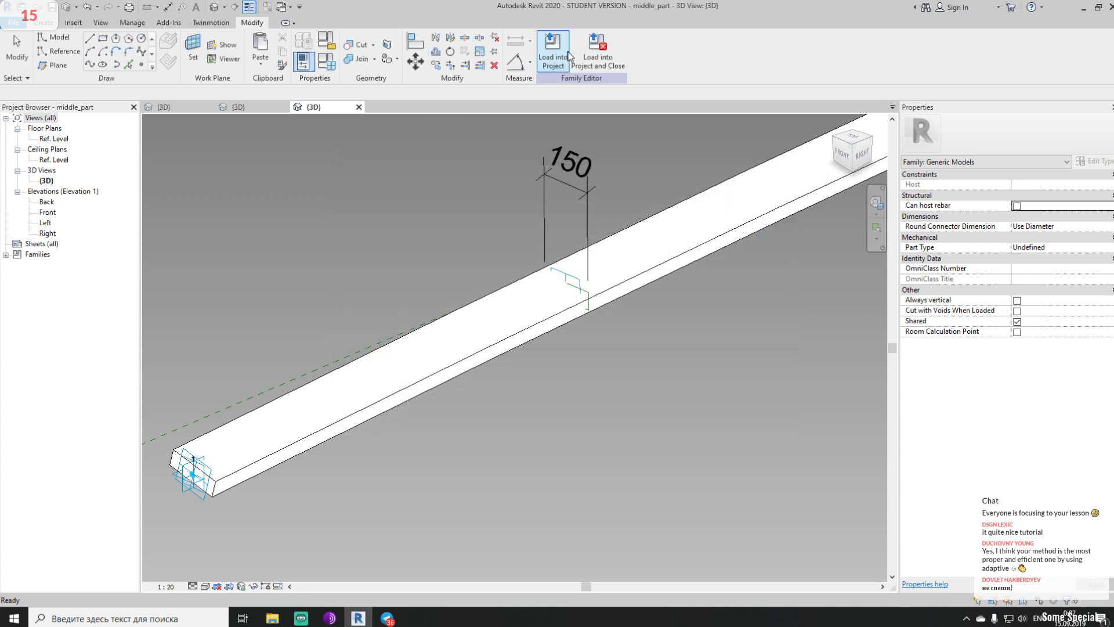
Load middle_part into Truss system 2.rfa, closing the part family, and switch to the Trust dubai 3D view
click(587, 51)
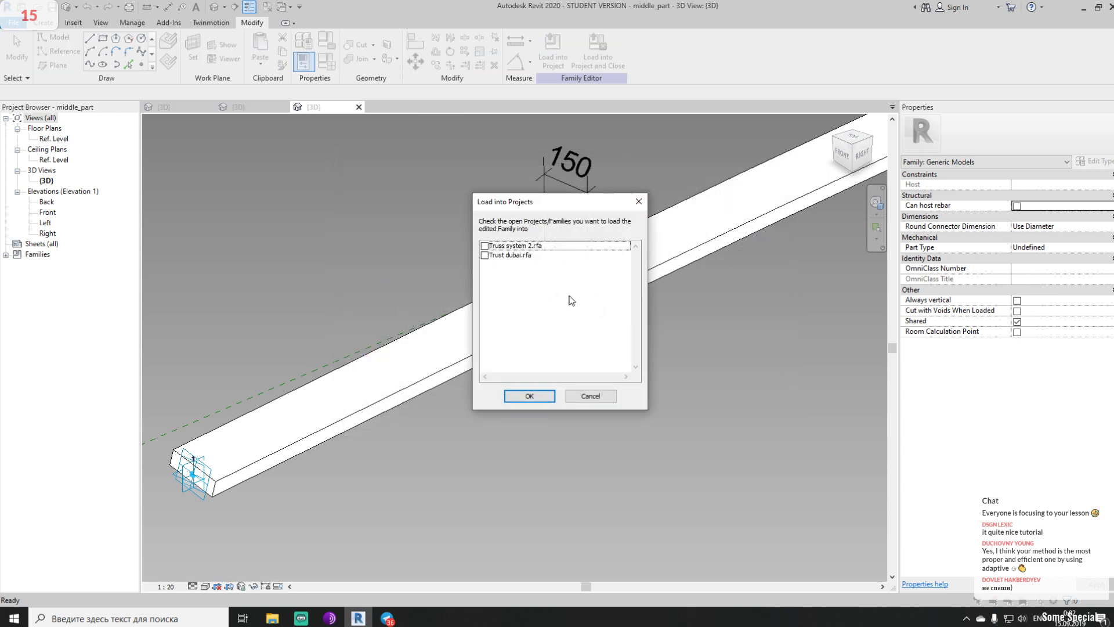
click(485, 246)
click(528, 397)
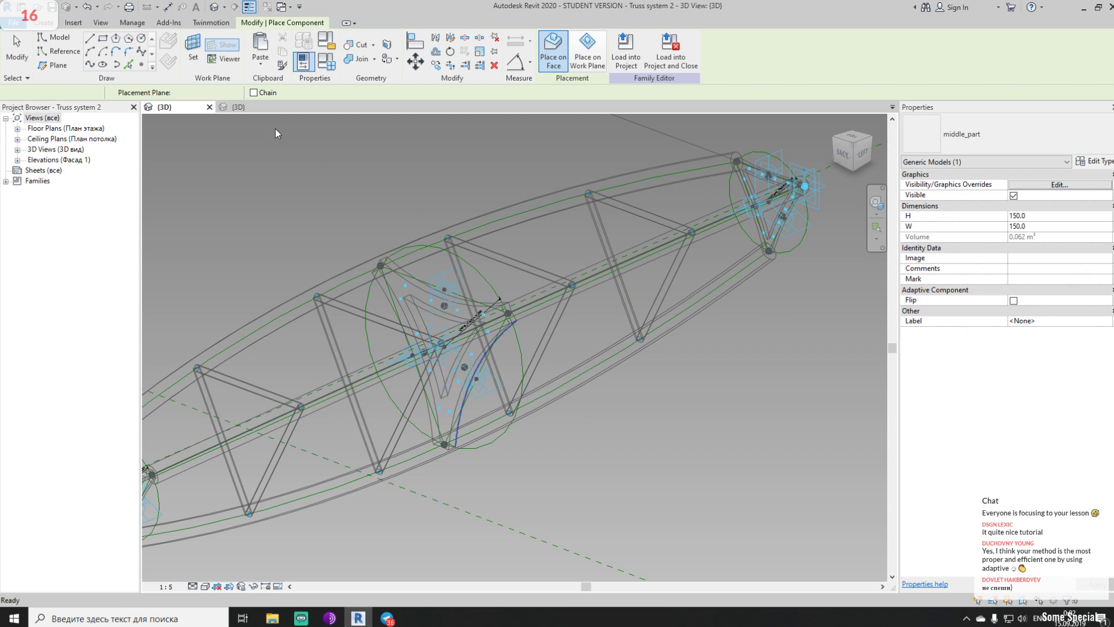
click(241, 108)
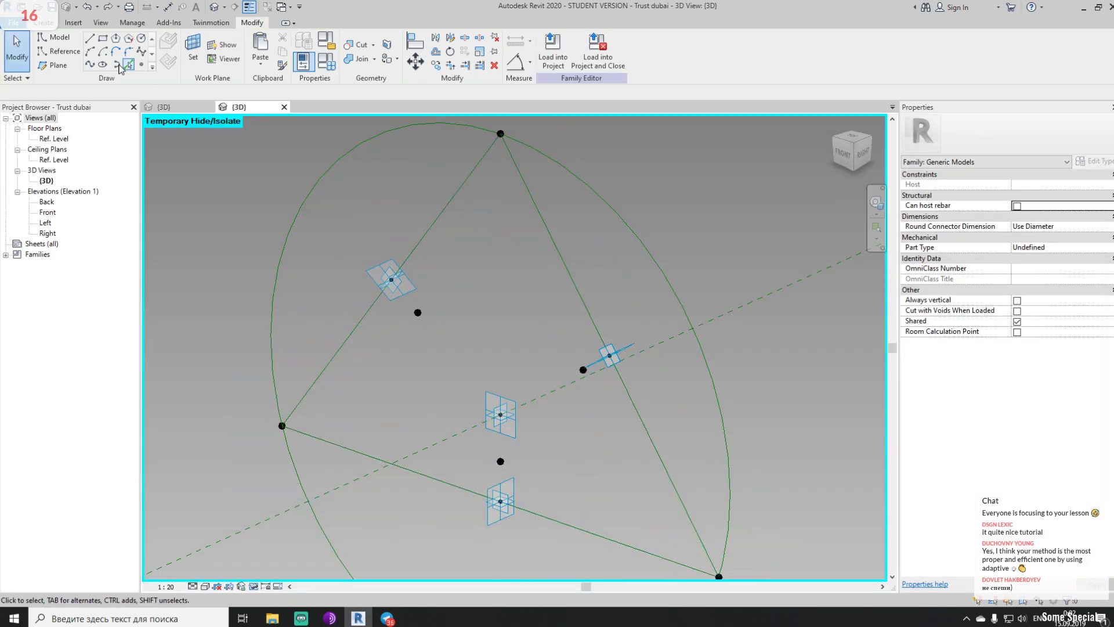
Reopen the middle_part family in Revit from the TEst folder on the desktop
click(281, 620)
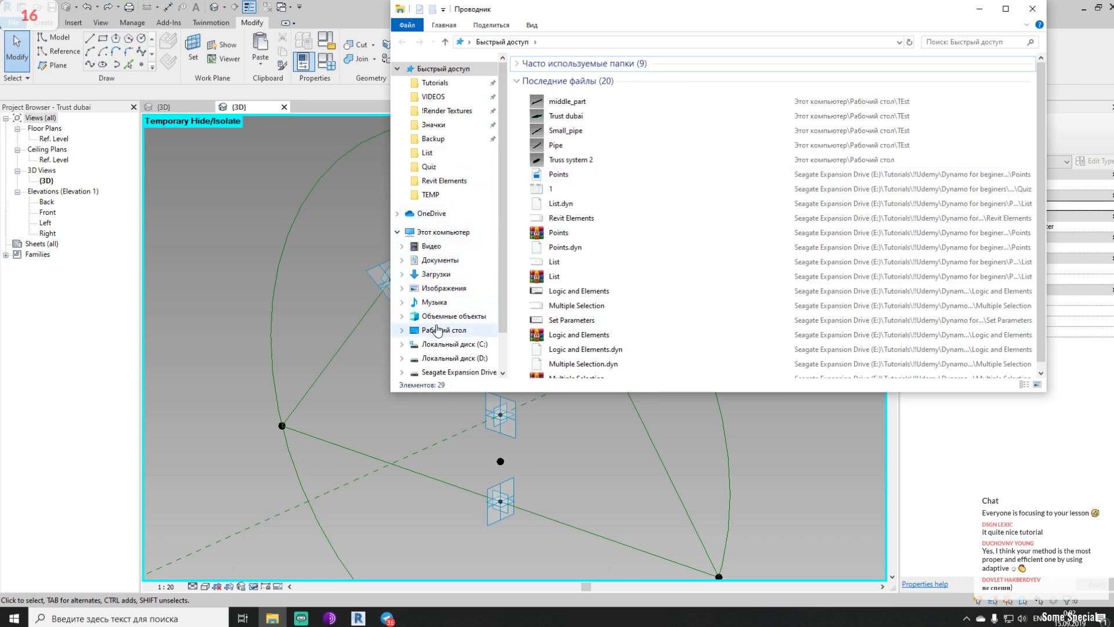
click(443, 330)
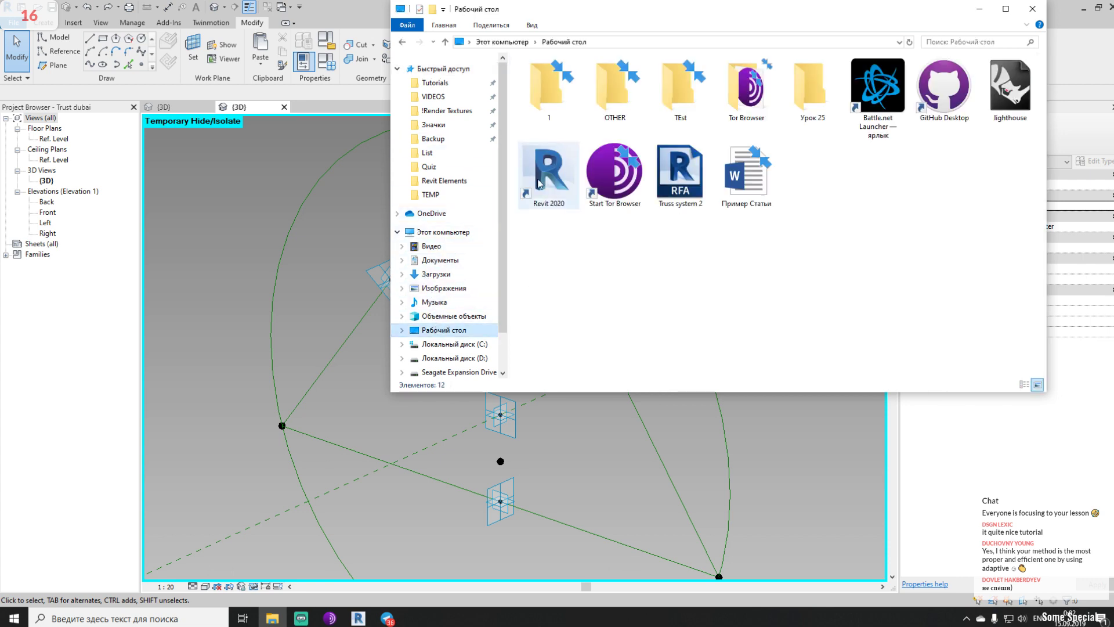
double_click(681, 89)
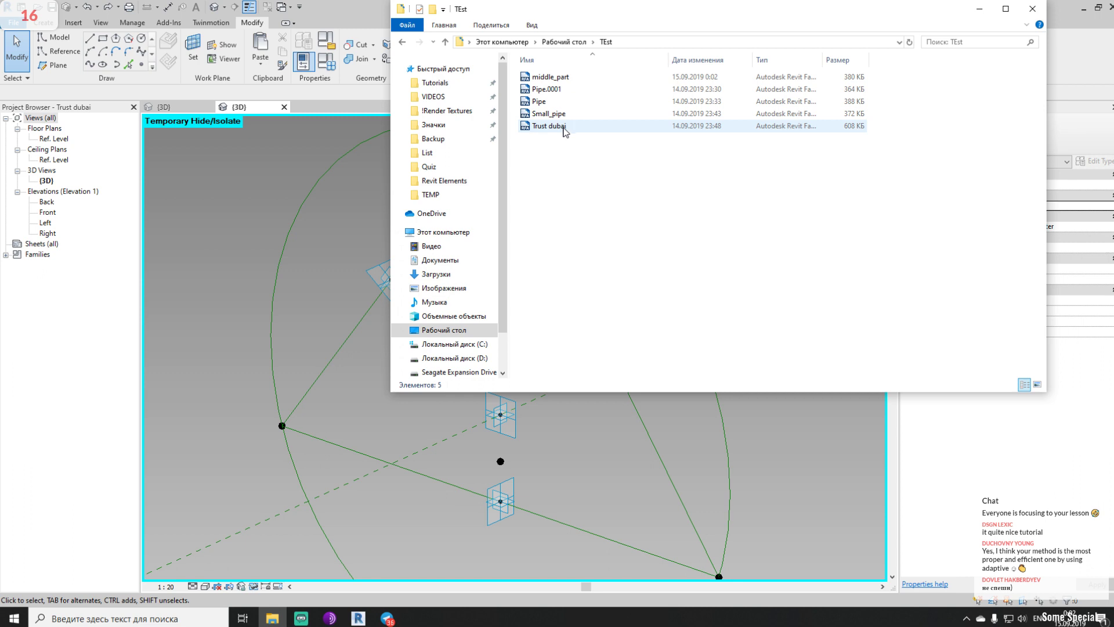
click(540, 80)
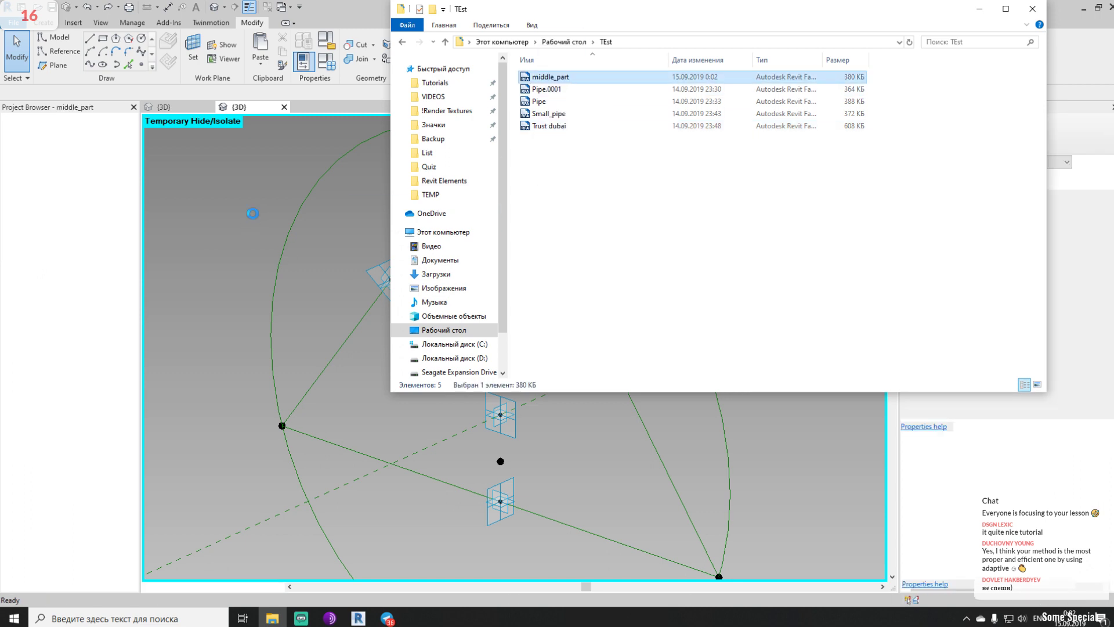
scroll(523, 393, up, 8)
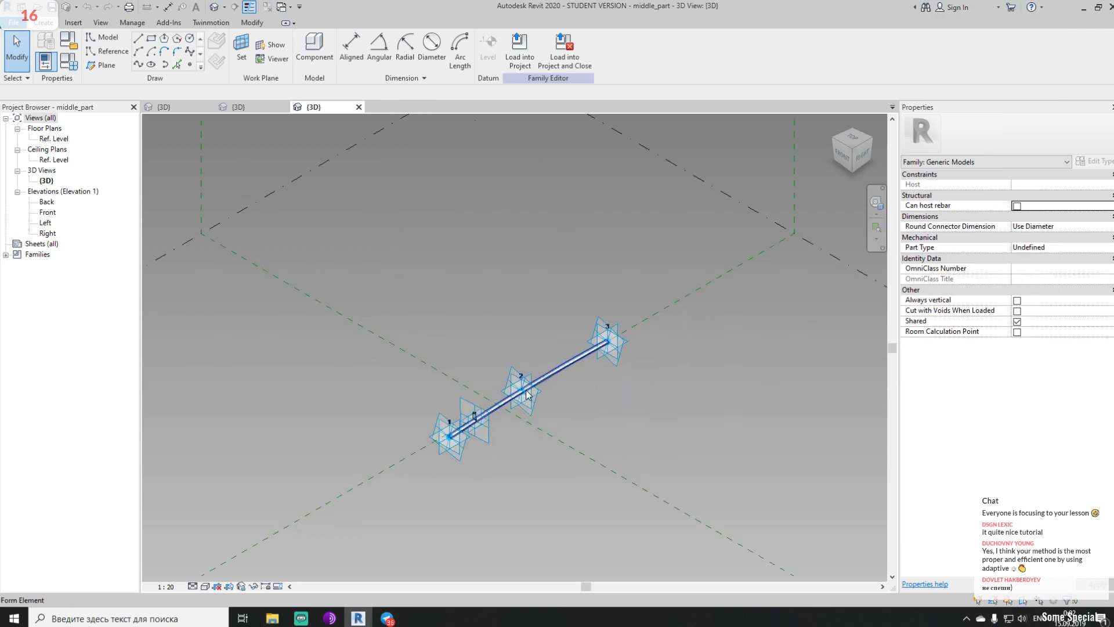
Load middle_part into Trust dubai.rfa only
click(507, 49)
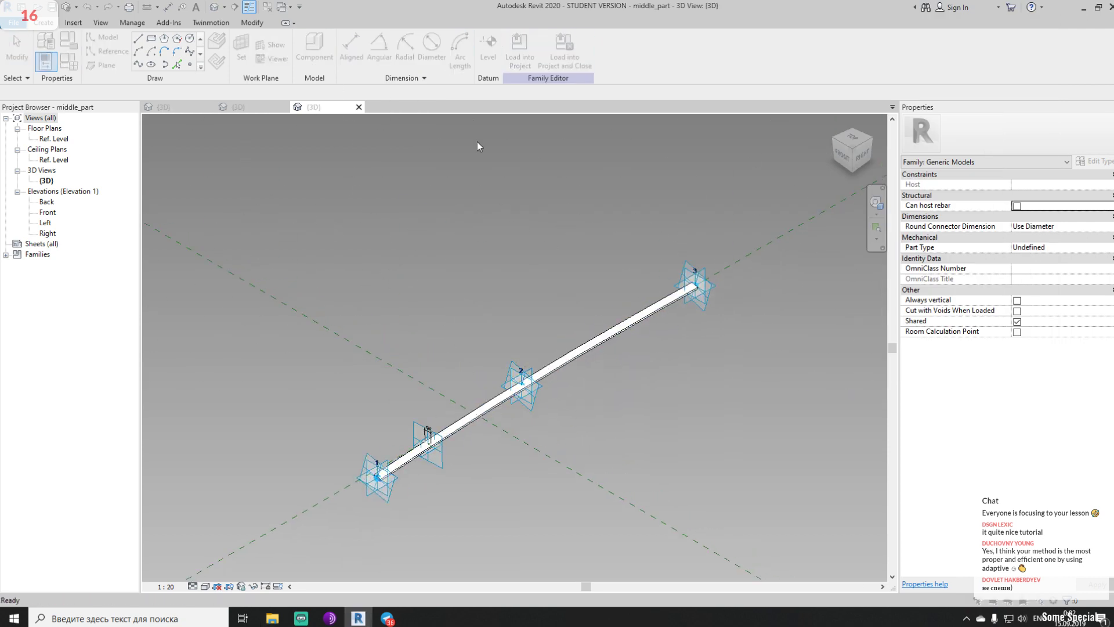
click(485, 256)
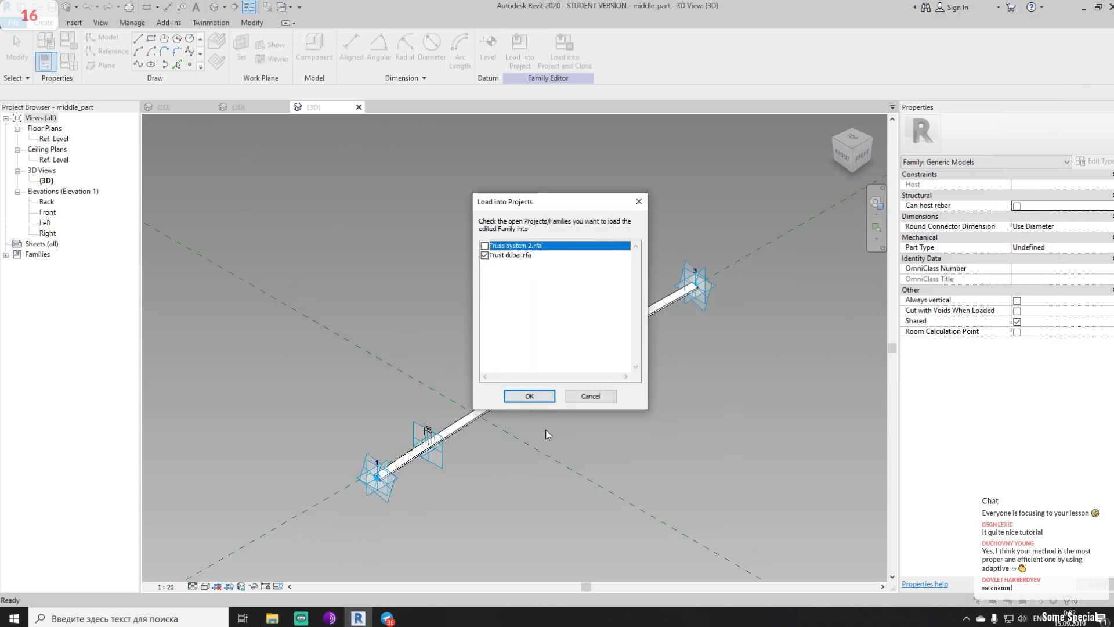
click(529, 396)
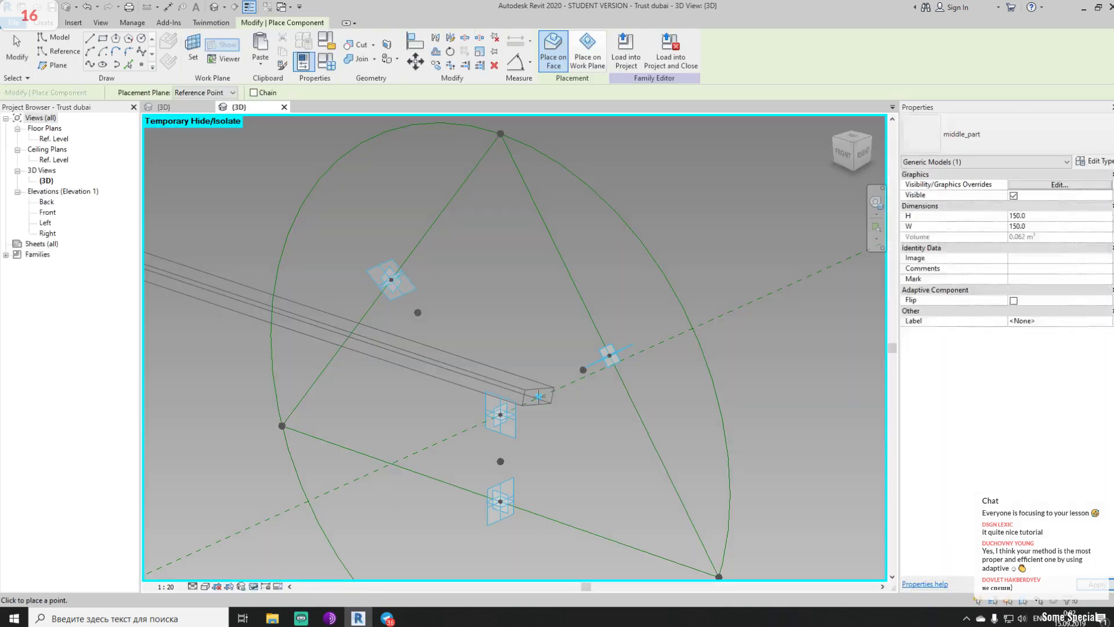
Place three adaptive middle_part components between the triangle's corner points, curving each through the inner point of its side
middle_drag(498, 400, 330, 377)
scroll(326, 376, down, 3)
scroll(332, 376, up, 2)
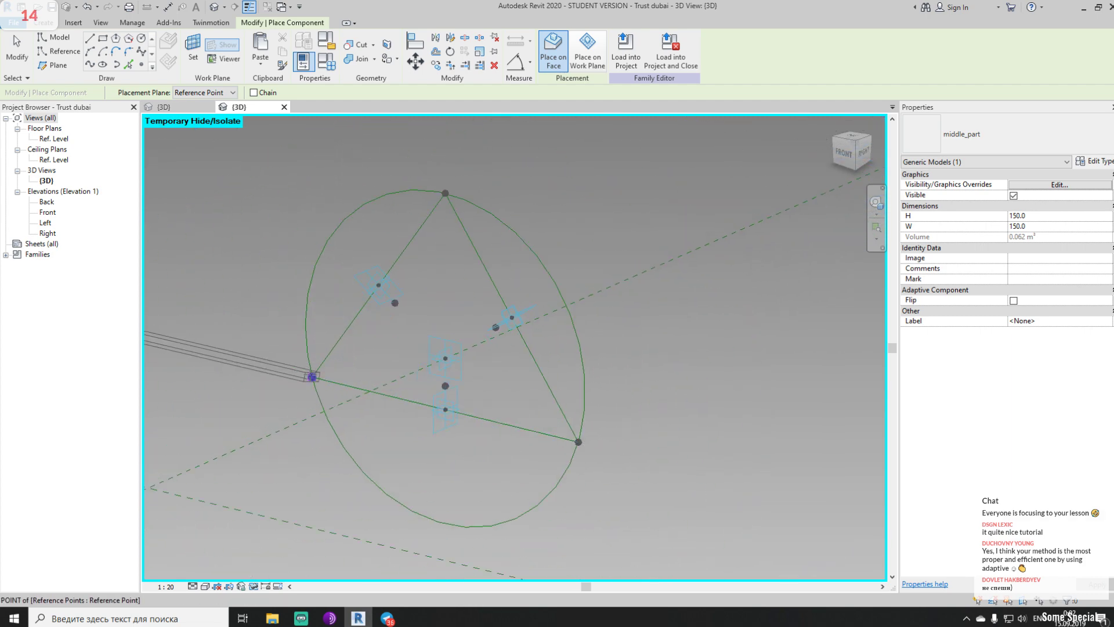
click(312, 377)
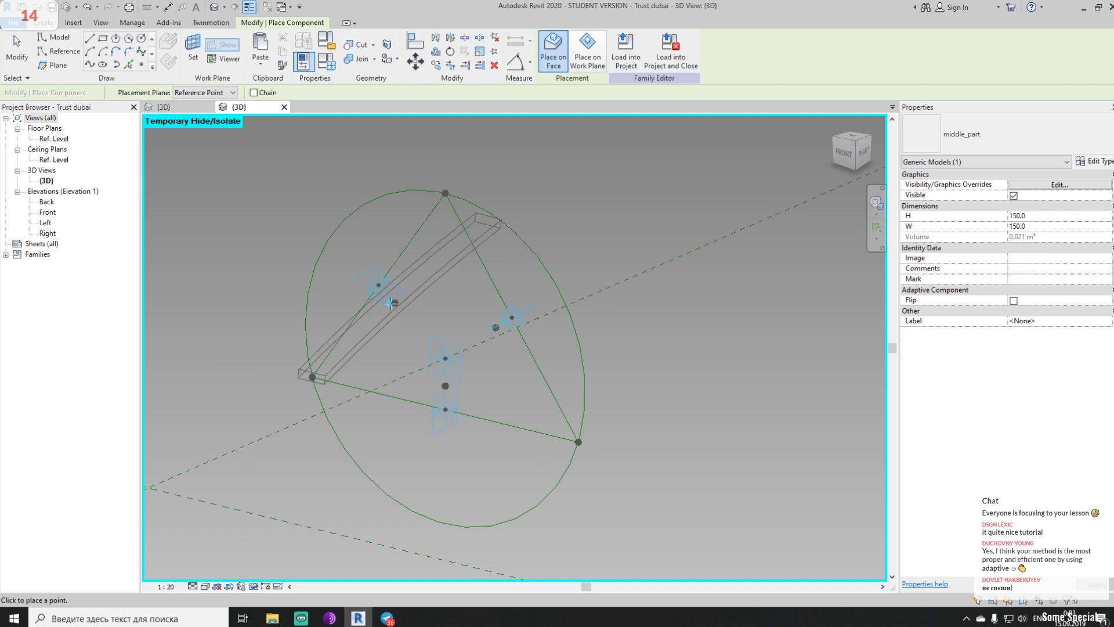
click(445, 193)
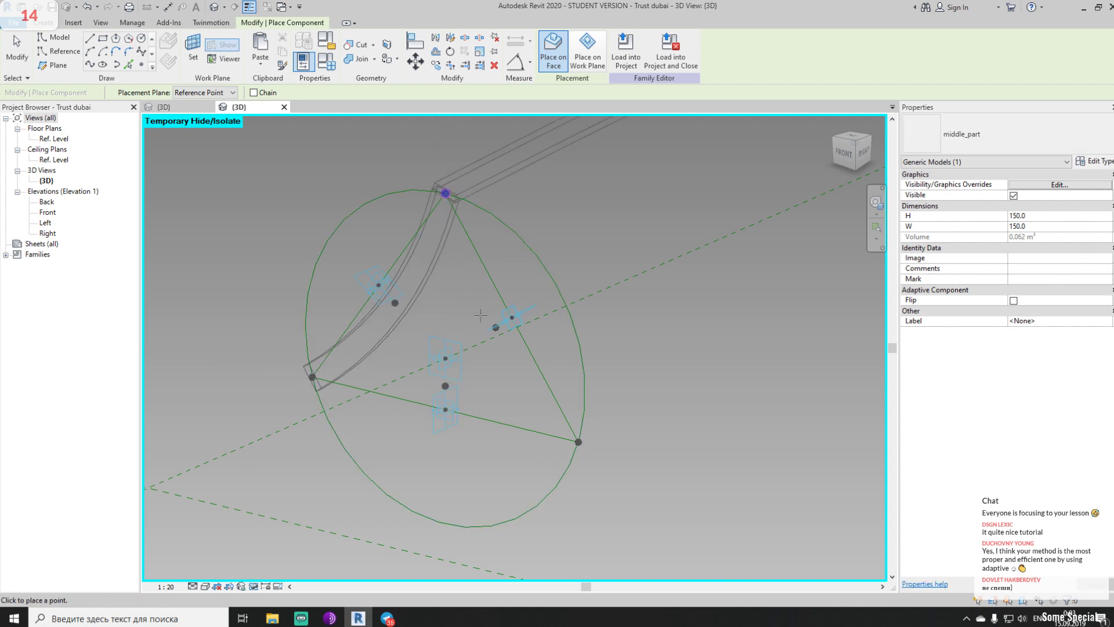
click(579, 443)
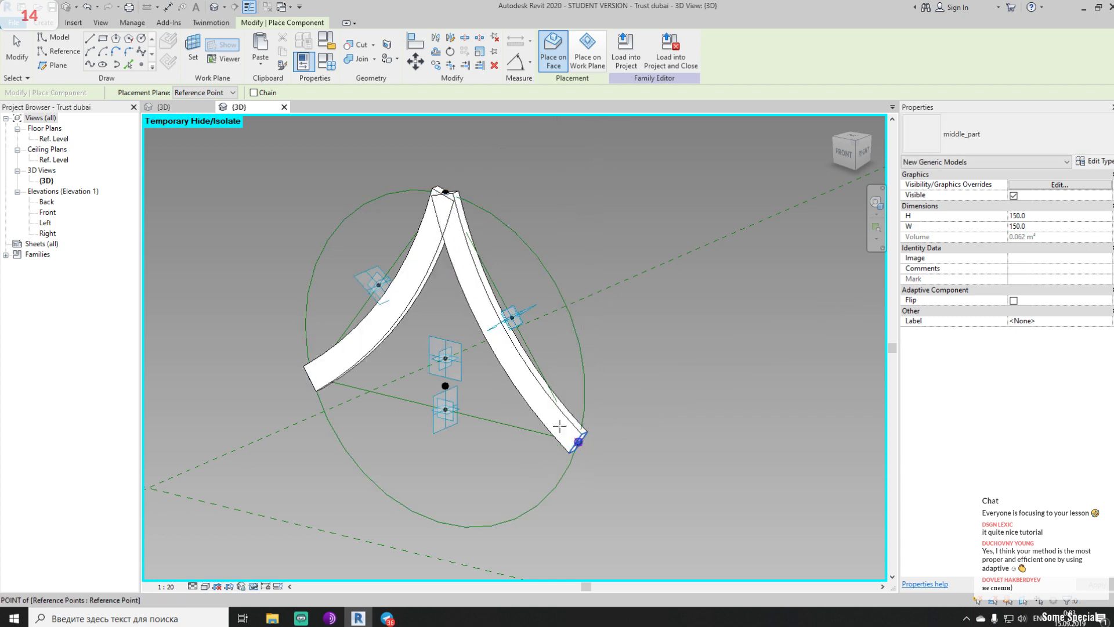
click(313, 377)
key(Escape)
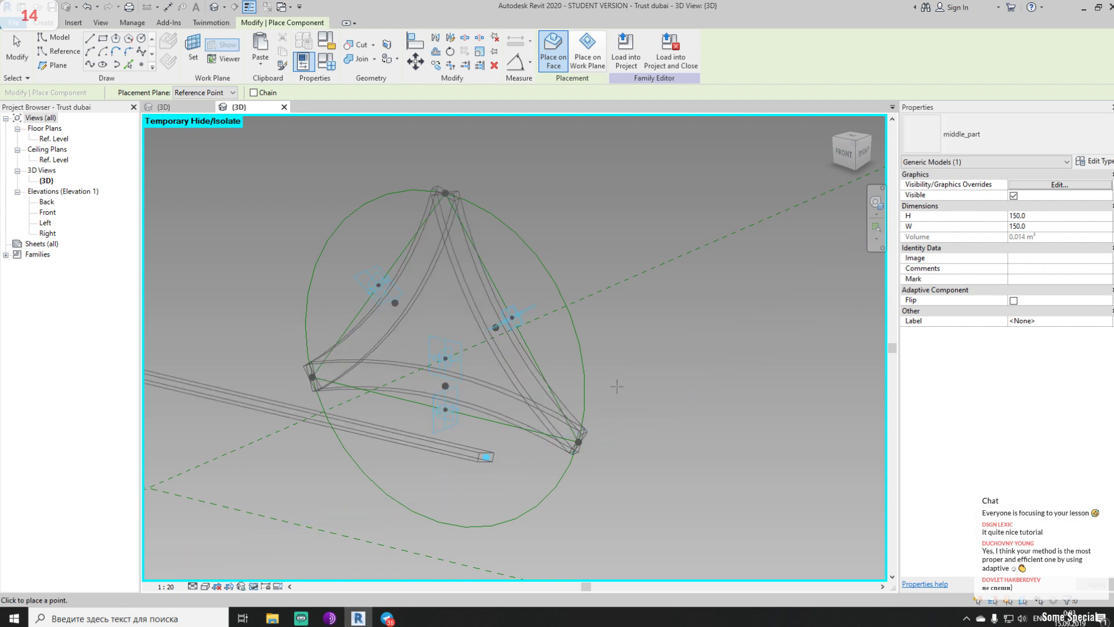
scroll(657, 371, down, 3)
key(Escape)
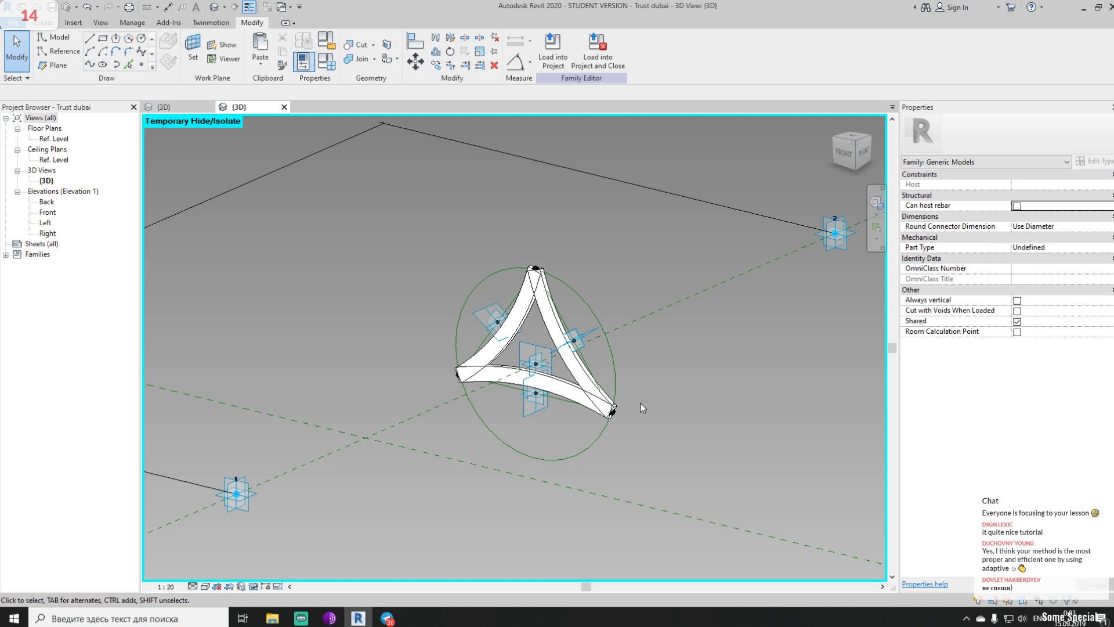
Join the geometry of the curved middle parts where they meet at the triangle's corners
scroll(640, 403, up, 3)
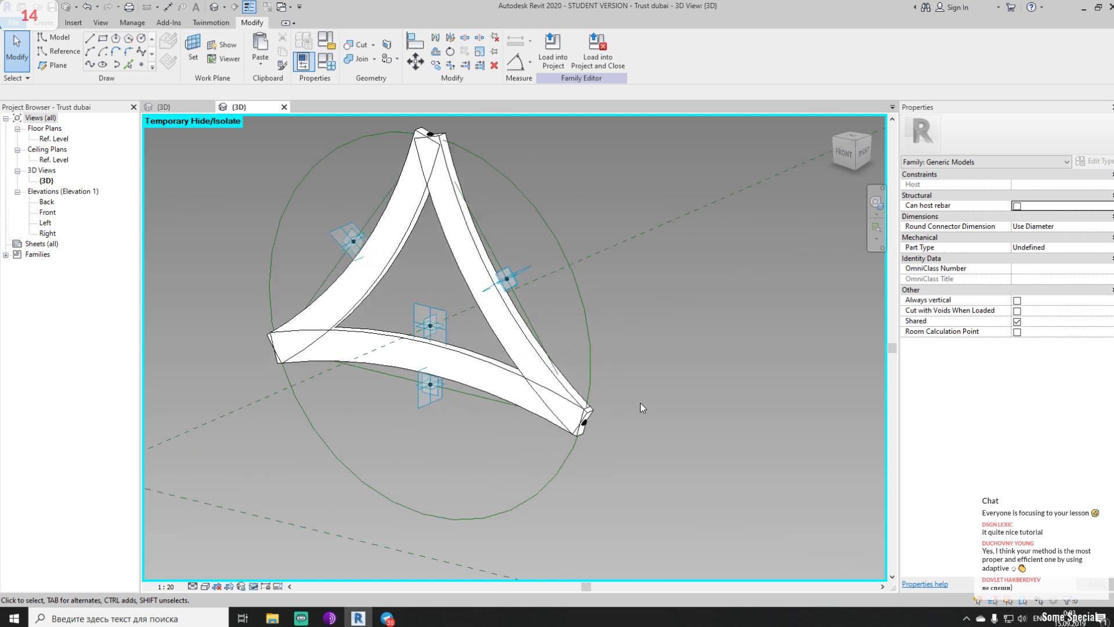
click(357, 61)
click(464, 256)
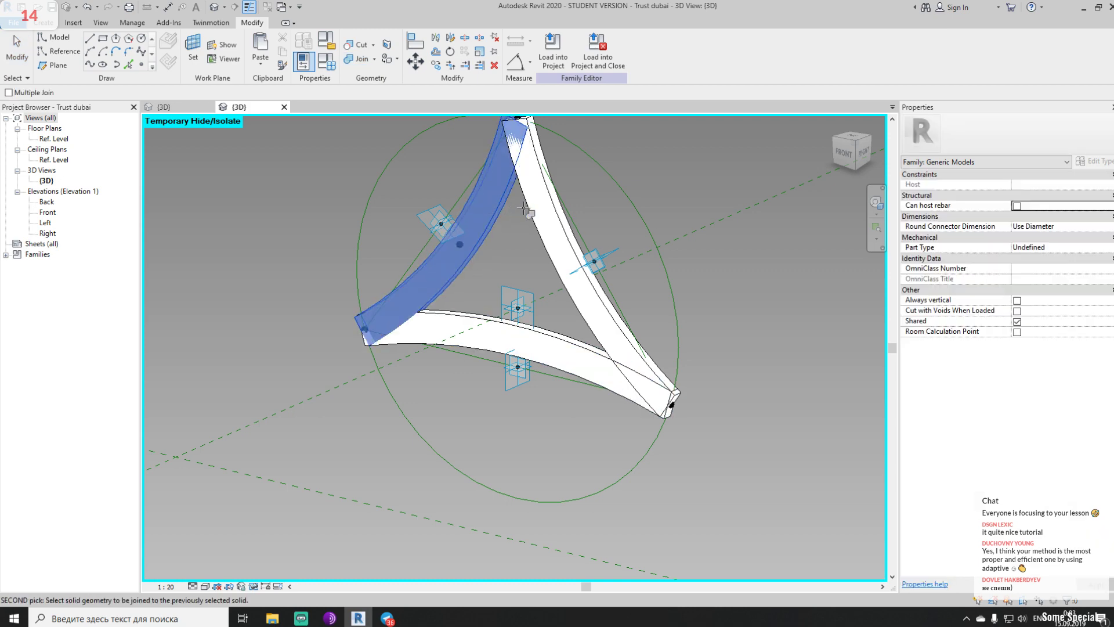
click(572, 255)
scroll(743, 311, down, 3)
middle_drag(642, 365, 720, 379)
key(Escape)
key(Escape)
Reset the temporary hide/isolate and inspect the curved triangular frame within the complete truss
click(254, 586)
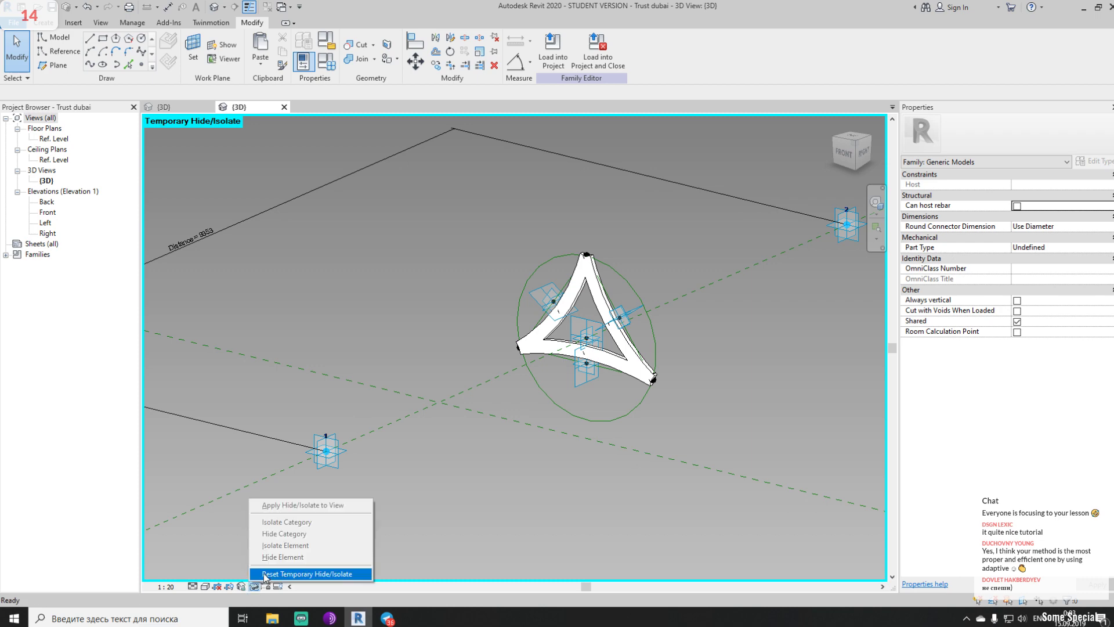
click(290, 574)
mouse_move(527, 480)
shift+middle_down()
mouse_move(543, 458)
mouse_move(515, 498)
shift+middle_up()
middle_drag(666, 481, 600, 473)
scroll(684, 415, up, 4)
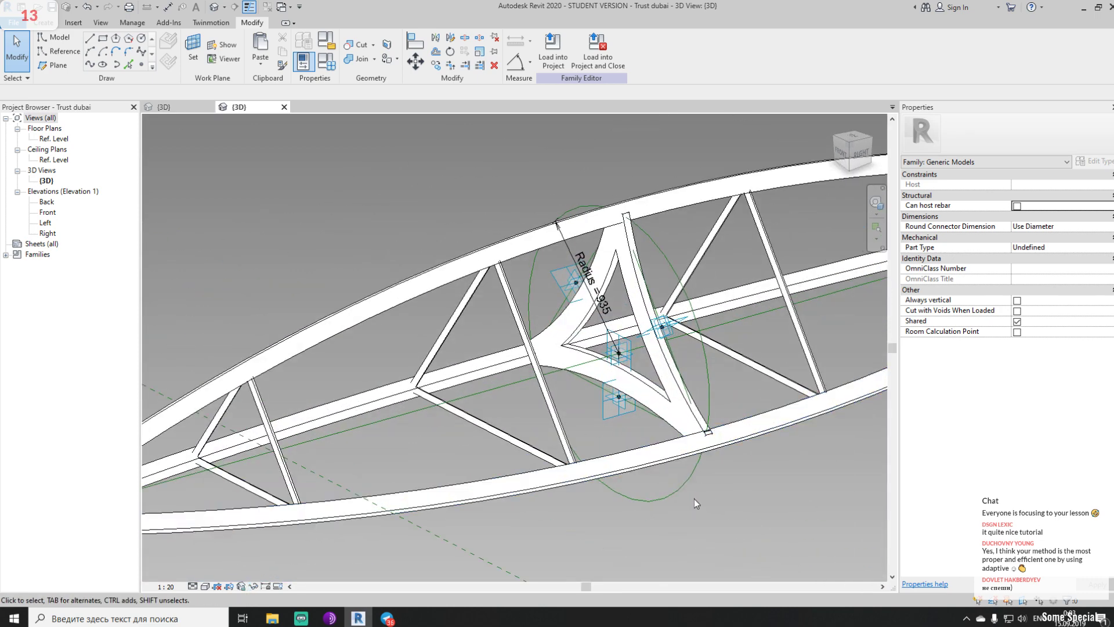
scroll(696, 493, down, 3)
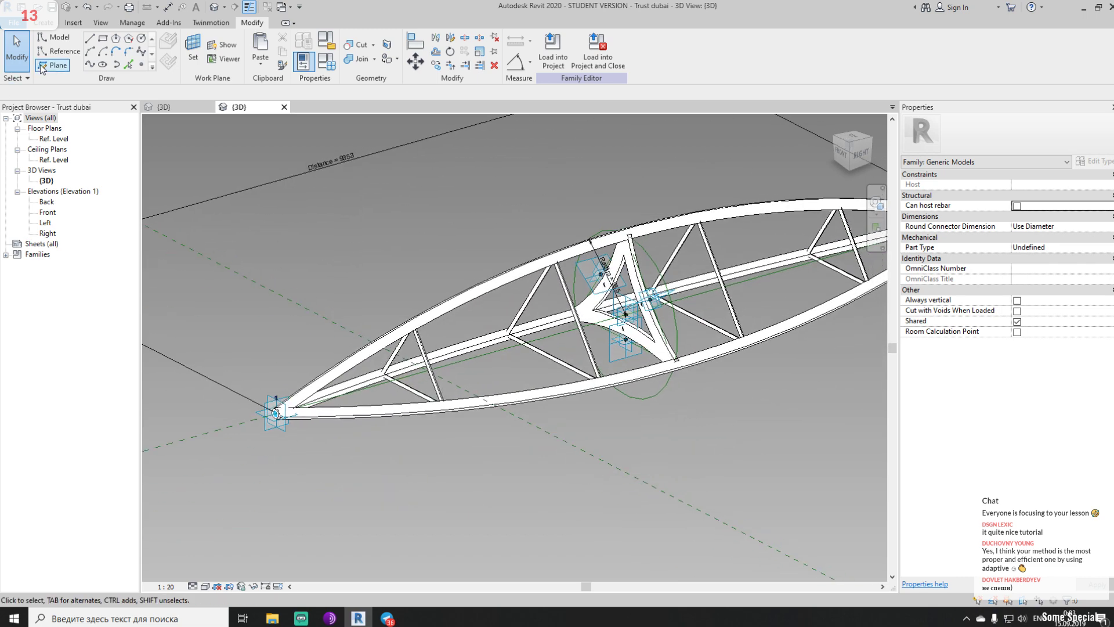
Review the truss family's dimension parameters and formulas in Family Types and close the dialog without changes
click(48, 23)
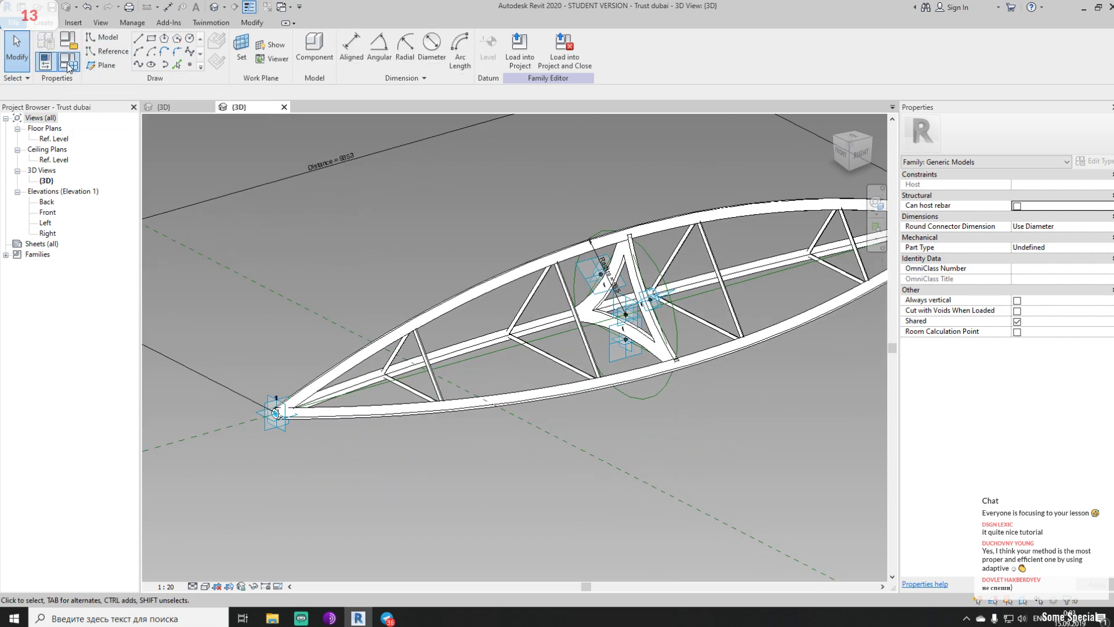
click(68, 63)
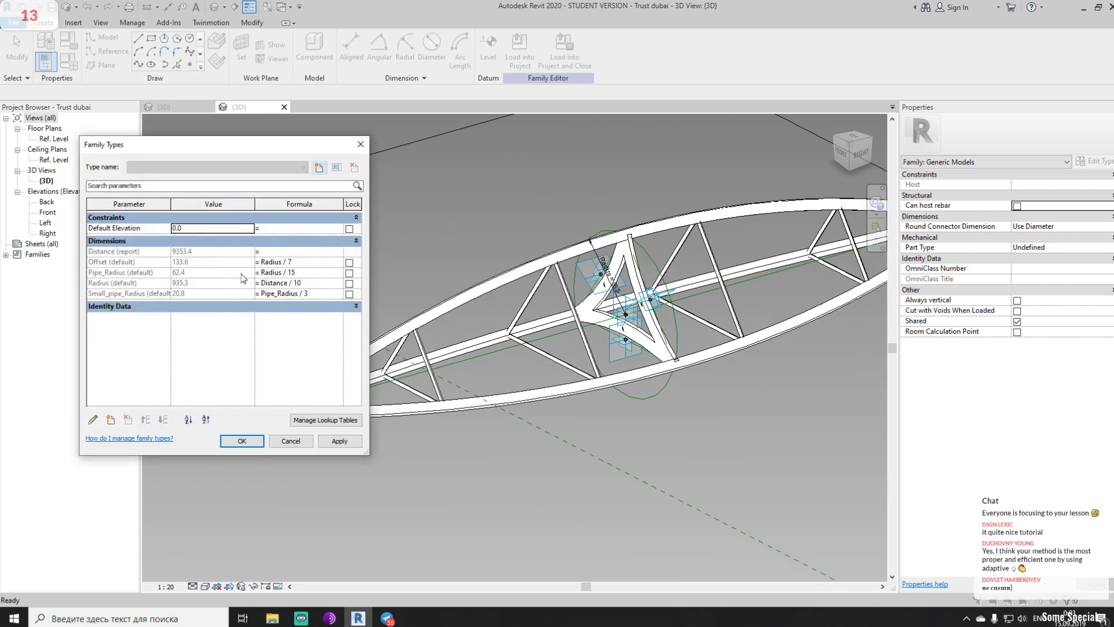
click(361, 144)
Move adaptive placement point 1 away from point 2 to flex the truss
scroll(515, 371, down, 5)
click(513, 363)
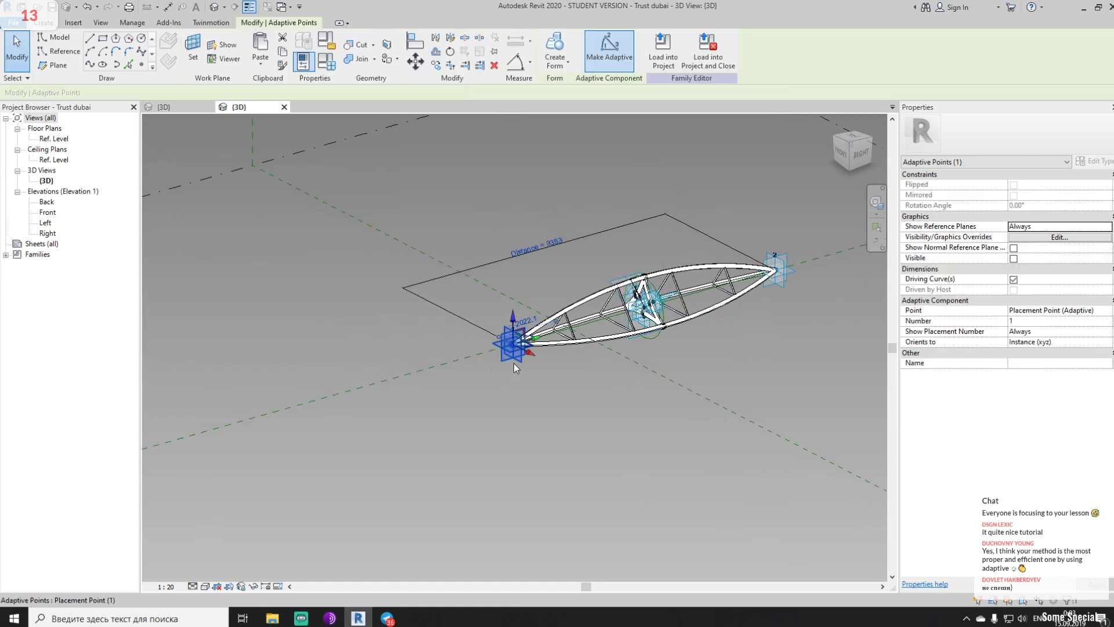
drag(537, 343, 462, 388)
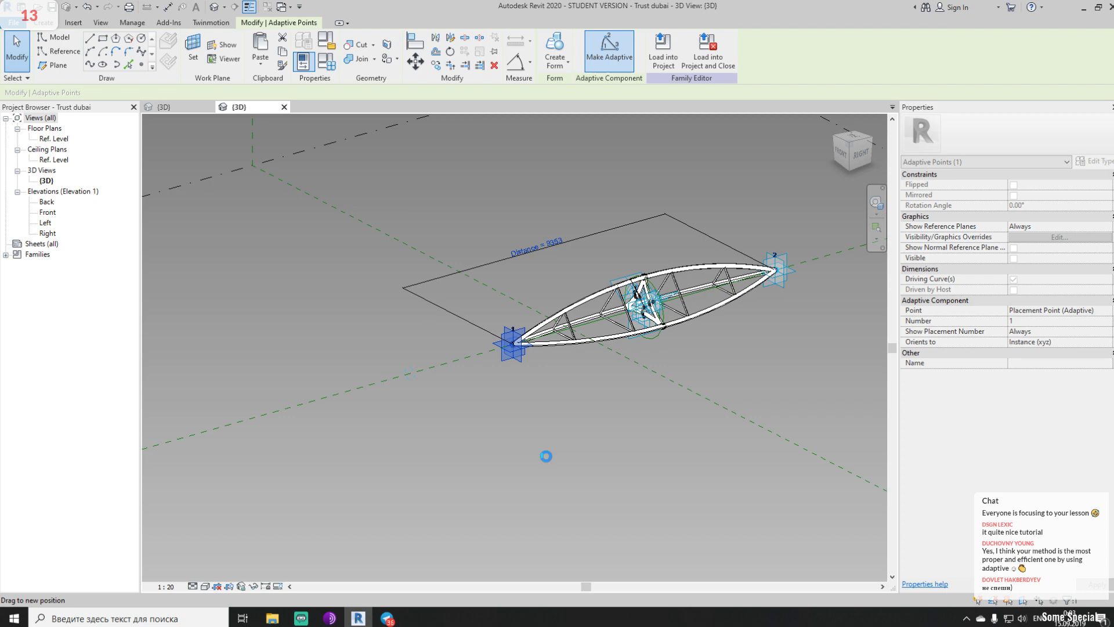
Move adaptive placement point 1 away from point 2 to a distance of about 13028 and inspect the stretched centre frame
drag(547, 459, 554, 452)
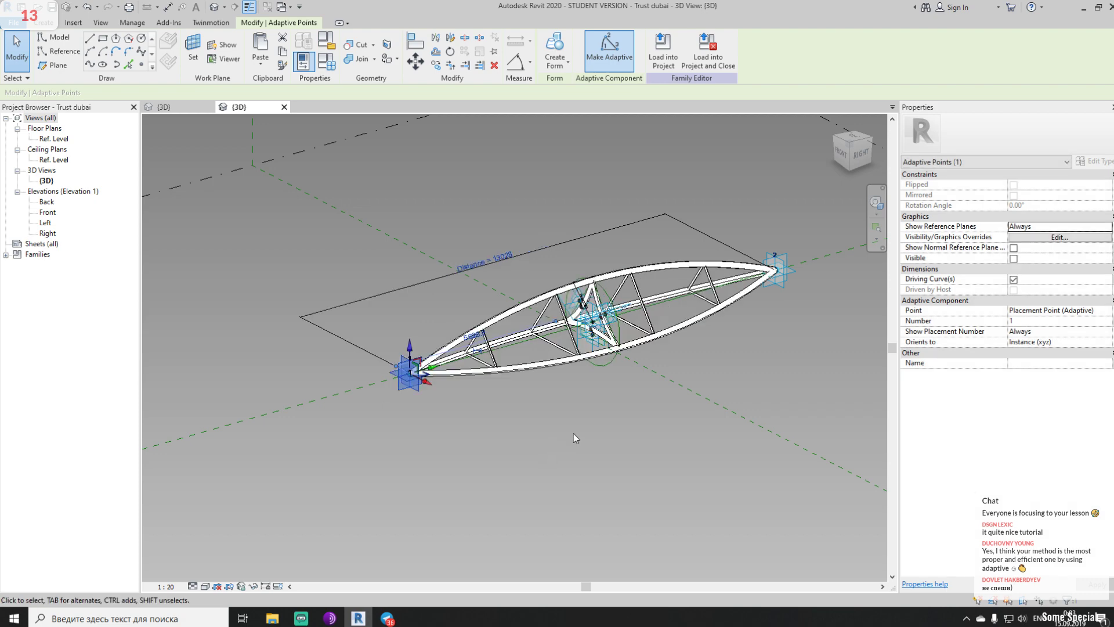
click(548, 361)
scroll(548, 361, up, 6)
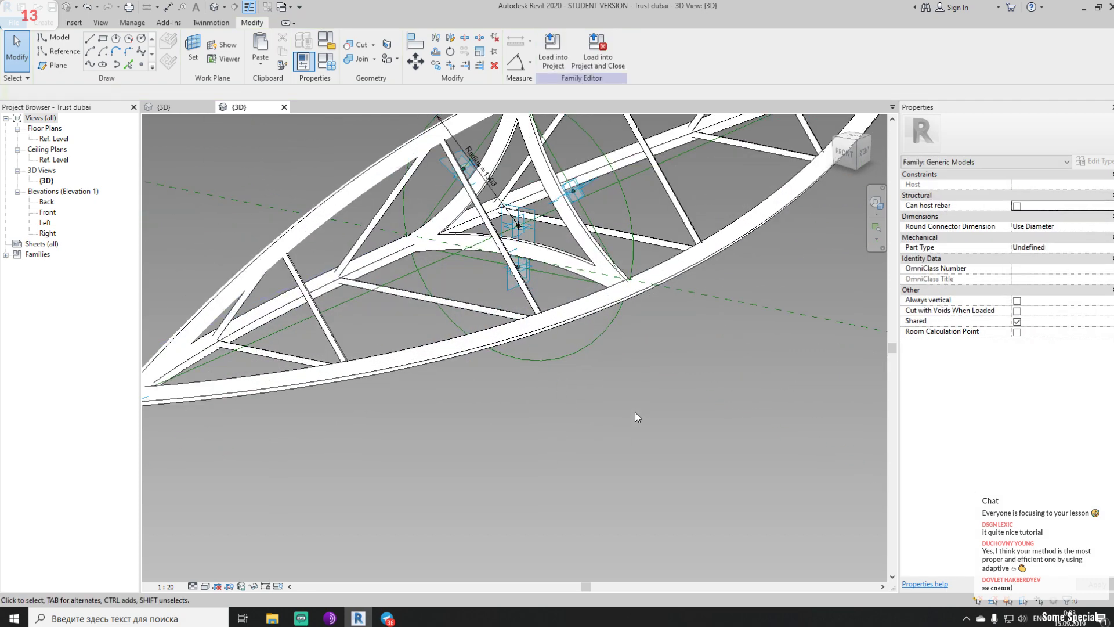
scroll(635, 412, down, 8)
shift+middle_drag(665, 430, 409, 501)
Try repositioning adaptive placement point 1 once more and examine how the truss members and centre frame respond
click(523, 459)
drag(531, 416, 567, 414)
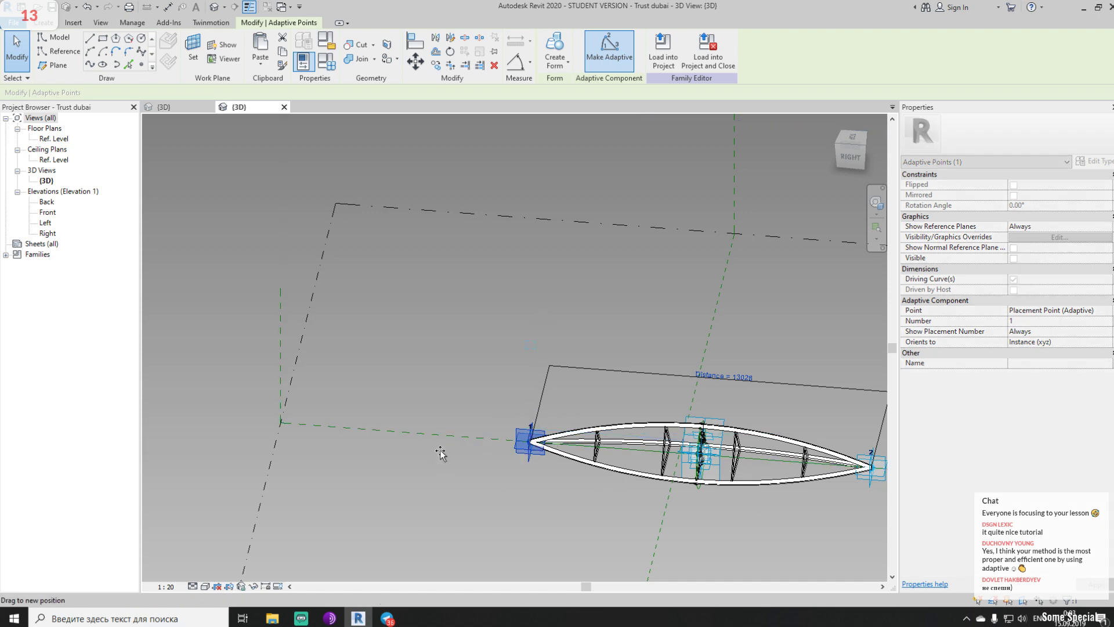
drag(439, 451, 440, 452)
shift+middle_drag(598, 454, 755, 450)
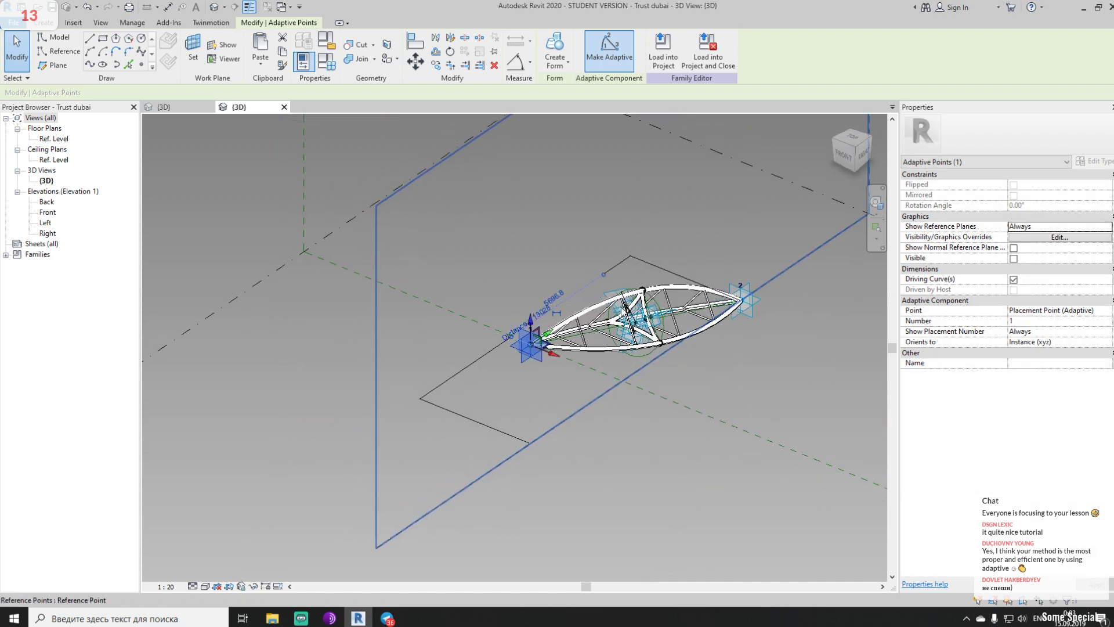
scroll(754, 471, up, 4)
key(Escape)
scroll(691, 462, up, 3)
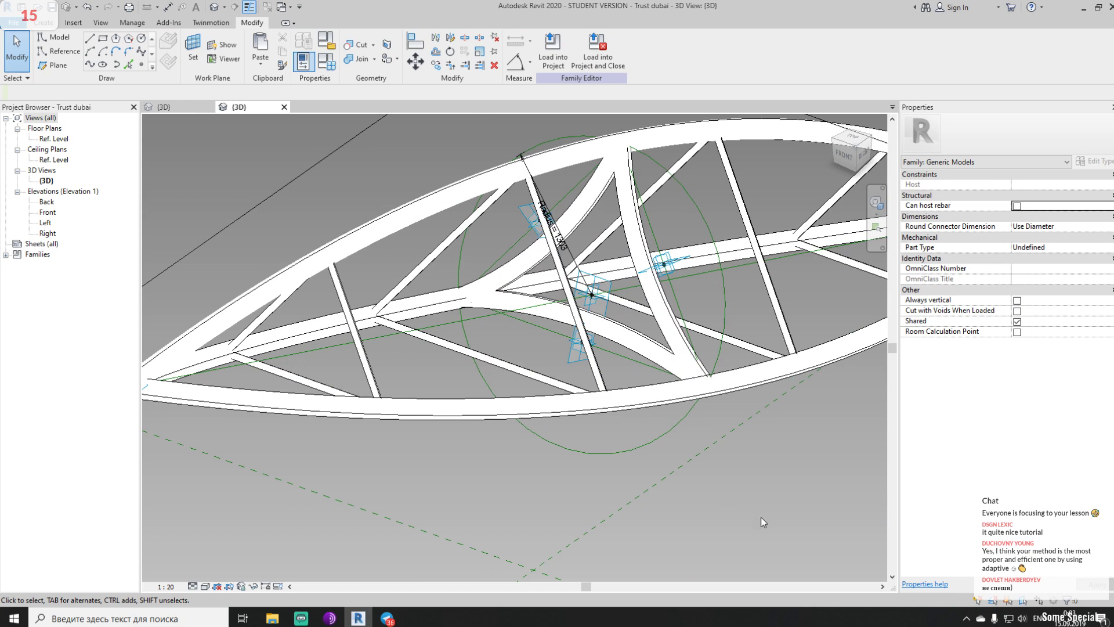
scroll(729, 493, down, 5)
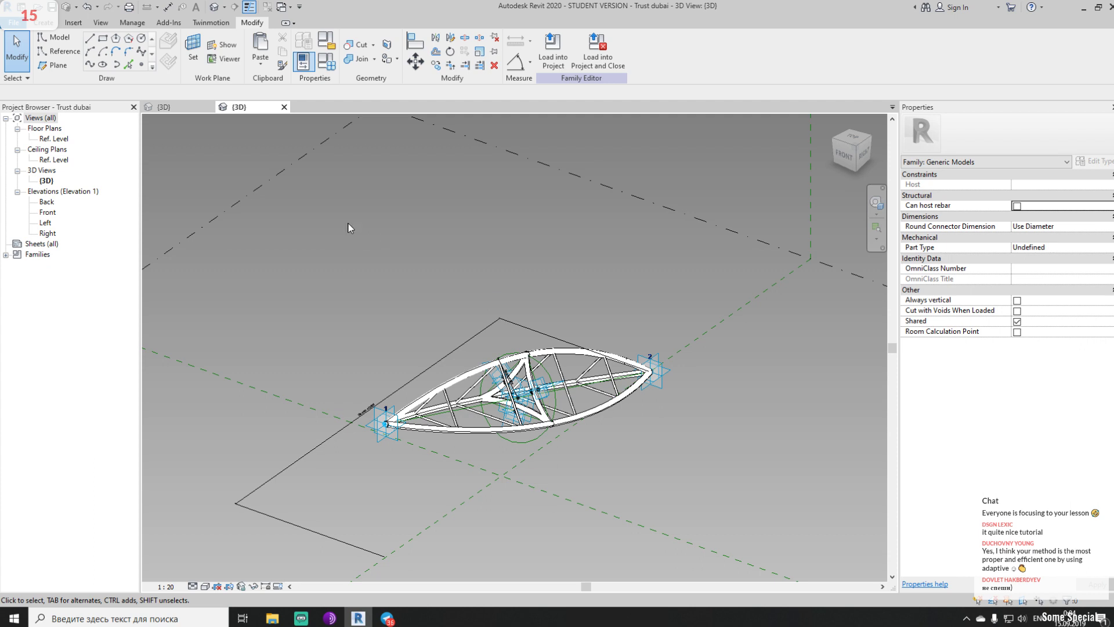
Create a new project and open its default 3D view
click(15, 25)
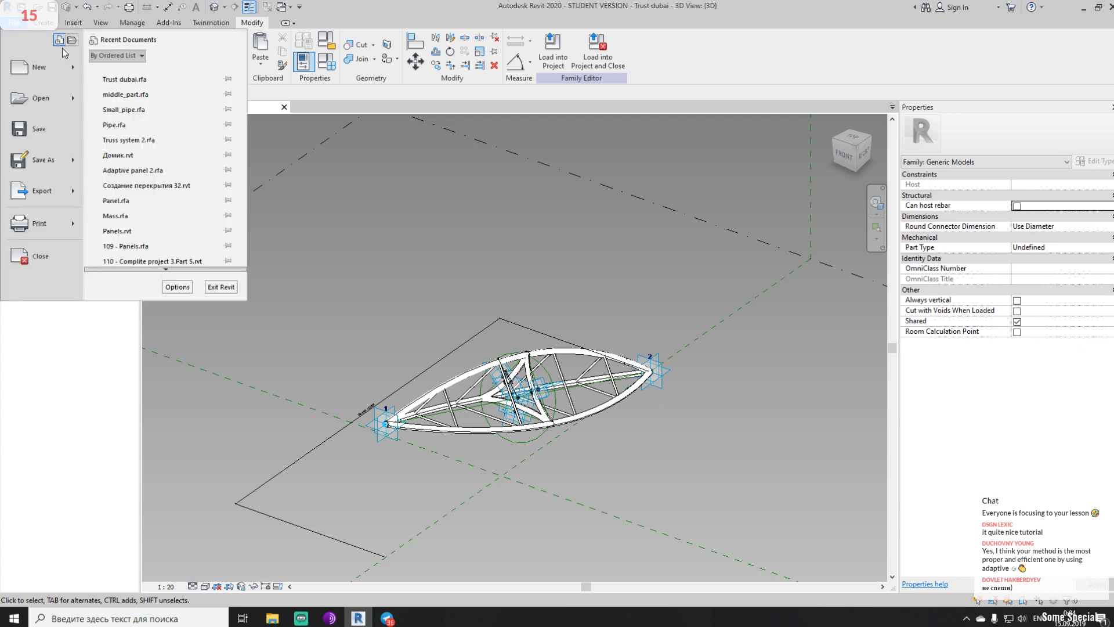
mouse_move(61, 67)
click(138, 80)
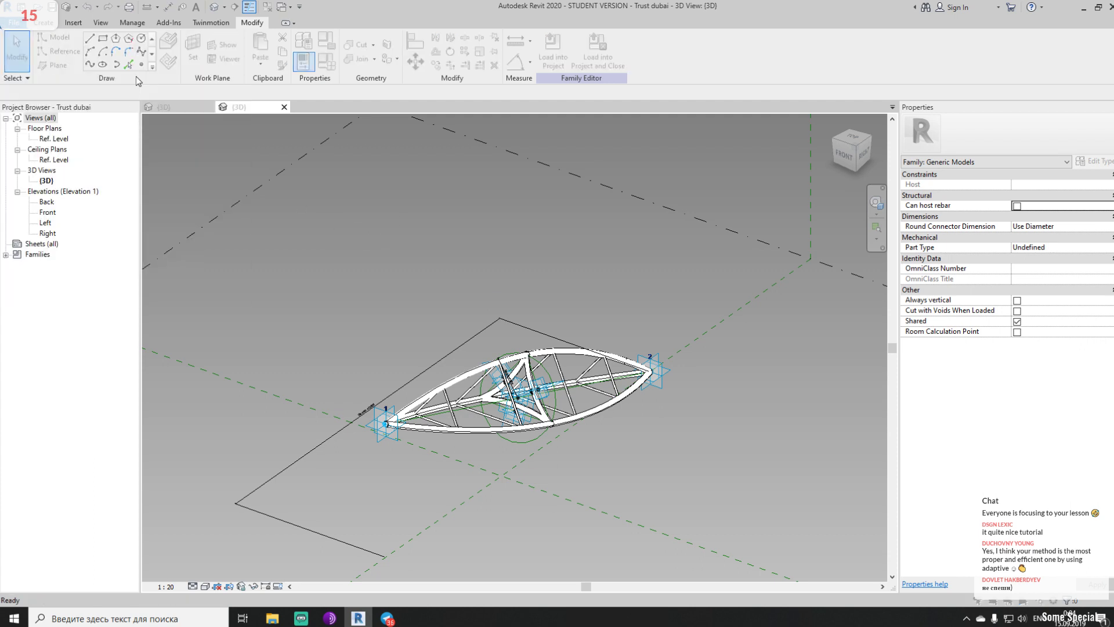
click(513, 285)
click(495, 311)
click(536, 349)
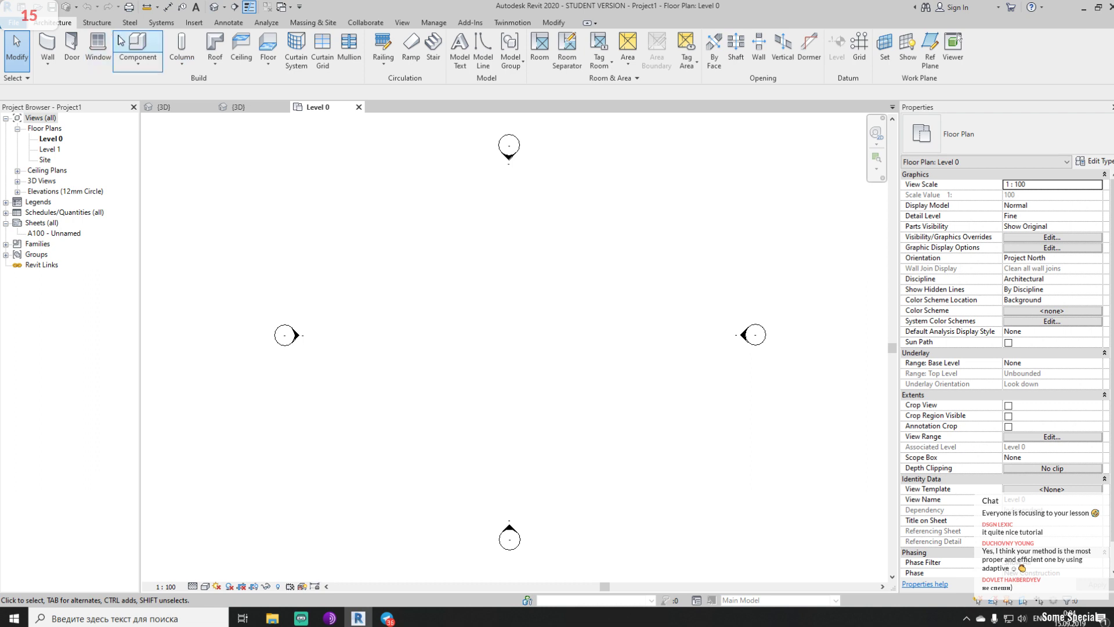
click(225, 8)
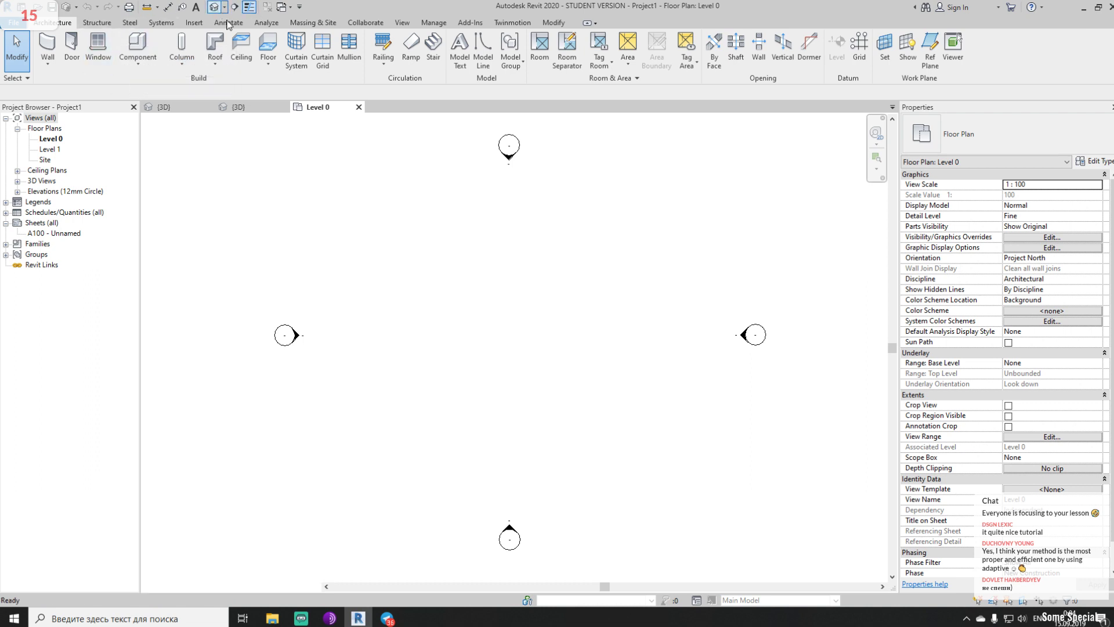
Draw two separate 8000 mm high walls spaced apart on either side of the level markers
scroll(532, 269, down, 2)
shift+middle_drag(503, 334, 520, 334)
click(48, 47)
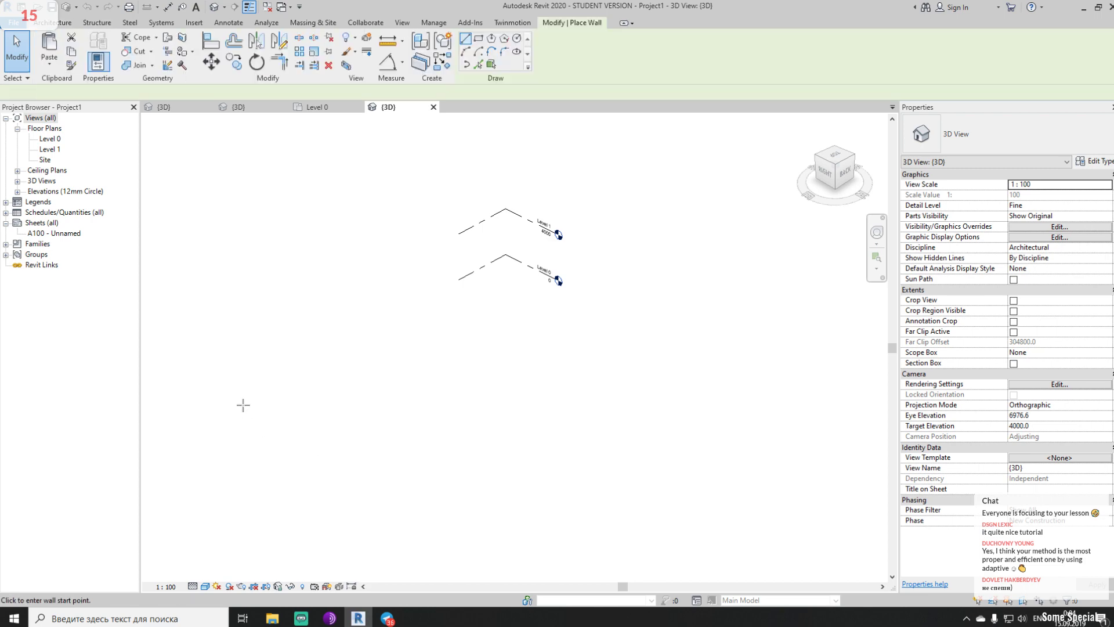
click(242, 403)
key(Escape)
click(735, 284)
click(772, 458)
key(Escape)
key(Escape)
shift+middle_drag(548, 419, 569, 394)
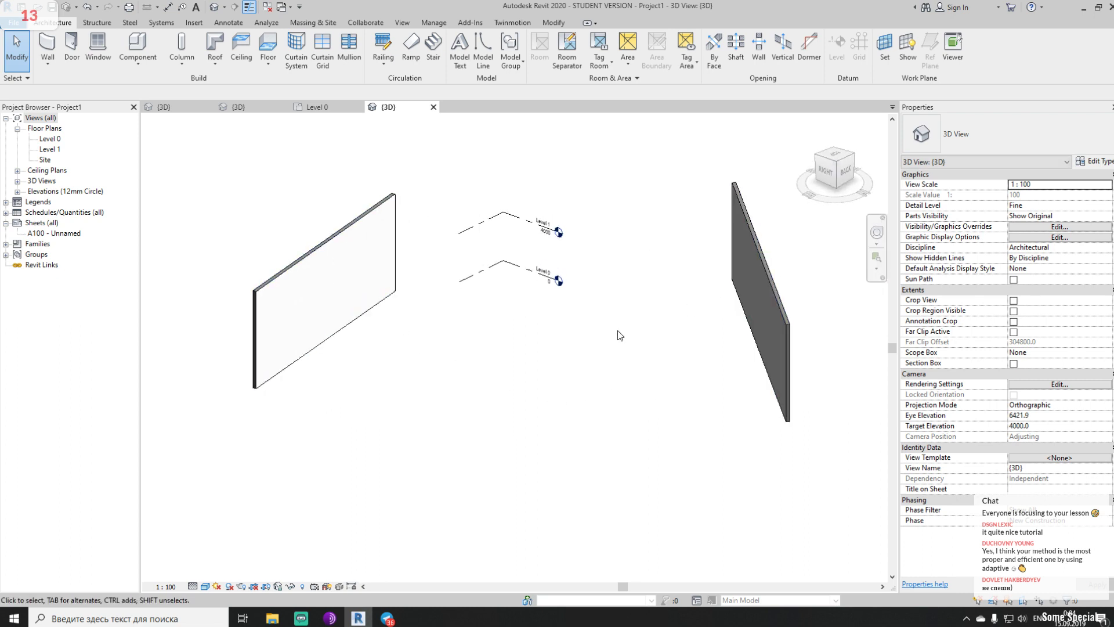
Close the project's Level 0 plan view and load the Trust dubai family into Project1
click(320, 107)
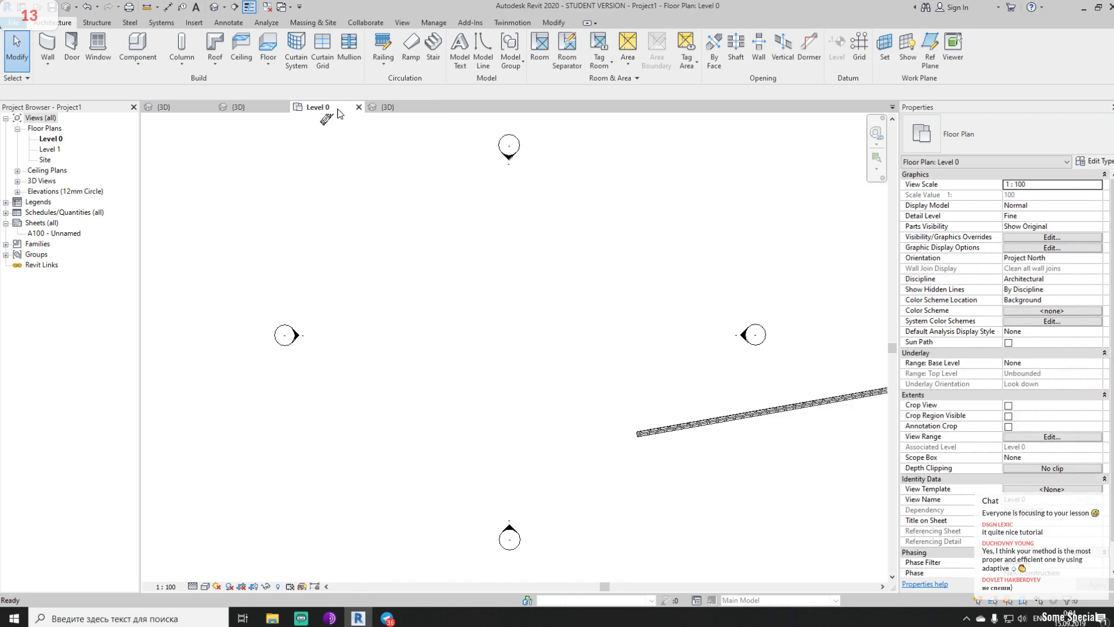
click(358, 108)
click(239, 108)
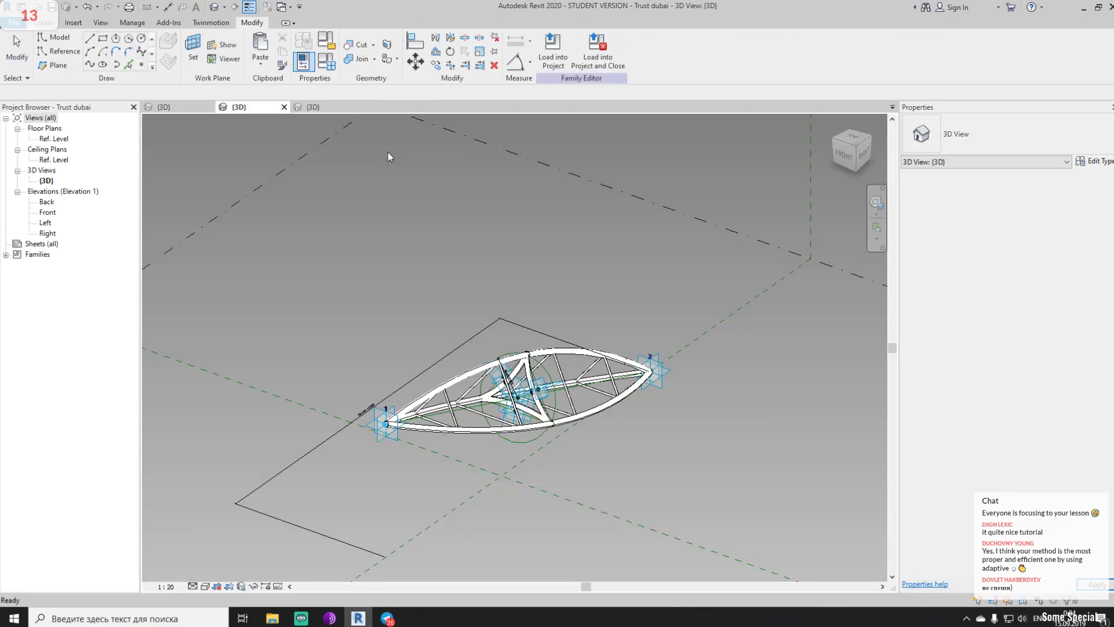
click(541, 67)
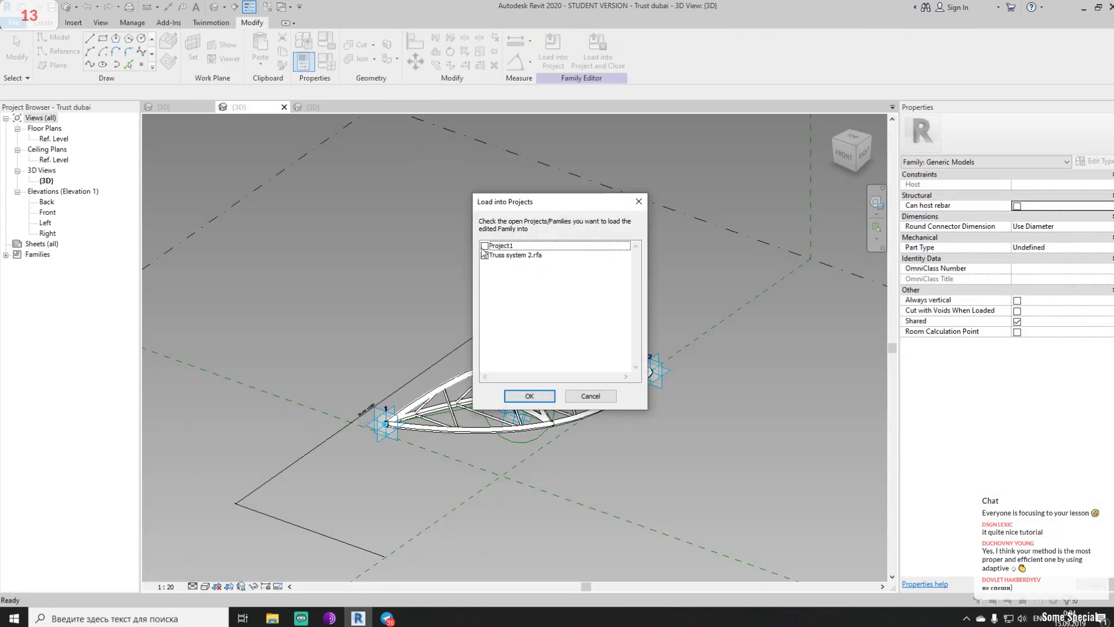
click(484, 246)
click(528, 397)
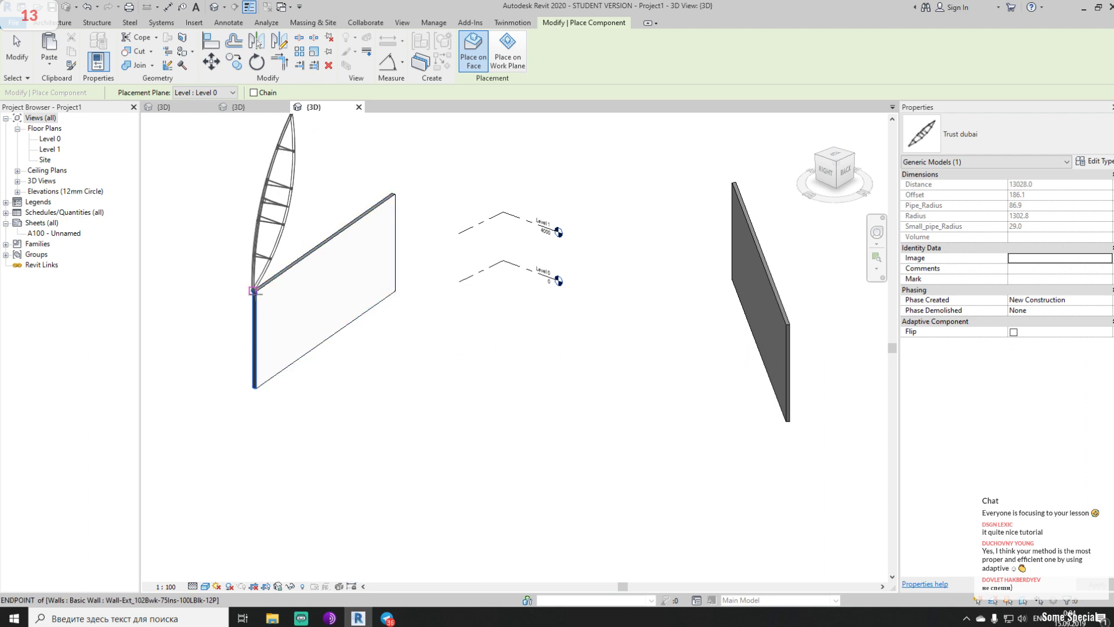
Place a Trust dubai truss spanning between the top end corners of the two walls
click(254, 291)
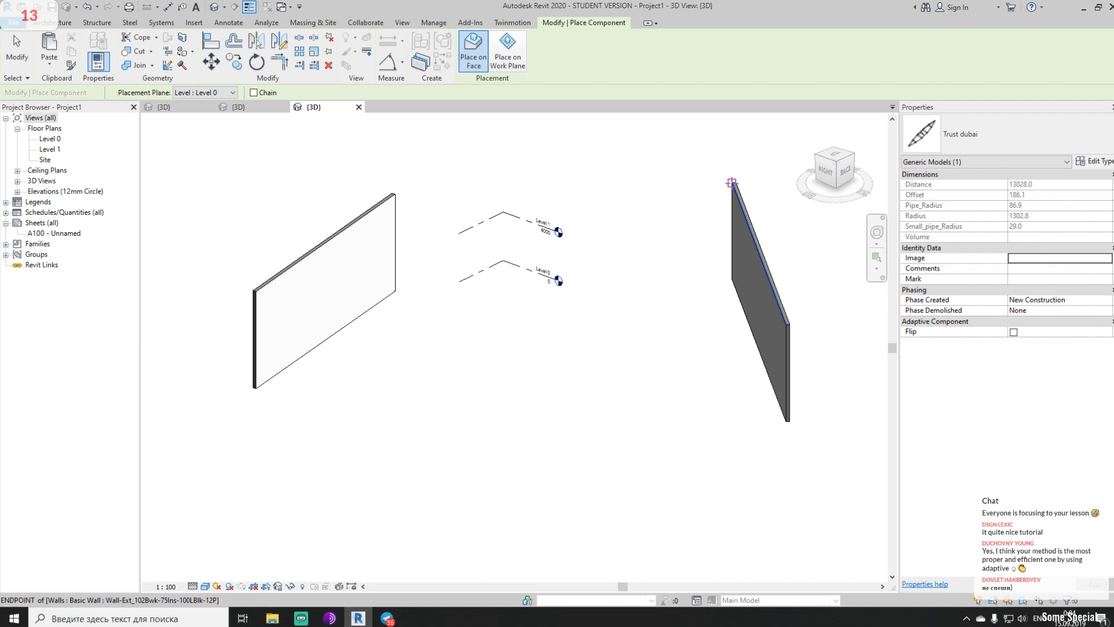
click(732, 183)
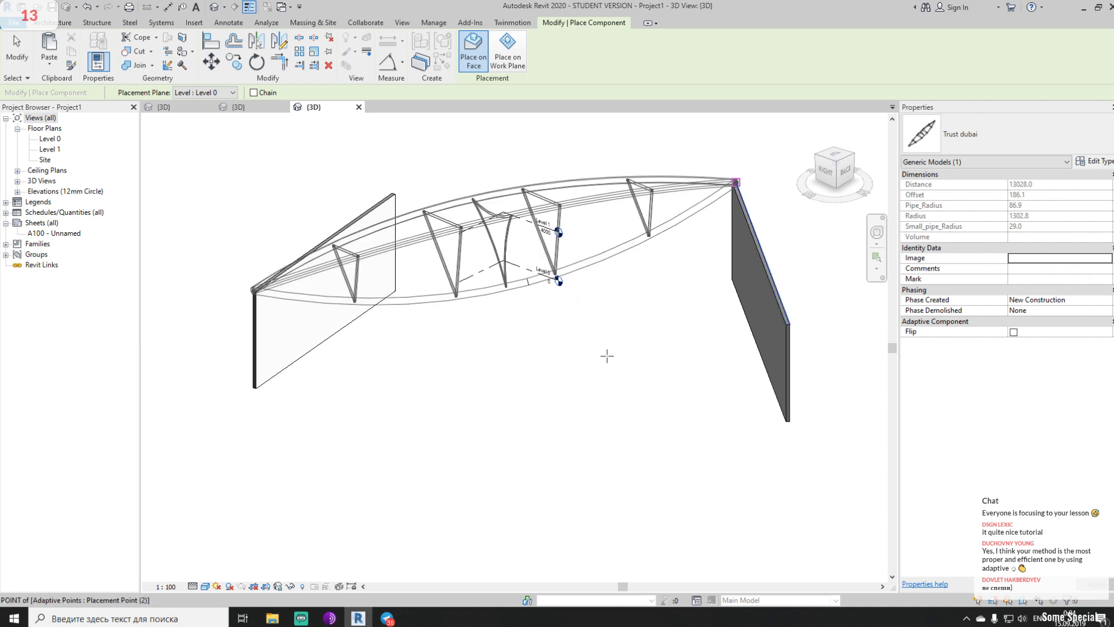
key(Escape)
key(Escape)
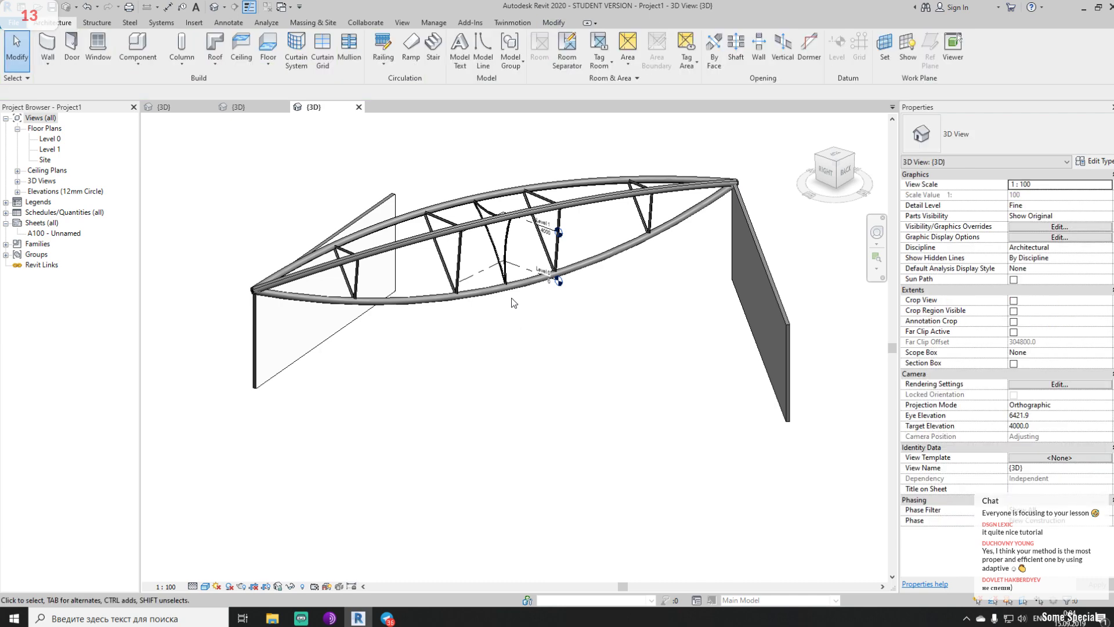
shift+middle_drag(513, 295, 432, 384)
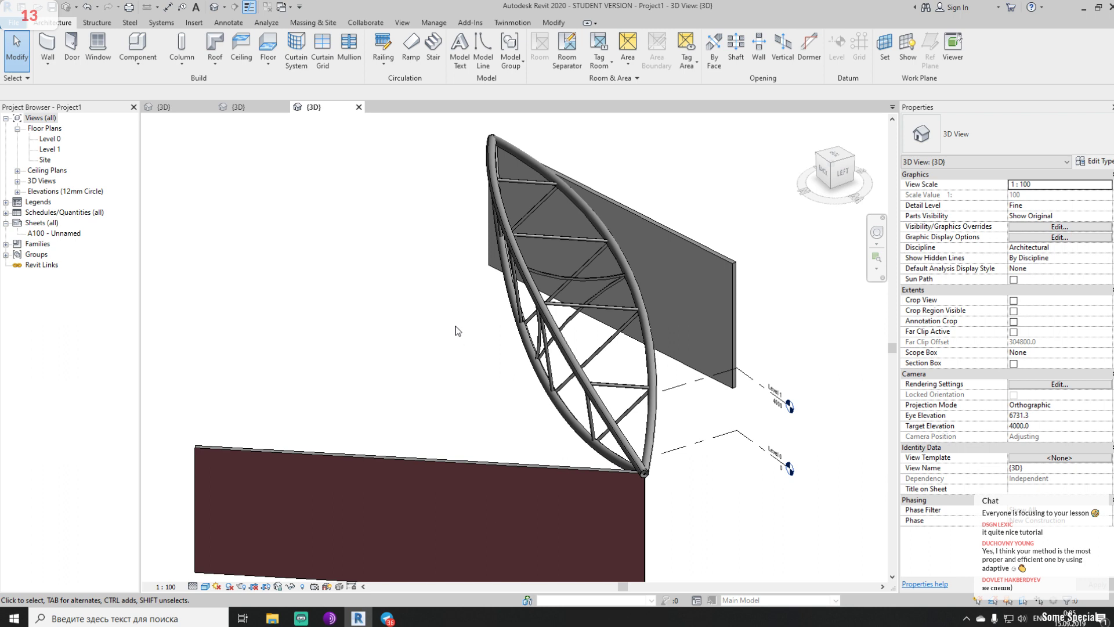
Shift both ends of one supporting wall to flex the truss, making the wall about 28800 mm long at about 32°
scroll(457, 328, down, 2)
click(530, 467)
drag(579, 507, 491, 404)
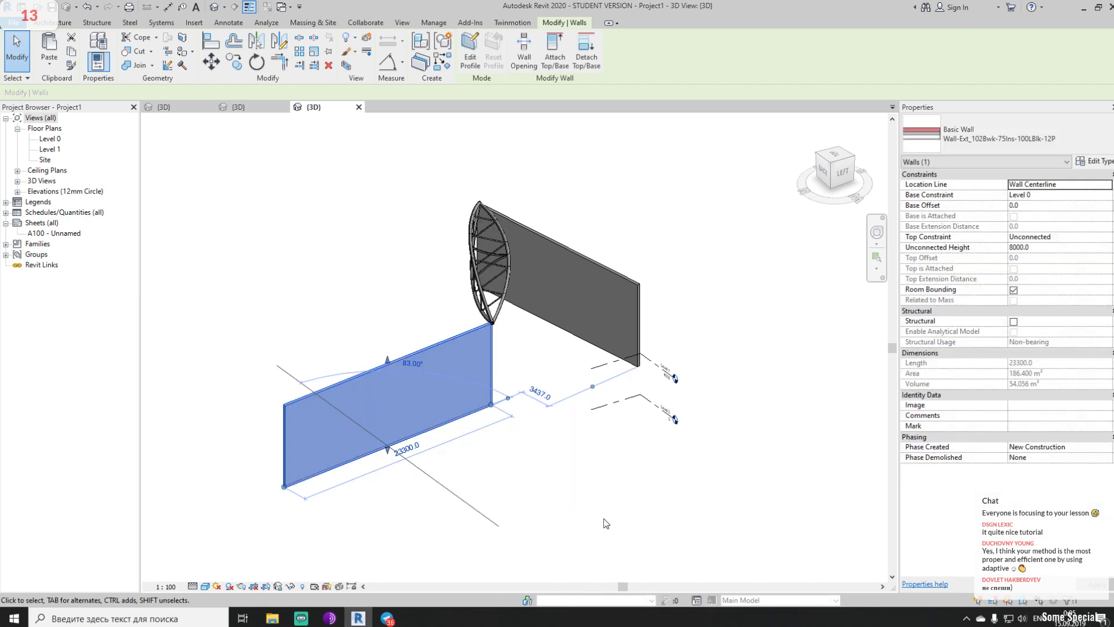
shift+middle_drag(604, 518, 737, 349)
drag(705, 414, 391, 462)
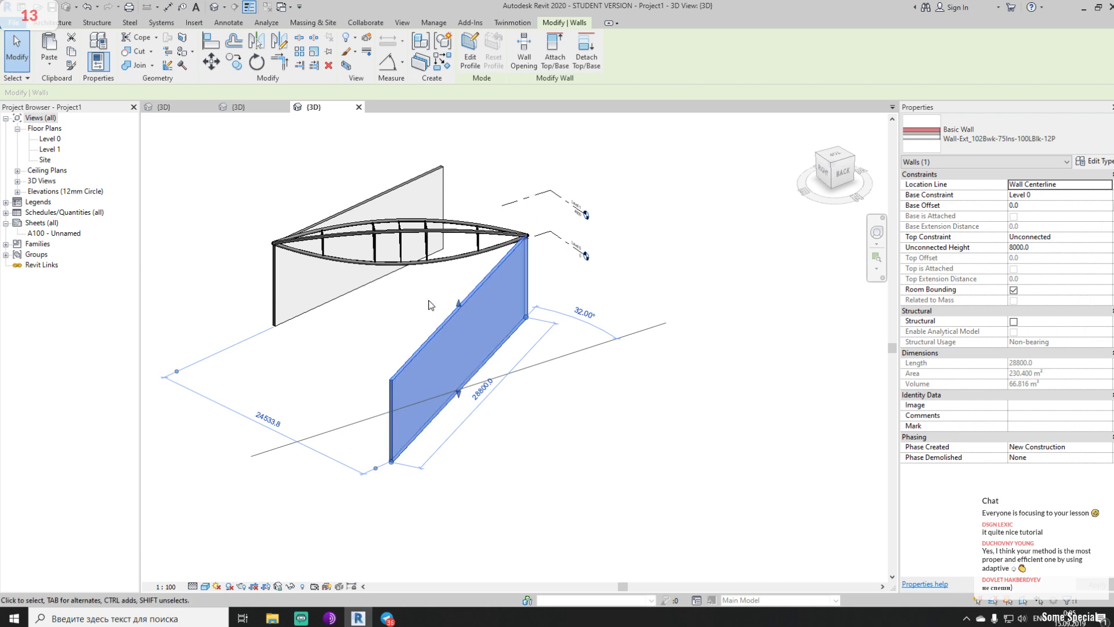
shift+middle_drag(326, 285, 572, 314)
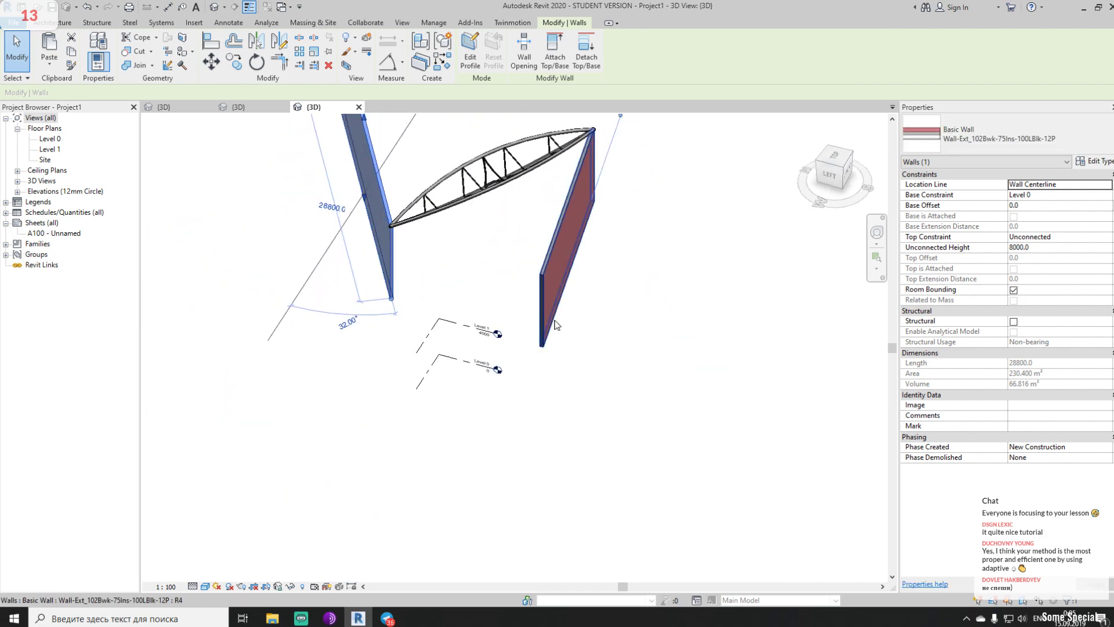
Shift both ends of the opposite wall to make it about 11300 mm long and raise its height to about 17725 mm
click(540, 346)
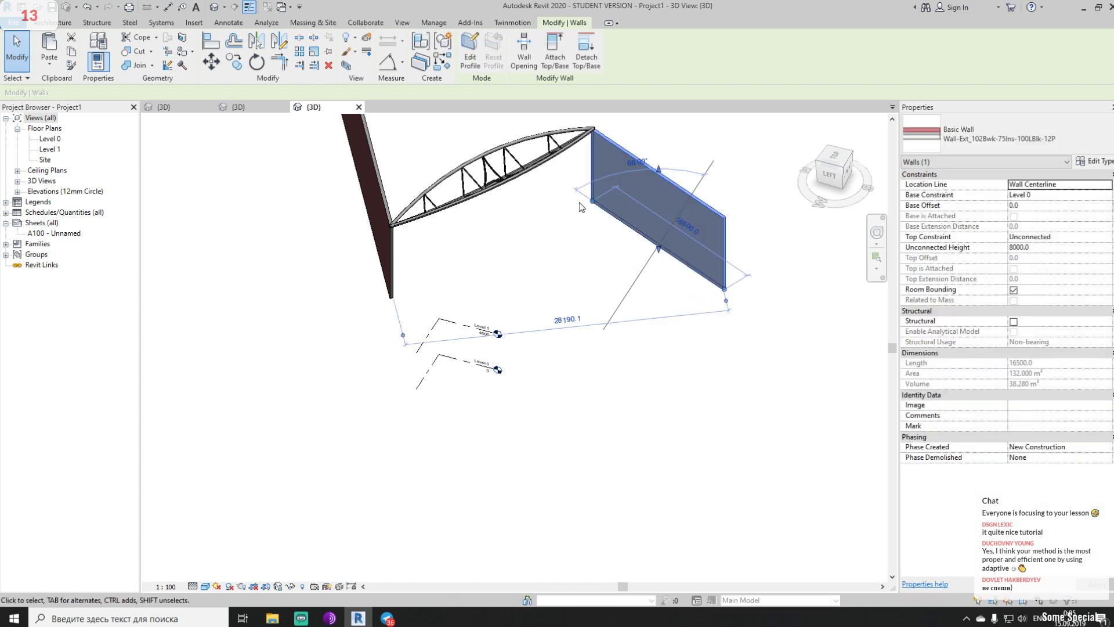
drag(593, 201, 669, 443)
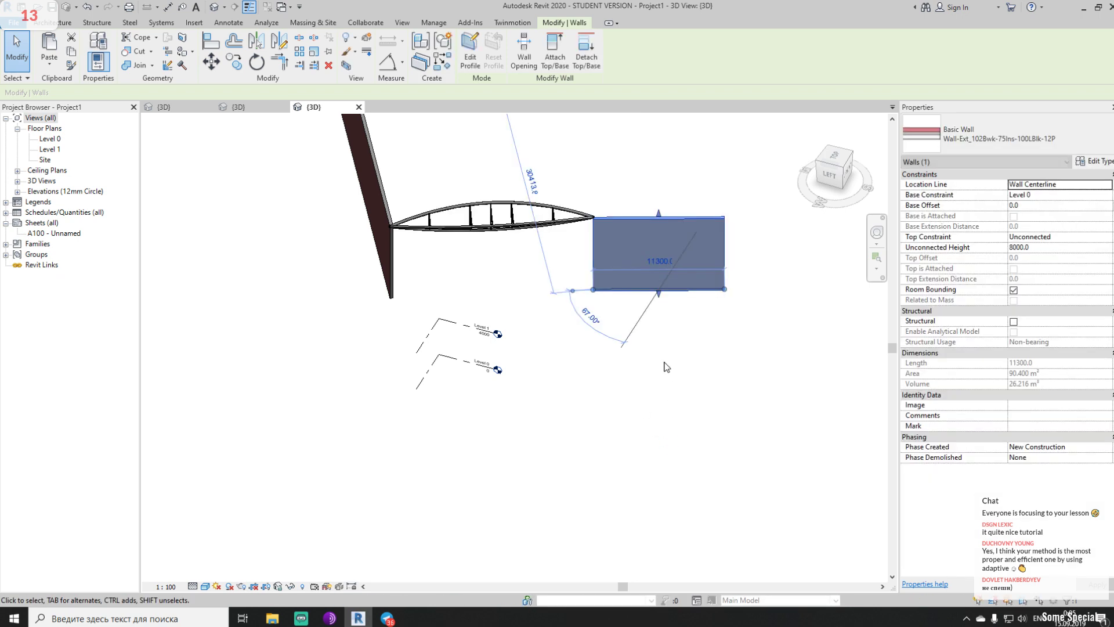
shift+middle_drag(645, 375, 603, 325)
drag(597, 274, 624, 219)
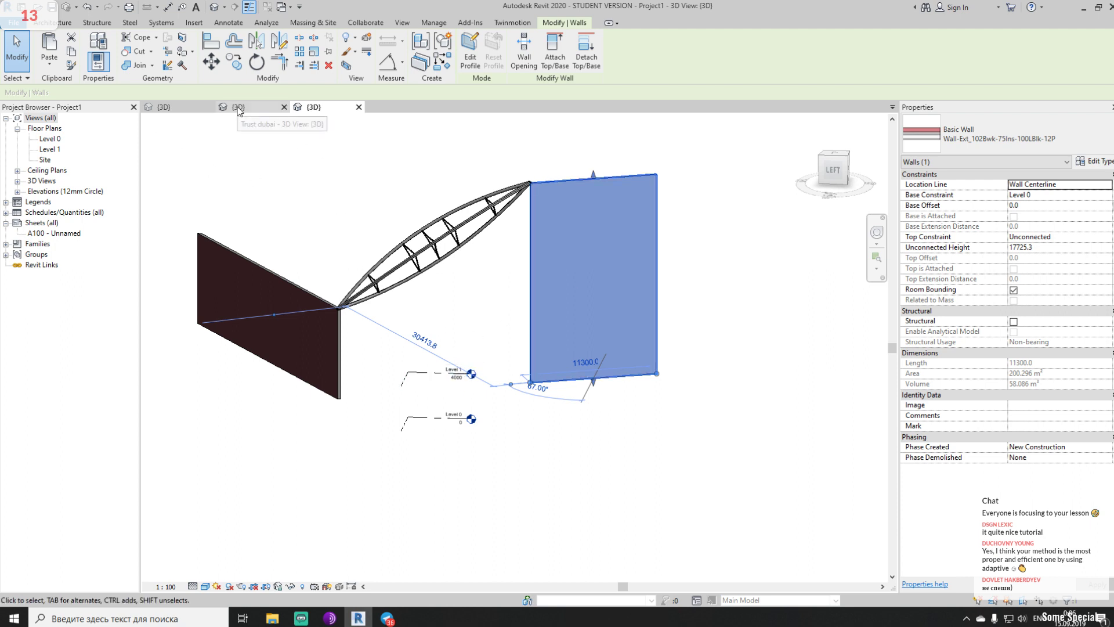
Switch to Telegram and send Trust dubai.rfa from the TEst folder to the group chat with the caption "From stream"
click(387, 619)
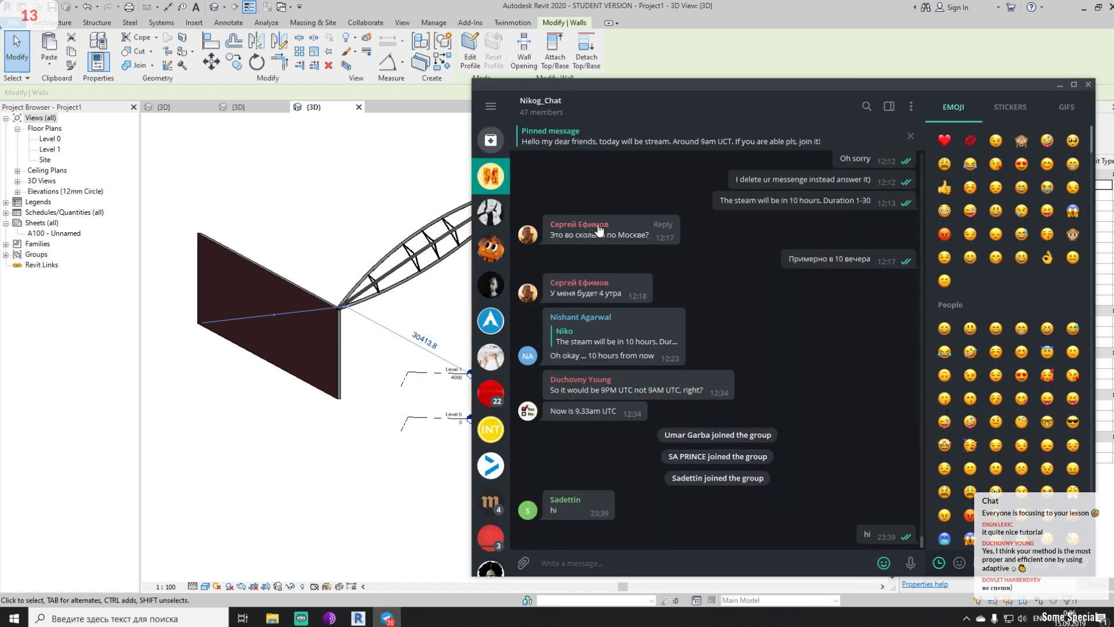
click(272, 619)
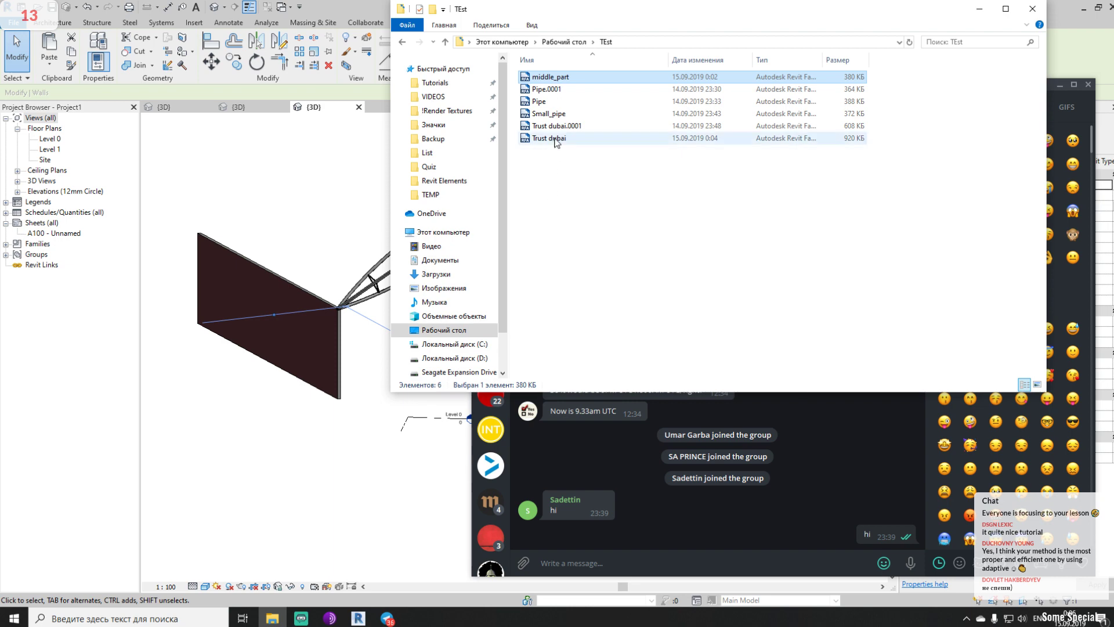
drag(554, 139, 740, 510)
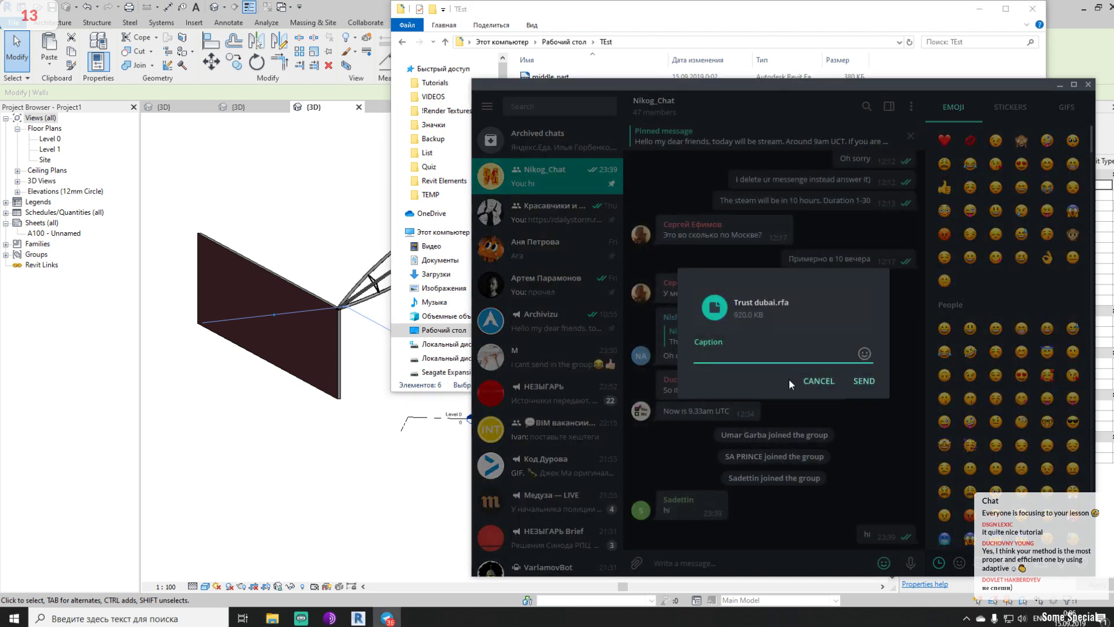
text(Tr)
key(BackSpace)
key(BackSpace)
text(From stream)
click(863, 381)
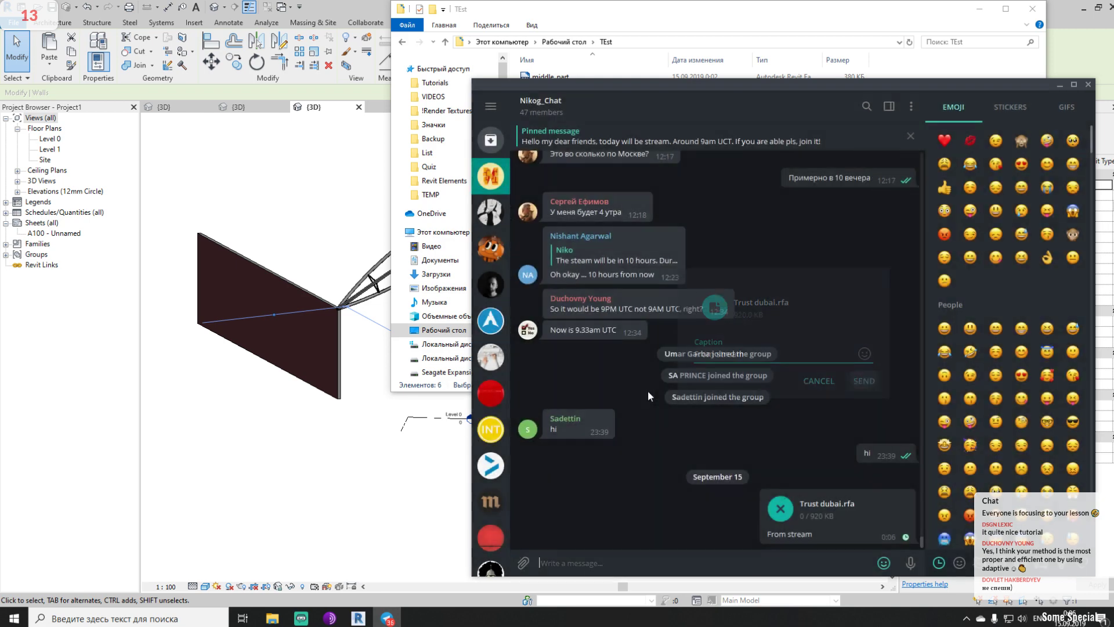
Return to Revit and move the free end of the taller wall to make it about 38000 mm long
click(328, 476)
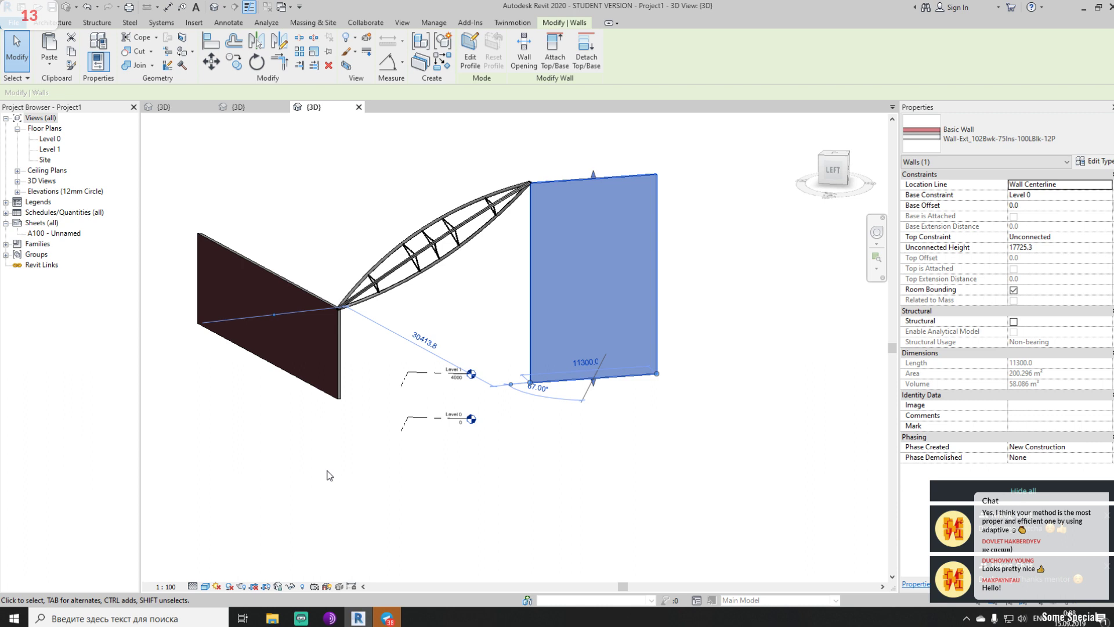
shift+middle_drag(351, 424, 695, 297)
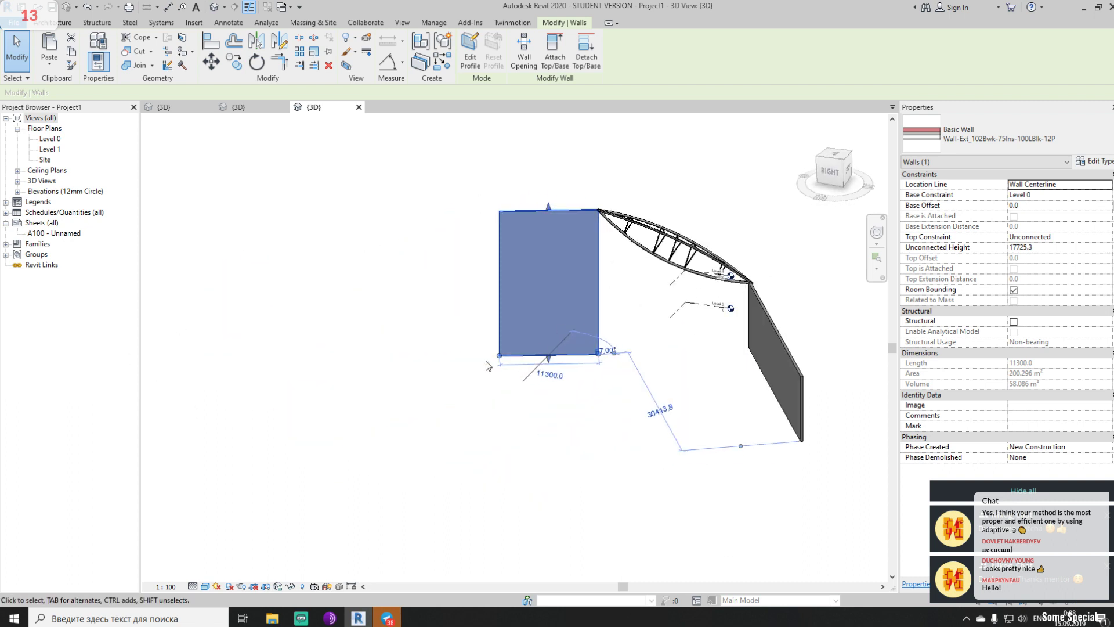
drag(501, 356, 539, 478)
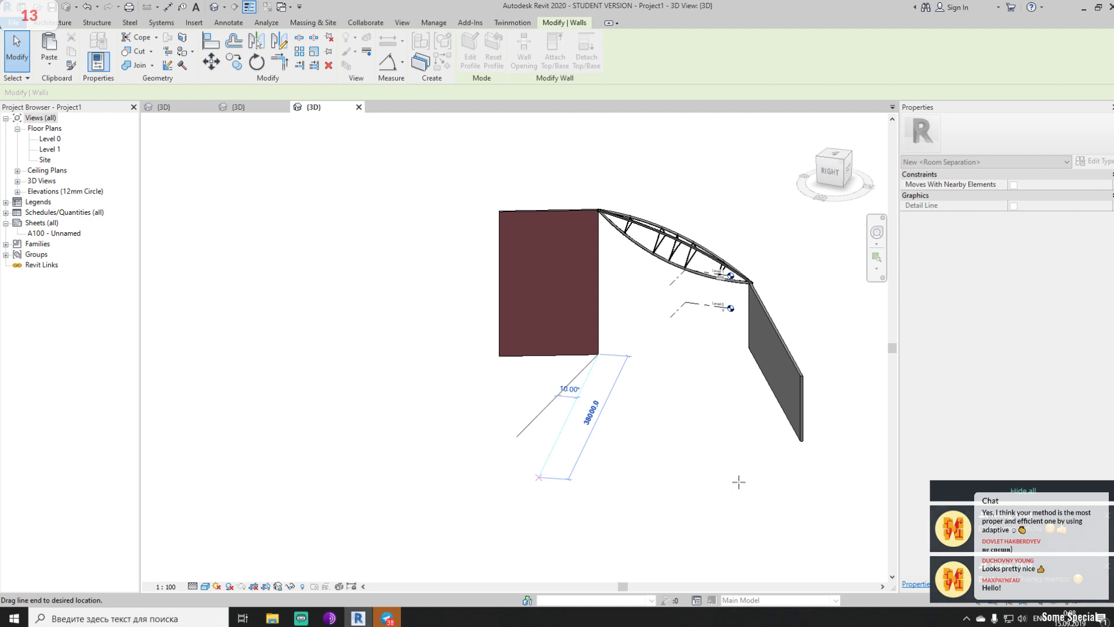
shift+middle_drag(752, 454, 648, 478)
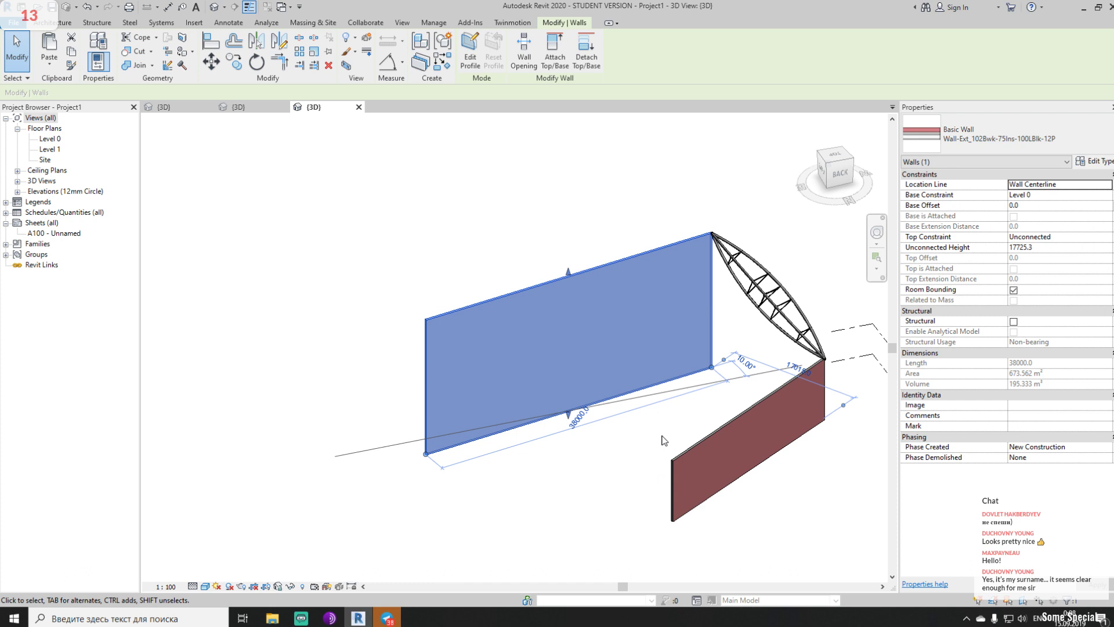
shift+middle_drag(641, 423, 475, 394)
key(Escape)
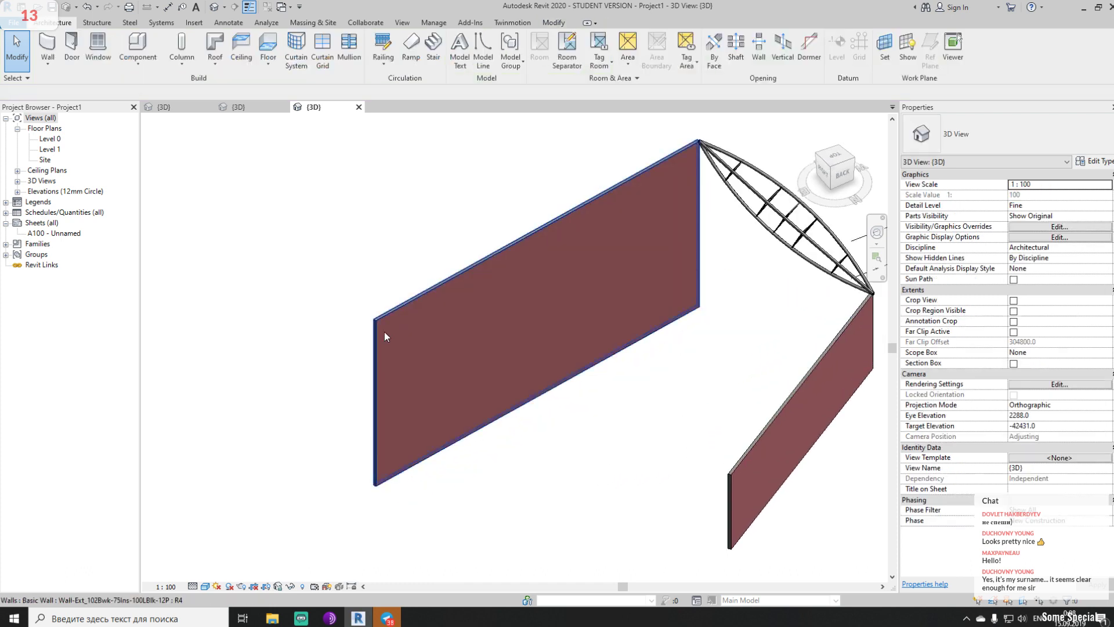
Place two more Trust dubai trusses between the wall tops, one across the free ends and one between the midpoints
click(134, 53)
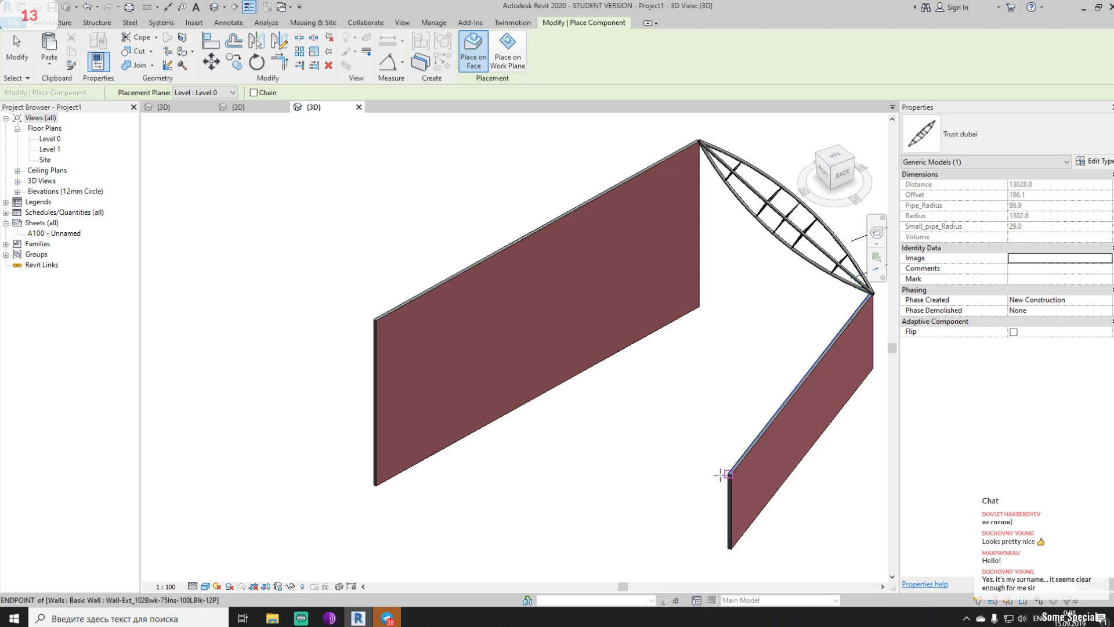
click(690, 467)
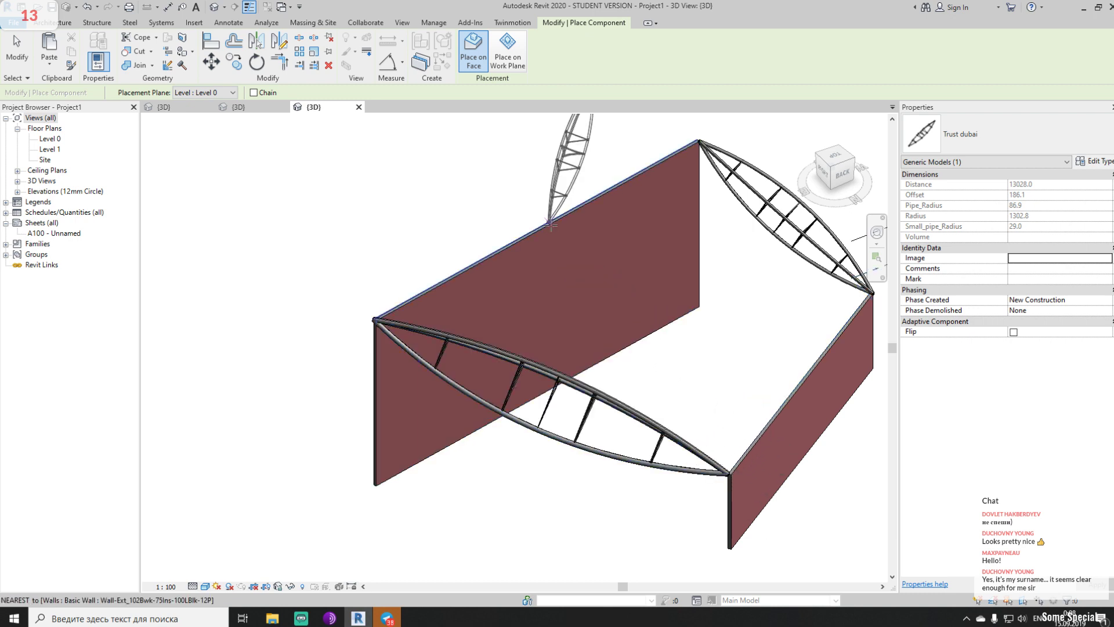
click(549, 221)
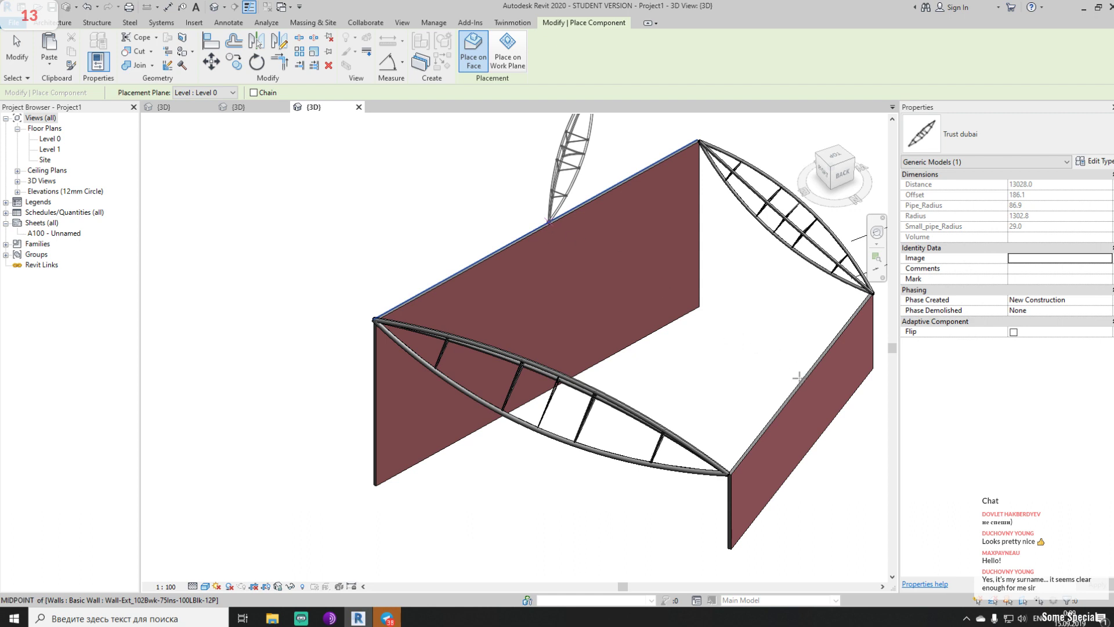
click(799, 378)
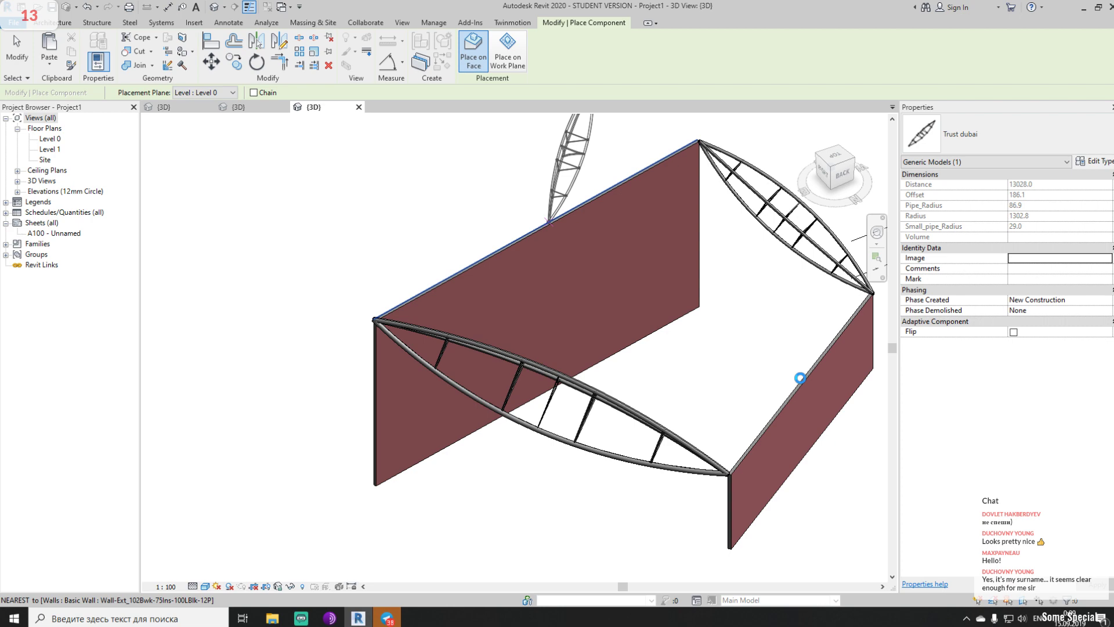
key(Escape)
key(Escape)
Move the taller wall away from the opposite wall to stretch the attached trusses
click(398, 472)
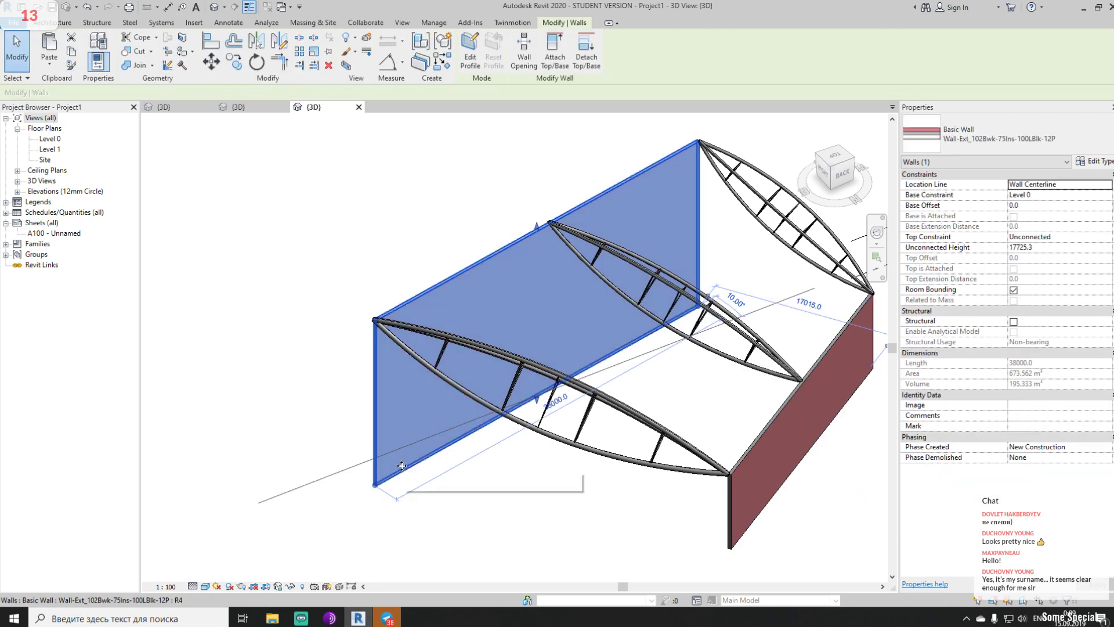
drag(398, 469, 407, 471)
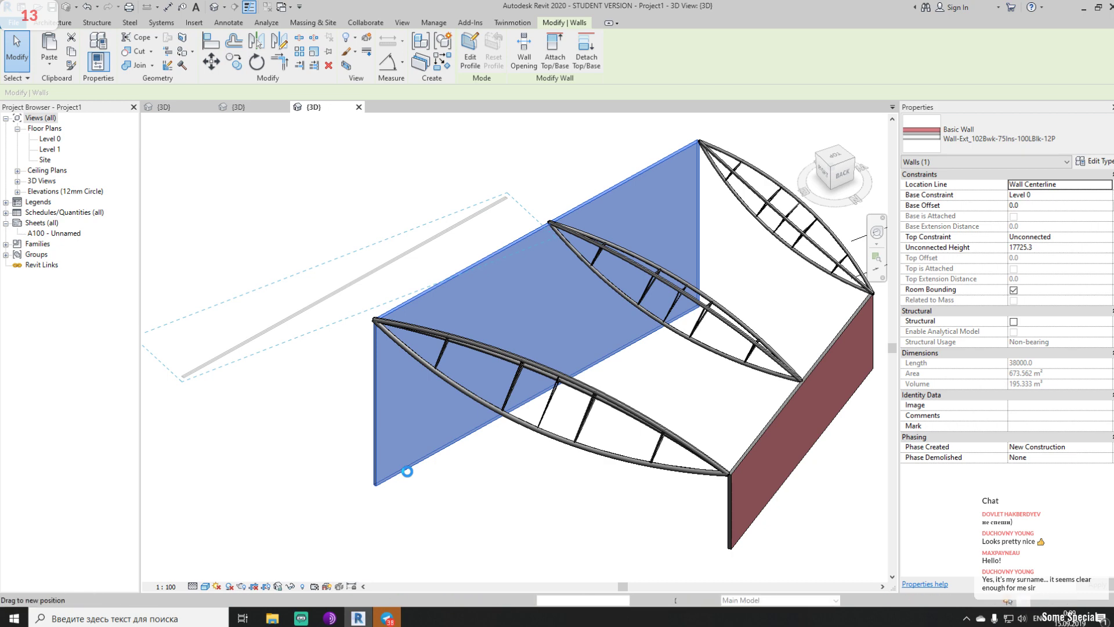
Select the end truss and examine its instance dimensions and type properties, leaving the type parameters as they are
shift+middle_drag(408, 477, 317, 221)
scroll(331, 216, up, 5)
middle_drag(533, 343, 485, 320)
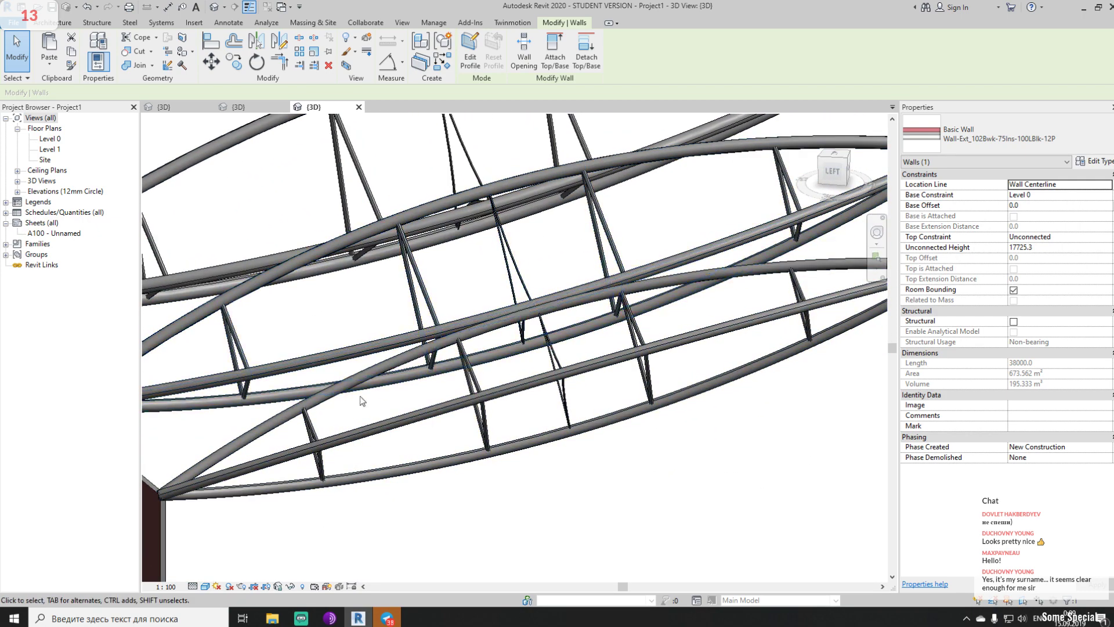
click(337, 390)
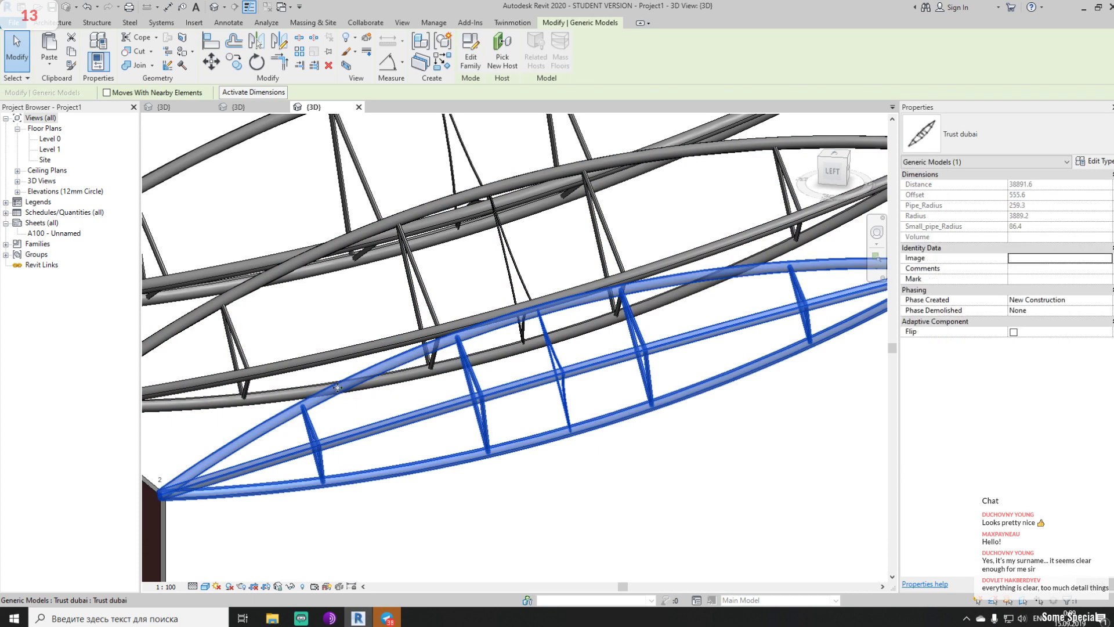
click(1096, 162)
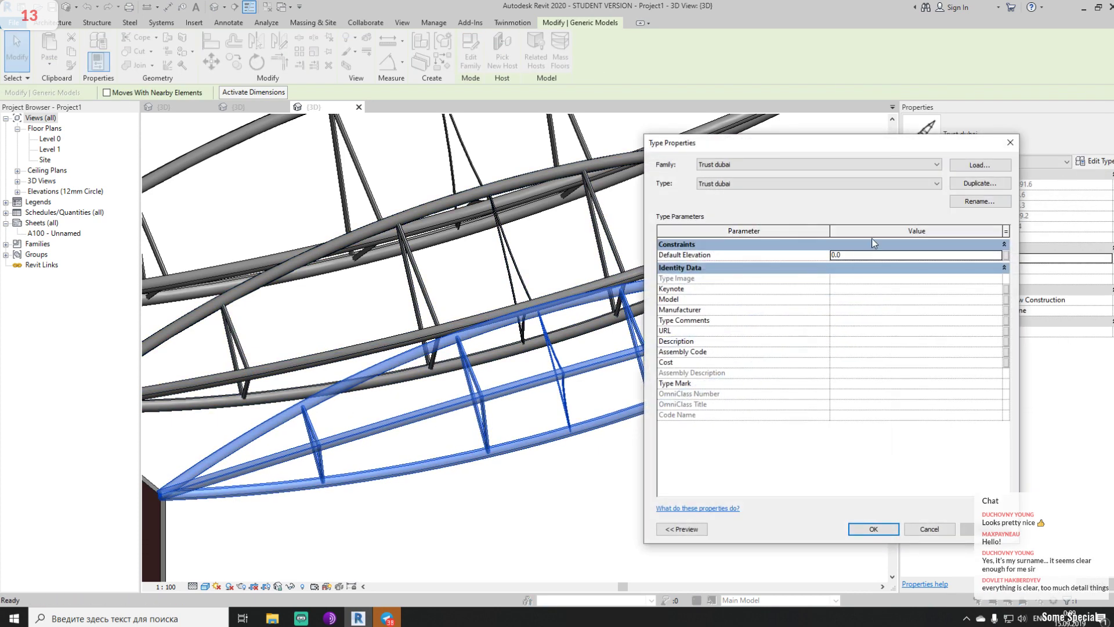
click(1005, 148)
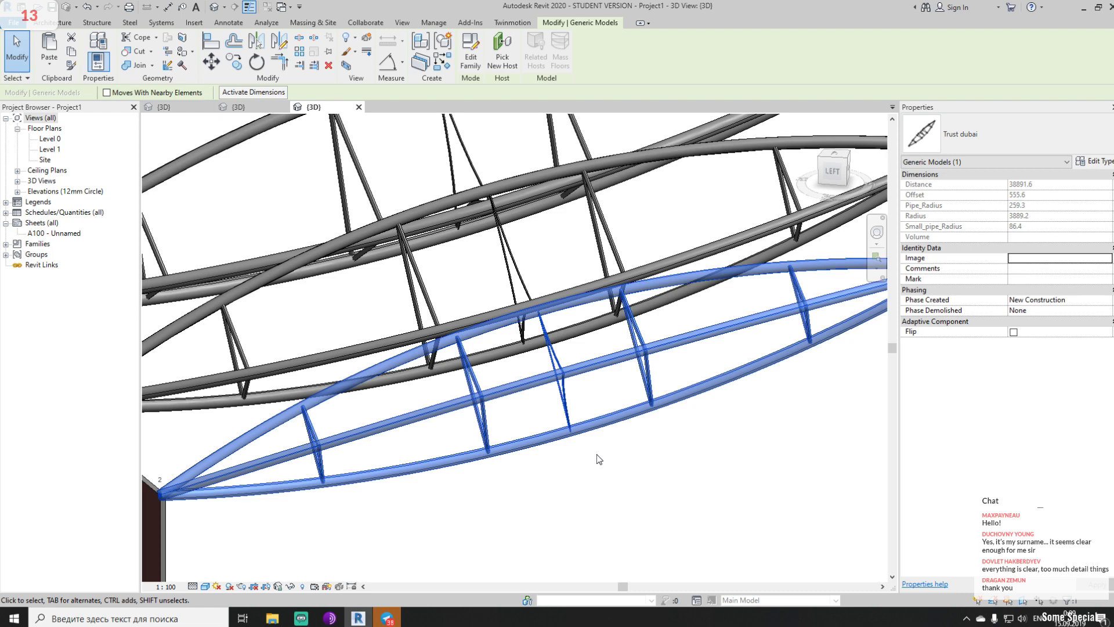
Examine the curved bracing and dimensions of the middle truss up close, finishing with an overview and nothing selected
scroll(641, 260, down, 1)
shift+middle_drag(641, 260, 490, 322)
scroll(490, 322, up, 1)
scroll(406, 248, up, 2)
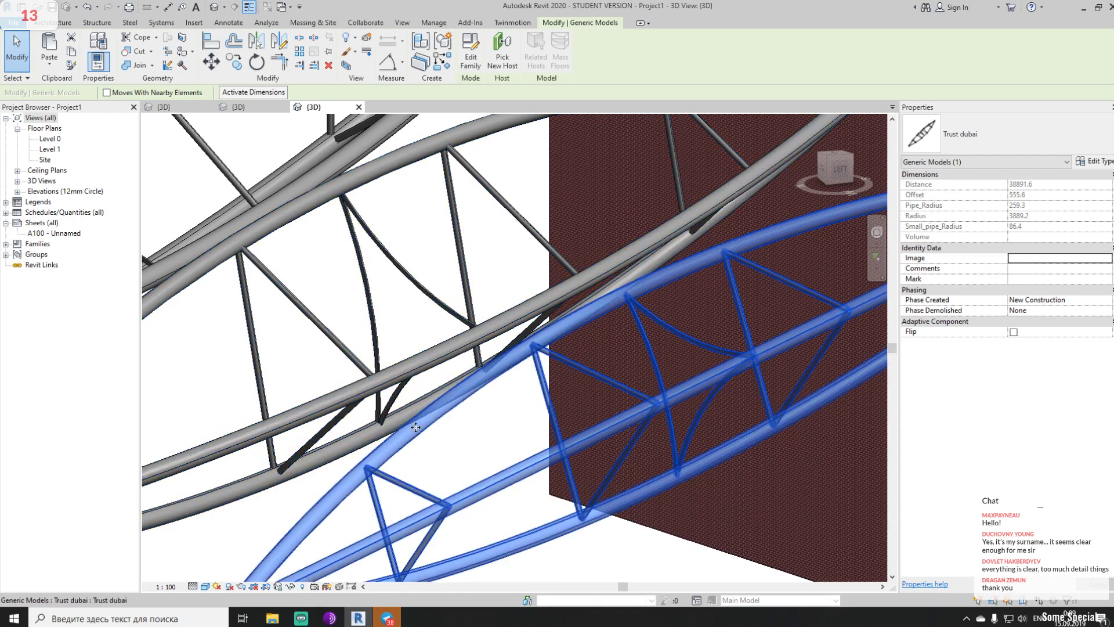
click(357, 277)
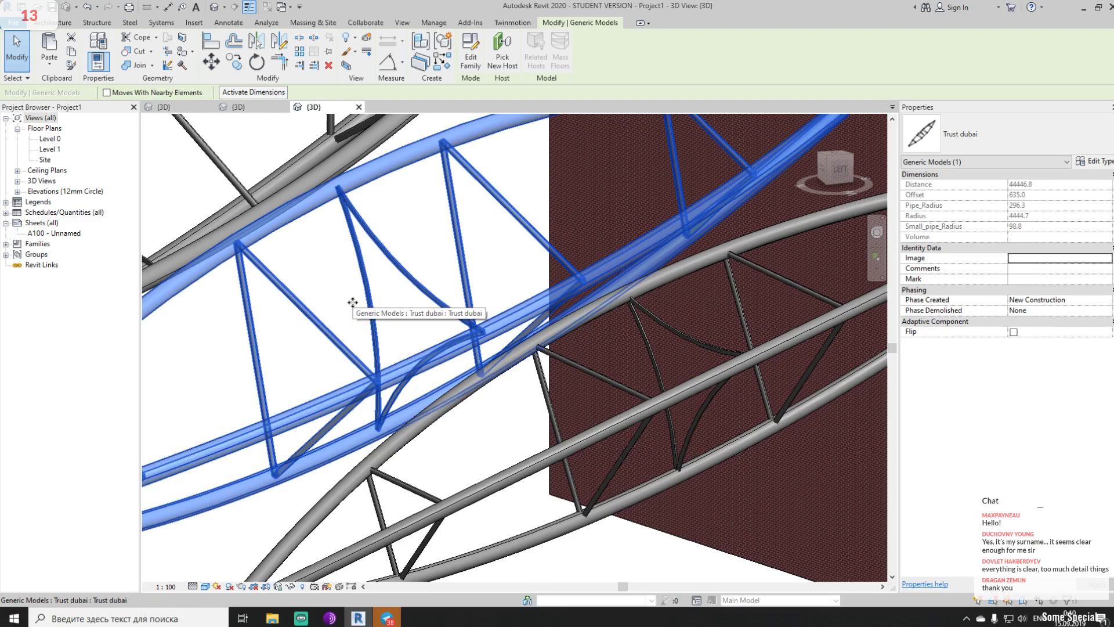
scroll(353, 302, down, 5)
middle_drag(415, 327, 493, 389)
click(621, 459)
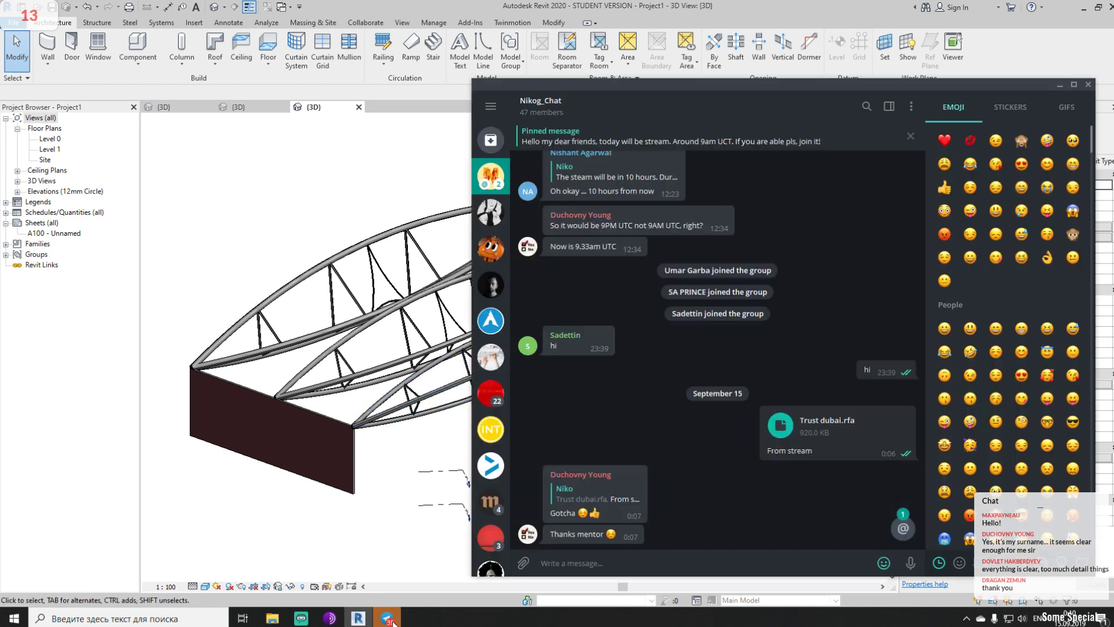
Switch to Telegram, go to the group chat's pinned message and open the group info with its link and rules
click(387, 618)
click(578, 129)
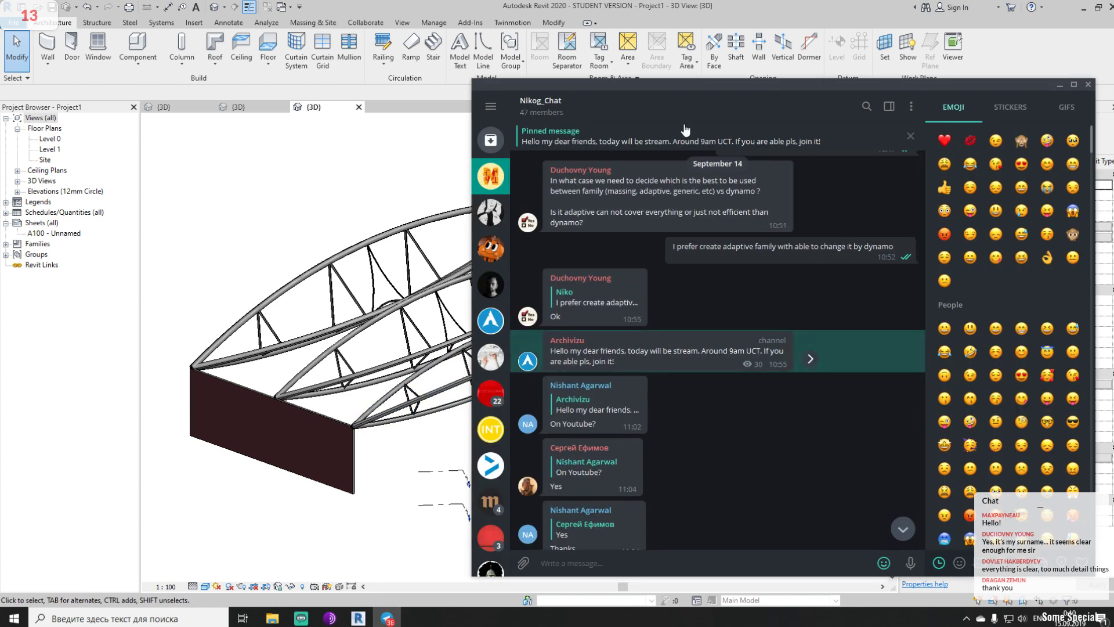
click(555, 103)
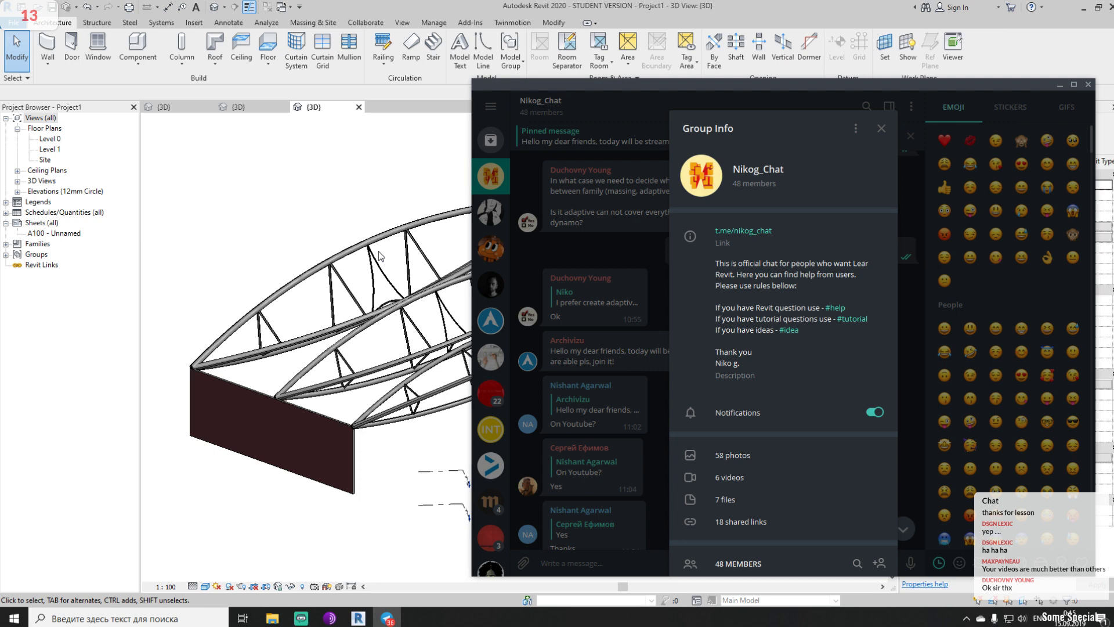
click(302, 619)
click(64, 494)
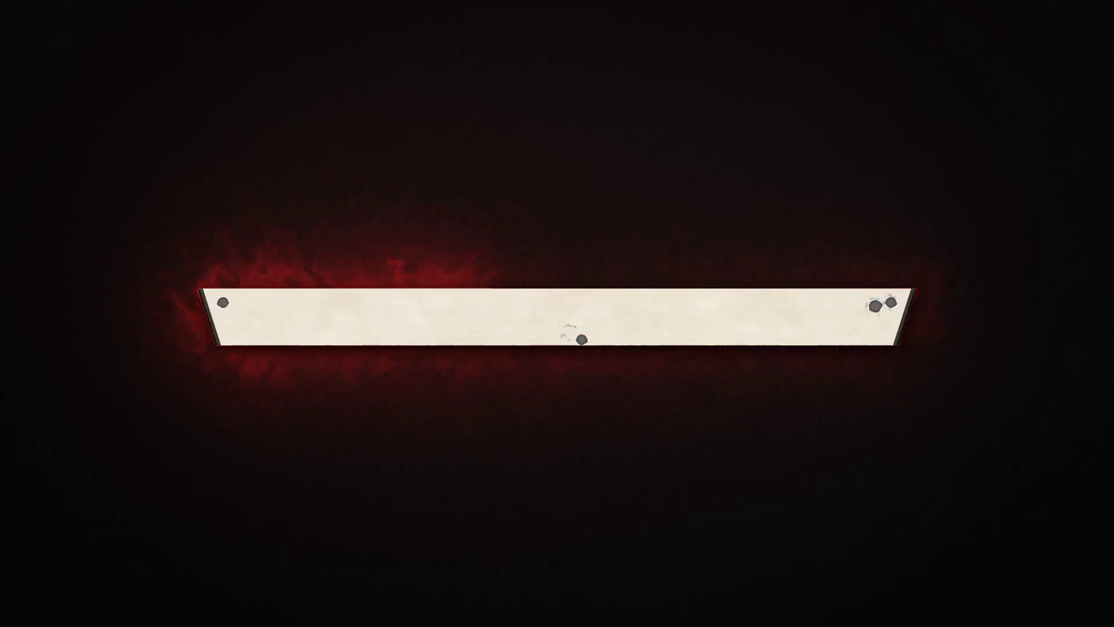